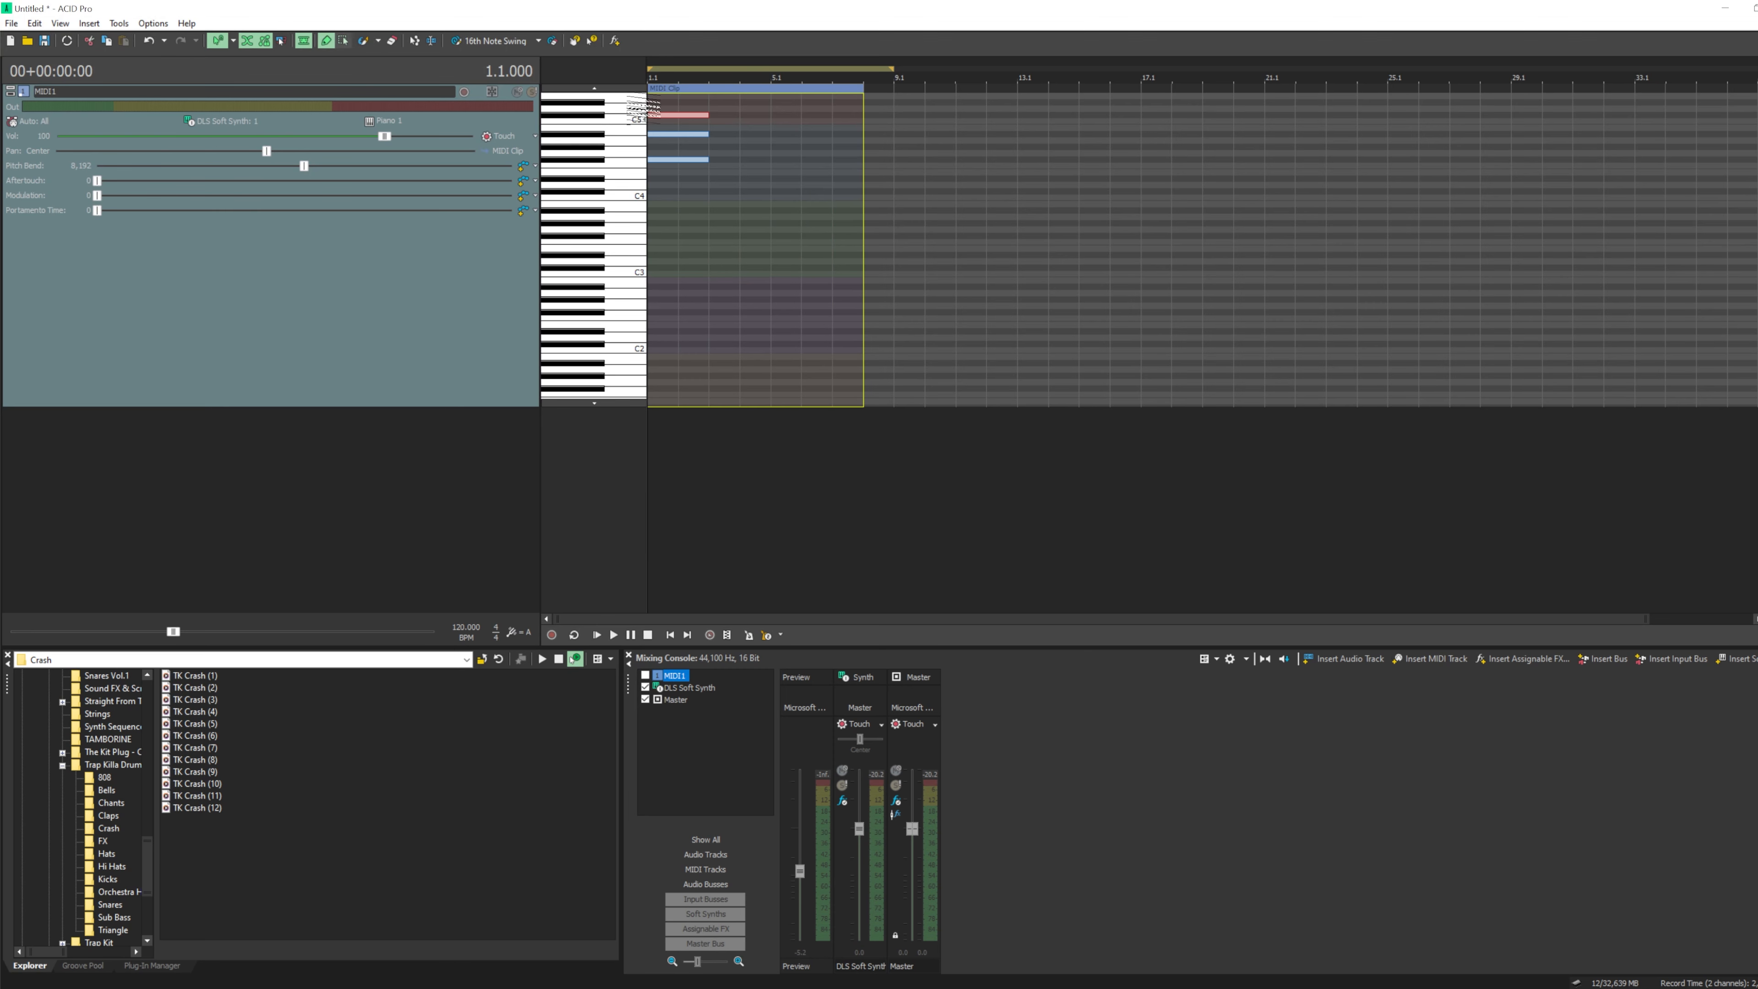
- Raise the three-note chord at the clip's start to A4, C#5 and E5, and listen to it from the beginning
{"action": "scroll", "coordinate": [678, 256], "scroll_direction": "up", "scroll_amount": 5}
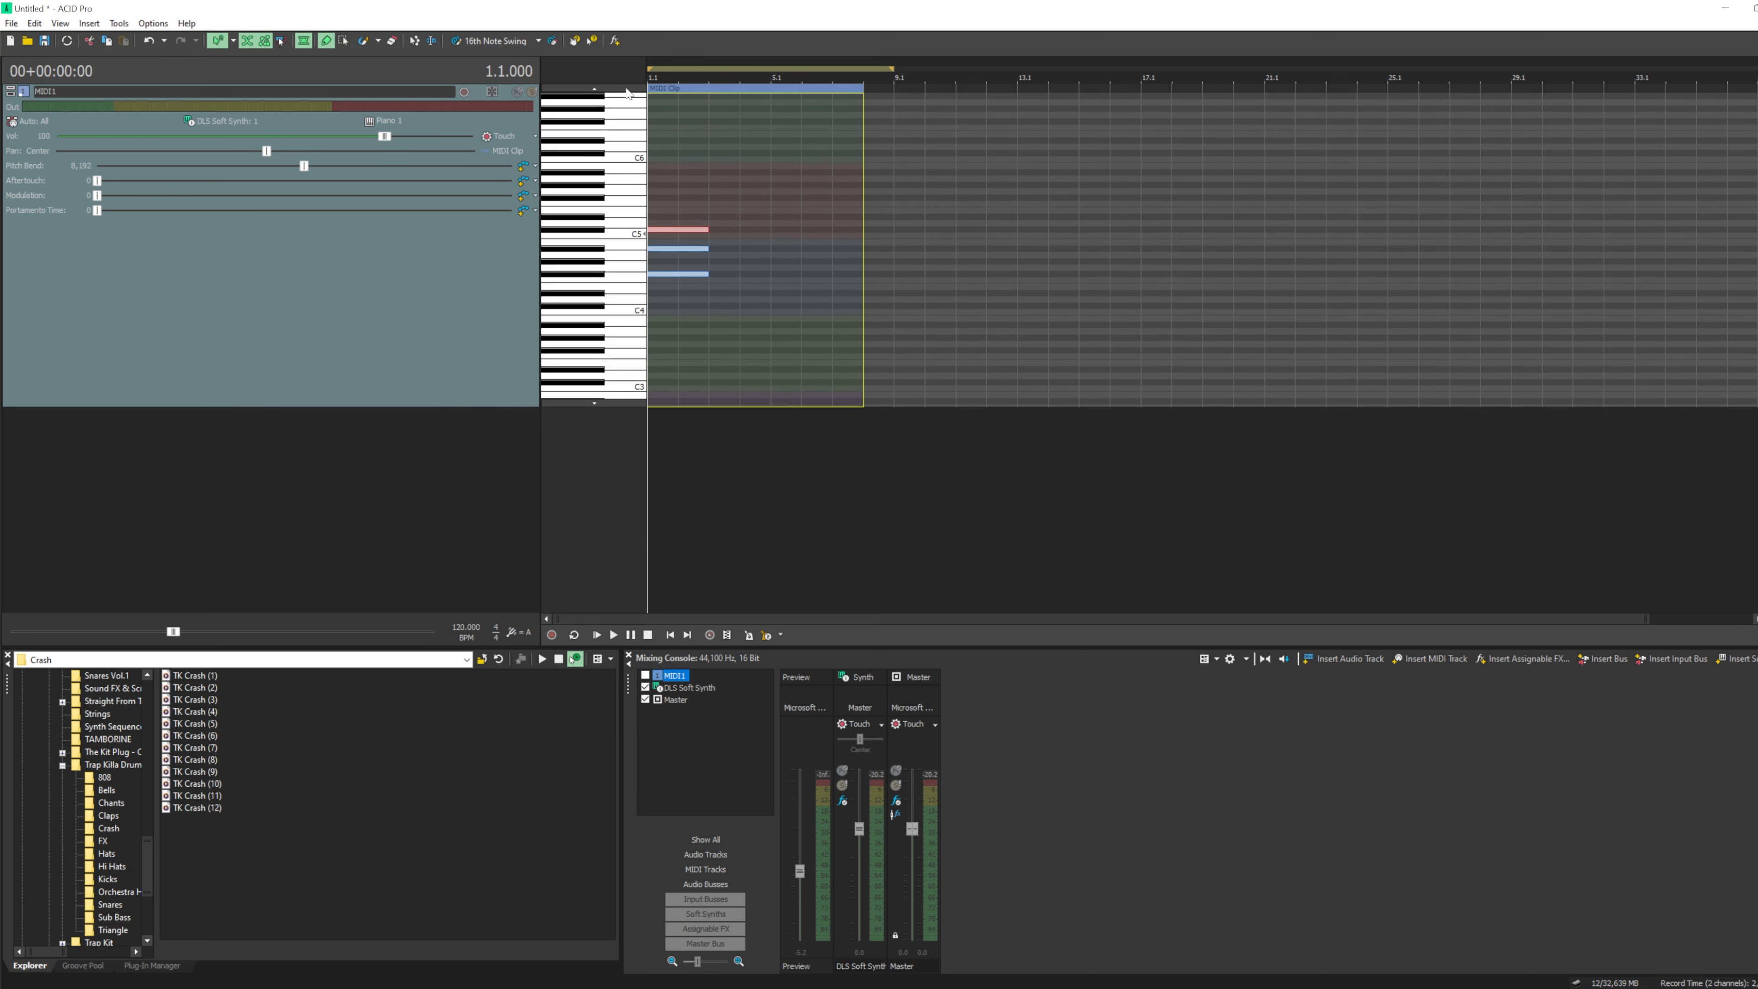
{"action": "left_click_drag", "start_coordinate": [669, 277], "coordinate": [667, 261]}
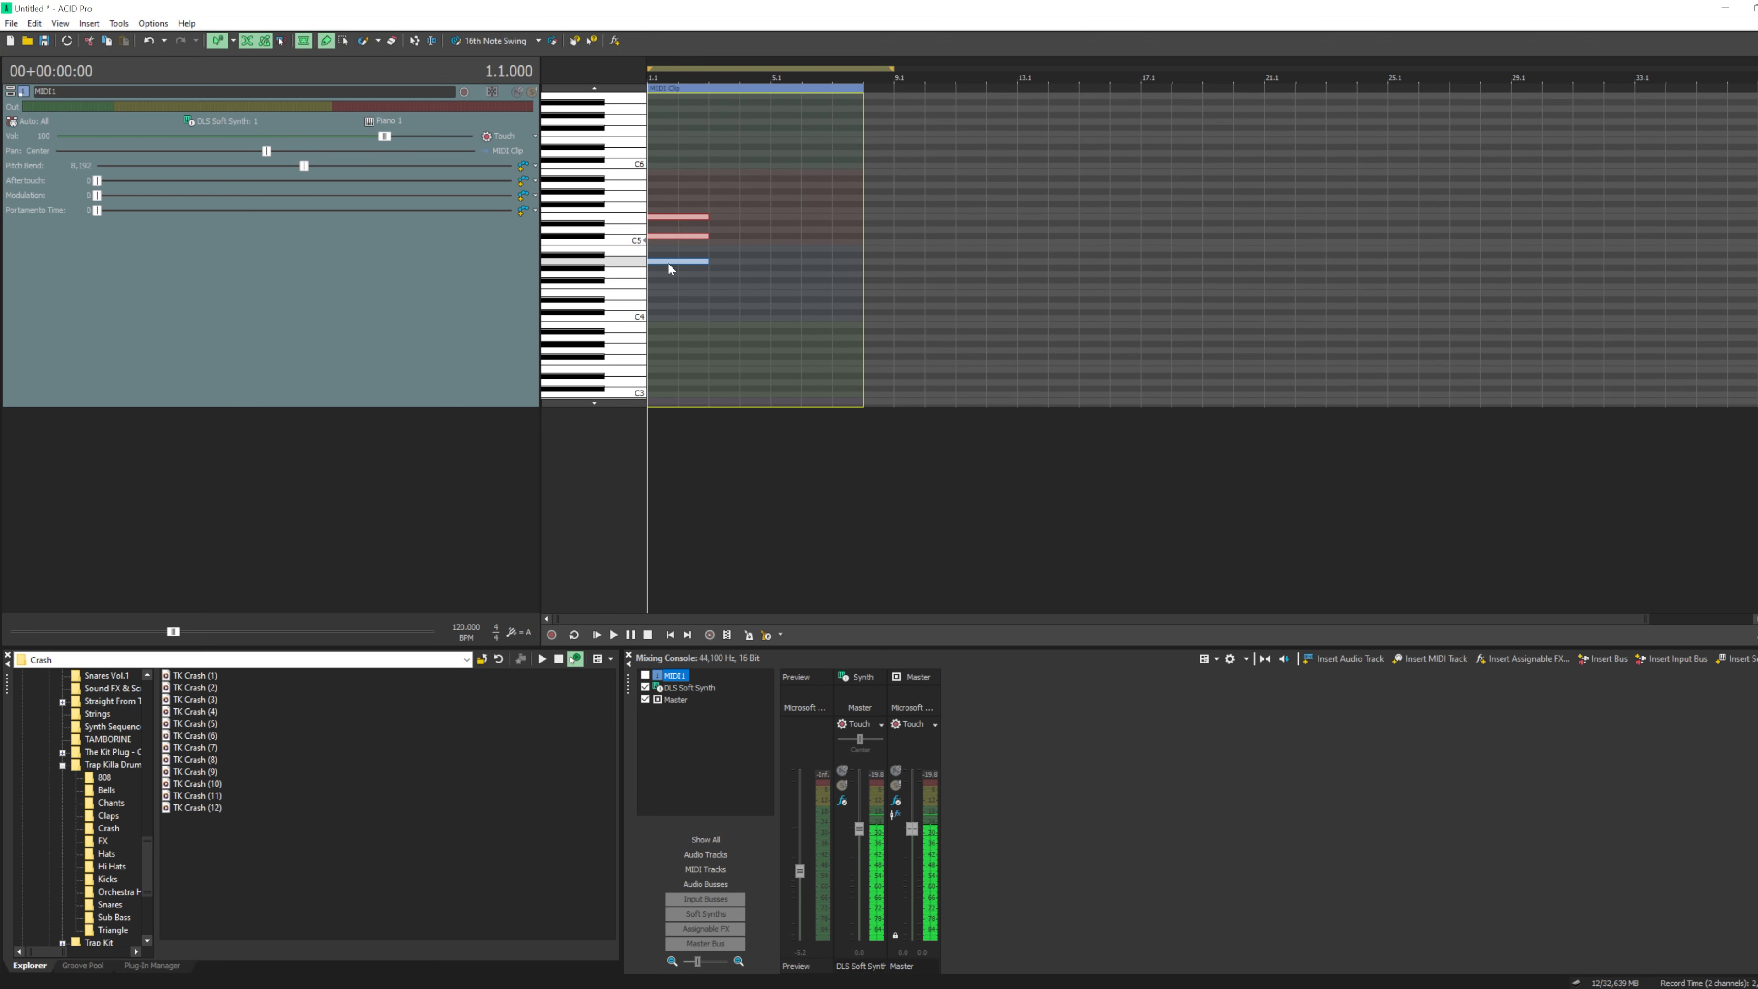
{"action": "left_click", "coordinate": [600, 636]}
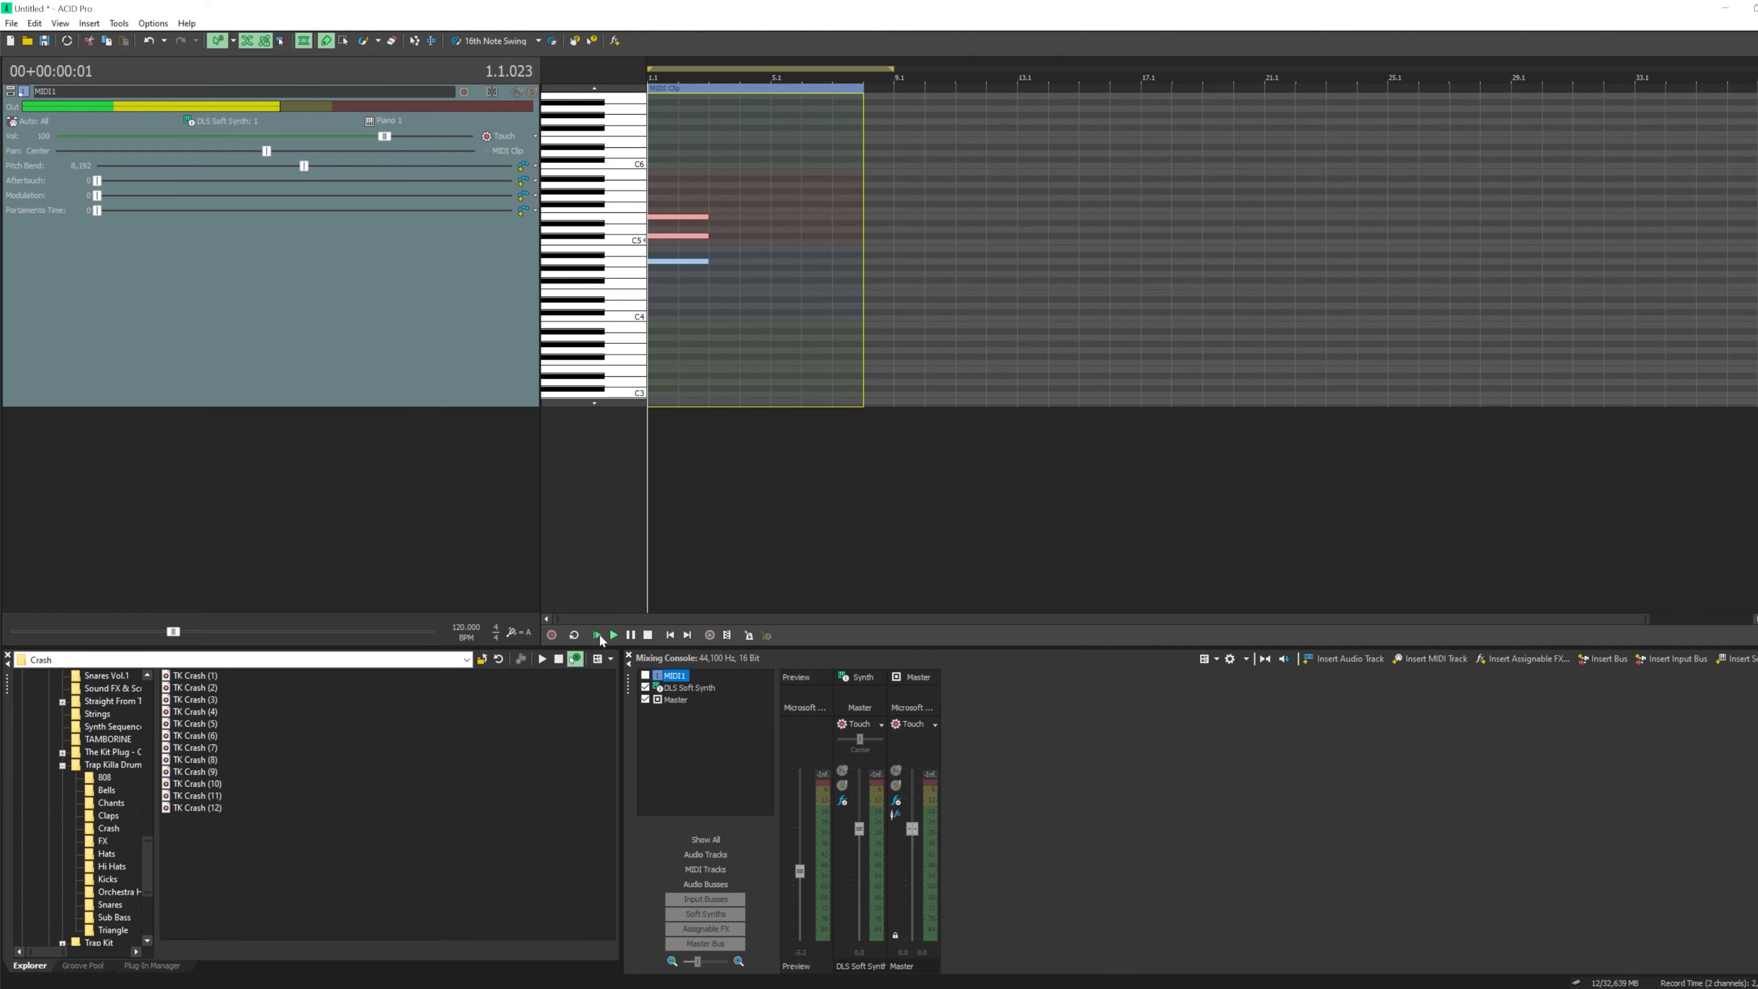
{"action": "scroll", "coordinate": [694, 281], "scroll_direction": "up", "scroll_amount": 2}
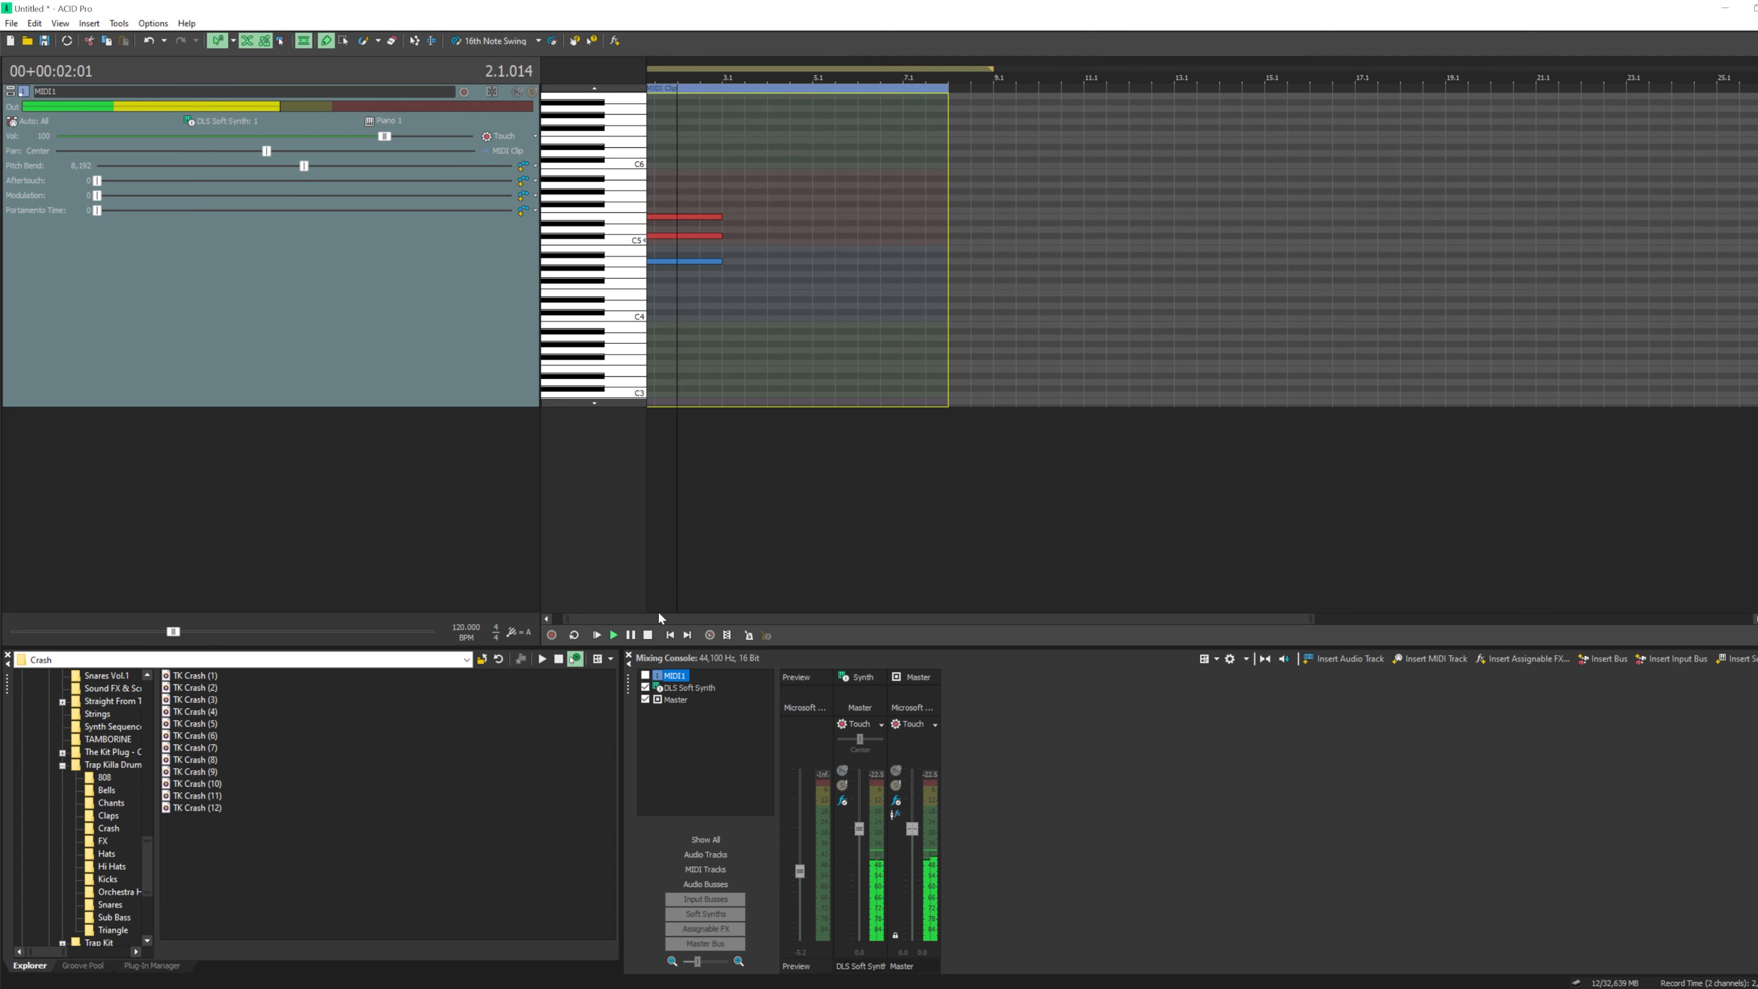
{"action": "left_click", "coordinate": [600, 636]}
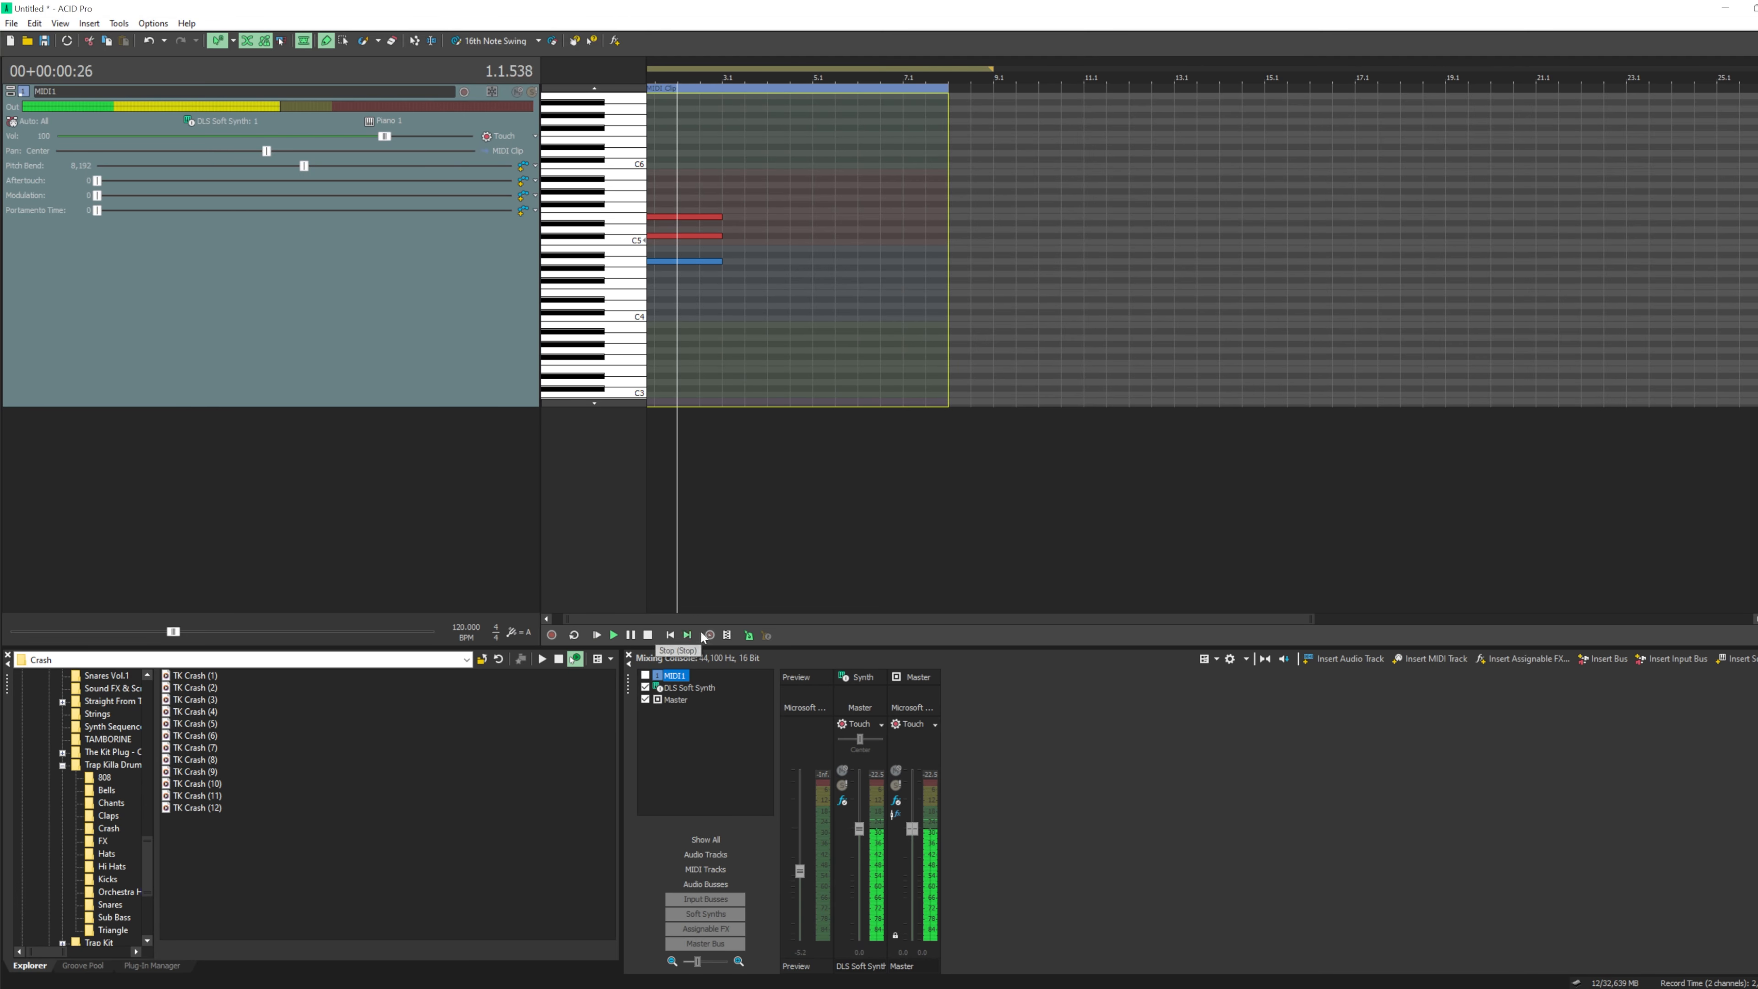
{"action": "left_click", "coordinate": [647, 635]}
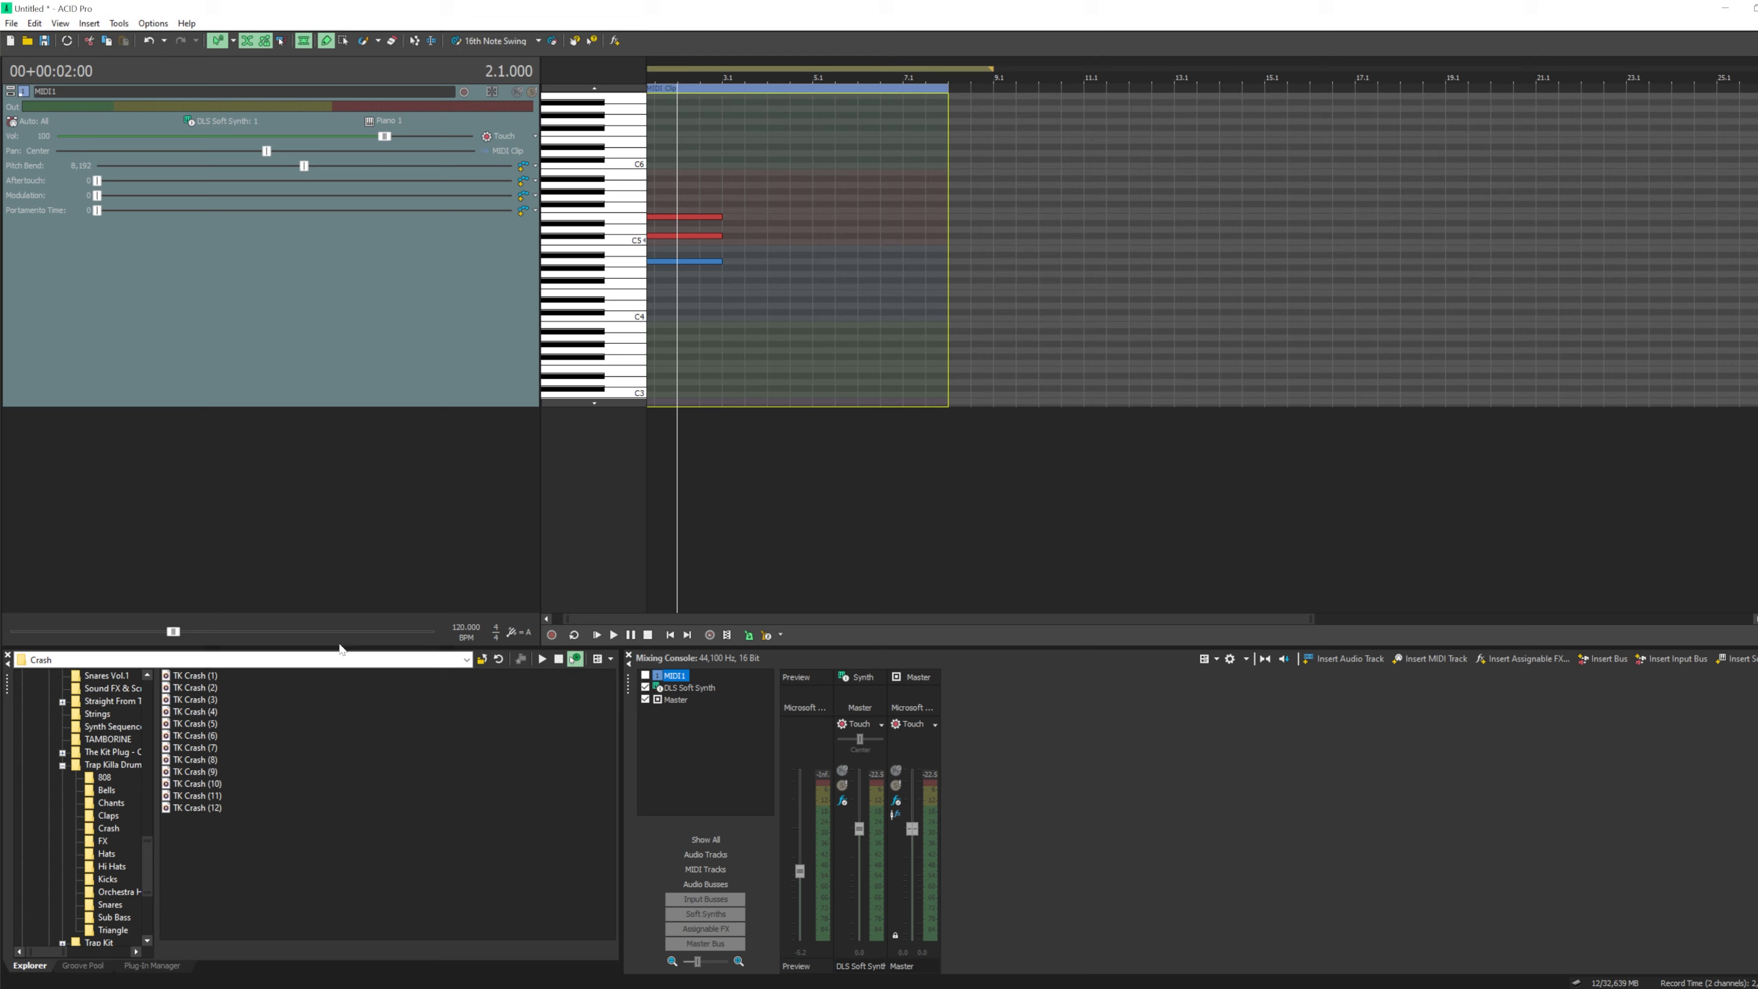
- Lower the project tempo to 110.434 BPM and play the chord from the start
{"action": "left_click_drag", "start_coordinate": [173, 632], "coordinate": [151, 635]}
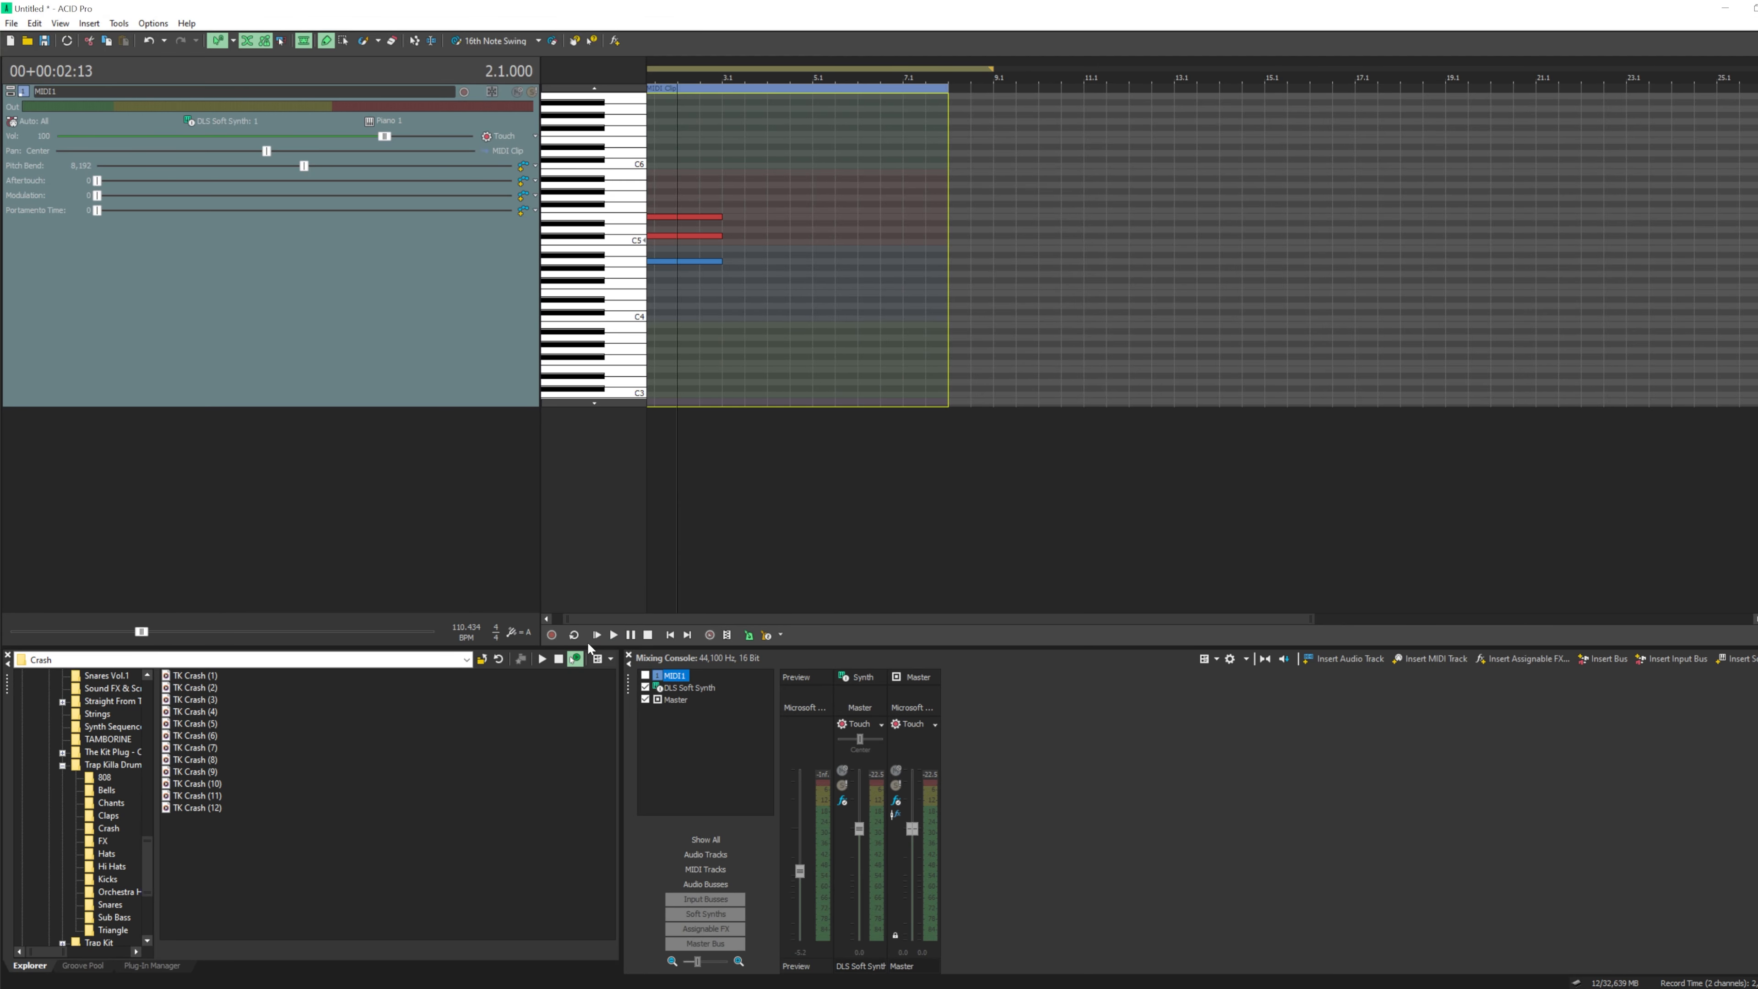
{"action": "left_click", "coordinate": [597, 635]}
{"action": "scroll", "coordinate": [923, 625], "scroll_direction": "up", "scroll_amount": 2}
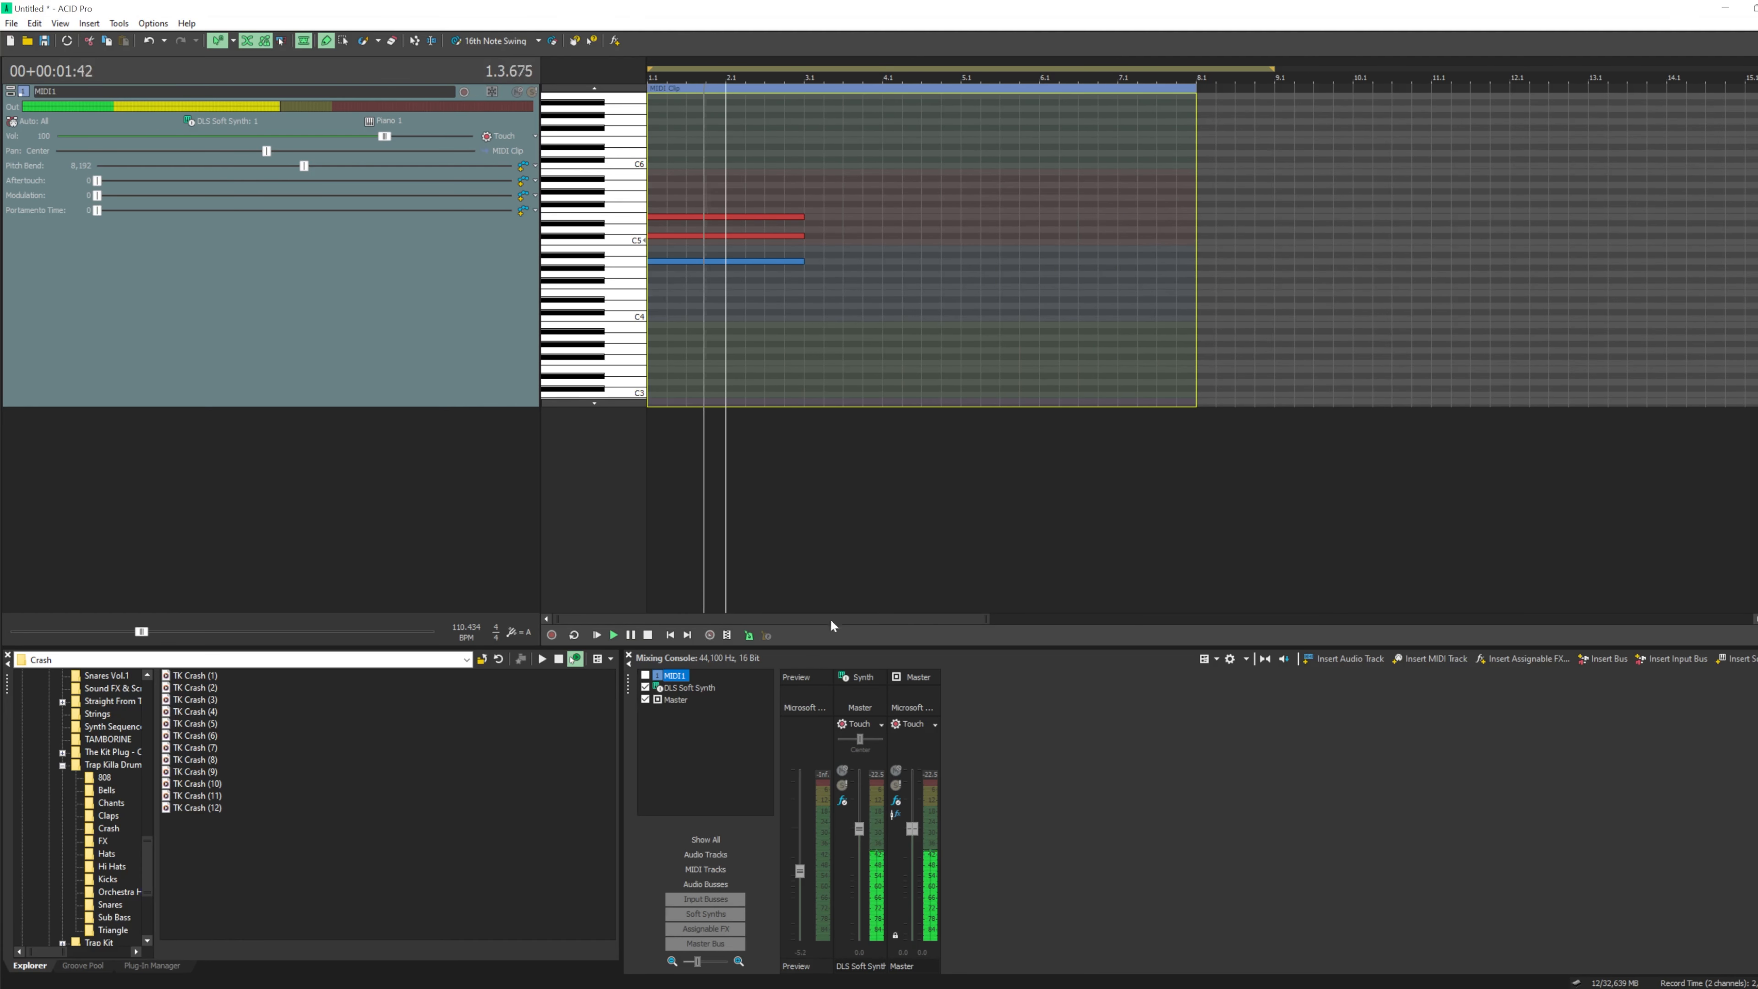
{"action": "left_click", "coordinate": [648, 635]}
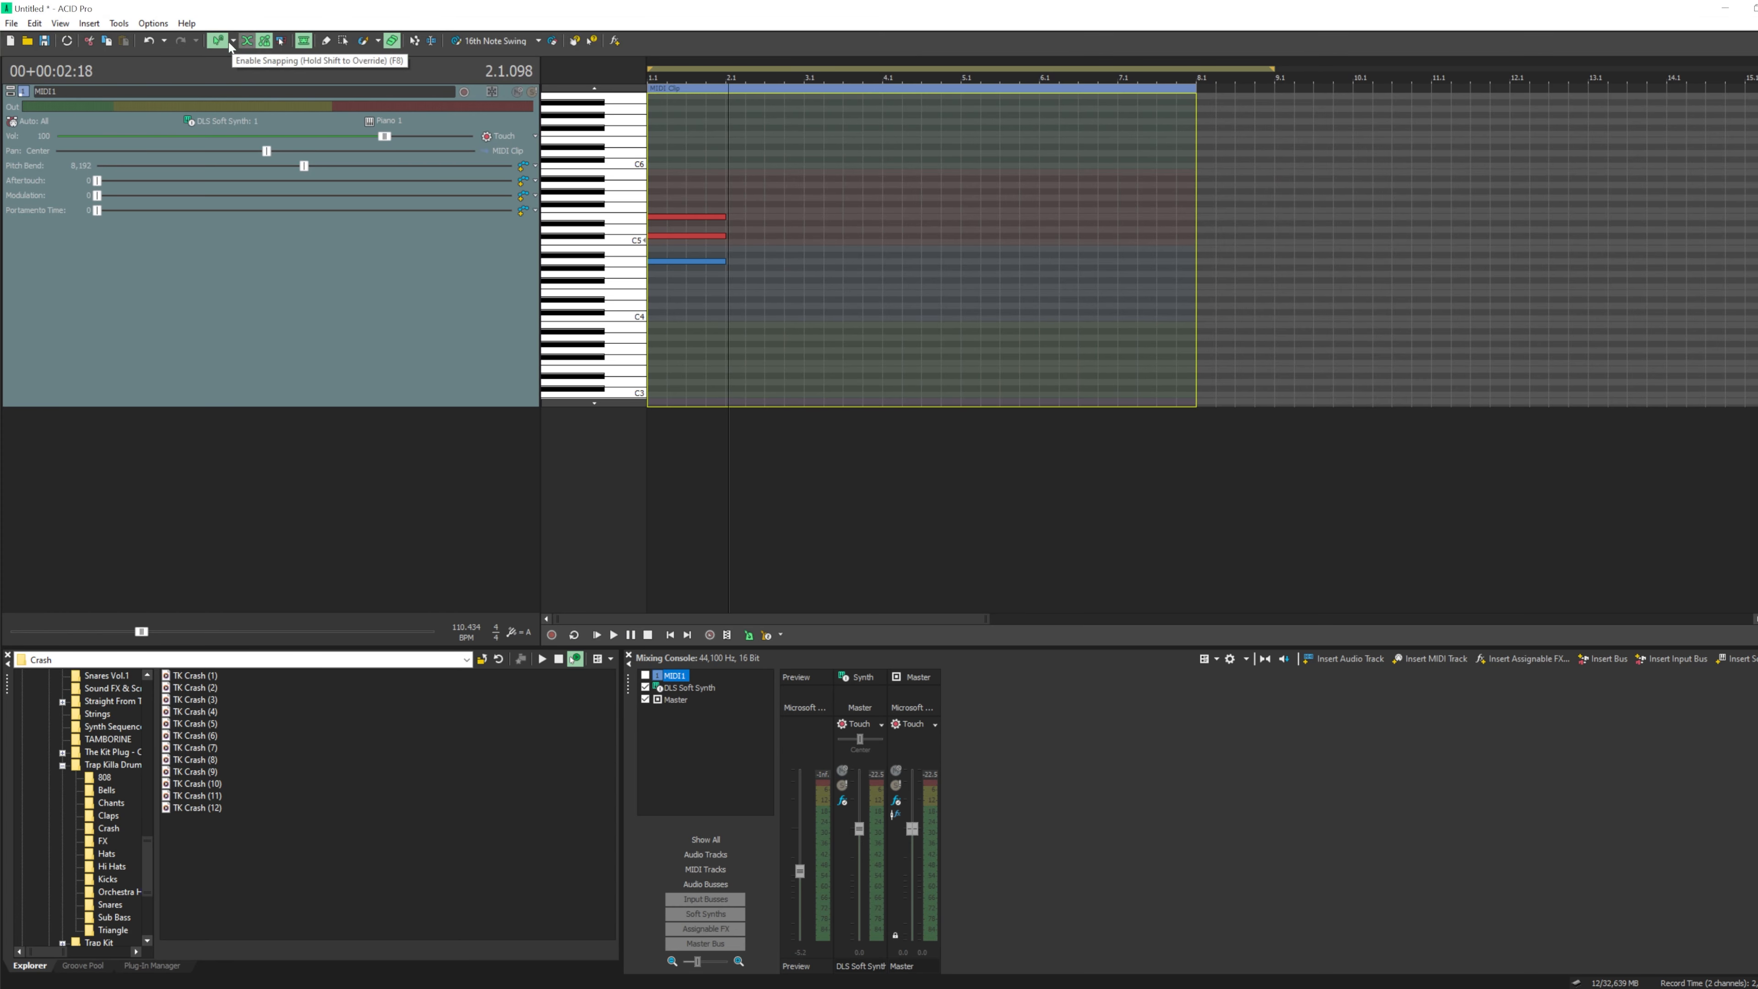
- Draw a one-bar chord of E4, G#4 and B4 in bar 2, and play both chords from the start
{"action": "scroll", "coordinate": [738, 266], "scroll_direction": "down", "scroll_amount": 2}
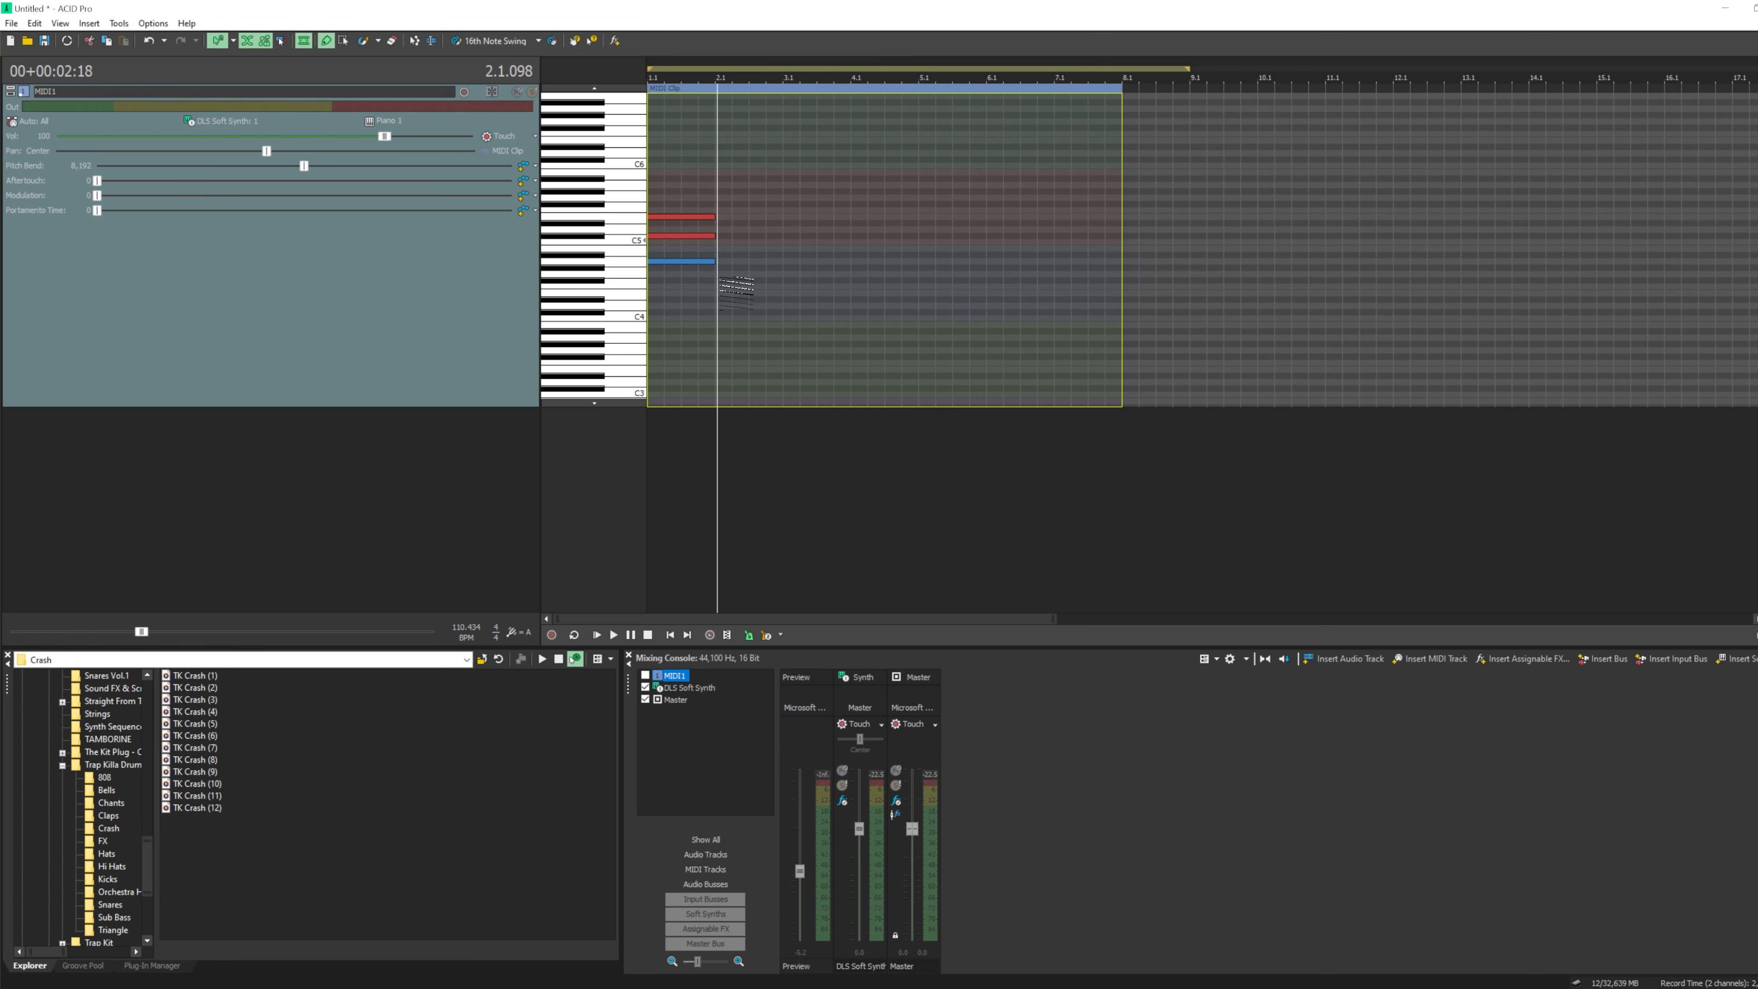
{"action": "scroll", "coordinate": [699, 273], "scroll_direction": "down", "scroll_amount": 1}
{"action": "left_click", "coordinate": [703, 259]}
{"action": "left_click_drag", "start_coordinate": [704, 259], "coordinate": [700, 293]}
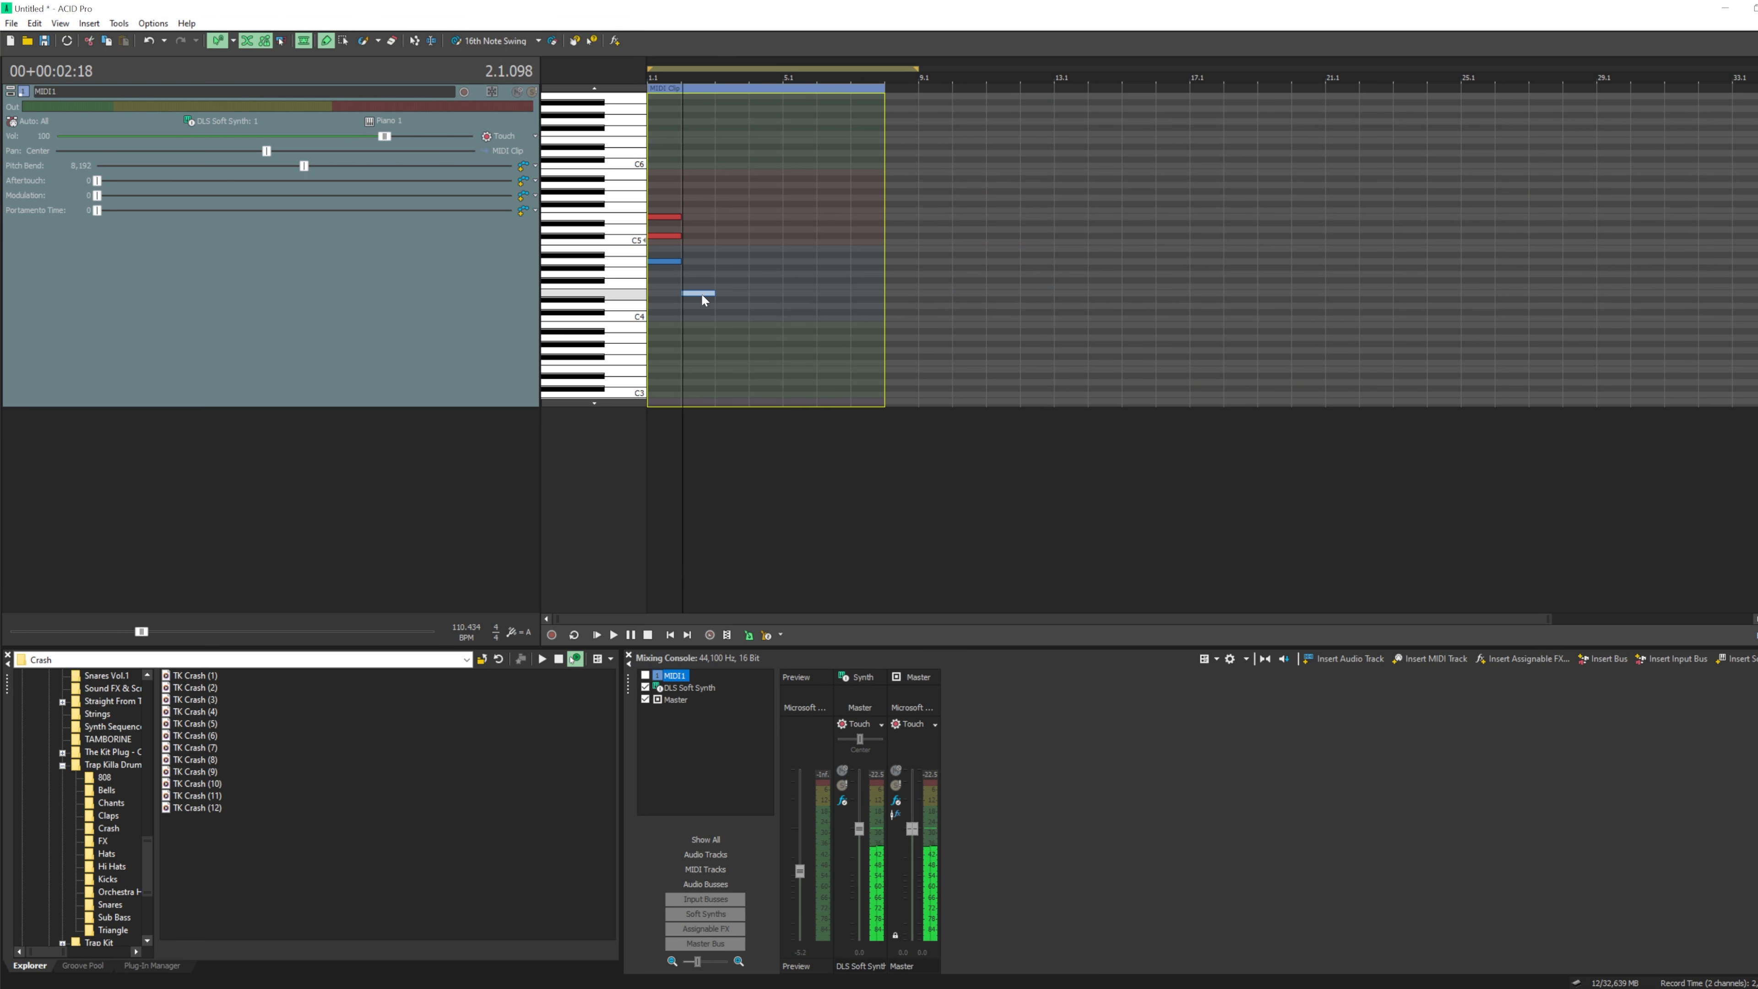
{"action": "left_click", "coordinate": [695, 268]}
{"action": "left_click", "coordinate": [698, 249]}
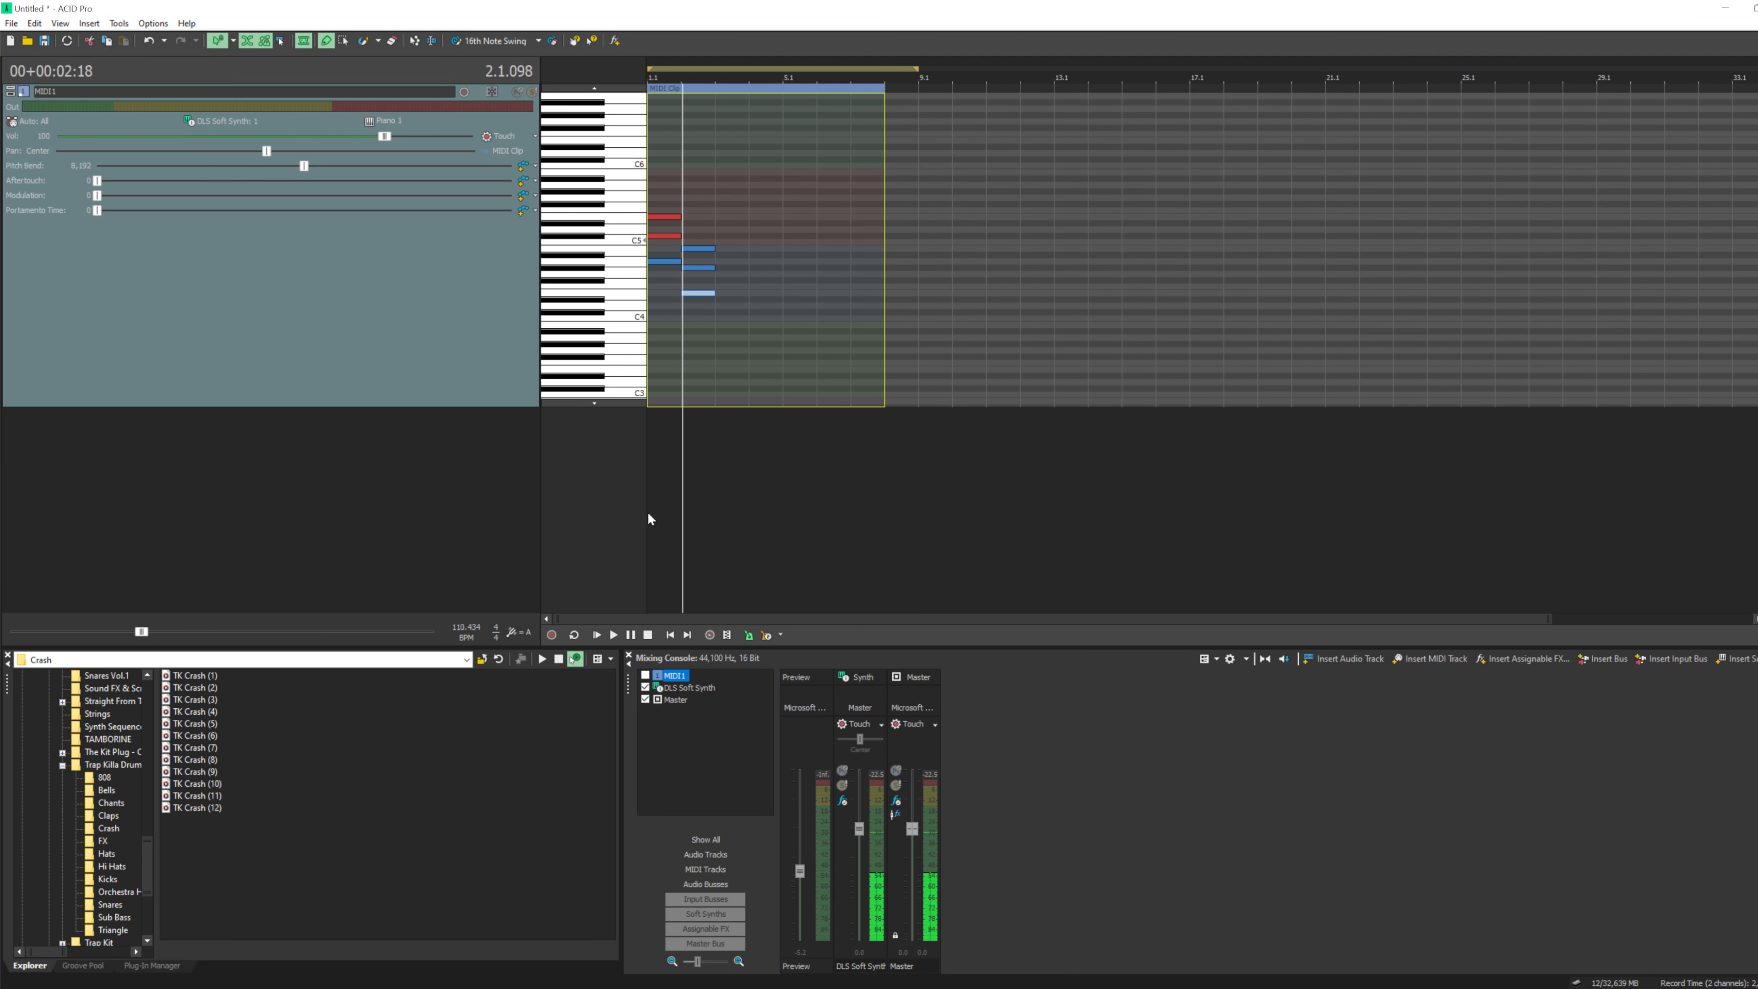
{"action": "left_click", "coordinate": [598, 635]}
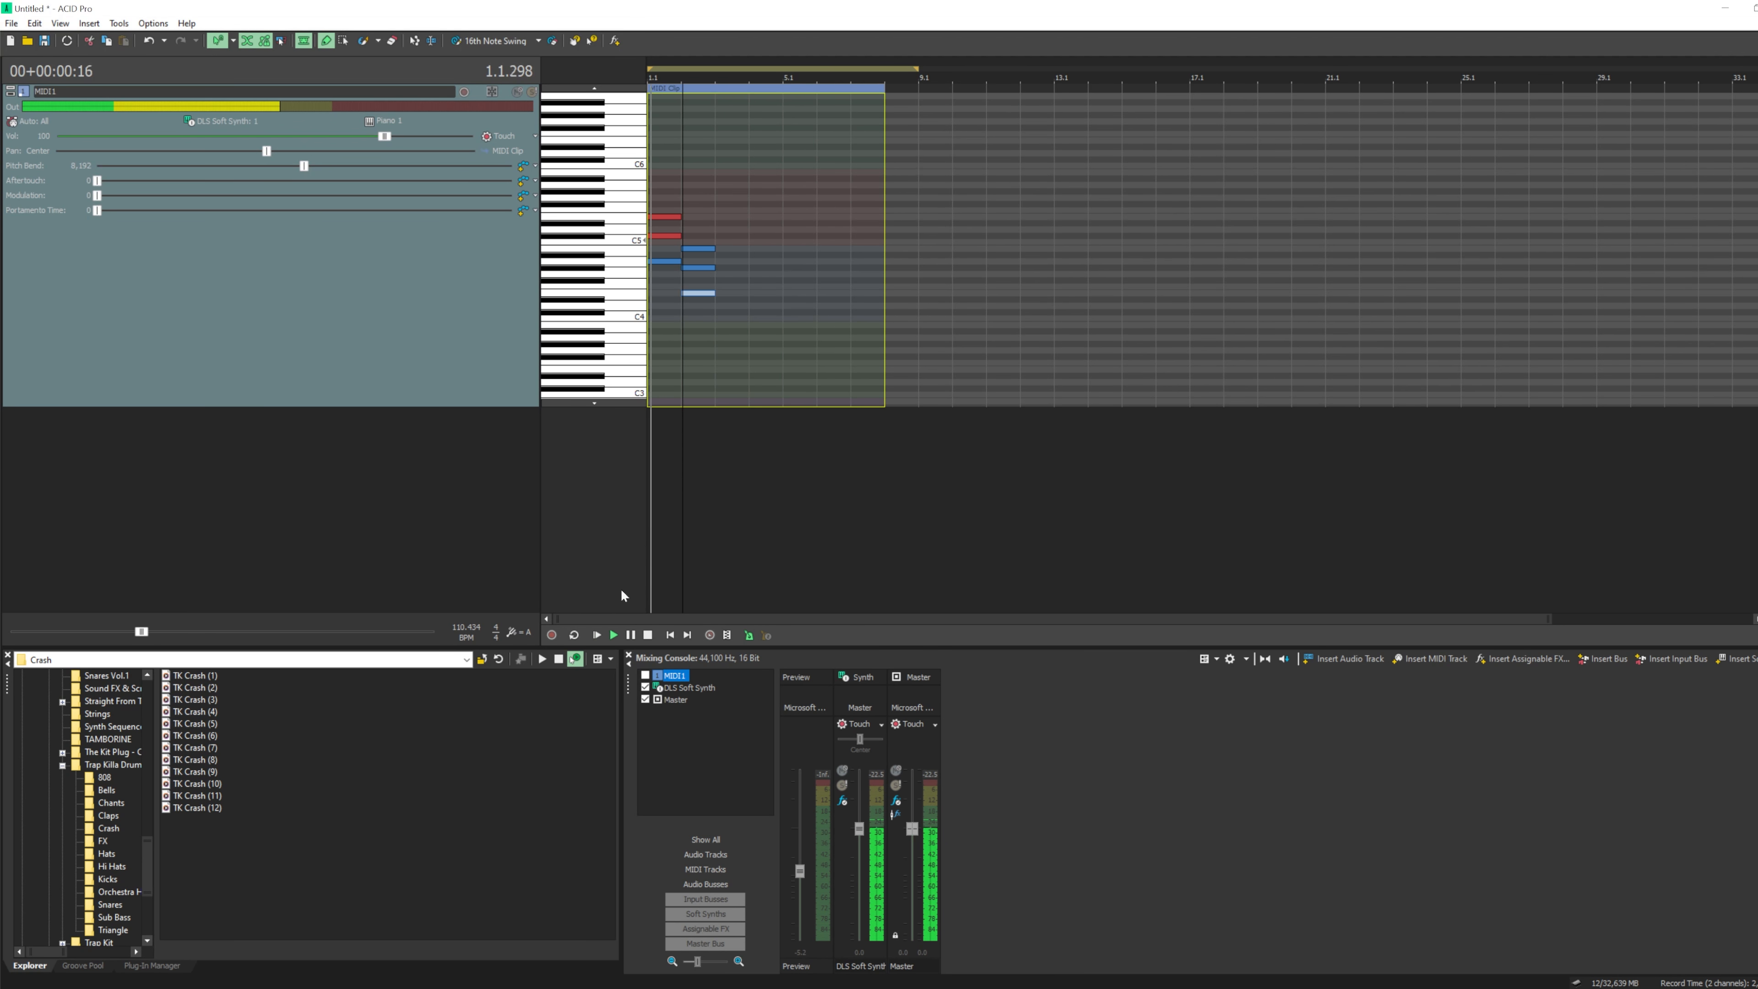
{"action": "key", "text": "space"}
- Draw one-bar chords of F#4, A4 and C#5 in bar 3 and D4, F#4 and A4 in bar 4, playing back in between
{"action": "left_click", "coordinate": [732, 280]}
{"action": "left_click", "coordinate": [734, 254]}
{"action": "left_click_drag", "start_coordinate": [730, 256], "coordinate": [732, 242]}
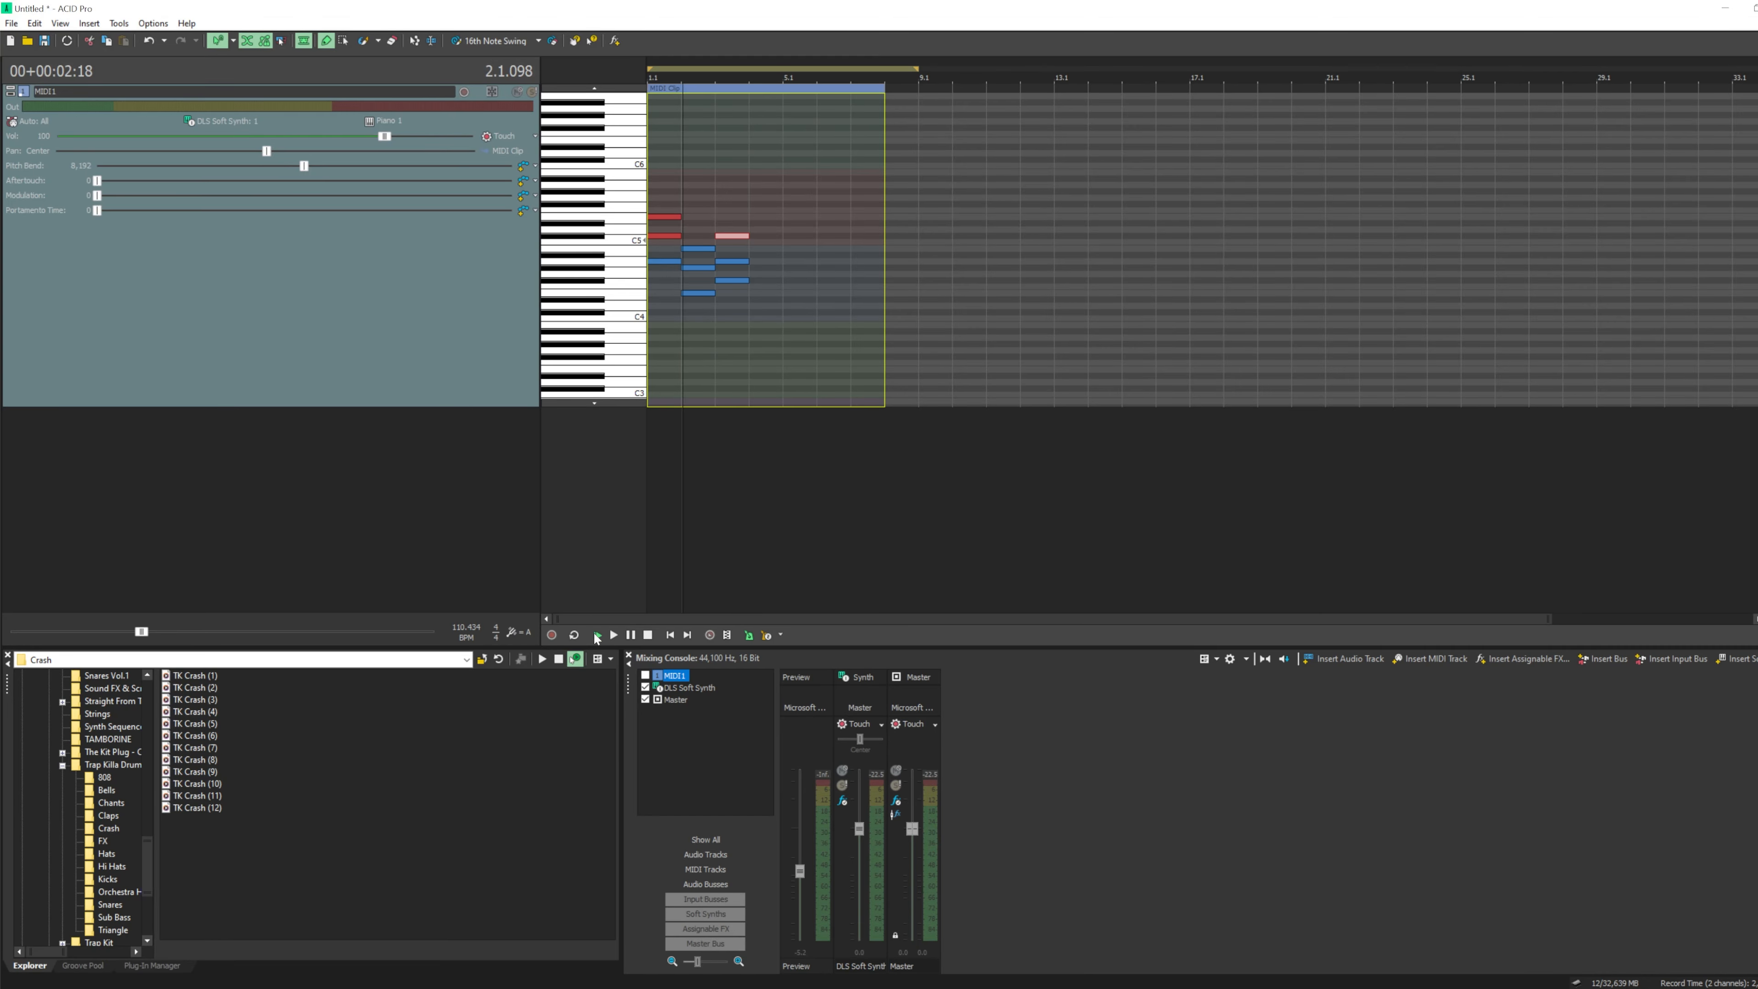
{"action": "left_click", "coordinate": [596, 634]}
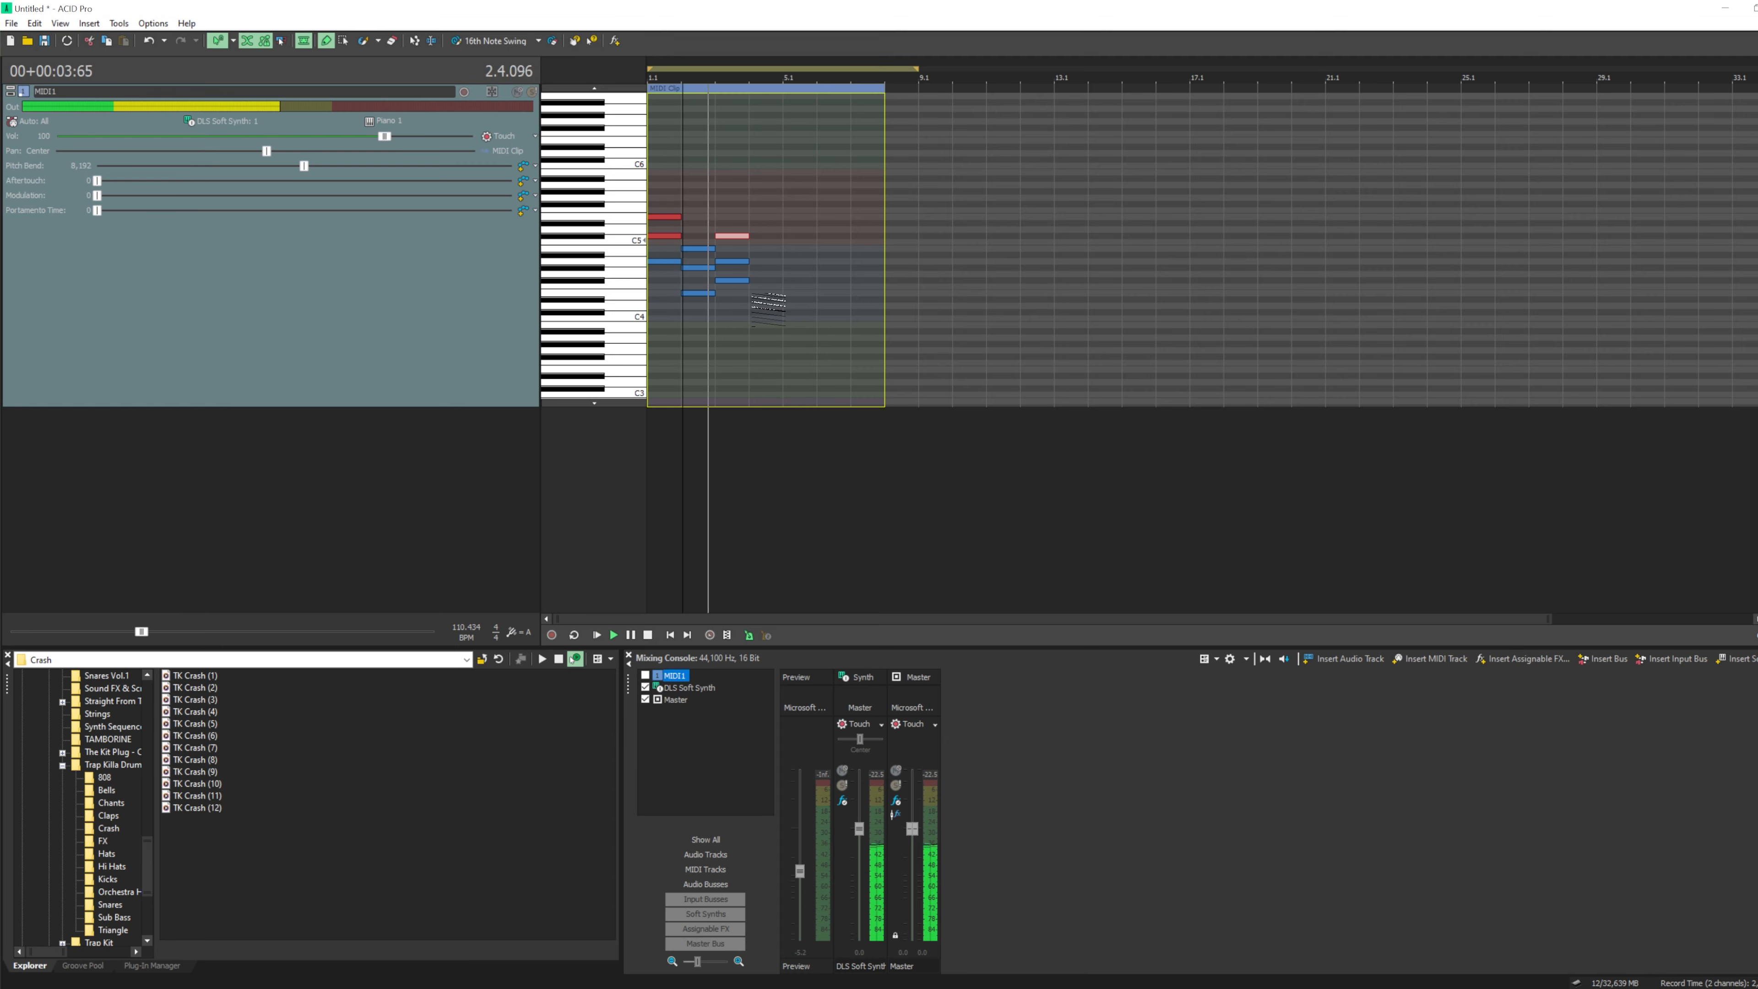
{"action": "key", "text": "space"}
{"action": "left_click", "coordinate": [758, 305]}
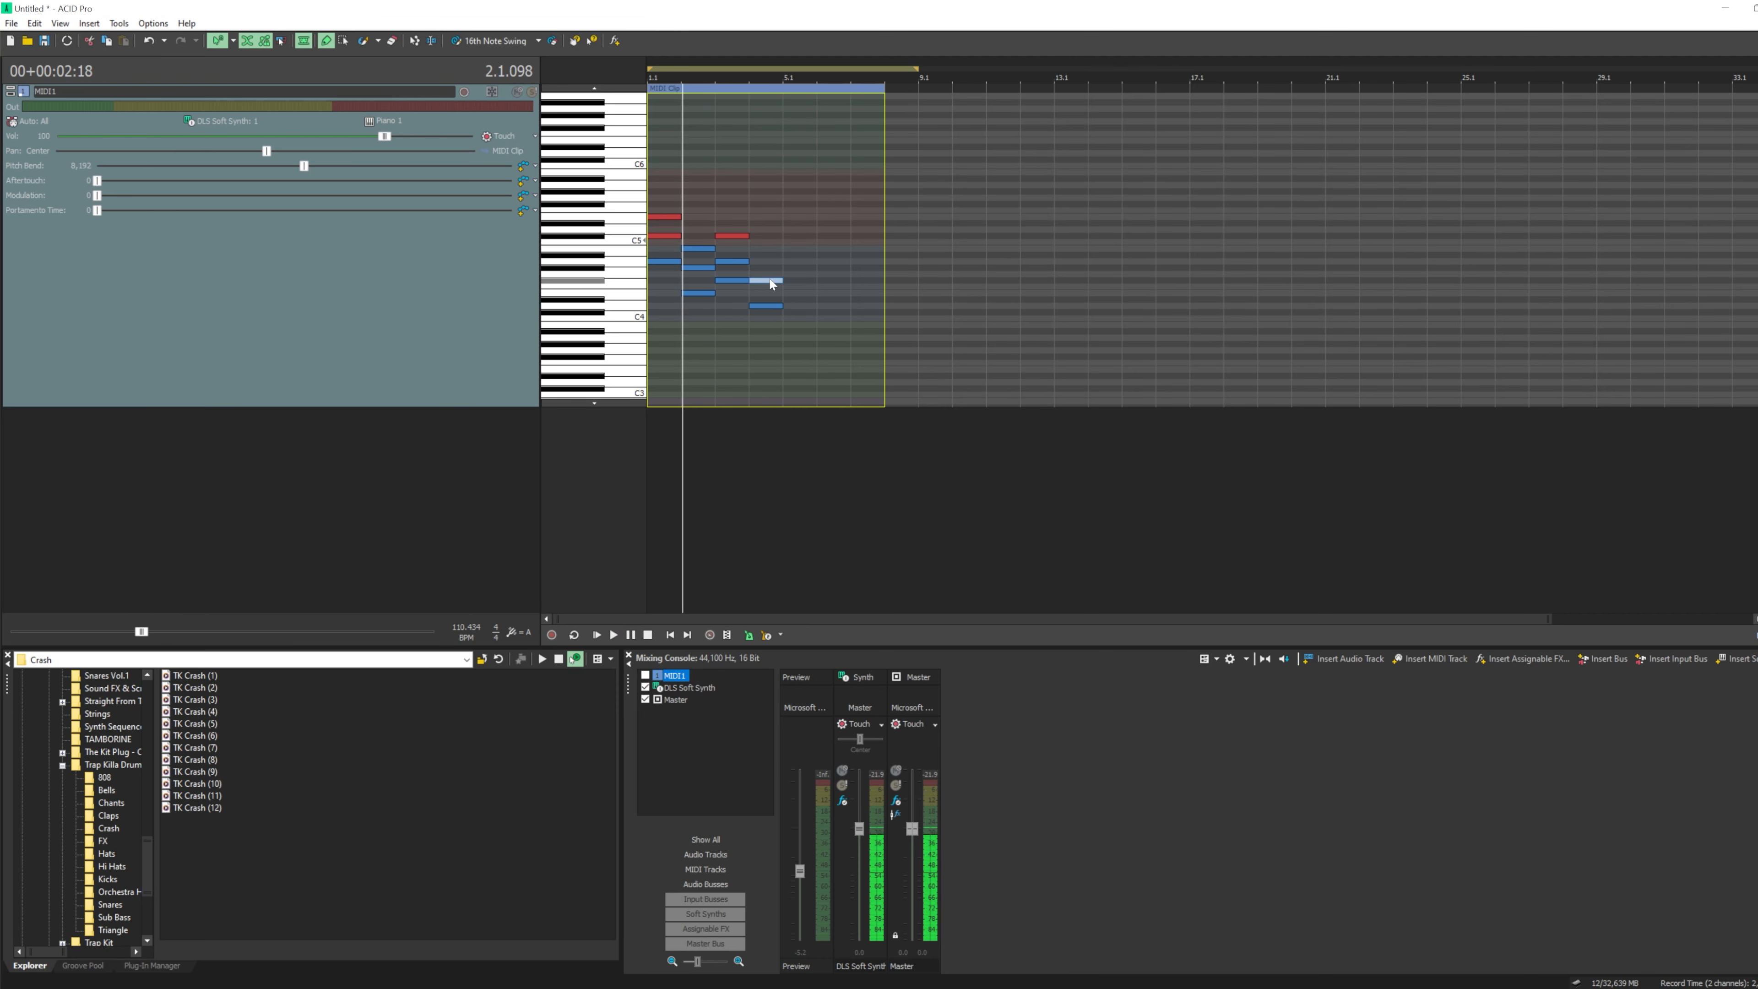
{"action": "left_click", "coordinate": [761, 262]}
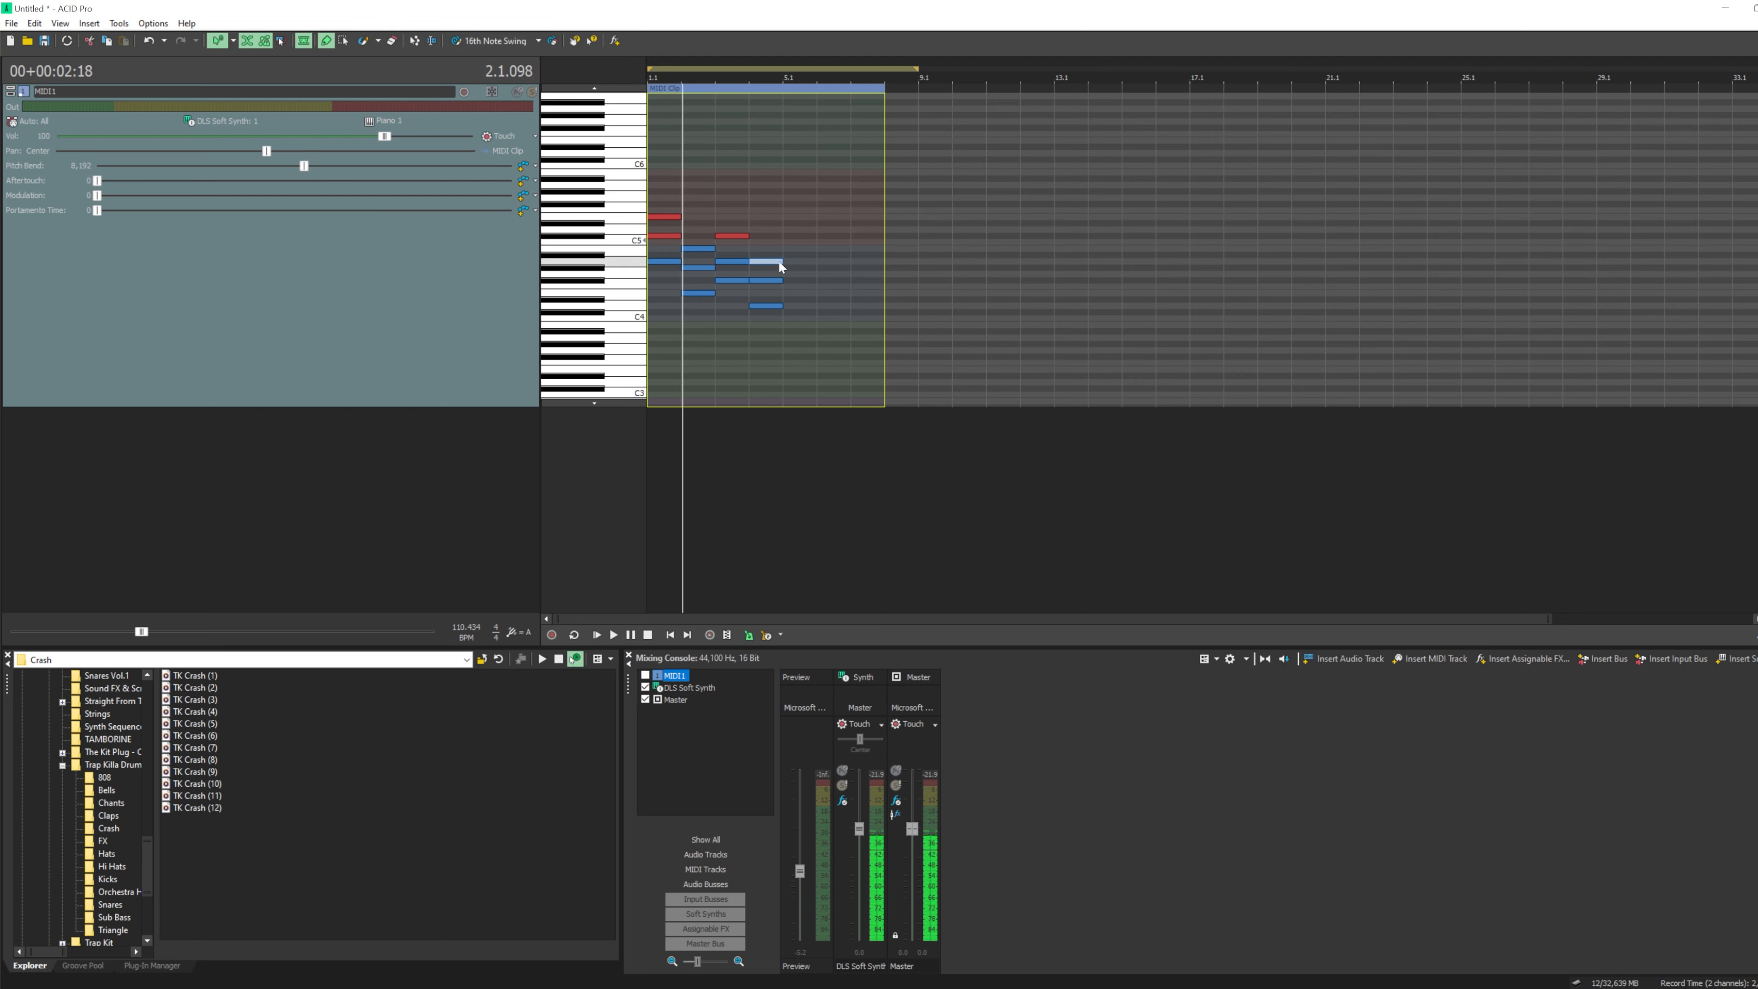
- Move the first chord's E5 down an octave to E4, and transpose all the clip's notes up nine semitones
{"action": "left_click_drag", "start_coordinate": [660, 213], "coordinate": [645, 295]}
{"action": "left_click_drag", "start_coordinate": [793, 354], "coordinate": [595, 178]}
{"action": "left_click_drag", "start_coordinate": [668, 289], "coordinate": [668, 232]}
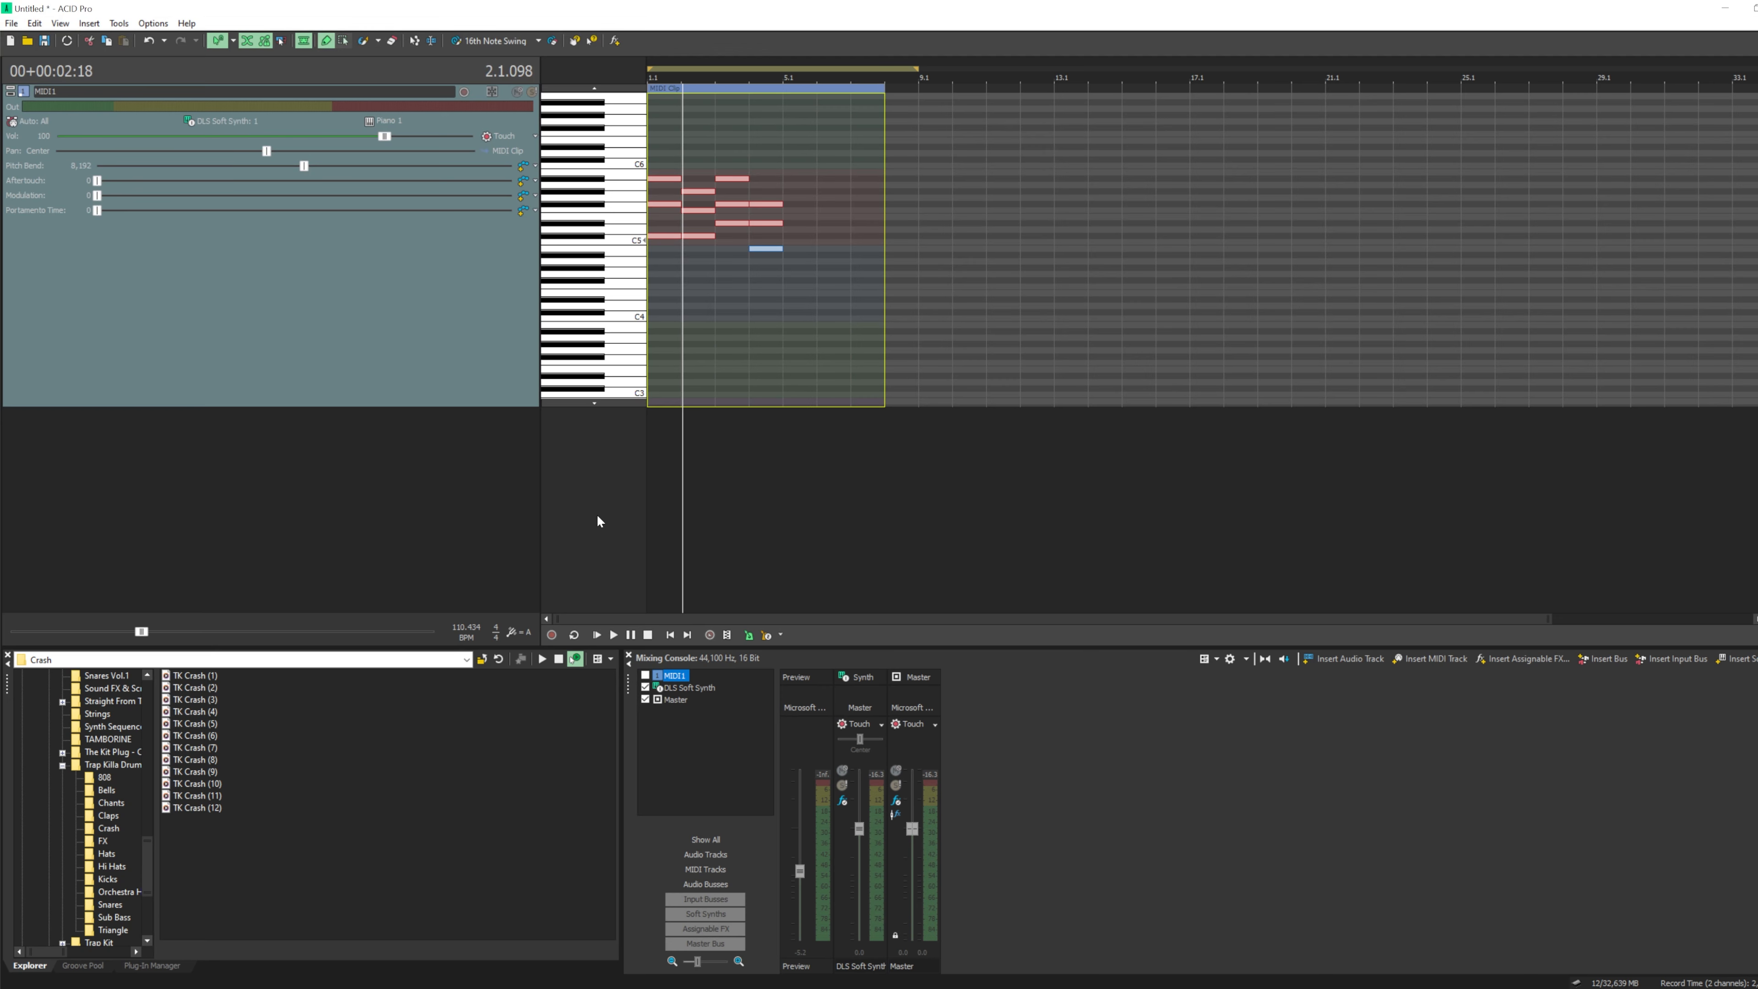
- Turn off the metronome during playback of the progression, and trim the MIDI clip's end to bar 5.1
{"action": "left_click", "coordinate": [613, 636]}
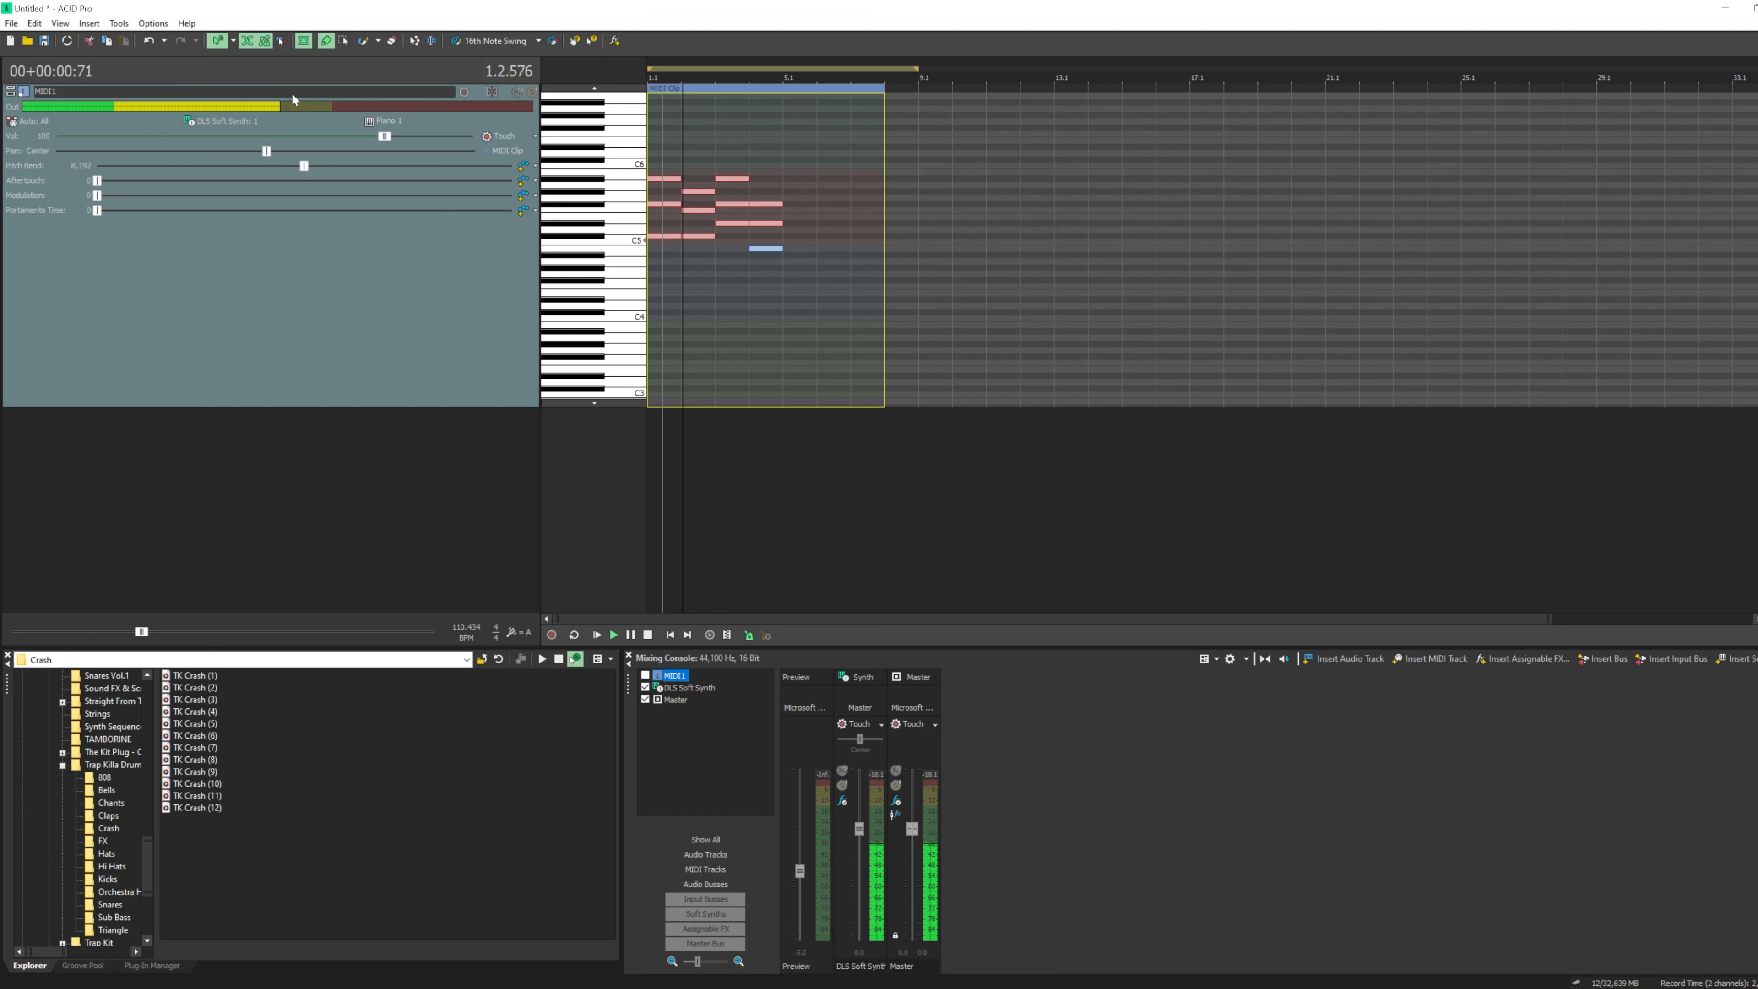
{"action": "left_click", "coordinate": [748, 636]}
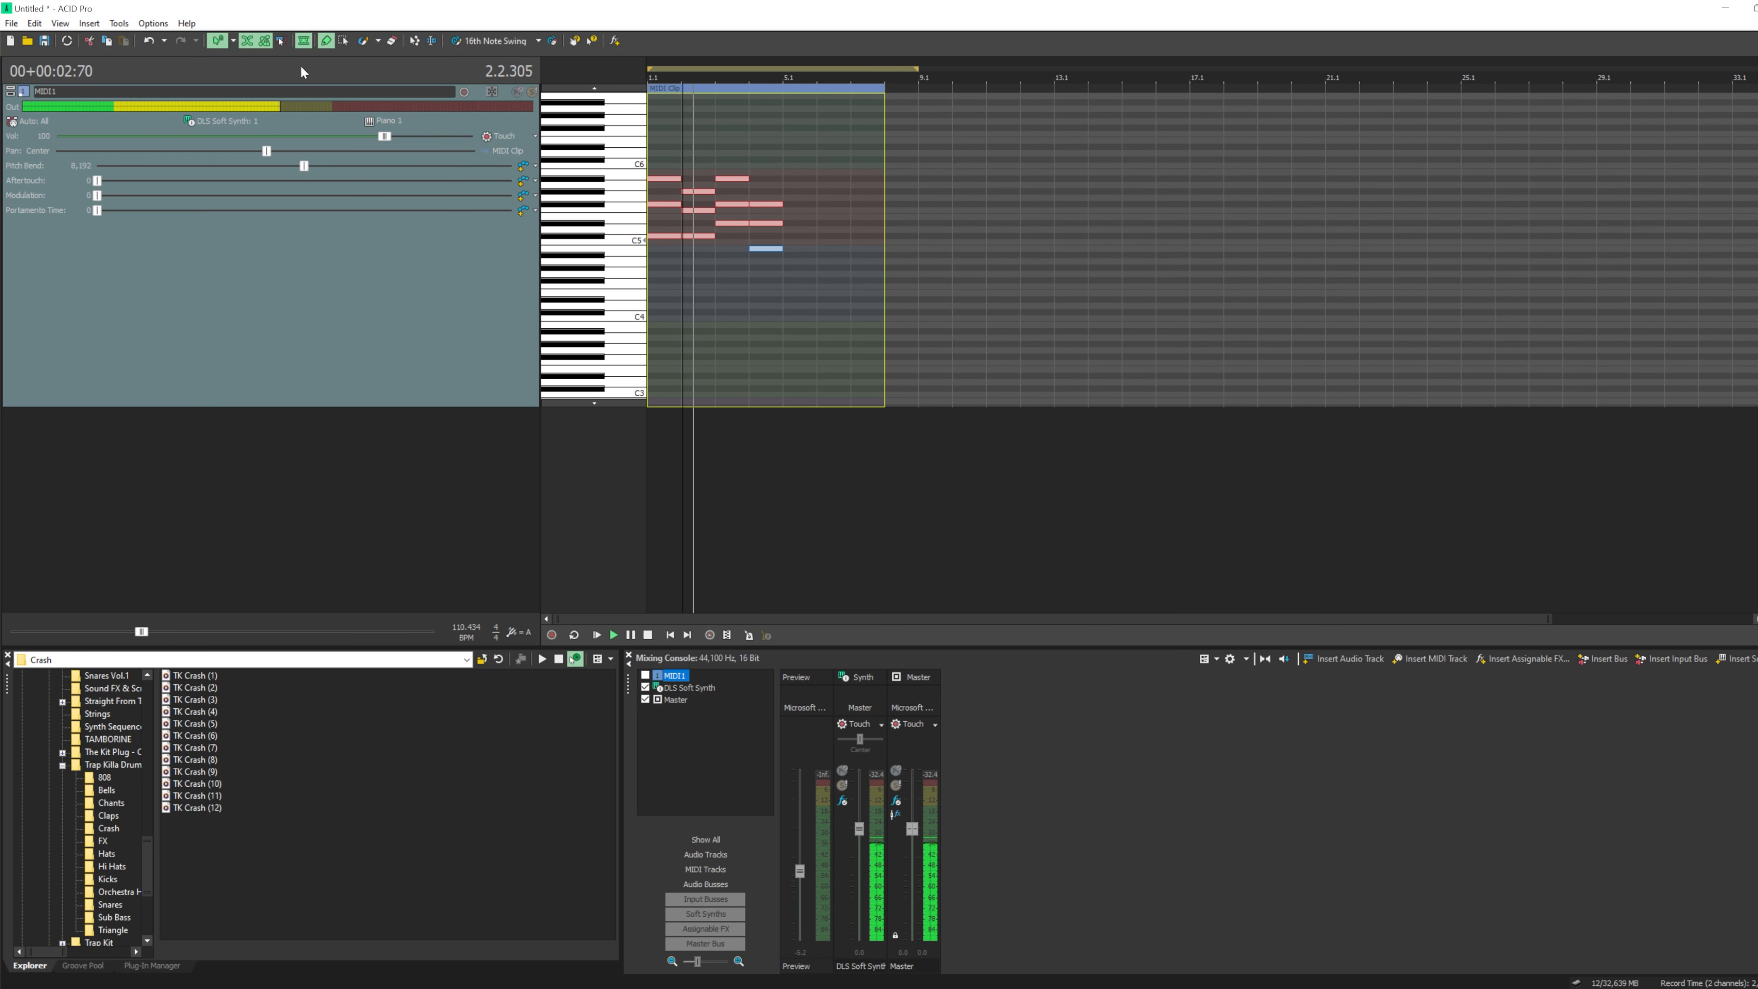
{"action": "left_click_drag", "start_coordinate": [884, 88], "coordinate": [765, 88]}
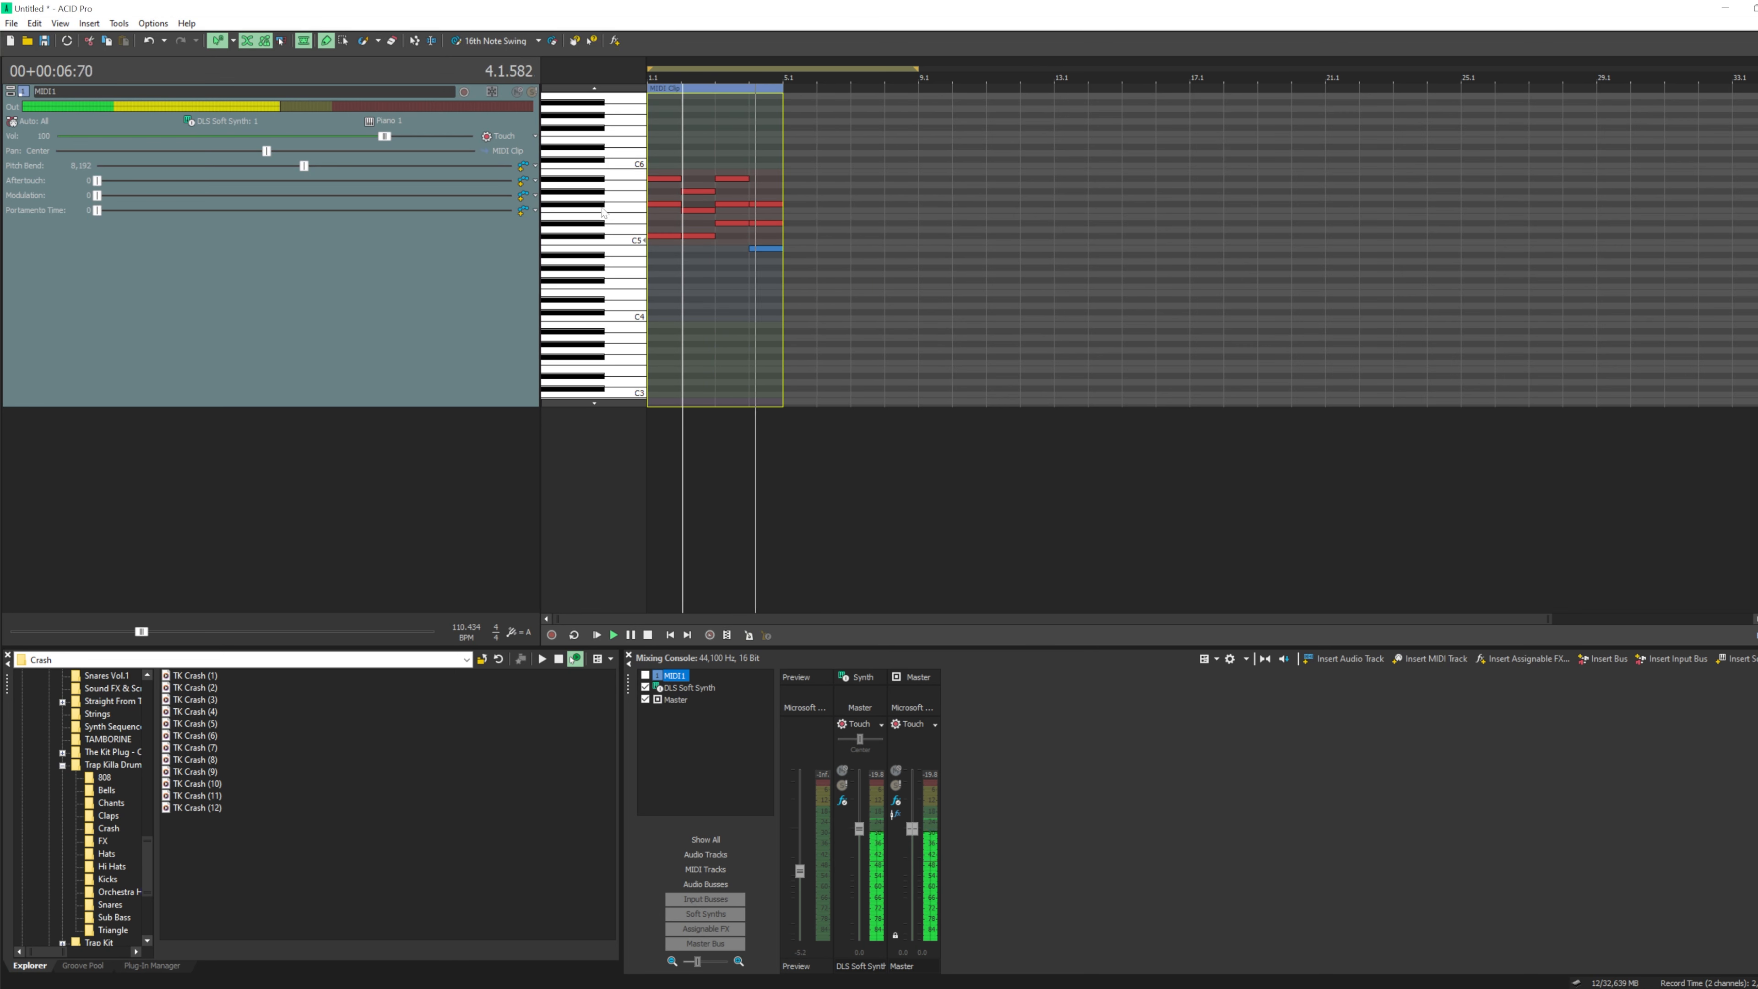
{"action": "key", "text": "space"}
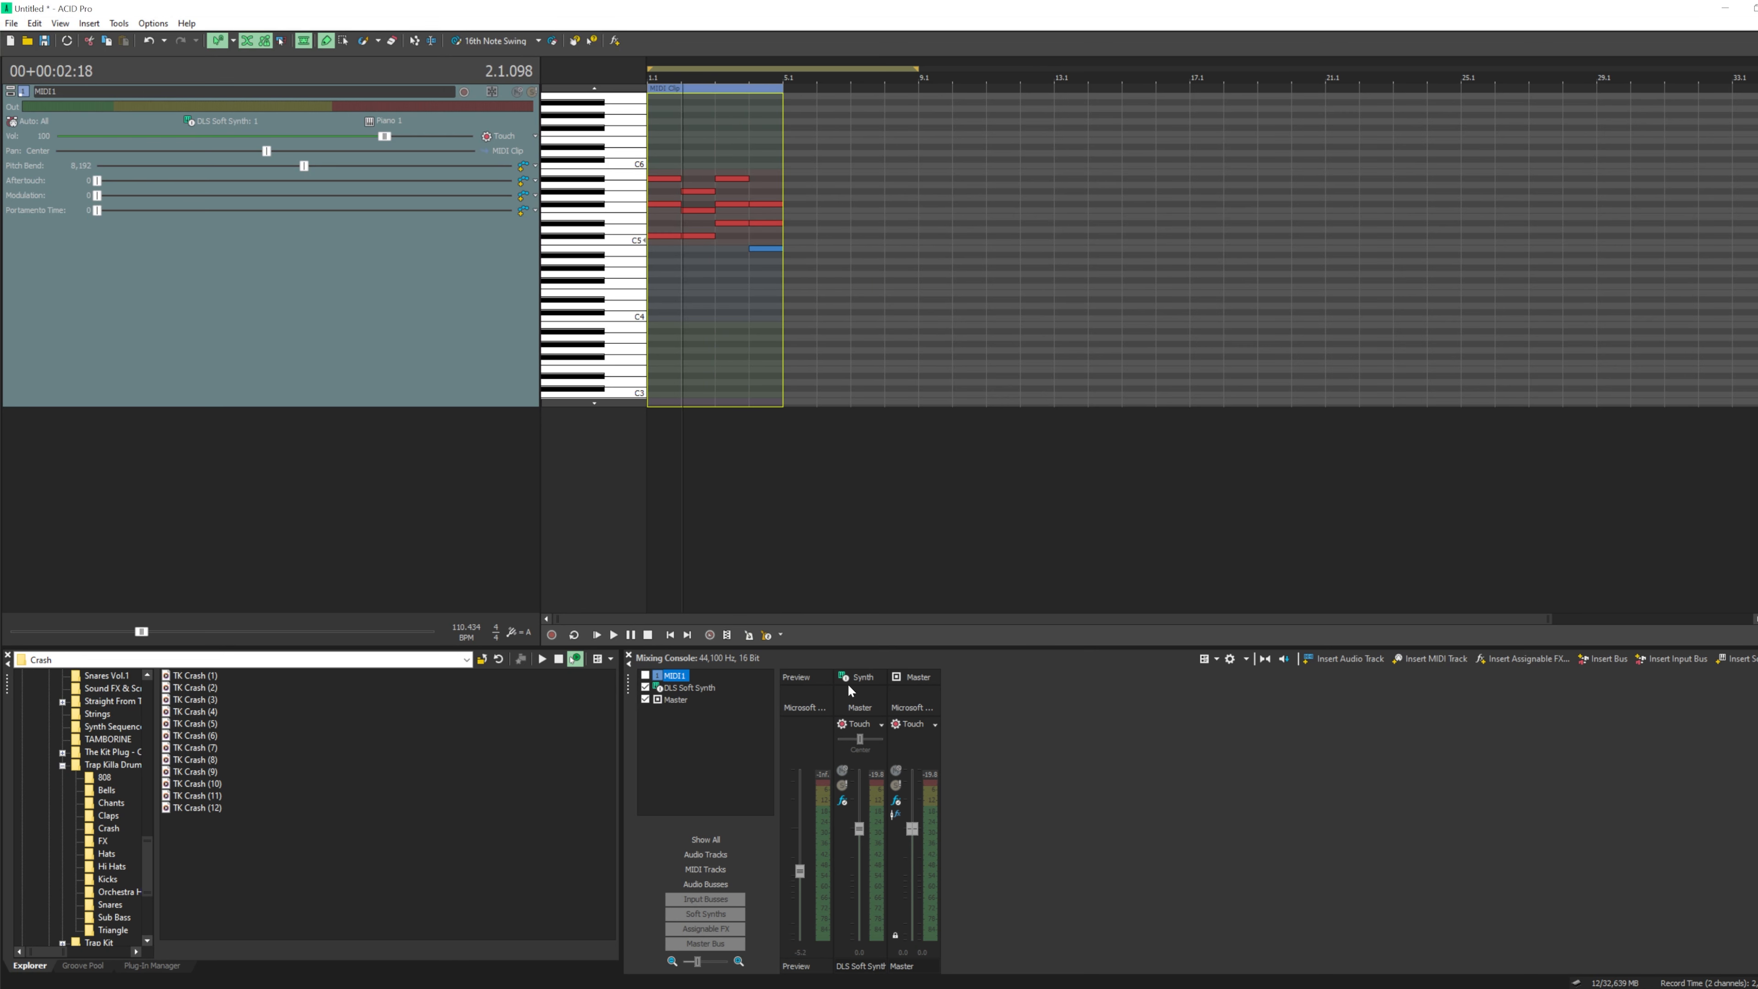
- Open the DLS Soft Synth's properties and replace the instrument with Addictive Keys
{"action": "left_click", "coordinate": [855, 684]}
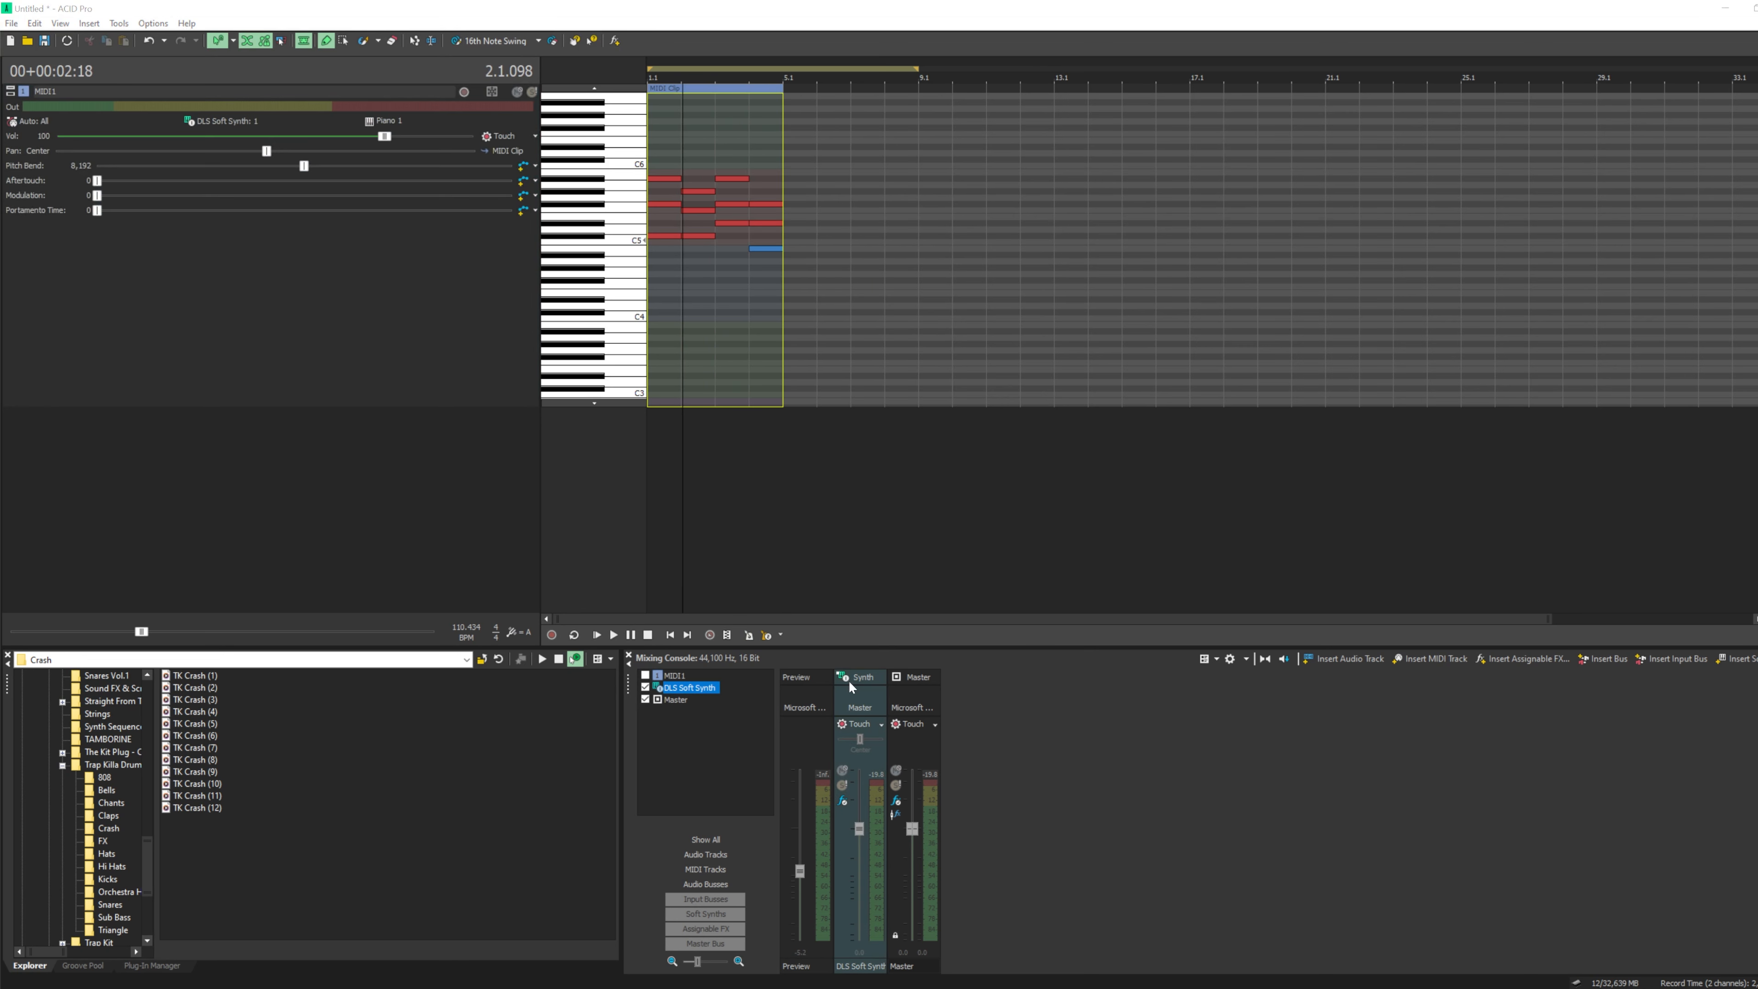
{"action": "left_click", "coordinate": [847, 681]}
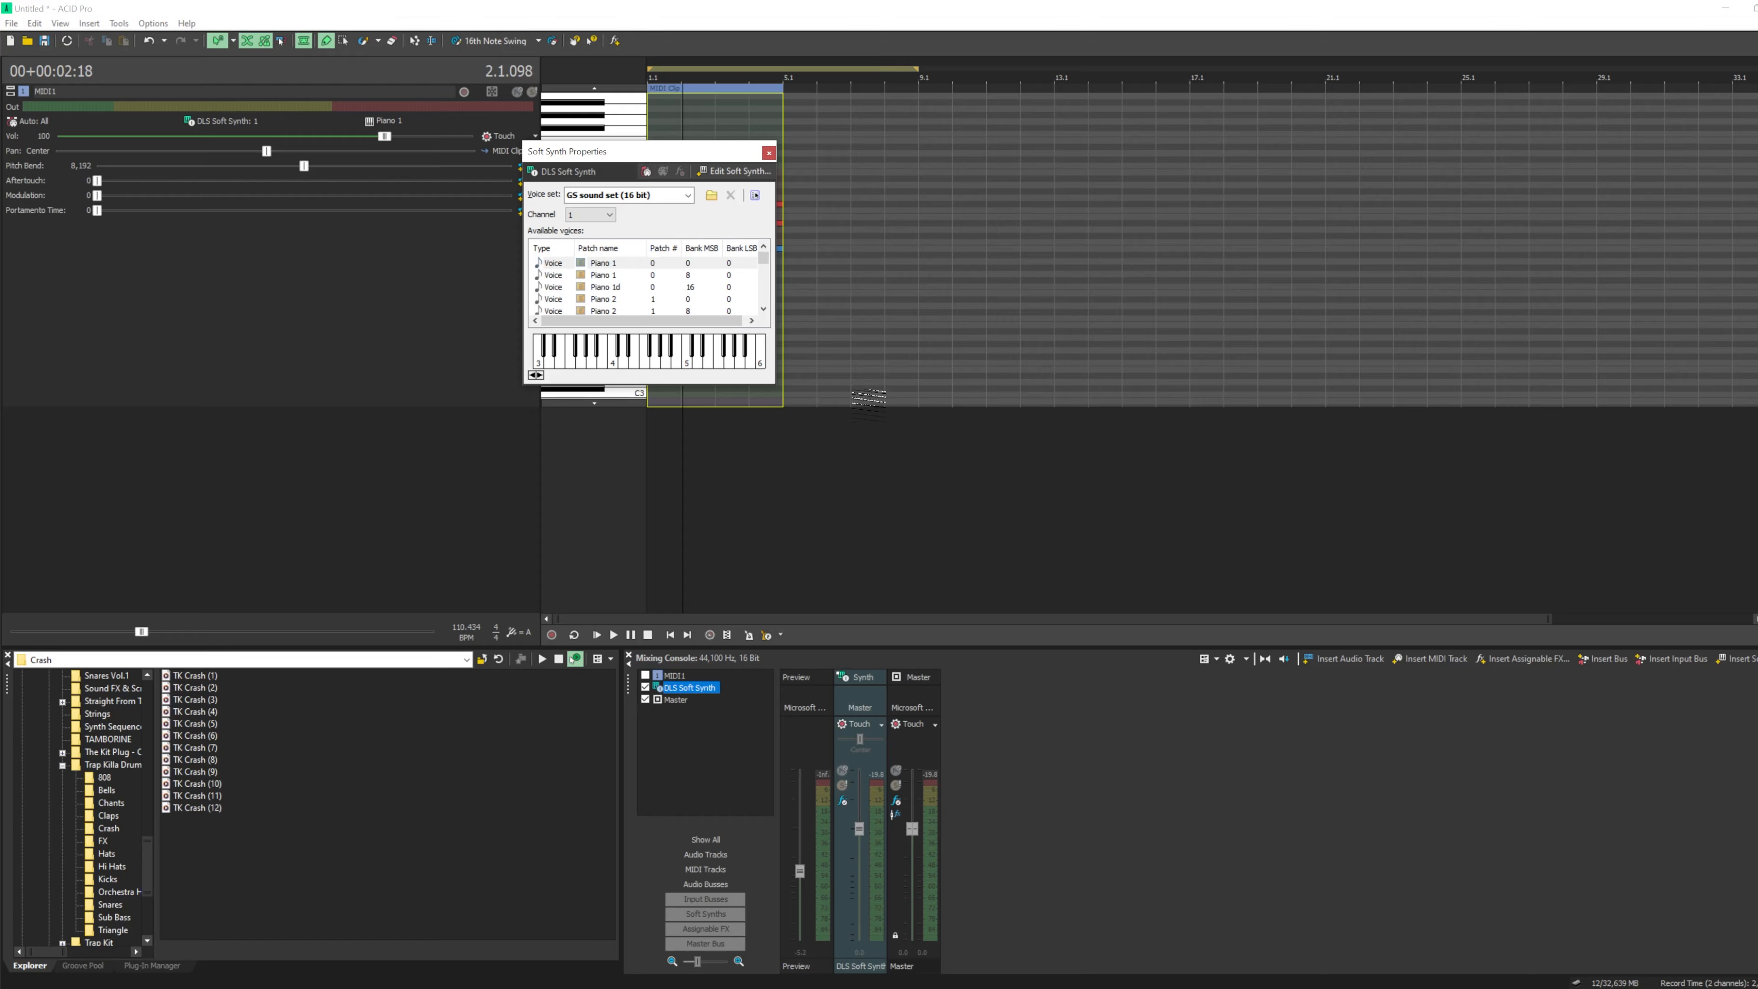
{"action": "left_click", "coordinate": [733, 172]}
{"action": "double_click", "coordinate": [790, 340]}
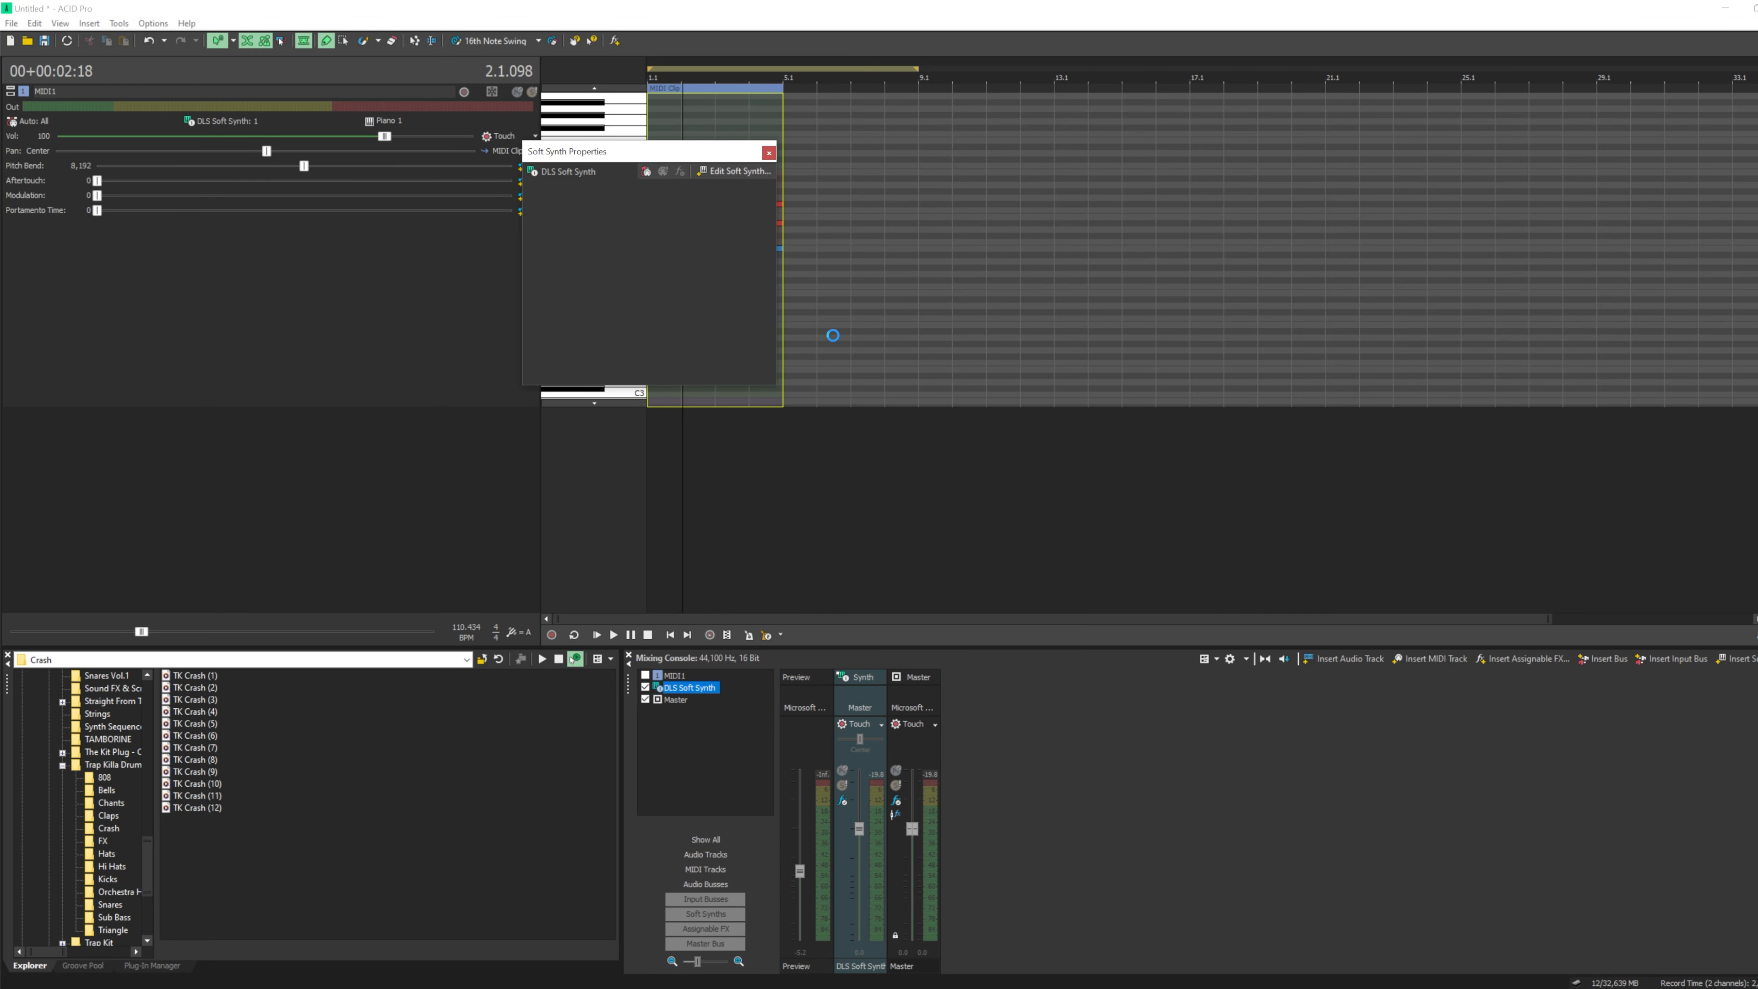
- Load the Studio Grand Arena Ballad preset from Addictive Keys' Explore pages, close the synth window and play the progression from the start
{"action": "left_click", "coordinate": [1138, 233]}
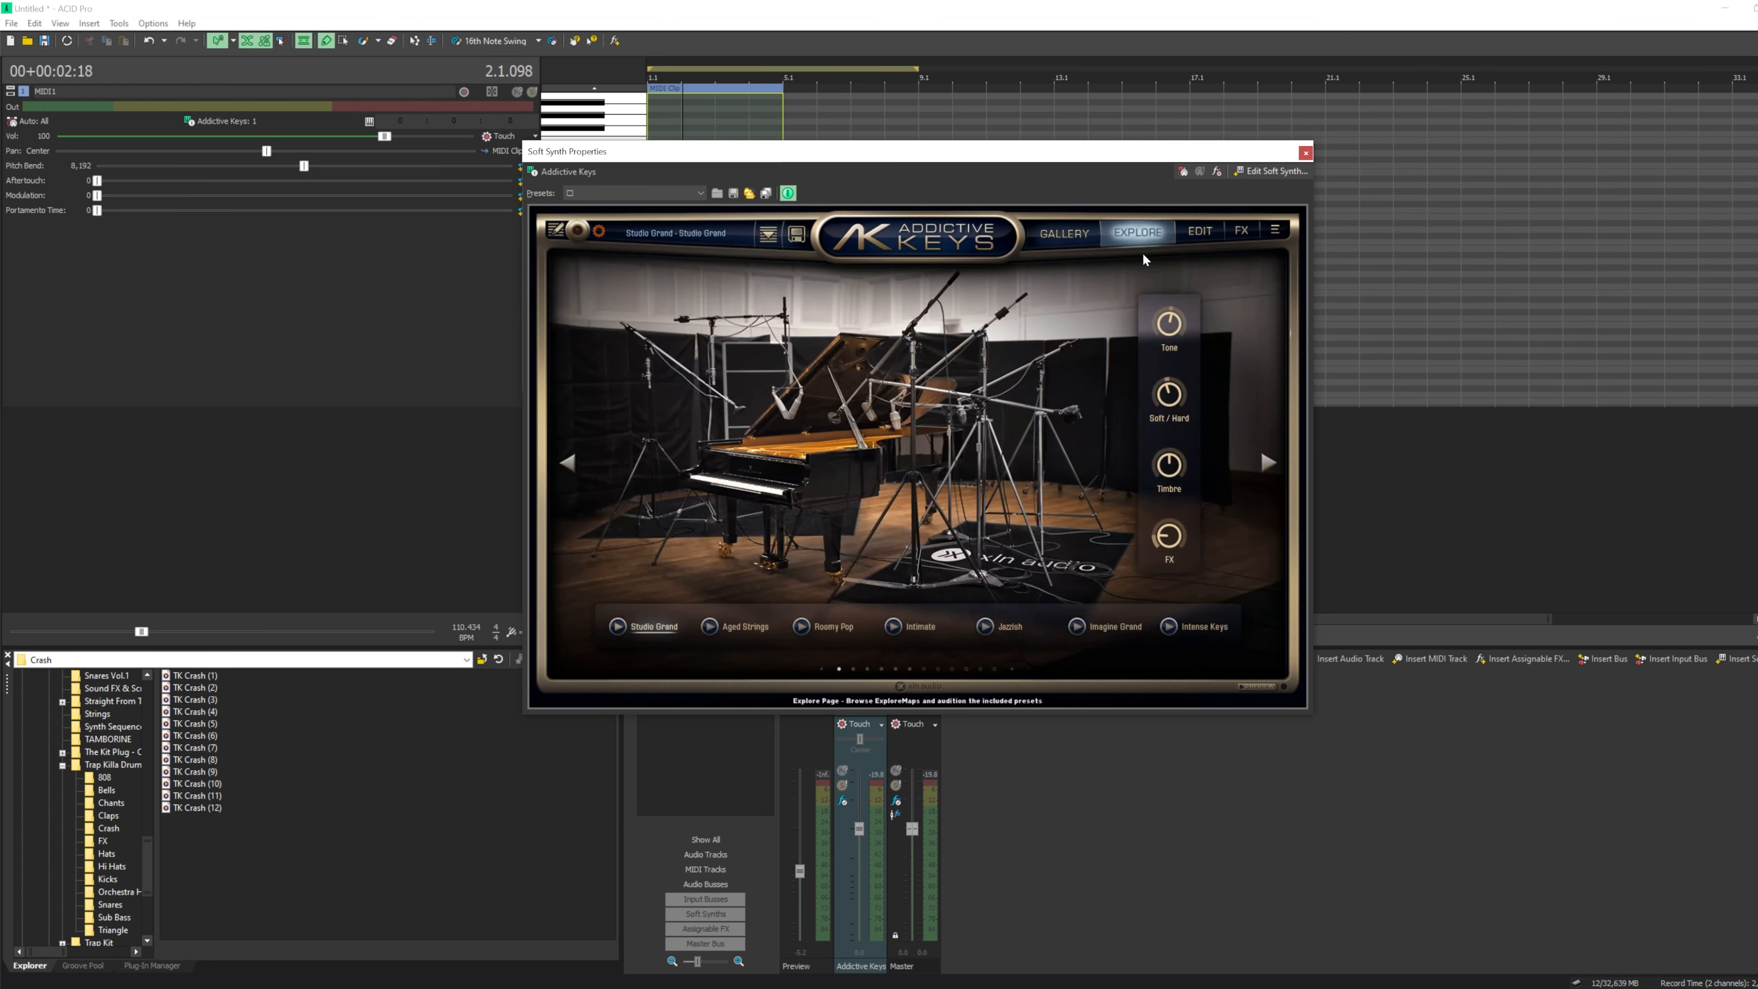
{"action": "left_click", "coordinate": [1269, 462]}
{"action": "left_click", "coordinate": [1269, 463]}
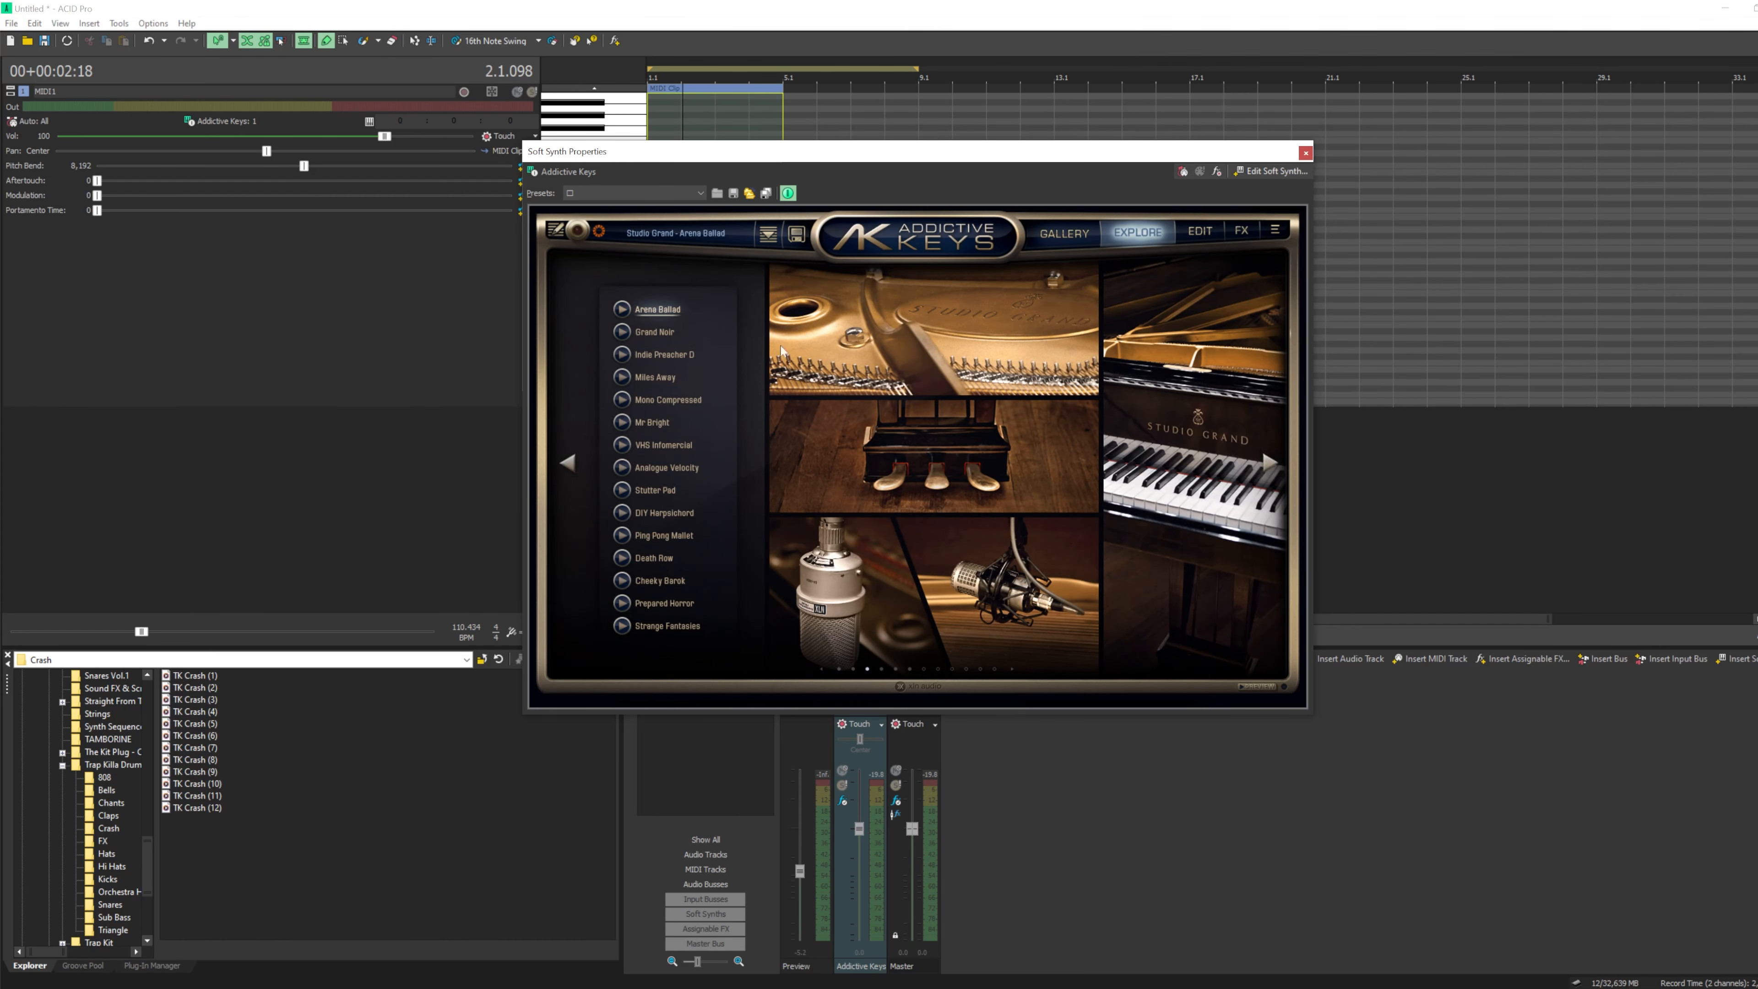
{"action": "left_click", "coordinate": [1305, 152]}
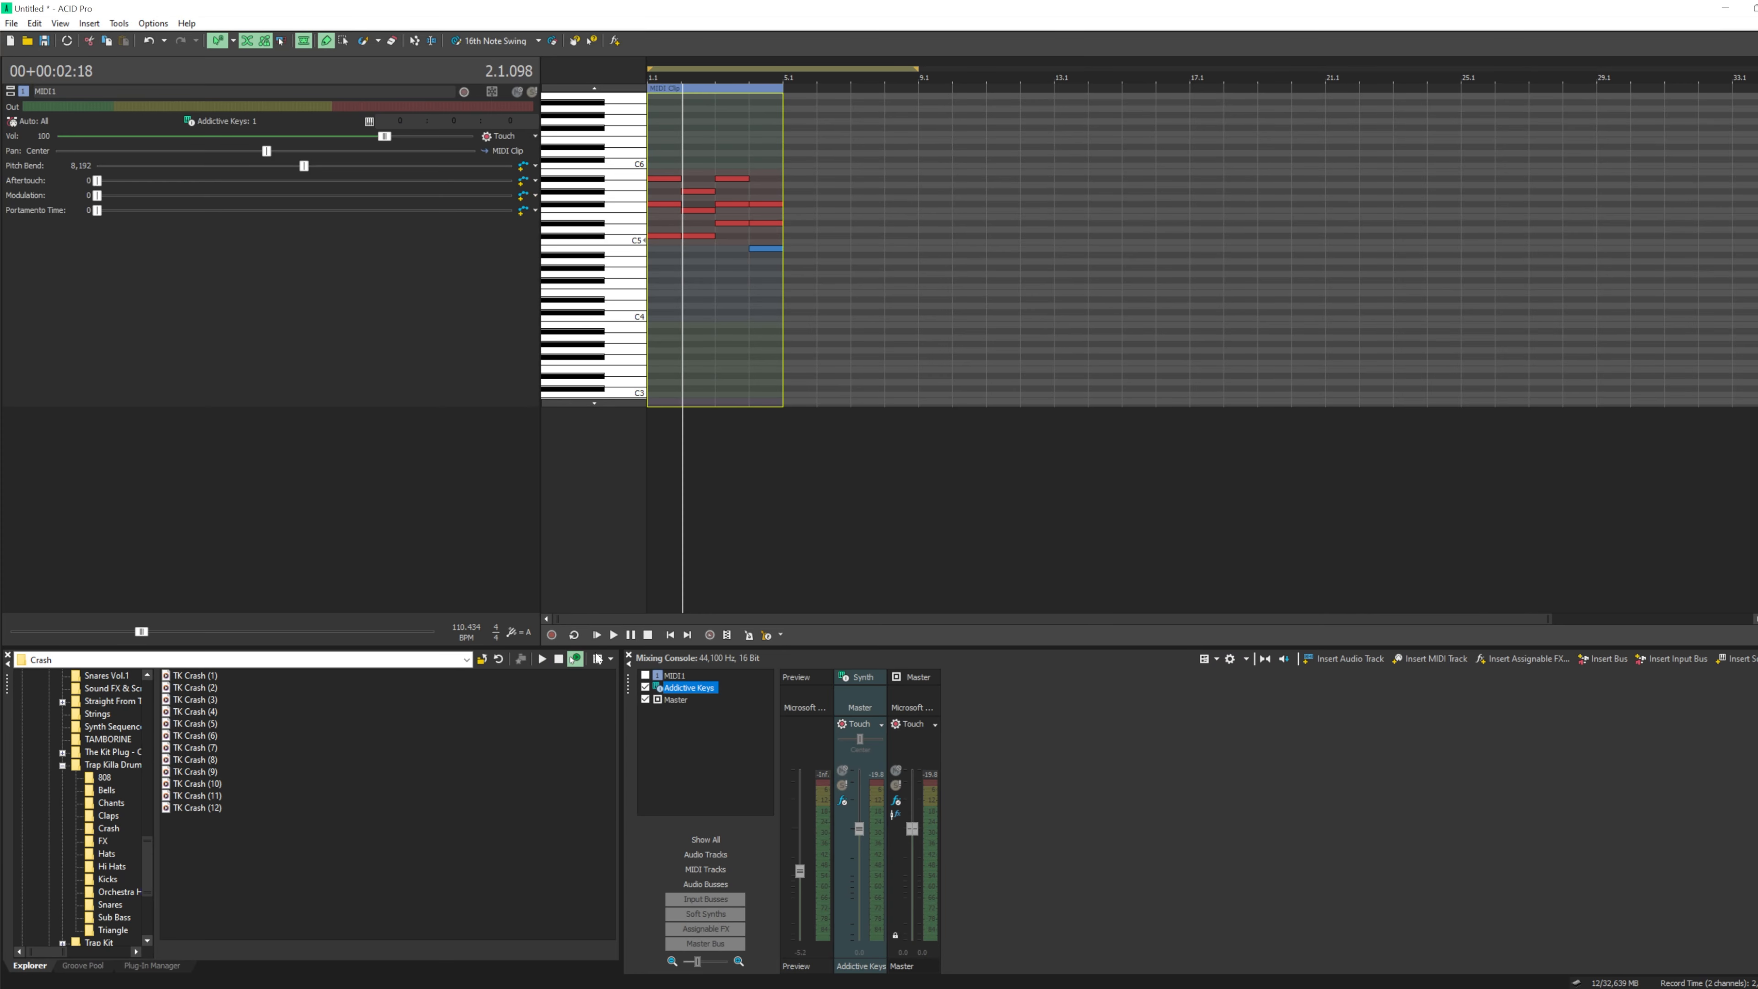
{"action": "left_click", "coordinate": [597, 636]}
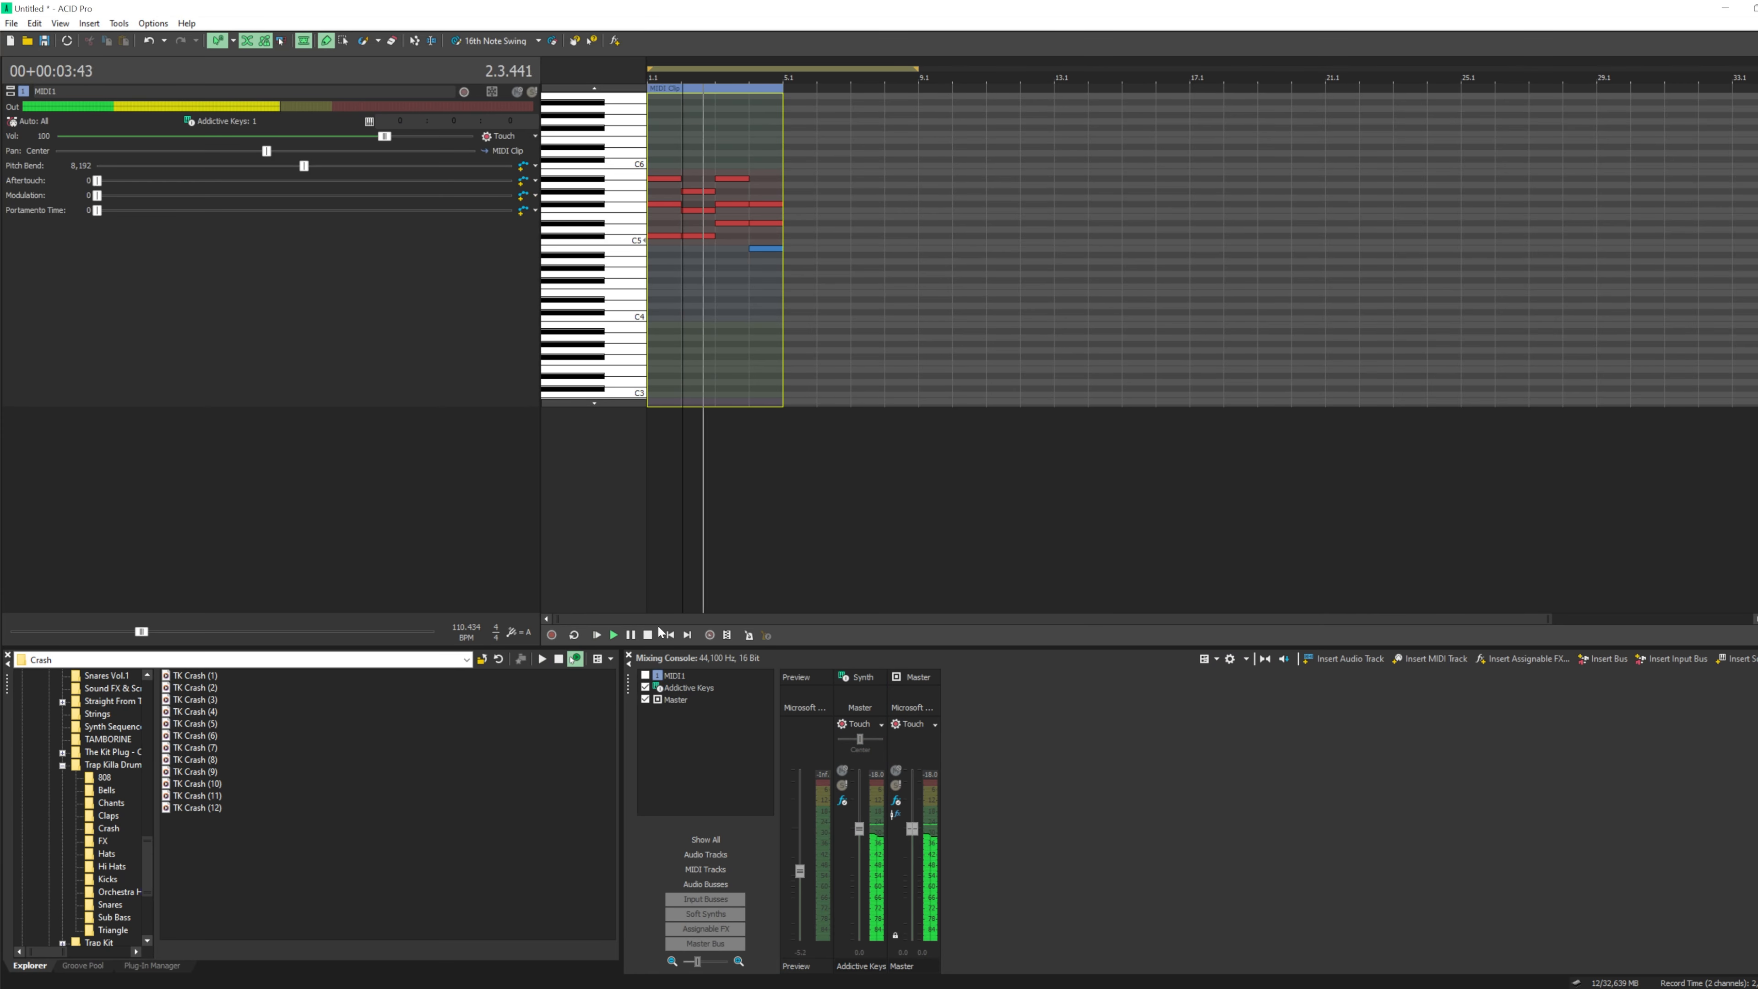
{"action": "left_click", "coordinate": [647, 635]}
- Add one-bar bass notes under the chords, F#3, C#4, D#4 and B3 in bars 1 to 4, and play from the start
{"action": "left_click", "coordinate": [665, 312]}
{"action": "left_click_drag", "start_coordinate": [668, 316], "coordinate": [760, 325]}
{"action": "left_click", "coordinate": [731, 300]}
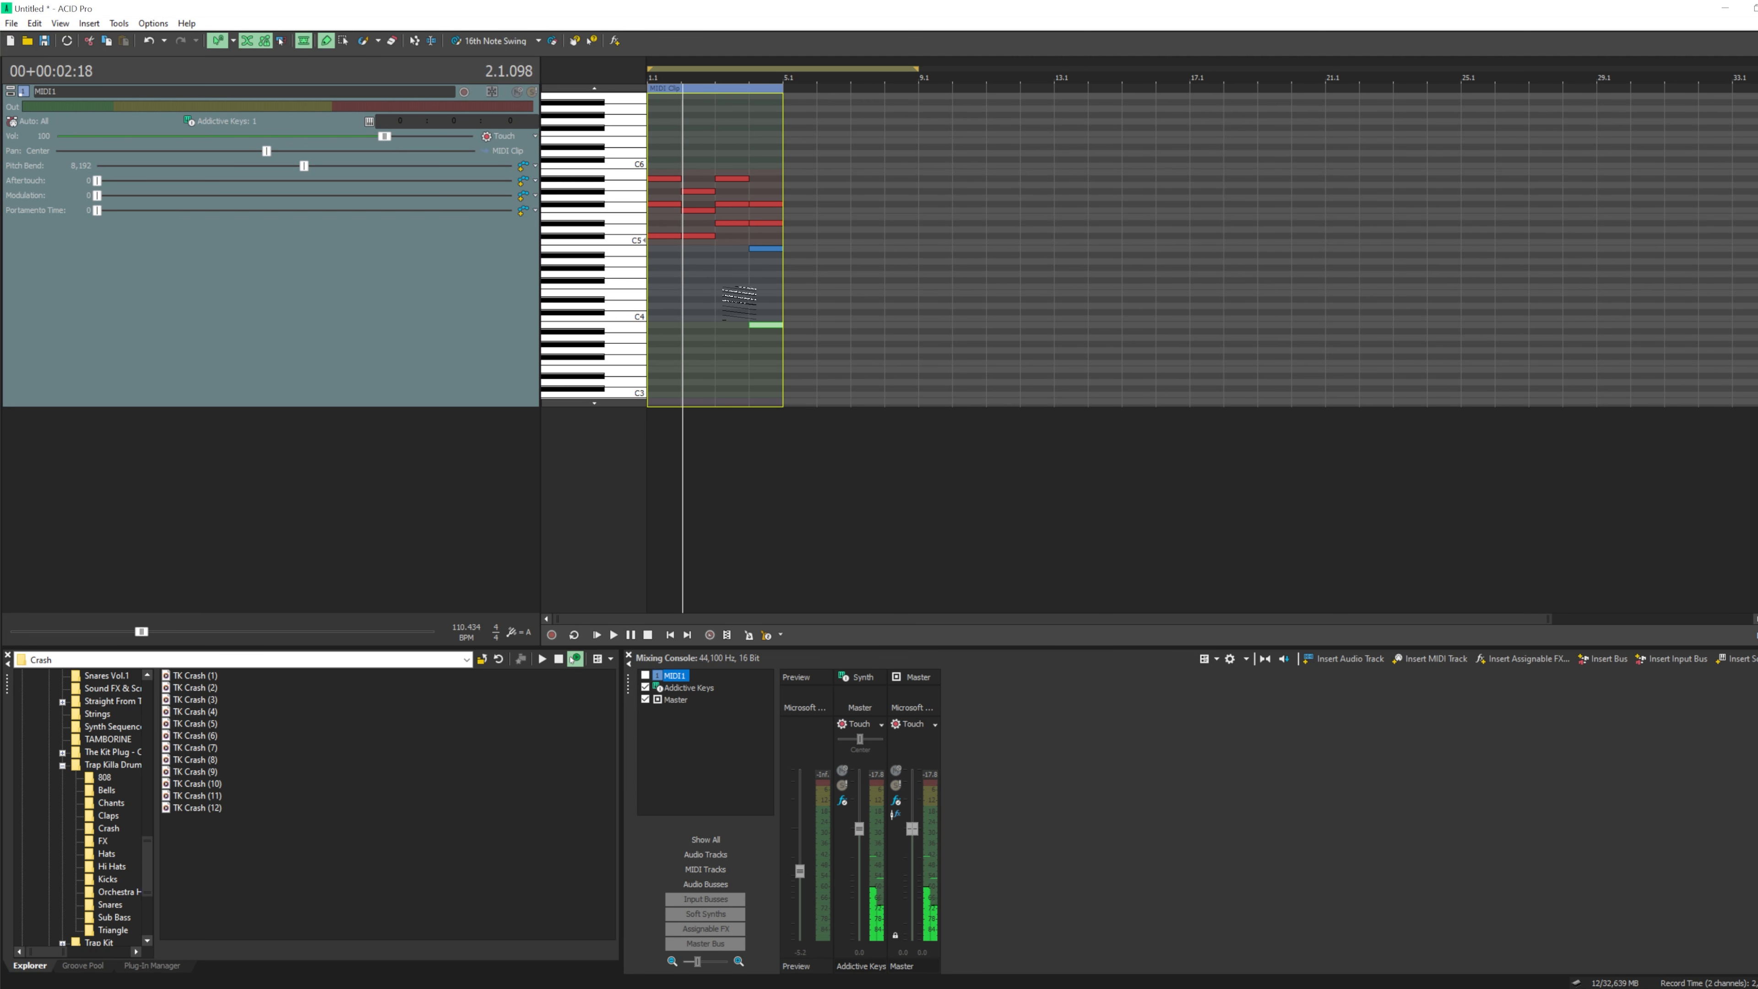
{"action": "left_click", "coordinate": [695, 324]}
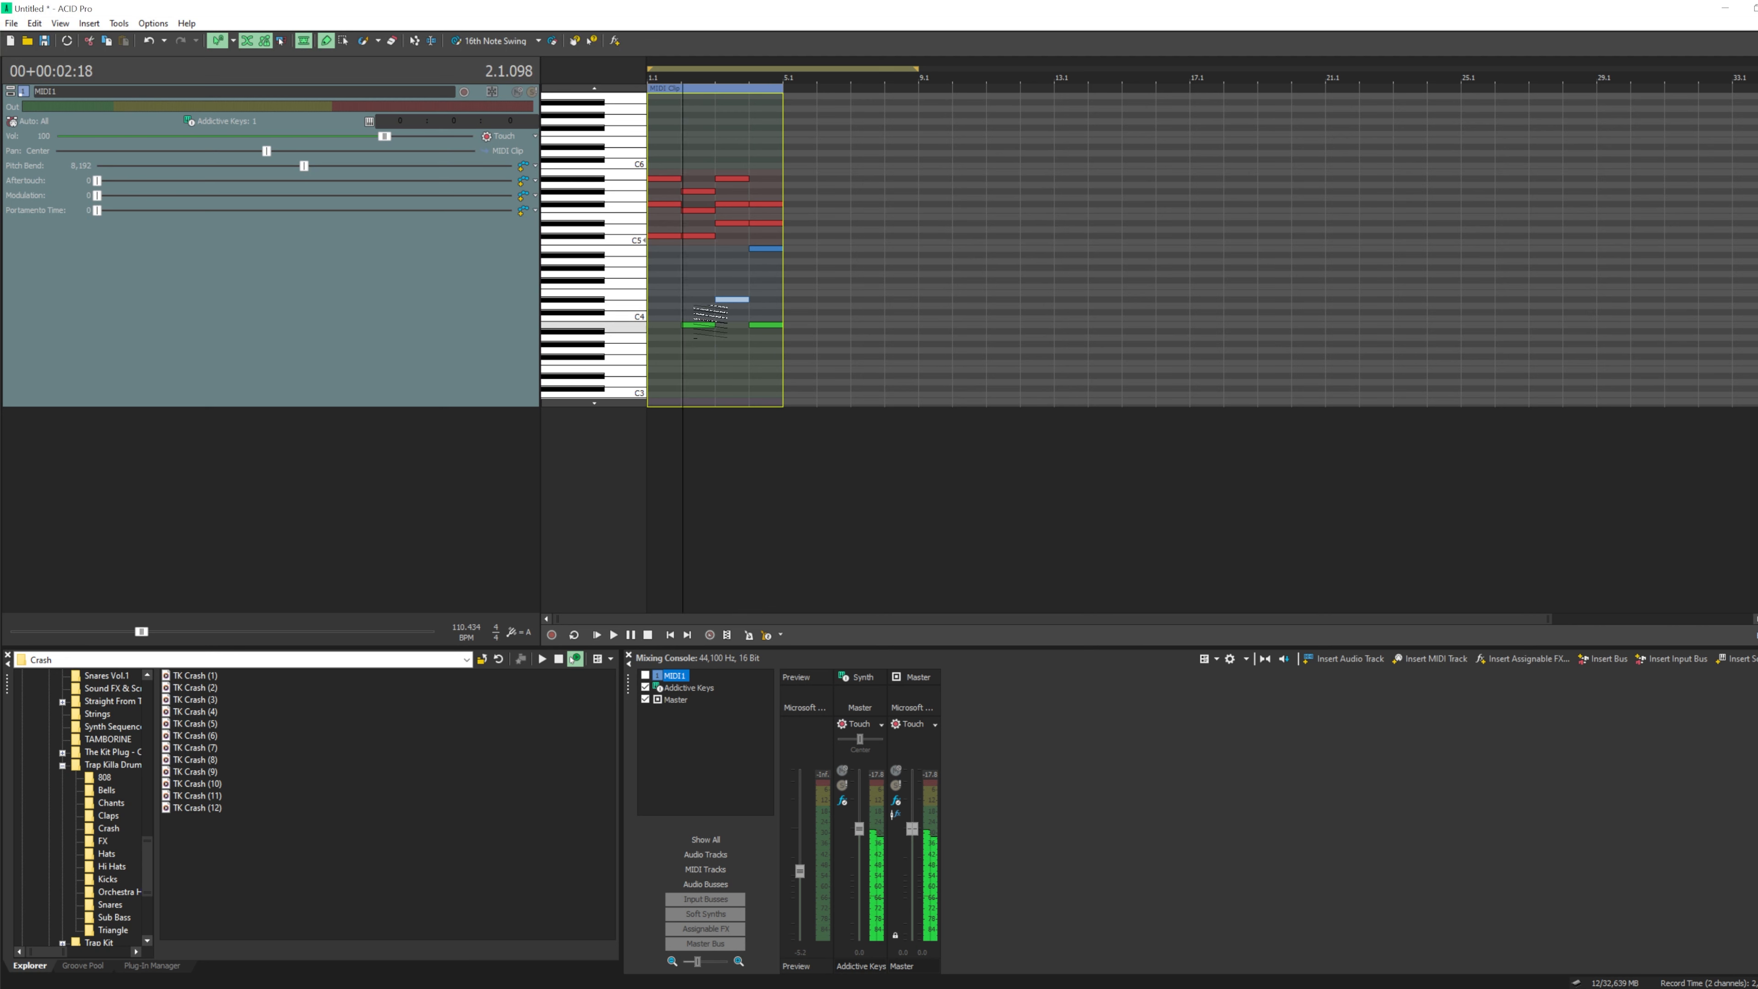
{"action": "left_click_drag", "start_coordinate": [696, 327], "coordinate": [707, 312]}
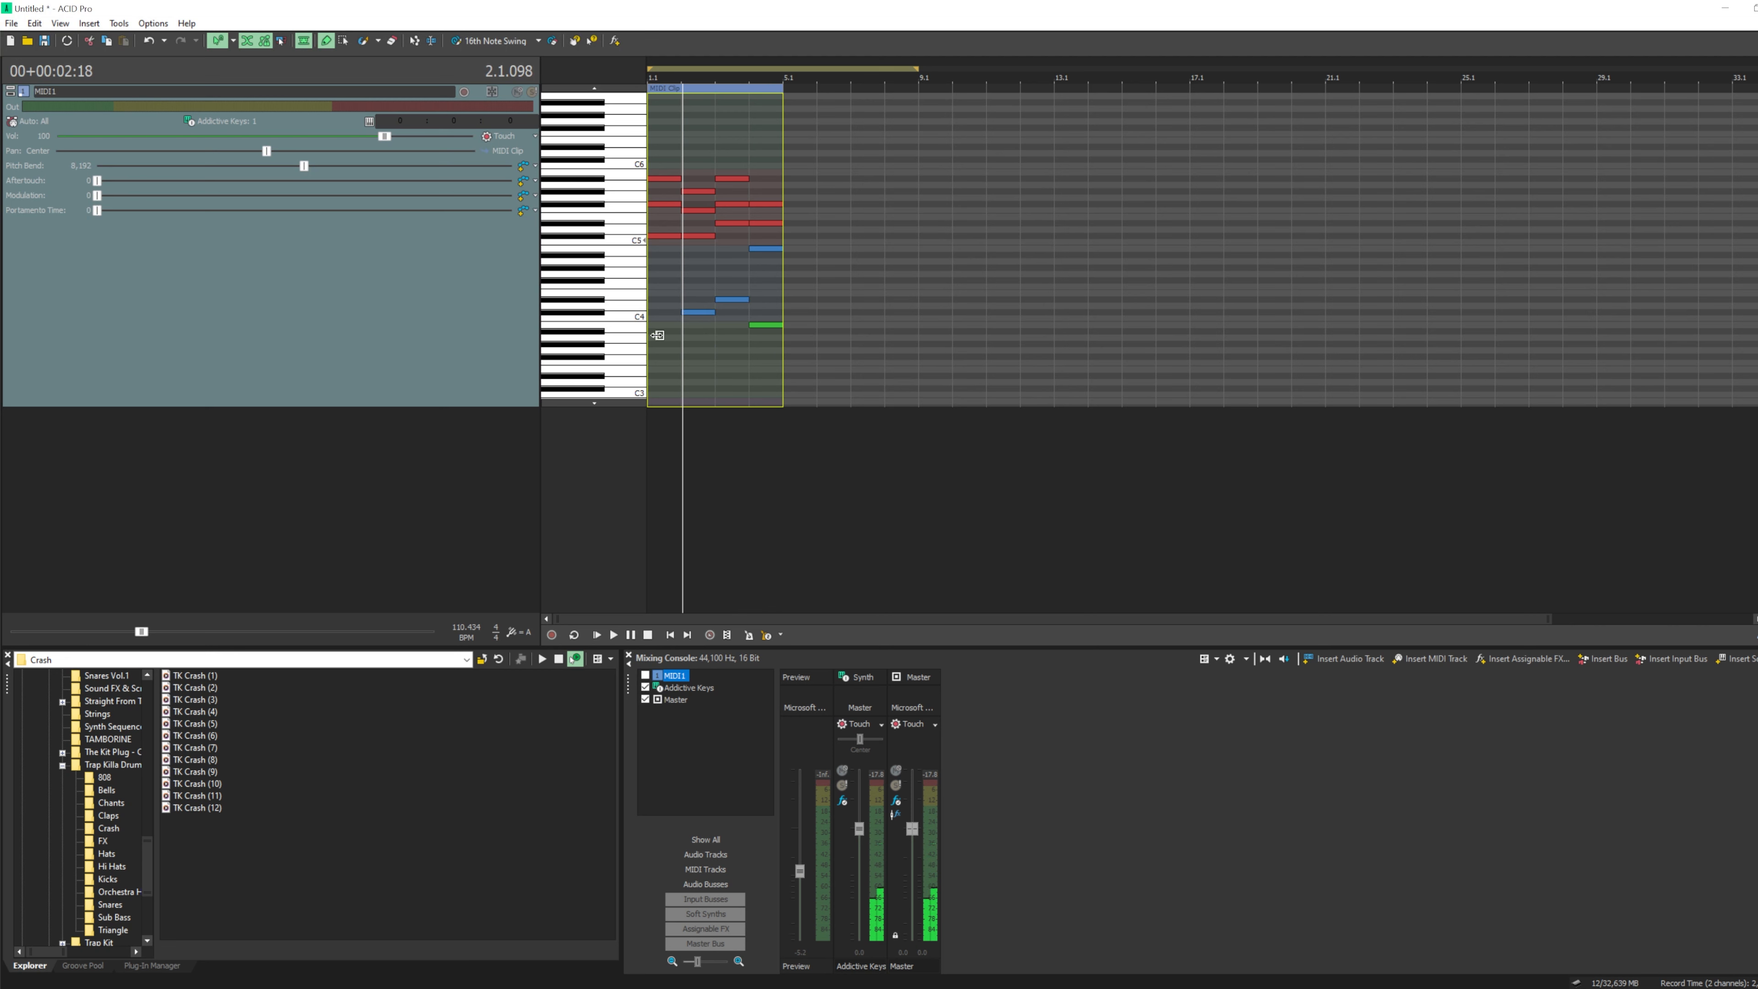
{"action": "left_click", "coordinate": [665, 350]}
{"action": "left_click", "coordinate": [599, 637]}
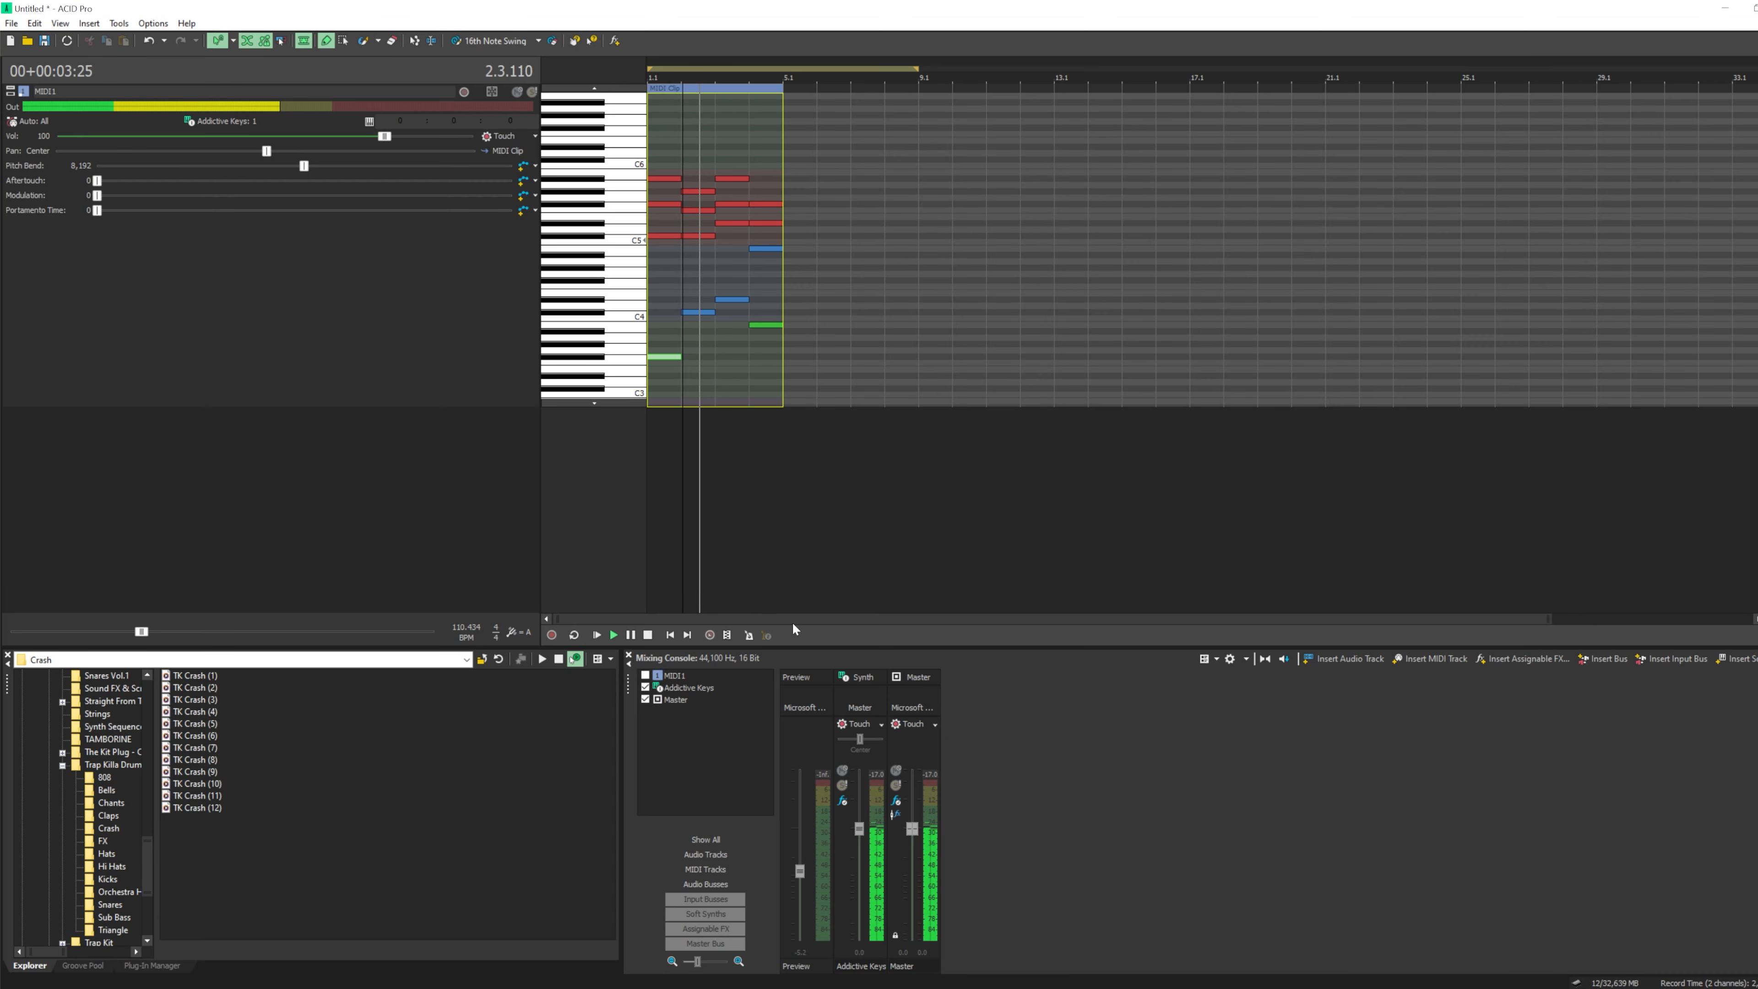
- Turn off inline MIDI editing, copy the four-bar MIDI clip and paste it twice directly after the original
{"action": "left_click", "coordinate": [304, 41]}
{"action": "left_click", "coordinate": [634, 239]}
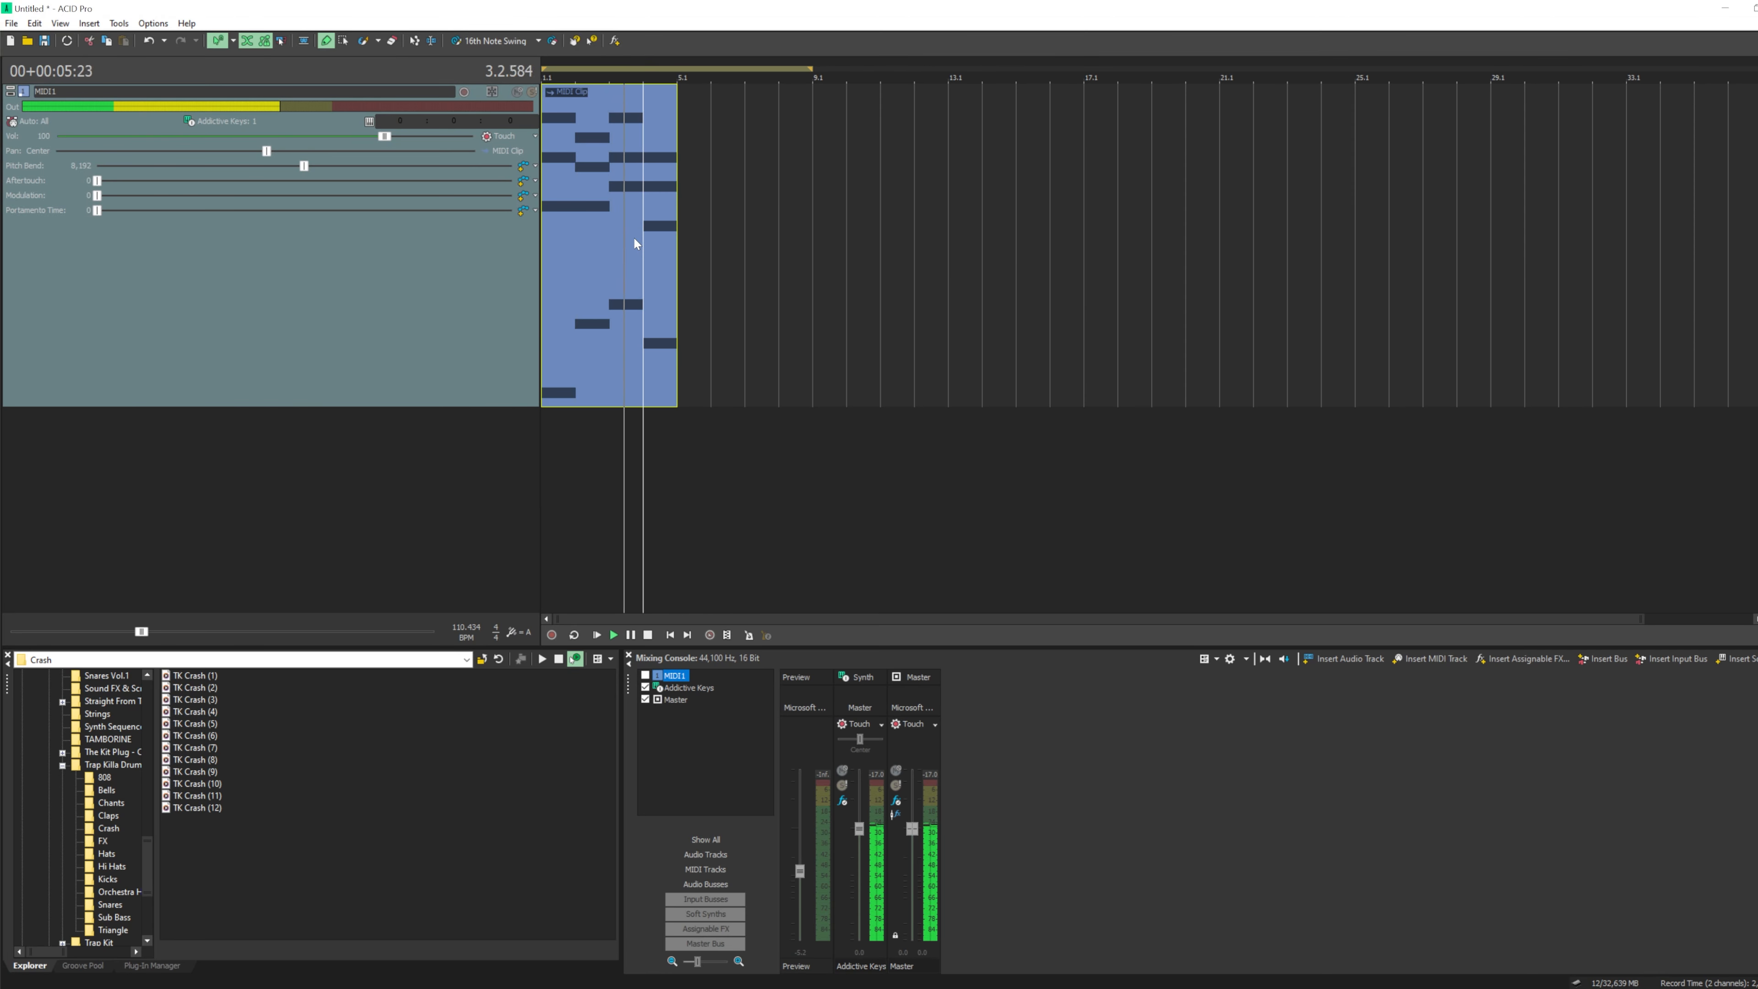
{"action": "key", "text": "ctrl+c"}
{"action": "left_click", "coordinate": [685, 223]}
{"action": "key", "text": "ctrl+v"}
{"action": "key", "text": "ctrl+v"}
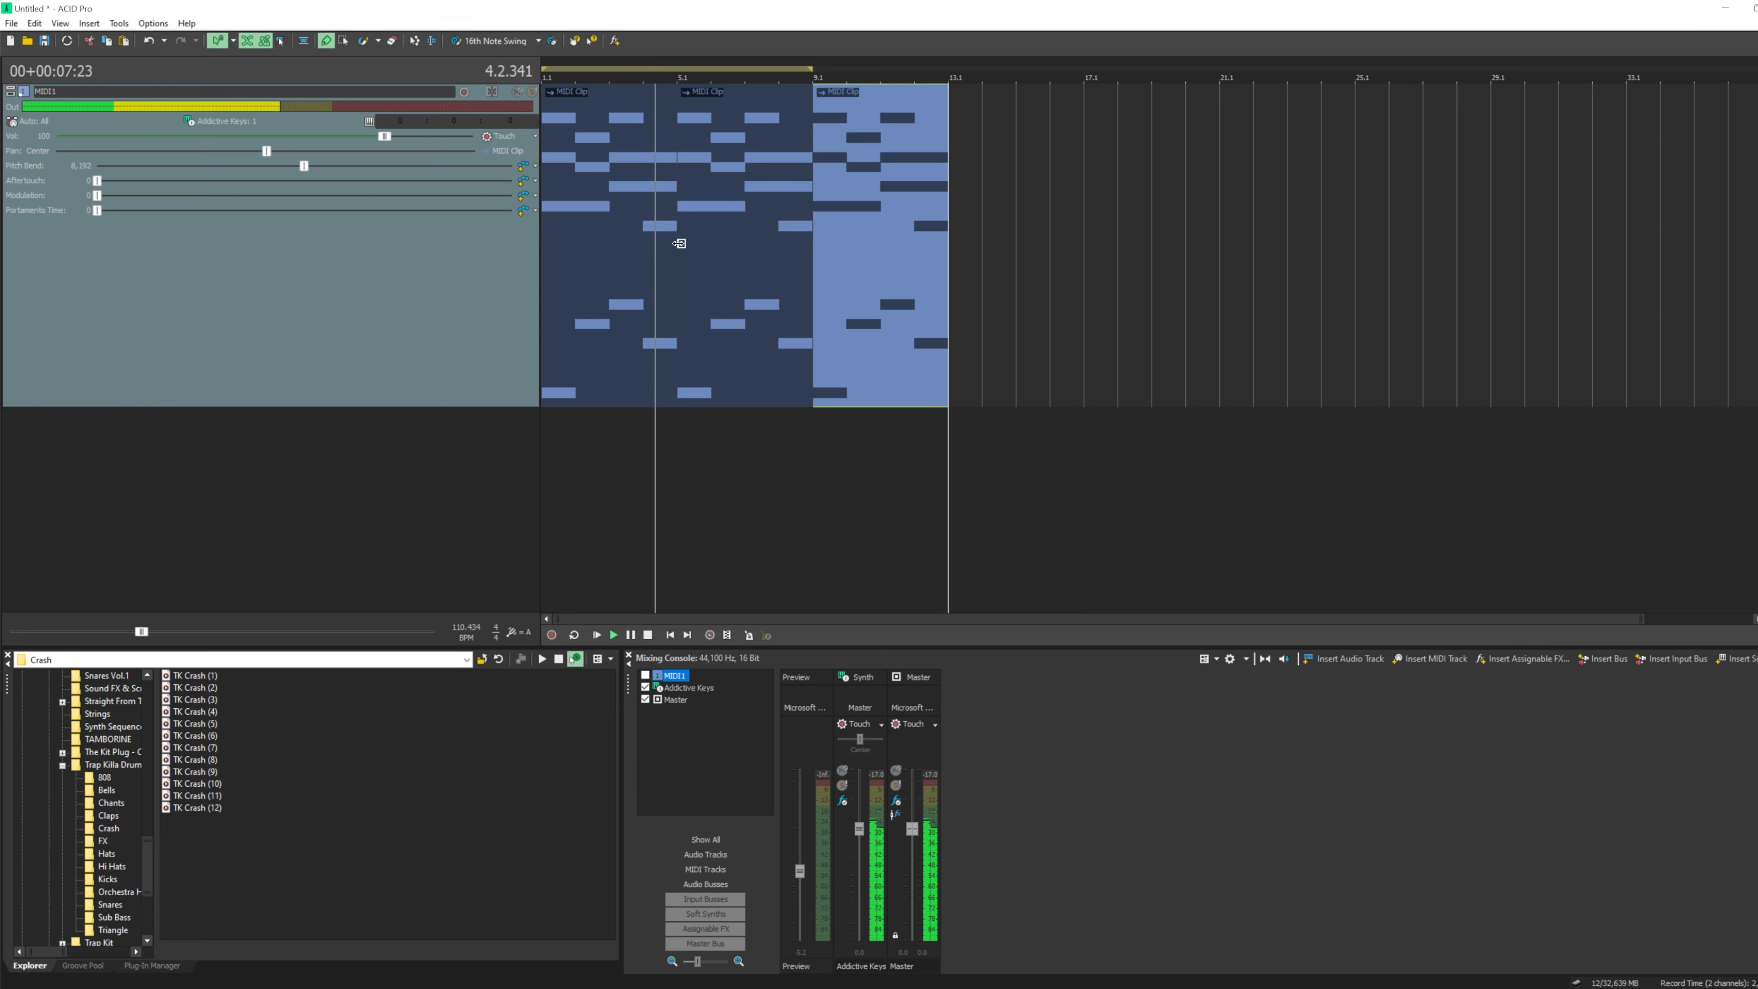
- Paste the four-bar MIDI clip once more at bar 13 and stop playback
{"action": "key", "text": "ctrl+v"}
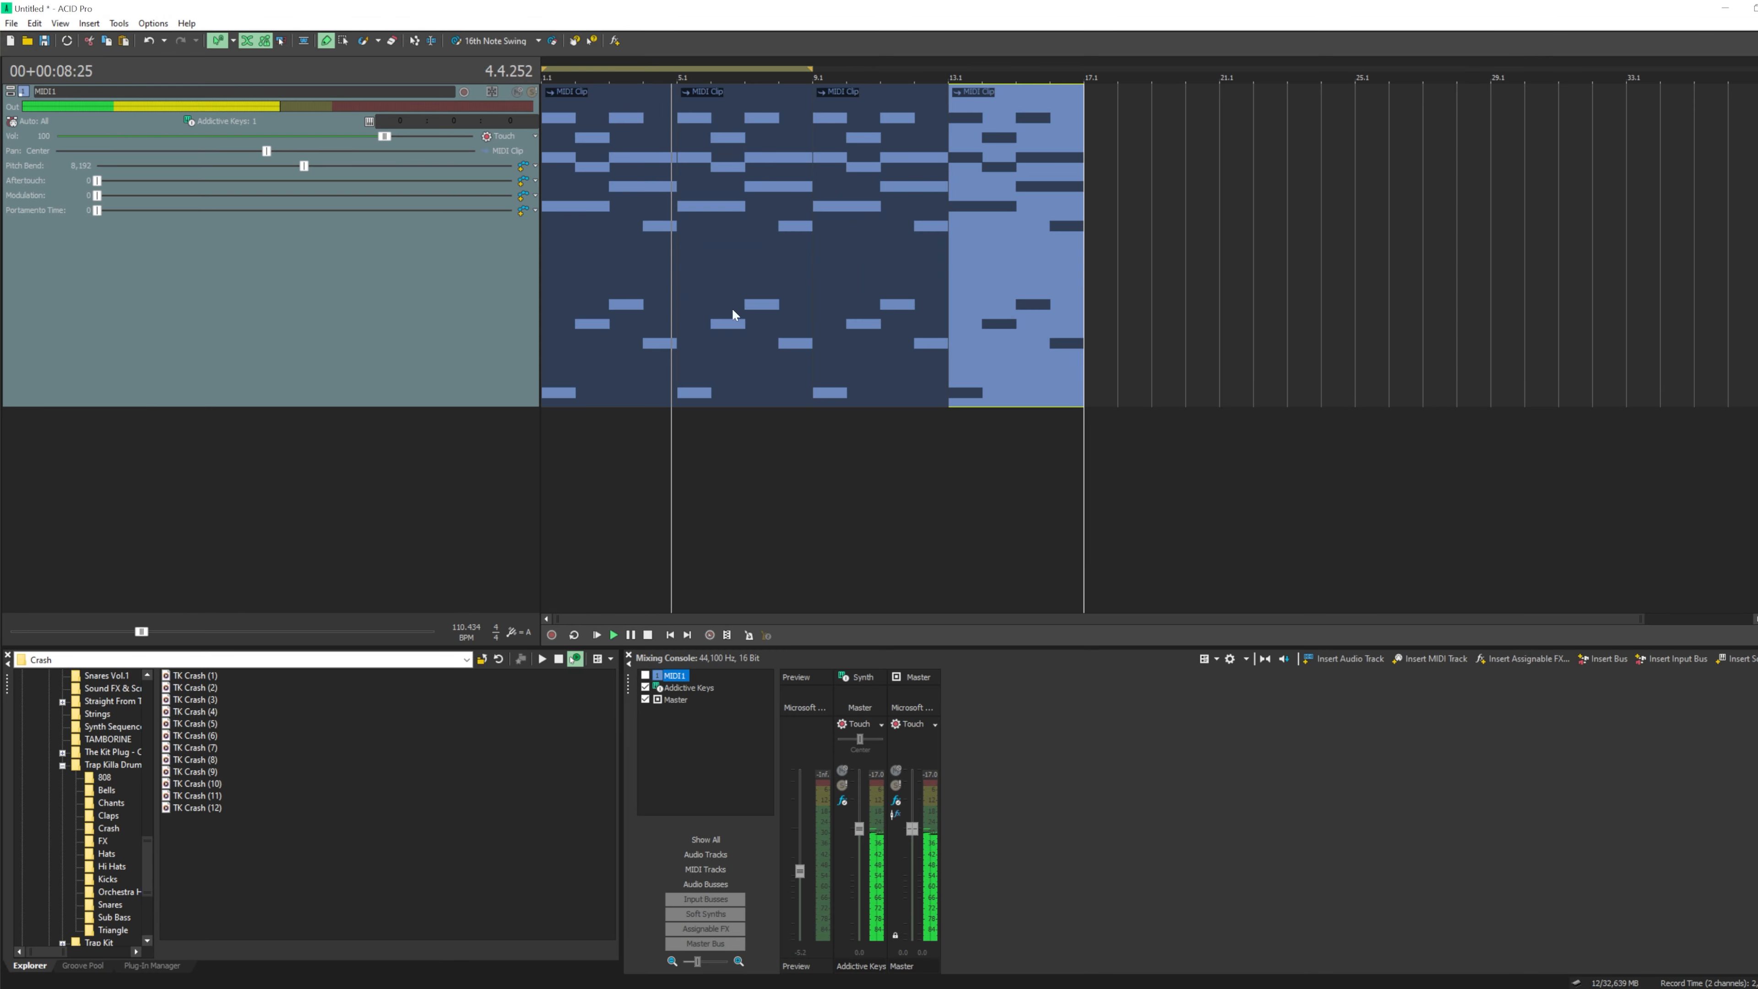
{"action": "left_click", "coordinate": [649, 635]}
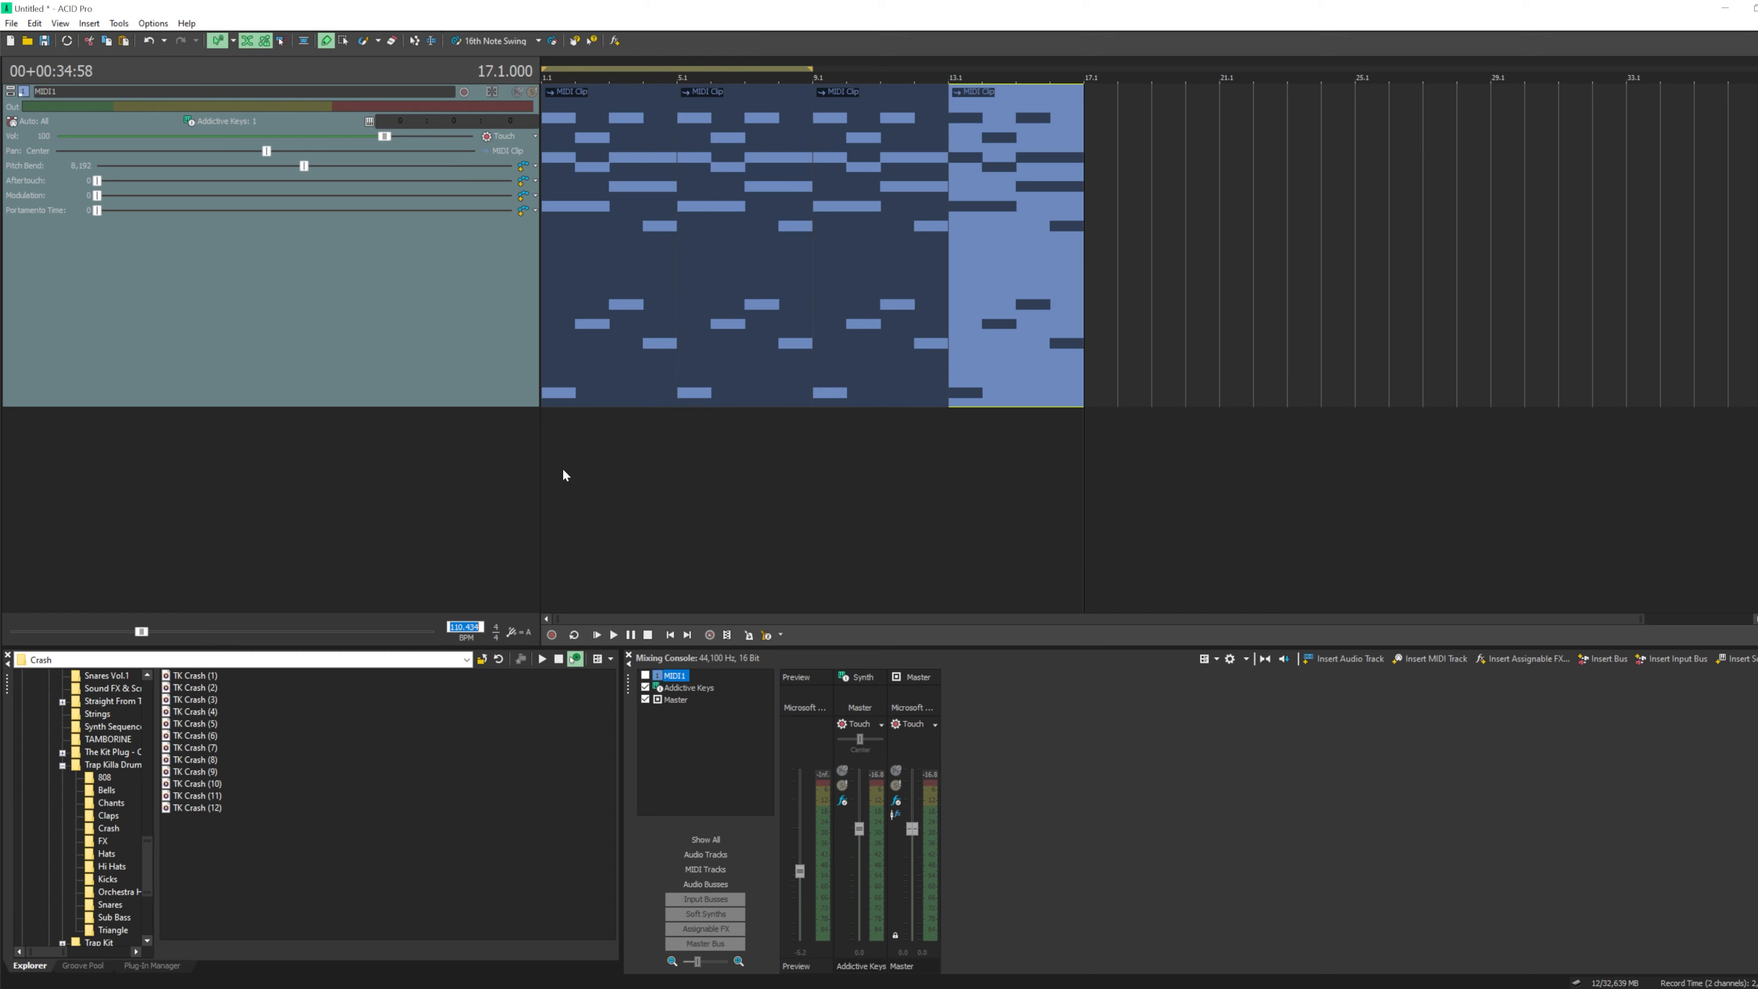
- Set the project tempo to 95 BPM and play the progression from the start
{"action": "type", "text": "95"}
{"action": "key", "text": "Return"}
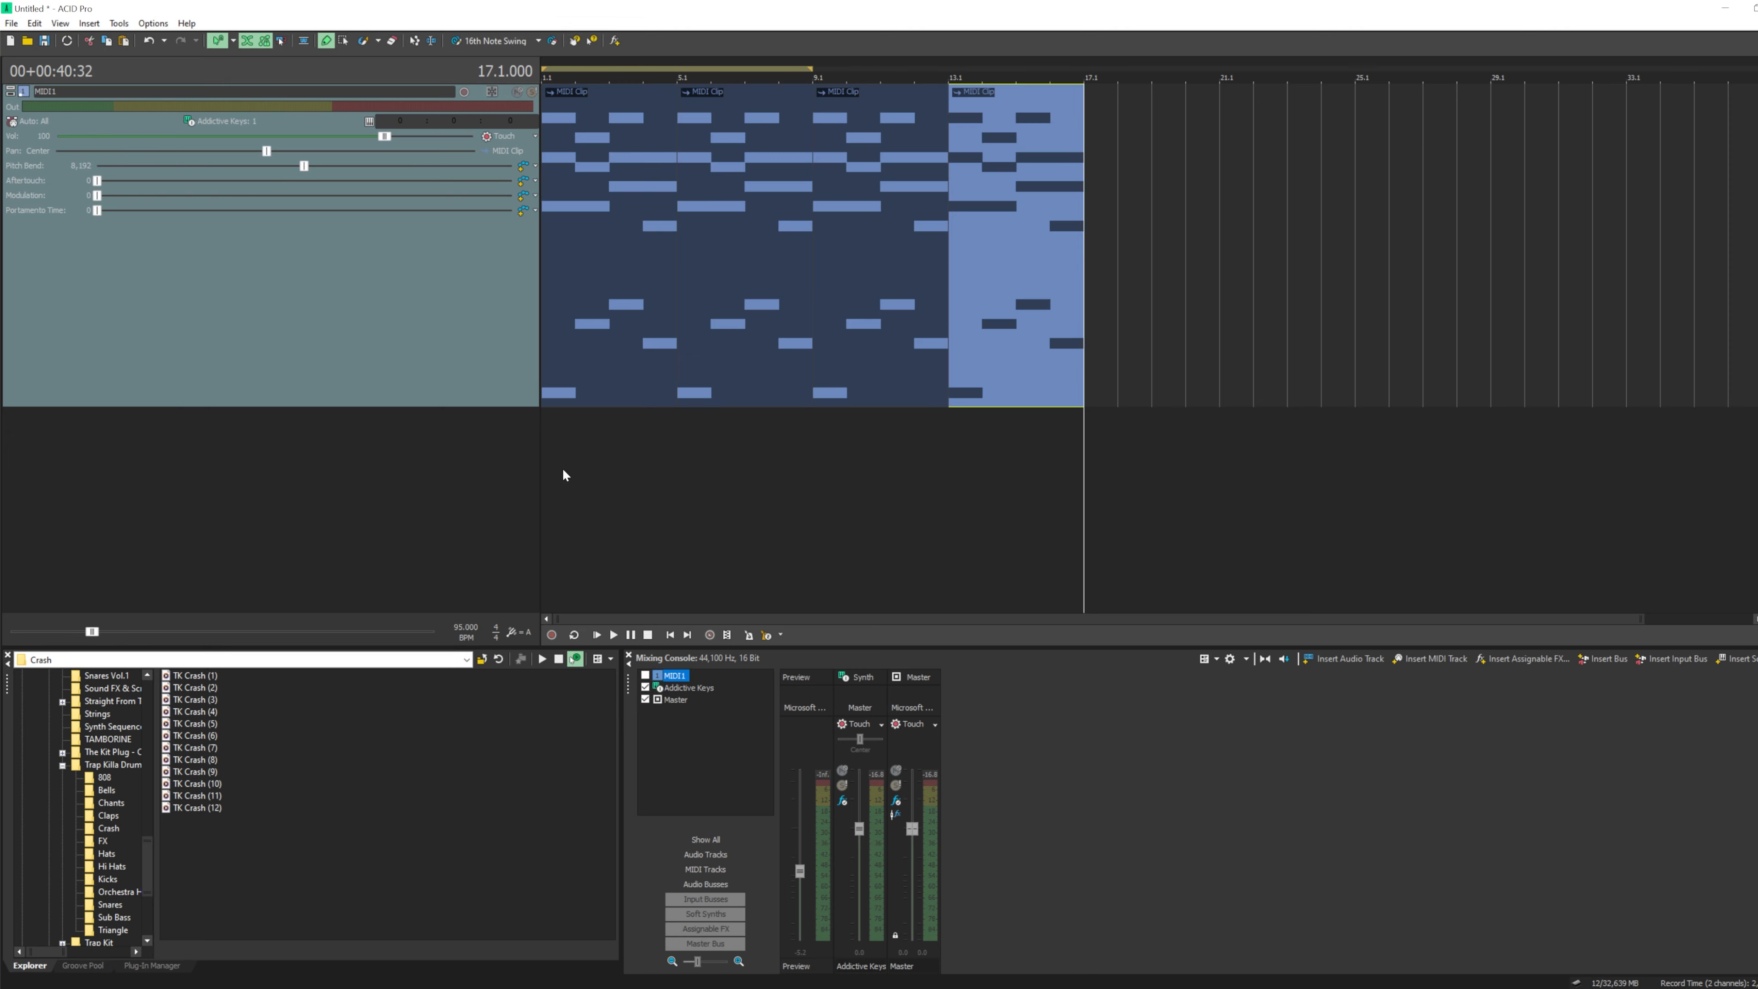
{"action": "left_click", "coordinate": [597, 635]}
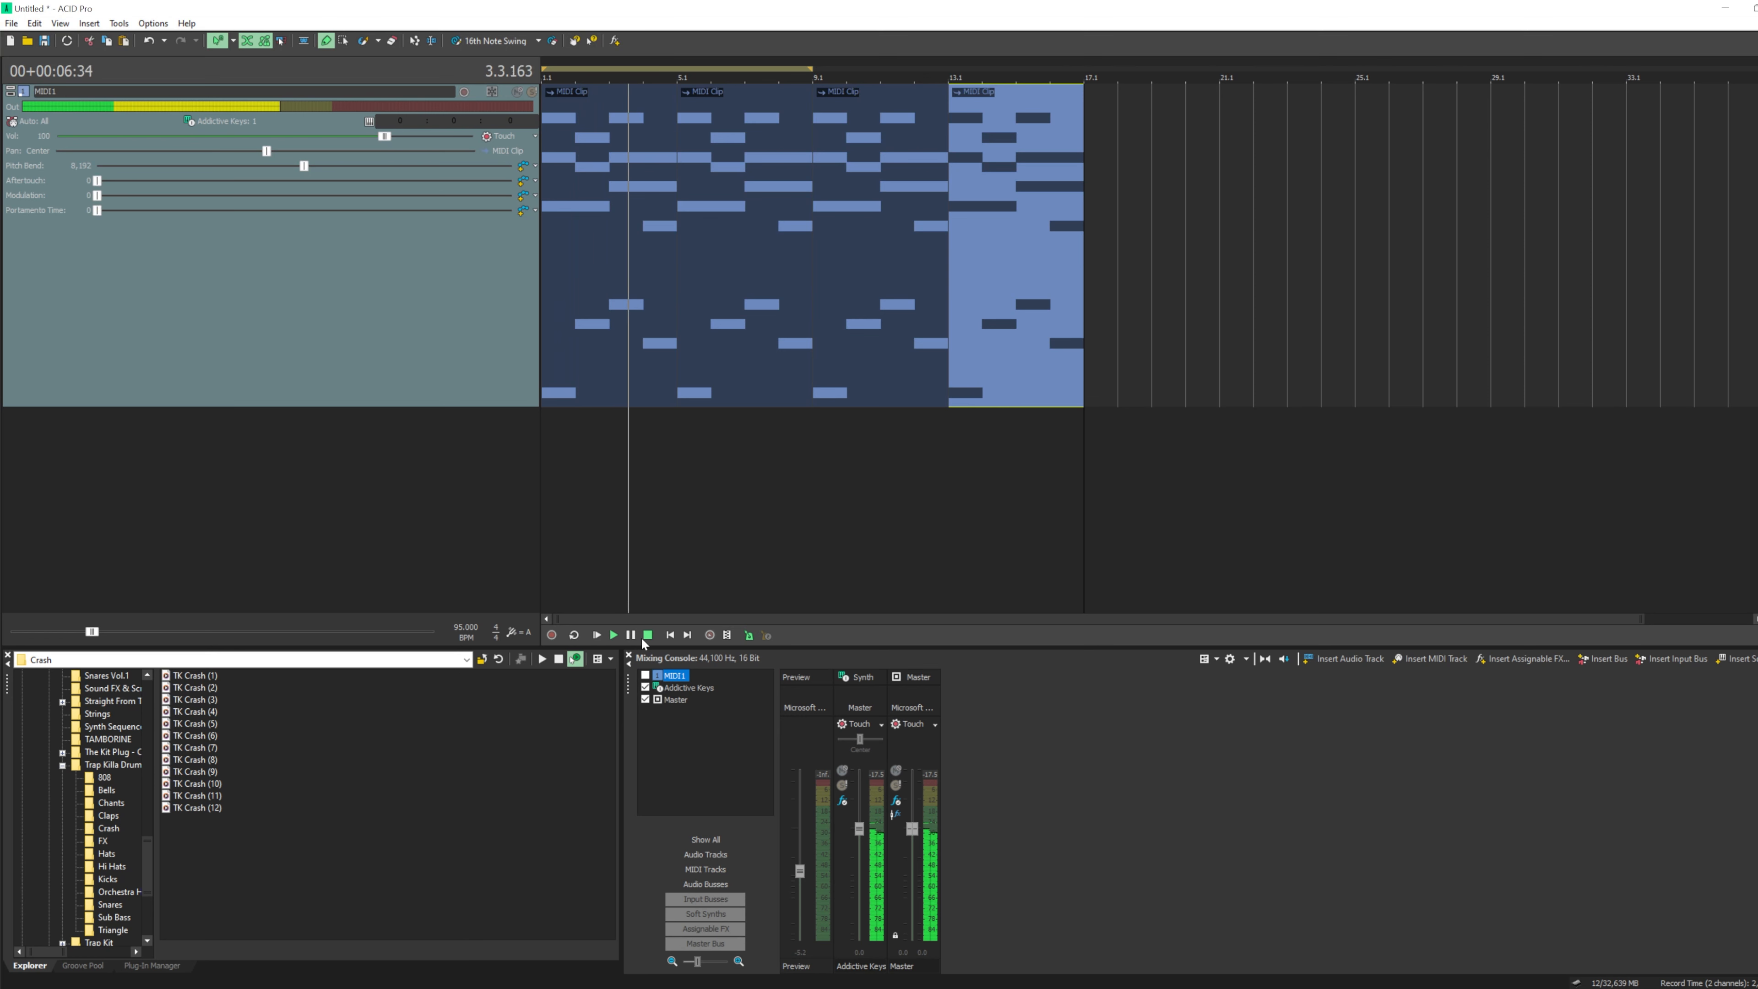
{"action": "left_click", "coordinate": [646, 638]}
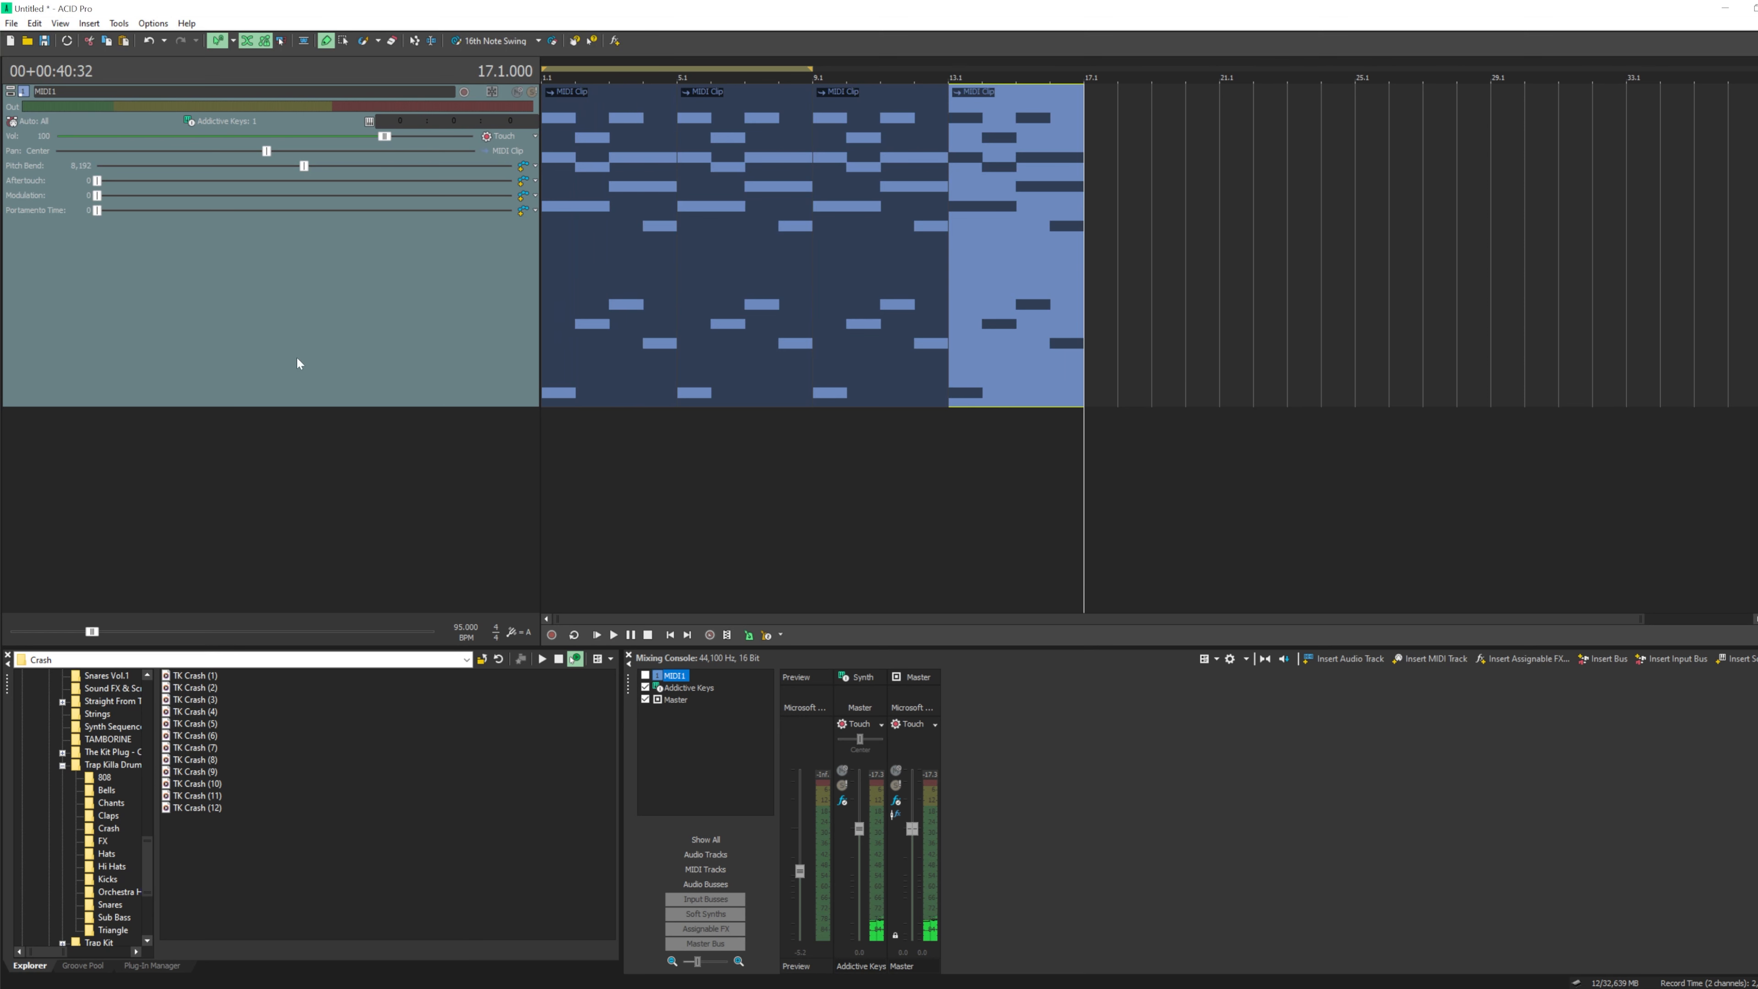
- Reduce the MIDI track's height and open the Trap Killa Drum Kit's Claps folder
{"action": "key", "text": "ctrl+shift+Down"}
{"action": "key", "text": "ctrl+shift+Down"}
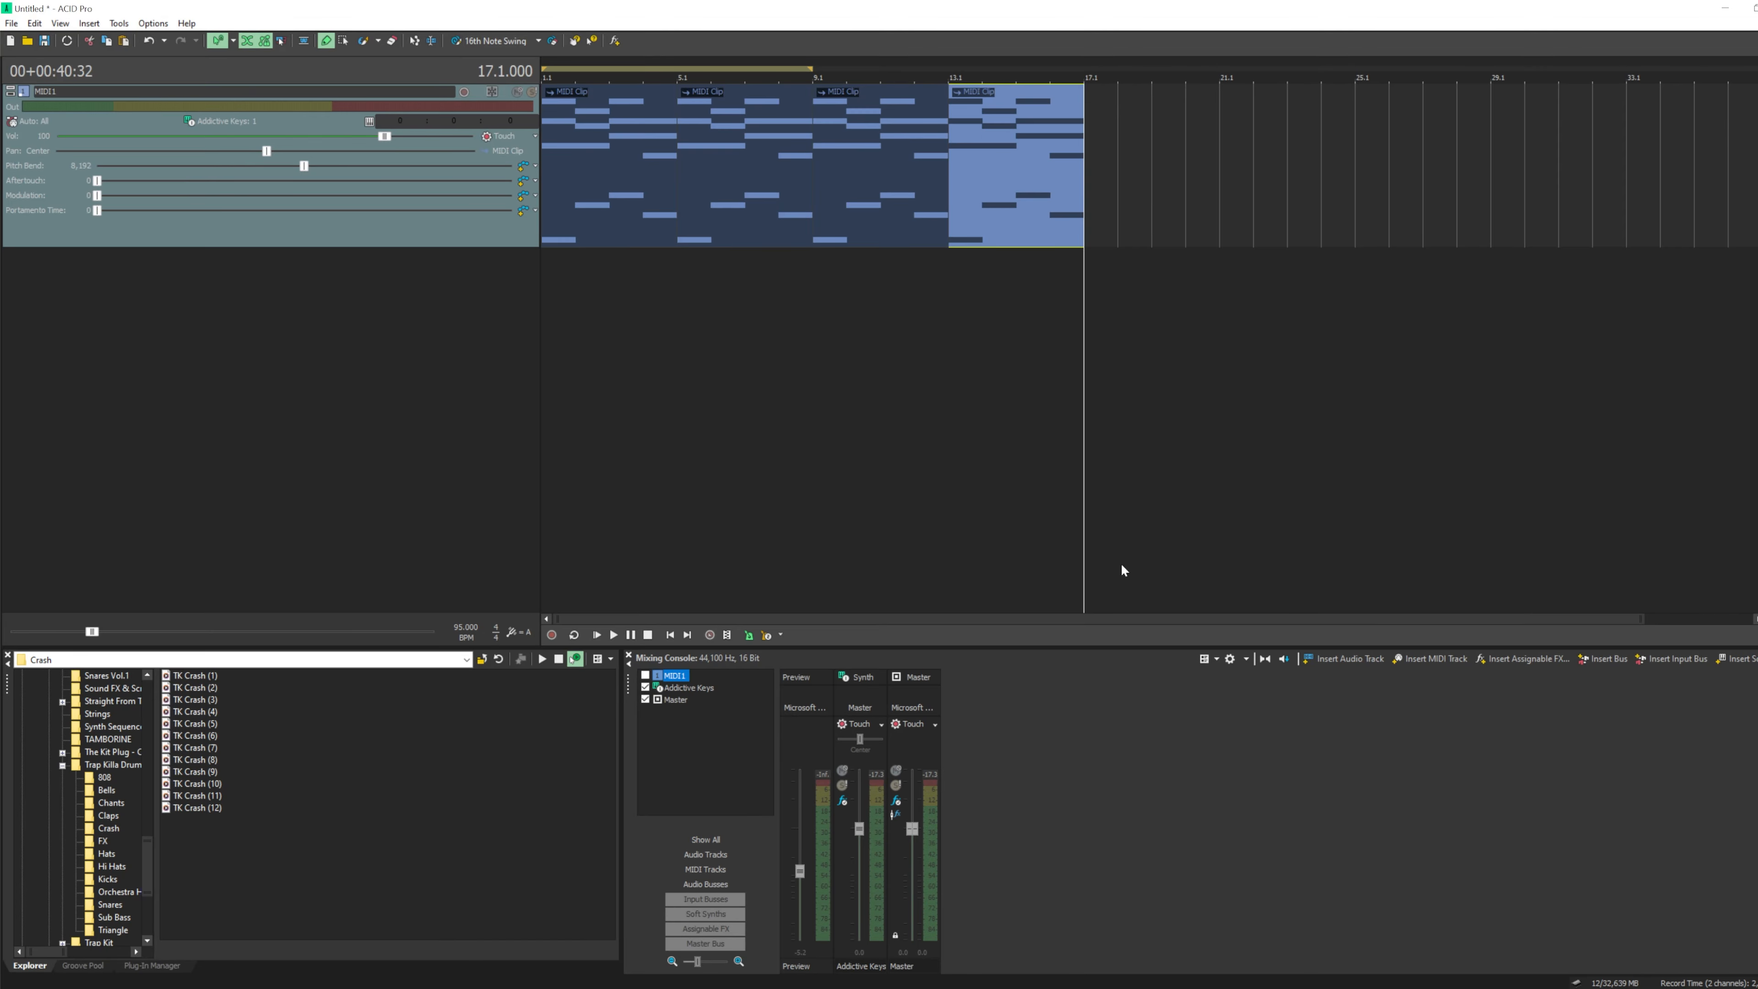
{"action": "left_click", "coordinate": [196, 735]}
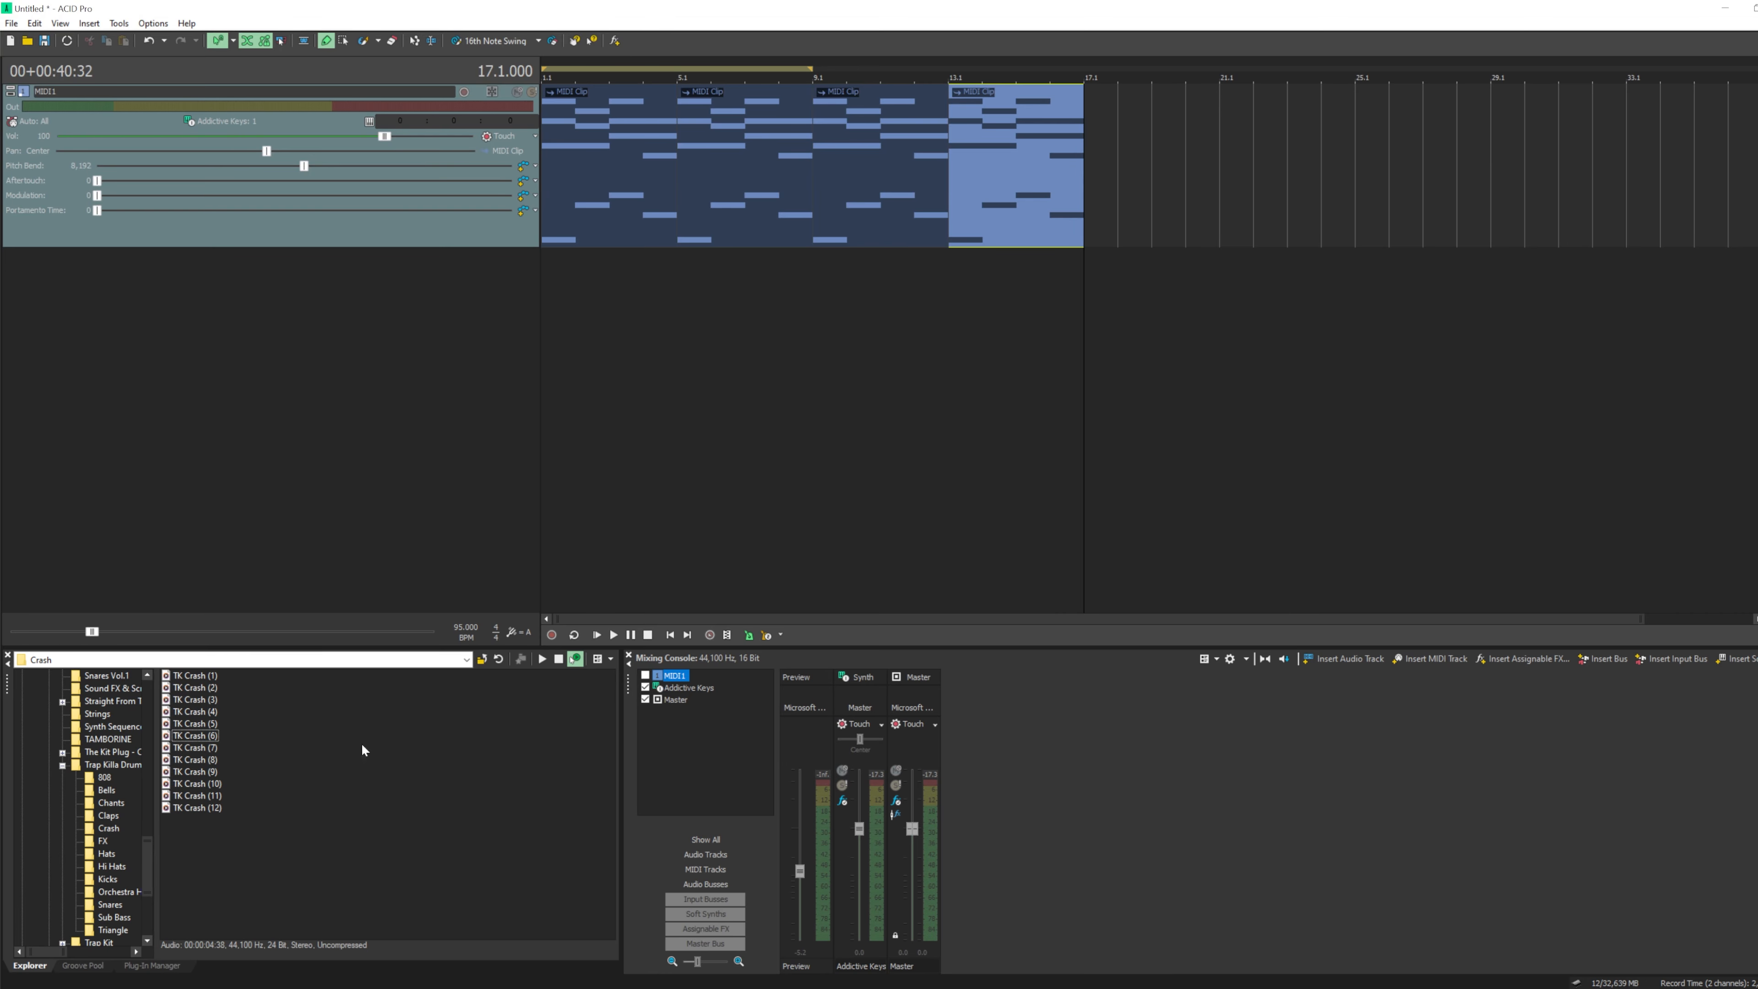
{"action": "left_click", "coordinate": [480, 661]}
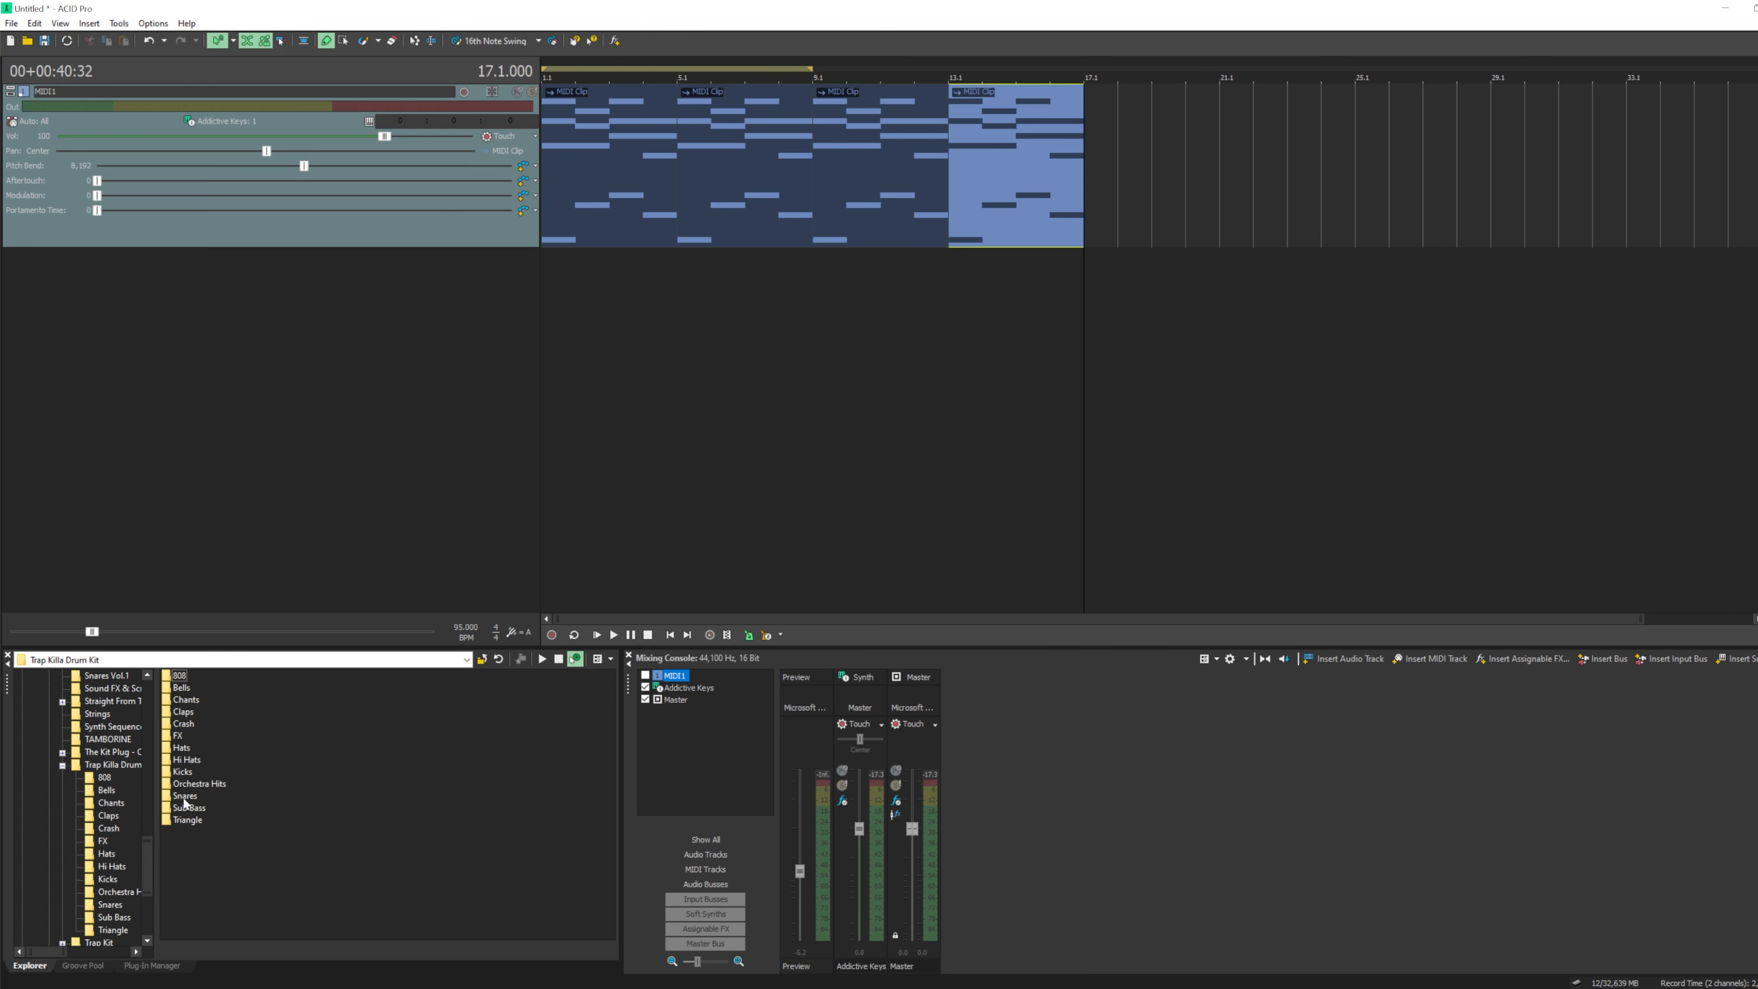
{"action": "double_click", "coordinate": [194, 714]}
- Audition samples in the Claps folder, comparing TK Clap (25), (26), (27) and (29)
{"action": "left_click", "coordinate": [193, 713]}
{"action": "left_click", "coordinate": [262, 724]}
{"action": "left_click", "coordinate": [276, 712]}
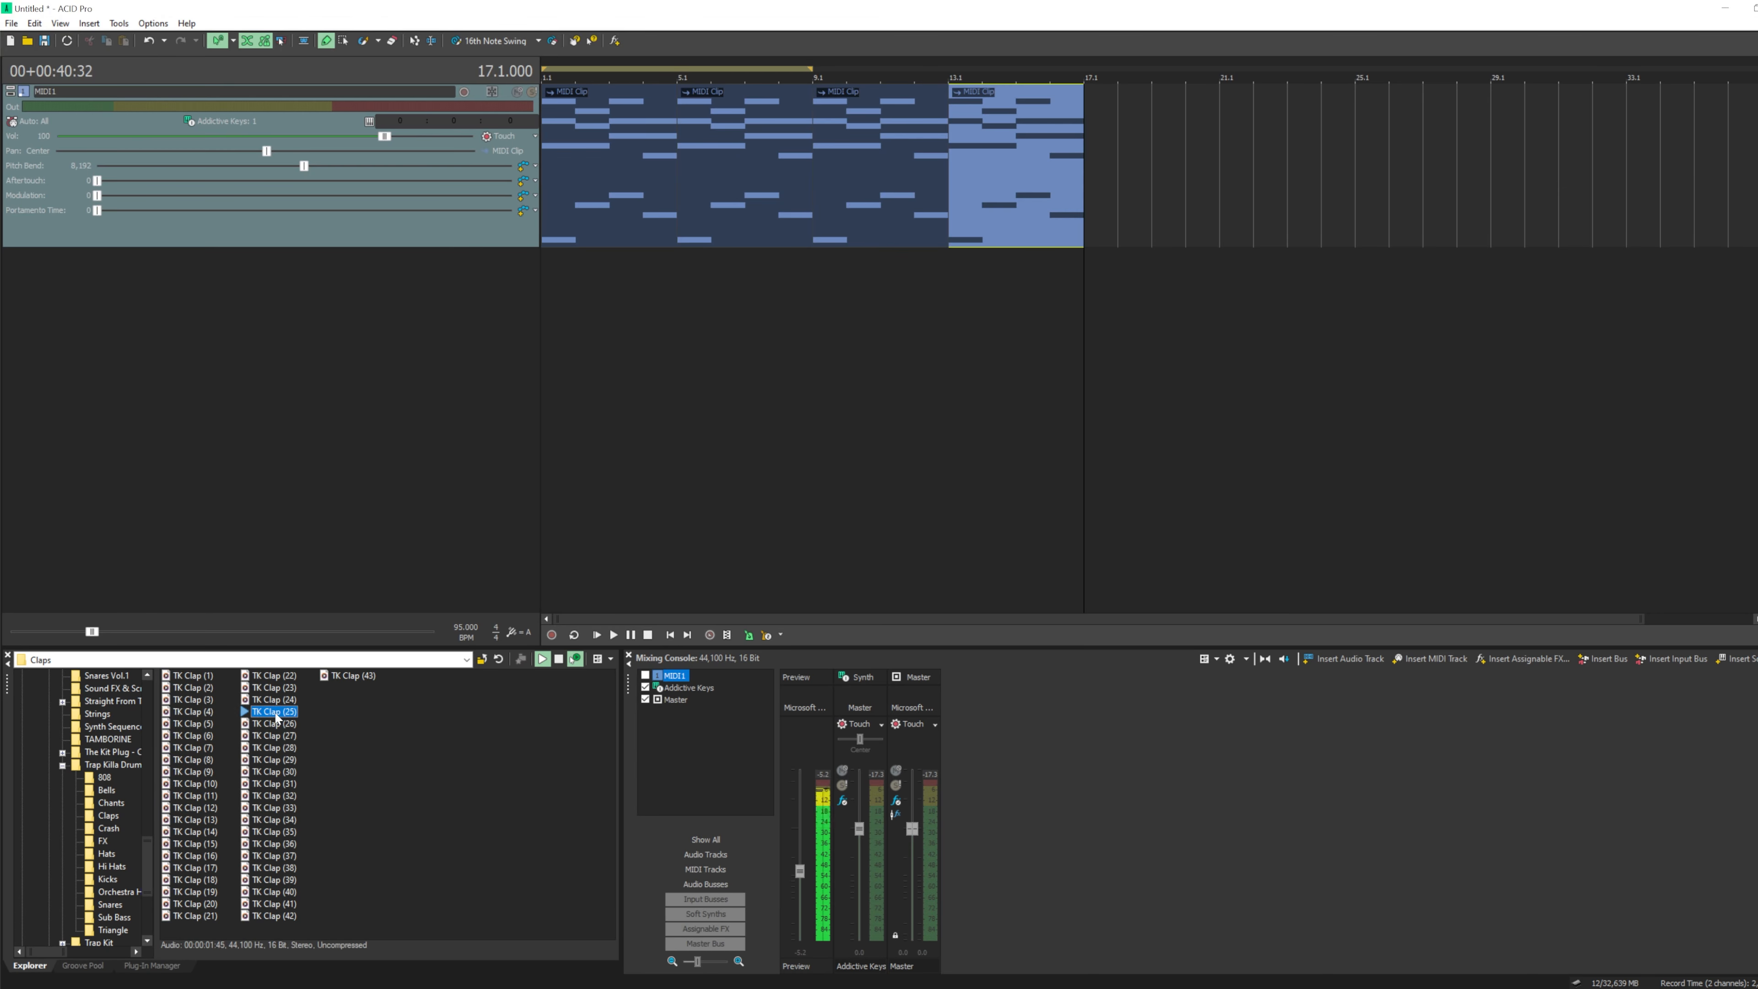
{"action": "left_click", "coordinate": [283, 725]}
{"action": "left_click", "coordinate": [283, 713]}
{"action": "left_click", "coordinate": [271, 760]}
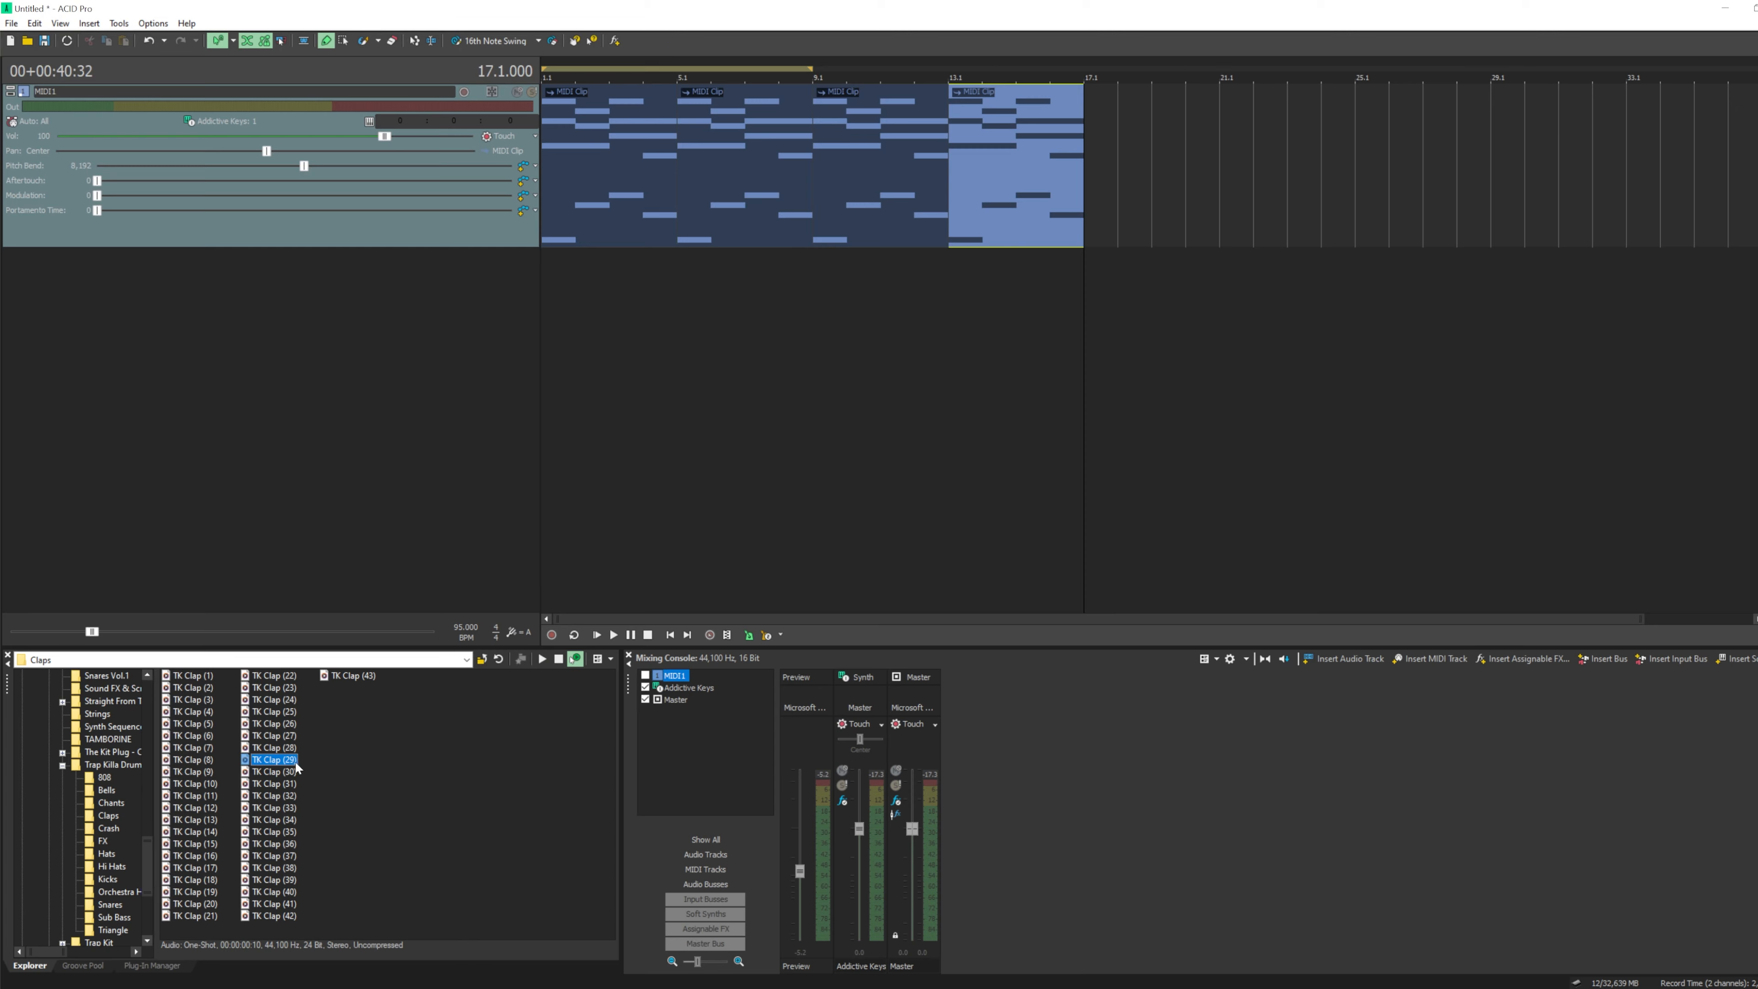
{"action": "left_click", "coordinate": [283, 724]}
{"action": "left_click", "coordinate": [281, 712]}
{"action": "left_click", "coordinate": [272, 723]}
{"action": "left_click", "coordinate": [273, 735]}
{"action": "left_click", "coordinate": [280, 713]}
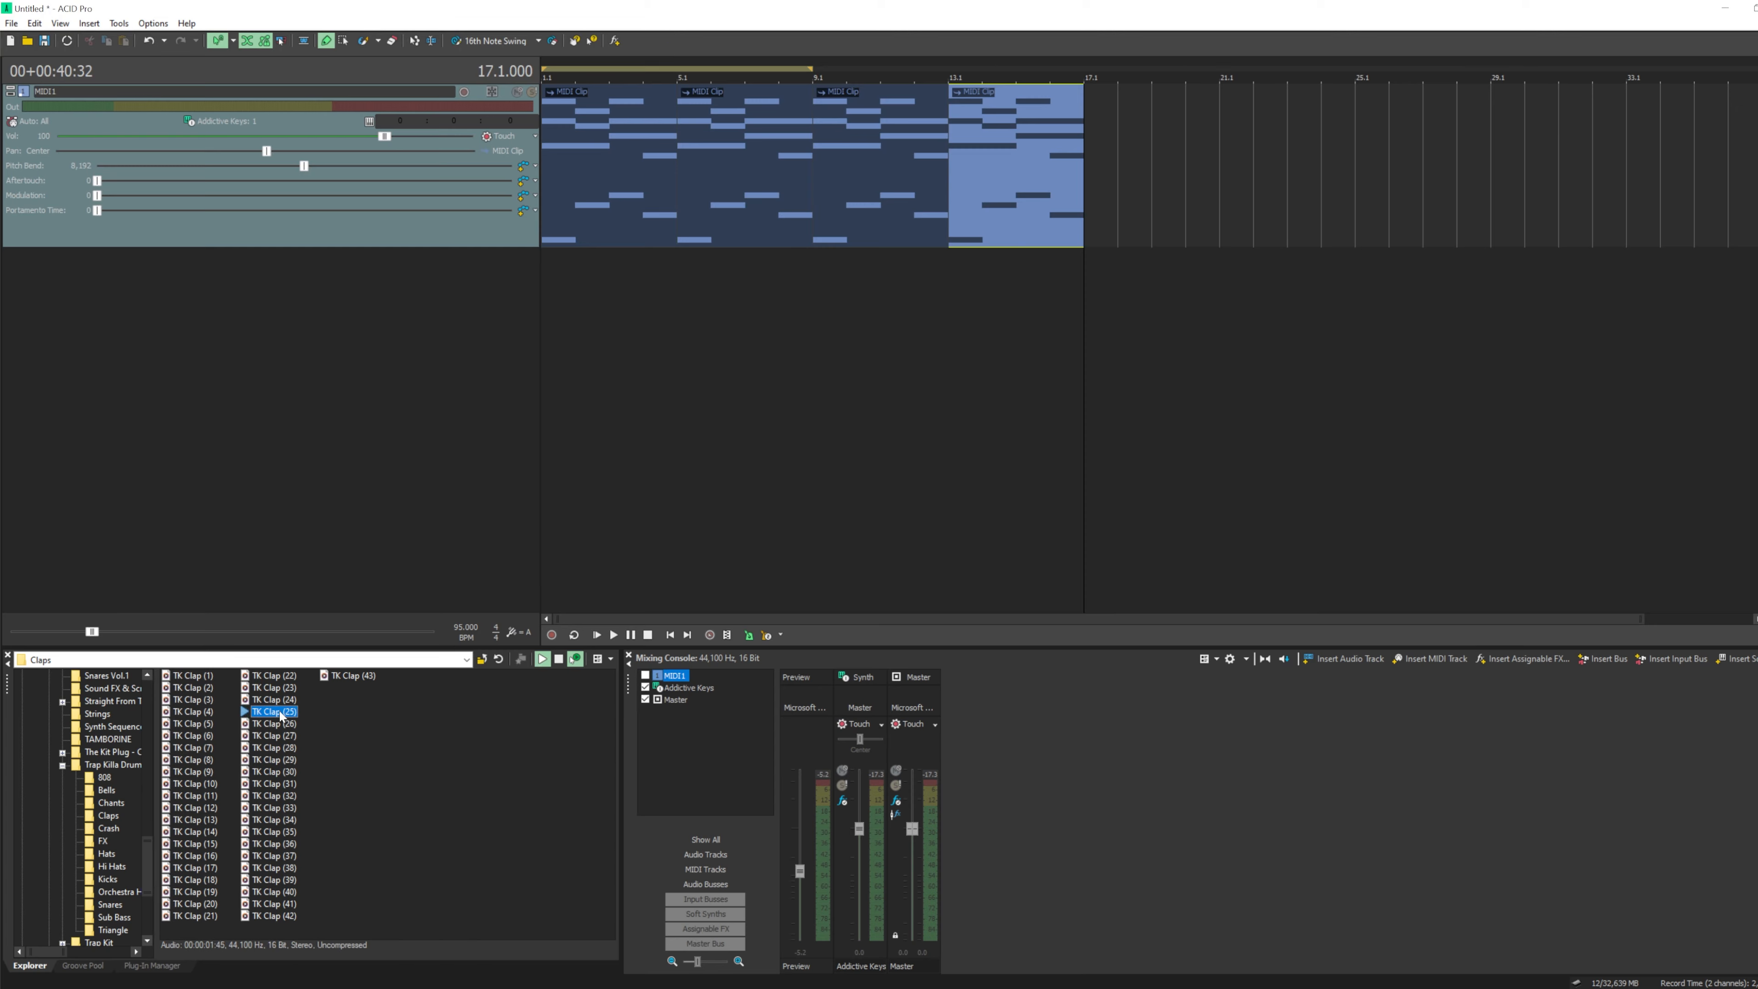
- Add TK Clap (25) as a new track below the MIDI track and place its clip on beat 2 of bar 1
{"action": "left_click_drag", "start_coordinate": [282, 713], "coordinate": [337, 546]}
{"action": "left_click", "coordinate": [1059, 530]}
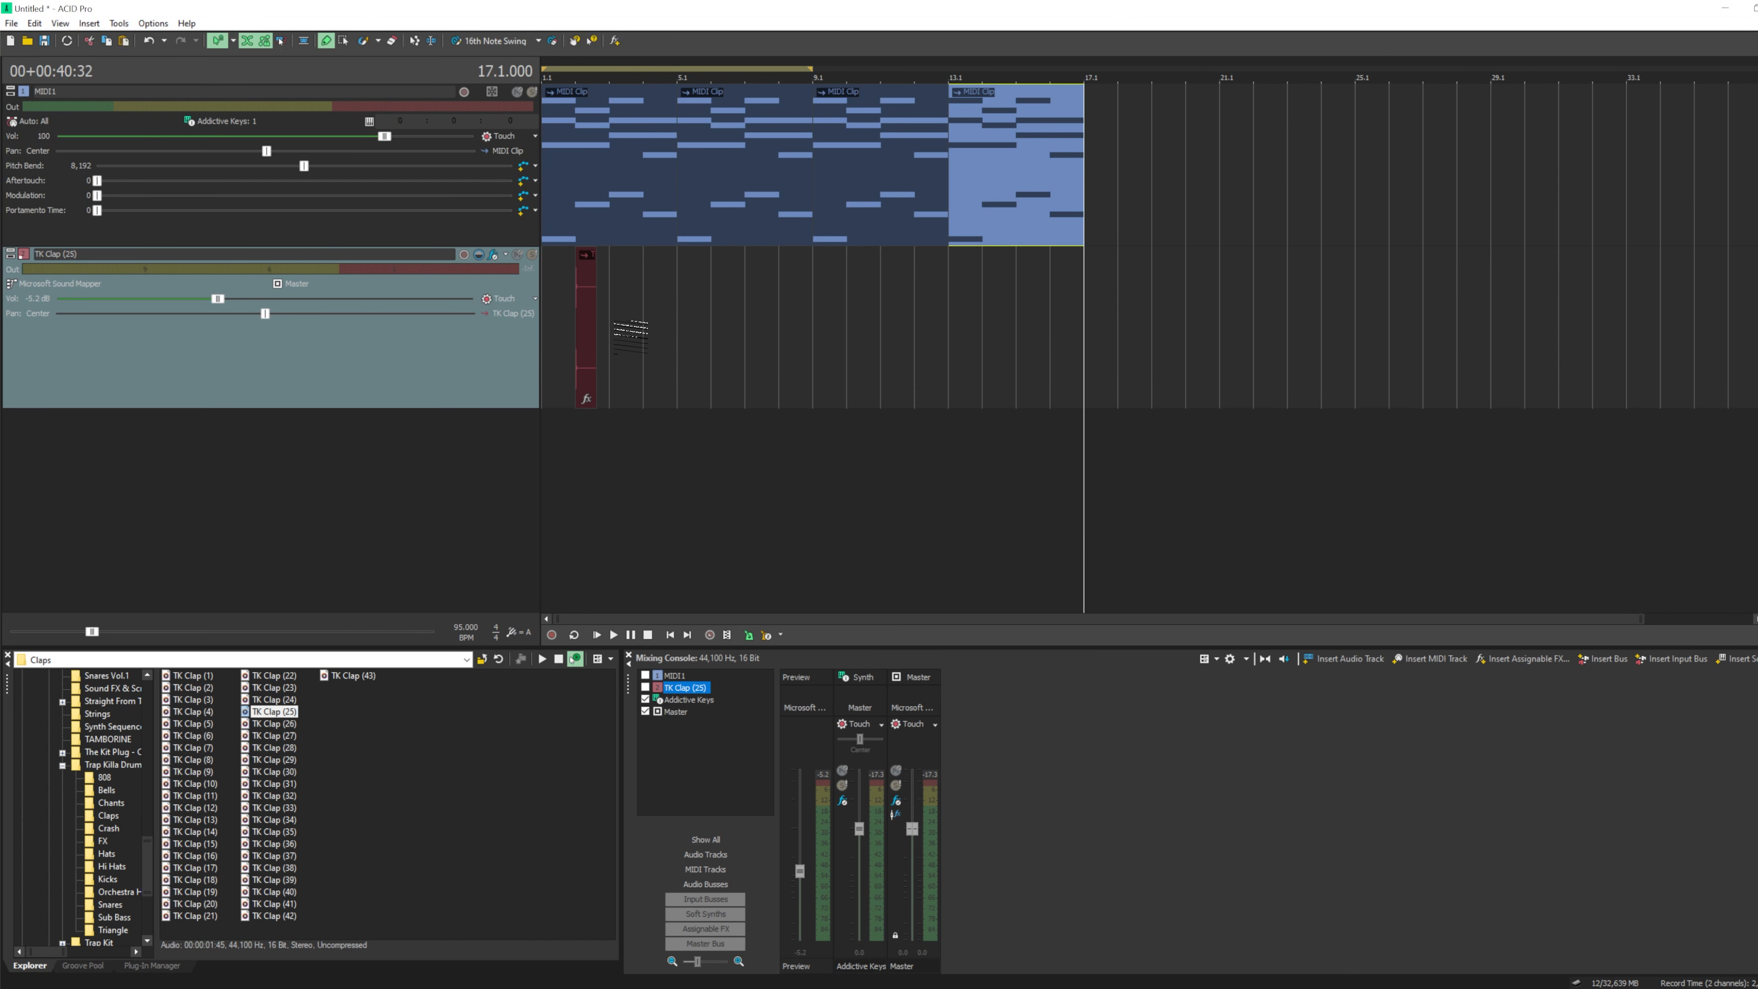
{"action": "left_click", "coordinate": [754, 746]}
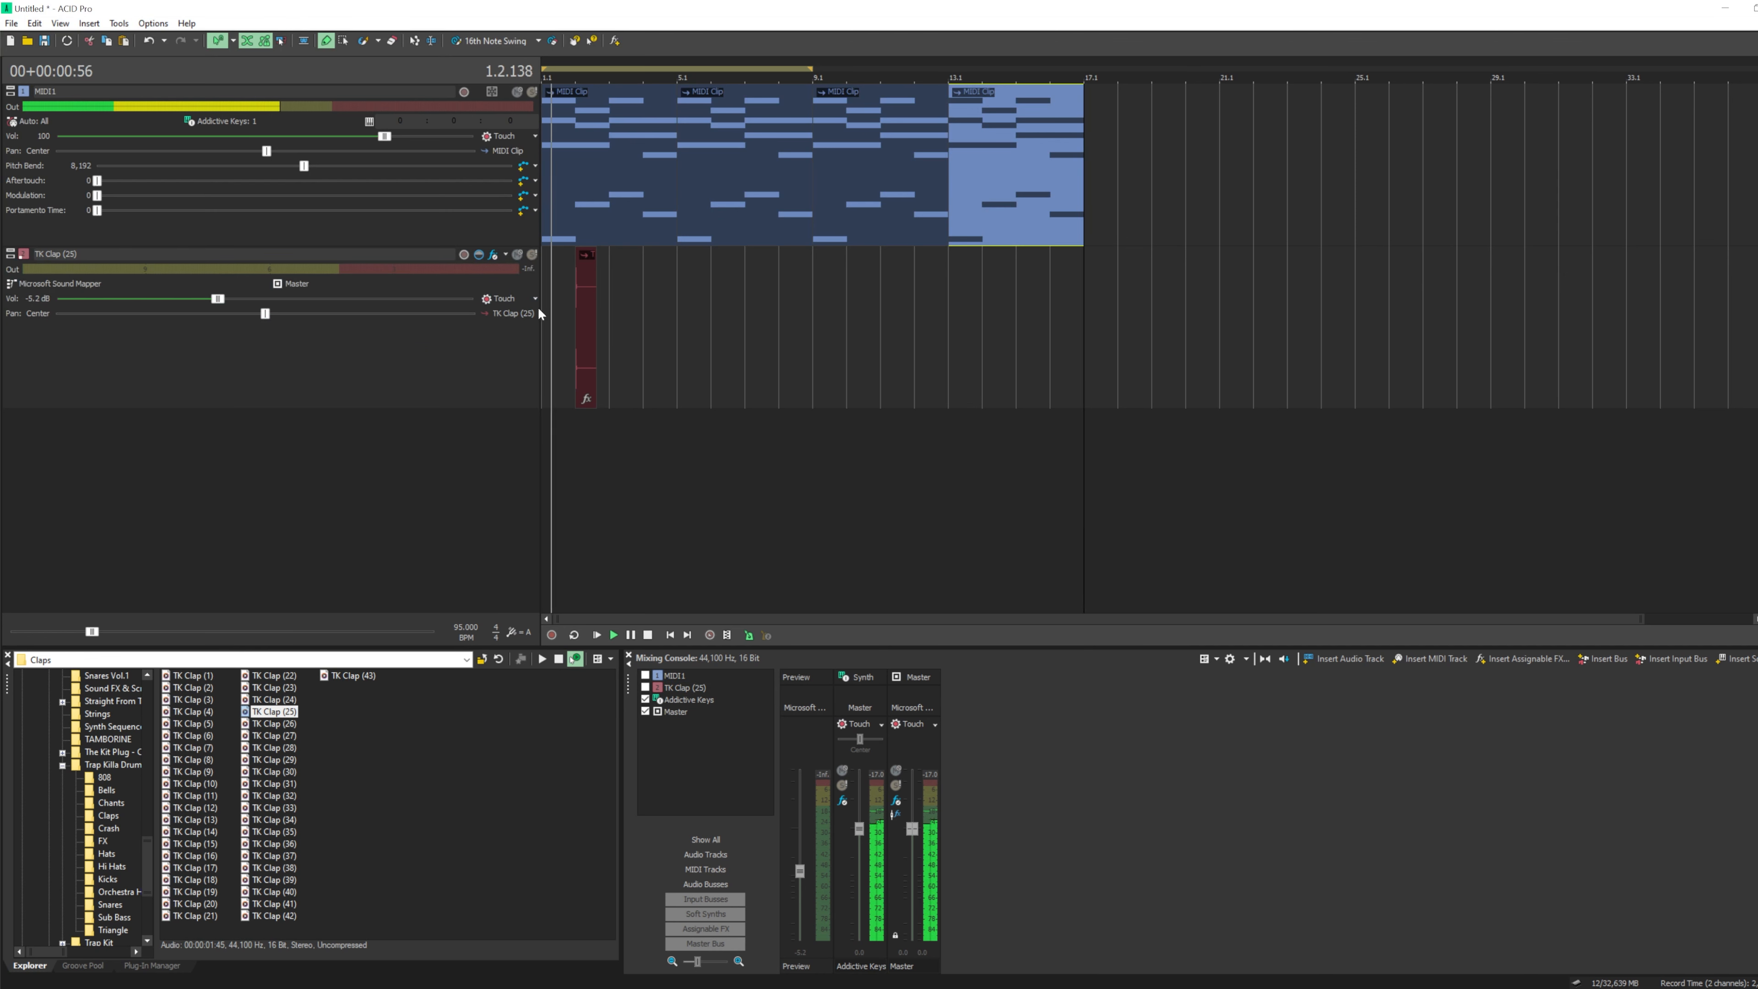
{"action": "key", "text": "space"}
{"action": "left_click", "coordinate": [556, 306]}
{"action": "scroll", "coordinate": [556, 305], "scroll_direction": "up", "scroll_amount": 3}
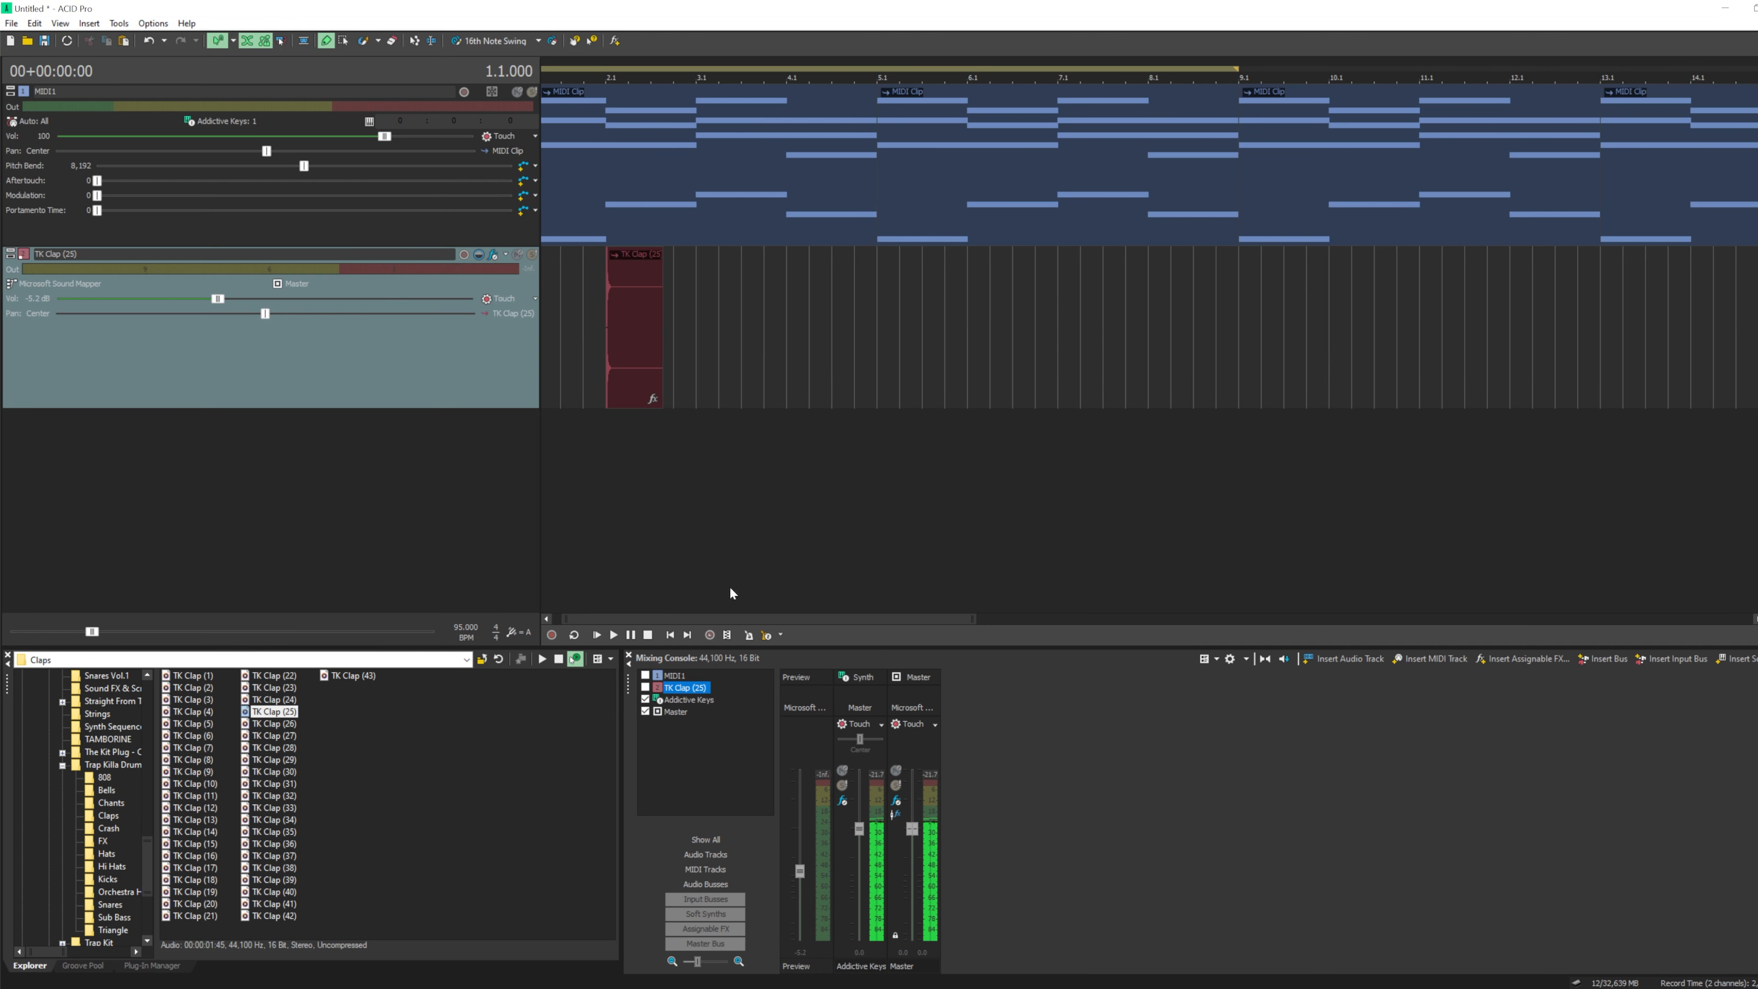
{"action": "left_click", "coordinate": [588, 636]}
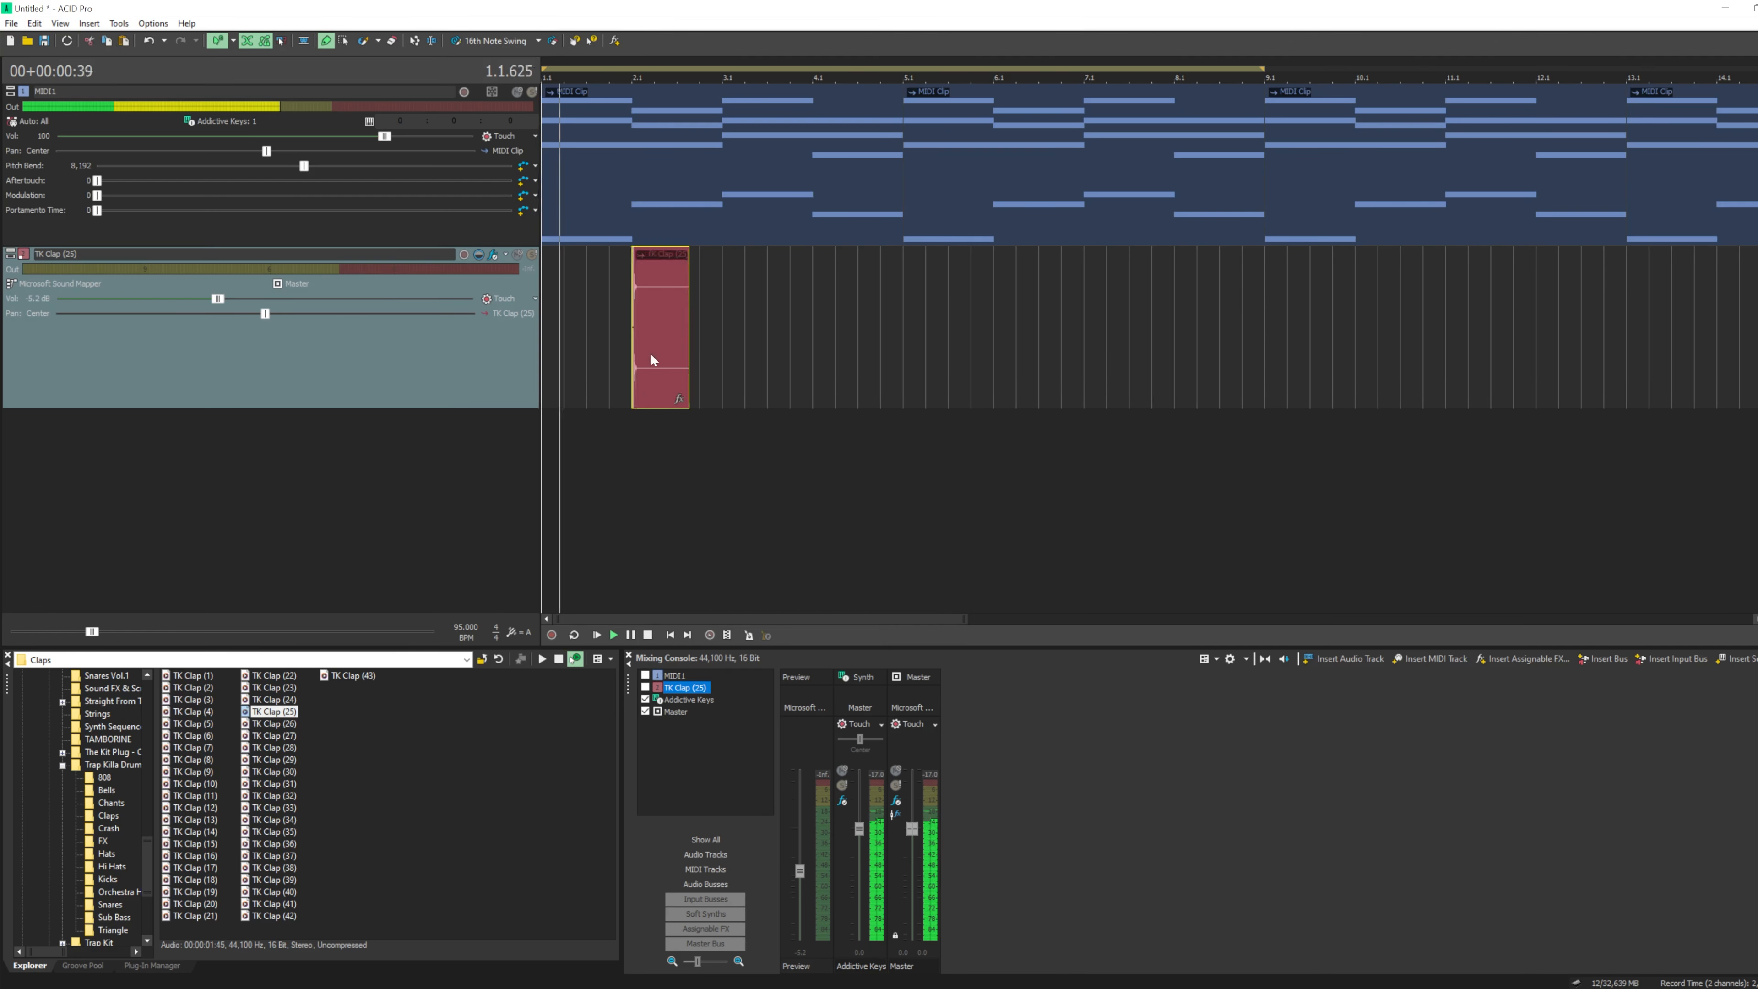
{"action": "left_click_drag", "start_coordinate": [651, 353], "coordinate": [588, 347]}
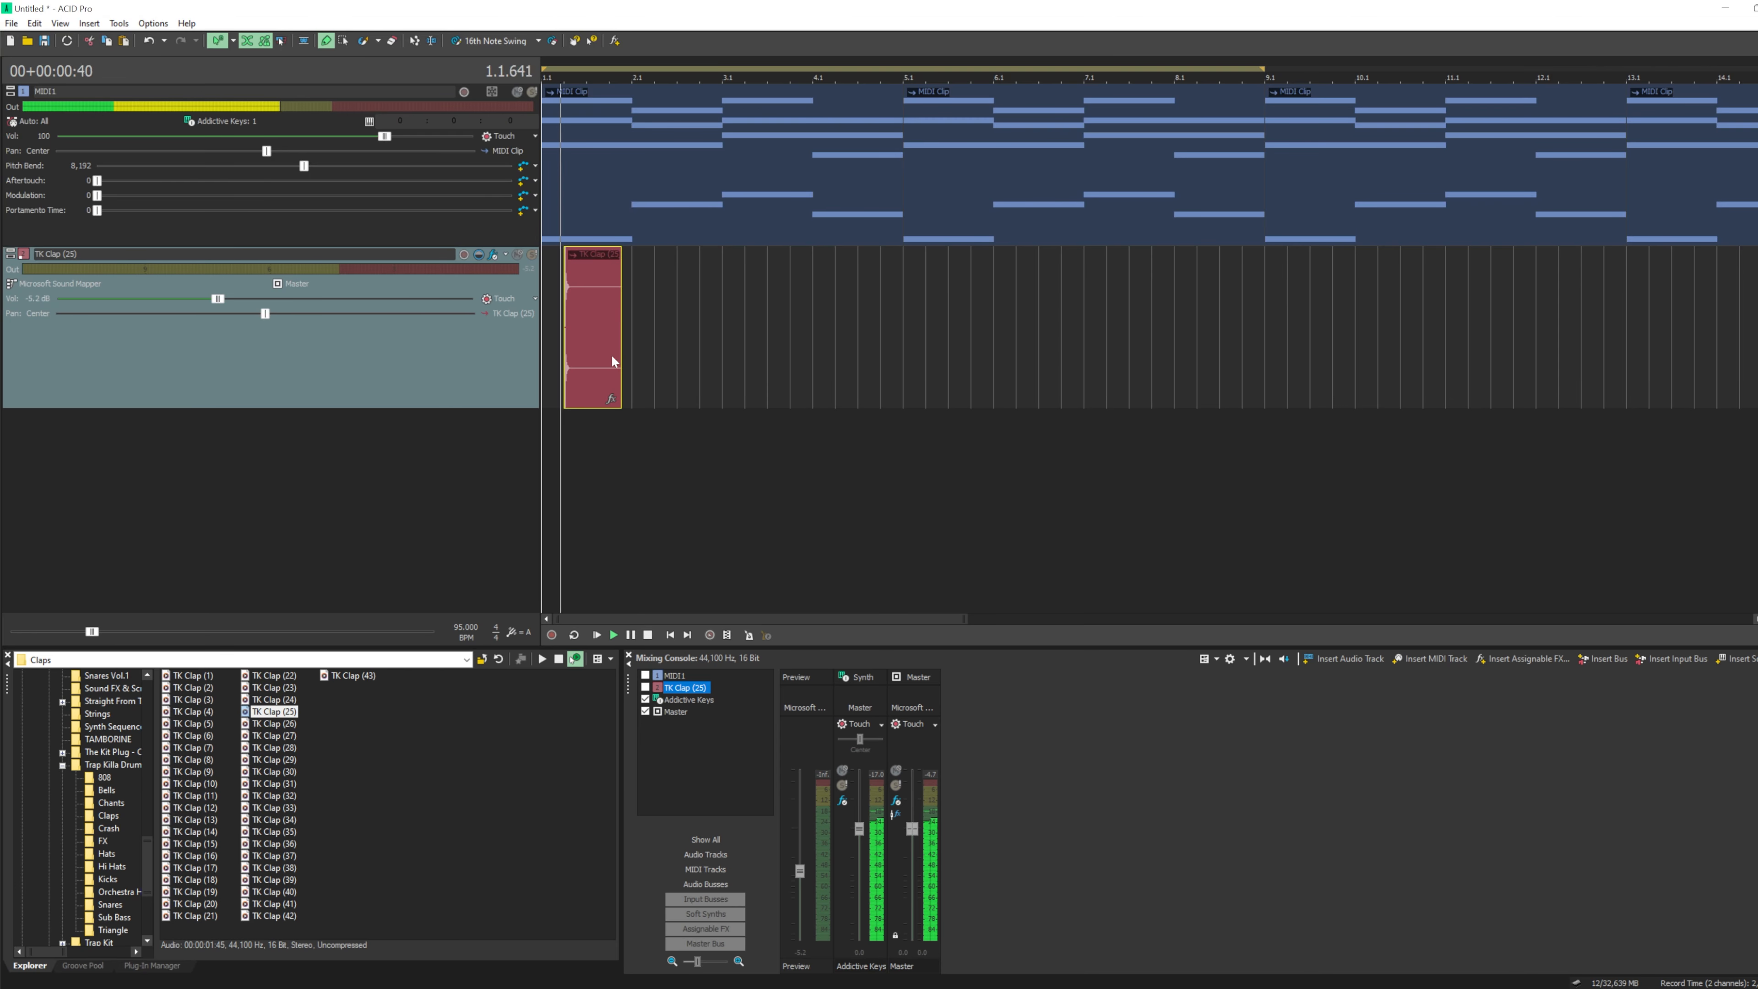
- Trim the clap clip to two beats, copy it and paste it seven times in a row to cover beats 2 and 4 of bars 1 to 4
{"action": "left_click_drag", "start_coordinate": [621, 341], "coordinate": [608, 341]}
{"action": "key", "text": "ctrl+c"}
{"action": "left_click", "coordinate": [617, 338]}
{"action": "key", "text": "ctrl+v"}
{"action": "key", "text": "ctrl+v"}
{"action": "key", "text": "ctrl+v"}
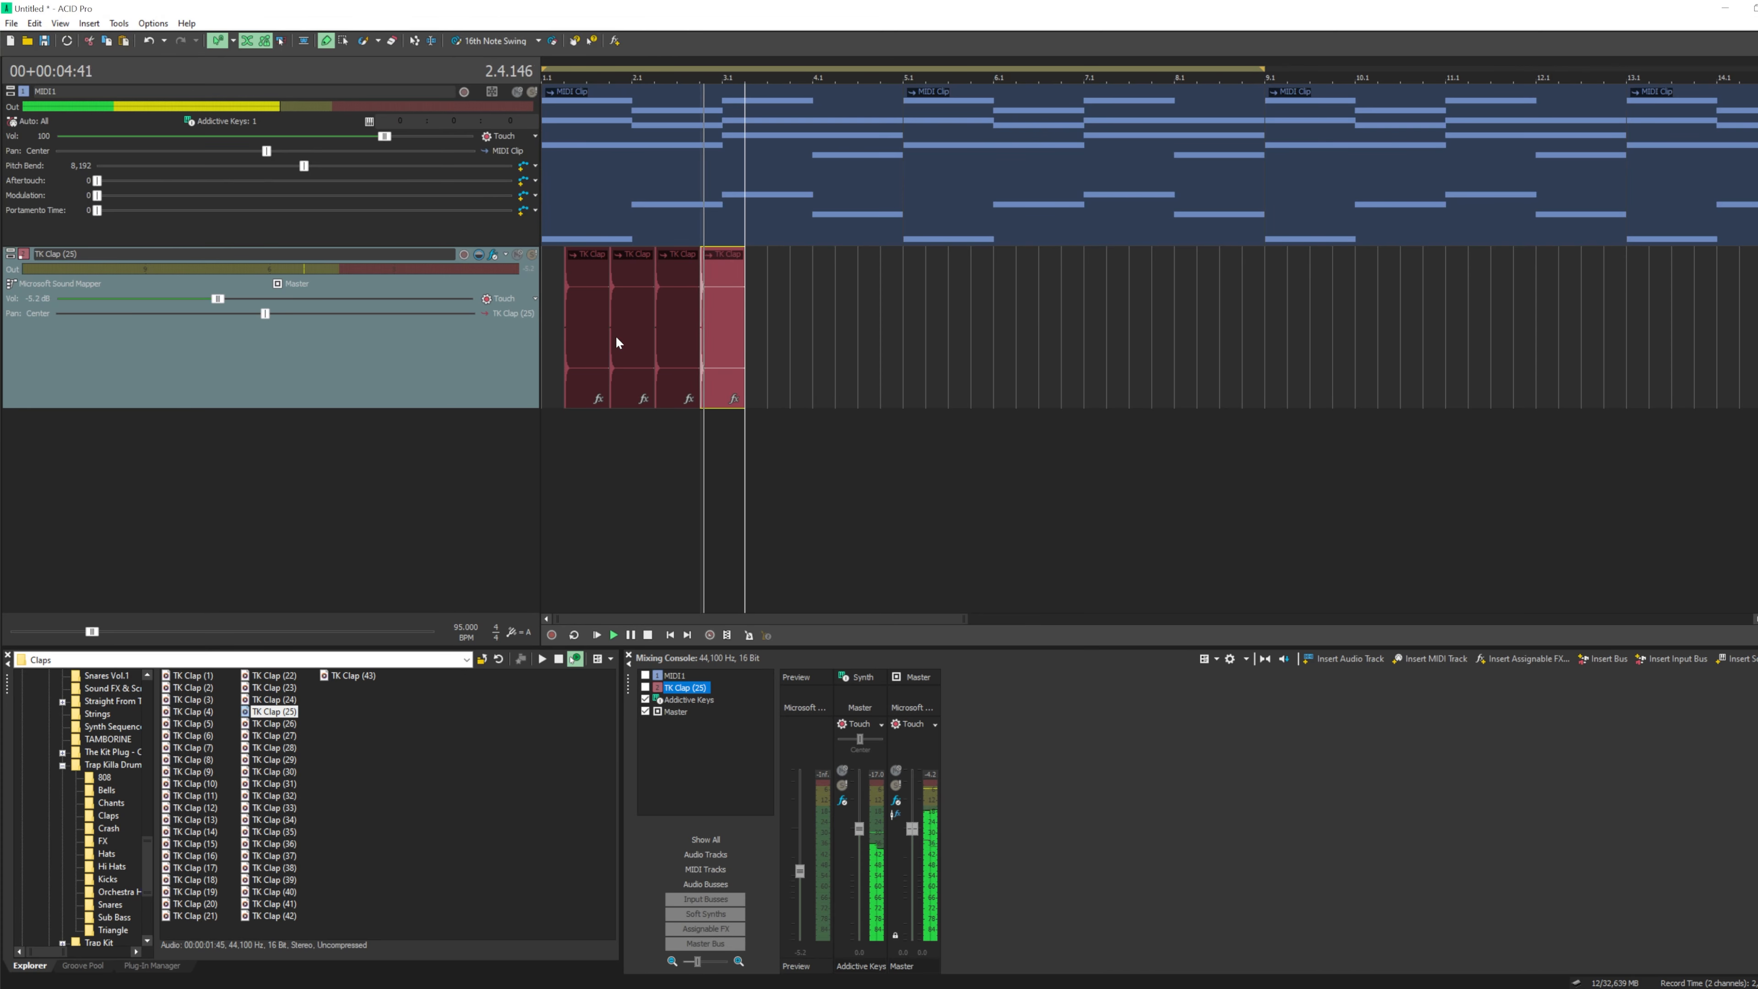
{"action": "key", "text": "ctrl+v"}
{"action": "key", "text": "ctrl+v"}
{"action": "key", "text": "ctrl+v"}
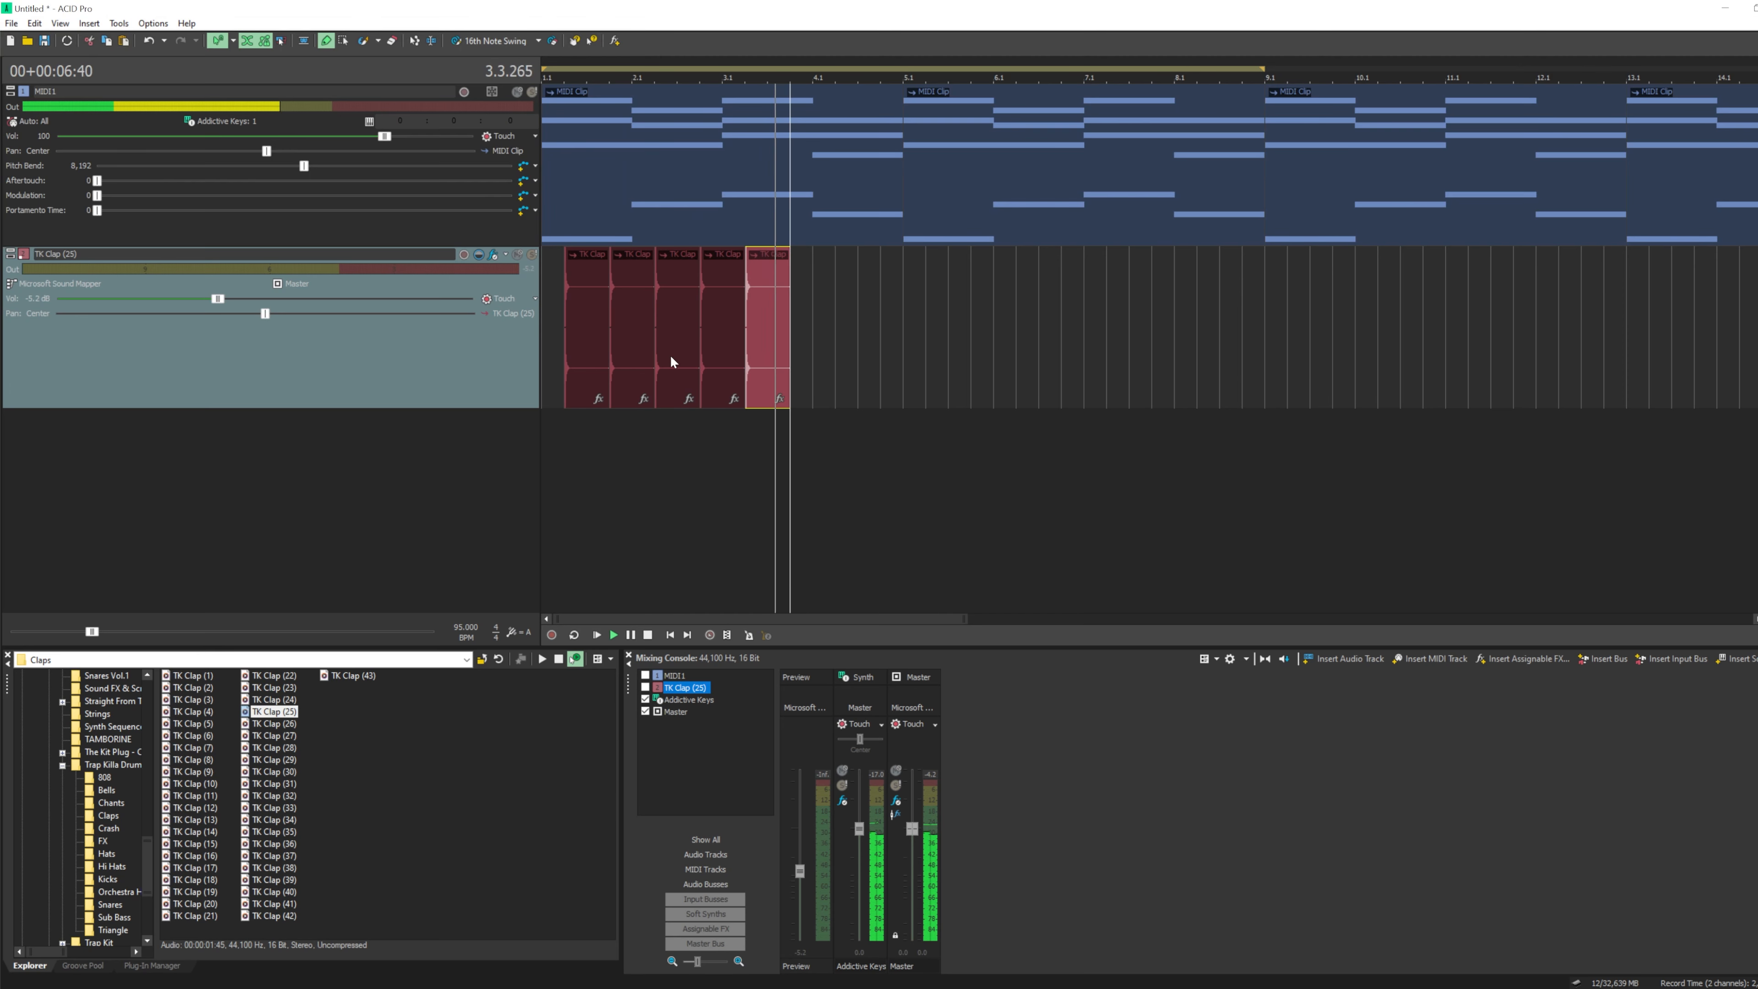
{"action": "key", "text": "ctrl+v"}
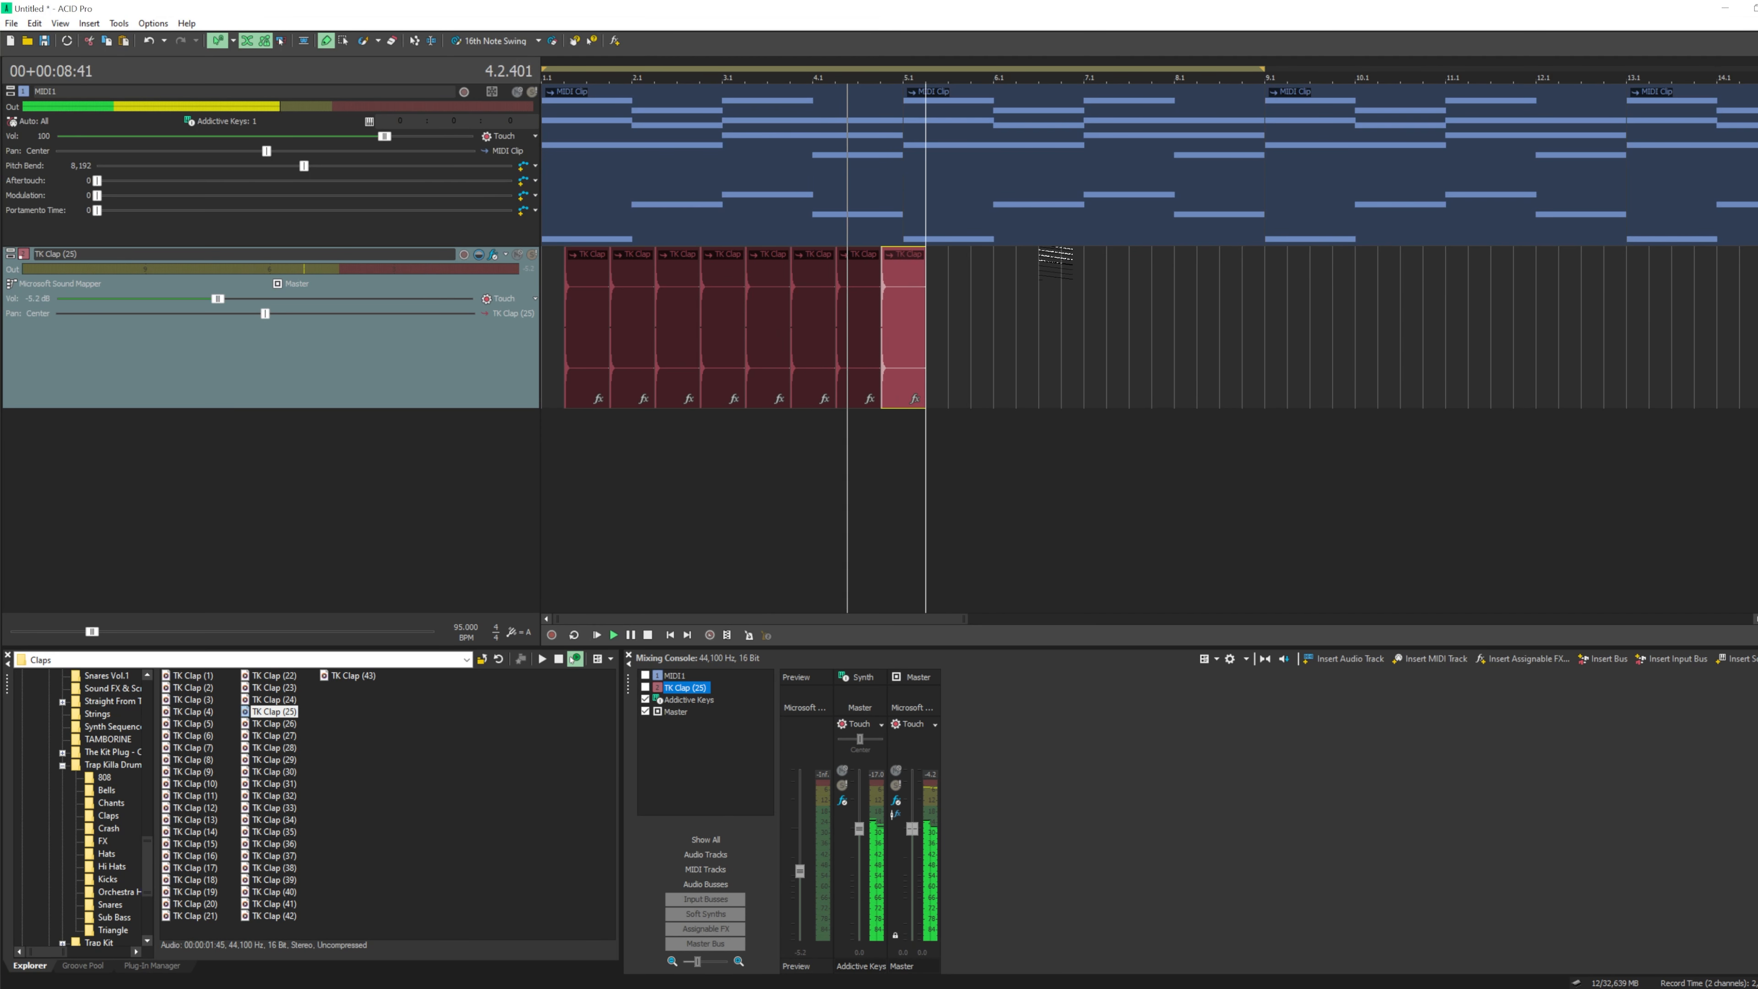
- Stop playback and delete the three repeated MIDI clips, leaving only the original in bars 1 to 4
{"action": "scroll", "coordinate": [1008, 269], "scroll_direction": "down", "scroll_amount": 3}
{"action": "key", "text": "space"}
{"action": "left_click", "coordinate": [724, 204]}
{"action": "key", "text": "Delete"}
{"action": "left_click", "coordinate": [857, 203]}
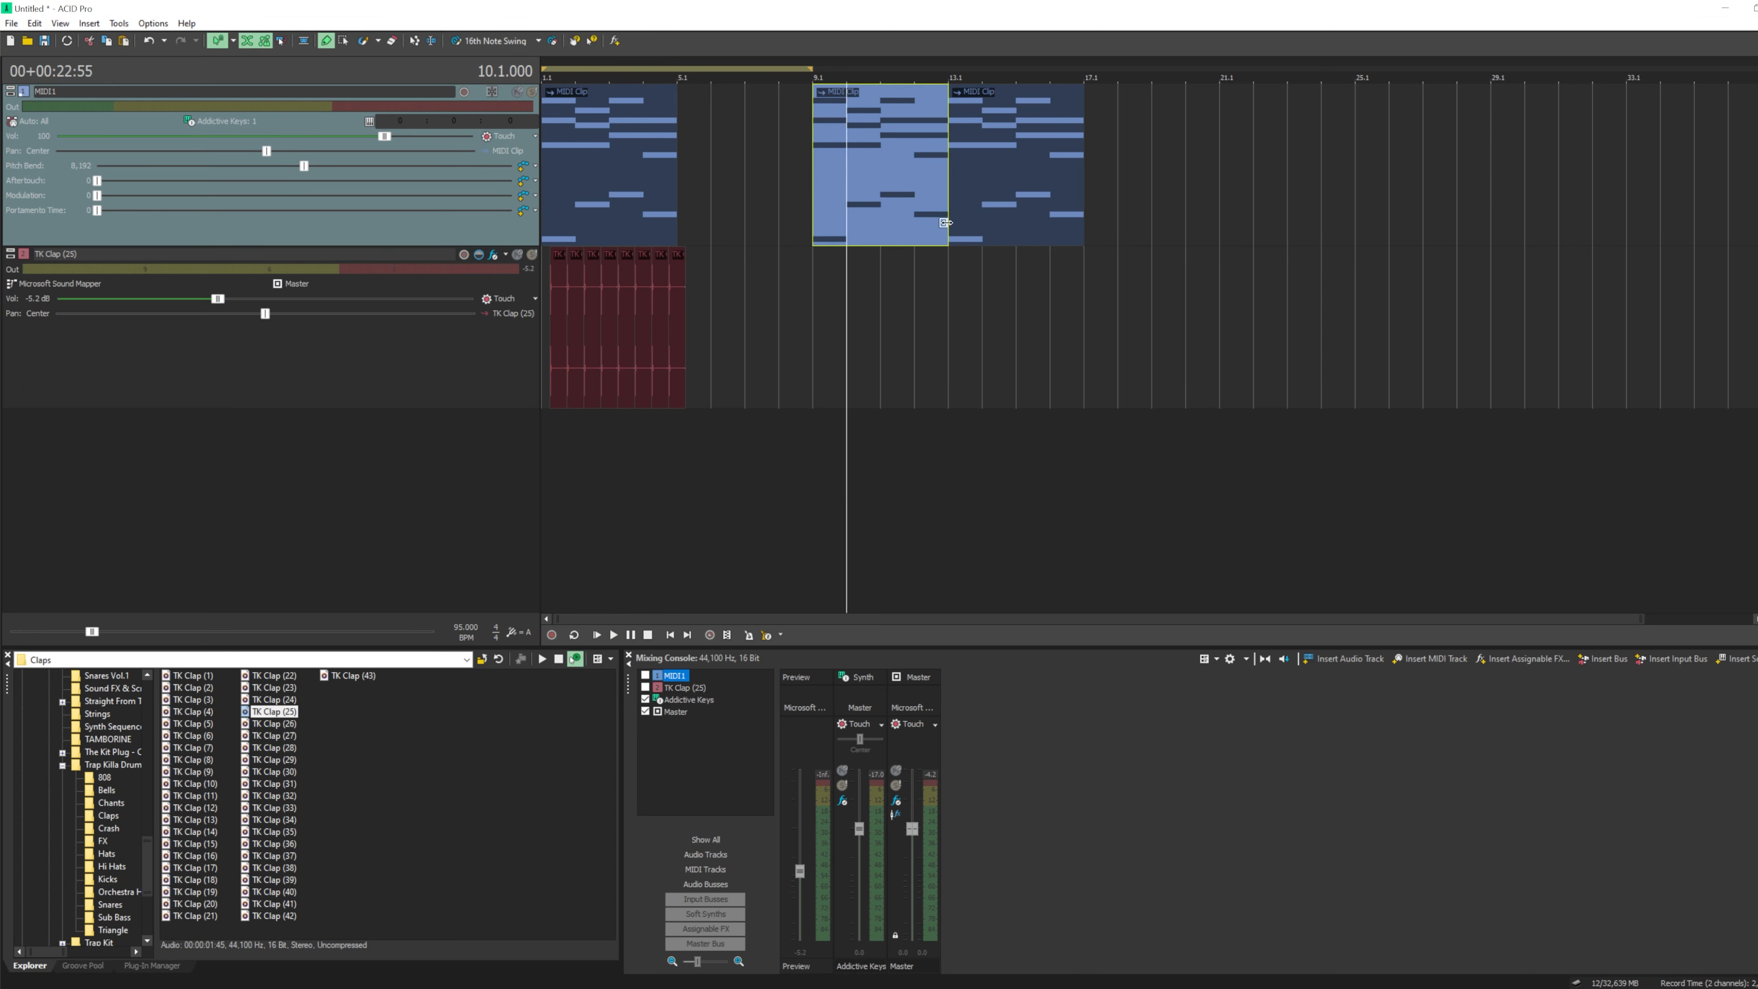
{"action": "key", "text": "Delete"}
{"action": "left_click", "coordinate": [1012, 204]}
{"action": "key", "text": "Delete"}
- Open the Trap Killa Drum Kit's Kicks folder
{"action": "left_click", "coordinate": [482, 659]}
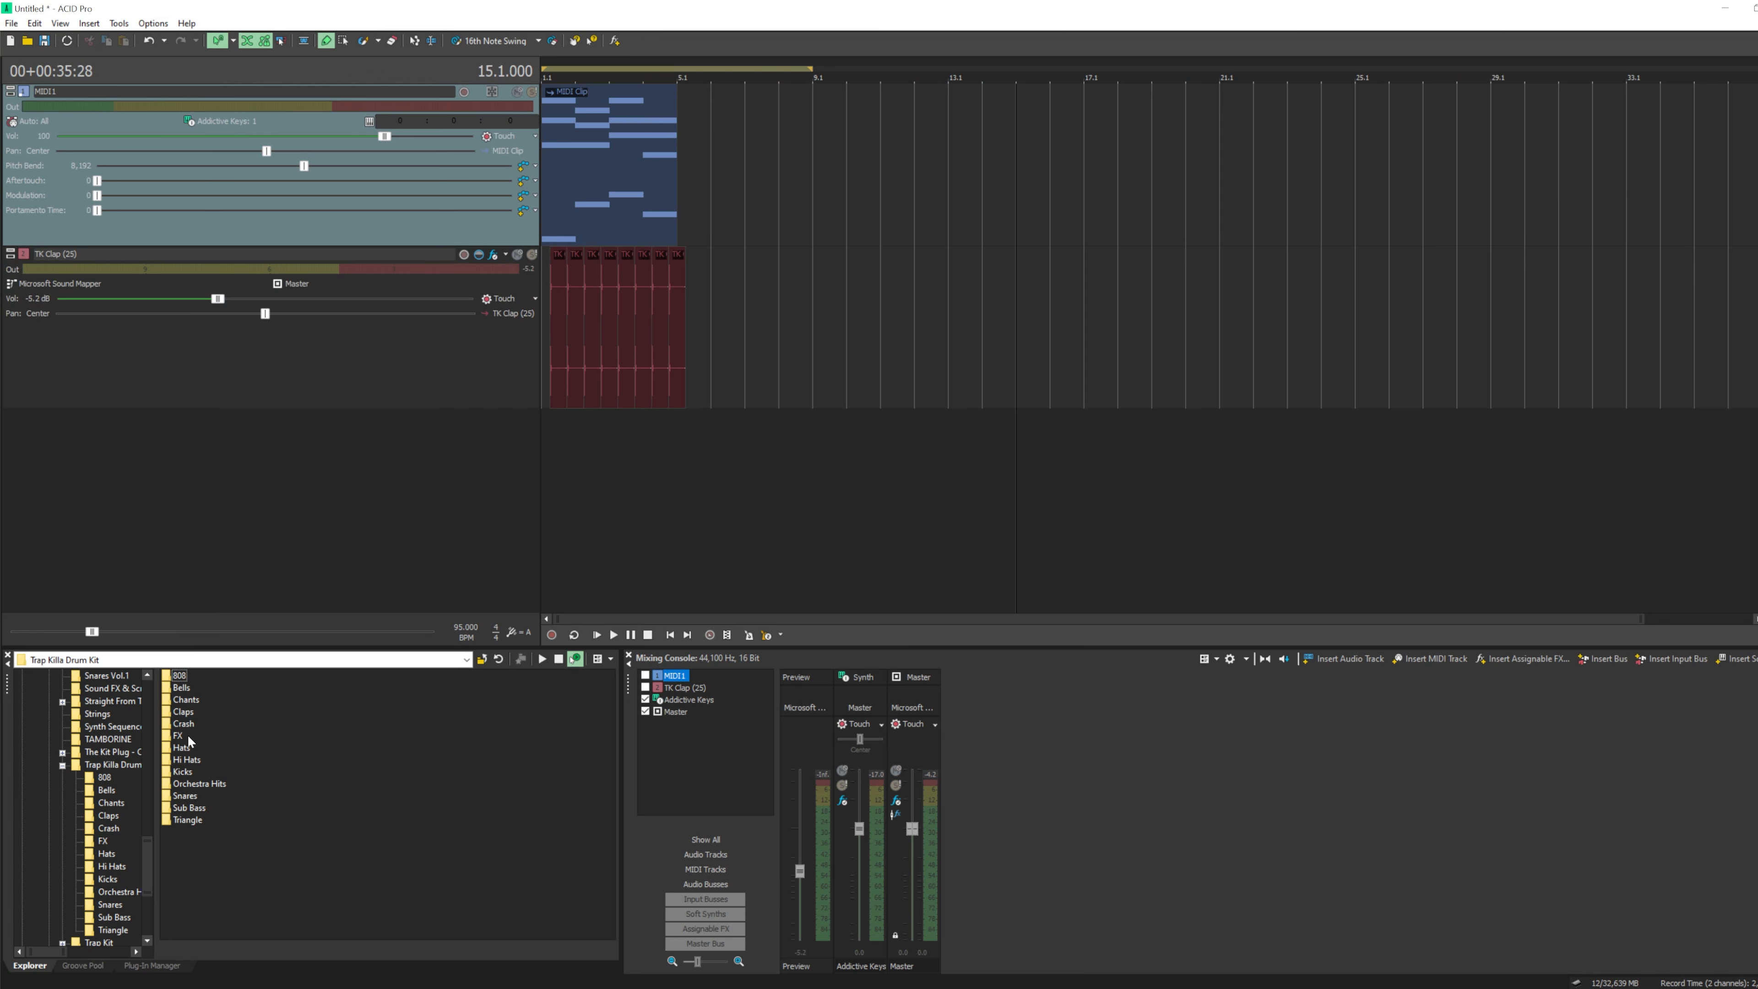
{"action": "double_click", "coordinate": [183, 772]}
{"action": "left_click", "coordinate": [188, 773]}
- Try TK Kick (29) as a new track below the claps and delete that track
{"action": "left_click", "coordinate": [289, 771]}
{"action": "left_click_drag", "start_coordinate": [274, 760], "coordinate": [332, 422]}
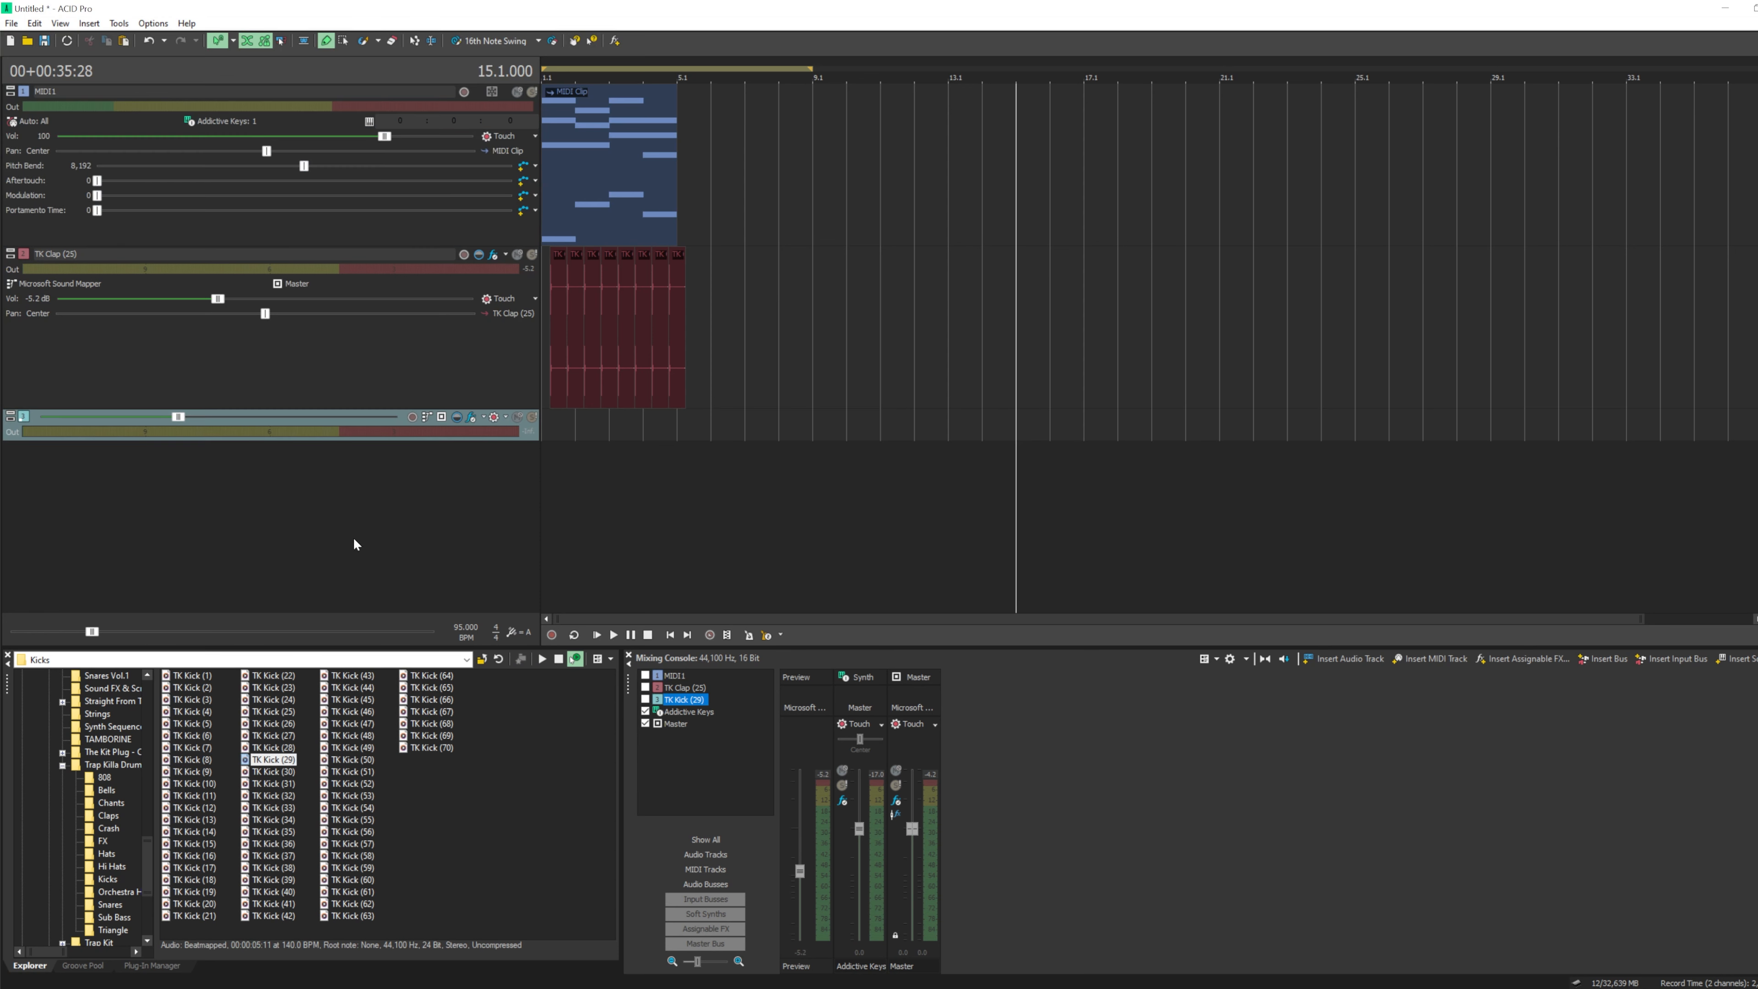
{"action": "key", "text": "Delete"}
- Audition samples in the Kicks folder, including TK Kick (47), (9) and (8)
{"action": "left_click", "coordinate": [362, 727]}
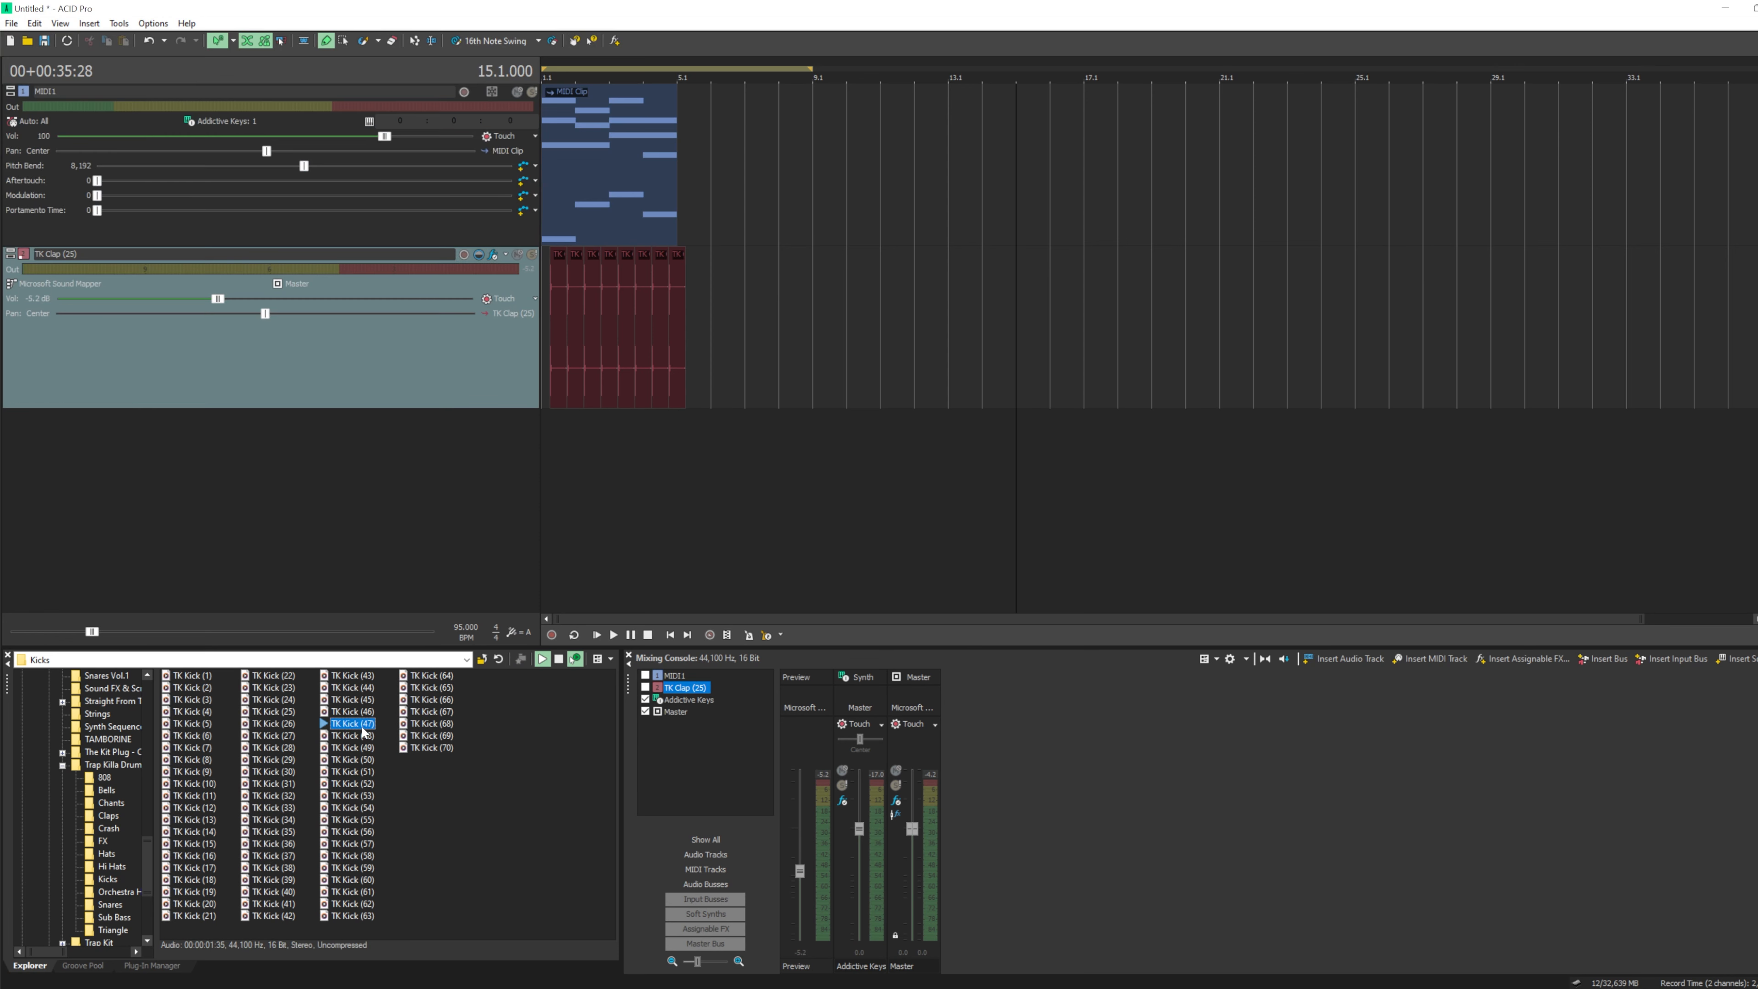
{"action": "key", "text": "Up"}
{"action": "key", "text": "Up"}
{"action": "key", "text": "Up"}
{"action": "key", "text": "Up"}
{"action": "key", "text": "Left"}
{"action": "key", "text": "Down"}
{"action": "key", "text": "Down"}
{"action": "key", "text": "Down"}
{"action": "key", "text": "Down"}
{"action": "key", "text": "Left"}
{"action": "left_click", "coordinate": [193, 772]}
{"action": "key", "text": "Down"}
{"action": "key", "text": "Up"}
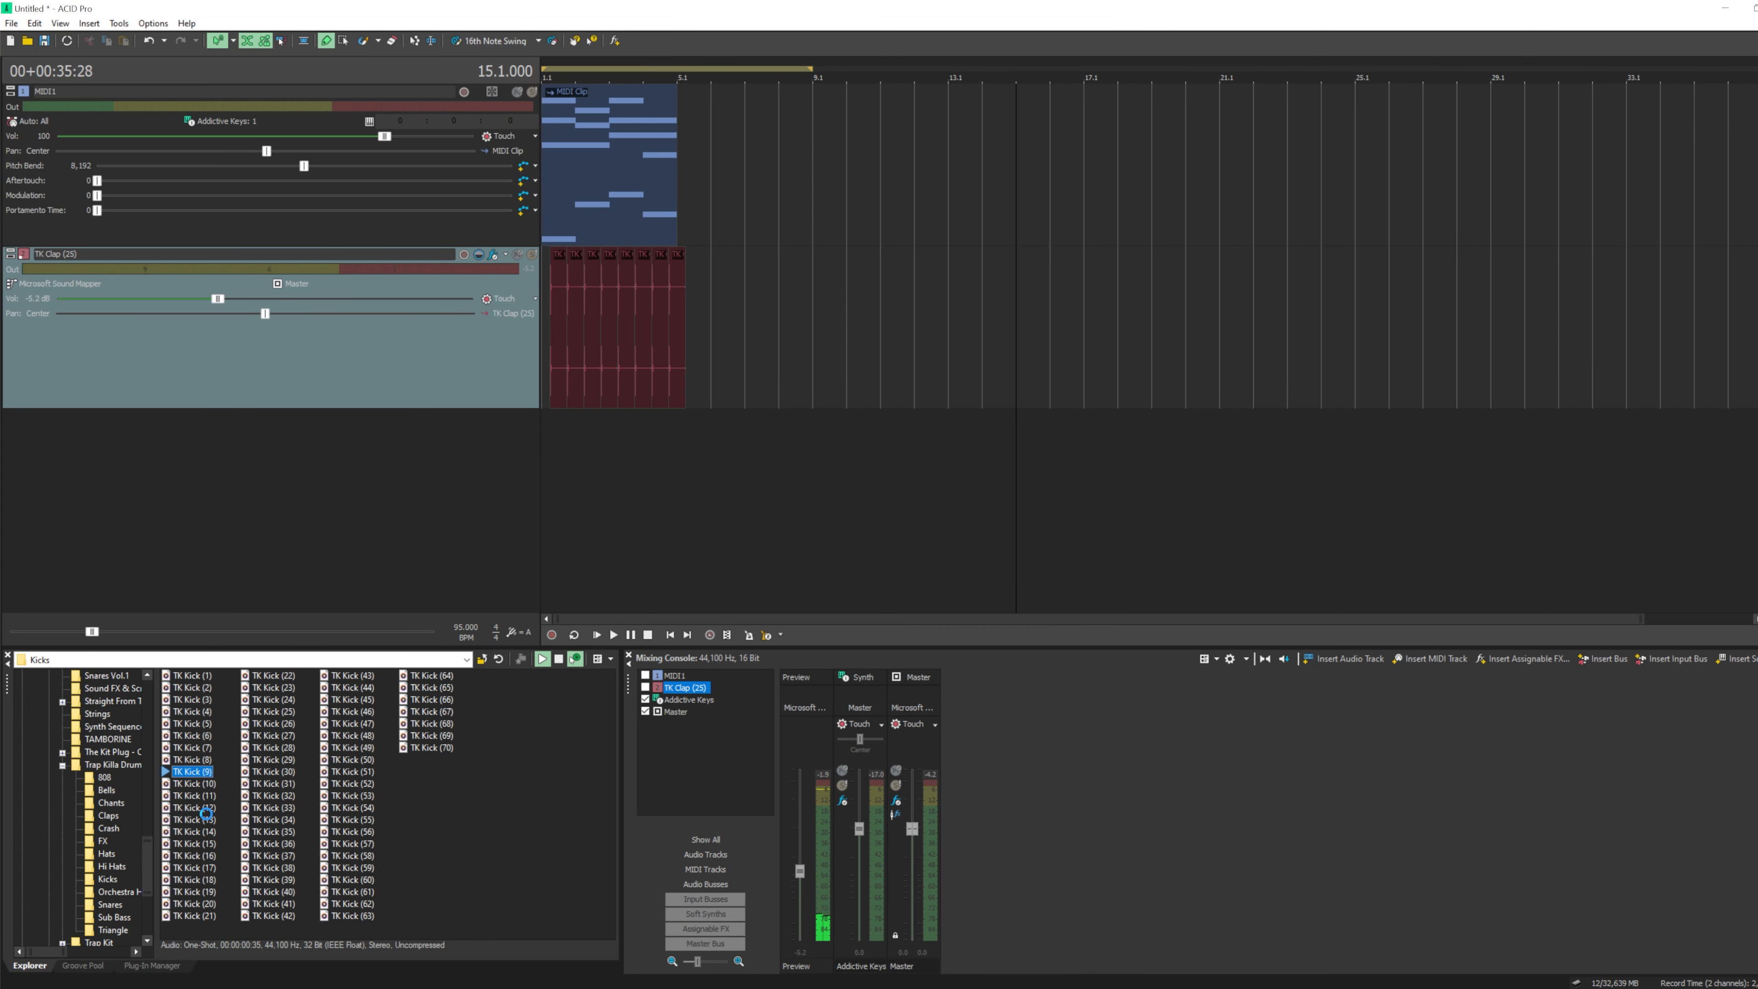
{"action": "left_click", "coordinate": [205, 761]}
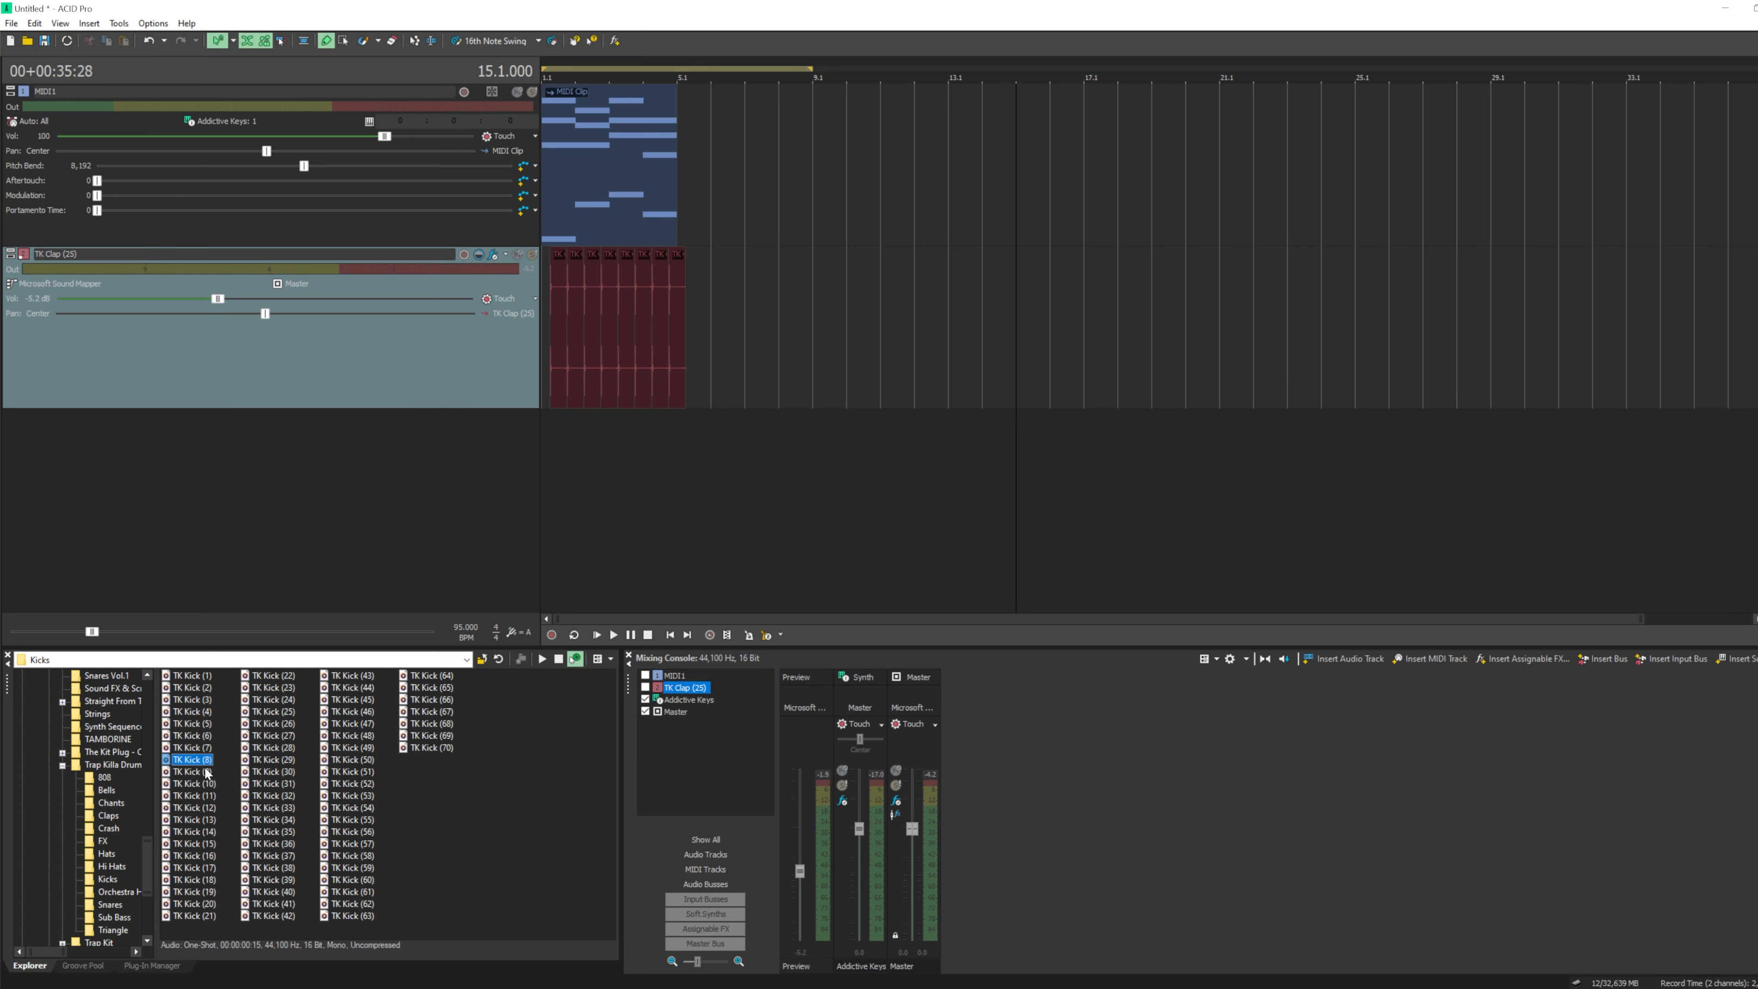
- Add TK Kick (8) as a new track and lower the clap track's volume to -11.2 dB during playback
{"action": "double_click", "coordinate": [207, 760]}
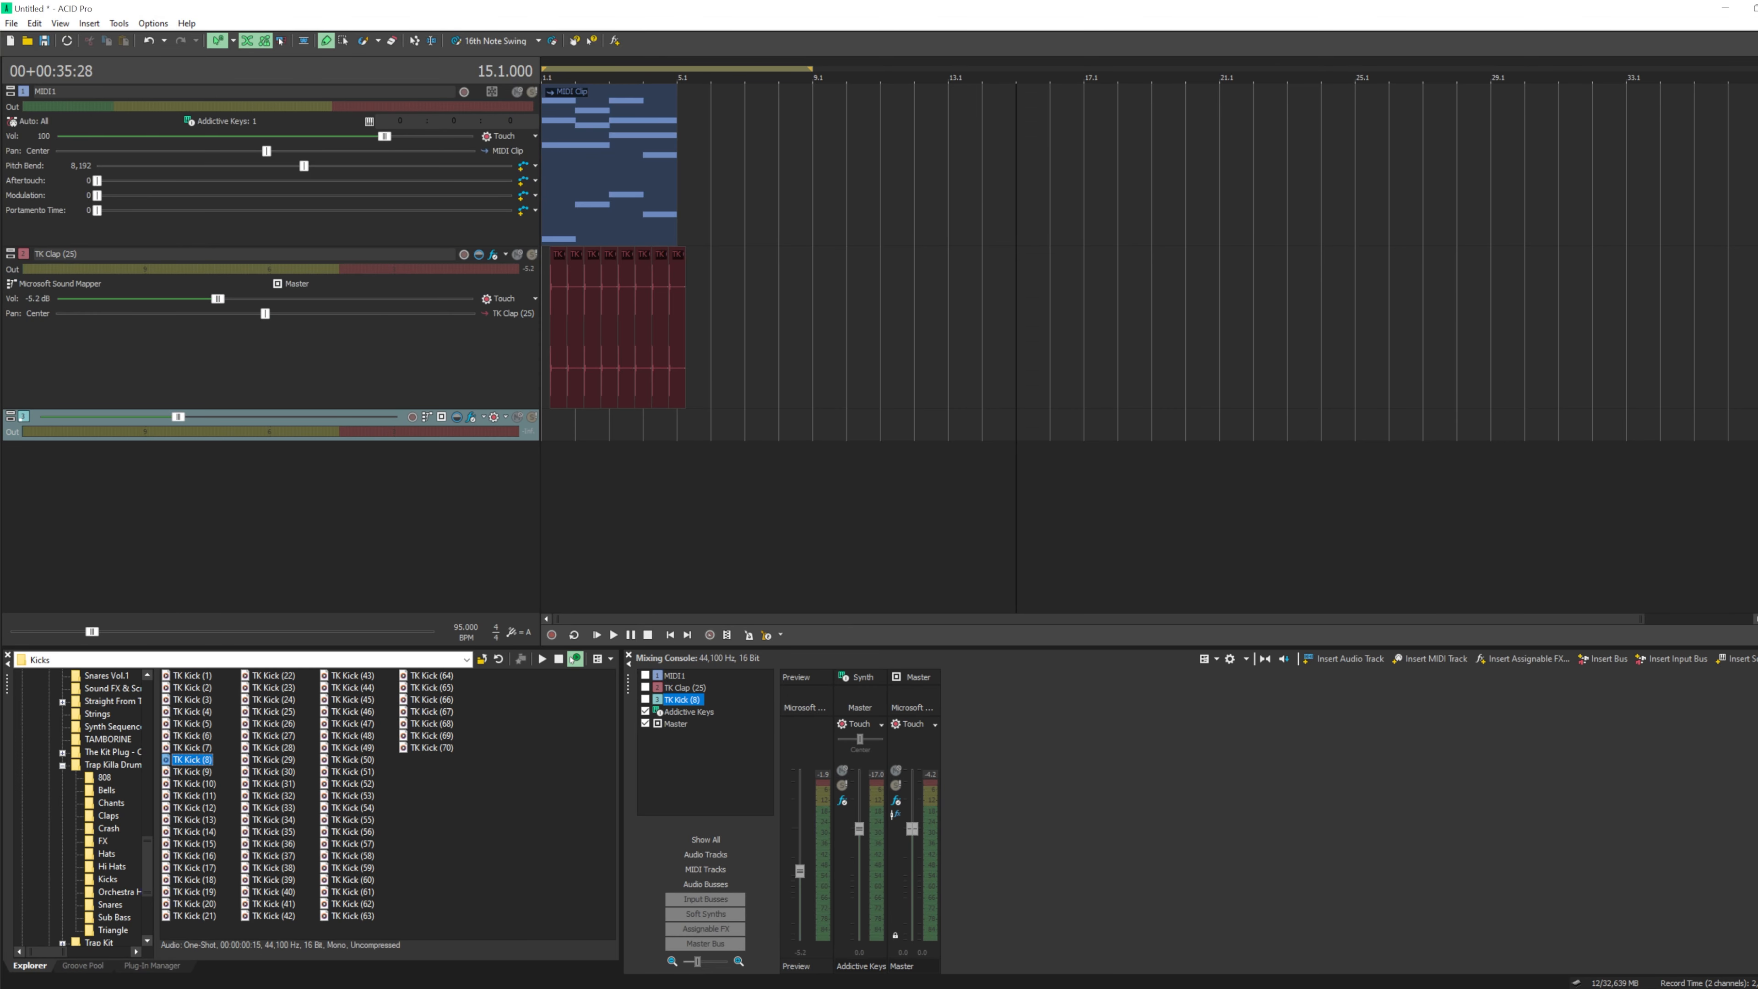
{"action": "left_click", "coordinate": [614, 636]}
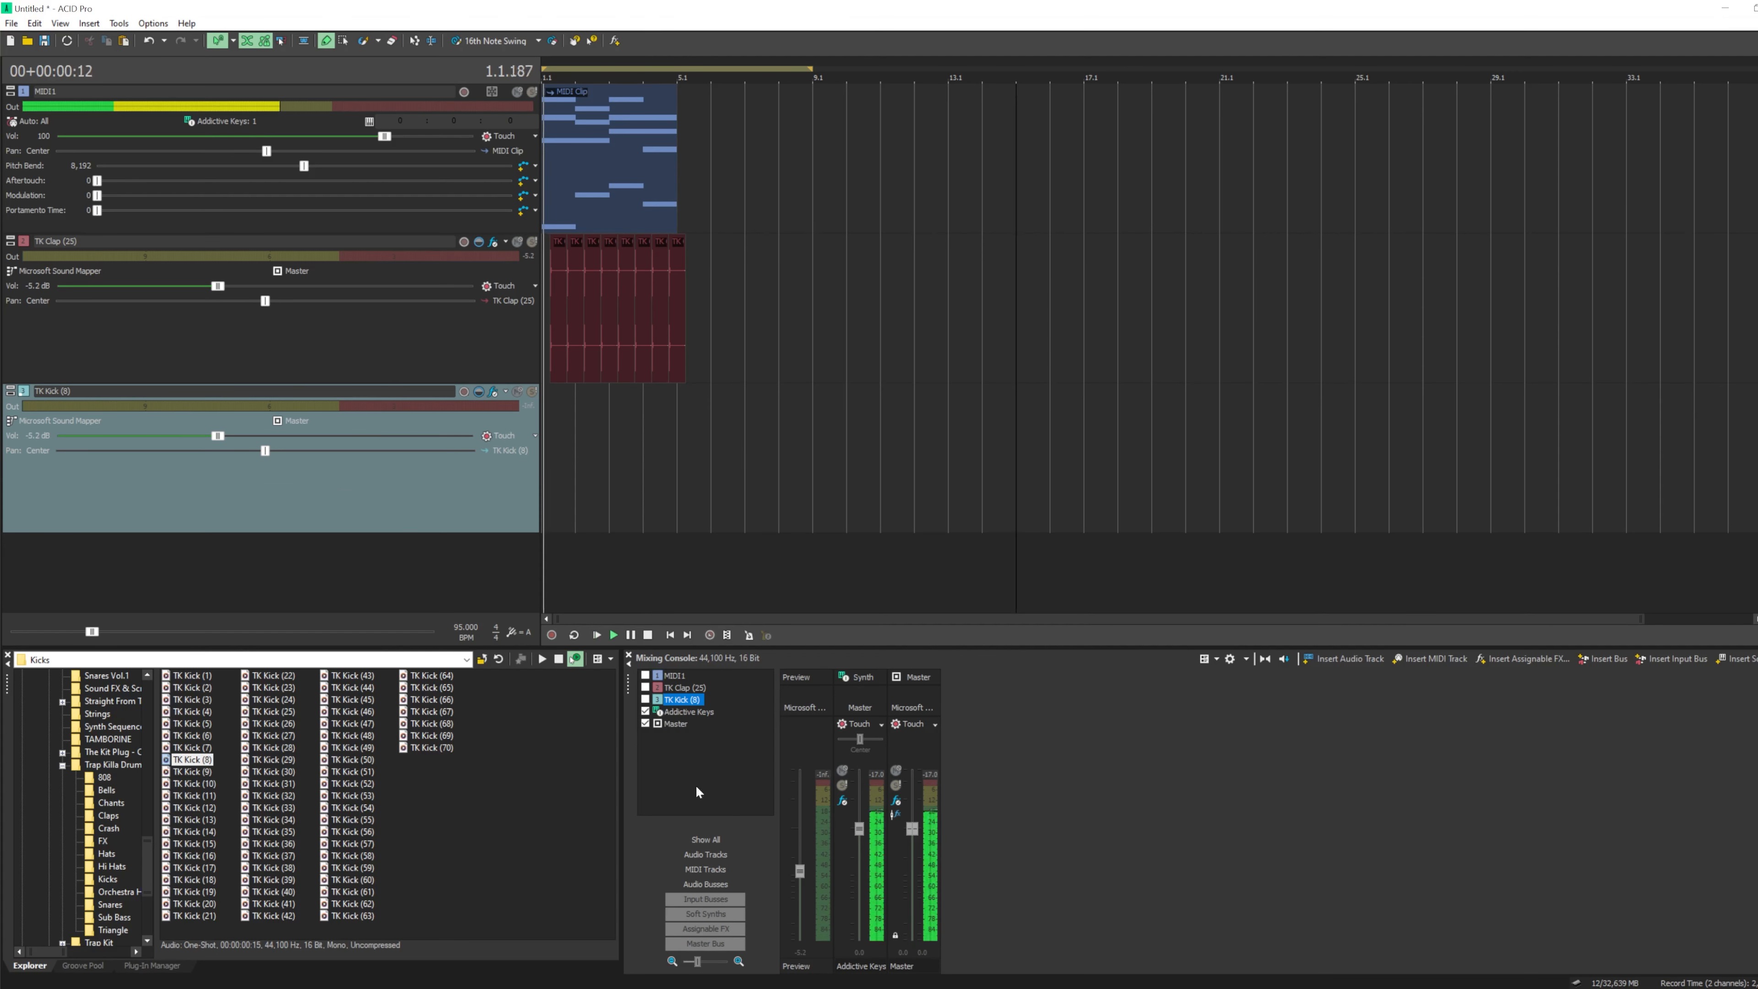
{"action": "scroll", "coordinate": [573, 456], "scroll_direction": "up", "scroll_amount": 3}
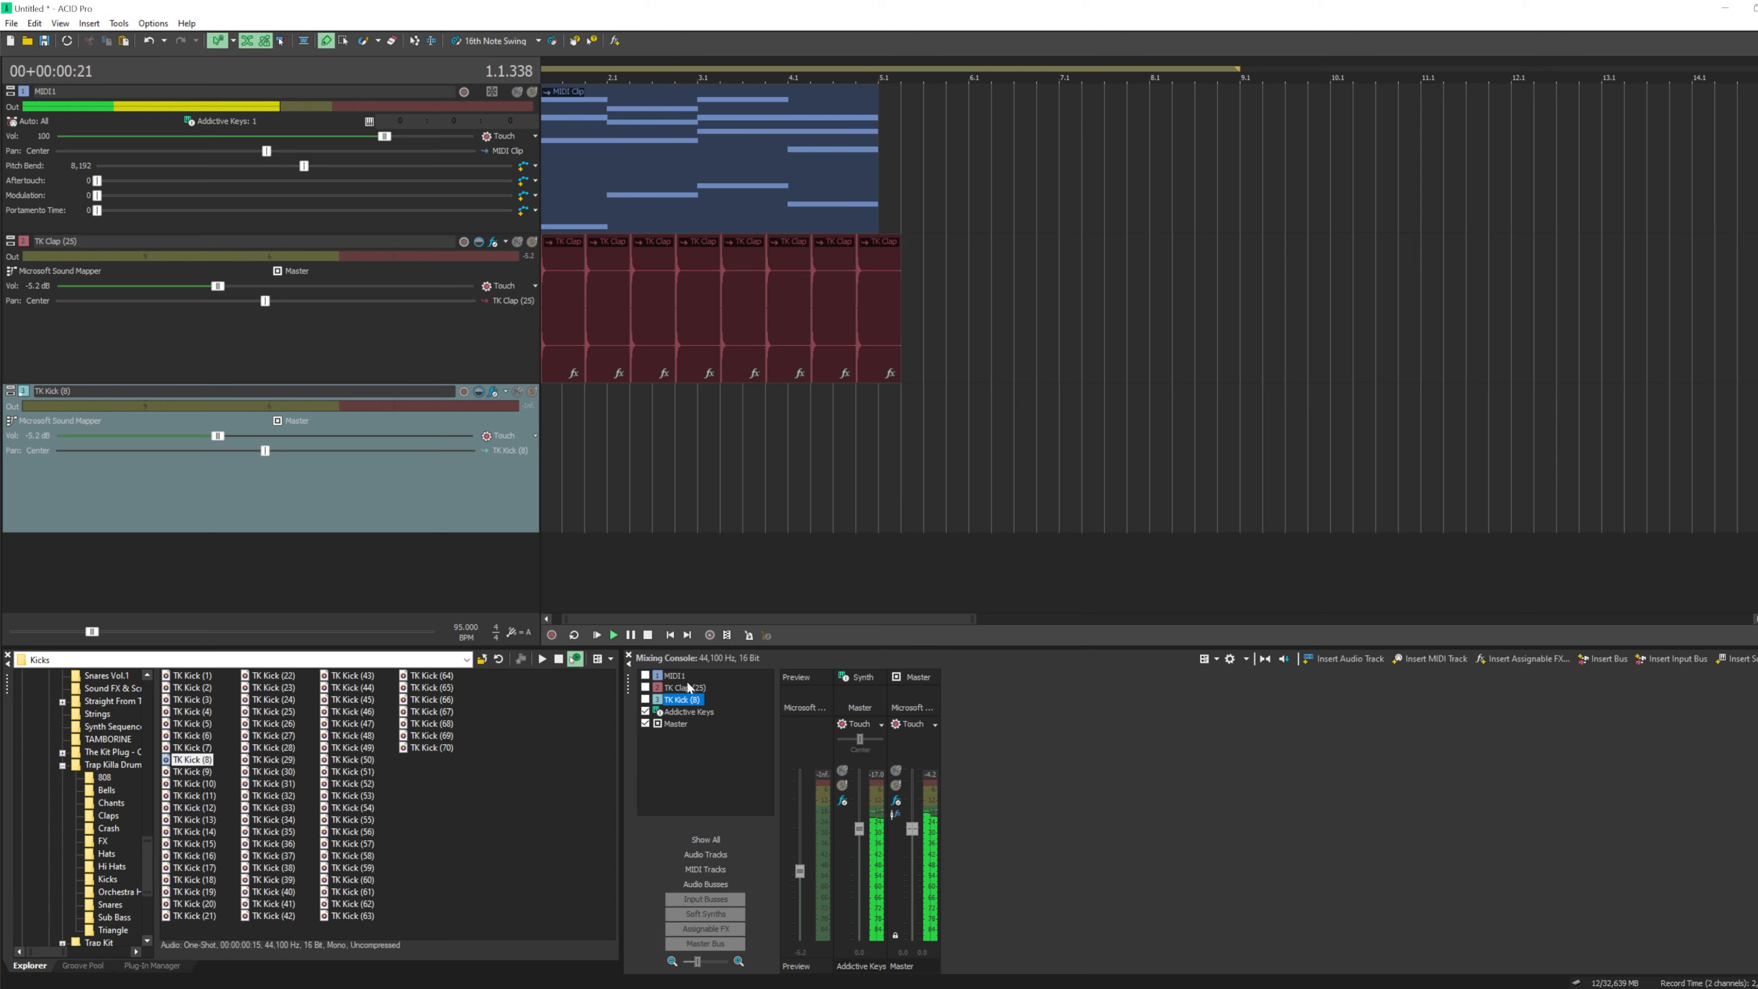
{"action": "left_click_drag", "start_coordinate": [218, 287], "coordinate": [178, 284]}
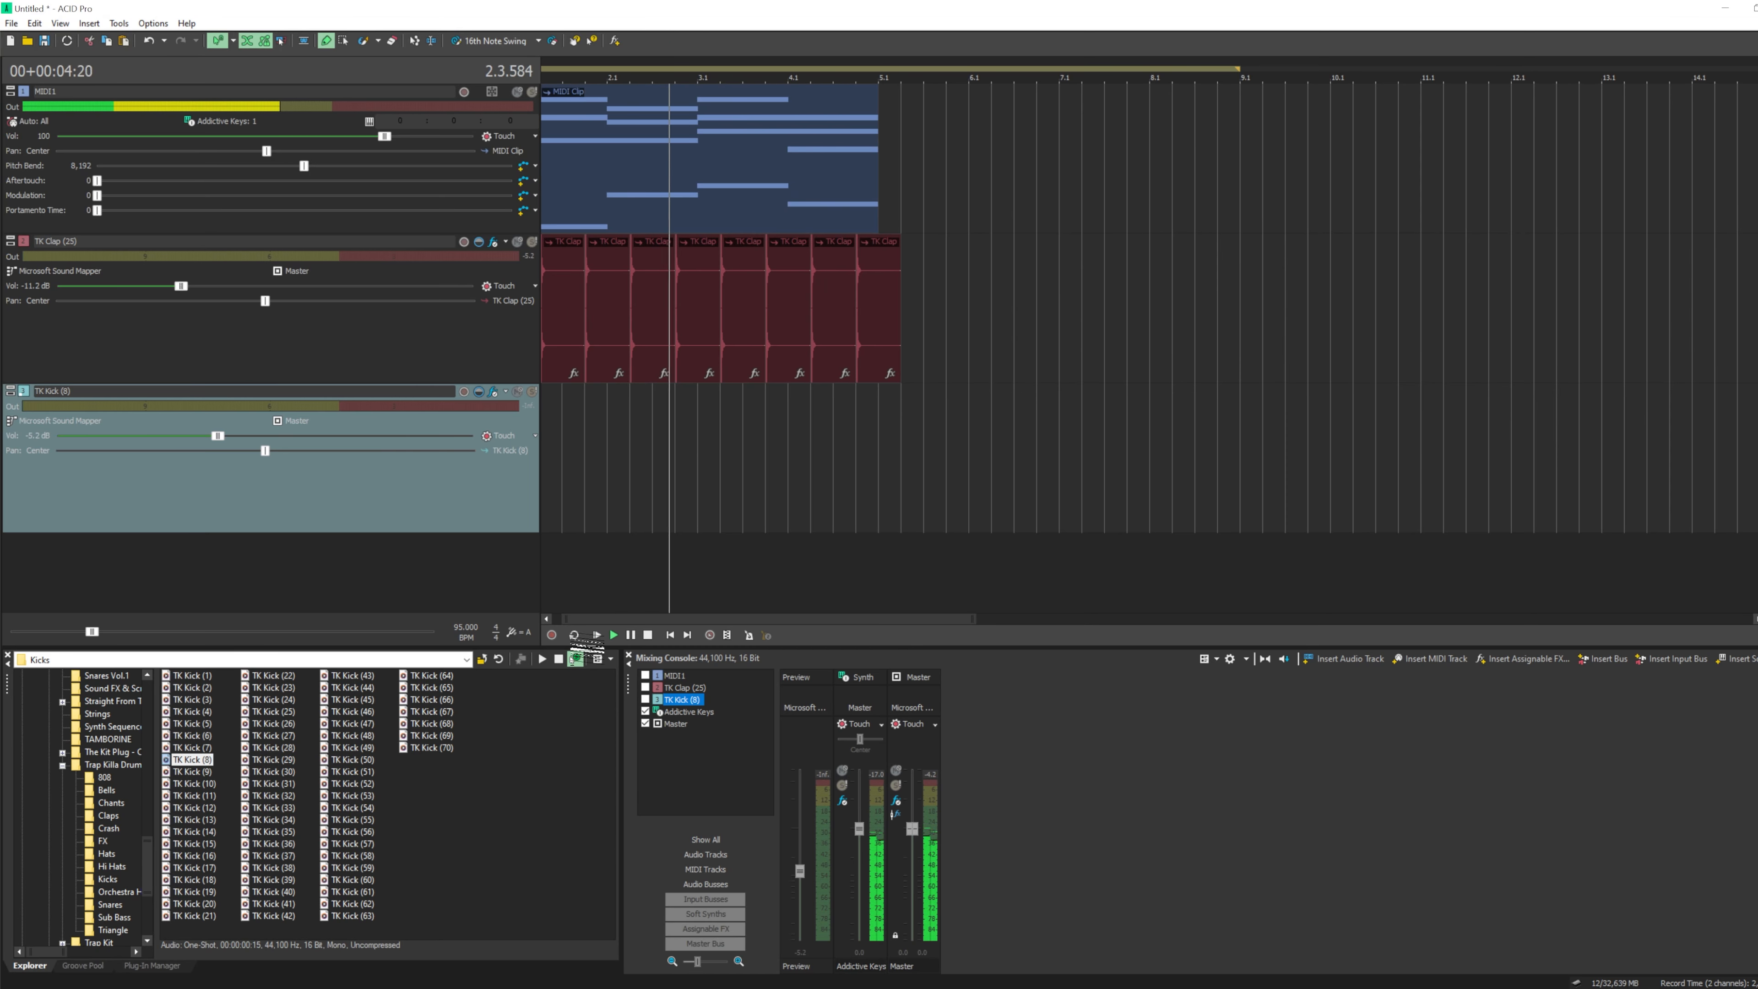
{"action": "left_click", "coordinate": [596, 635]}
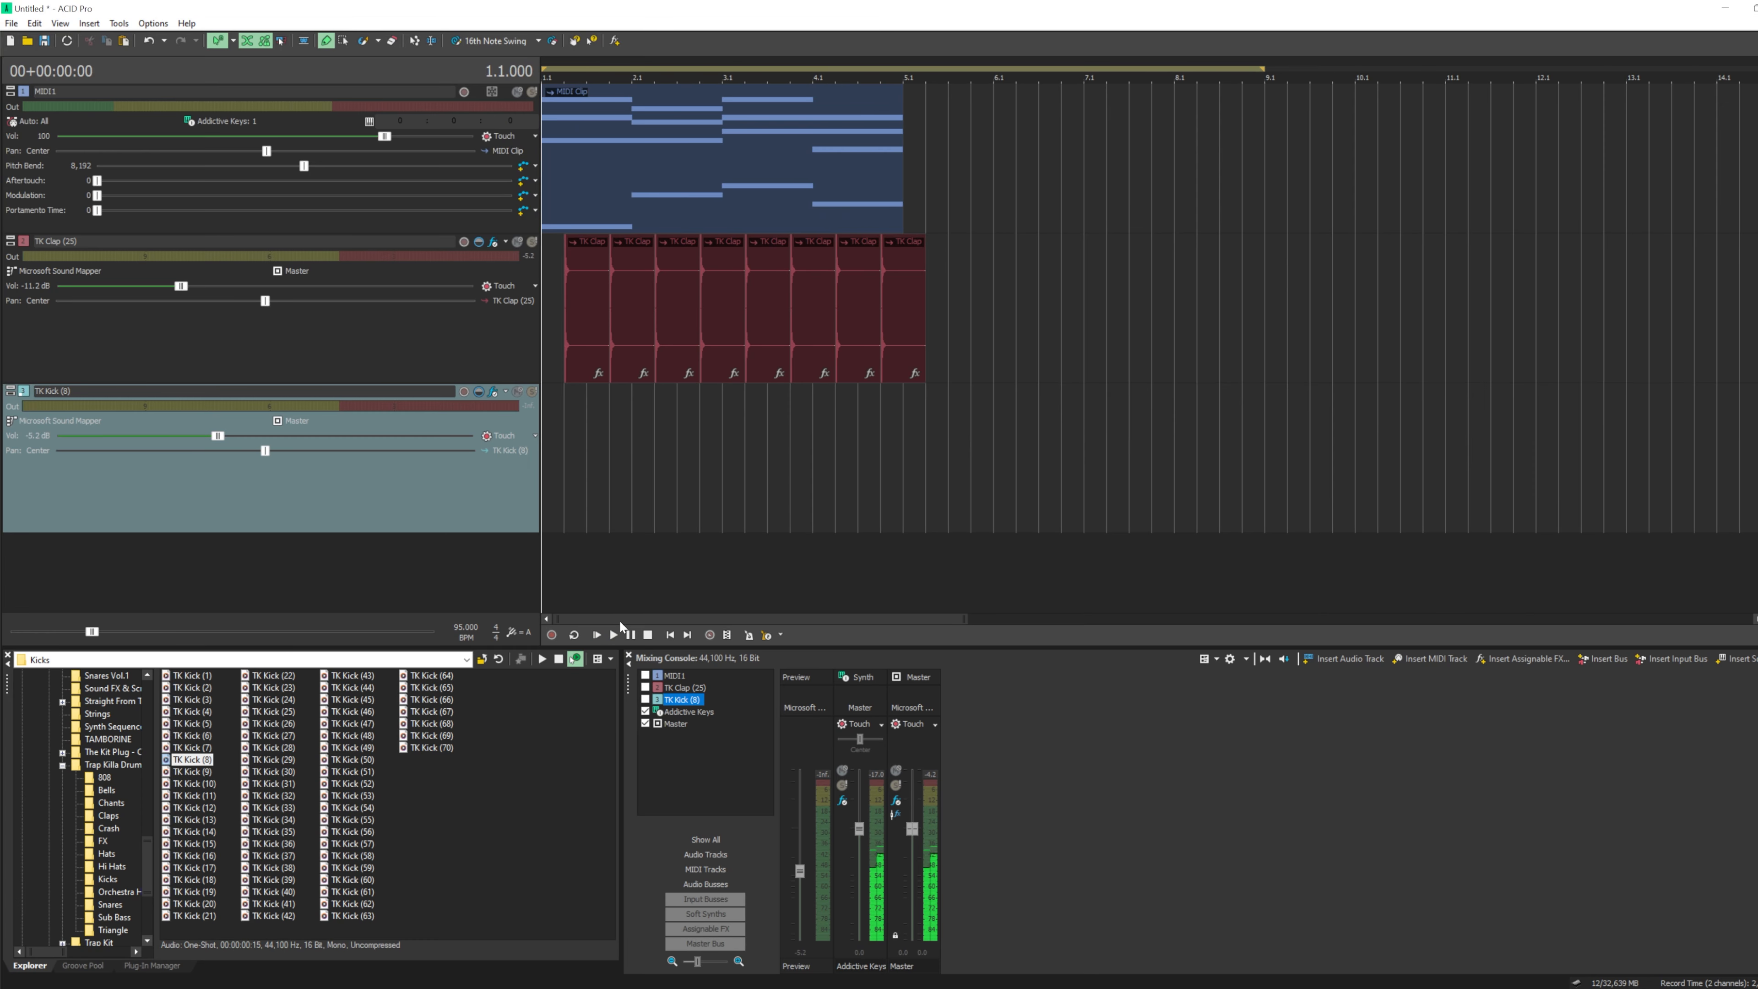
- Move the TK Kick (8) track above the clap track and place a kick at the start of bar 1
{"action": "left_click_drag", "start_coordinate": [346, 393], "coordinate": [375, 260]}
{"action": "left_click", "coordinate": [1757, 603]}
{"action": "left_click", "coordinate": [1757, 604]}
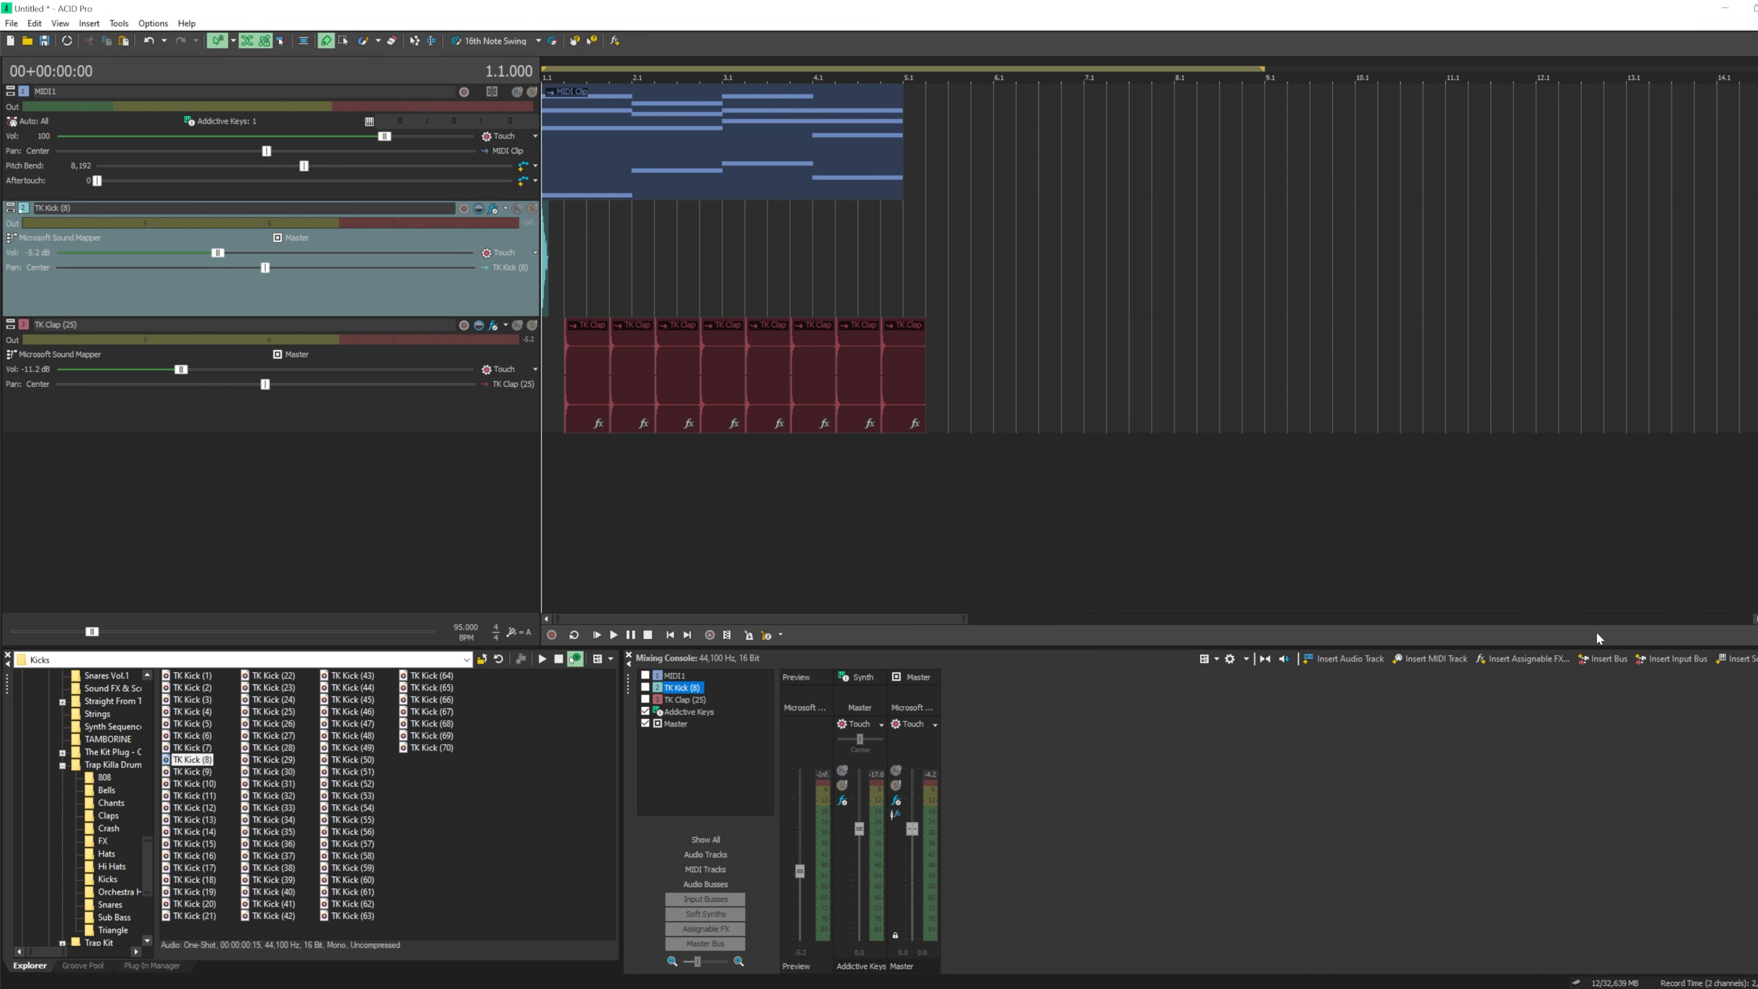
- Lower the TK Kick (8) track's volume to -7.5 dB and check it by playing from the start
{"action": "key", "text": "space"}
{"action": "left_click_drag", "start_coordinate": [221, 254], "coordinate": [202, 254]}
{"action": "key", "text": "space"}
{"action": "key", "text": "space"}
{"action": "key", "text": "space"}
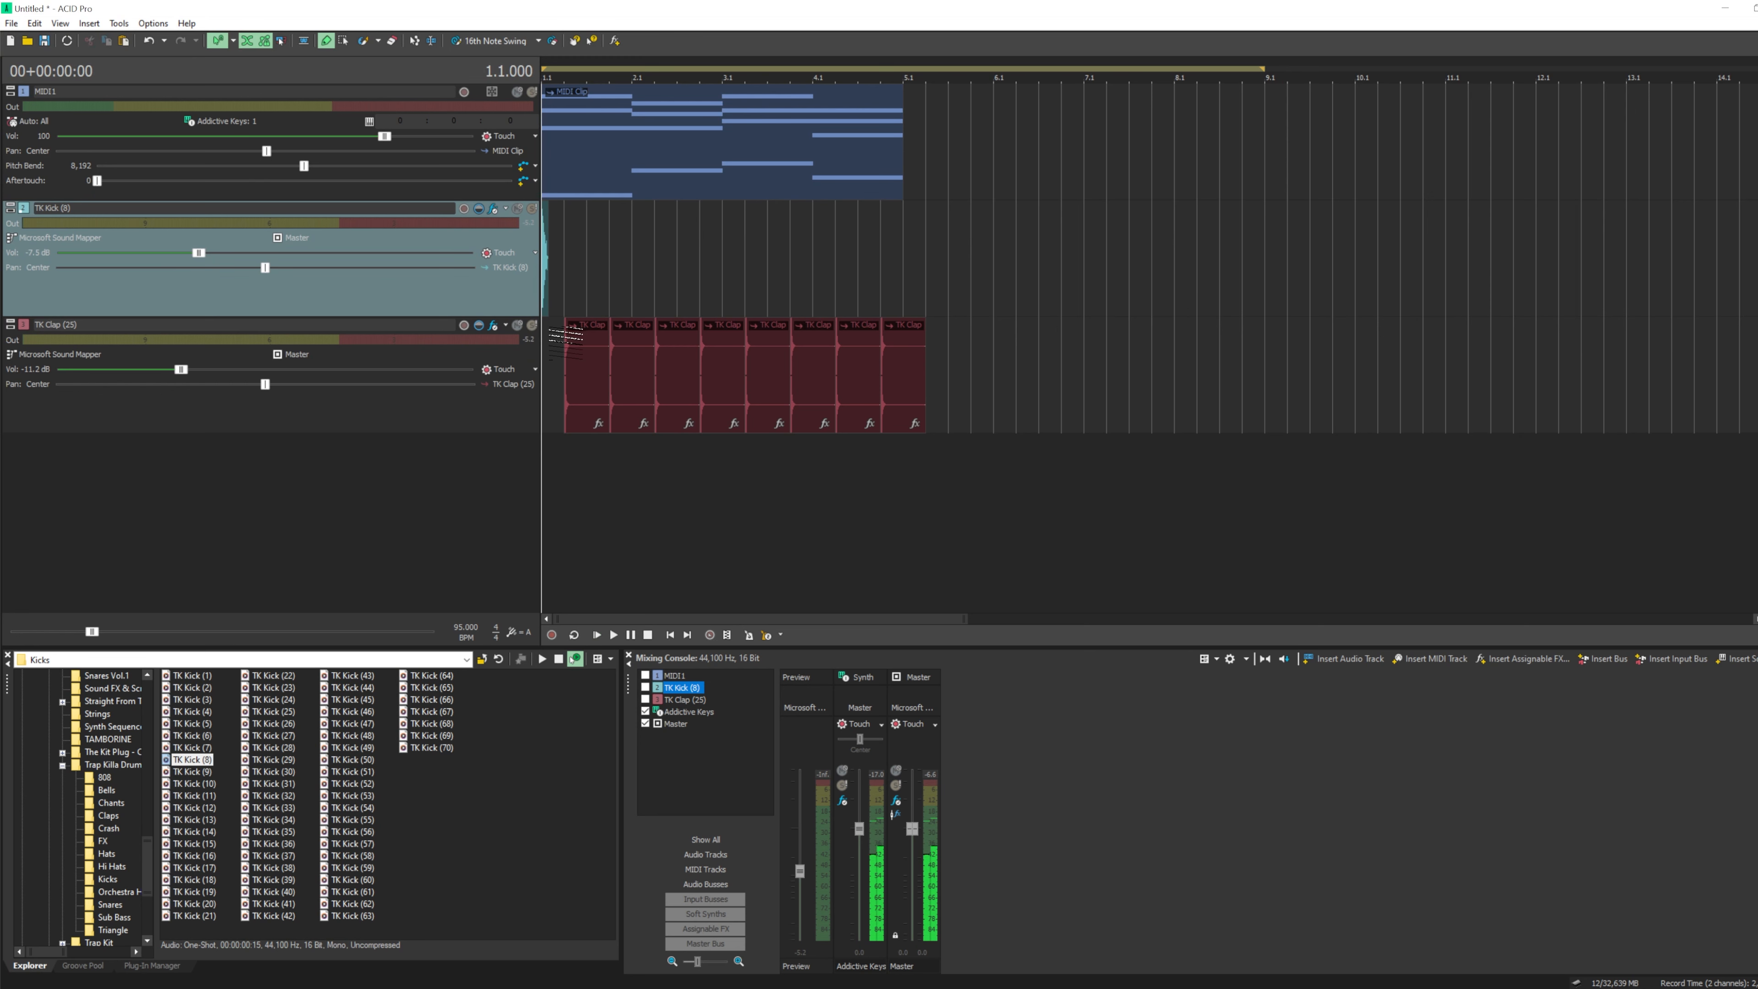
- Add kicks halfway between beats 3 and 4 of bar 1 and at the start of bar 2, and play from the start
{"action": "left_click", "coordinate": [560, 332]}
{"action": "scroll", "coordinate": [559, 332], "scroll_direction": "up", "scroll_amount": 1}
{"action": "key", "text": "space"}
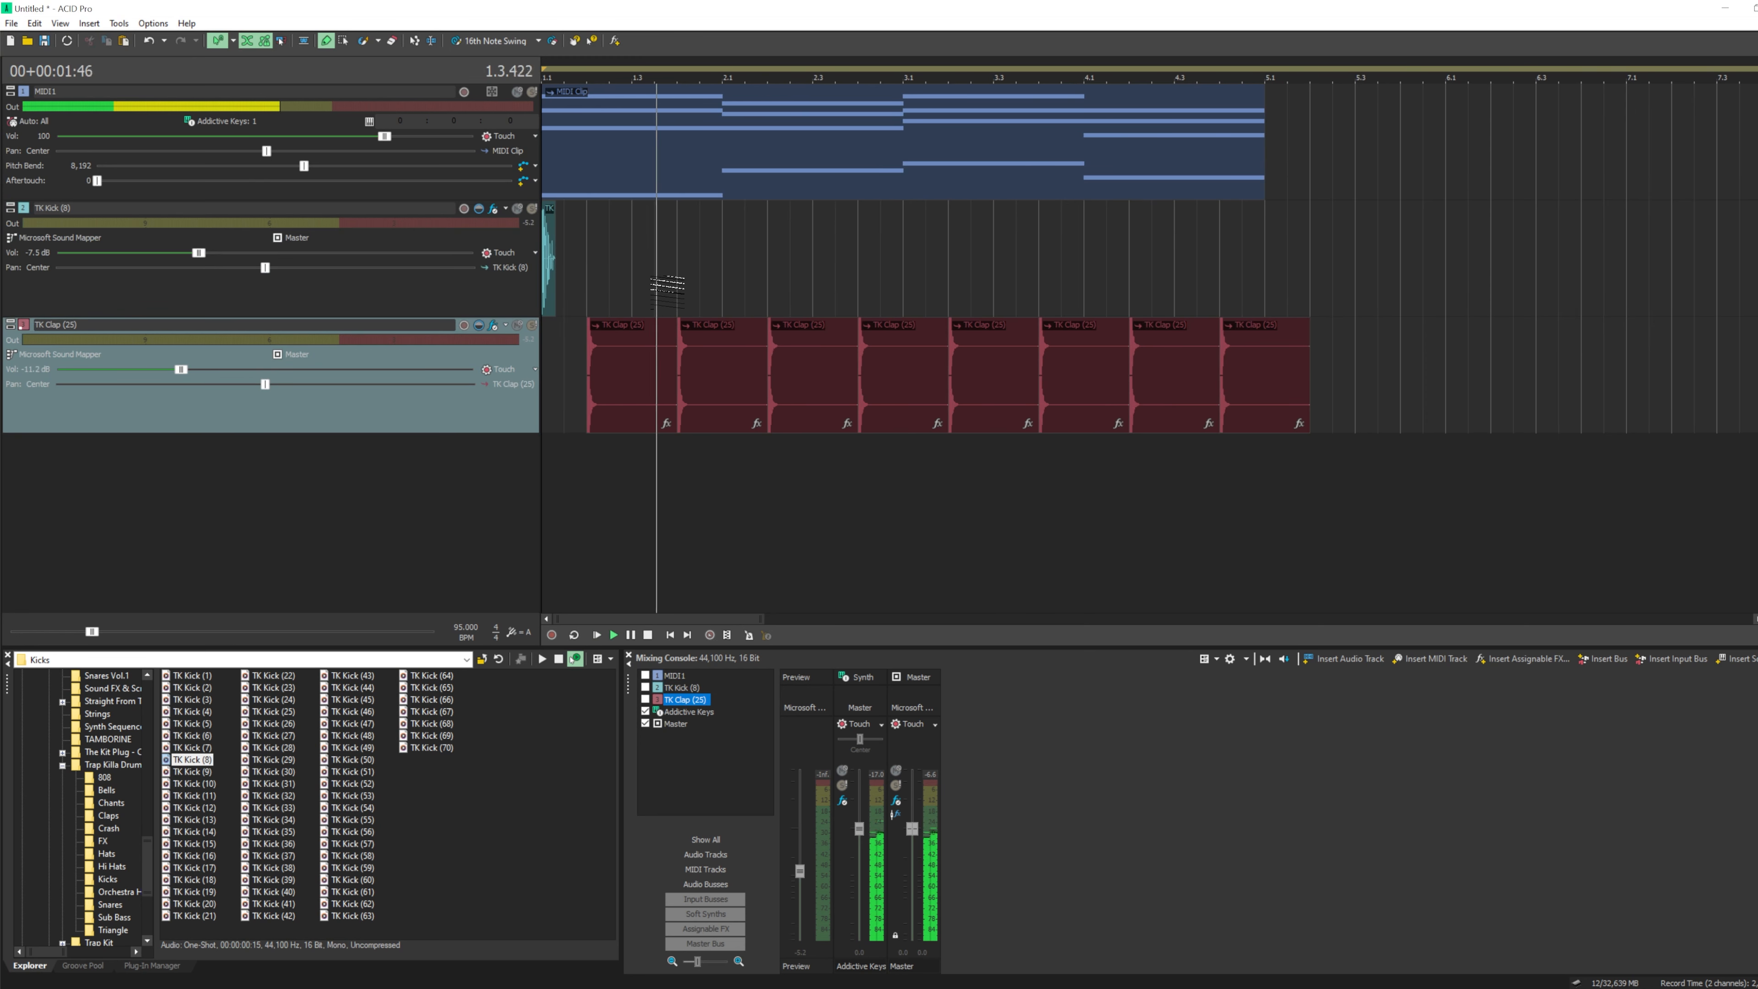
{"action": "key", "text": "space"}
{"action": "left_click", "coordinate": [655, 272]}
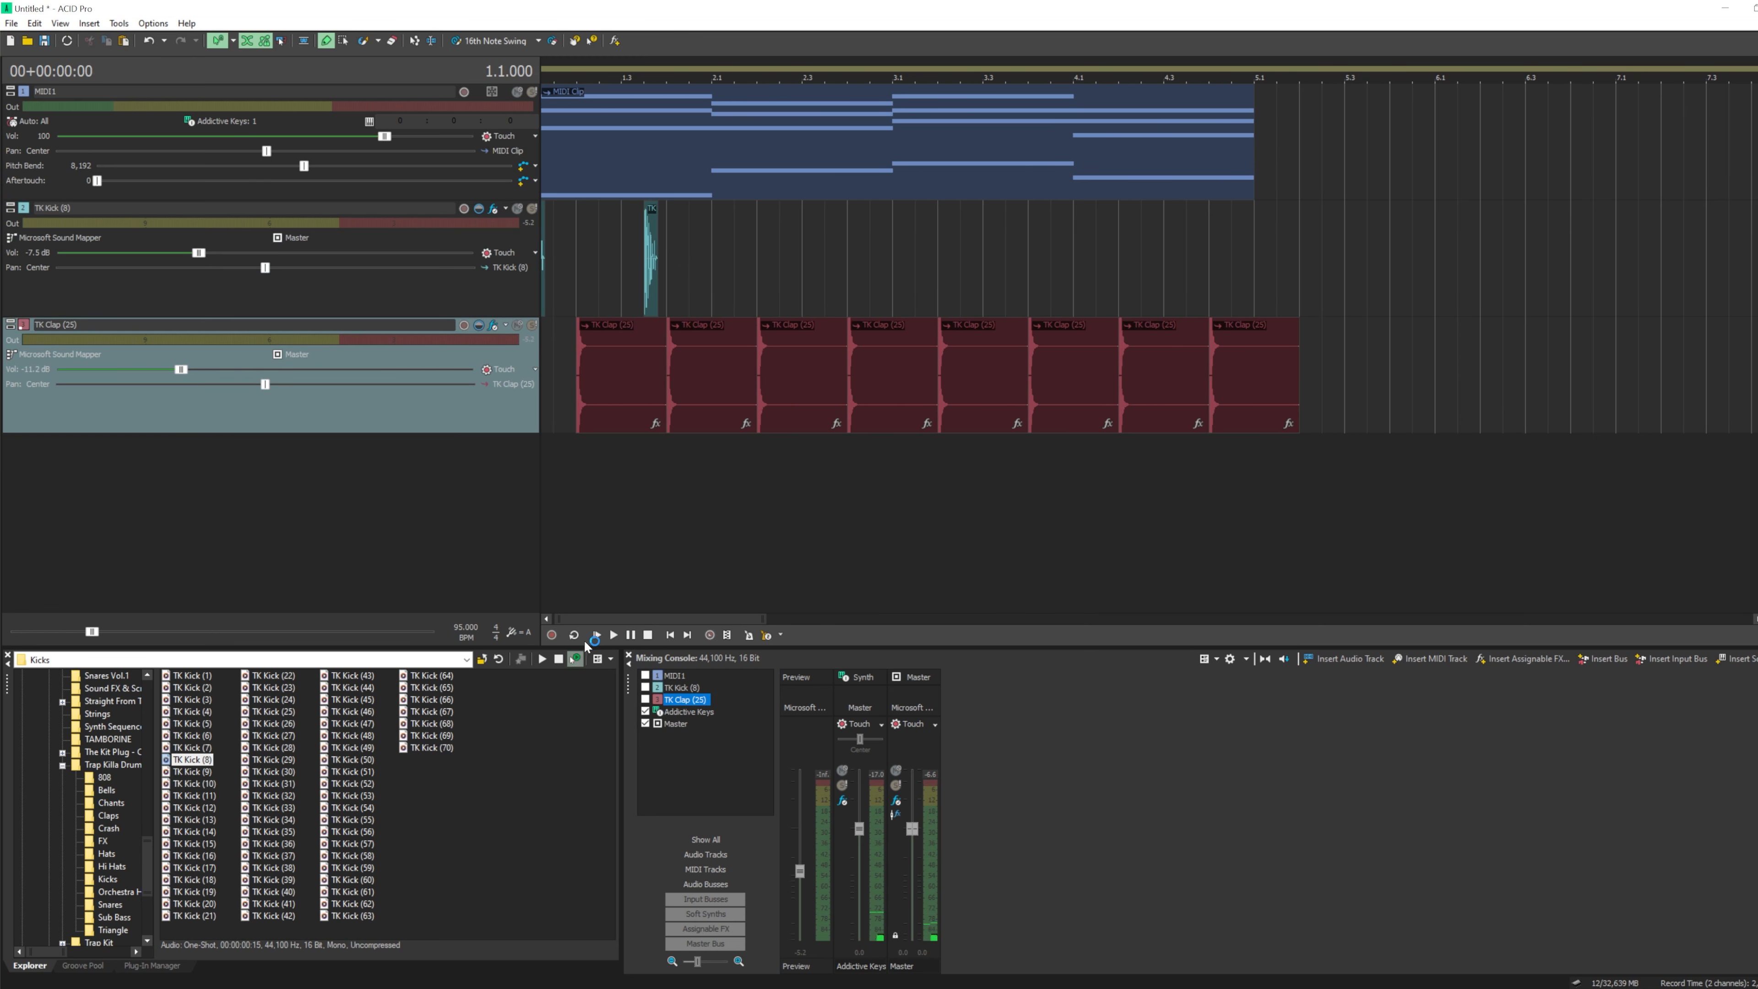
{"action": "left_click", "coordinate": [599, 642]}
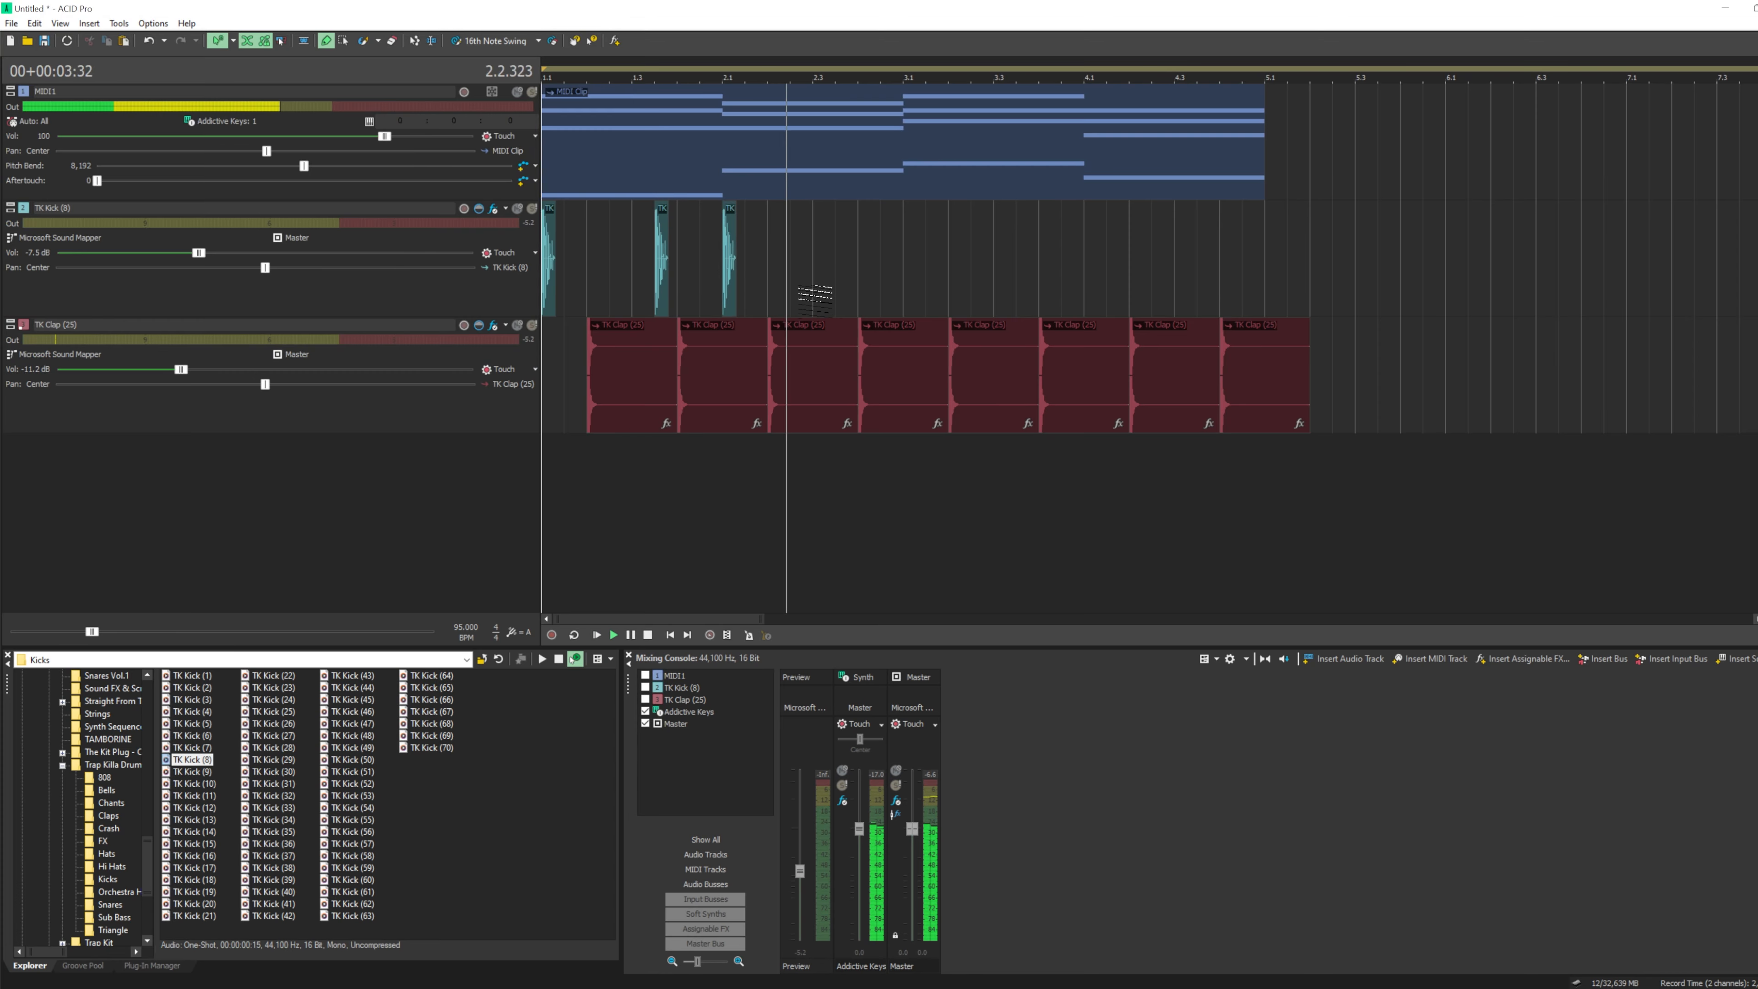
- Add a TK Kick (8) hit halfway between beats 3 and 4 of bar 2 after playing bar 2
{"action": "left_click", "coordinate": [724, 271]}
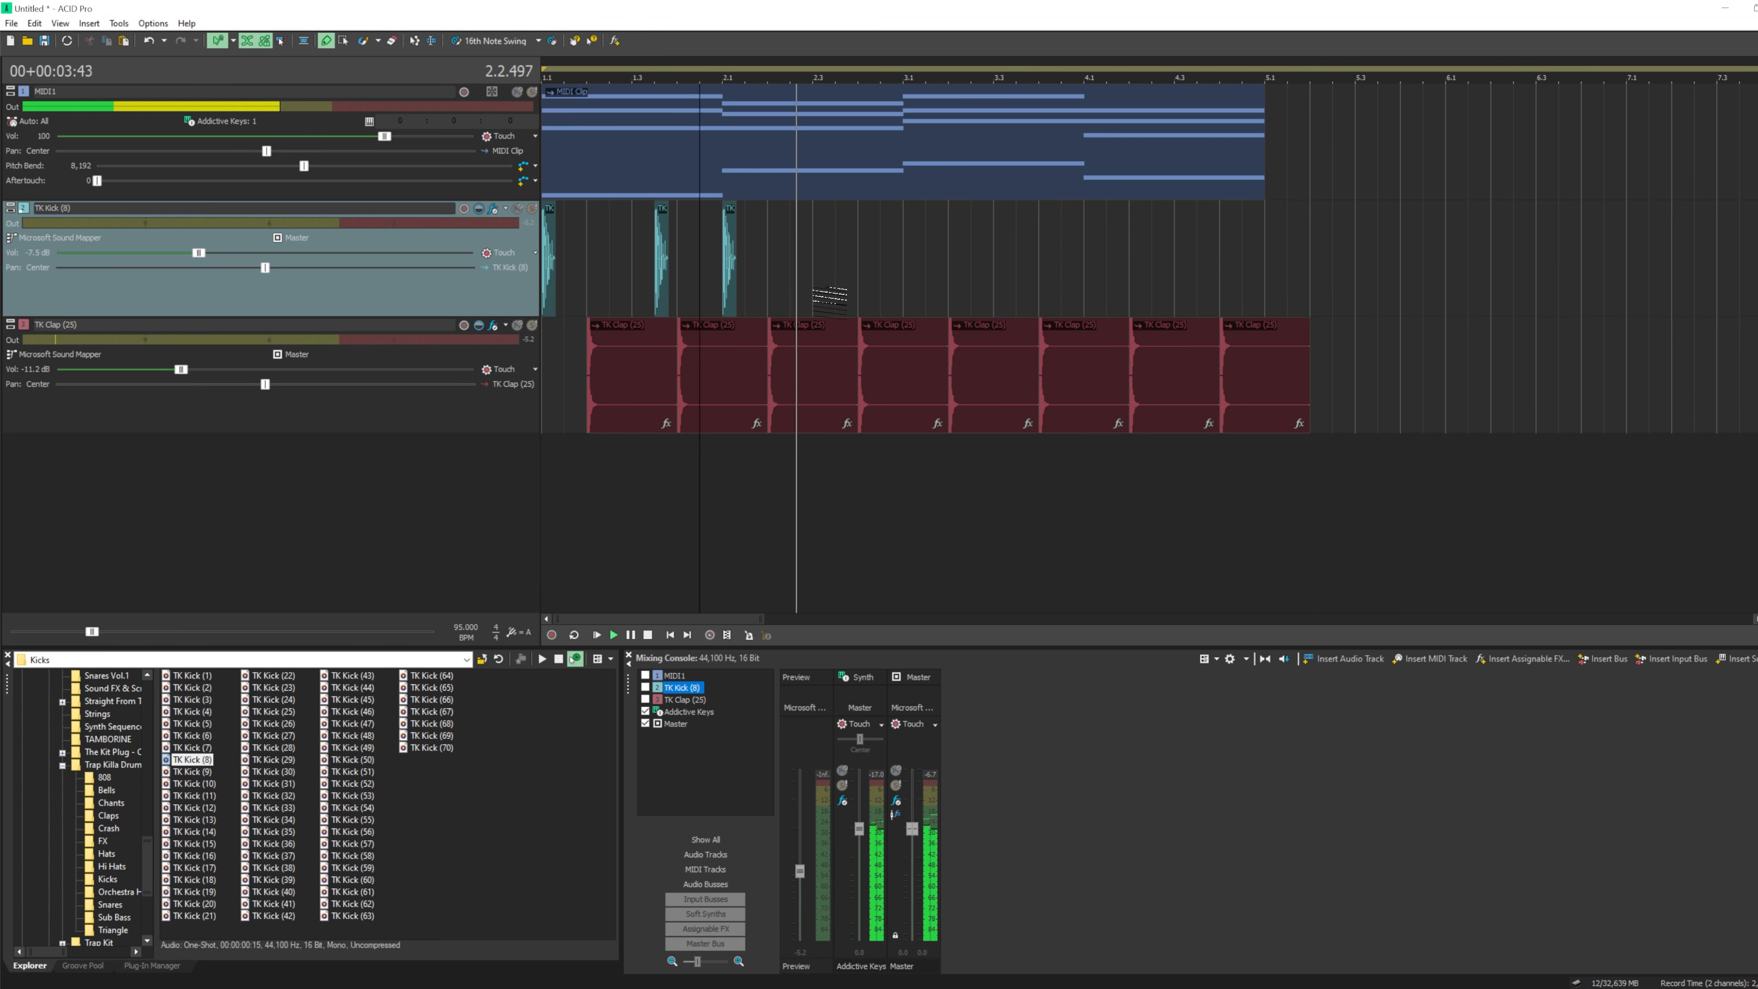
{"action": "key", "text": "space"}
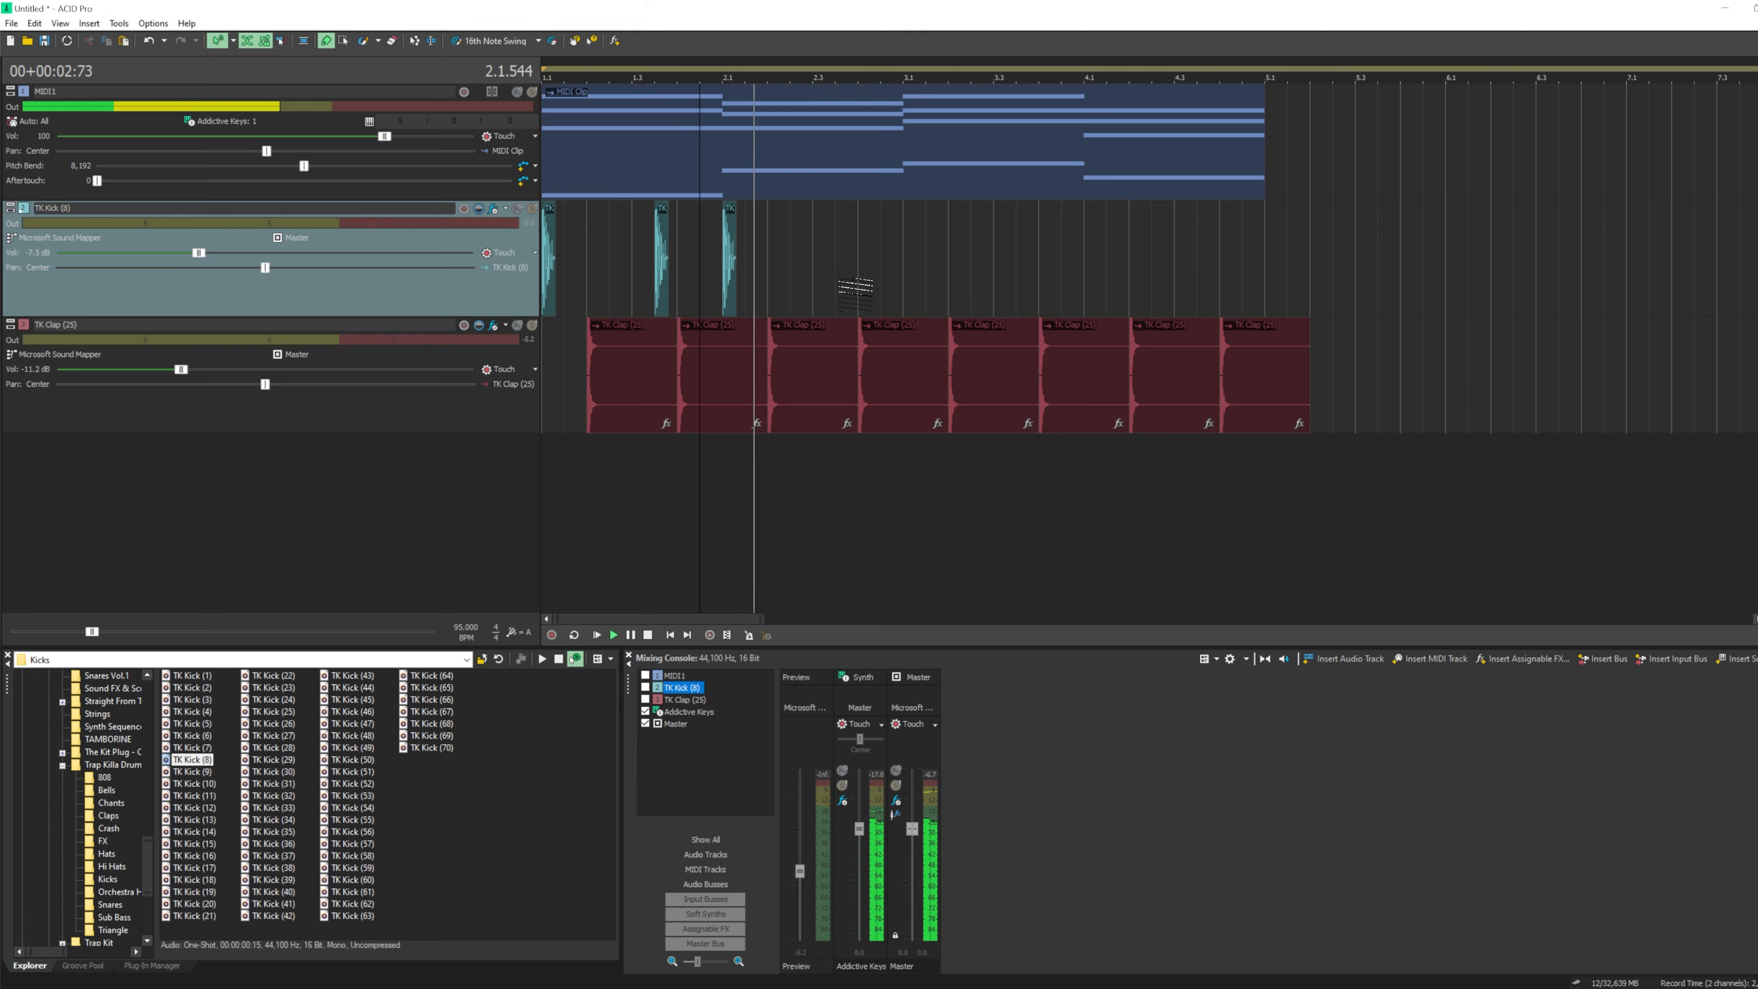
{"action": "left_click", "coordinate": [840, 281]}
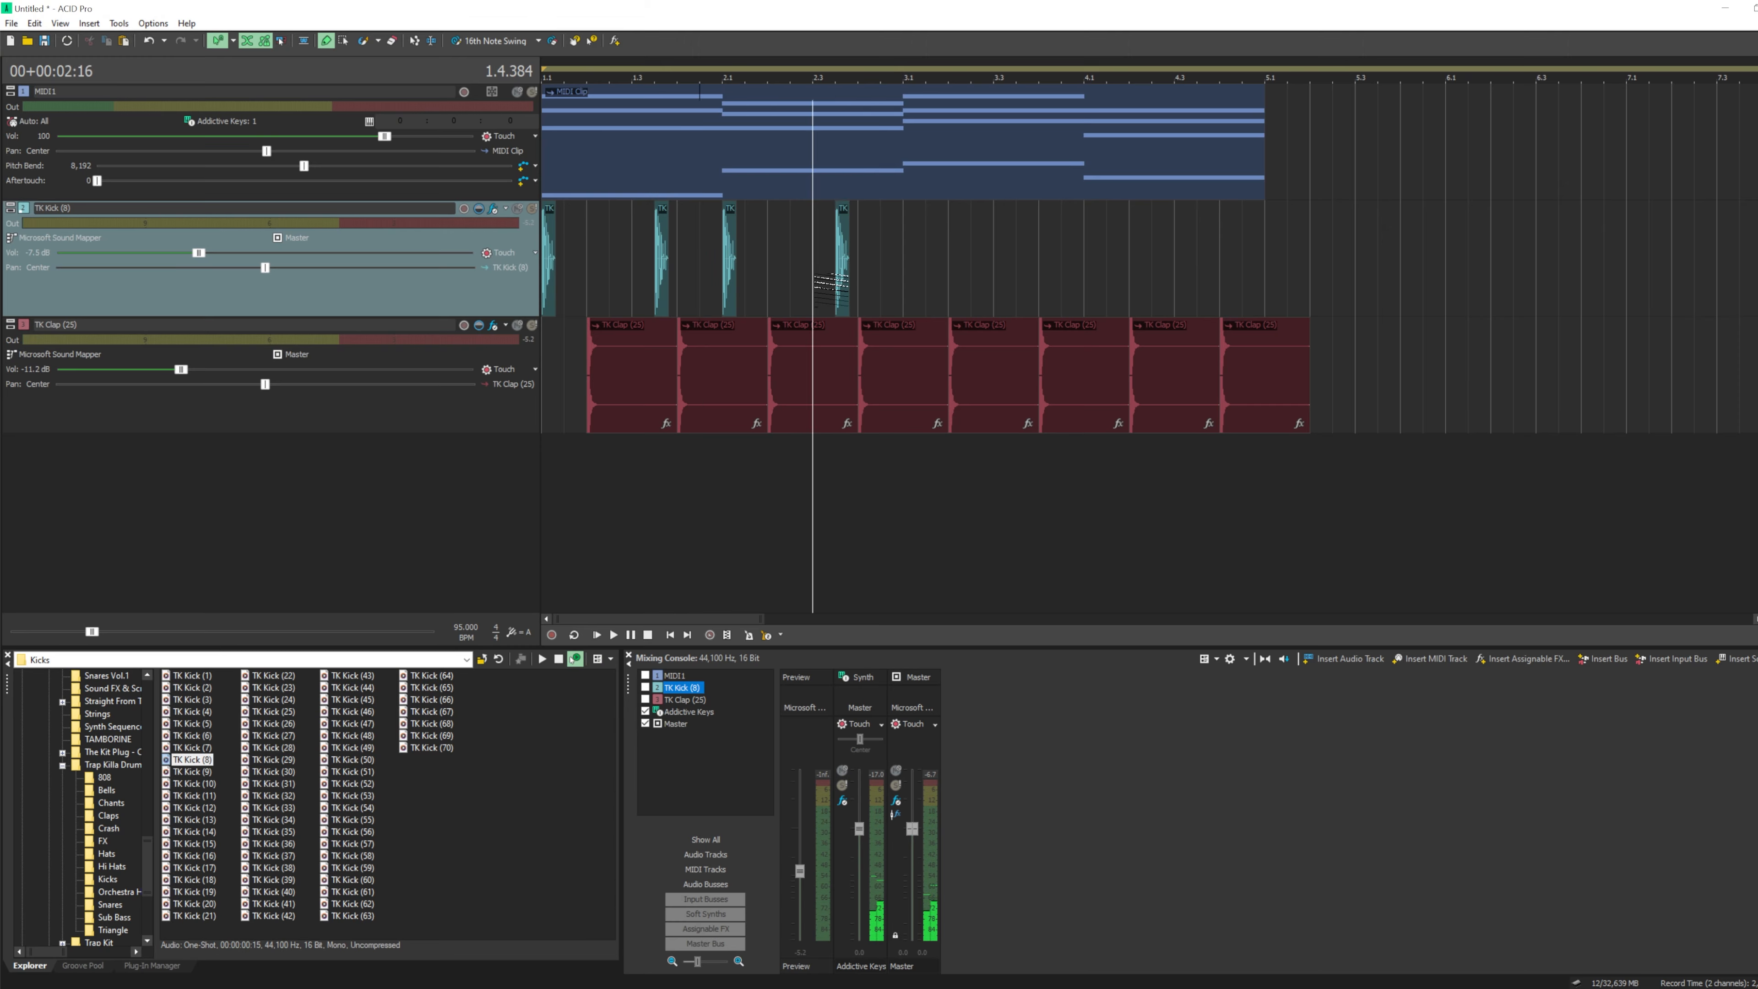
- Add kicks at the start of bar 3 and a sixteenth before beat 2 of bar 3, and play that passage
{"action": "scroll", "coordinate": [875, 303], "scroll_direction": "up", "scroll_amount": 2}
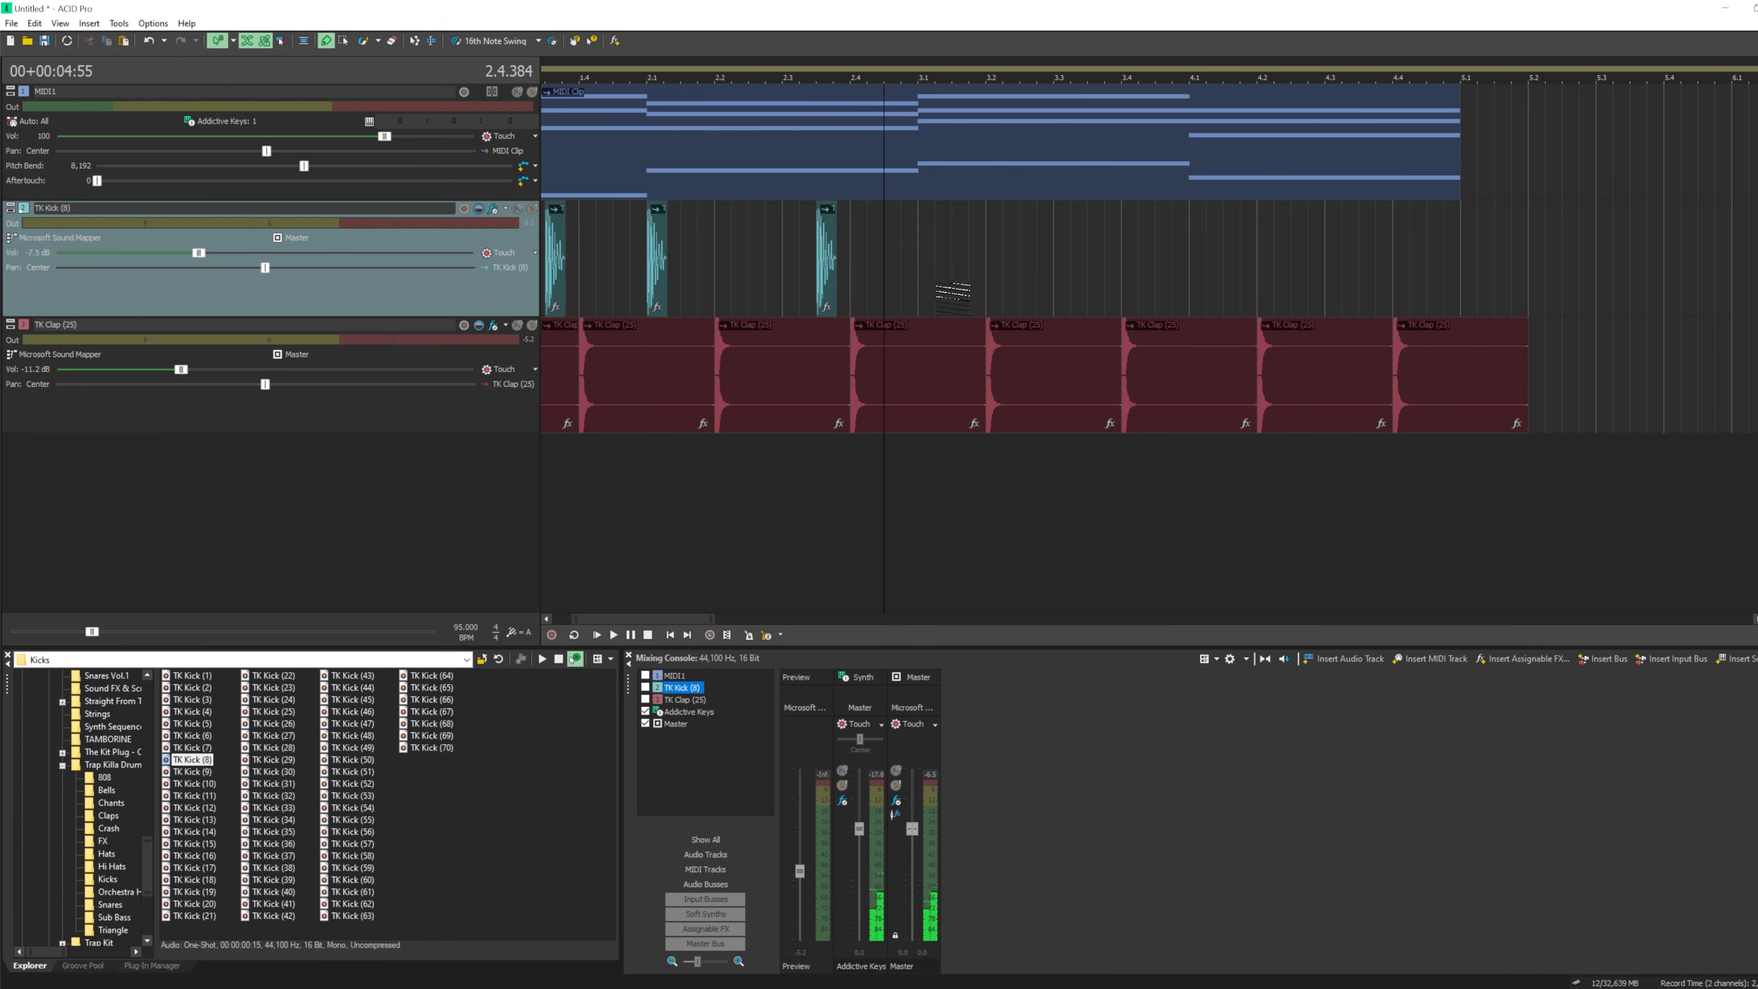
{"action": "left_click", "coordinate": [979, 298]}
{"action": "left_click", "coordinate": [858, 264]}
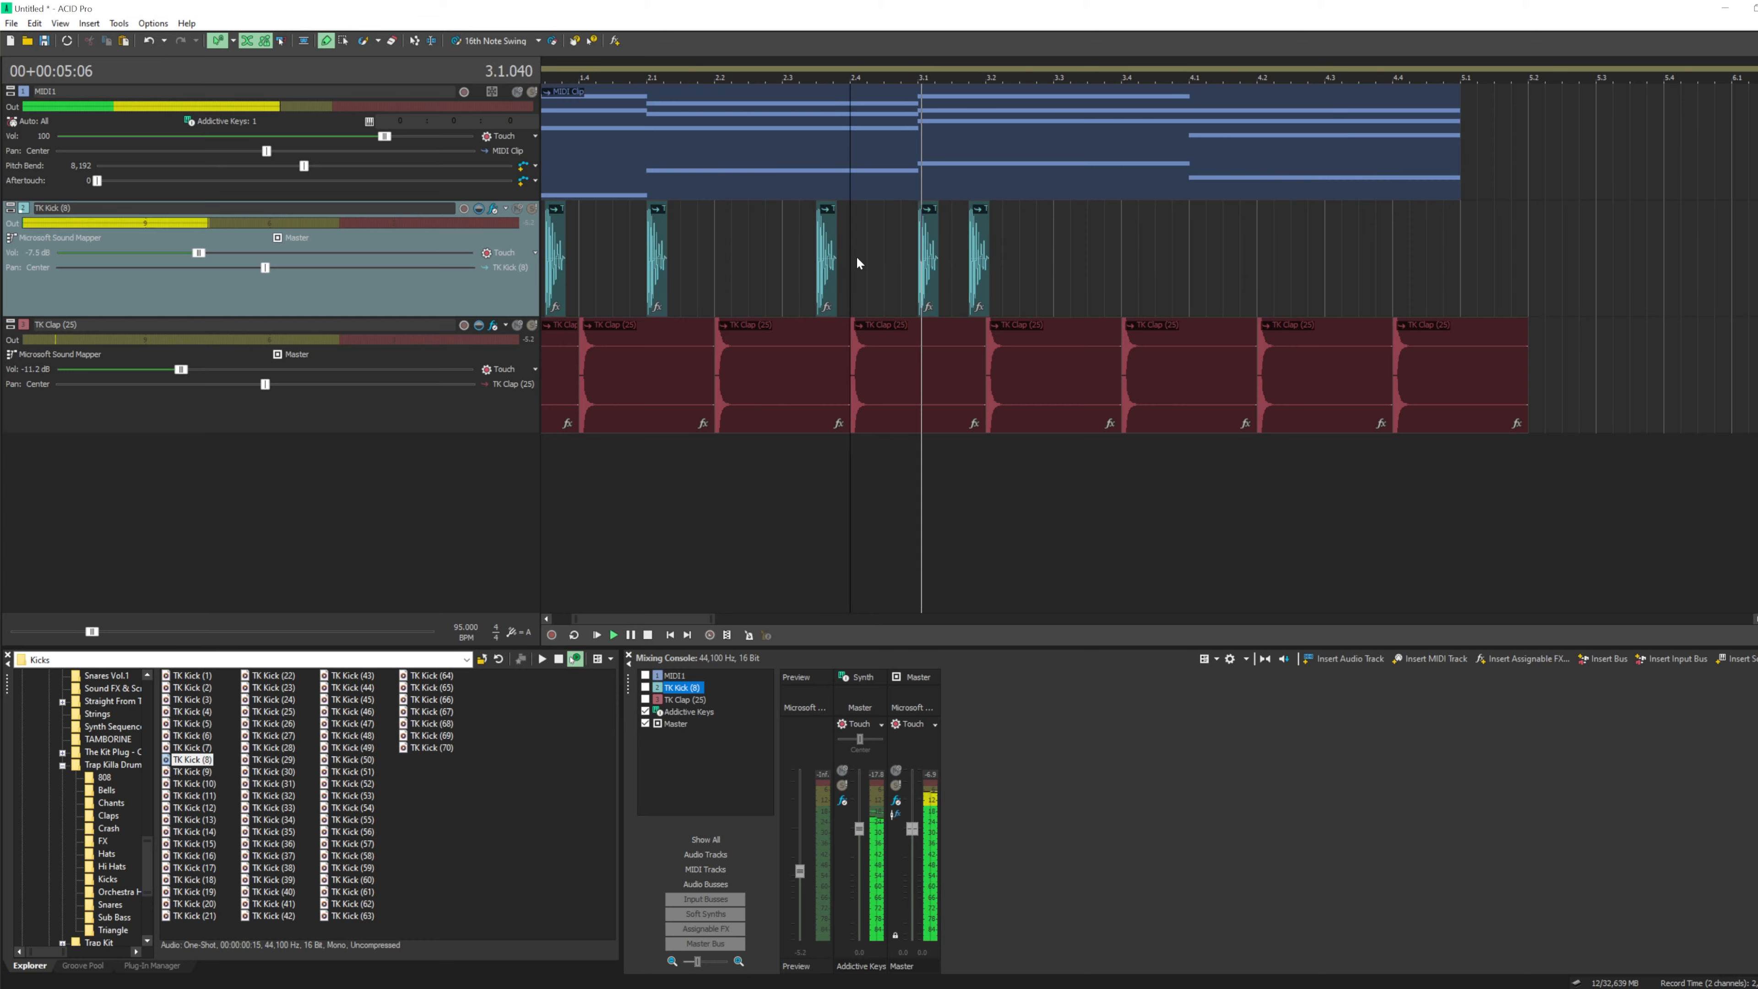
{"action": "key", "text": "space"}
- Place a kick in bar 3 and move it to halfway between beats 3 and 4, then play it back
{"action": "left_click", "coordinate": [1082, 297]}
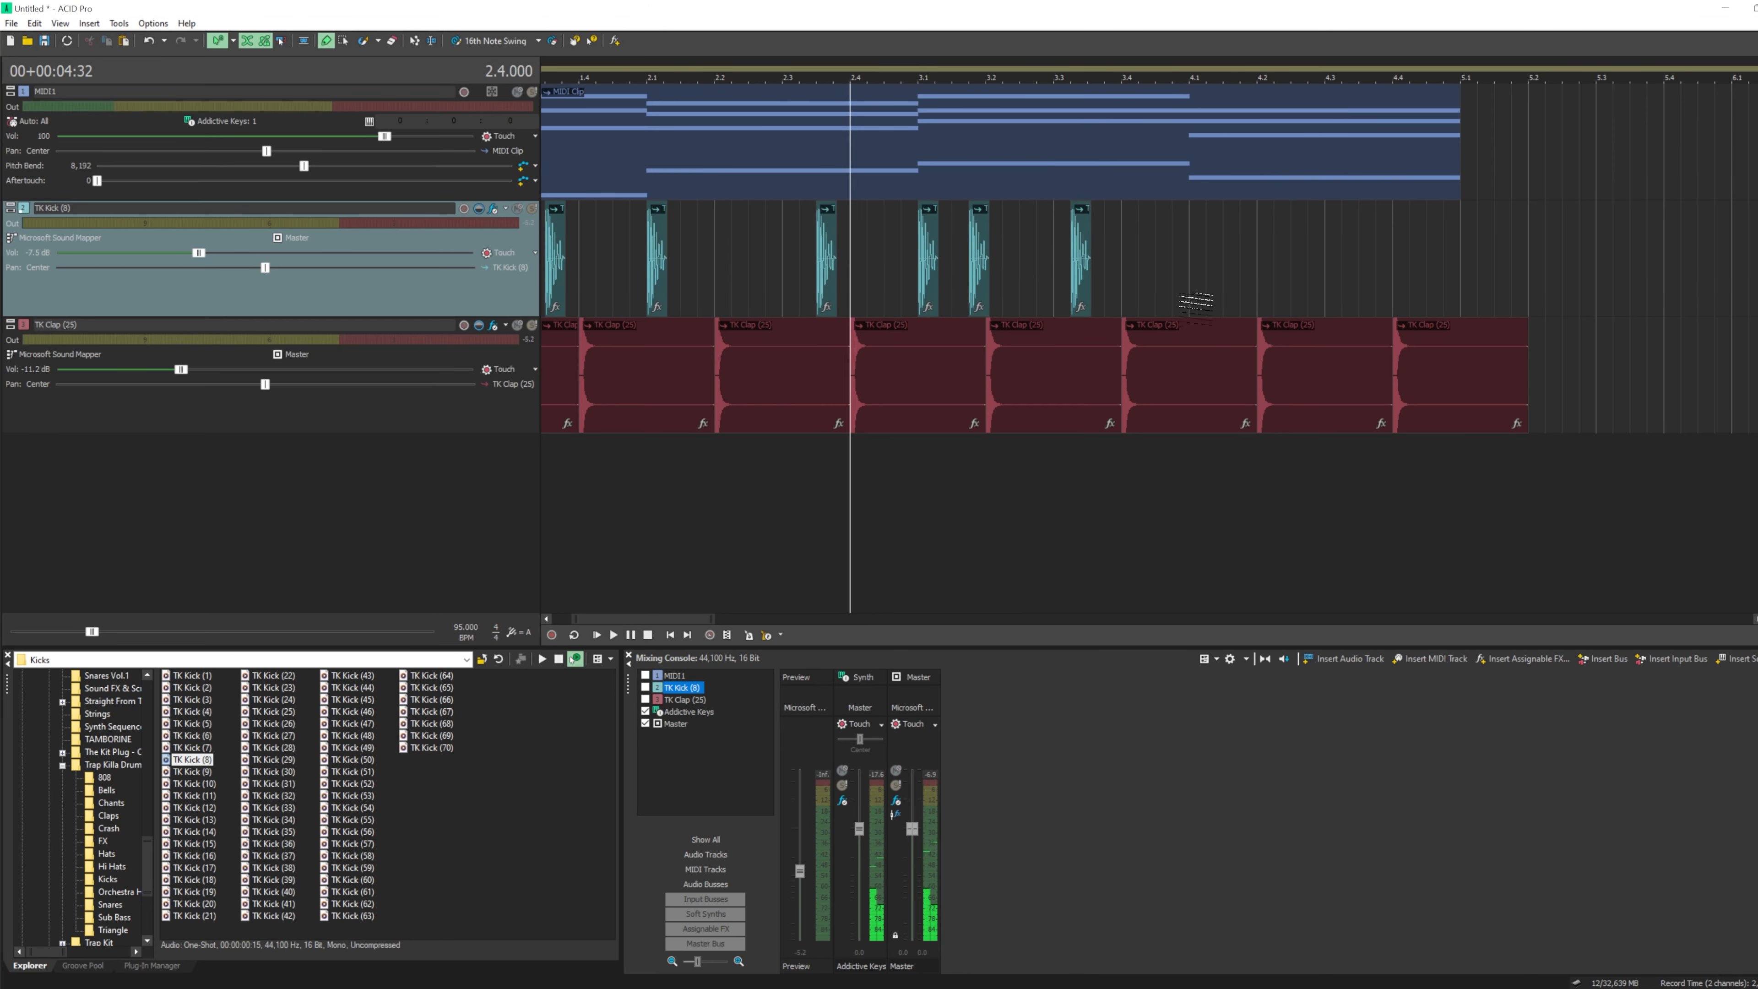
{"action": "left_click_drag", "start_coordinate": [1091, 268], "coordinate": [1108, 269]}
{"action": "key", "text": "space"}
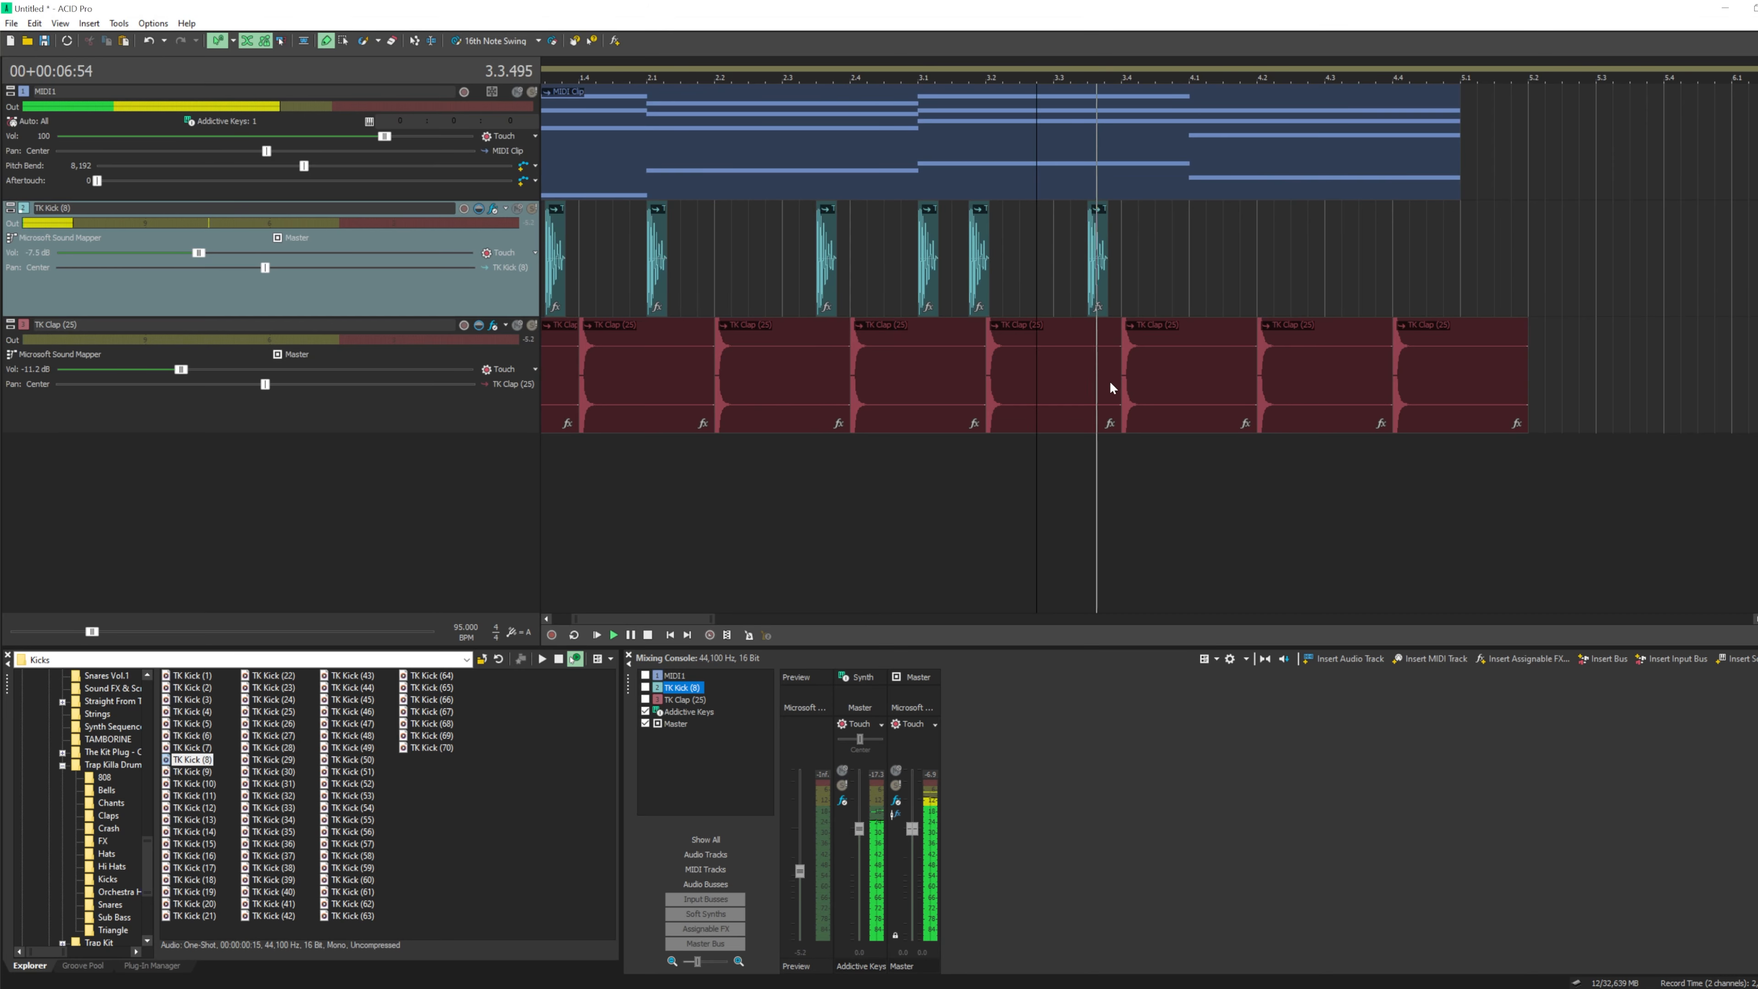
- Add a kick at the start of bar 4 and play the transition from bar 3 into bar 4
{"action": "left_click", "coordinate": [1205, 267]}
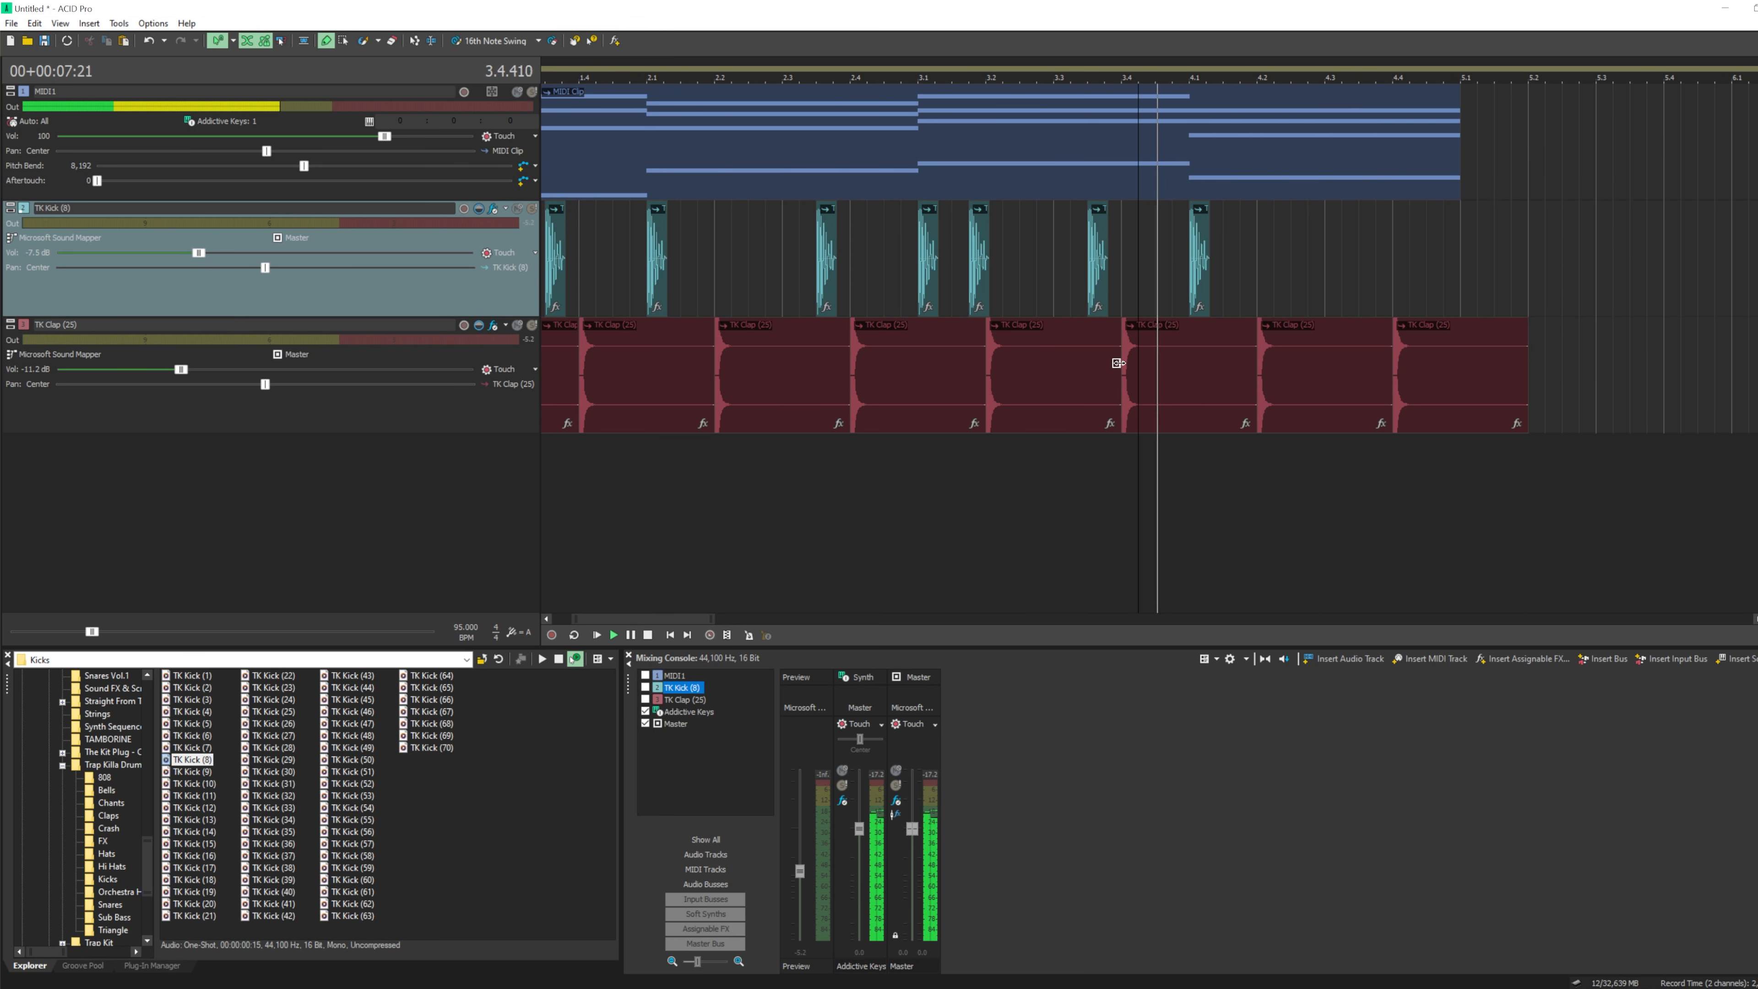
{"action": "key", "text": "space"}
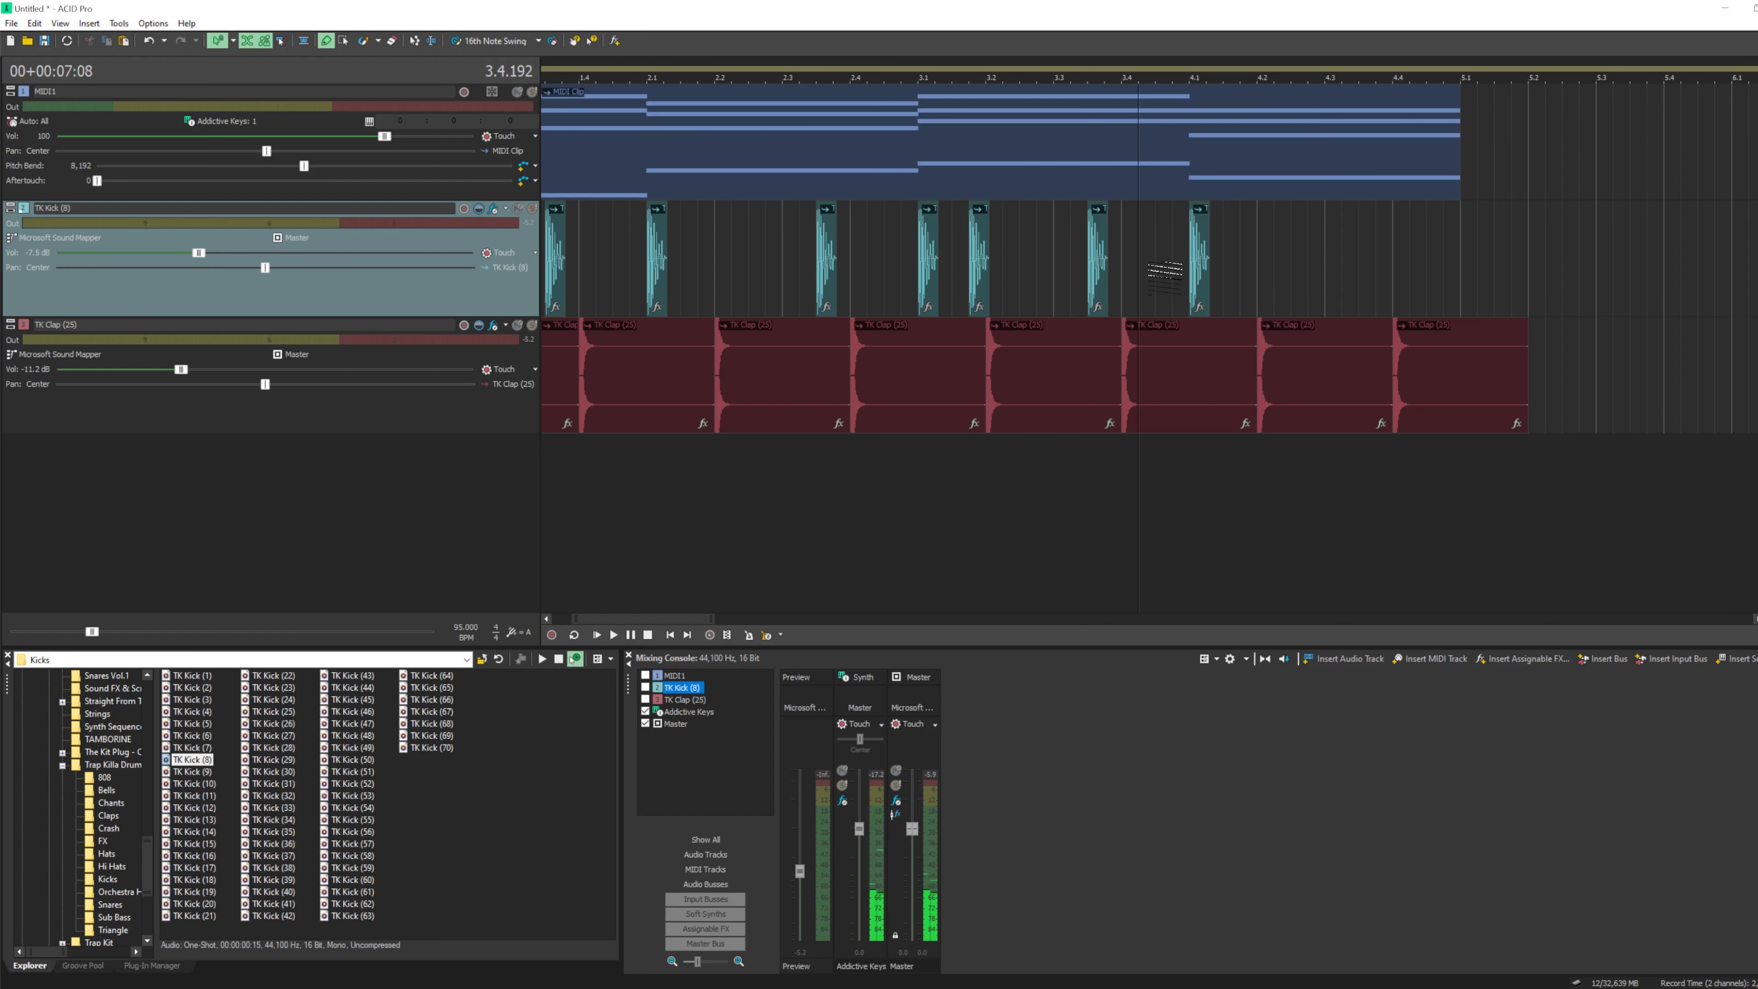
{"action": "key", "text": "space"}
{"action": "key", "text": "space"}
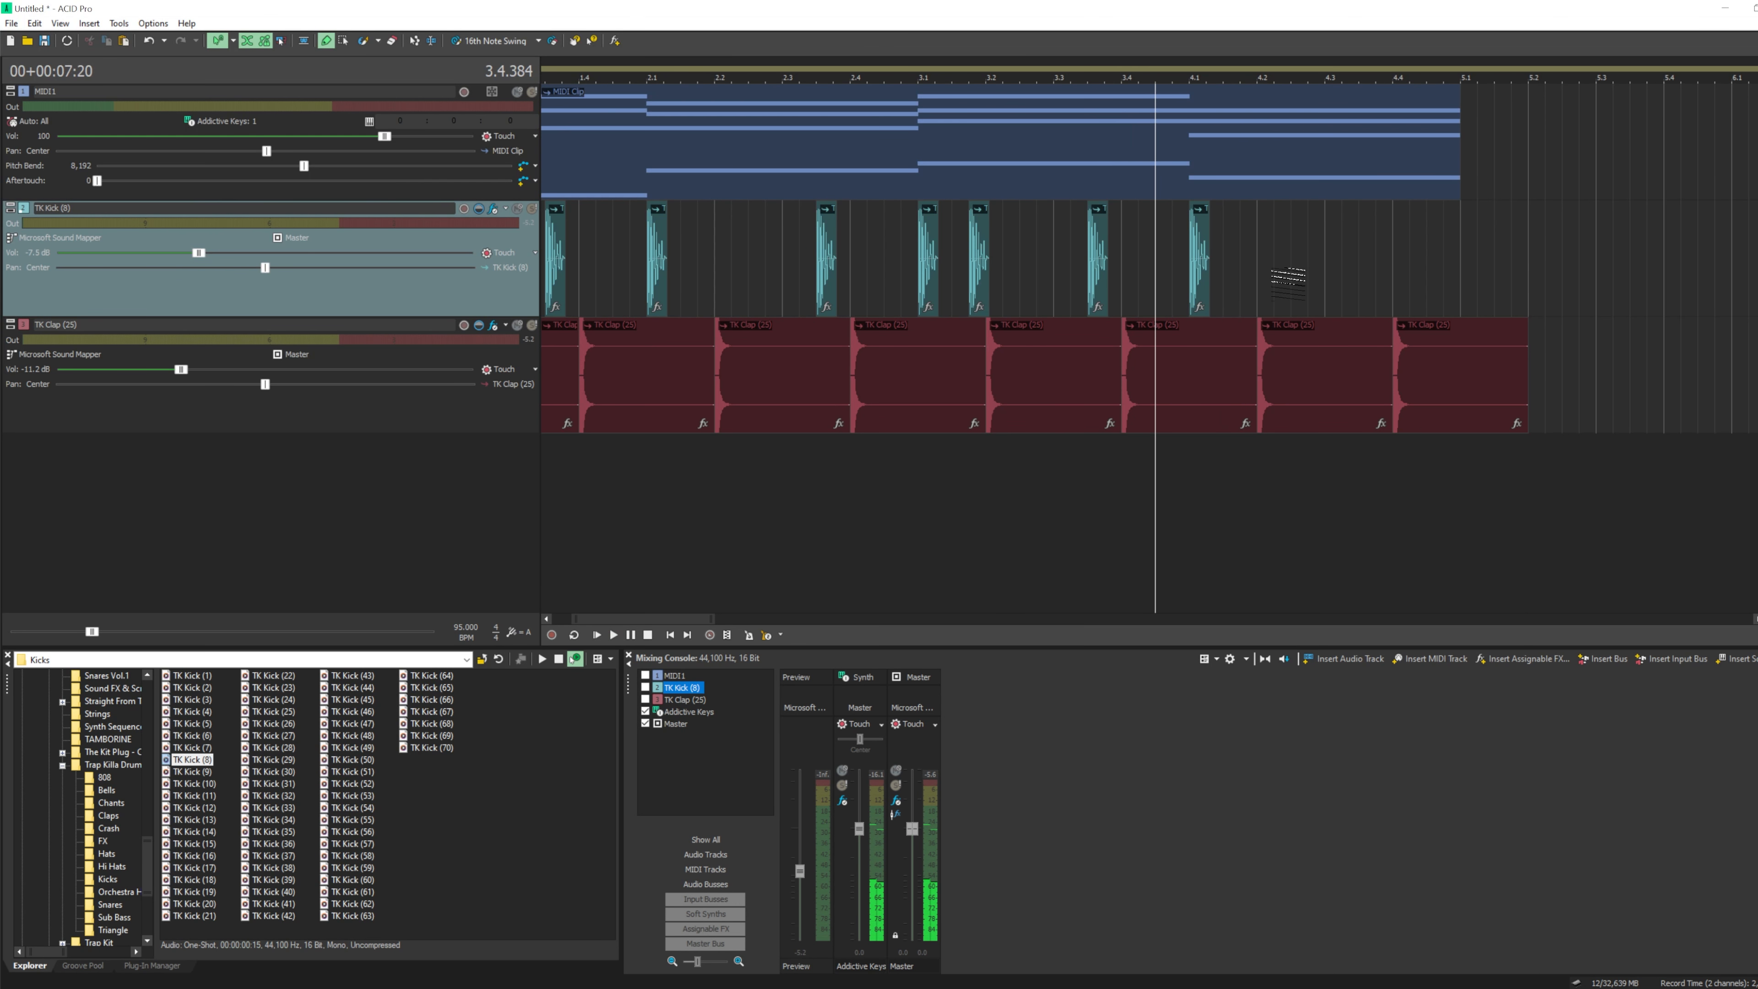
{"action": "left_click", "coordinate": [1203, 274]}
{"action": "key", "text": "space"}
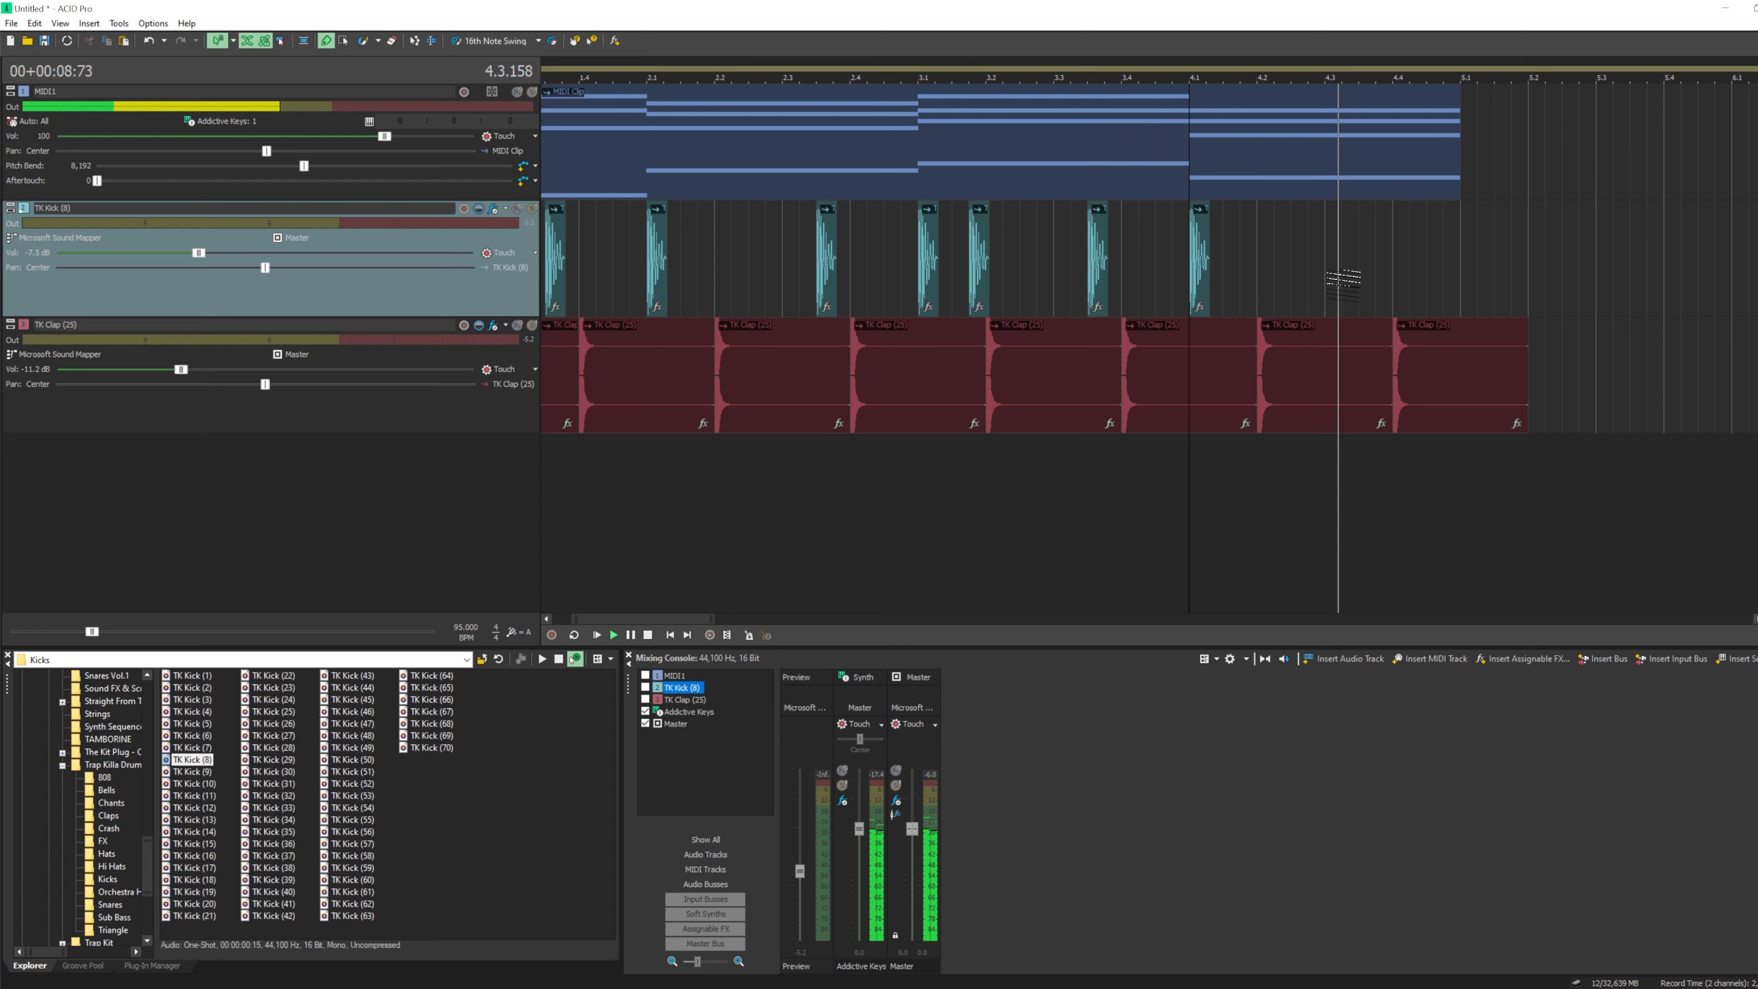
- Add bar 4 kicks halfway between beats 3 and 4 and a sixteenth after beat 4
{"action": "key", "text": "space"}
{"action": "left_click", "coordinate": [1339, 259]}
{"action": "left_click", "coordinate": [1316, 268]}
{"action": "key", "text": "space"}
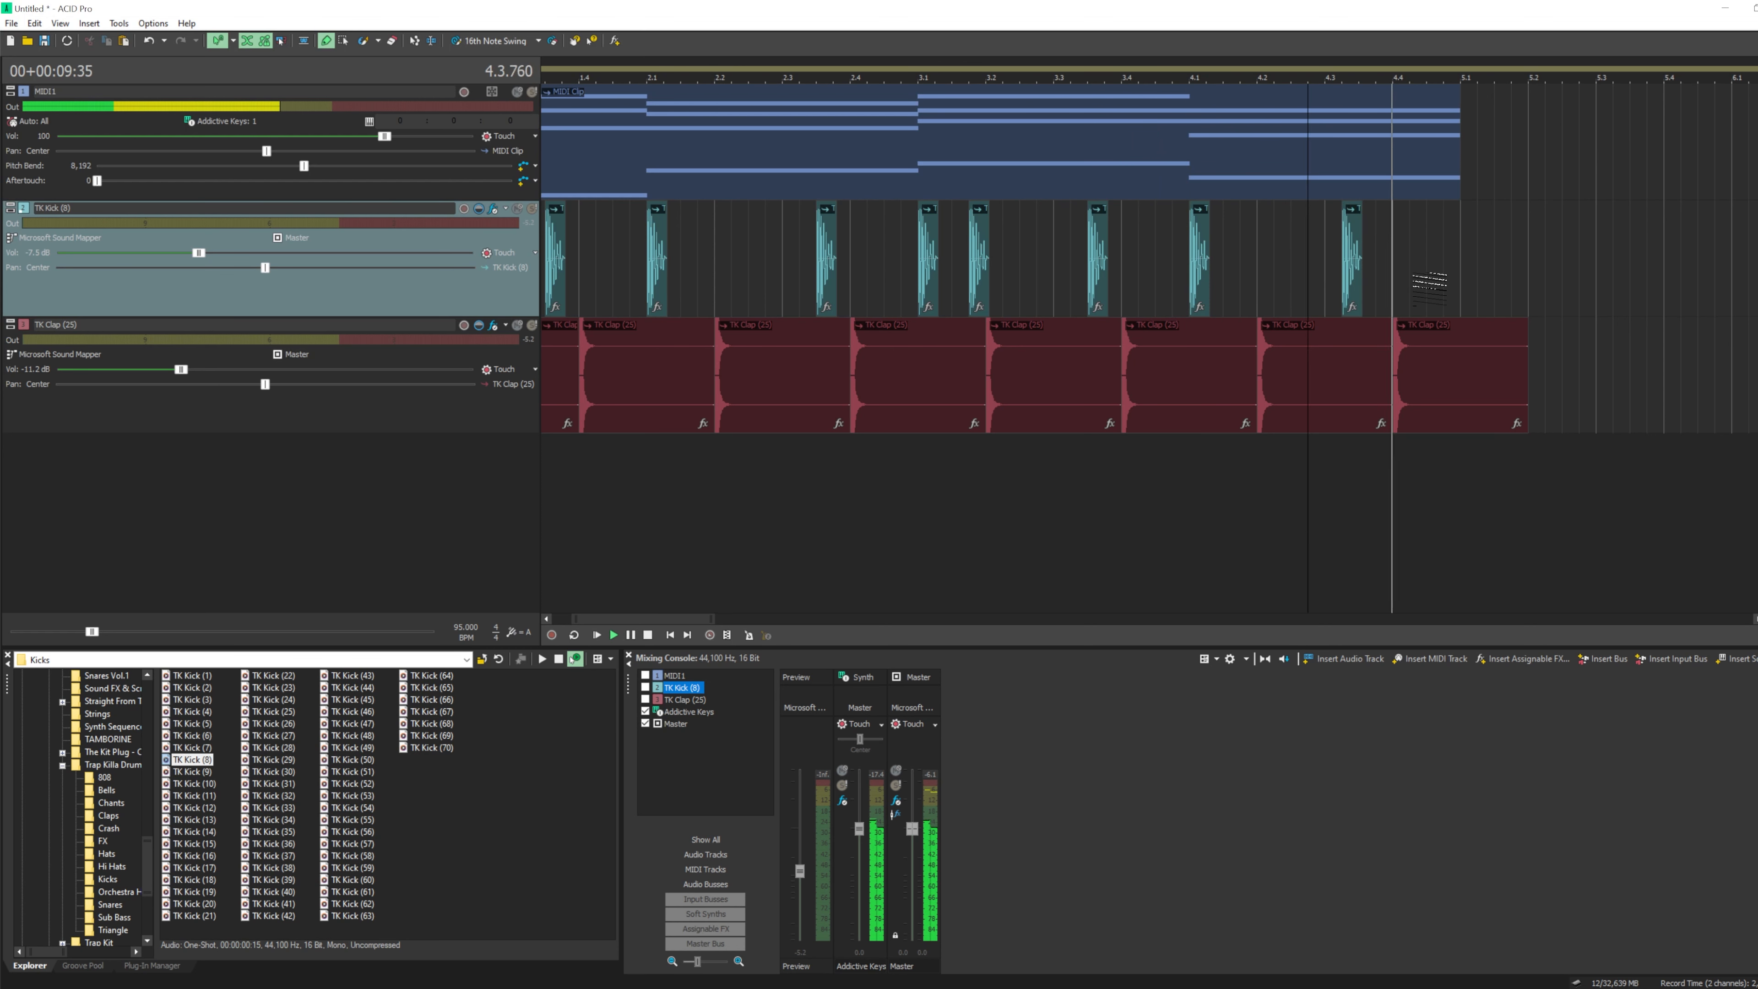
{"action": "key", "text": "space"}
{"action": "left_click", "coordinate": [1356, 286]}
{"action": "left_click_drag", "start_coordinate": [1355, 285], "coordinate": [1373, 286]}
{"action": "left_click", "coordinate": [1422, 282]}
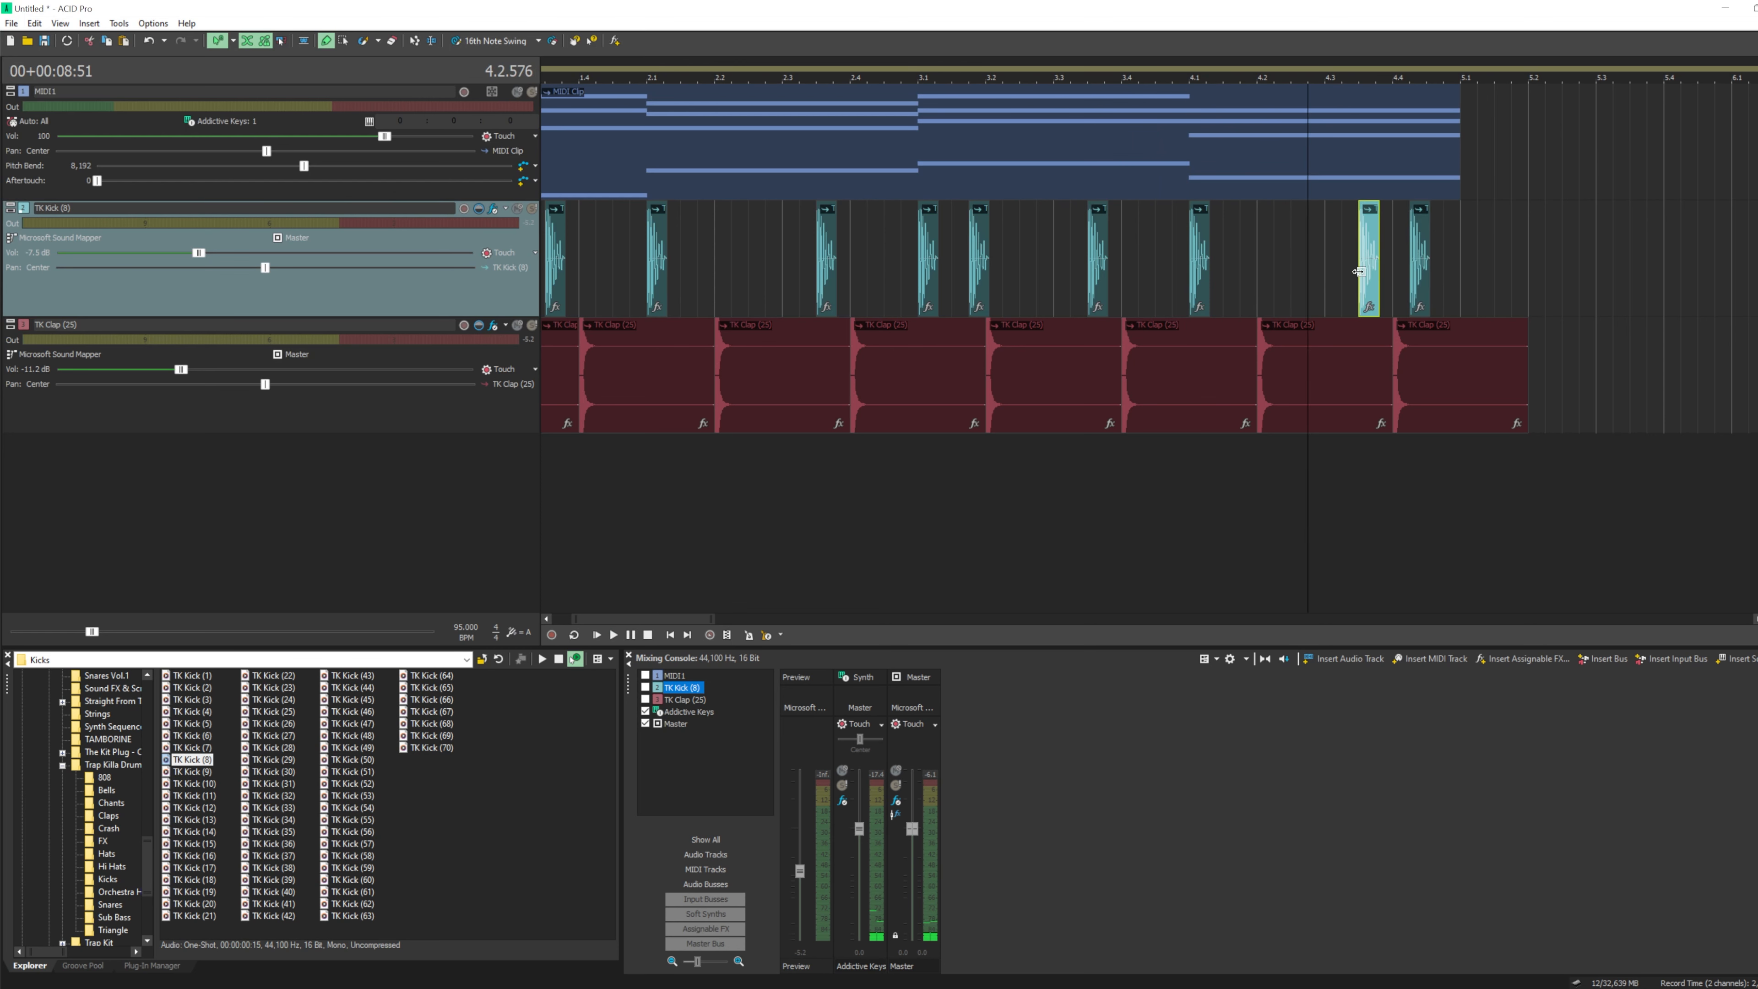
- Split the last clap event at the end of bar 4 and delete the part beyond it
{"action": "left_click", "coordinate": [1290, 262]}
{"action": "key", "text": "space"}
{"action": "left_click", "coordinate": [1458, 342]}
{"action": "key", "text": "s"}
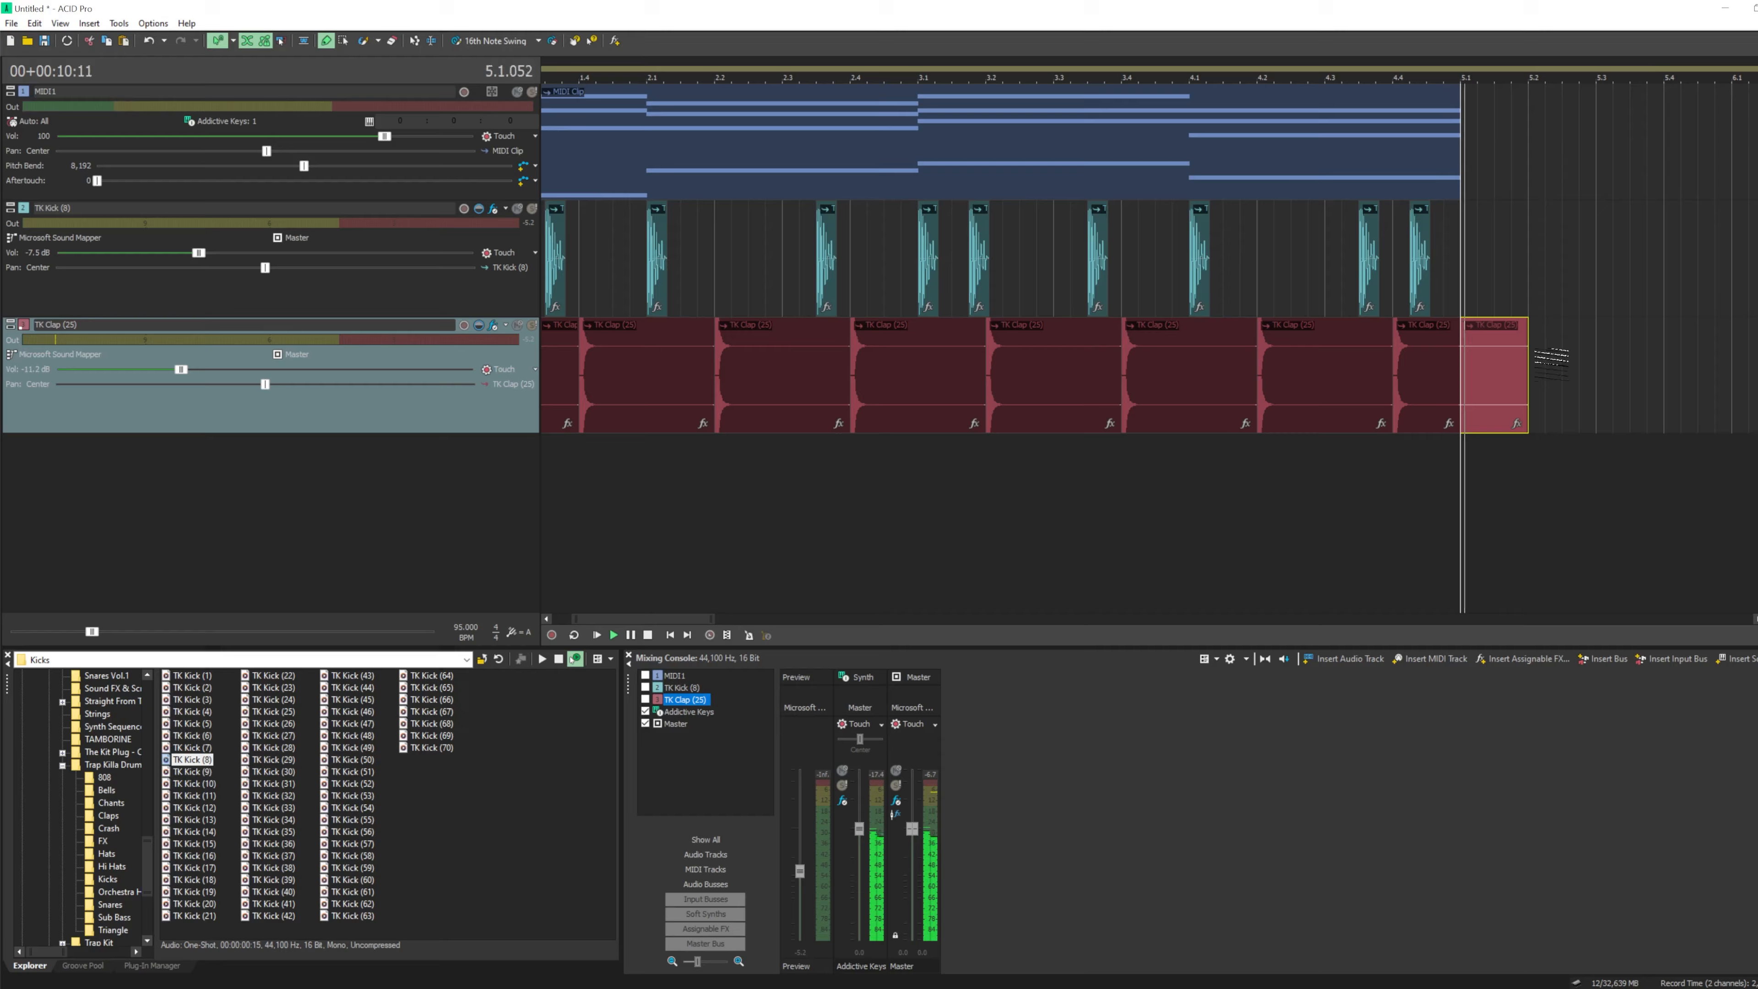
{"action": "key", "text": "Delete"}
{"action": "key", "text": "space"}
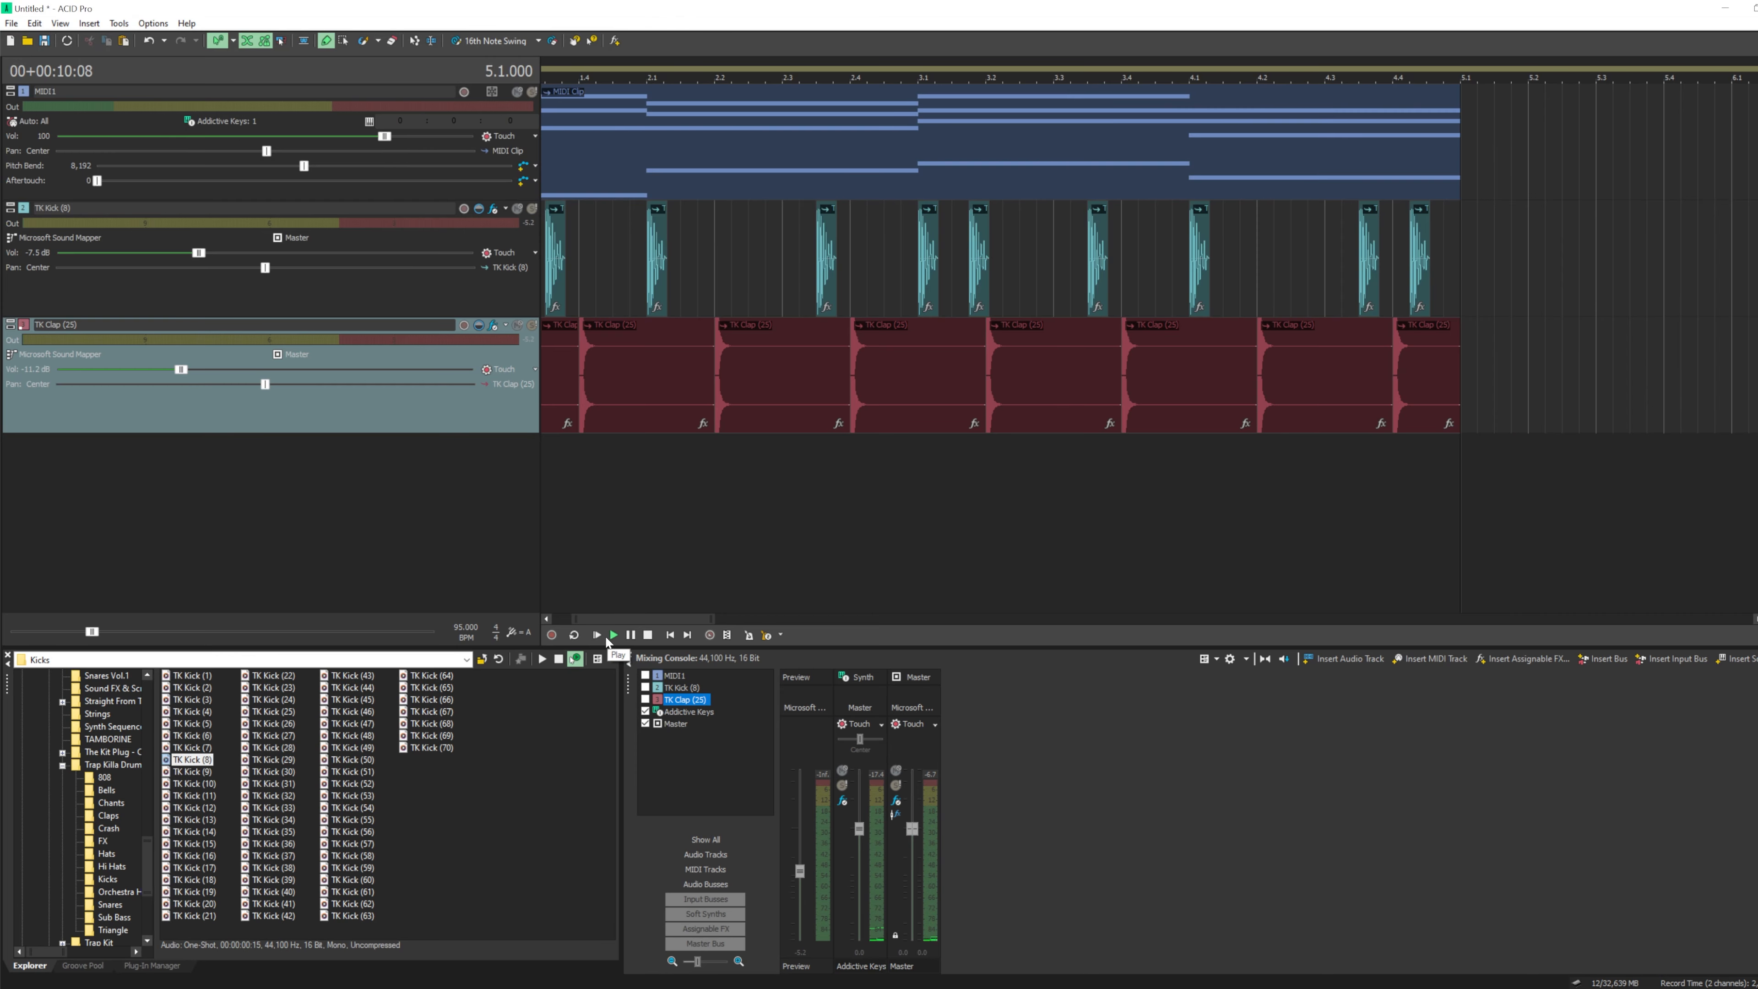
- Set the loop region to the four-bar MIDI clip and start looped playback from the beginning
{"action": "left_click", "coordinate": [612, 635]}
{"action": "left_click", "coordinate": [1060, 137]}
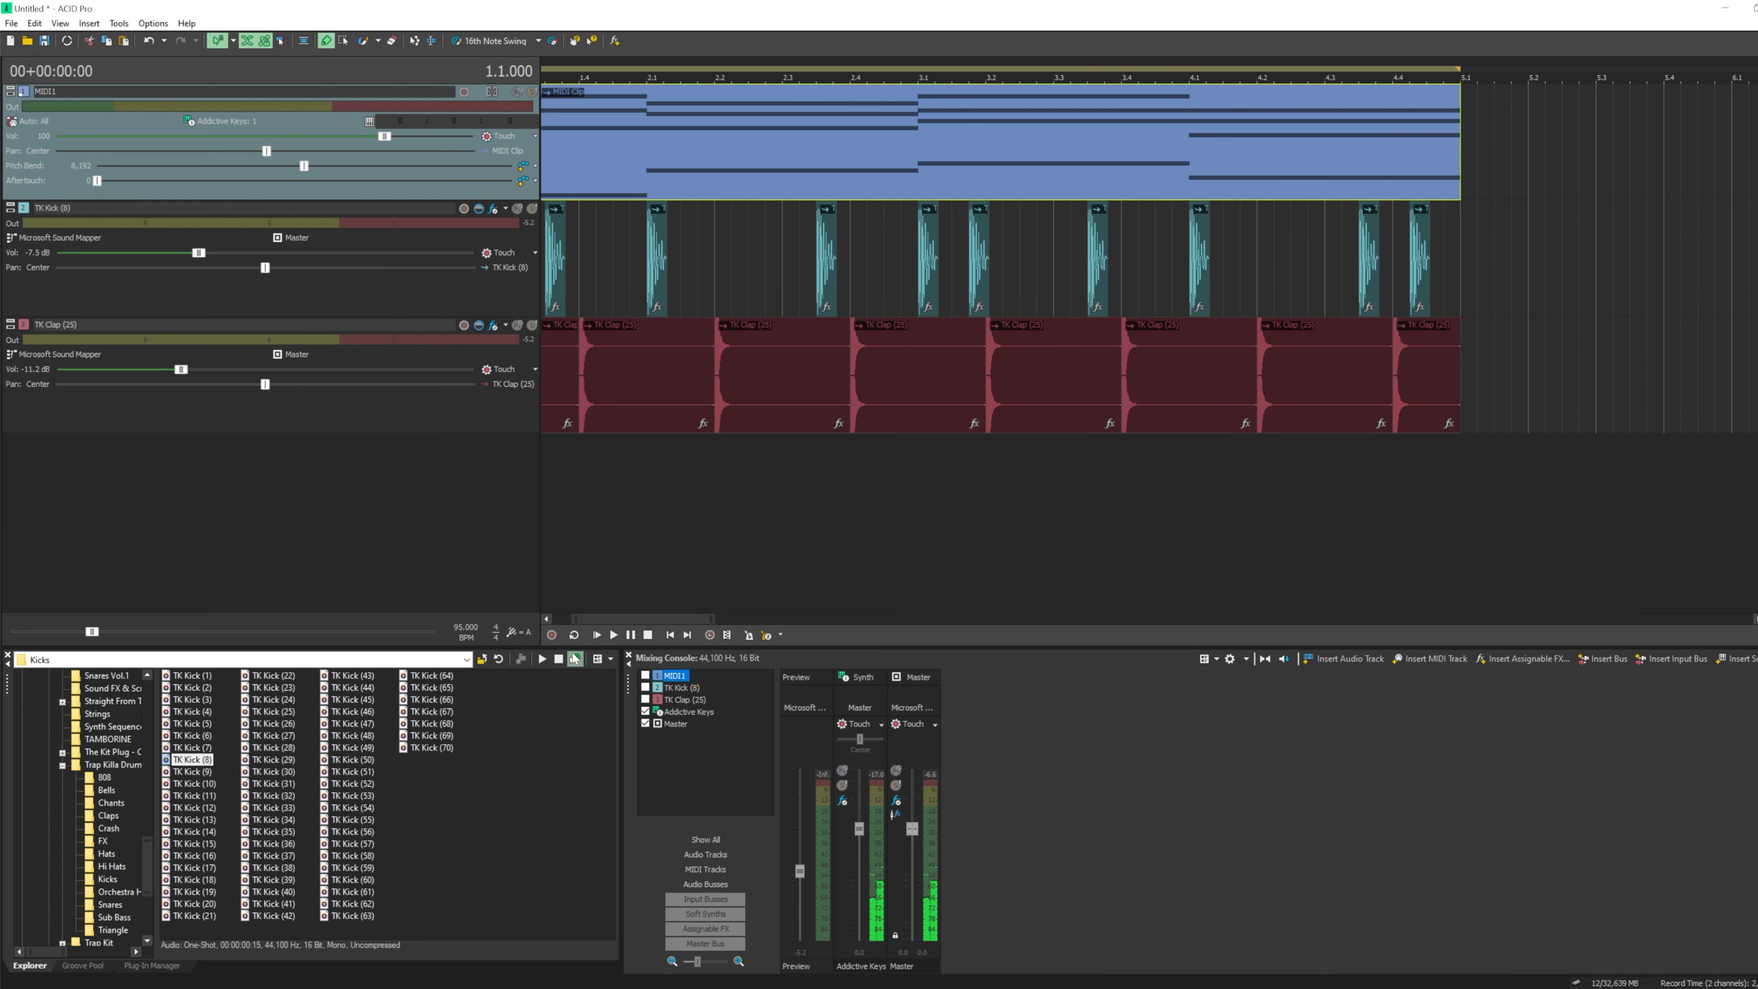
{"action": "left_click", "coordinate": [612, 635]}
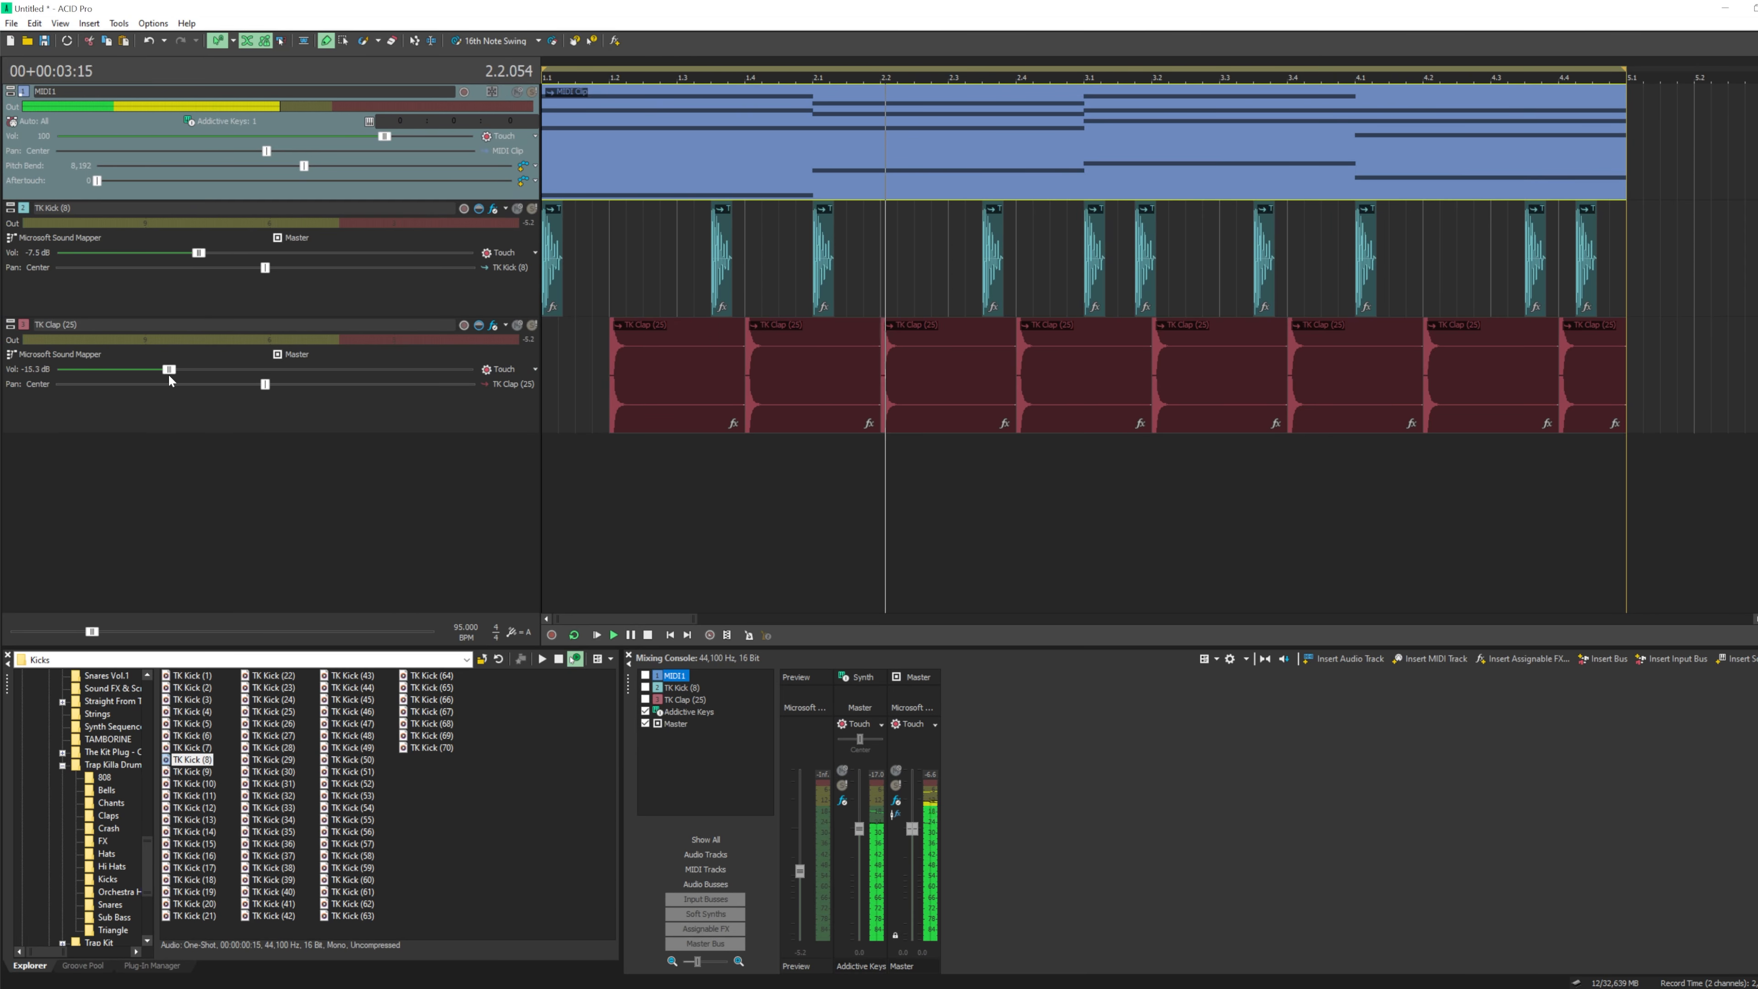
- Set the clap track's volume to -13.1 dB and the kick track's to -11.0 dB during loop playback, then stop
{"action": "left_click_drag", "start_coordinate": [167, 376], "coordinate": [174, 377]}
{"action": "left_click_drag", "start_coordinate": [192, 255], "coordinate": [177, 259]}
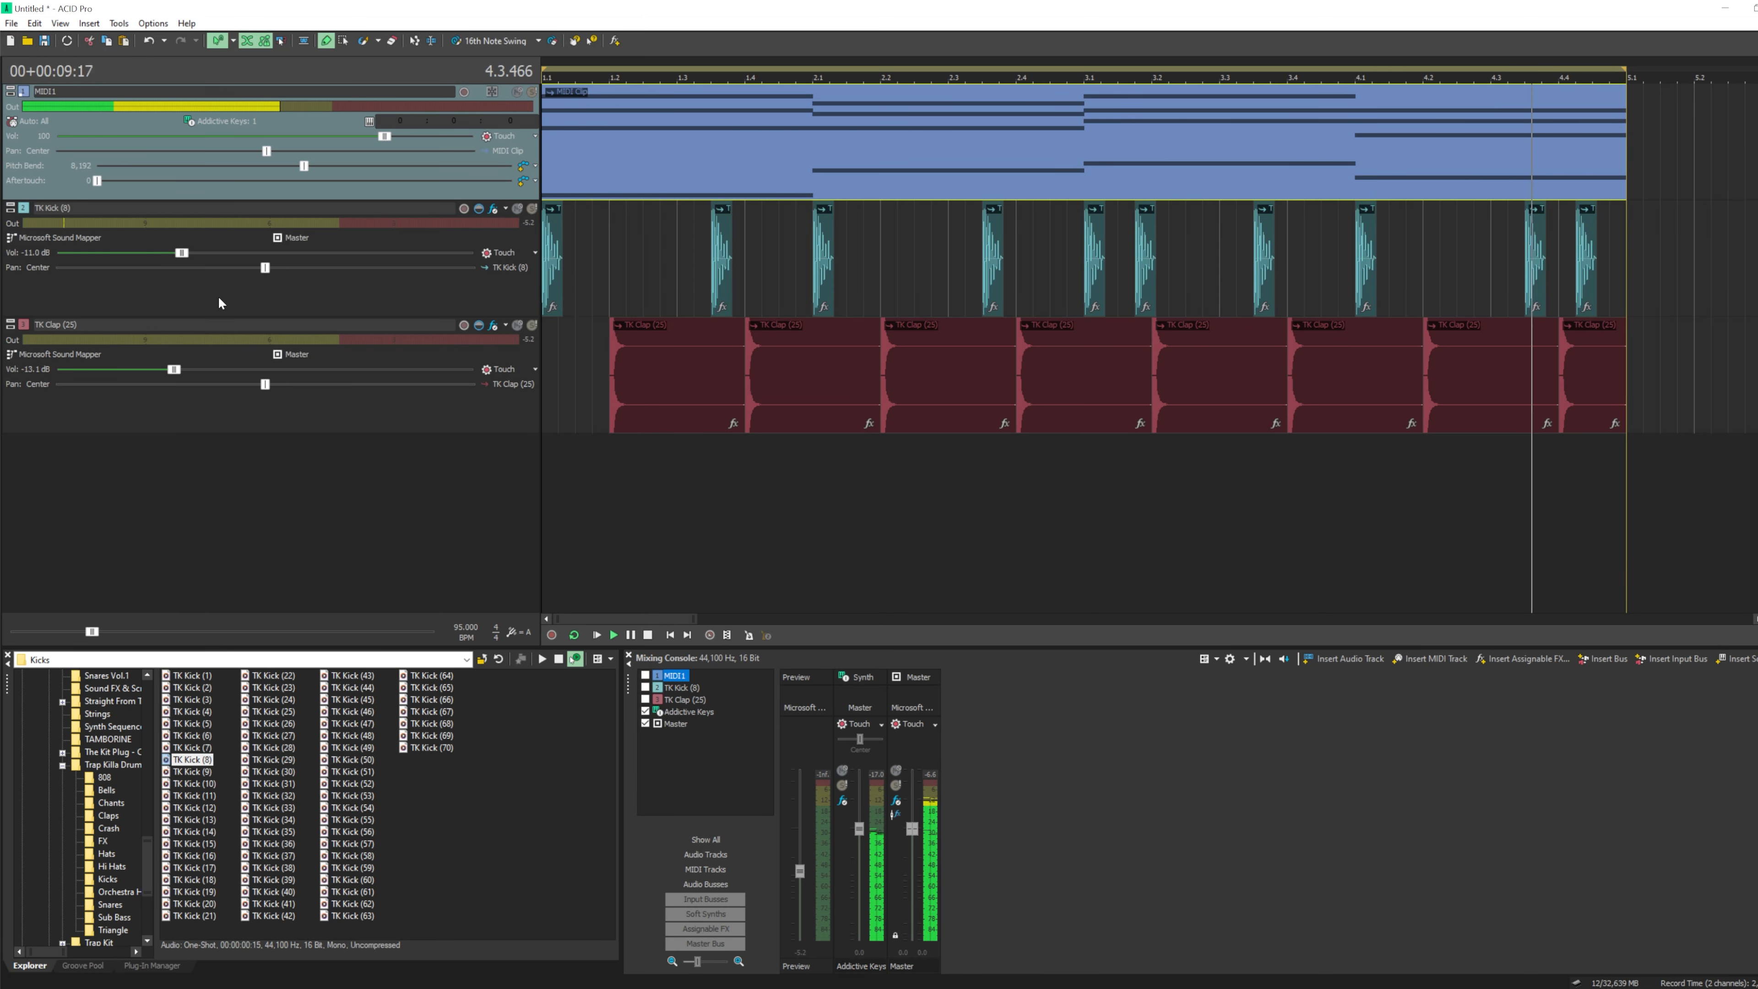
{"action": "left_click", "coordinate": [650, 645]}
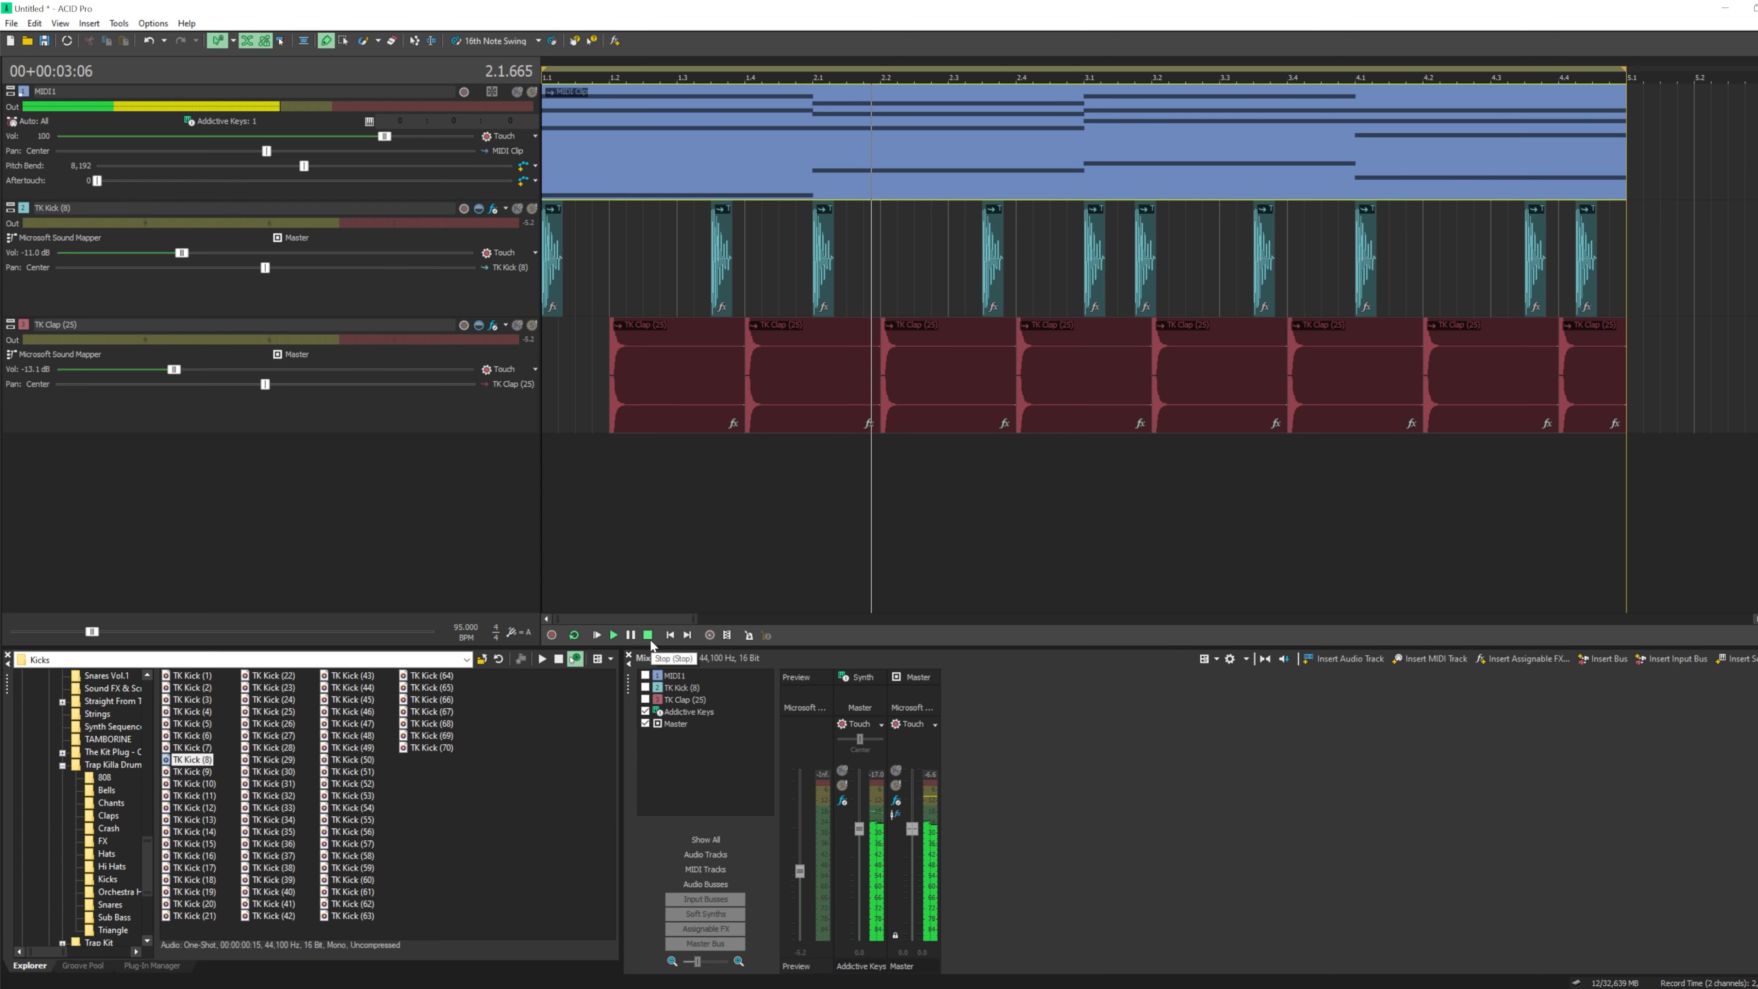
{"action": "left_click", "coordinate": [649, 645]}
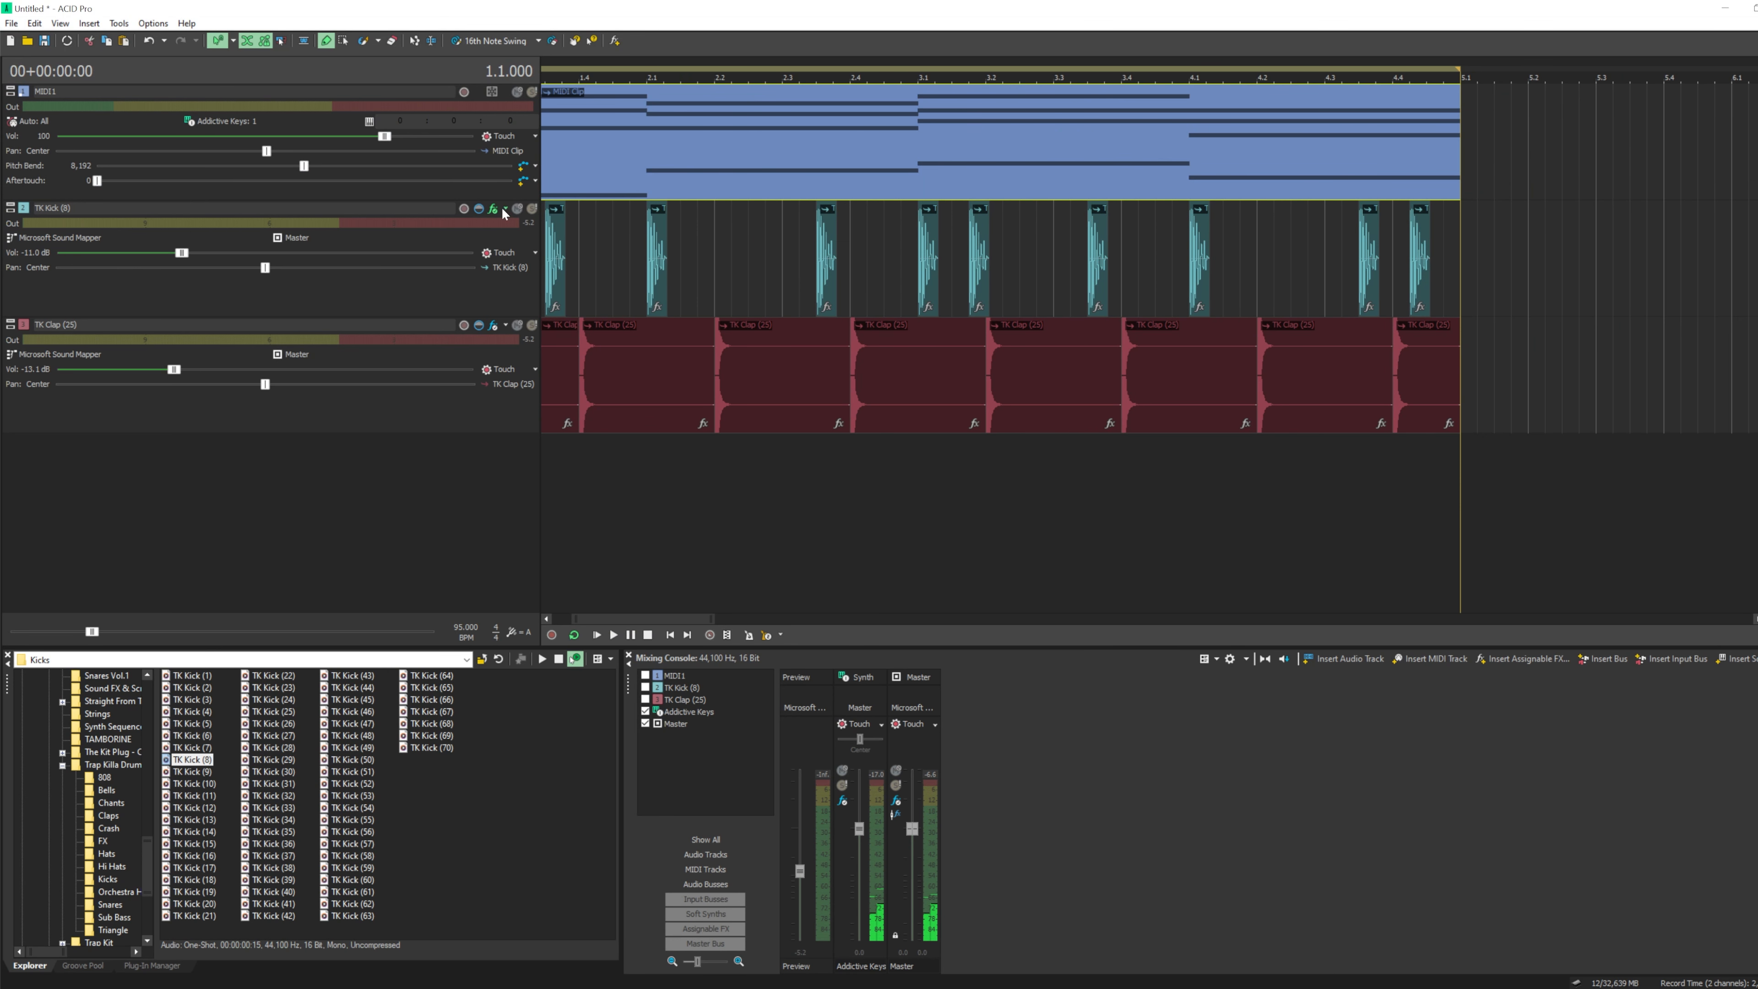
- Transpose all chord notes in the MIDI clip down three semitones with inline MIDI editing, and check them by playing from the start
{"action": "left_click_drag", "start_coordinate": [509, 200], "coordinate": [457, 437]}
{"action": "left_click", "coordinate": [305, 42]}
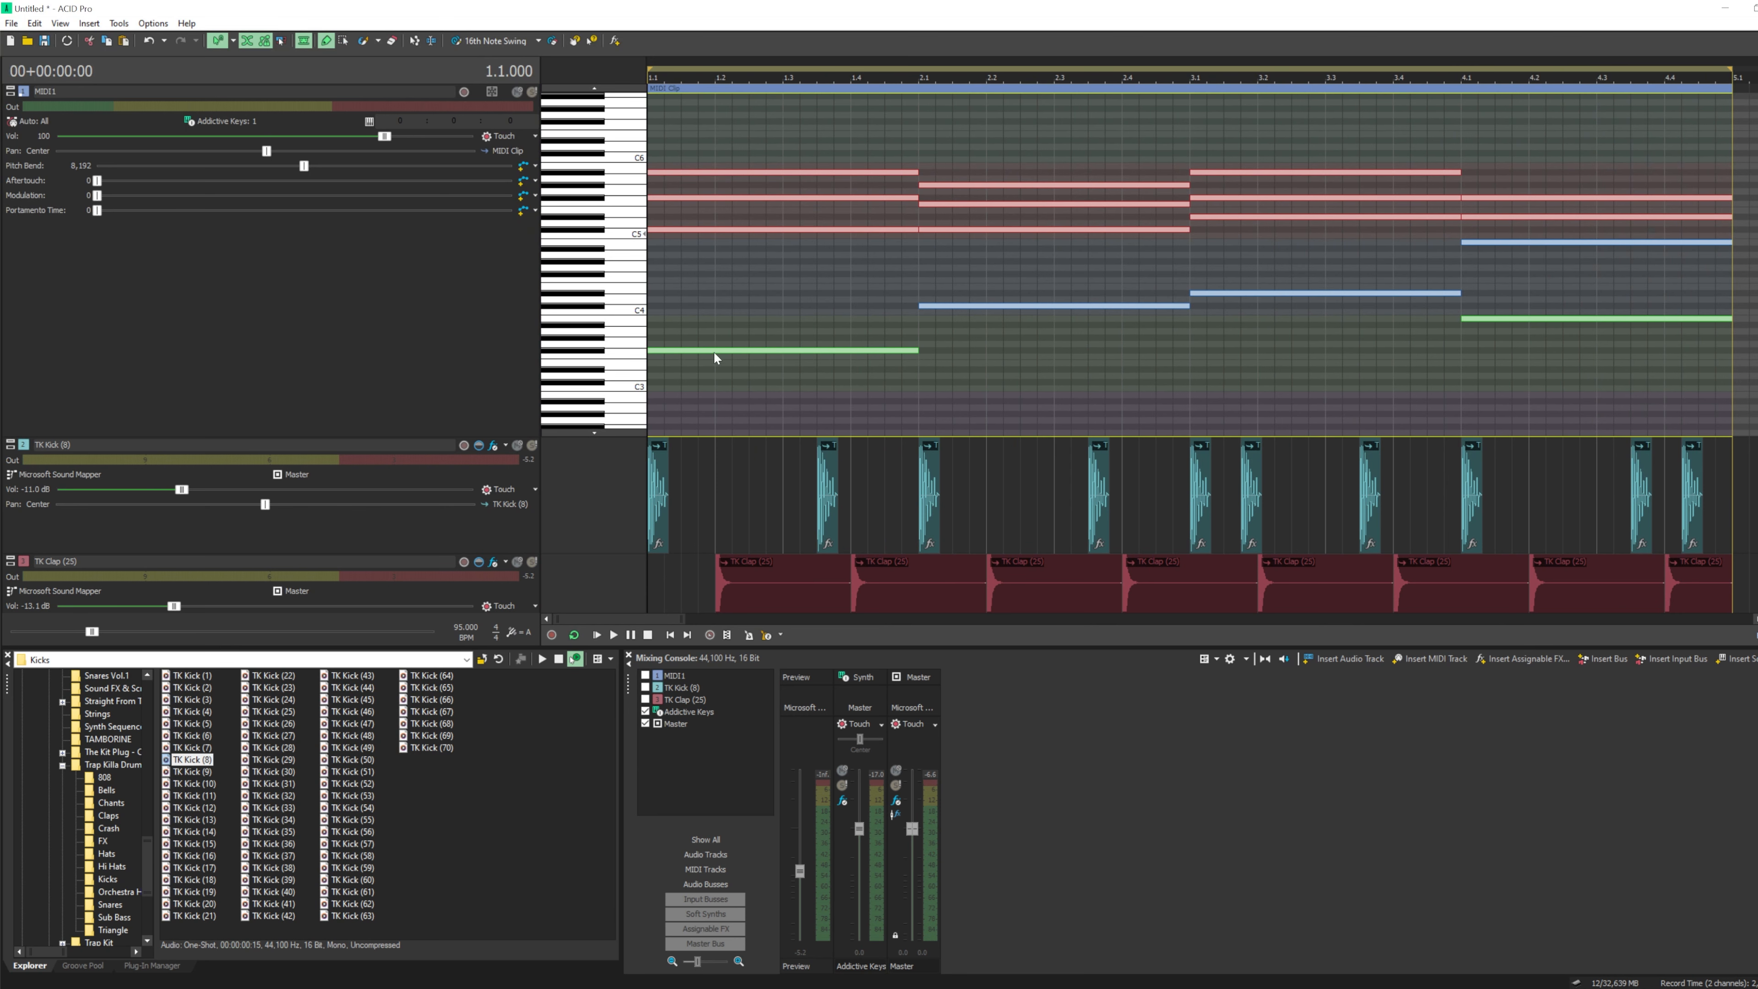
{"action": "left_click_drag", "start_coordinate": [716, 357], "coordinate": [711, 374]}
{"action": "left_click", "coordinate": [599, 635]}
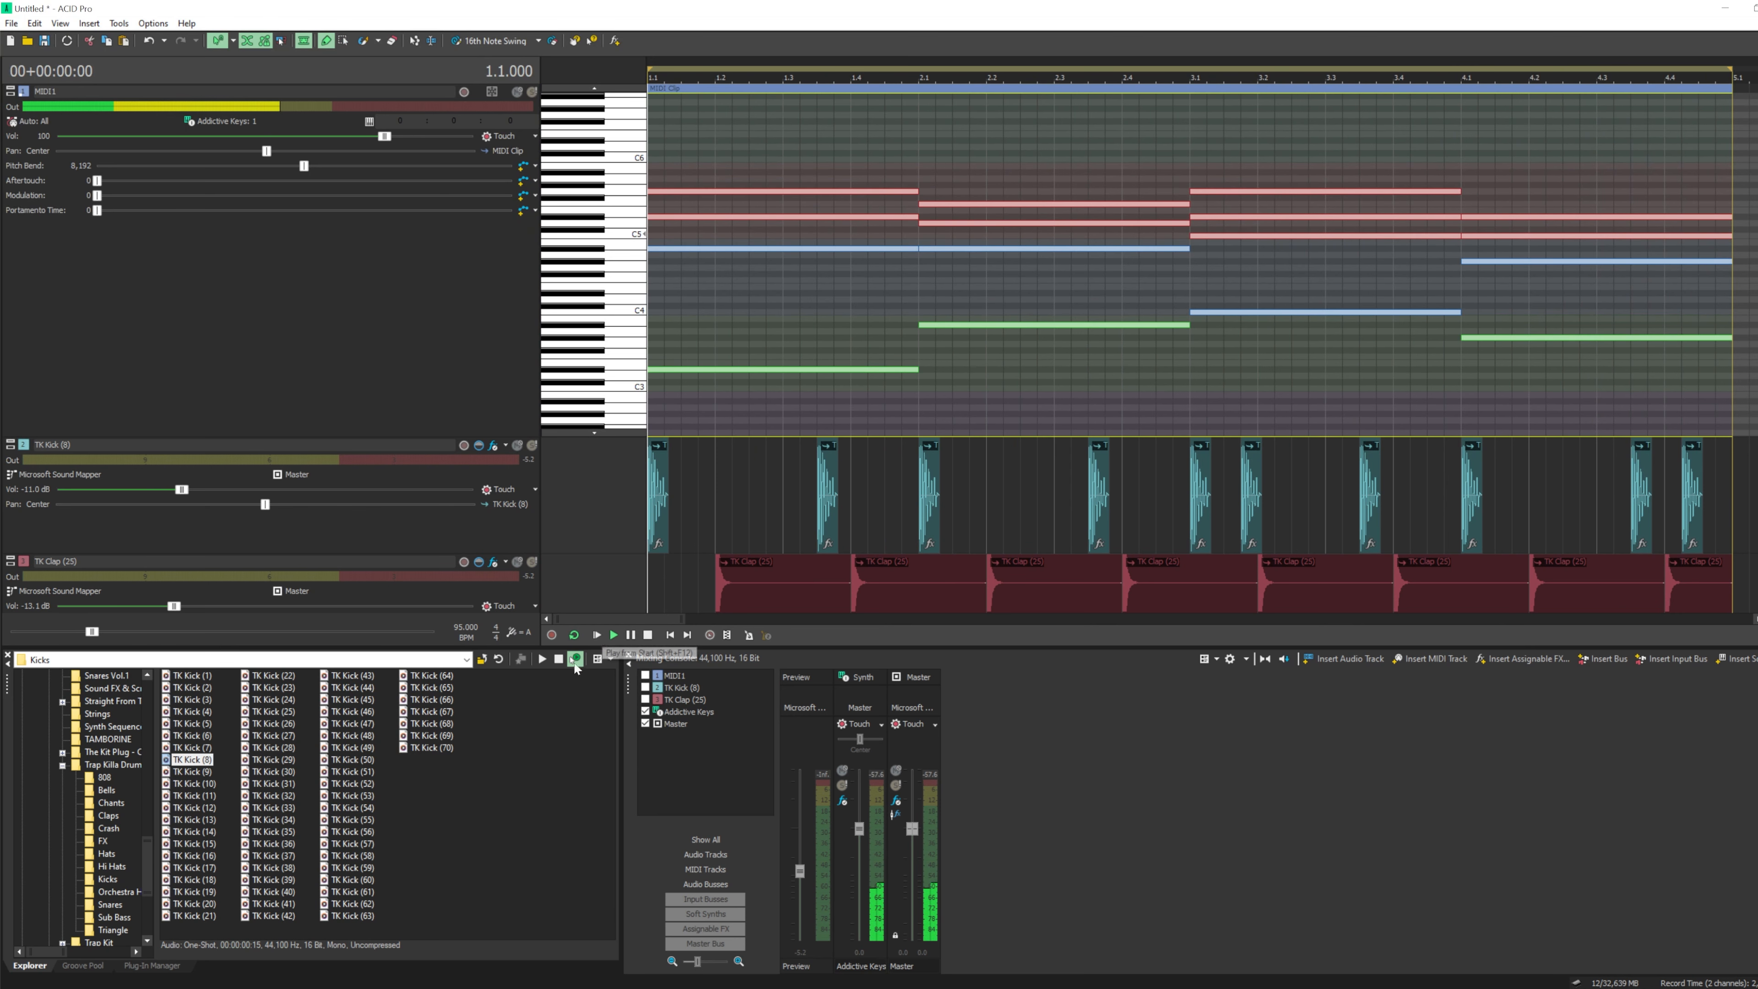
{"action": "left_click", "coordinate": [10, 89]}
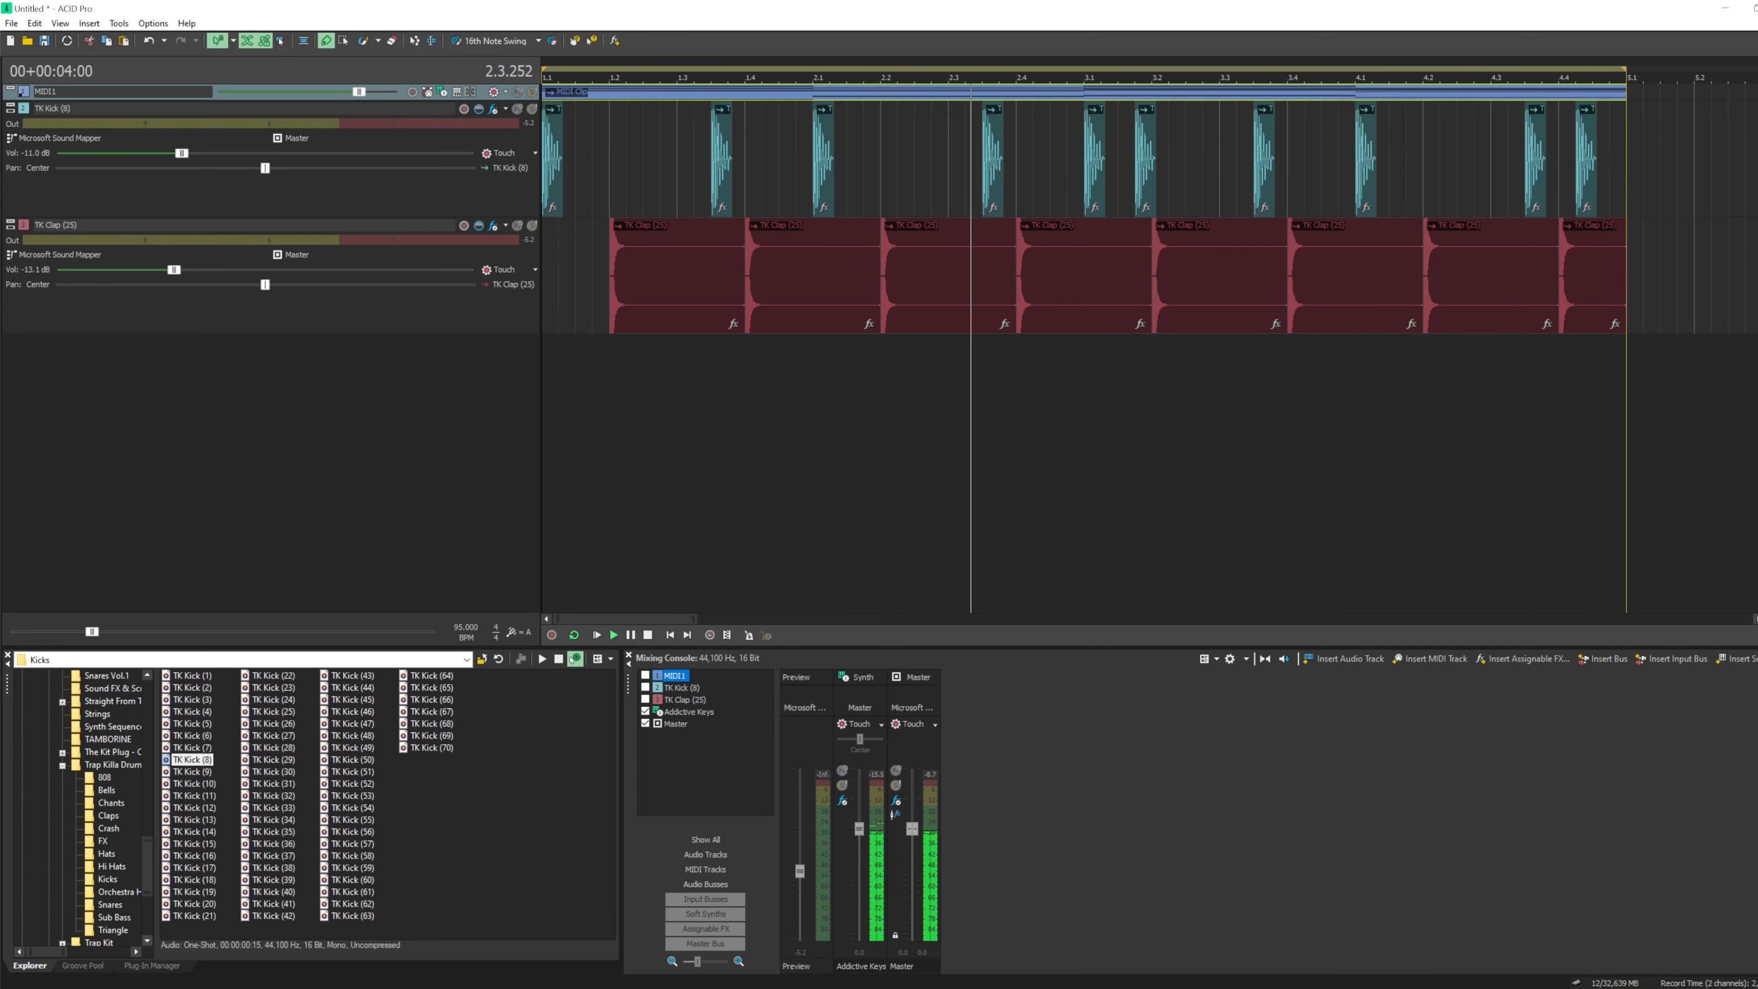
{"action": "left_click", "coordinate": [1757, 602]}
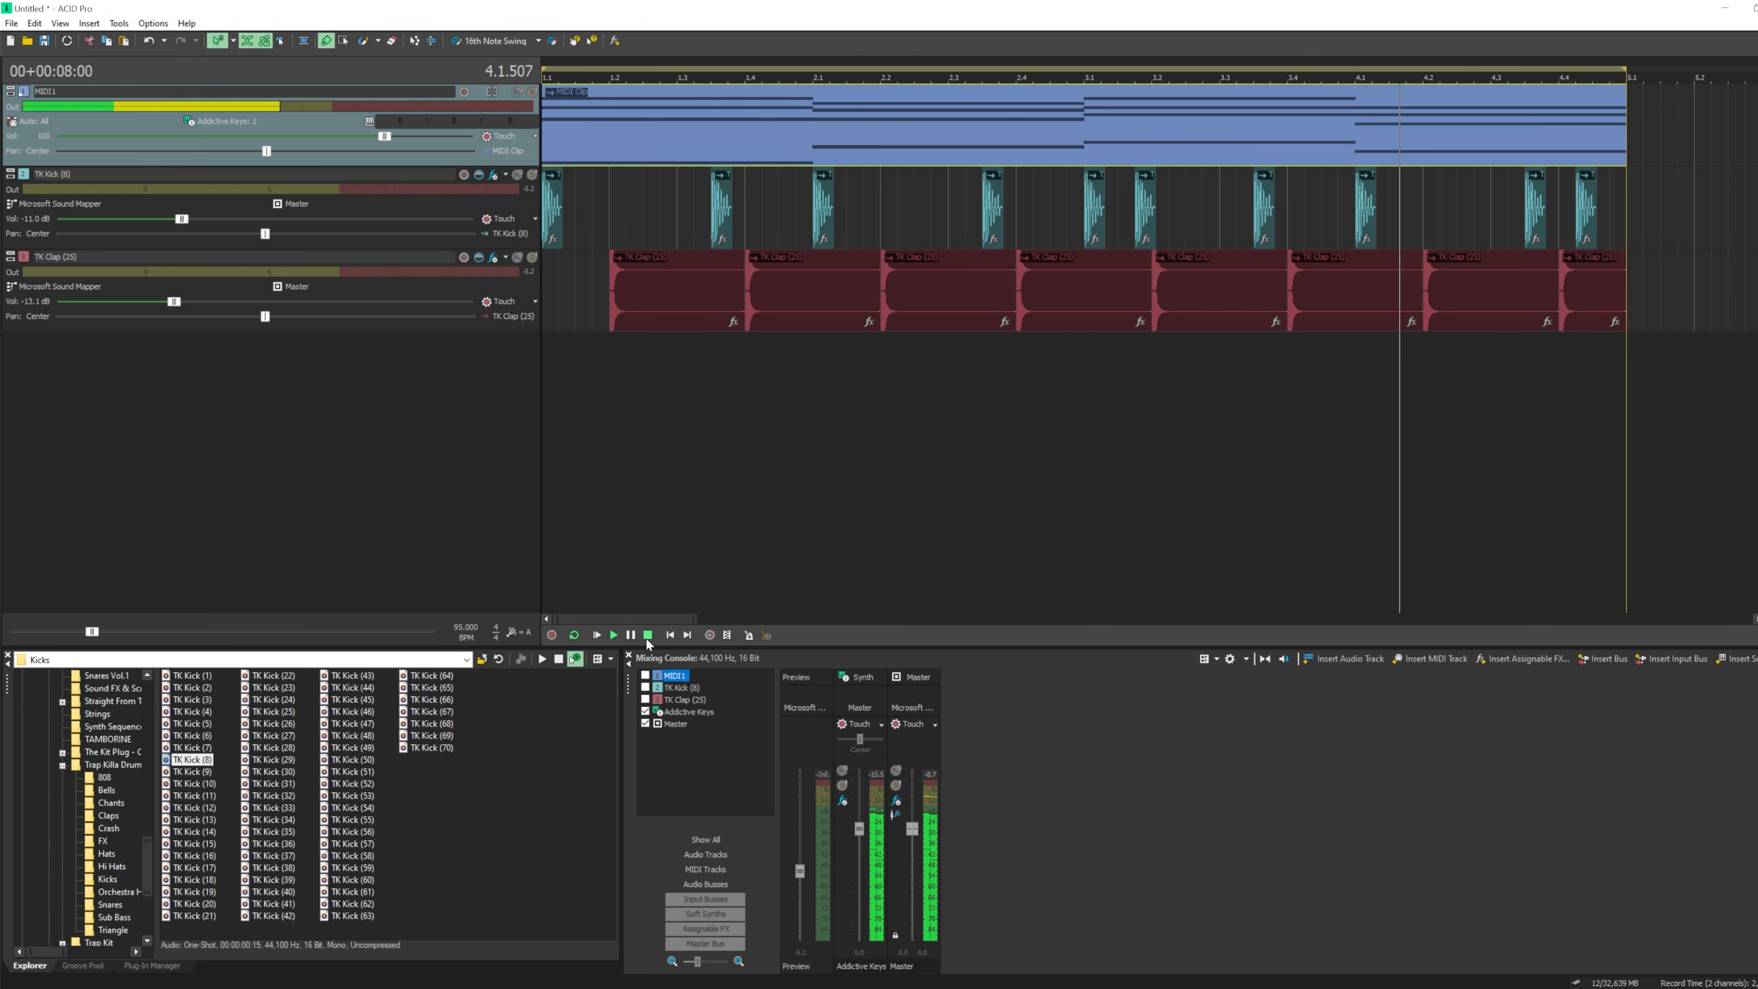
{"action": "left_click", "coordinate": [648, 637]}
- Set the project tempo to 100 BPM and listen to the loop from the start
{"action": "left_click", "coordinate": [705, 619]}
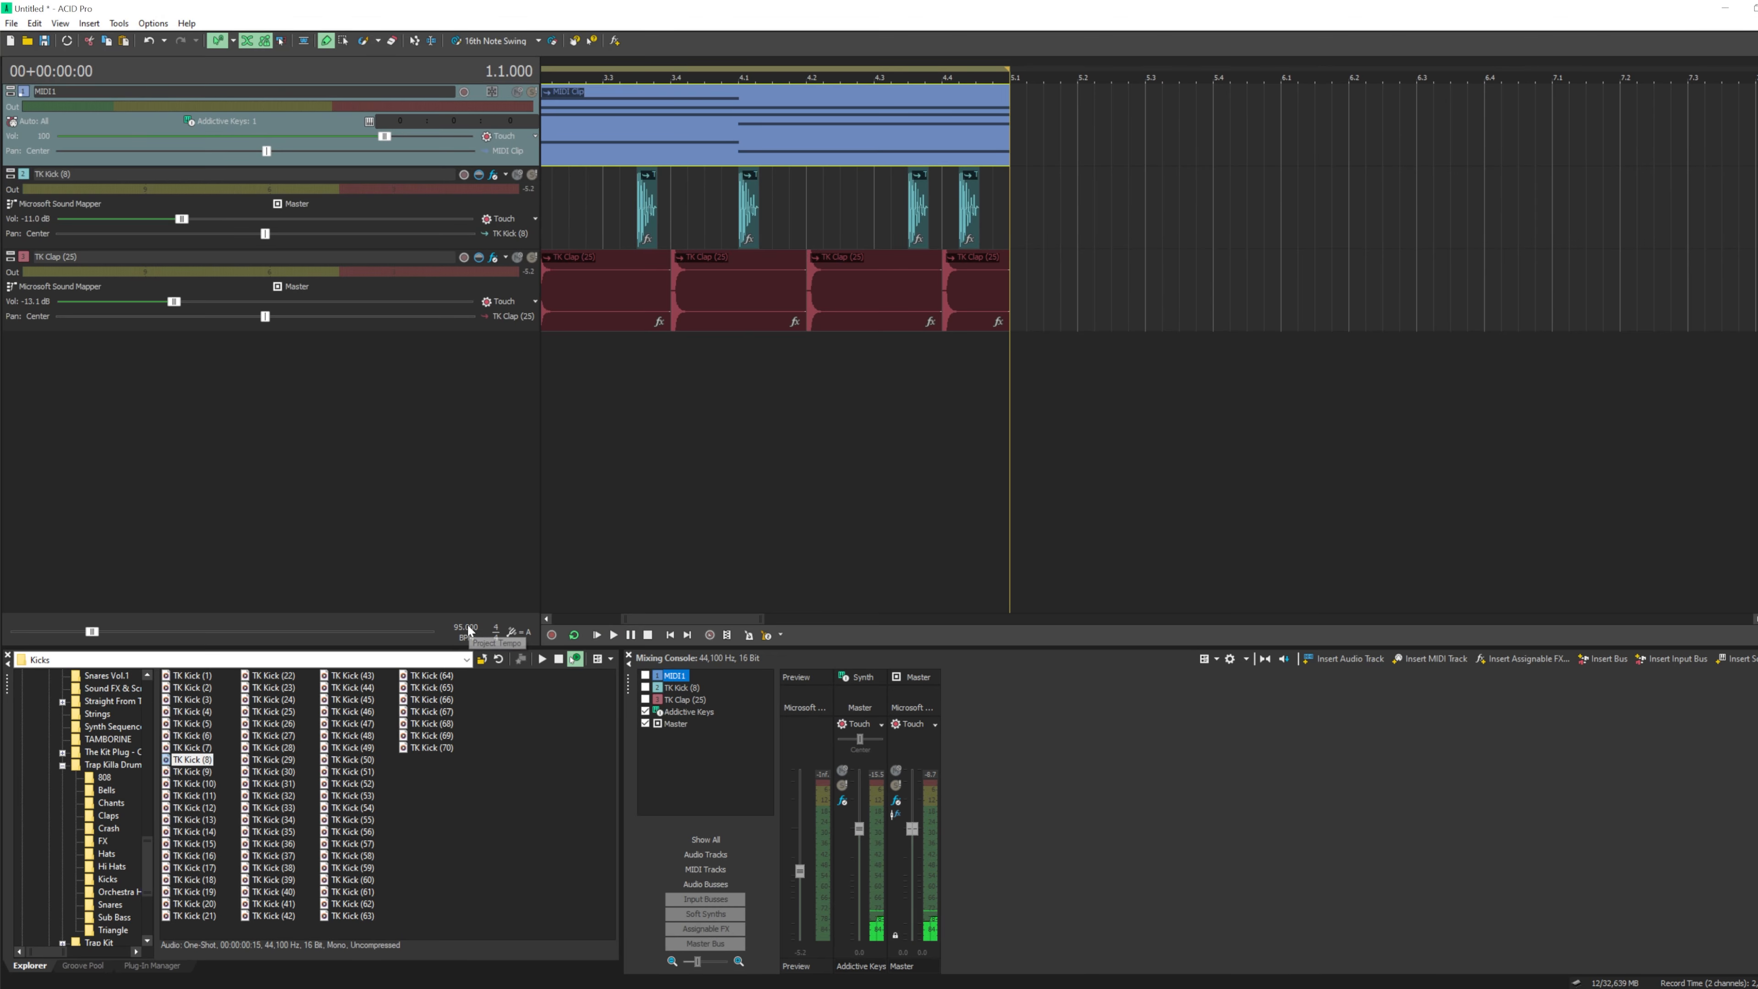
{"action": "type", "text": "100"}
{"action": "key", "text": "Return"}
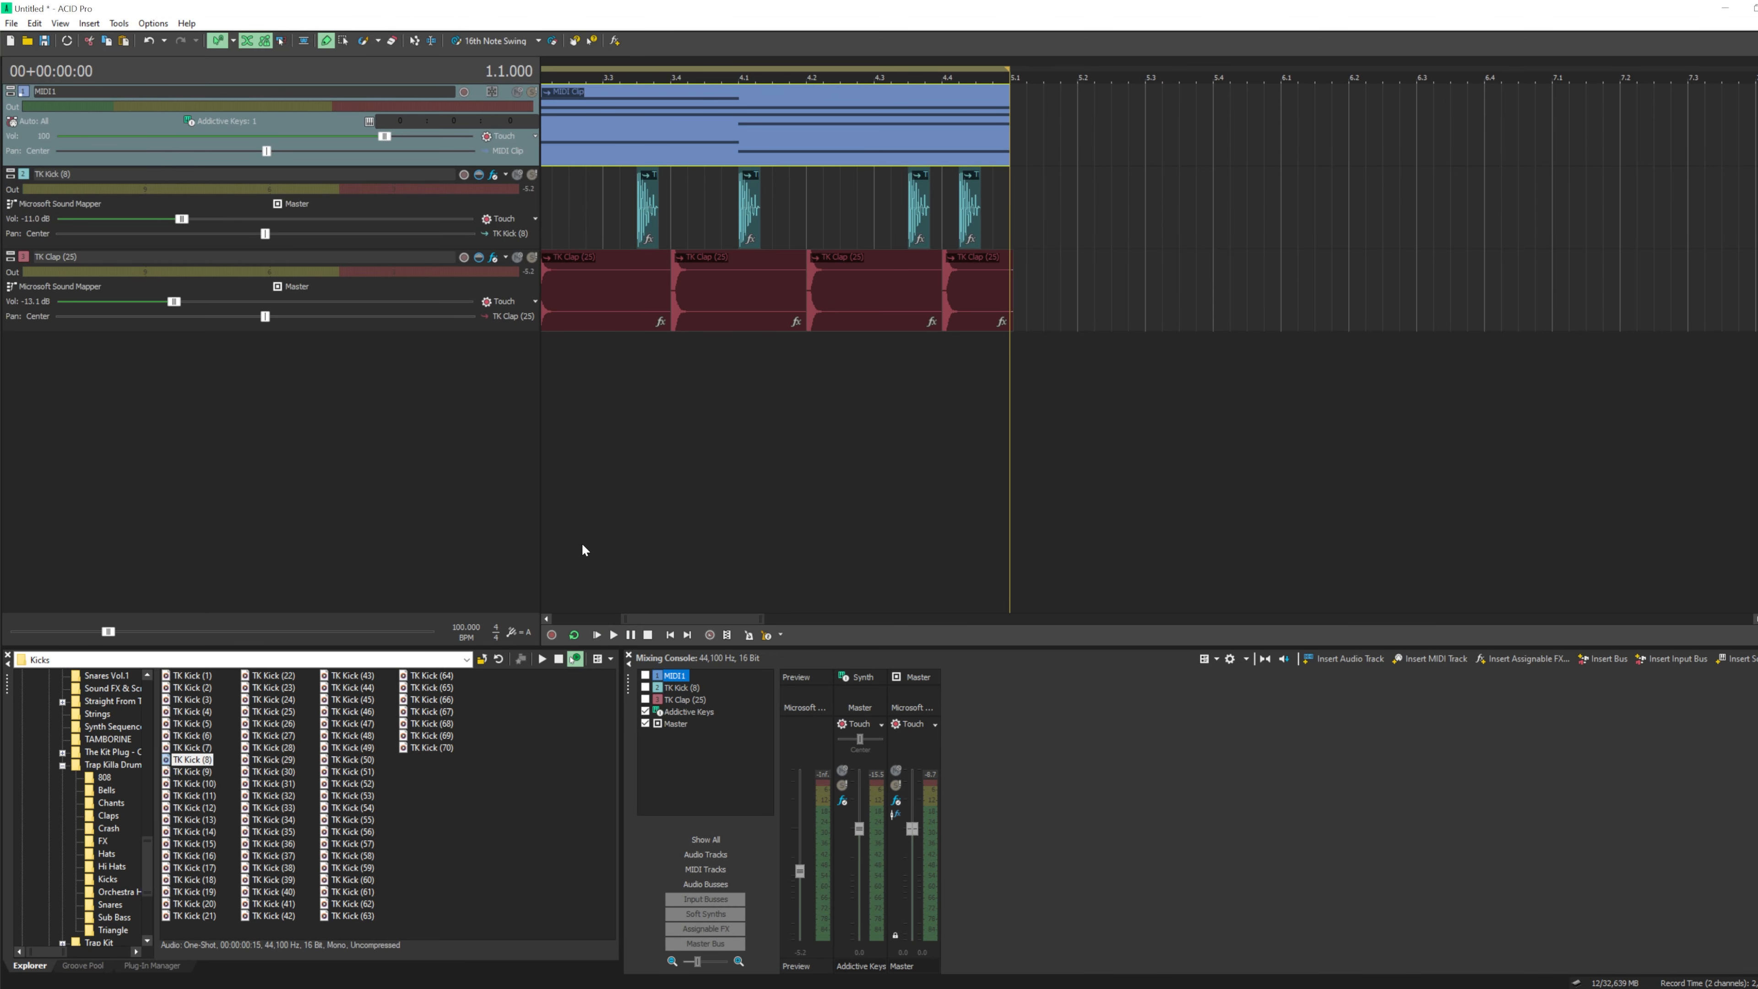
{"action": "left_click", "coordinate": [599, 633]}
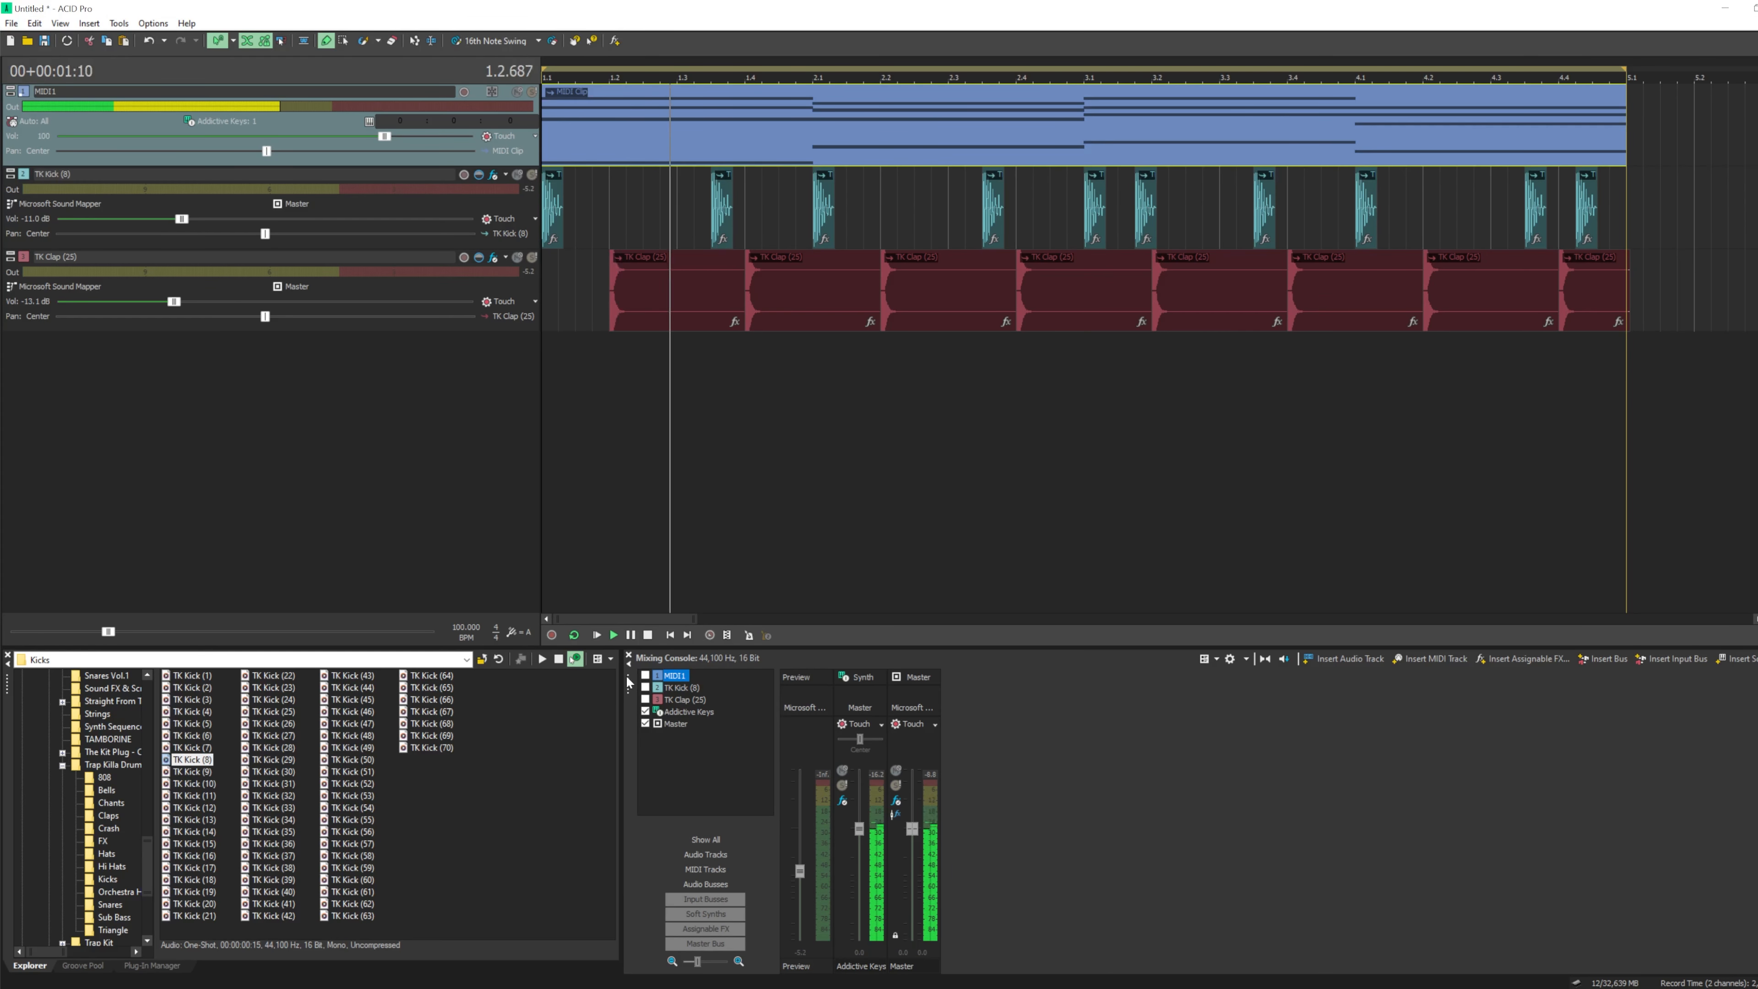
{"action": "left_click", "coordinate": [653, 651]}
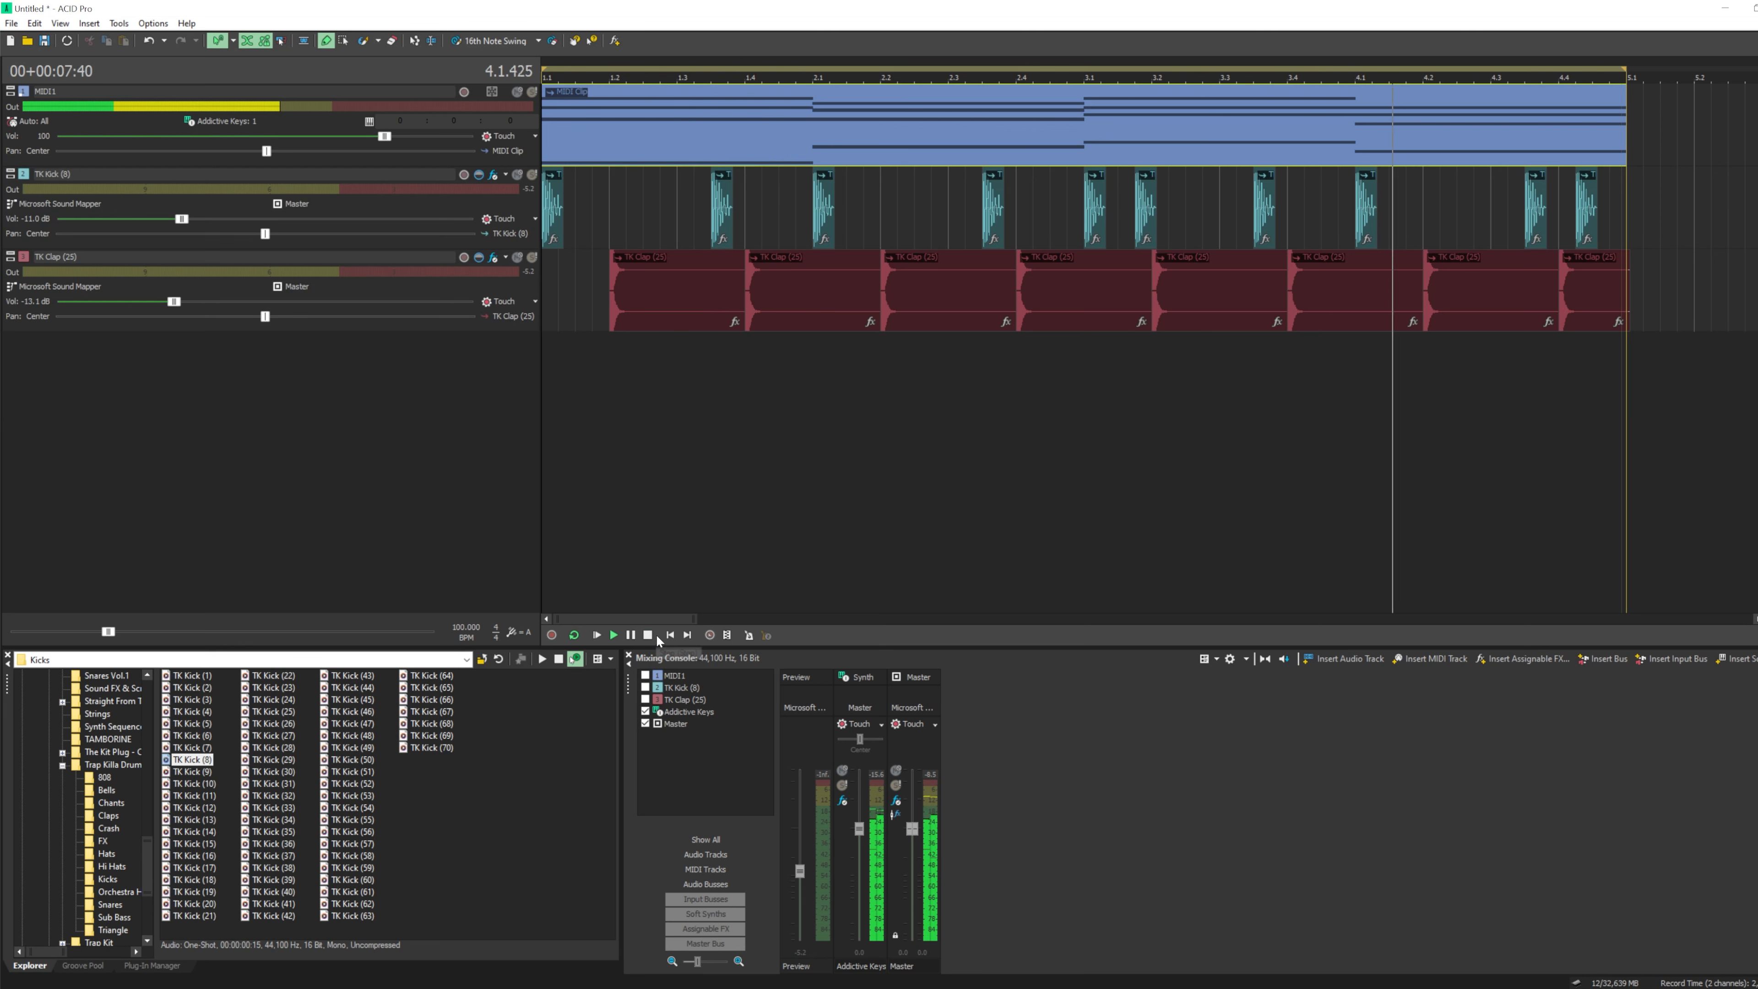
{"action": "left_click", "coordinate": [650, 638]}
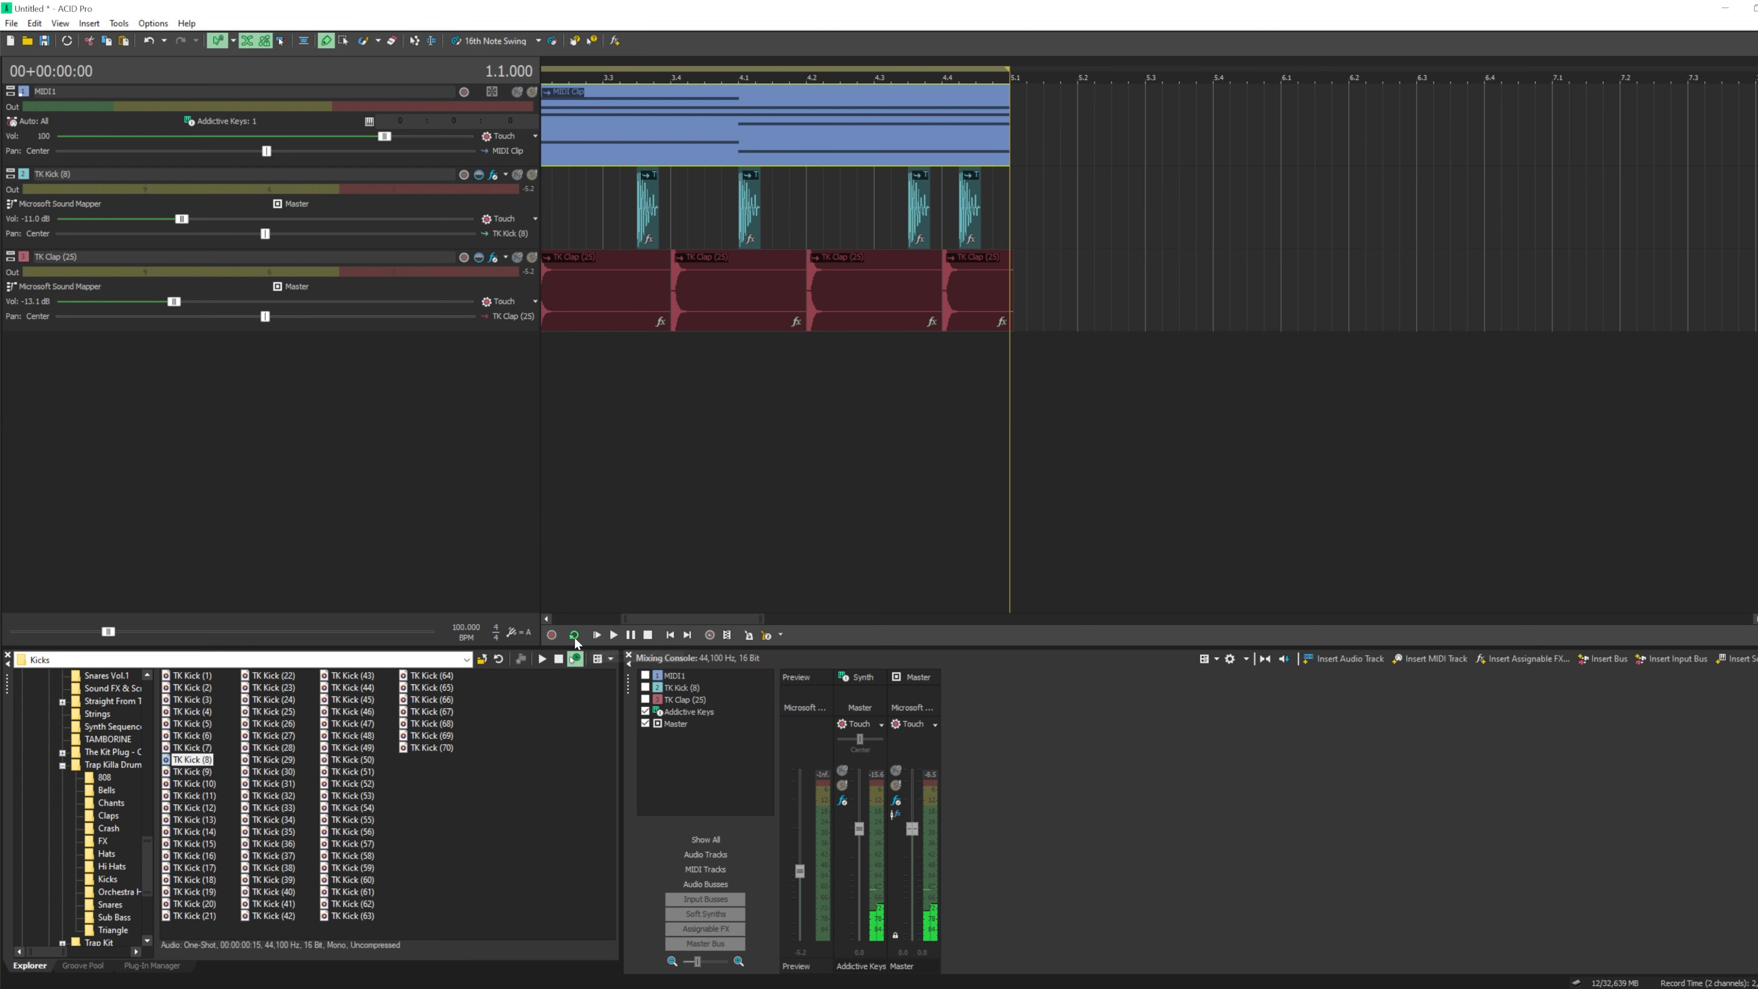
- Select all chord, kick and clap events of the four-bar loop and paste three copies after it to fill 16 bars
{"action": "left_click_drag", "start_coordinate": [625, 619], "coordinate": [307, 593]}
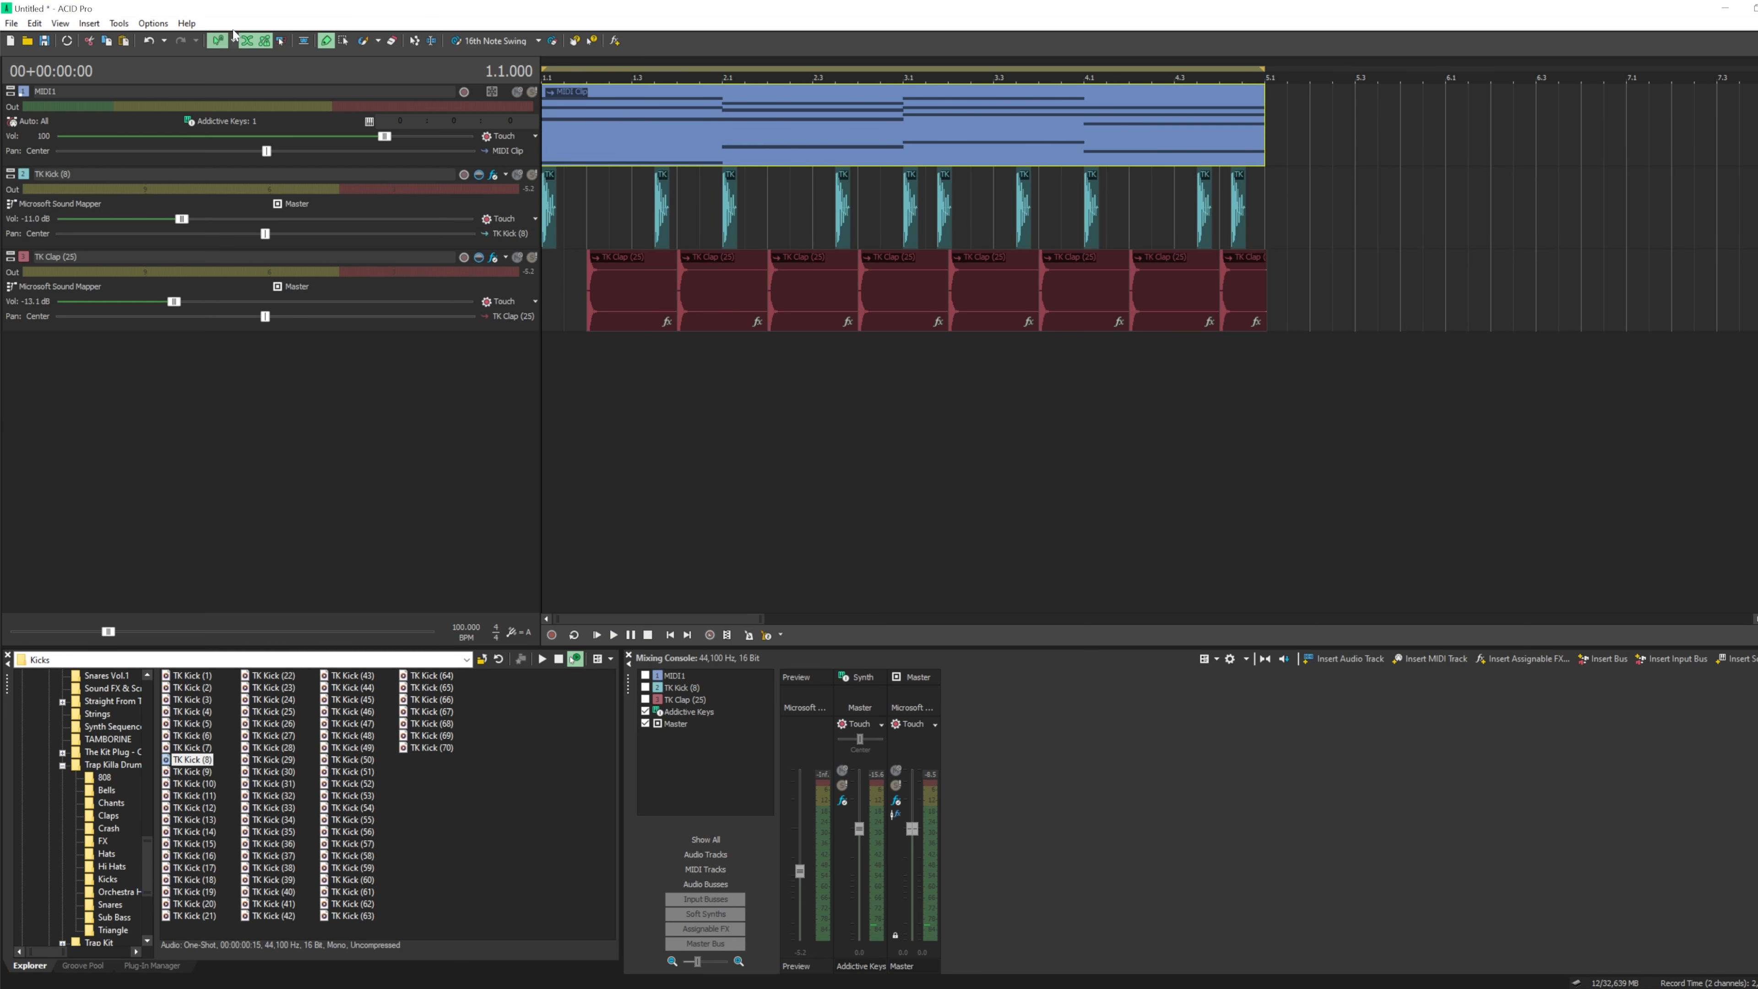
{"action": "left_click", "coordinate": [1262, 277]}
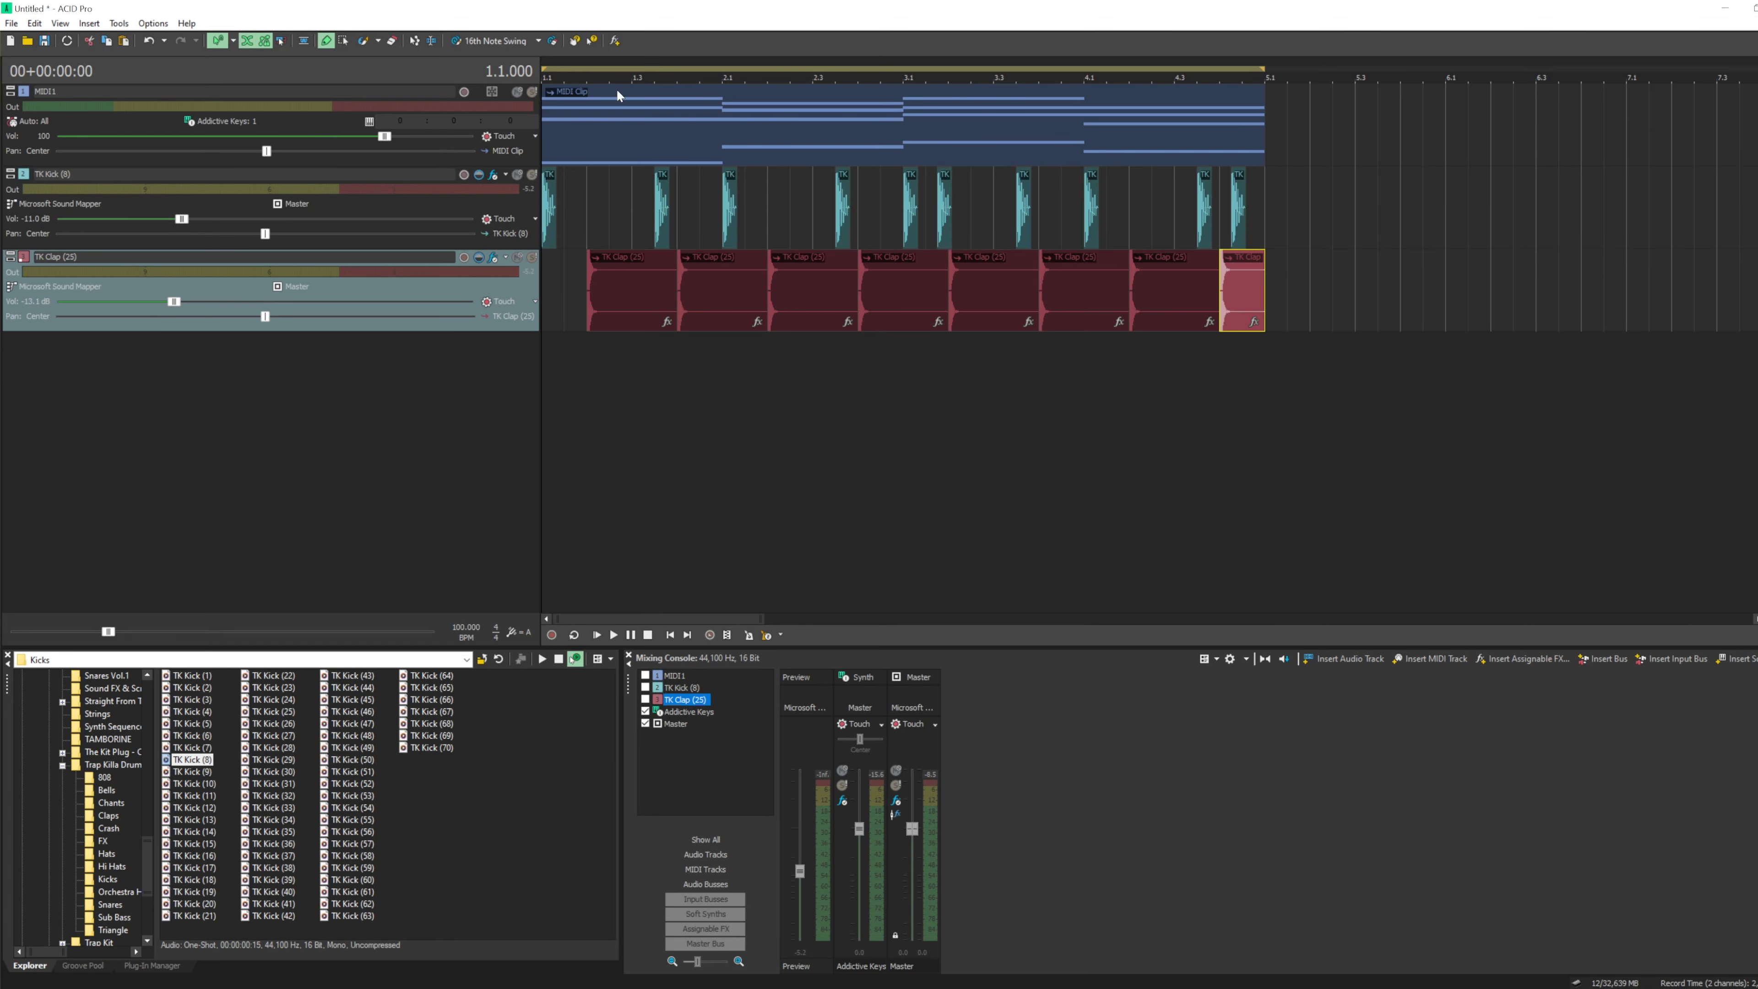
{"action": "left_click", "coordinate": [343, 40]}
{"action": "left_click_drag", "start_coordinate": [1361, 288], "coordinate": [509, 114]}
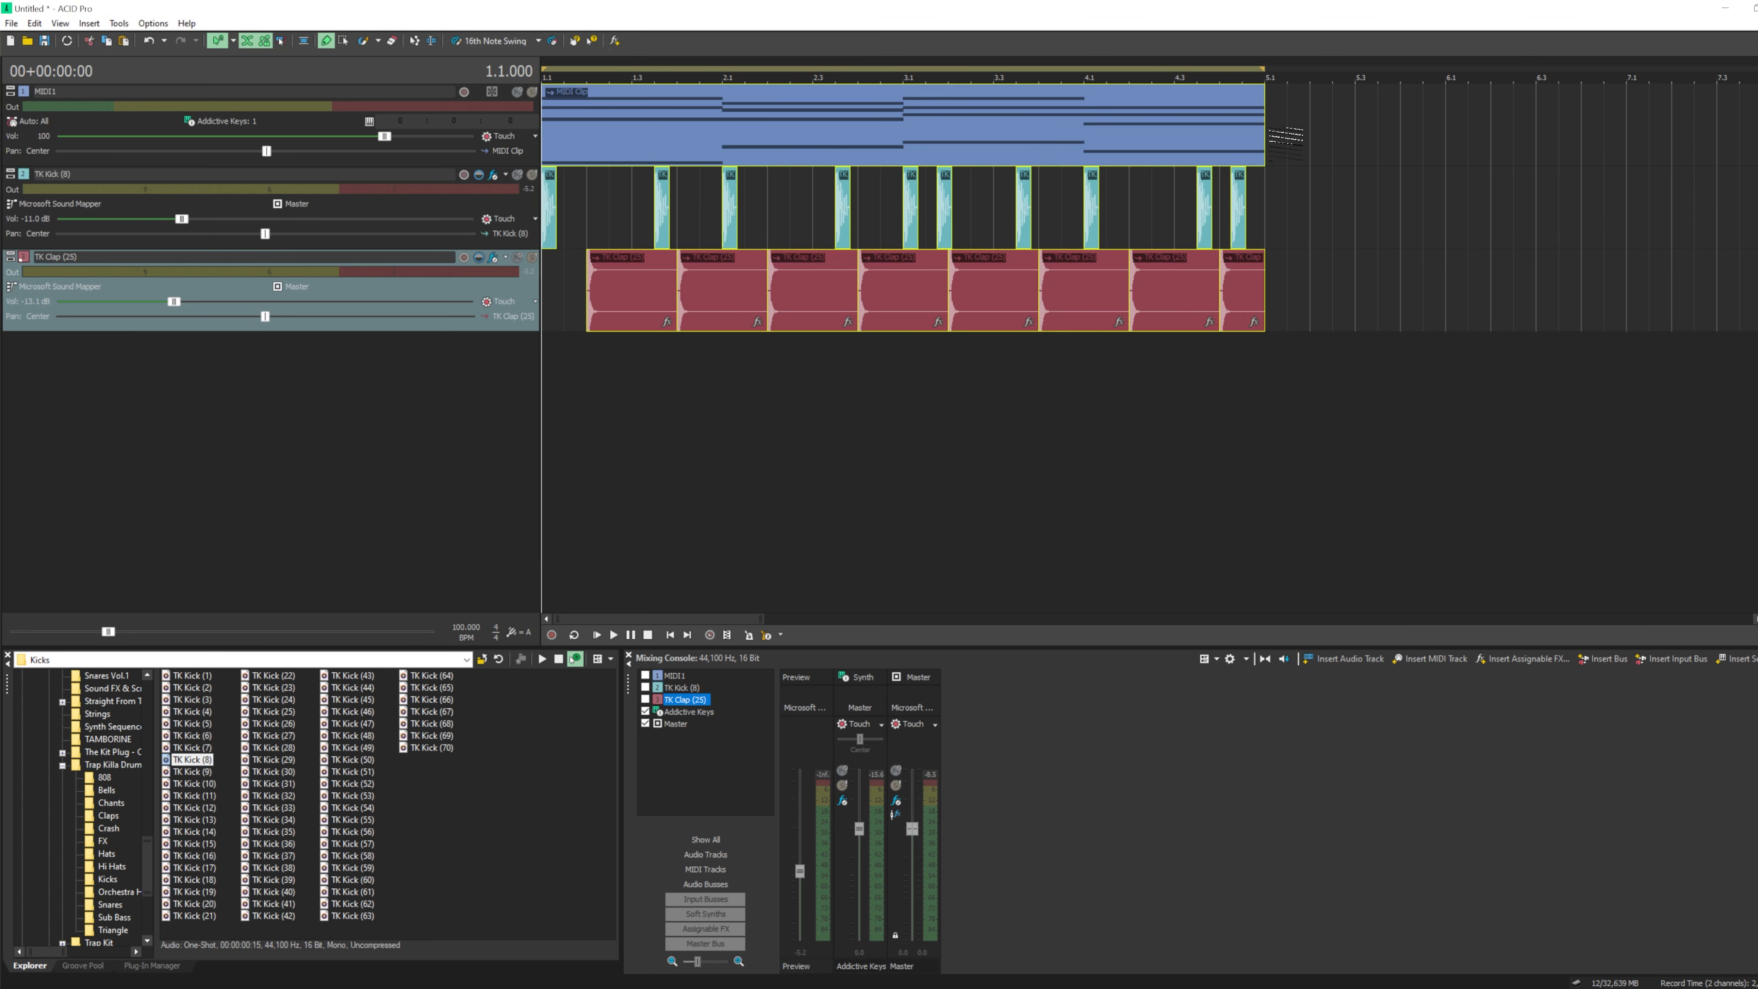
{"action": "left_click", "coordinate": [1277, 142]}
{"action": "key", "text": "ctrl+v"}
{"action": "key", "text": "ctrl+v"}
{"action": "key", "text": "ctrl+v"}
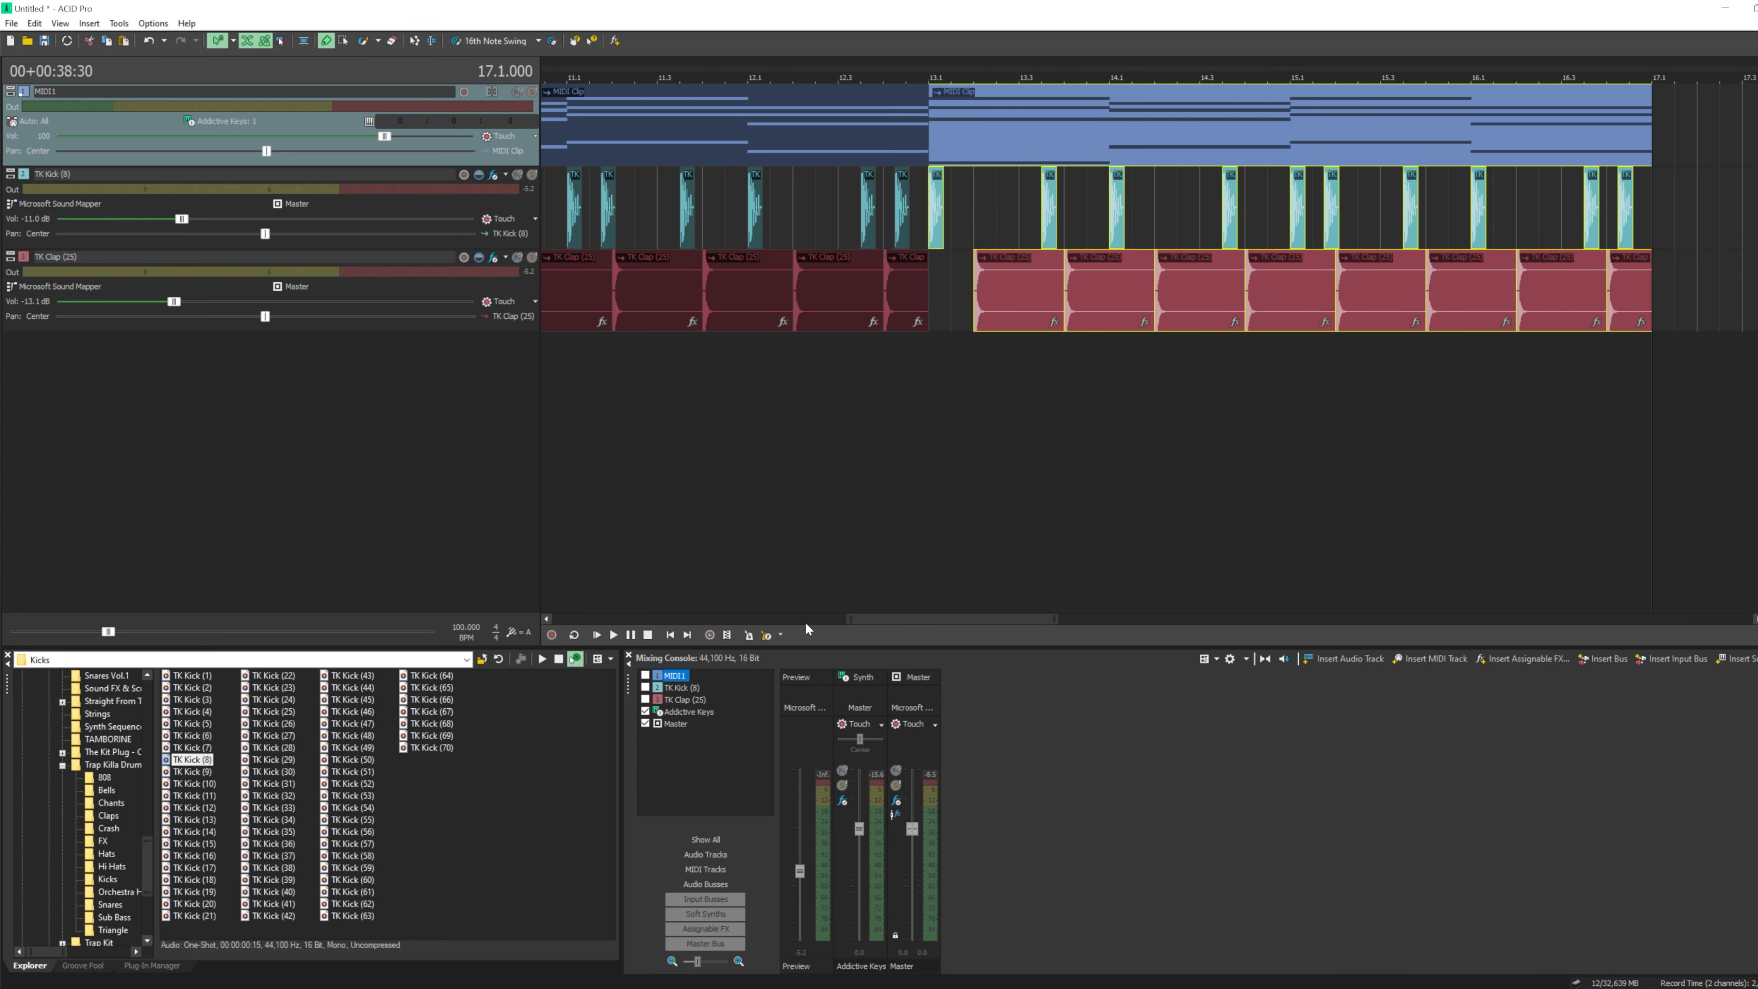
- Insert an empty audio track below the clap track
{"action": "left_click_drag", "start_coordinate": [850, 619], "coordinate": [213, 599]}
{"action": "right_click", "coordinate": [460, 376]}
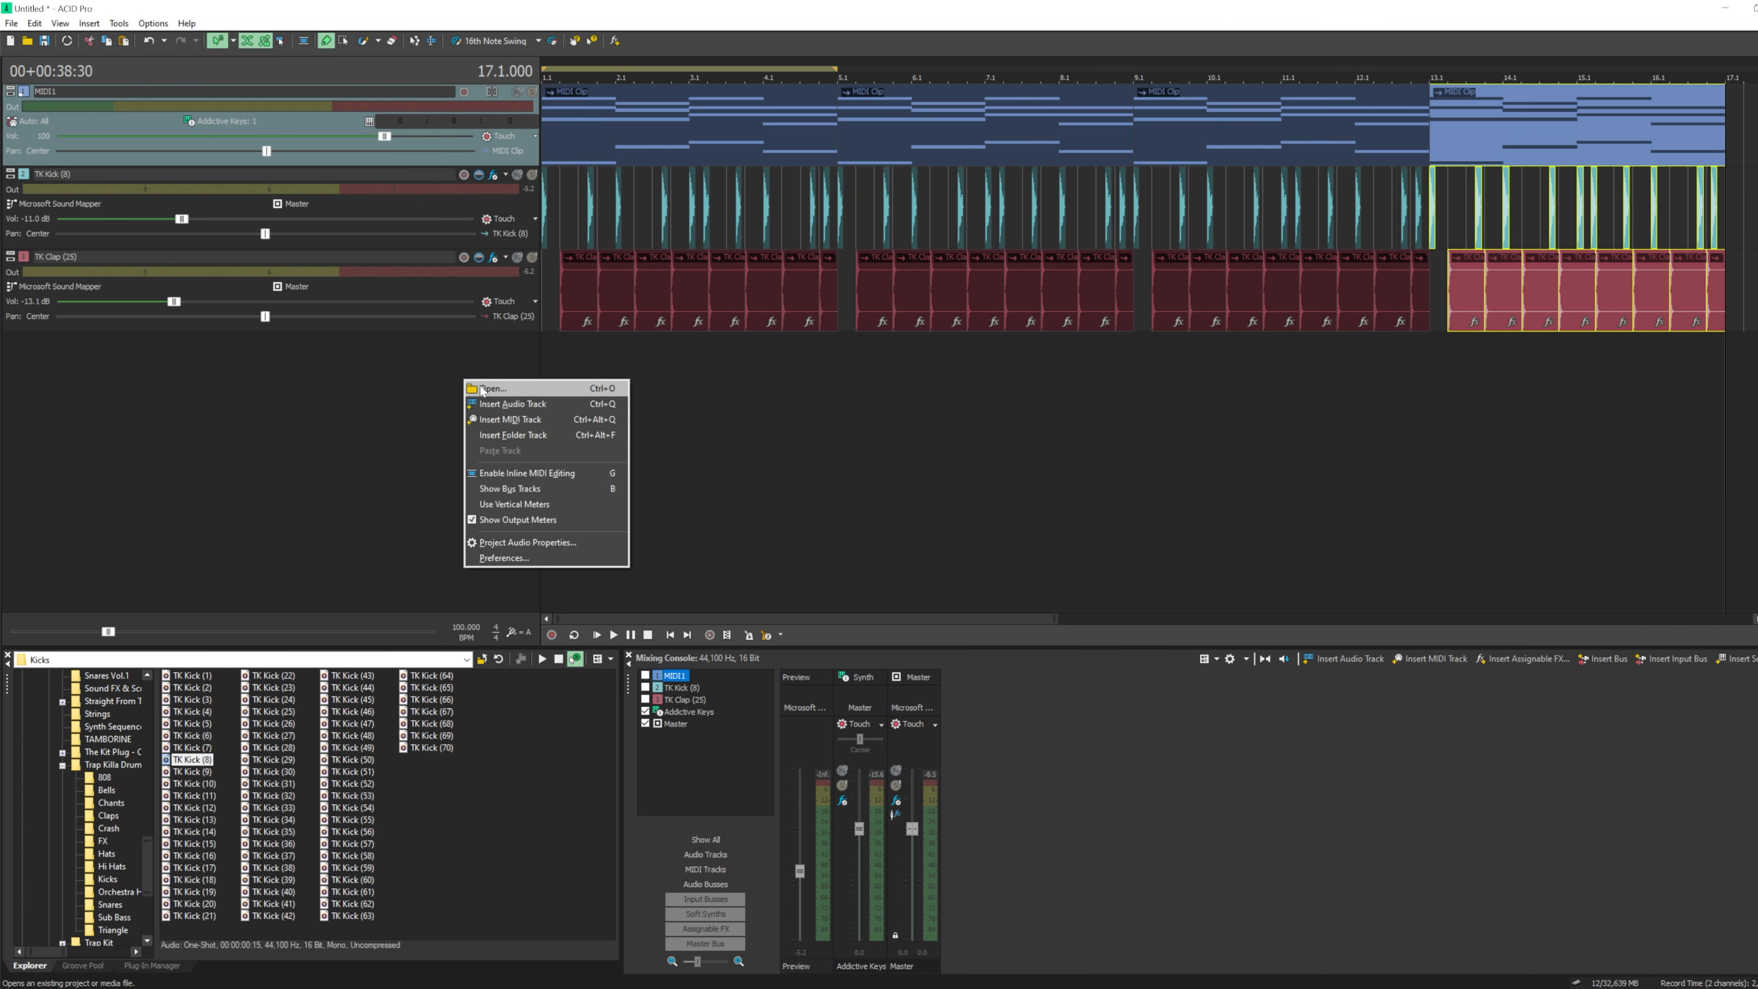
{"action": "left_click", "coordinate": [498, 386]}
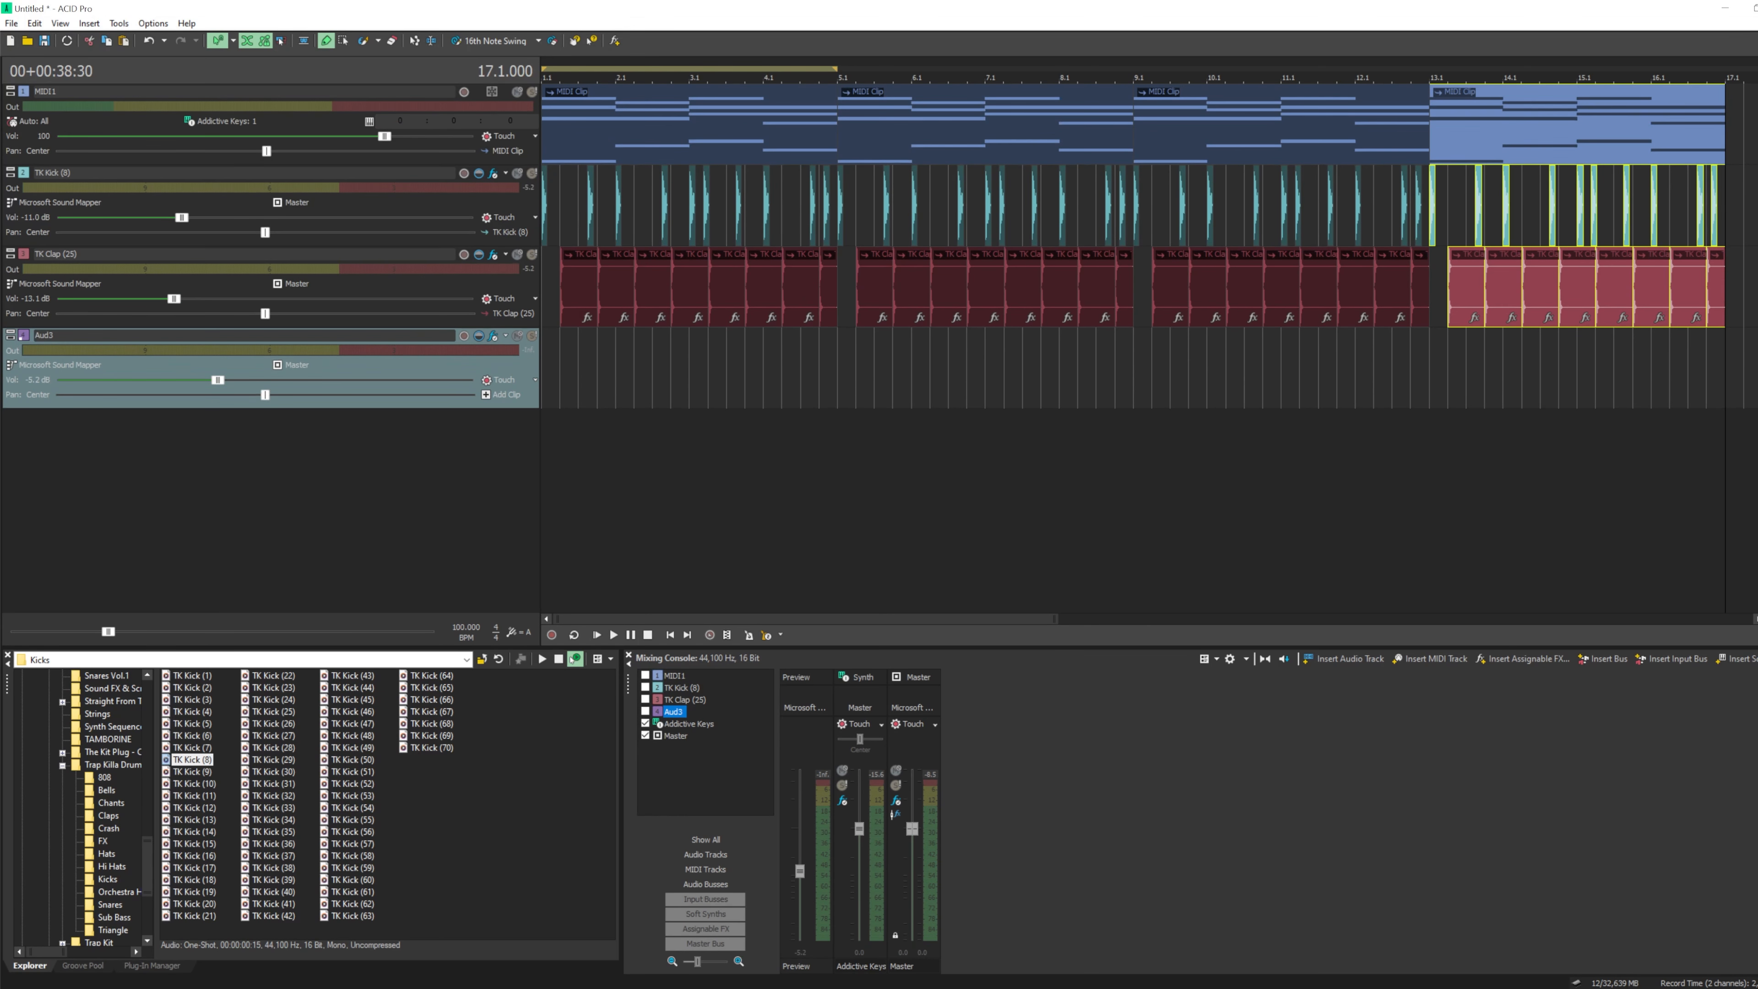
- Play the full arrangement from the start and stop playback
{"action": "left_click", "coordinate": [901, 407]}
{"action": "left_click", "coordinate": [597, 635]}
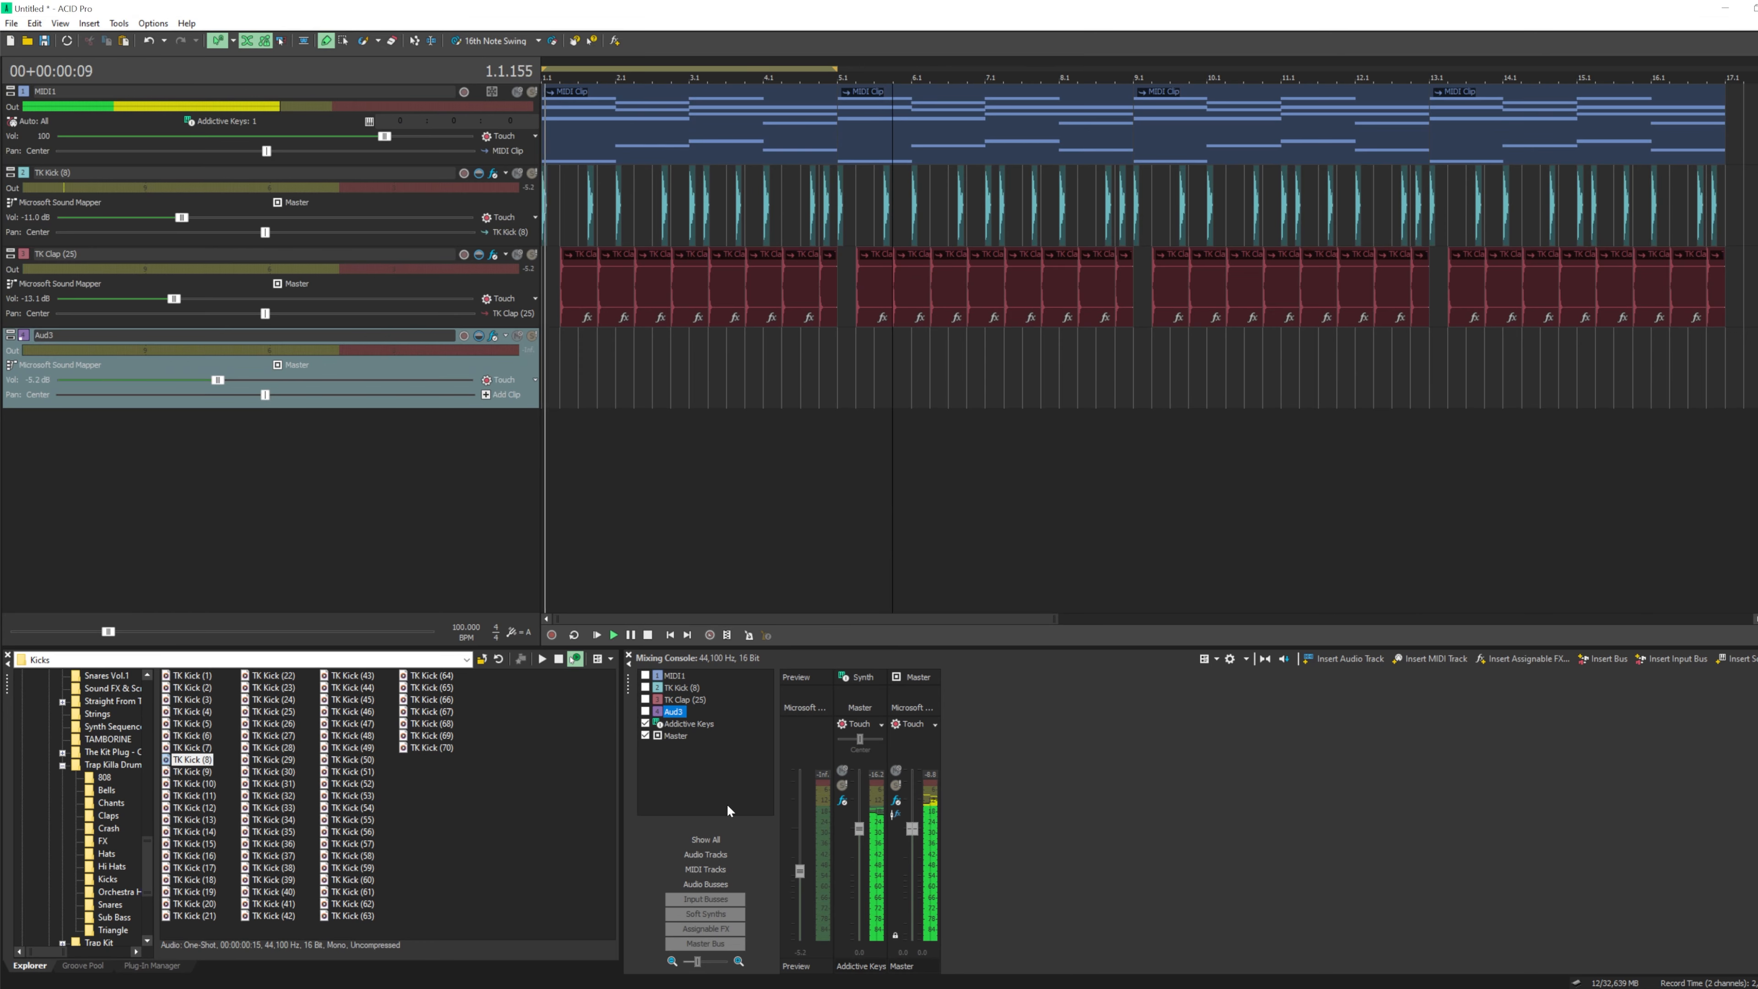
{"action": "left_click", "coordinate": [727, 808]}
{"action": "left_click", "coordinate": [647, 635]}
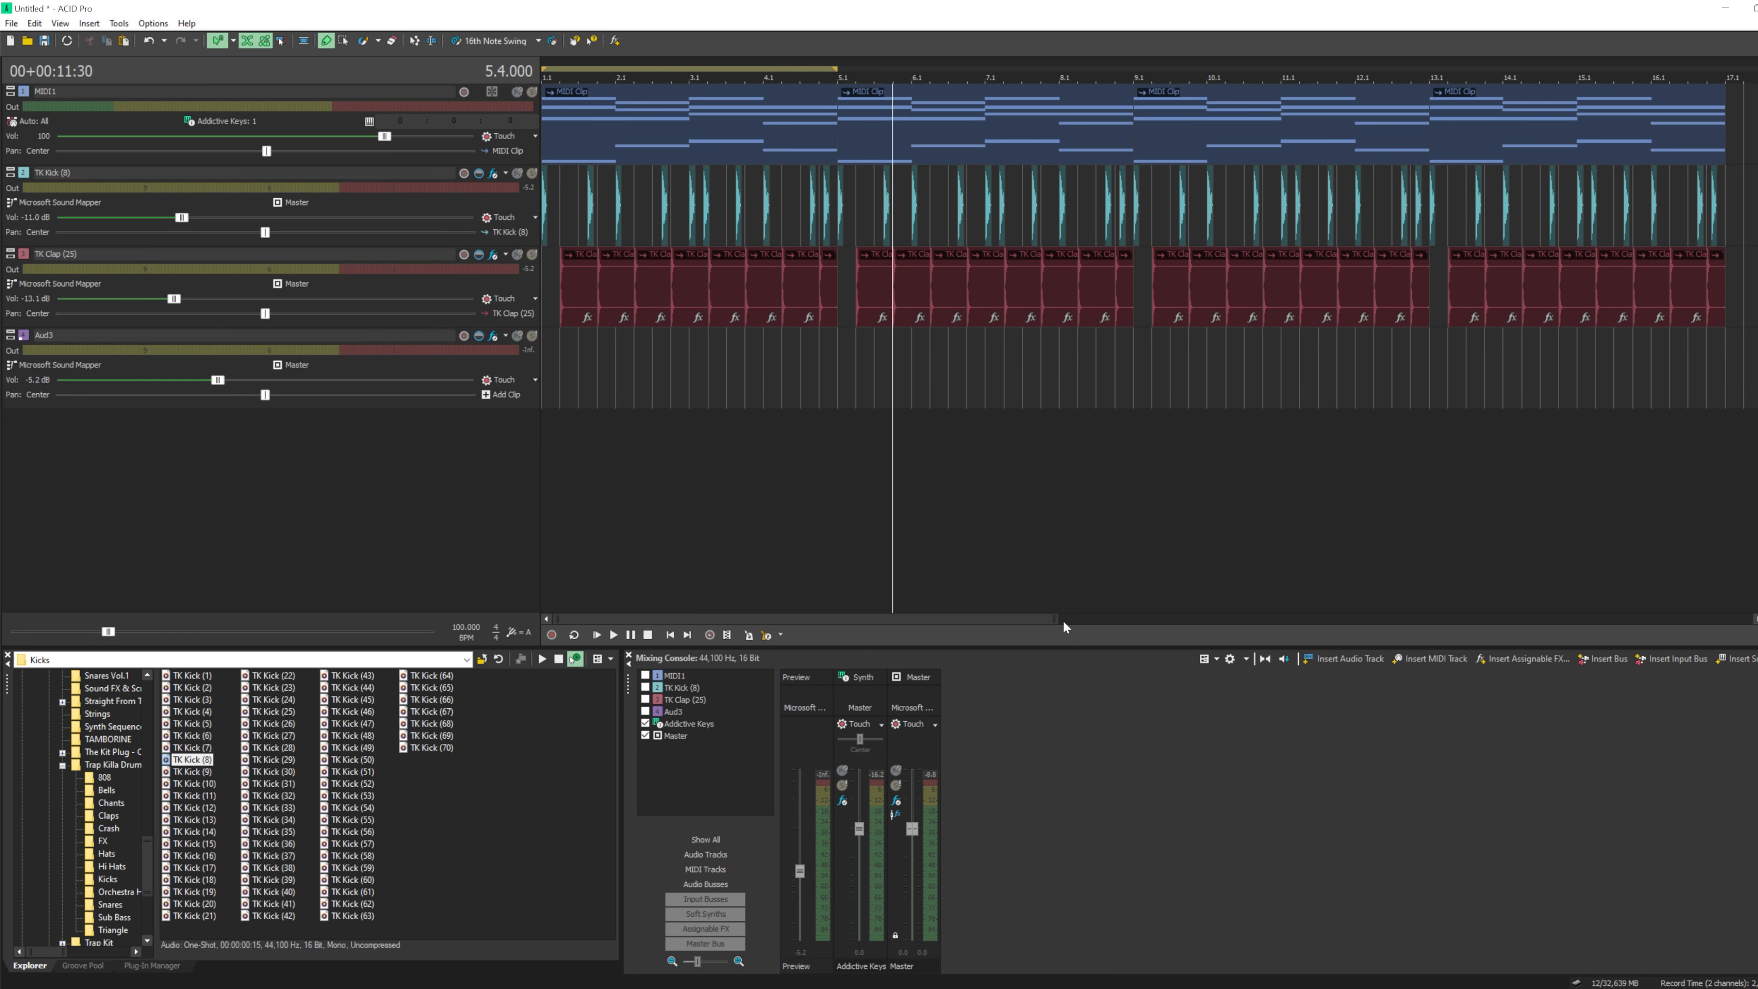
- Play the beat from the start and lower the Addictive Keys volume in the mixer while listening
{"action": "left_click_drag", "start_coordinate": [1052, 619], "coordinate": [973, 619]}
{"action": "left_click", "coordinate": [599, 635]}
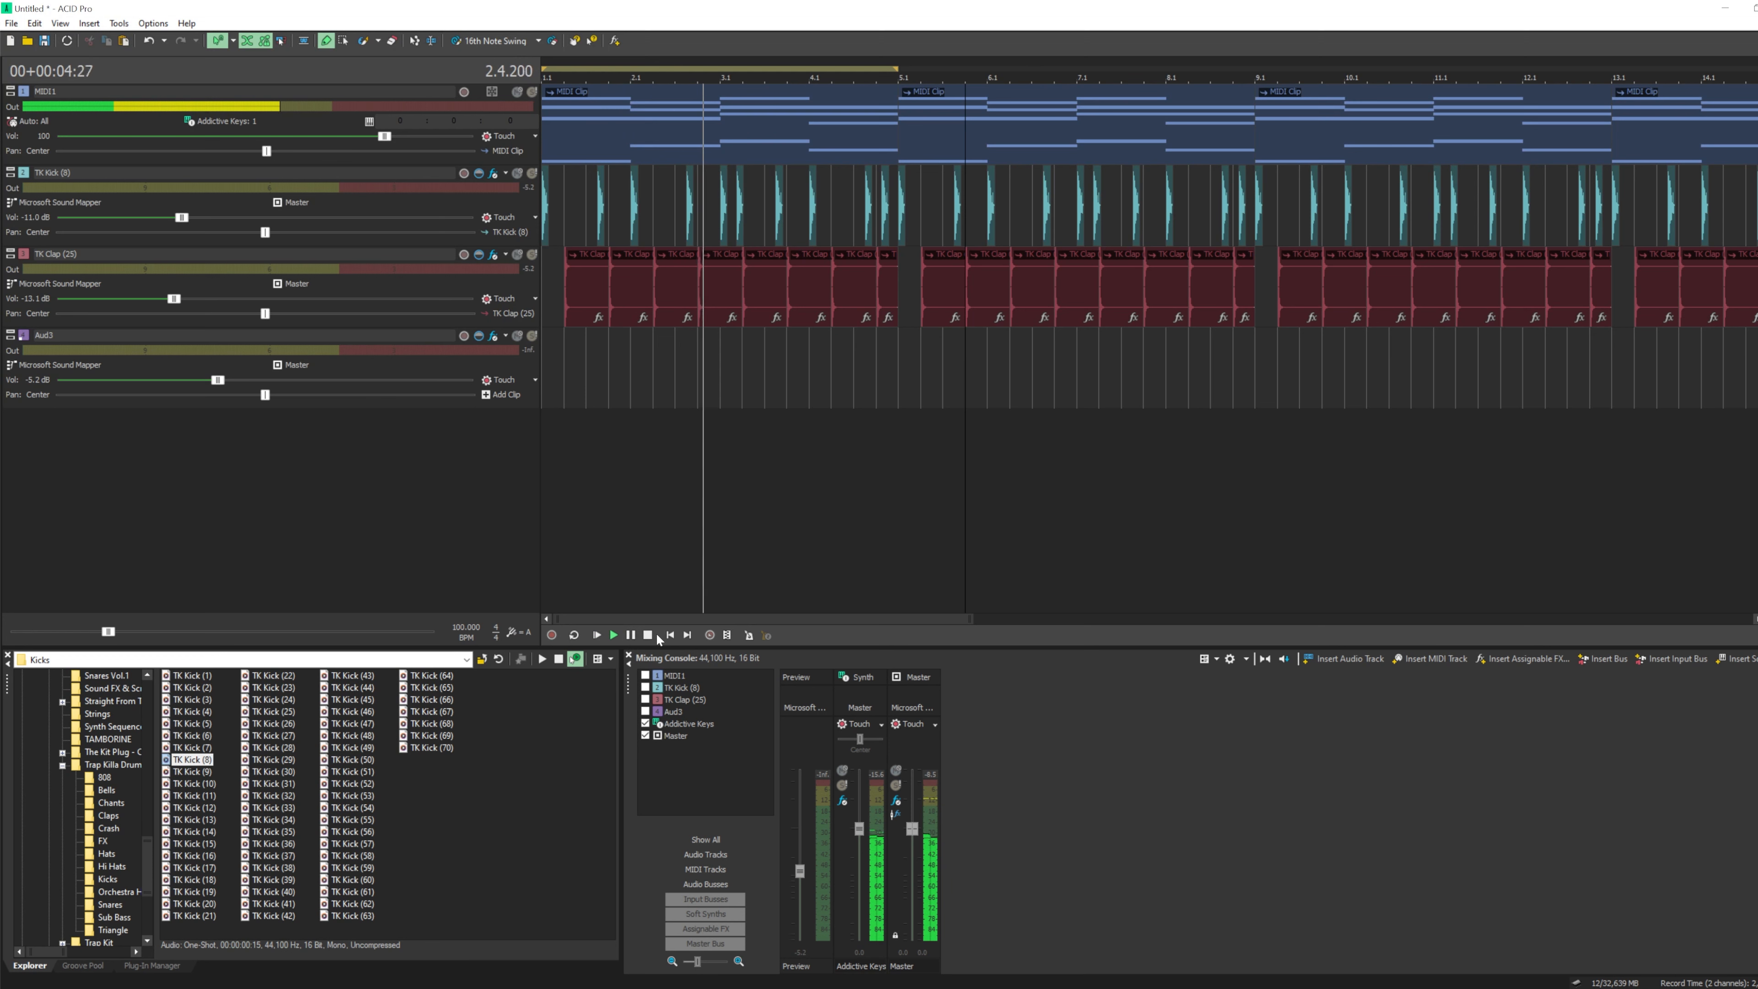
{"action": "left_click_drag", "start_coordinate": [859, 830], "coordinate": [862, 860]}
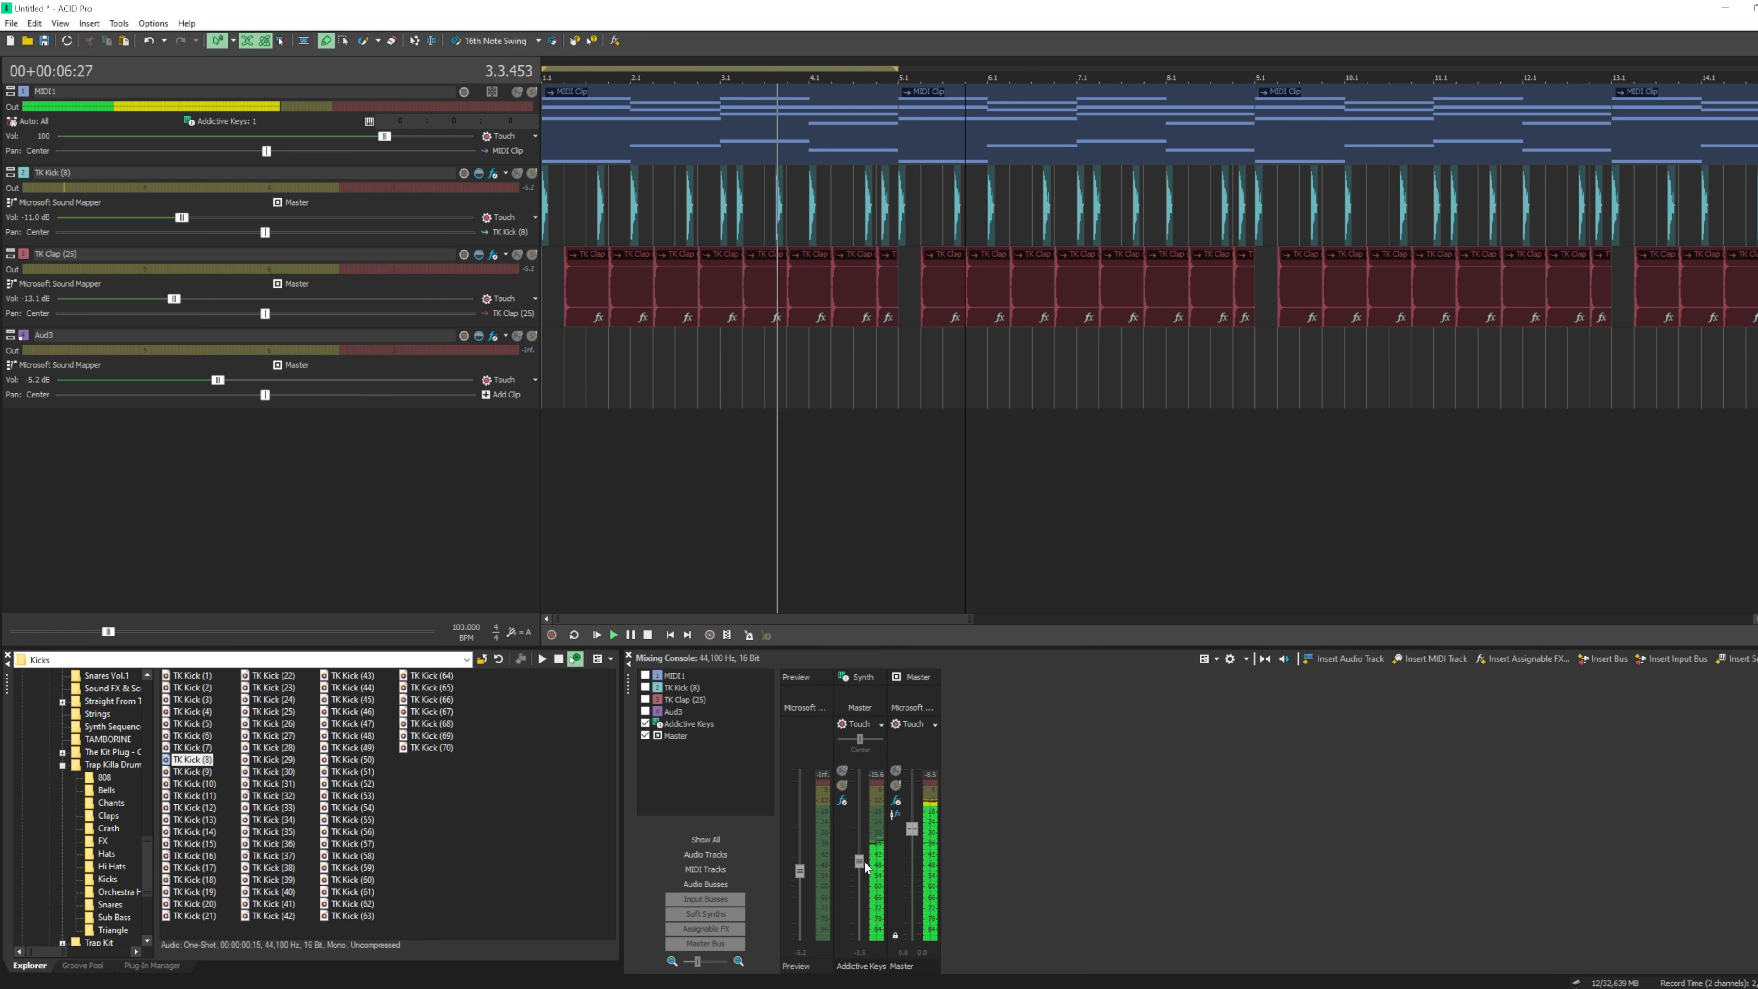
- Replace the Addictive Keys soft synth with DN-e1 (64) for the chord track
{"action": "left_click", "coordinate": [857, 677]}
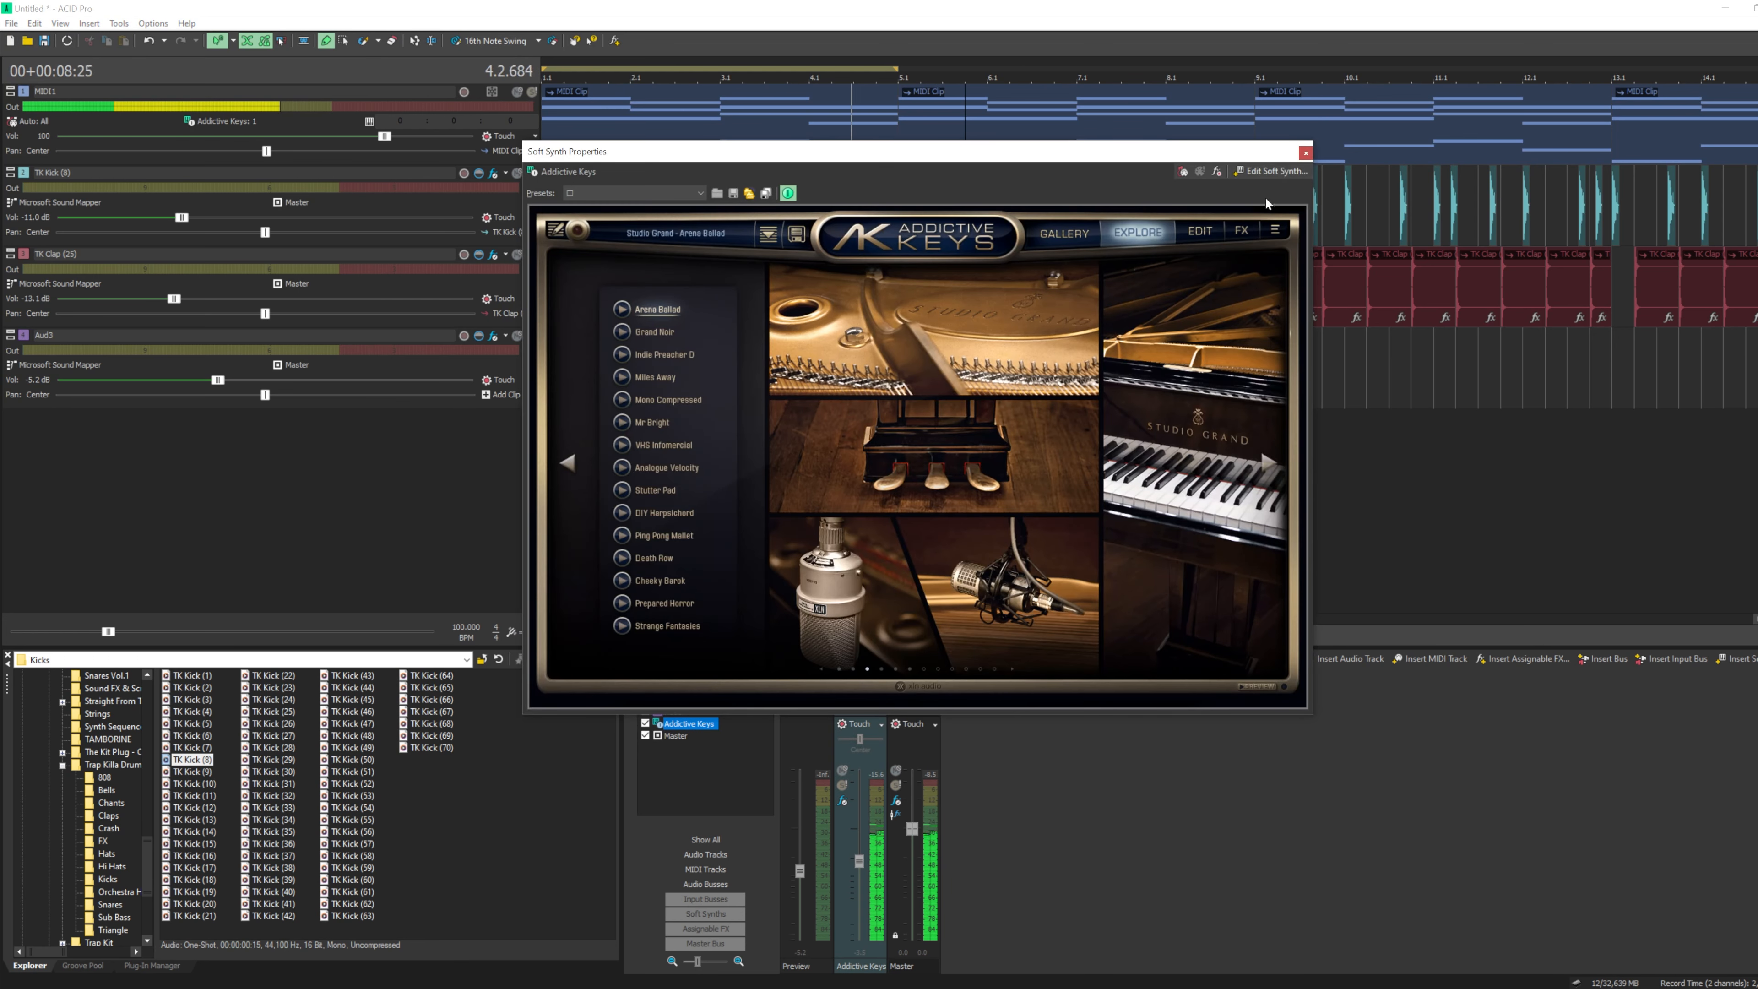
{"action": "left_click", "coordinate": [1277, 171]}
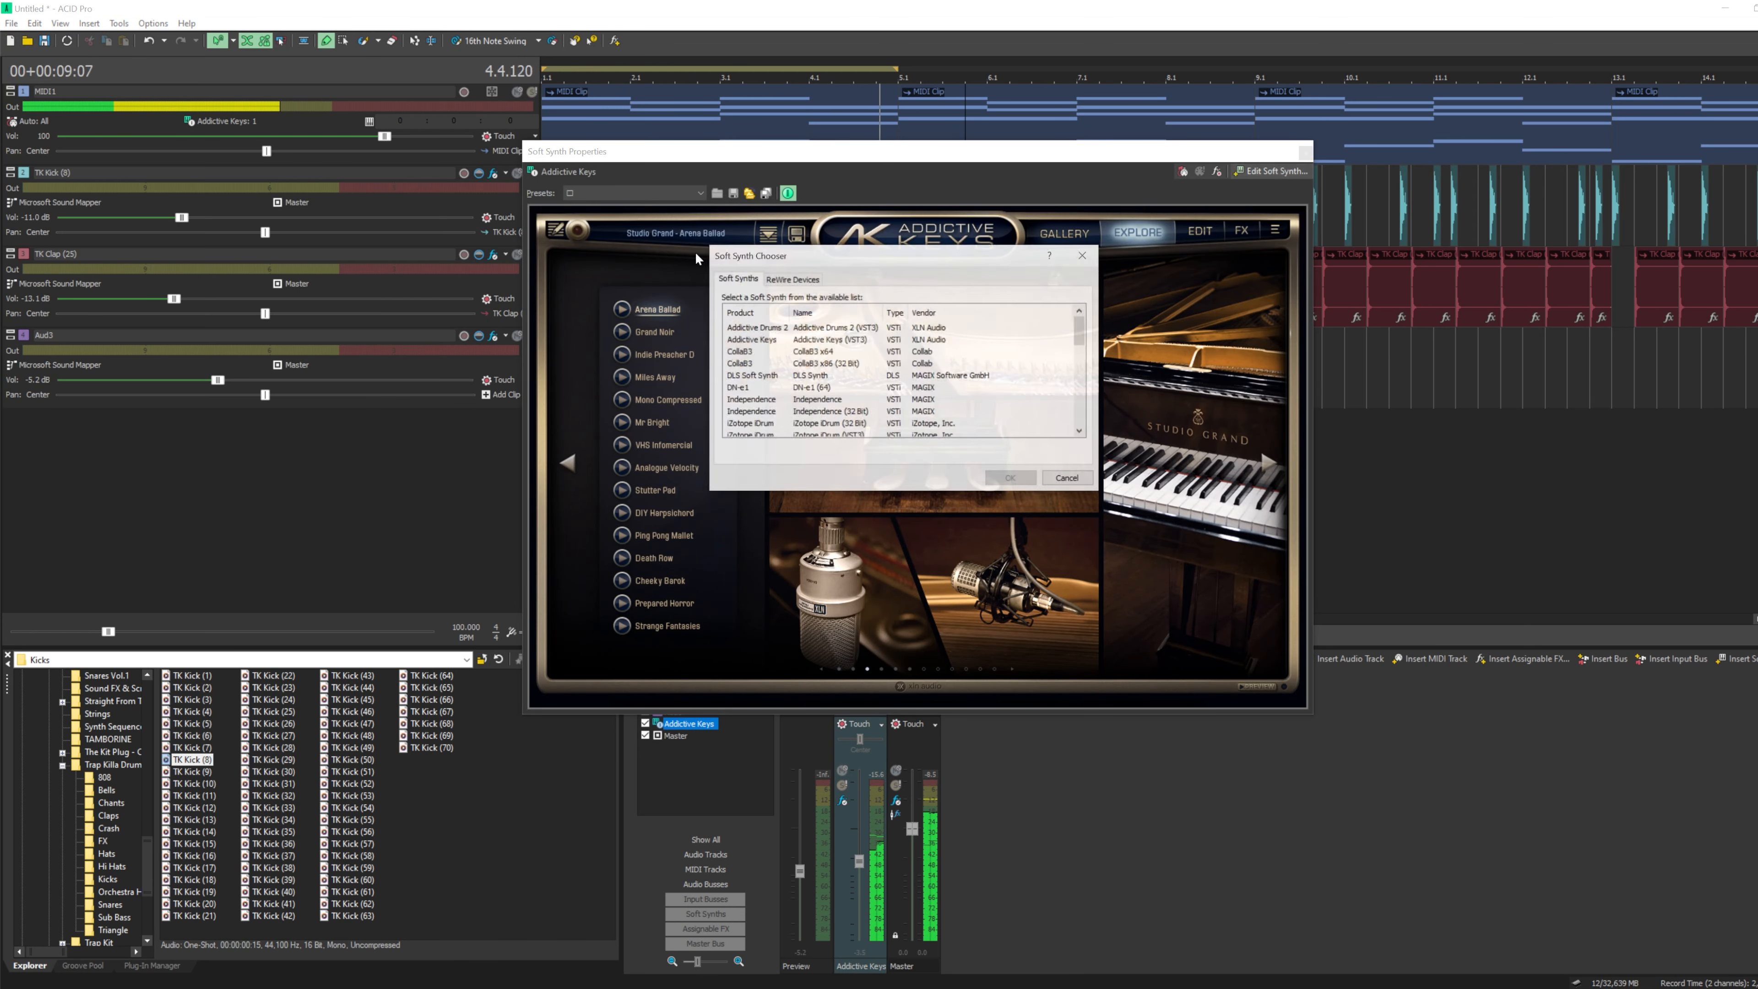
{"action": "left_click", "coordinate": [754, 340]}
{"action": "key", "text": "Return"}
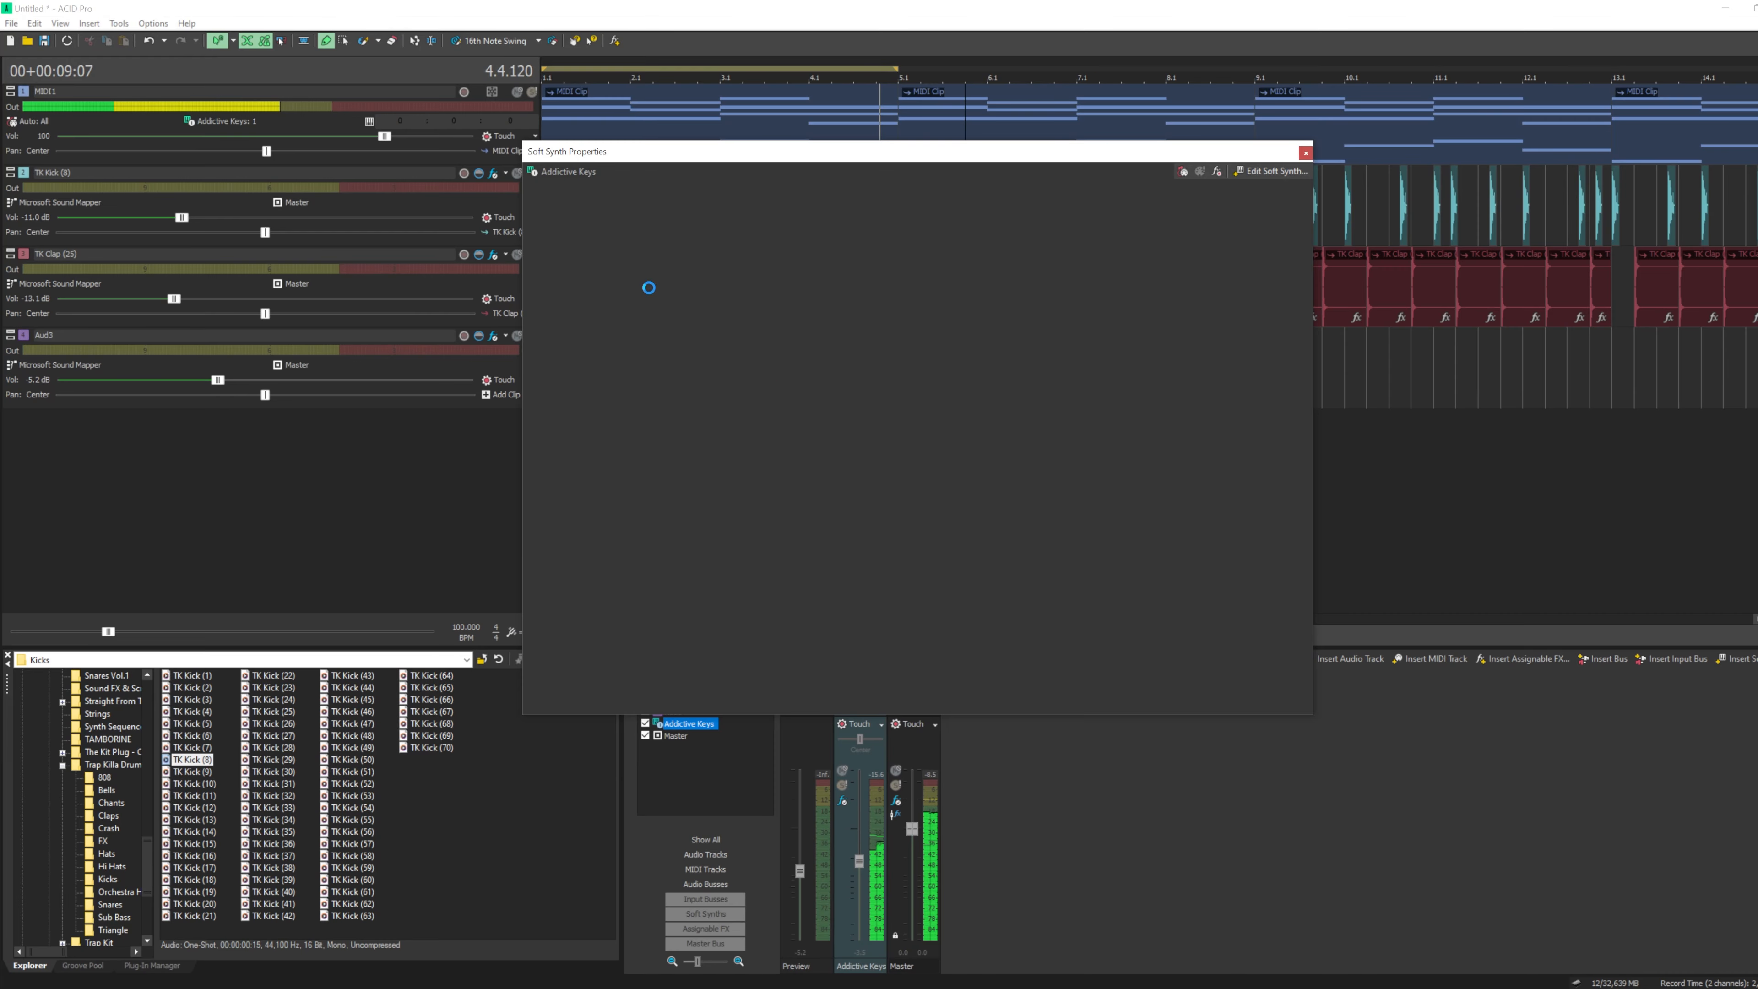
- Load the Paradise preset in DN-e1 for the chords and close the synth properties
{"action": "left_click", "coordinate": [609, 197]}
{"action": "scroll", "coordinate": [609, 207], "scroll_direction": "down", "scroll_amount": 20}
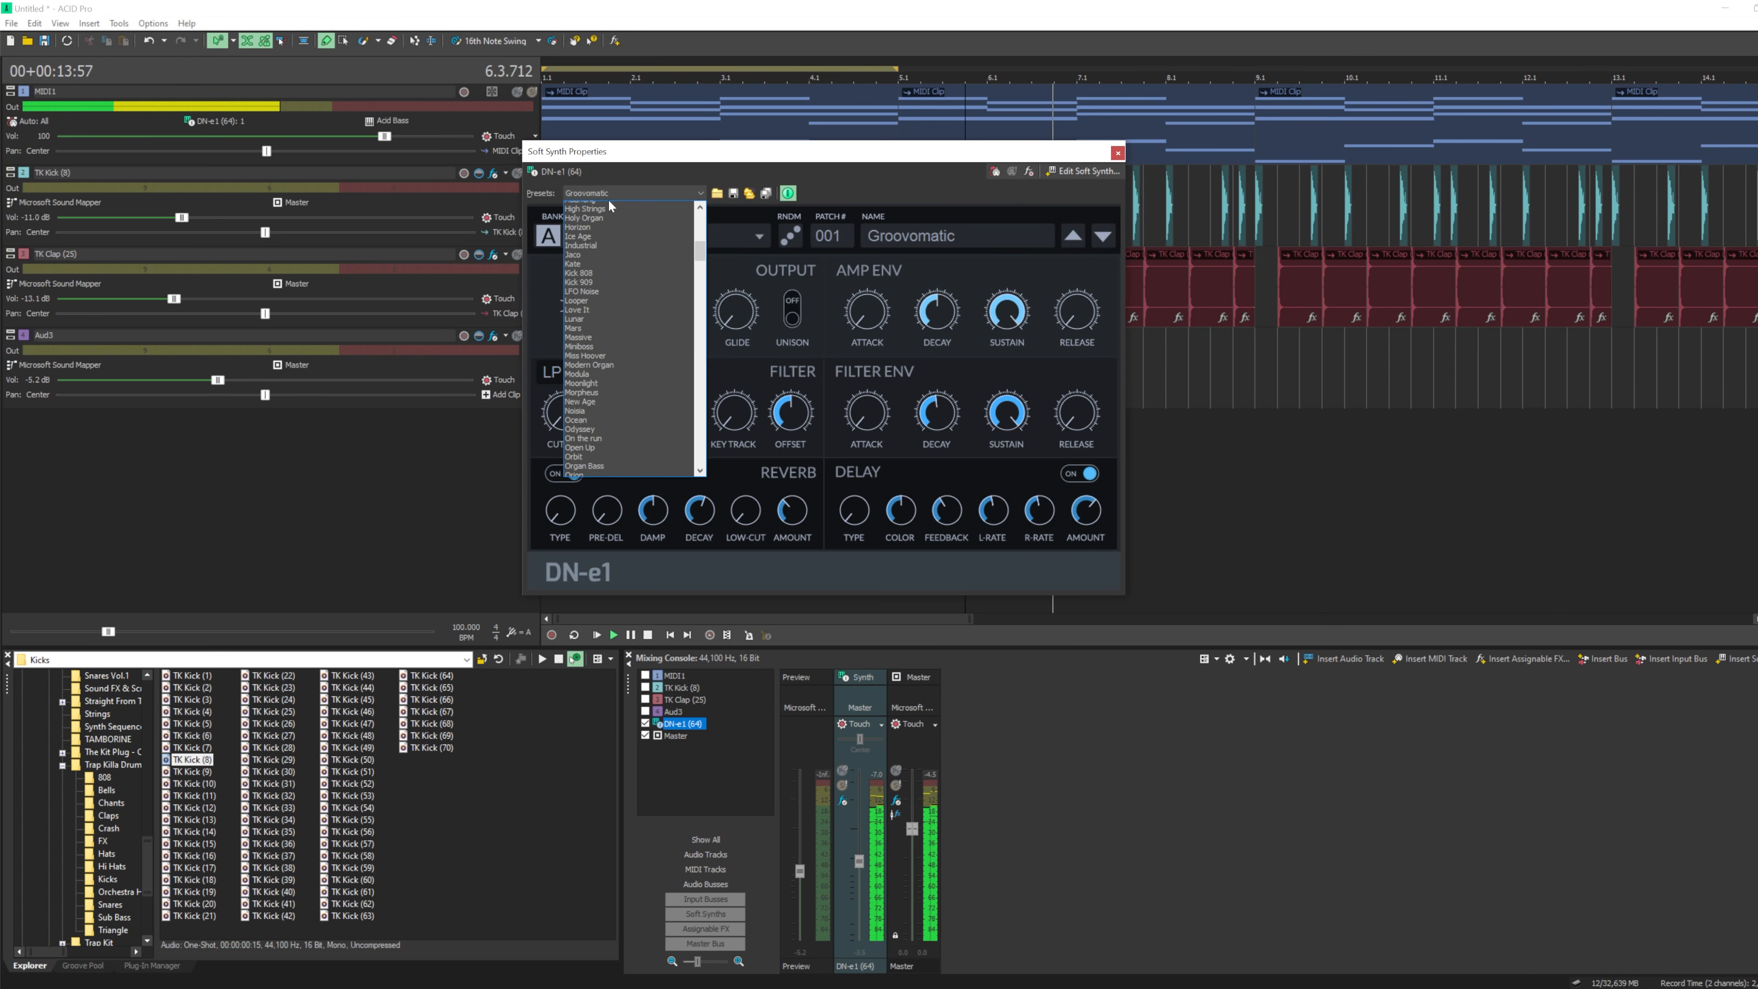
{"action": "scroll", "coordinate": [614, 219], "scroll_direction": "down", "scroll_amount": 5}
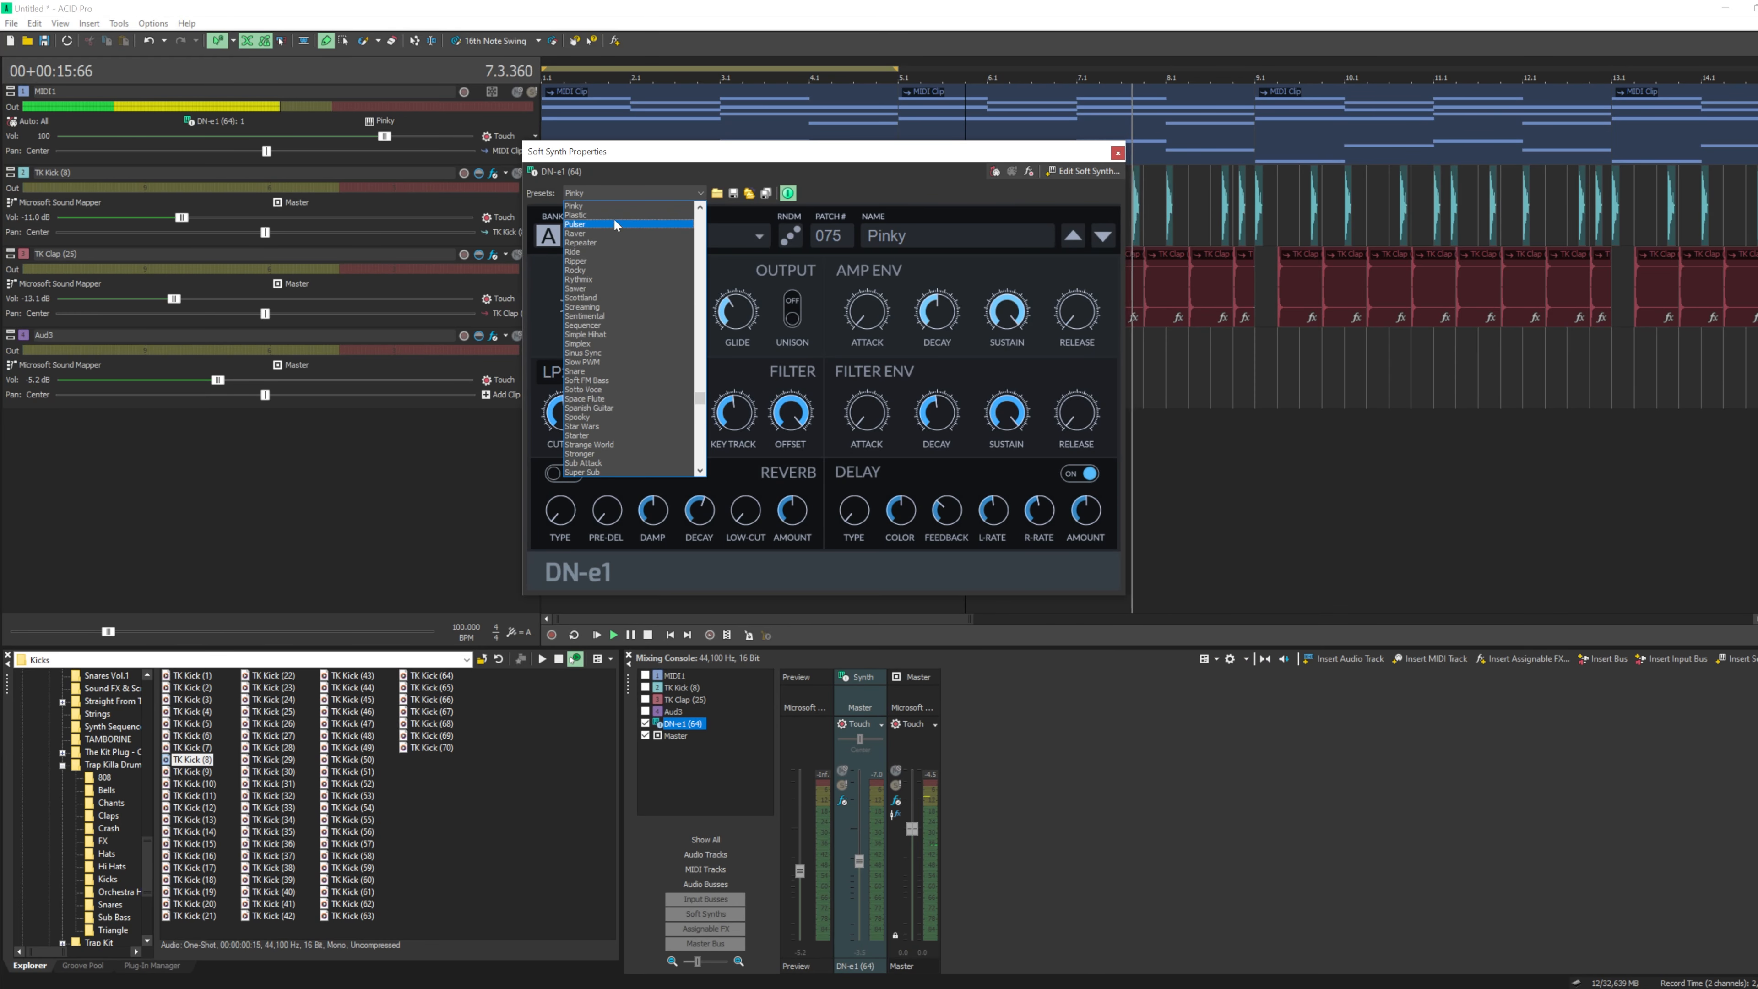
{"action": "left_click", "coordinate": [625, 192]}
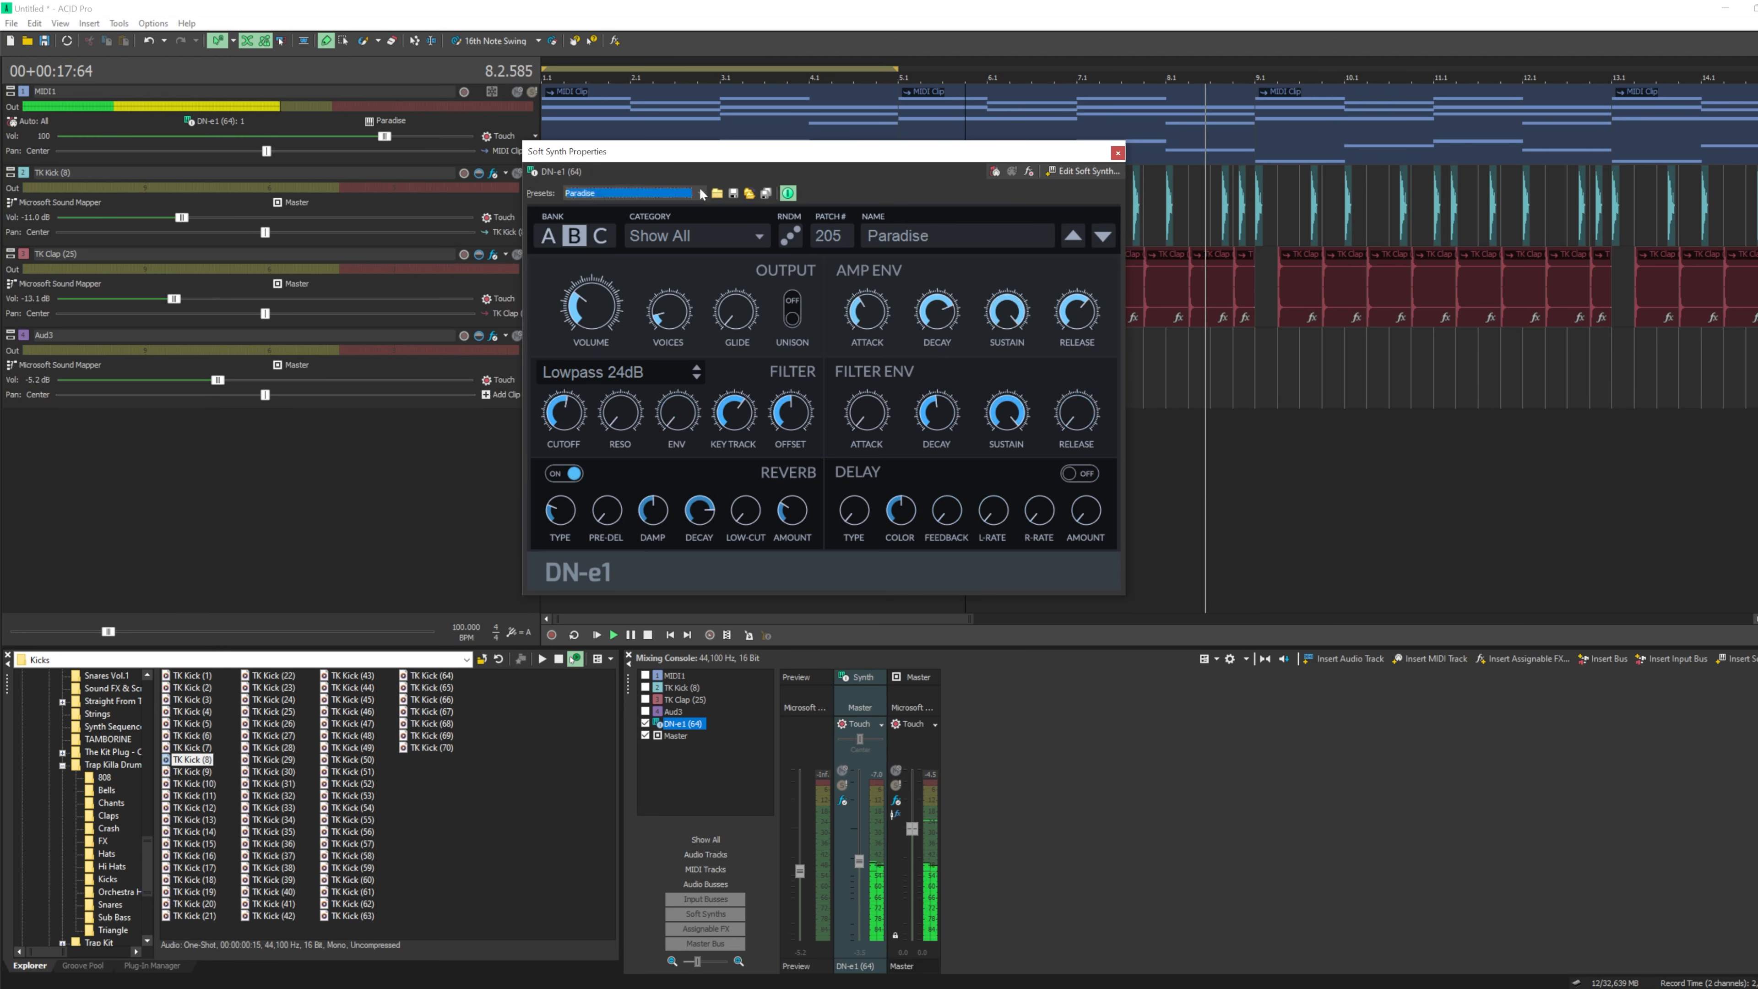
{"action": "left_click", "coordinate": [1118, 153]}
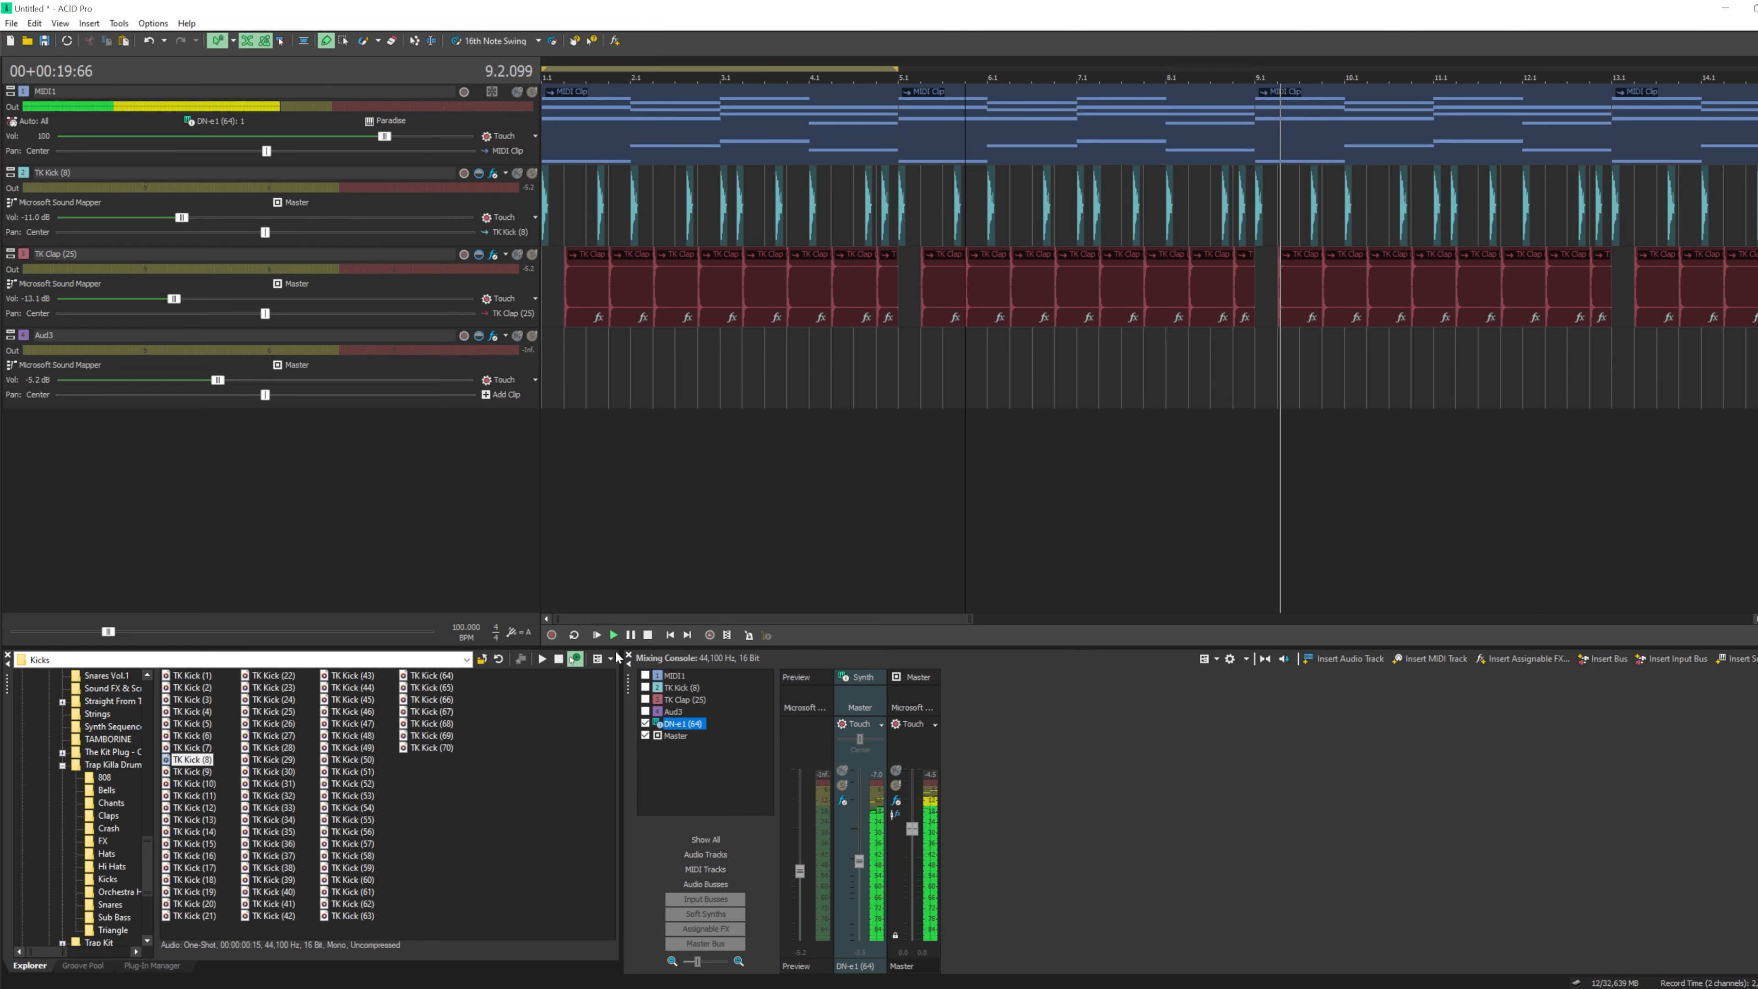
- Lower the DN-e1 volume in the mixer and replay the beat from the start to check the balance
{"action": "left_click_drag", "start_coordinate": [859, 861], "coordinate": [864, 888]}
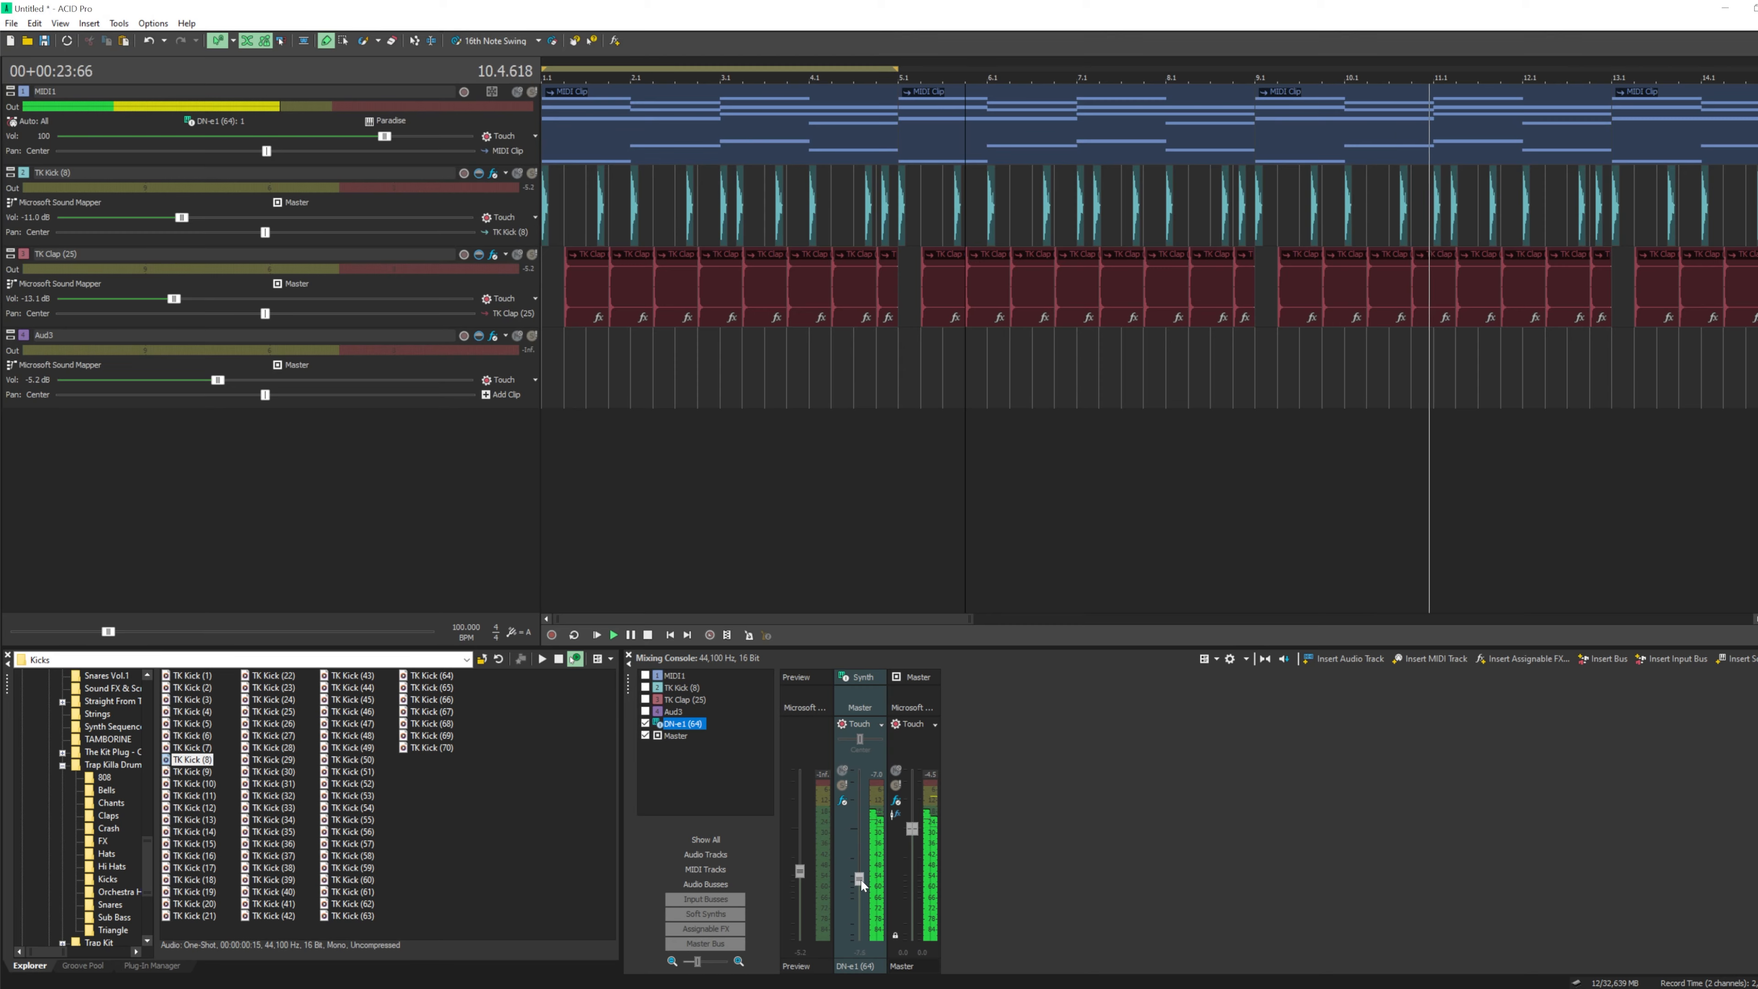
{"action": "left_click", "coordinate": [711, 762]}
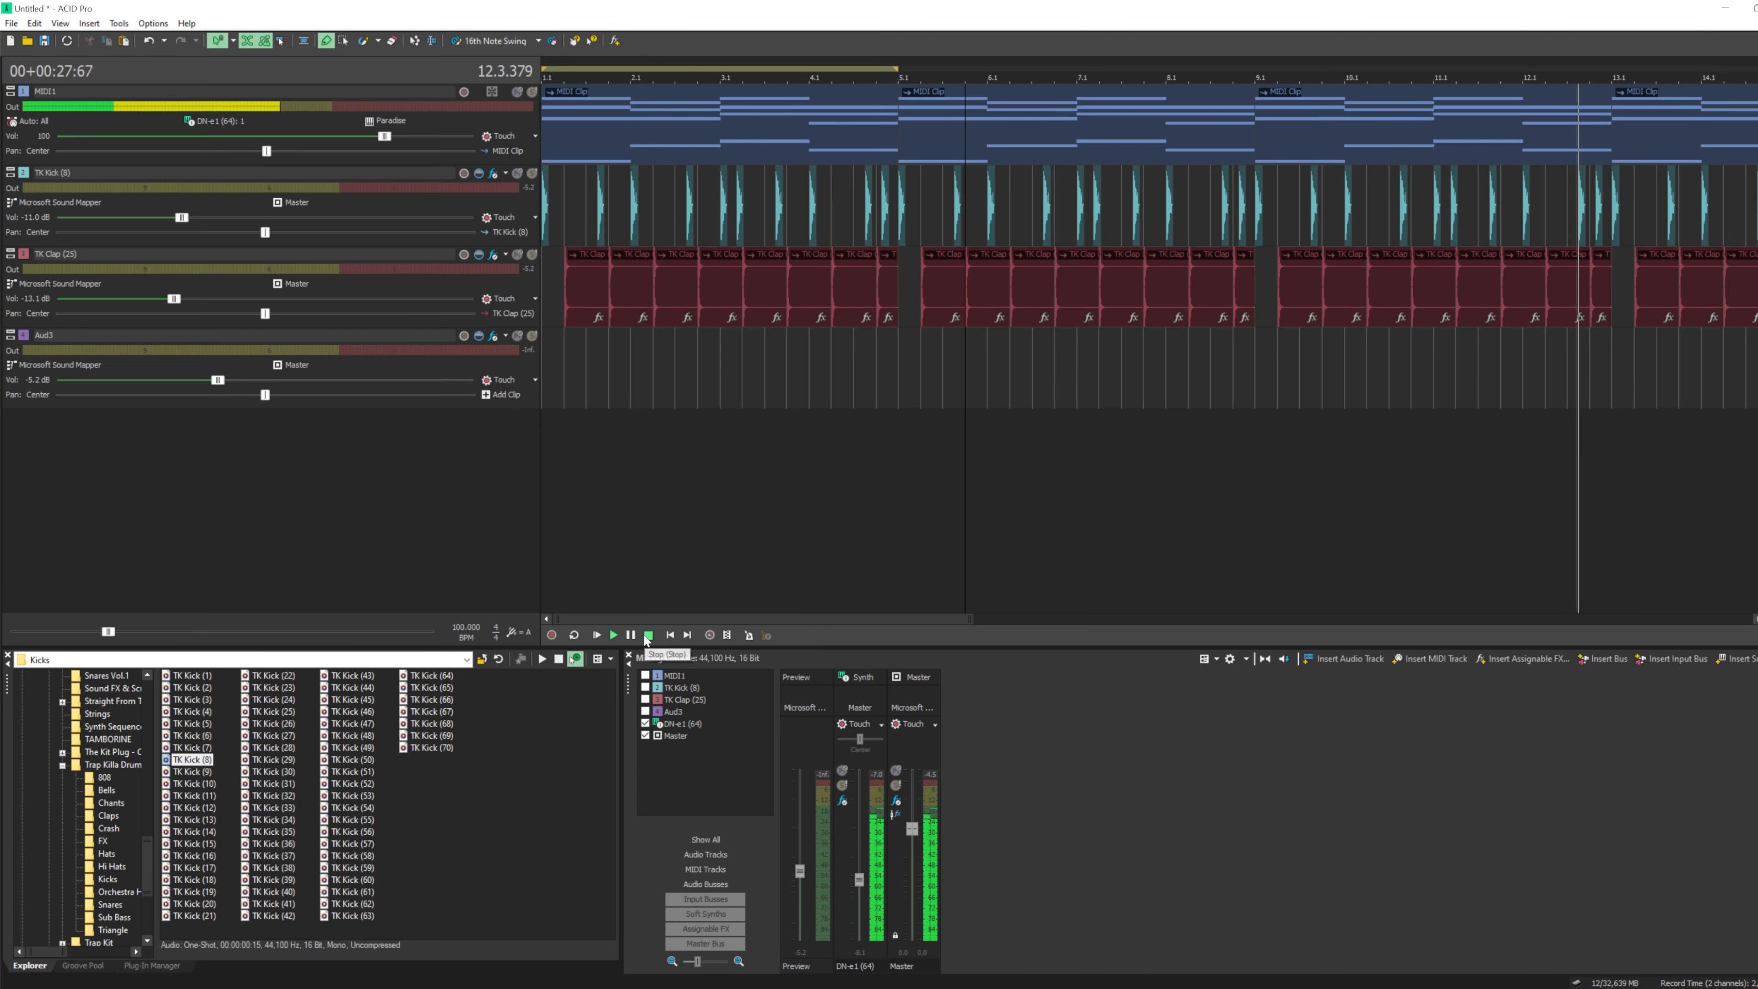
{"action": "left_click", "coordinate": [646, 639]}
{"action": "left_click", "coordinate": [595, 636]}
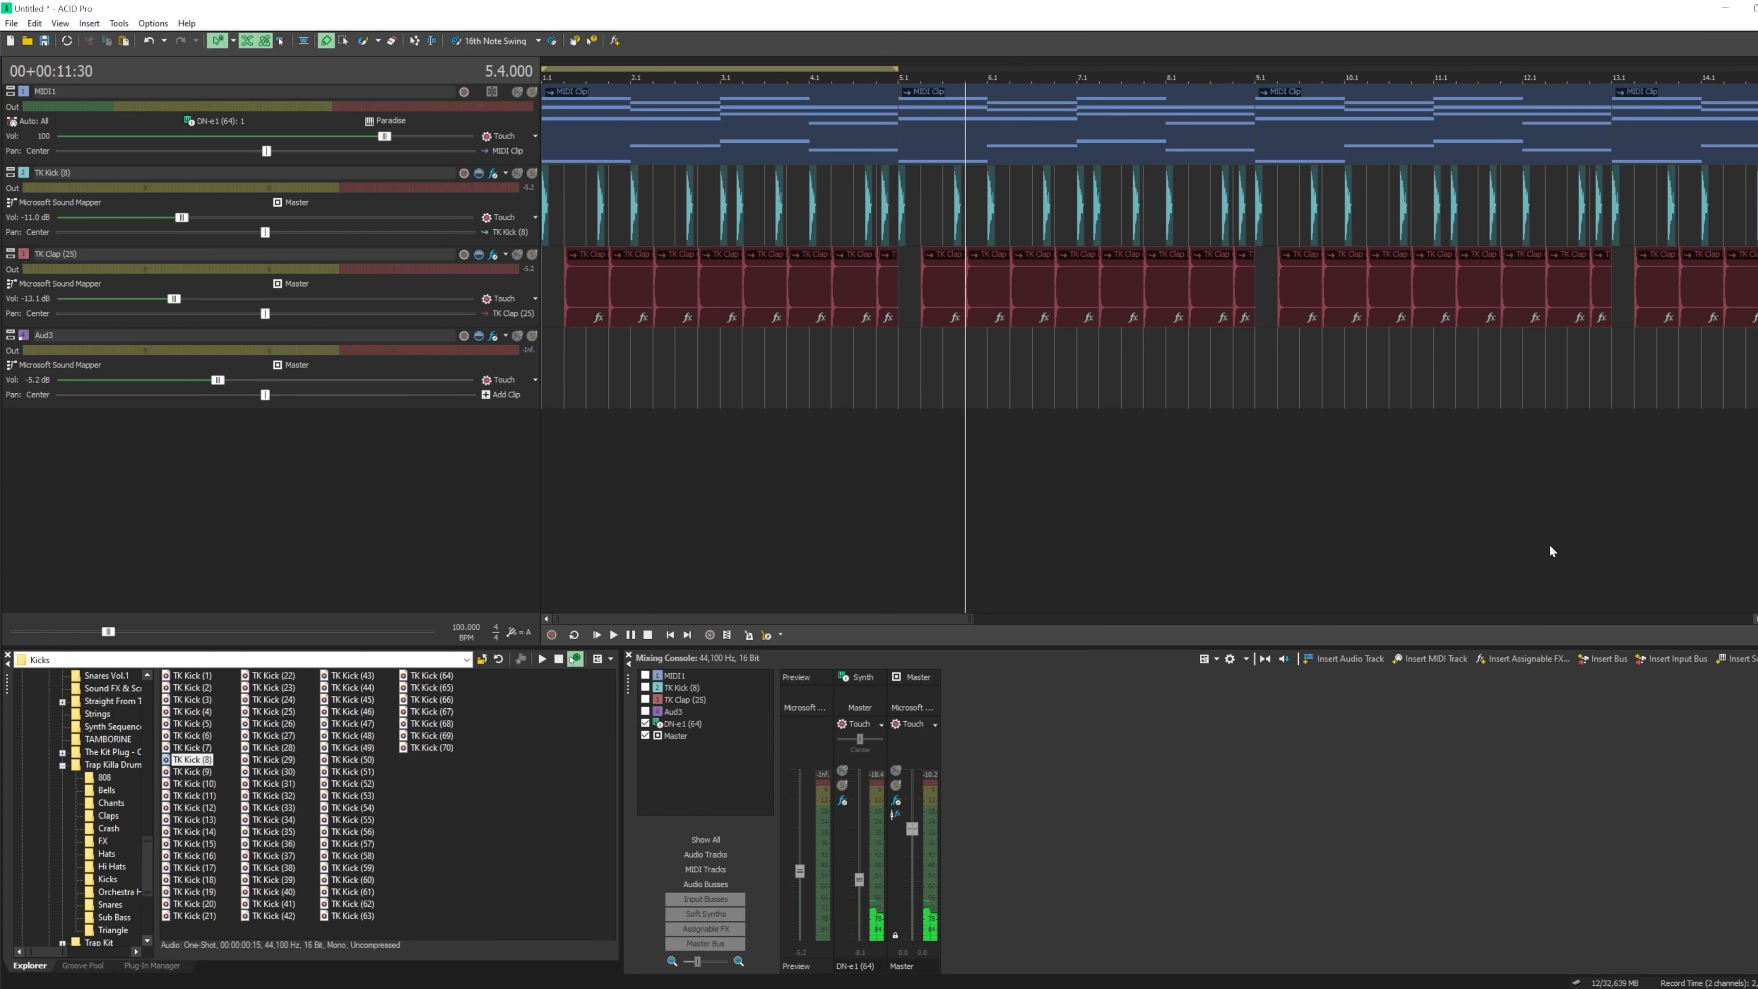
- Replace the empty audio track below the clap track with a newly inserted one and enlarge its height
{"action": "left_click", "coordinate": [409, 338]}
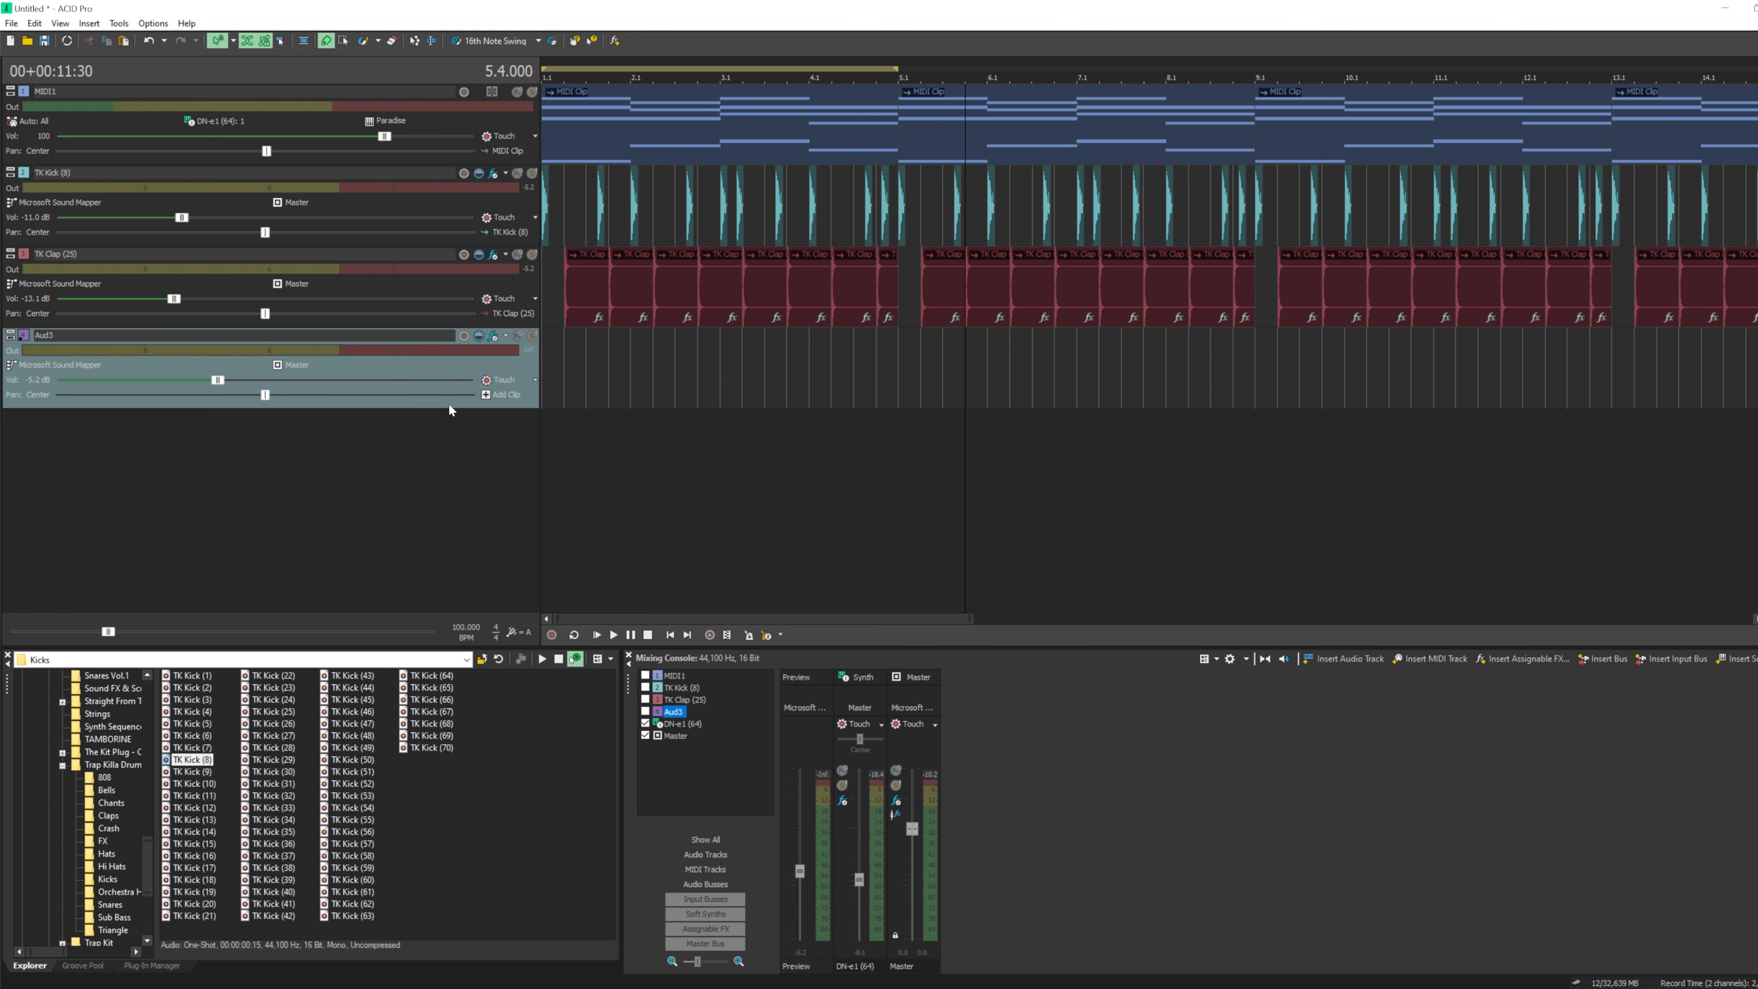
{"action": "key", "text": "Delete"}
{"action": "right_click", "coordinate": [420, 409]}
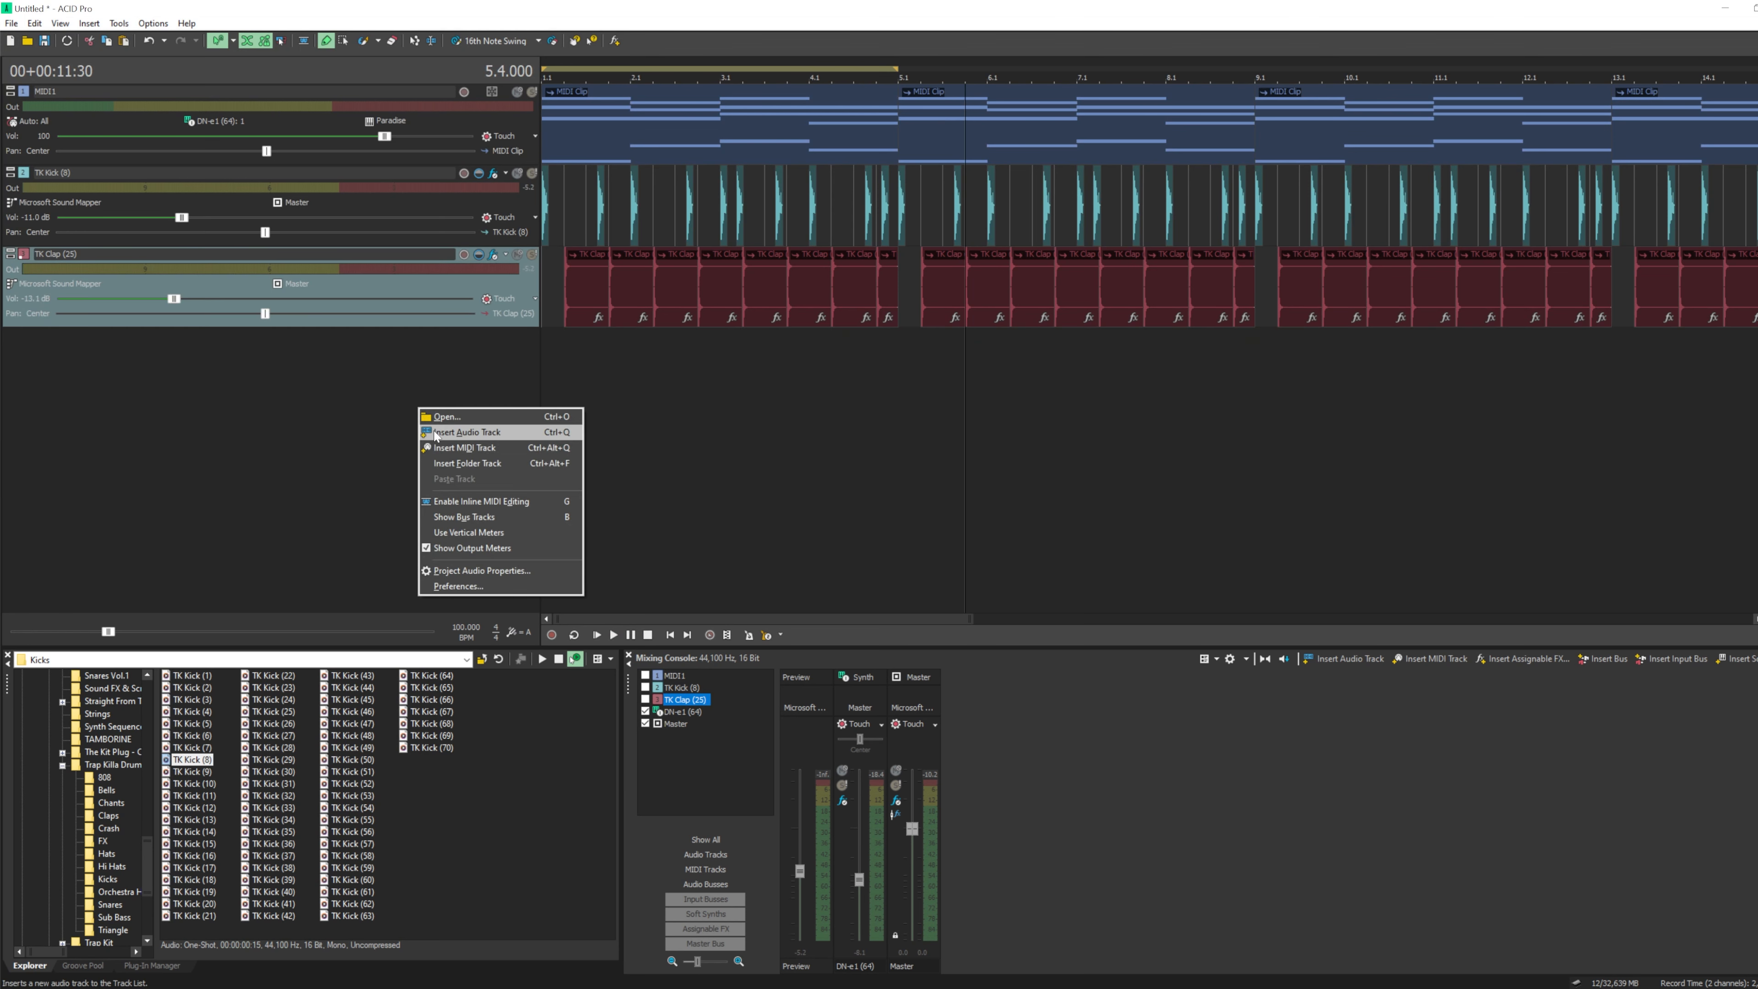
{"action": "left_click", "coordinate": [465, 433]}
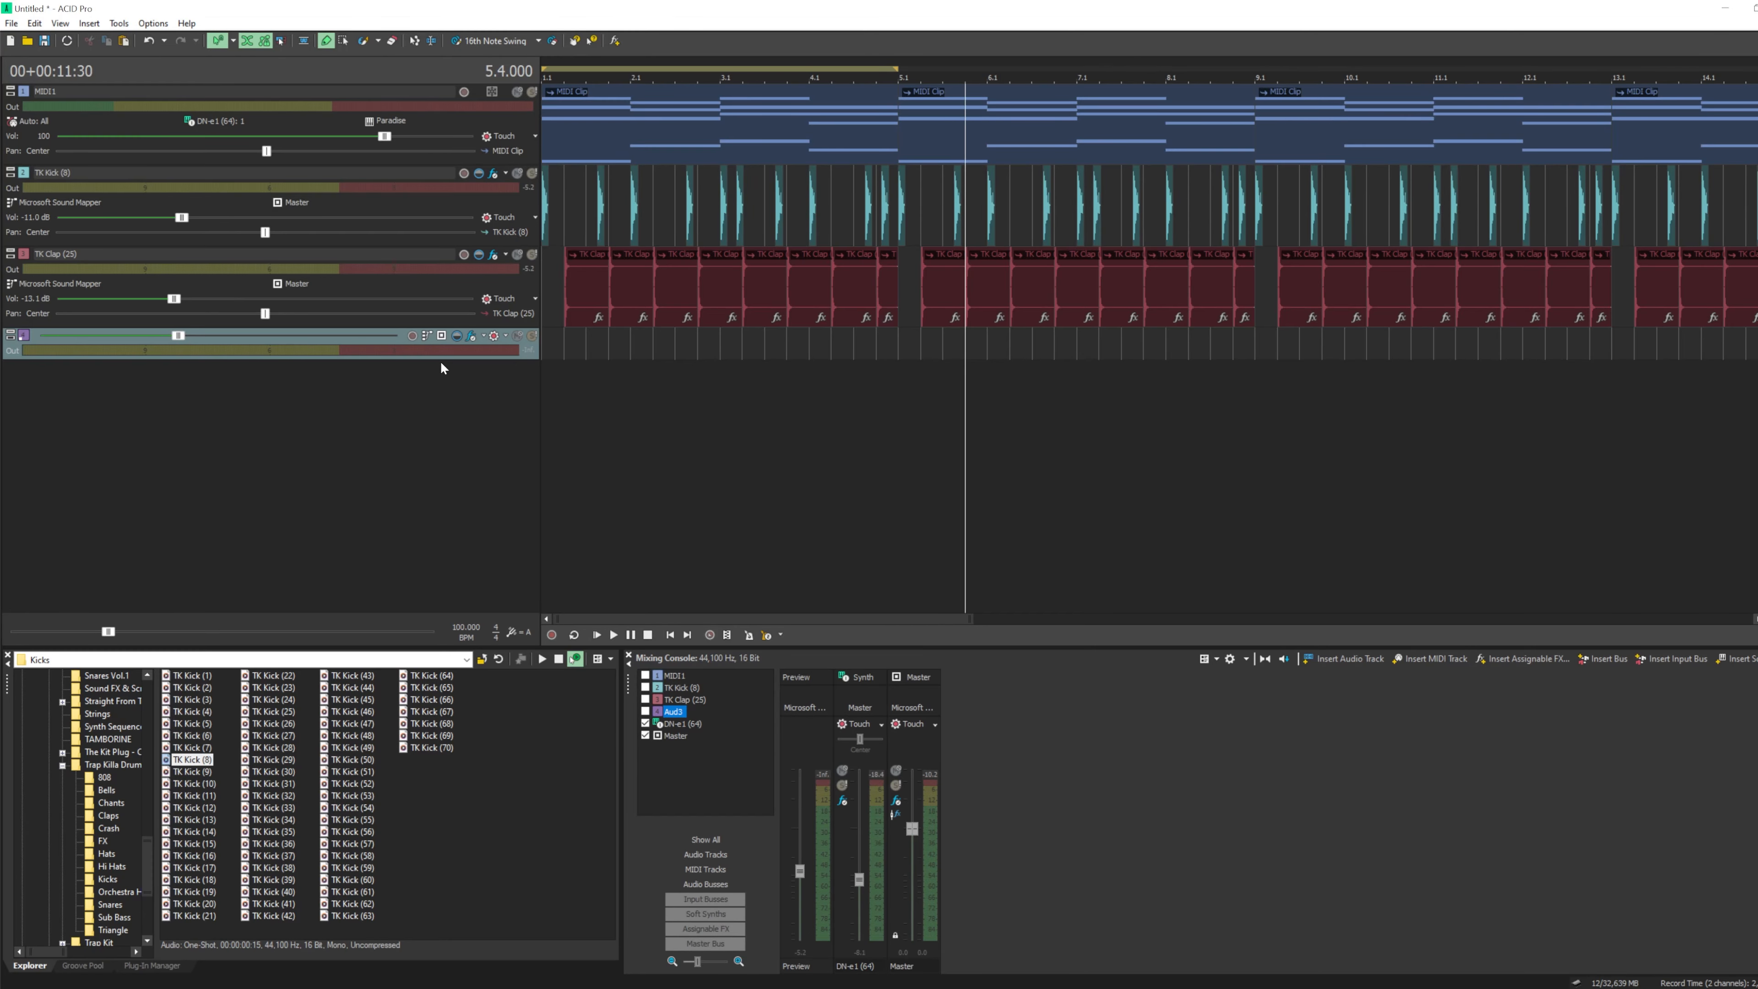
{"action": "left_click_drag", "start_coordinate": [441, 359], "coordinate": [434, 464]}
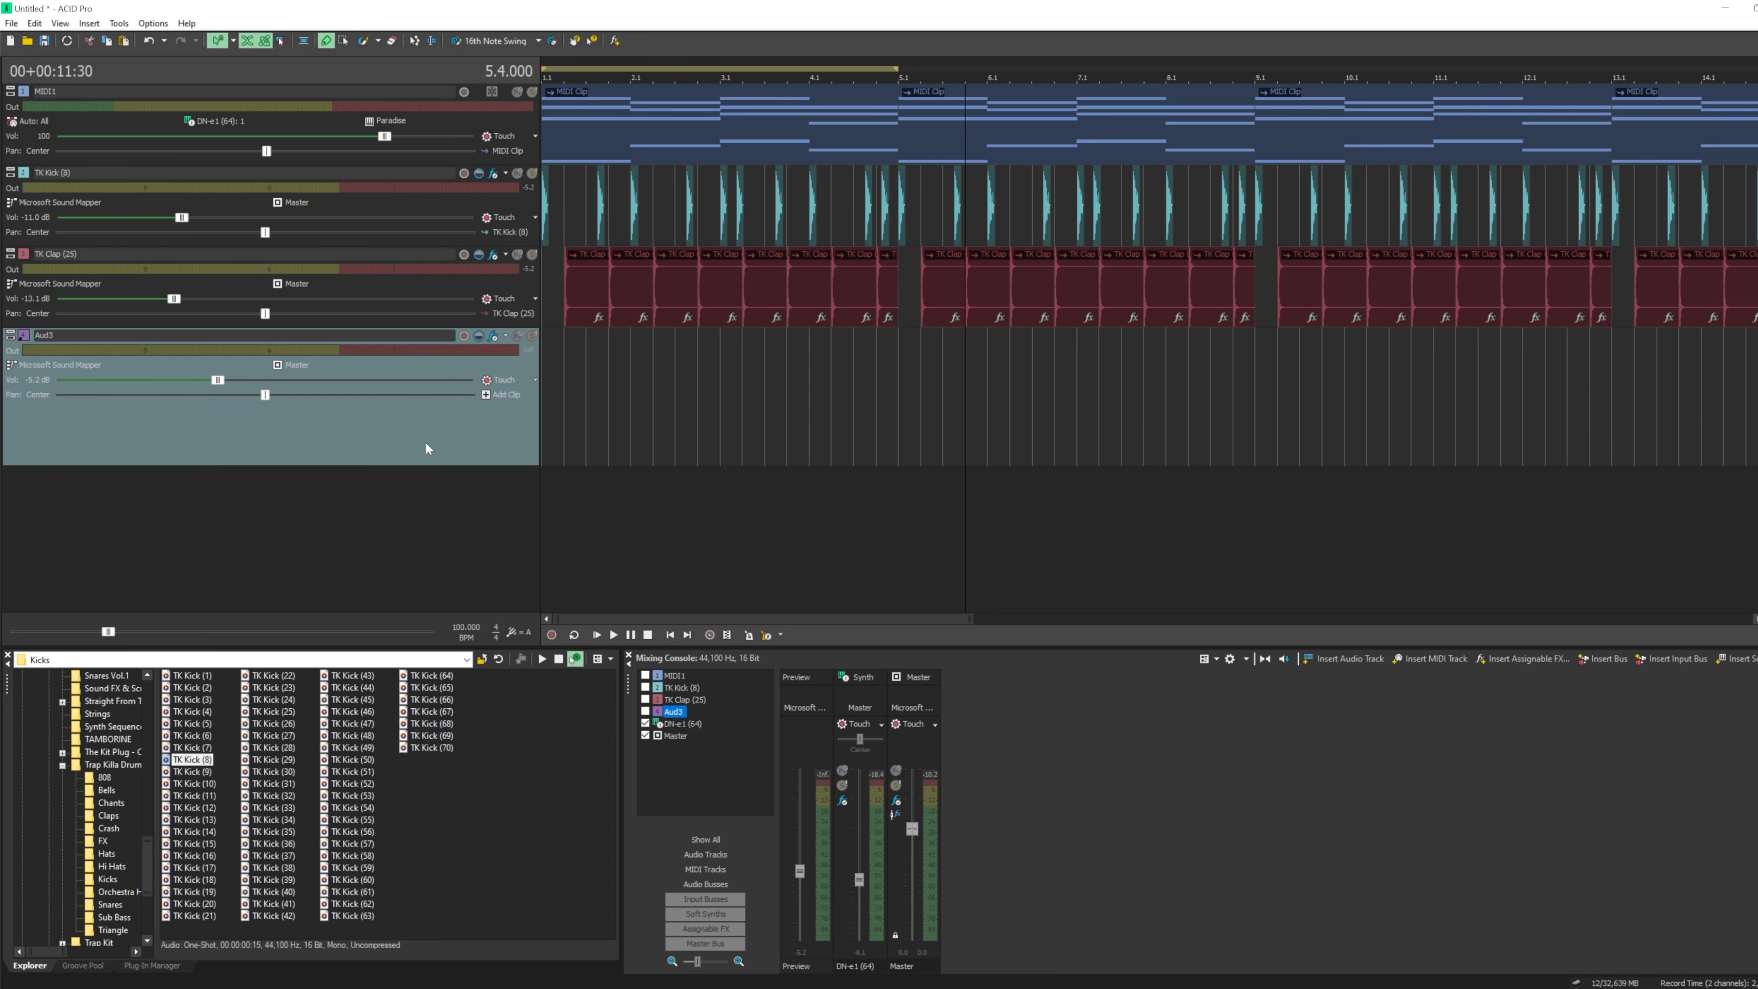
- Arm the new audio track for recording and set its record input to Microsoft Sound Mapper - Left
{"action": "left_click", "coordinate": [464, 336]}
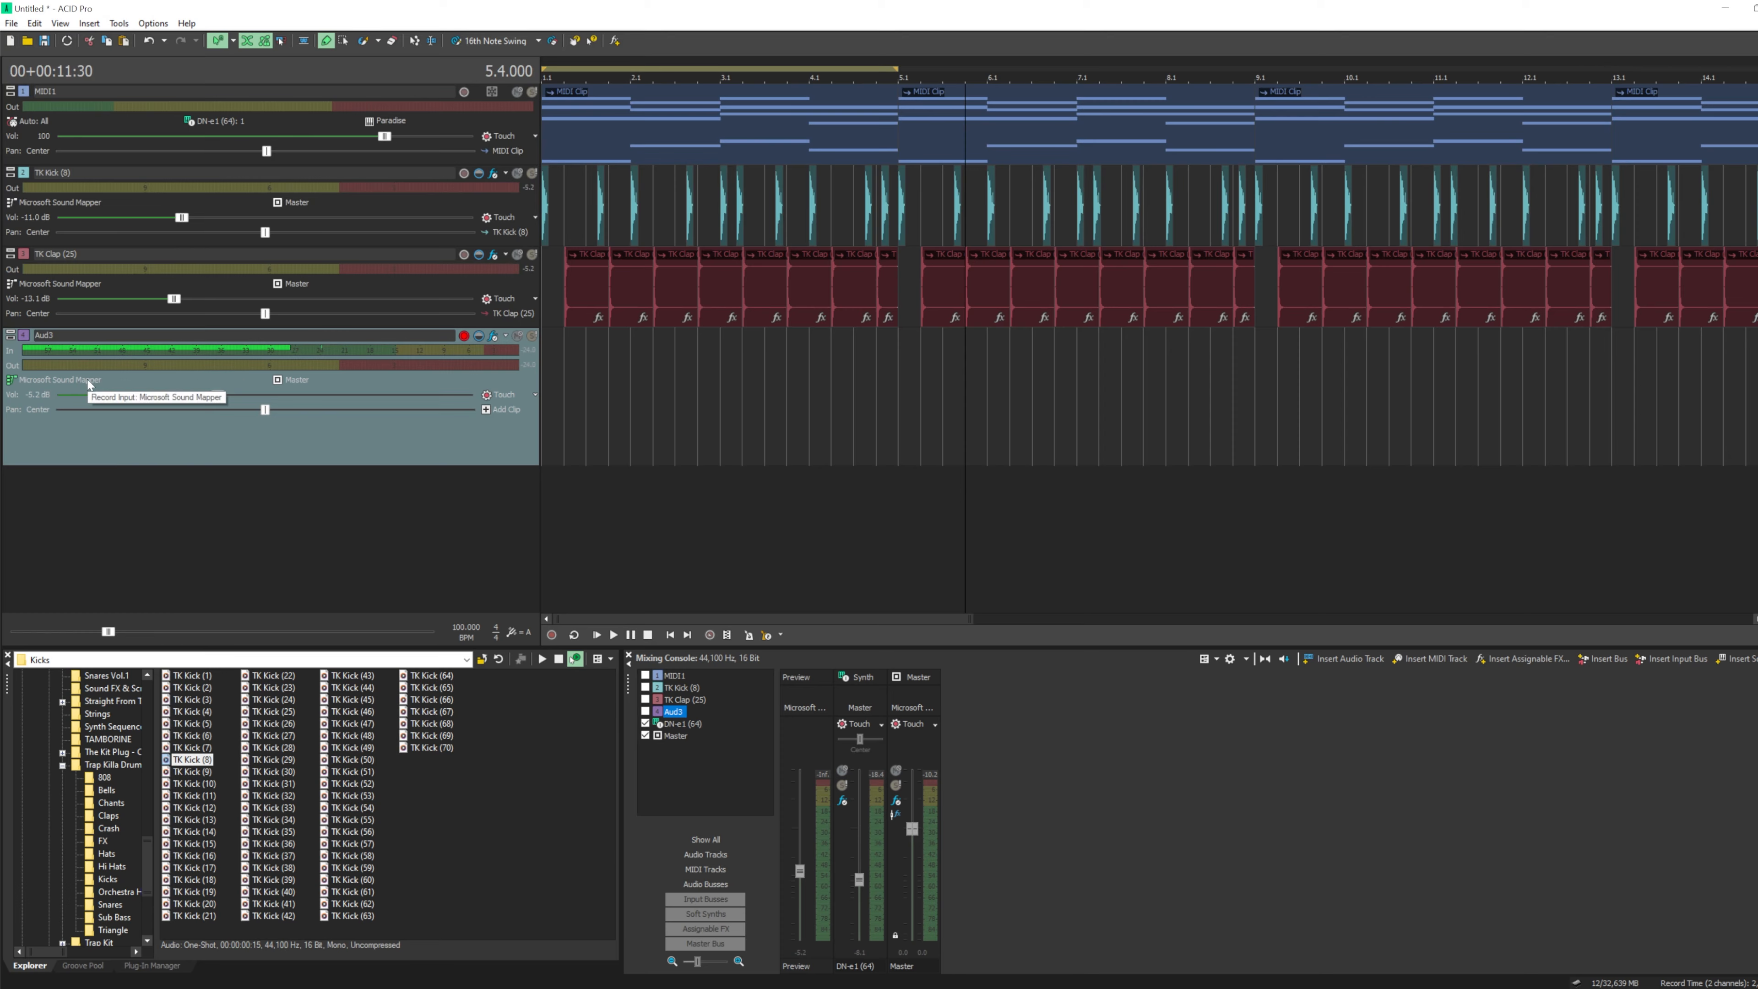
{"action": "left_click", "coordinate": [61, 380]}
{"action": "mouse_move", "coordinate": [125, 397]}
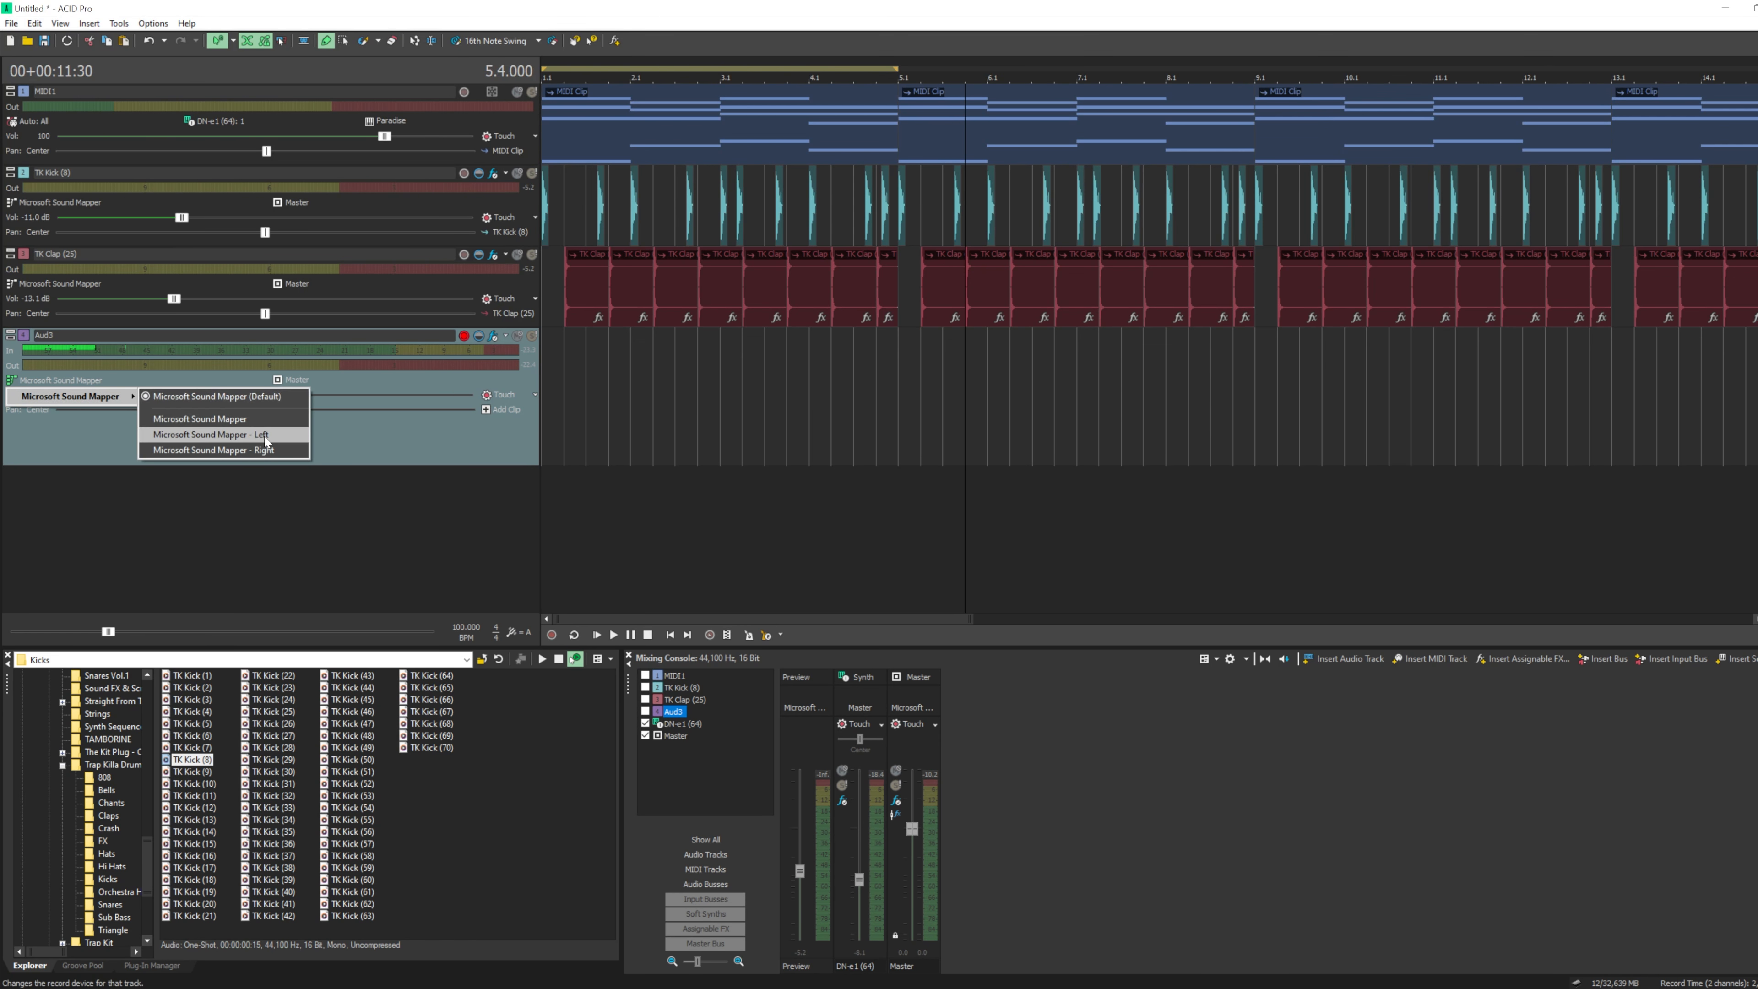
{"action": "left_click", "coordinate": [263, 437]}
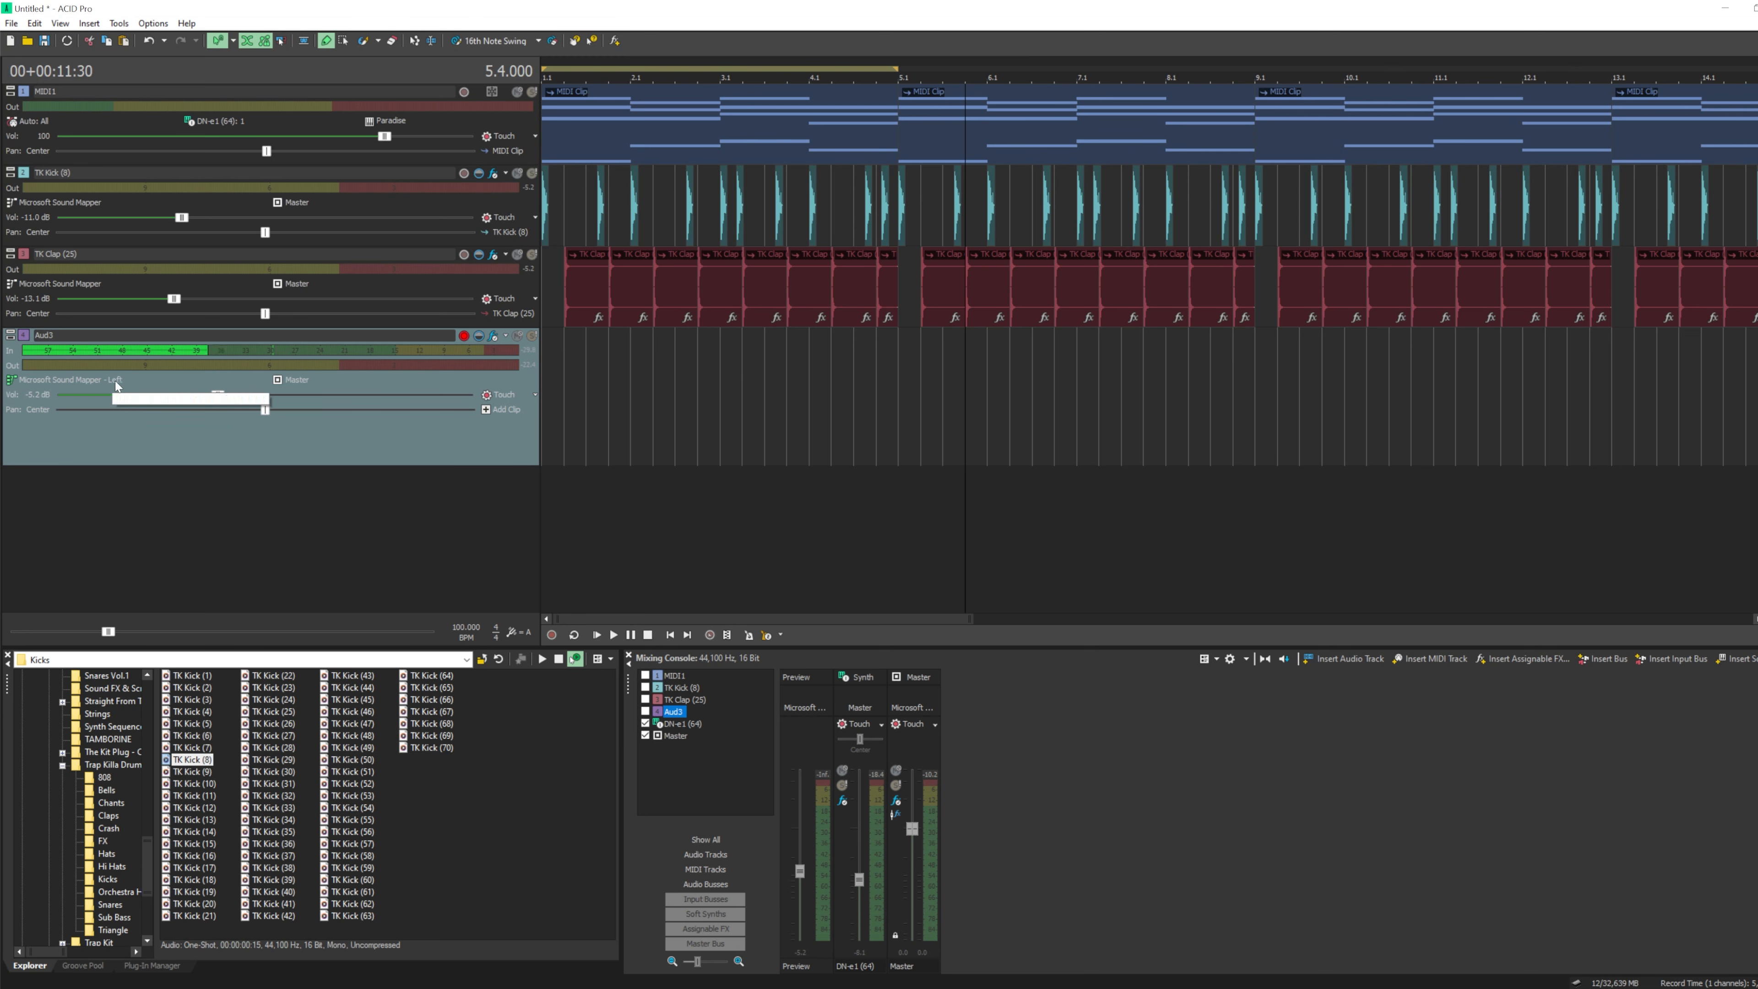
- Set the armed track's record input back to Microsoft Sound Mapper (Default)
{"action": "left_click", "coordinate": [86, 379]}
{"action": "mouse_move", "coordinate": [128, 397]}
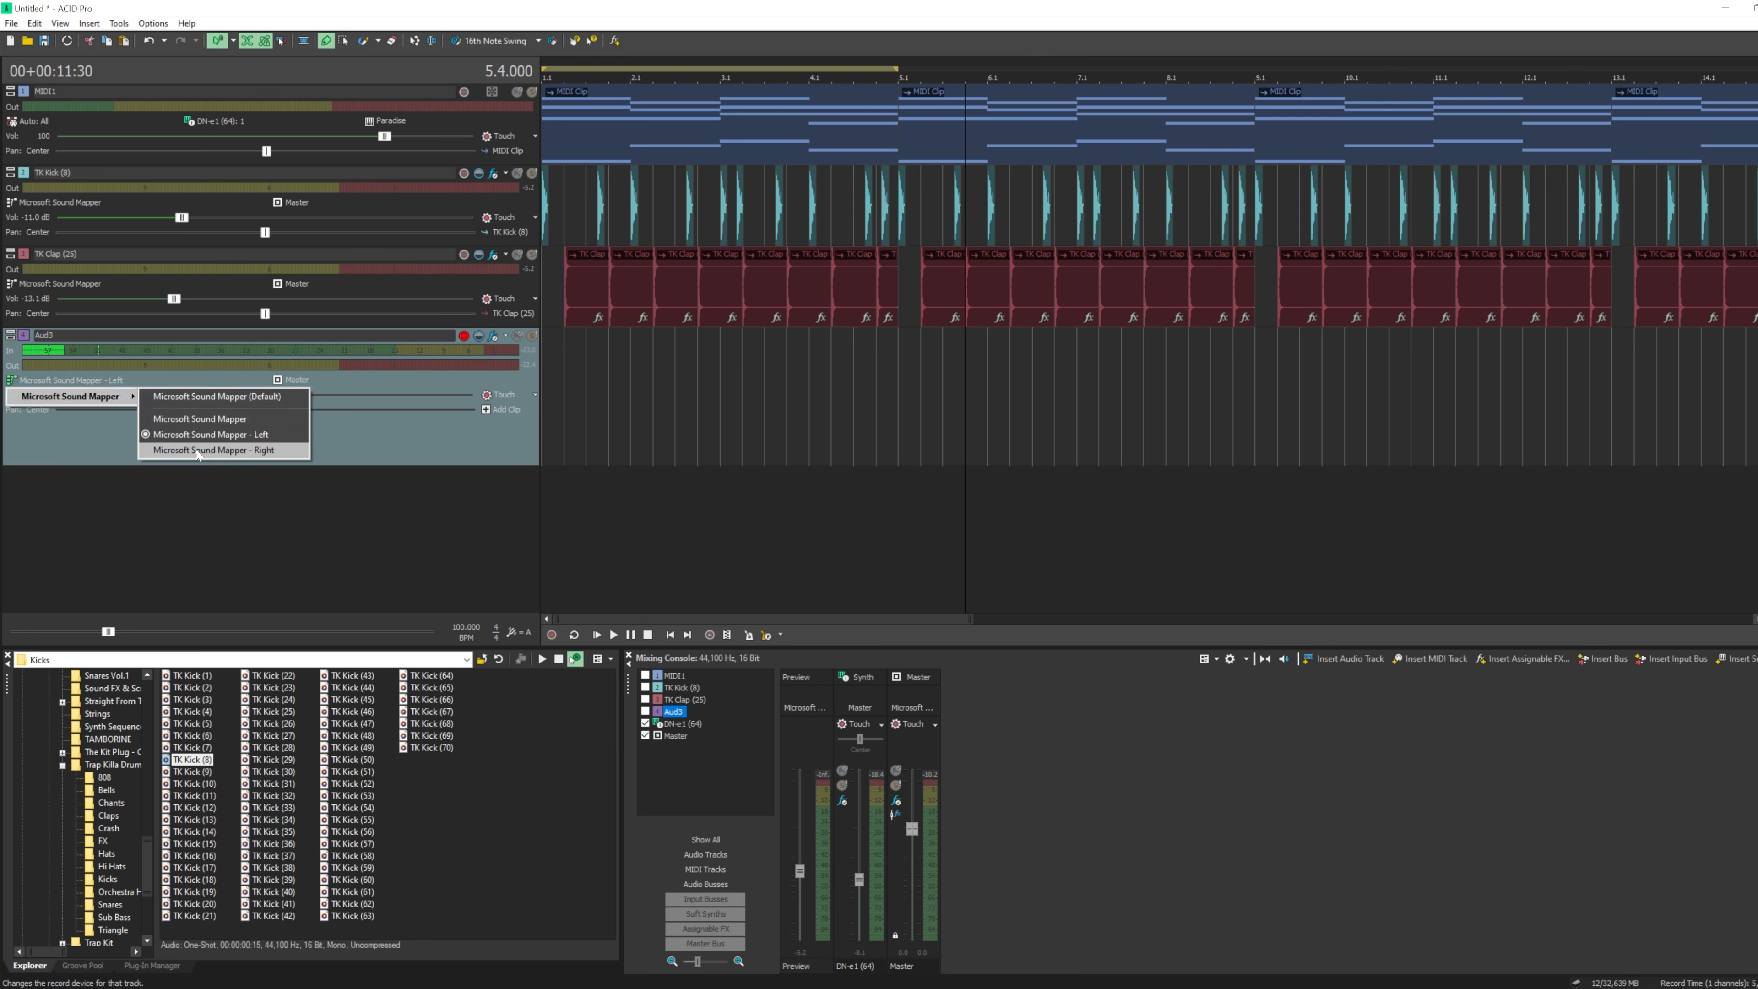
{"action": "left_click", "coordinate": [219, 396]}
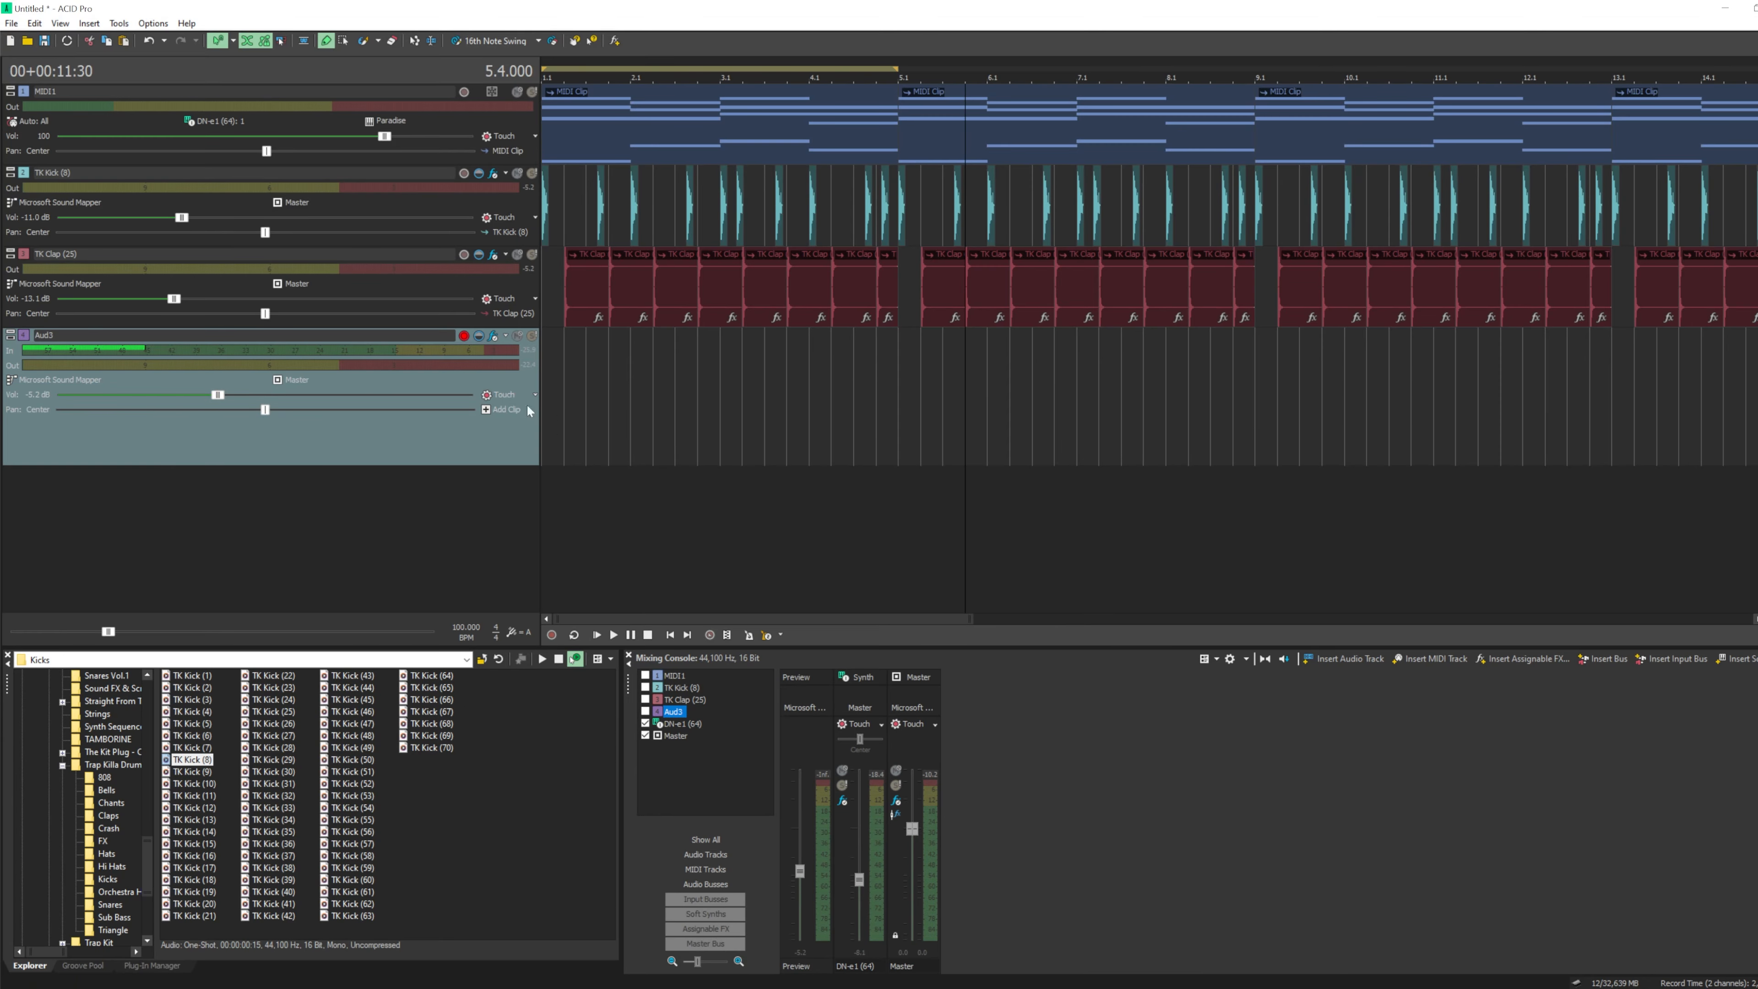
- Solo the armed audio track, record a short test take from the start and discard the recording
{"action": "left_click", "coordinate": [530, 338]}
{"action": "left_click", "coordinate": [671, 635]}
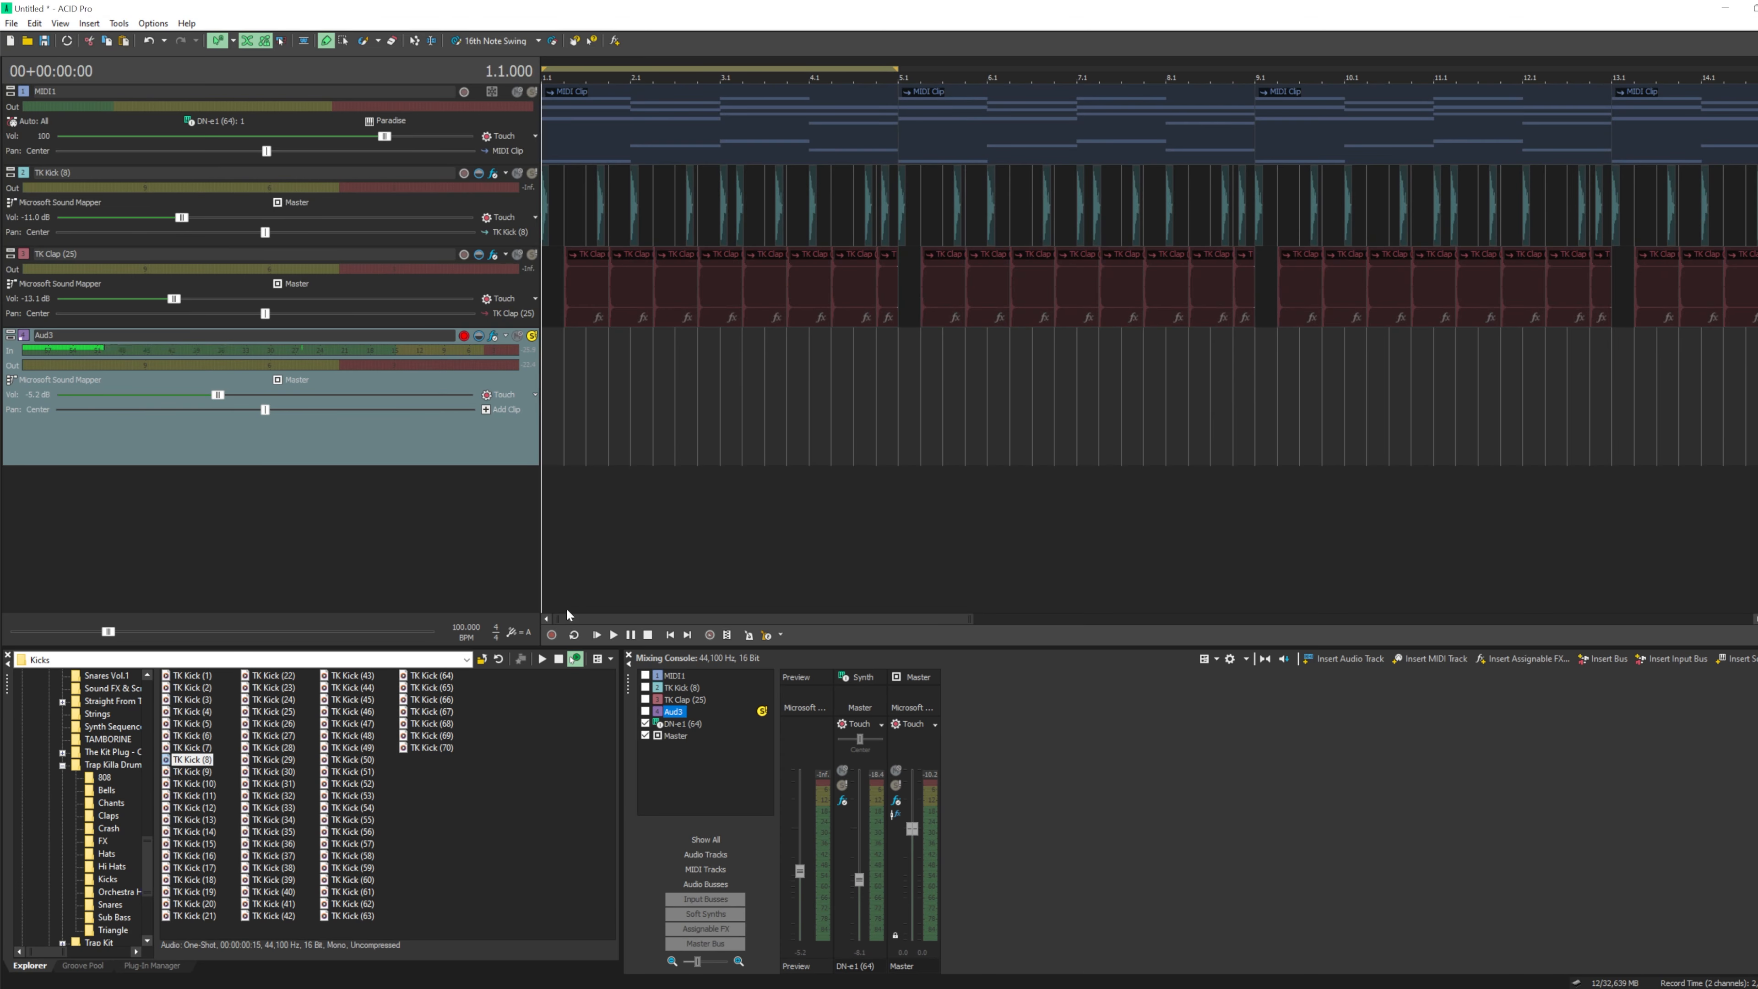
{"action": "left_click", "coordinate": [552, 635]}
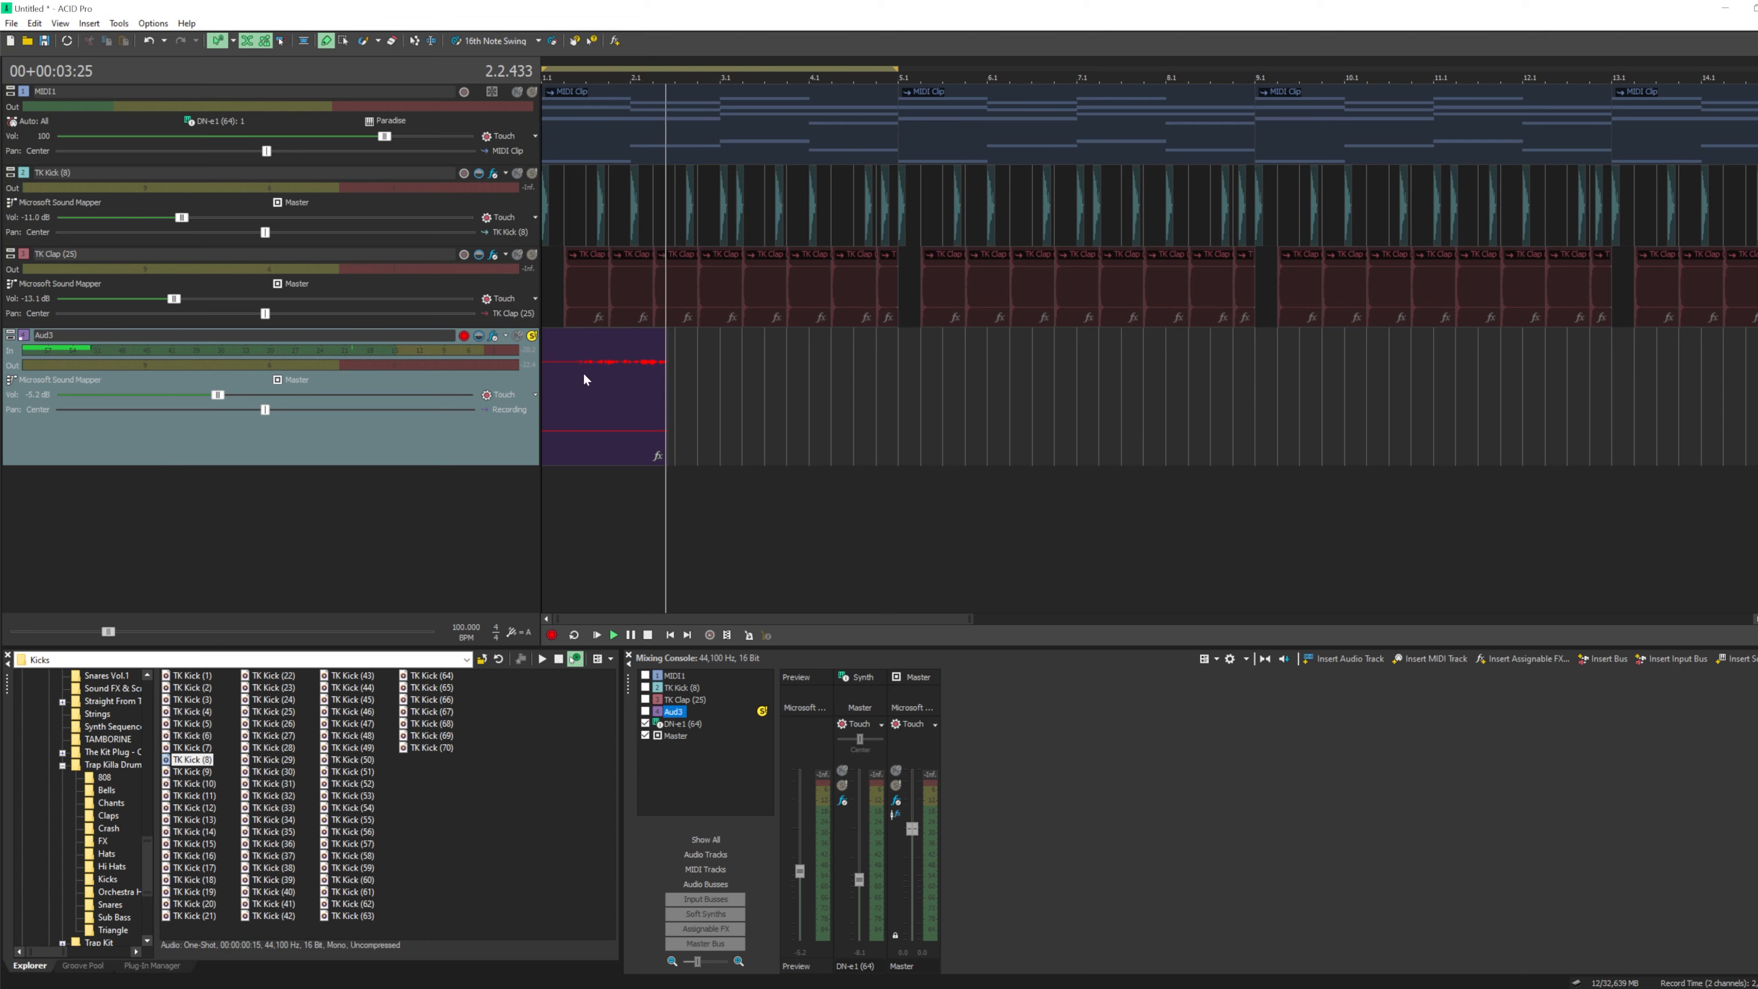
{"action": "left_click", "coordinate": [648, 636]}
{"action": "left_click", "coordinate": [989, 413]}
{"action": "left_click", "coordinate": [945, 383]}
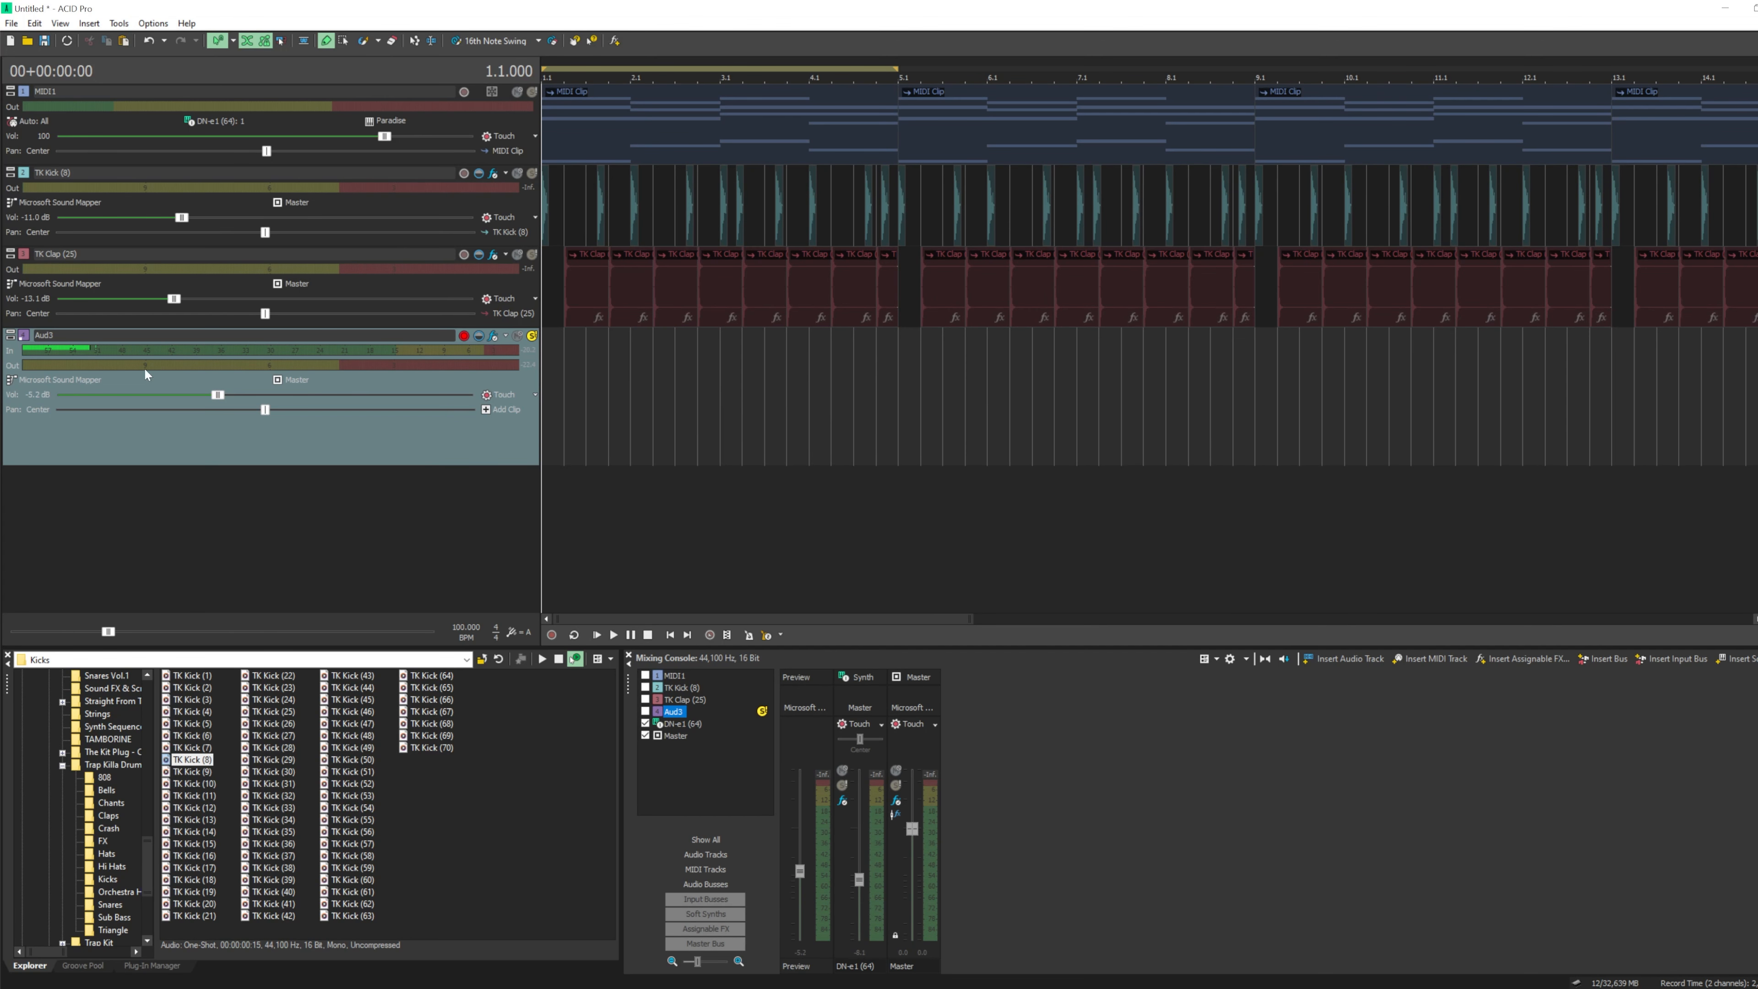
- Change the armed track's record input to Microsoft Sound Mapper - Left for a single-channel recording
{"action": "left_click", "coordinate": [97, 379]}
{"action": "mouse_move", "coordinate": [69, 396]}
{"action": "left_click", "coordinate": [208, 440]}
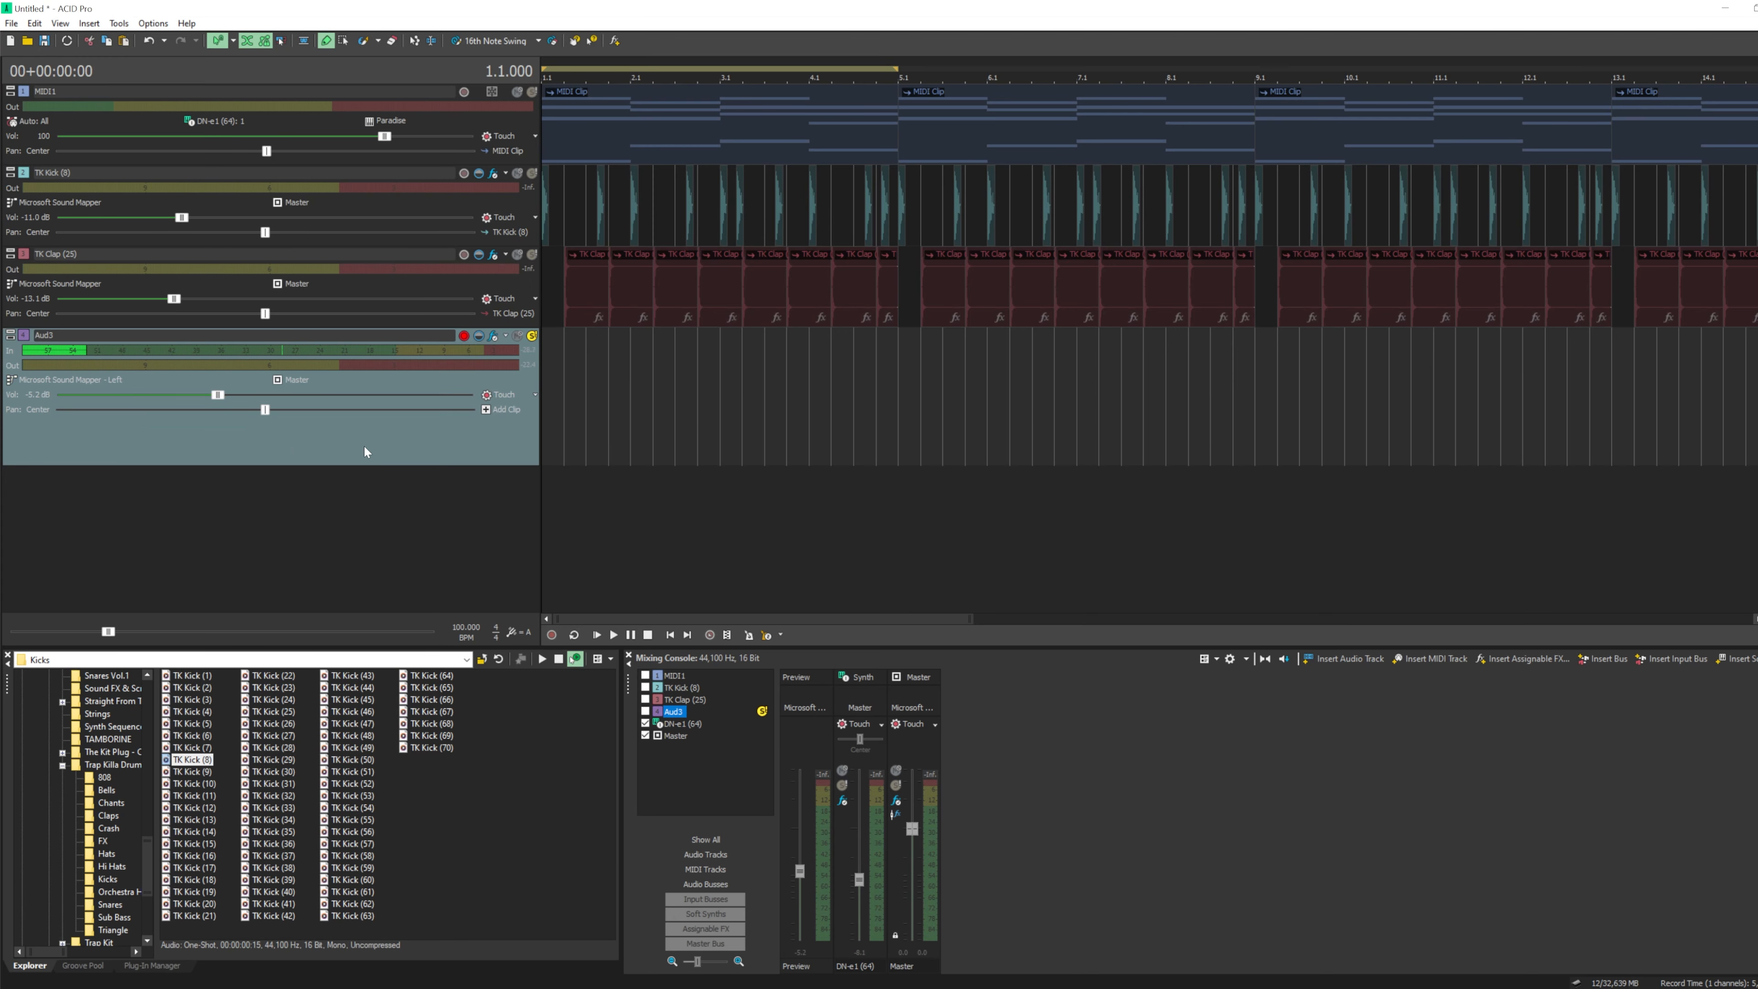
- Record another short test take from the start with the left-channel input and discard it
{"action": "left_click", "coordinate": [613, 635]}
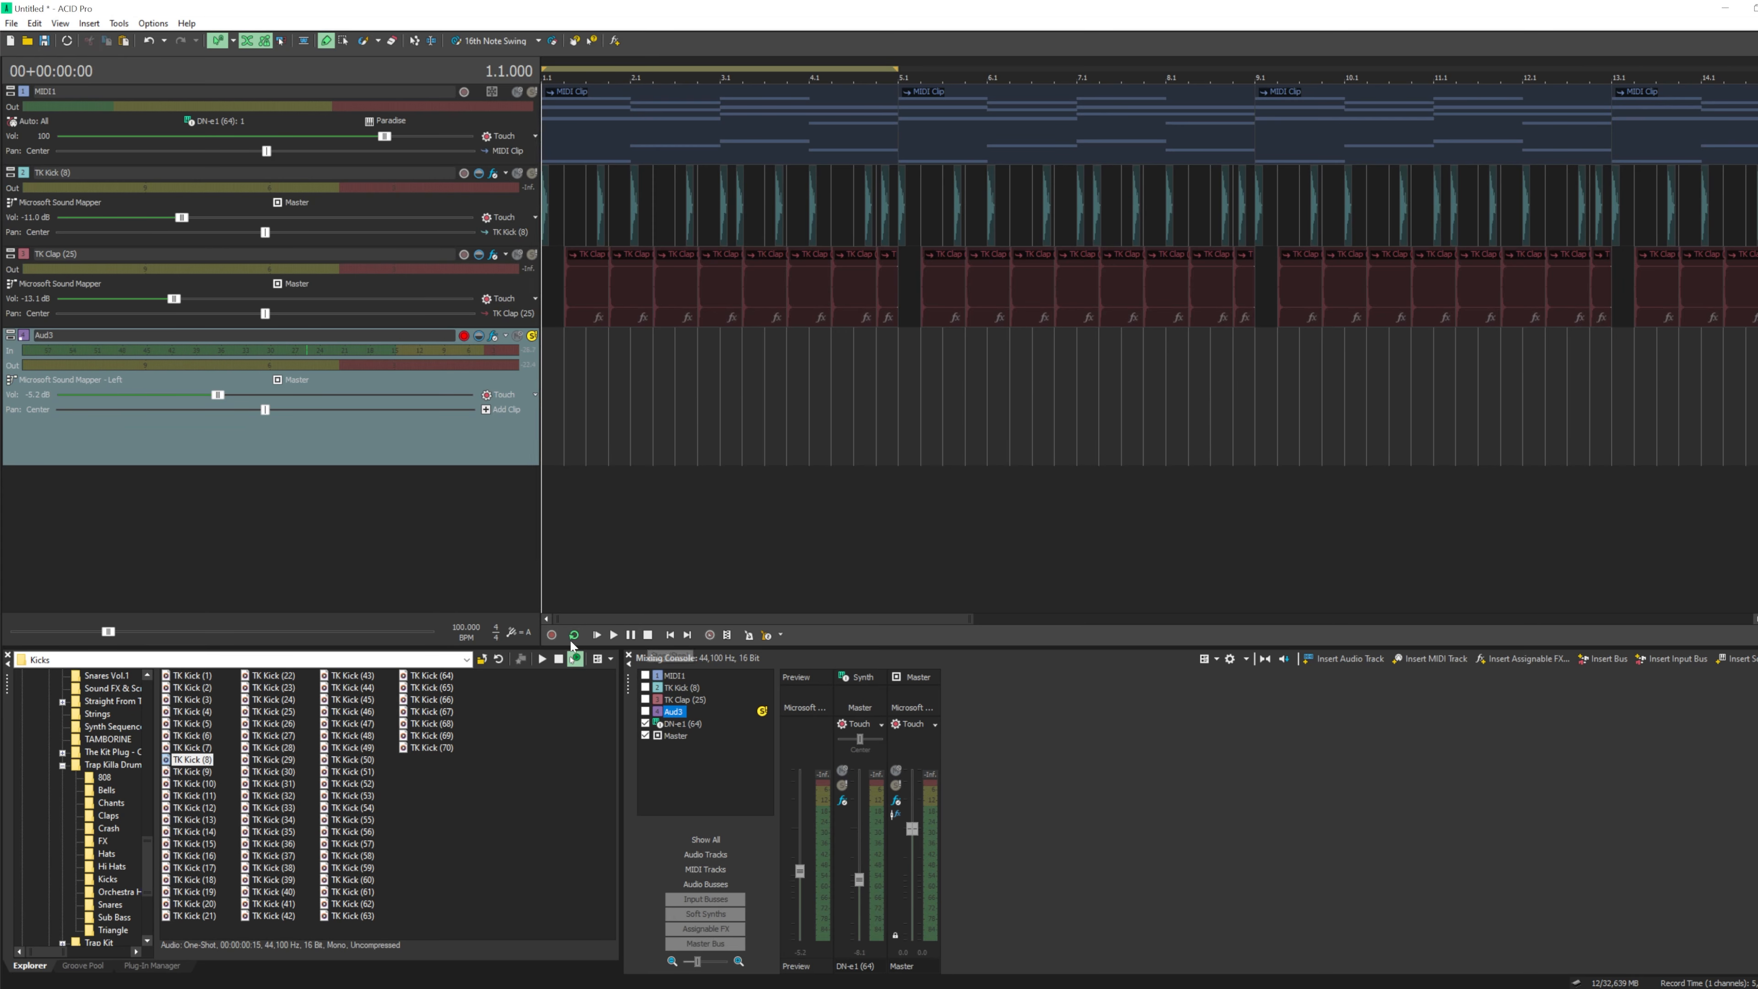
{"action": "left_click", "coordinate": [552, 634]}
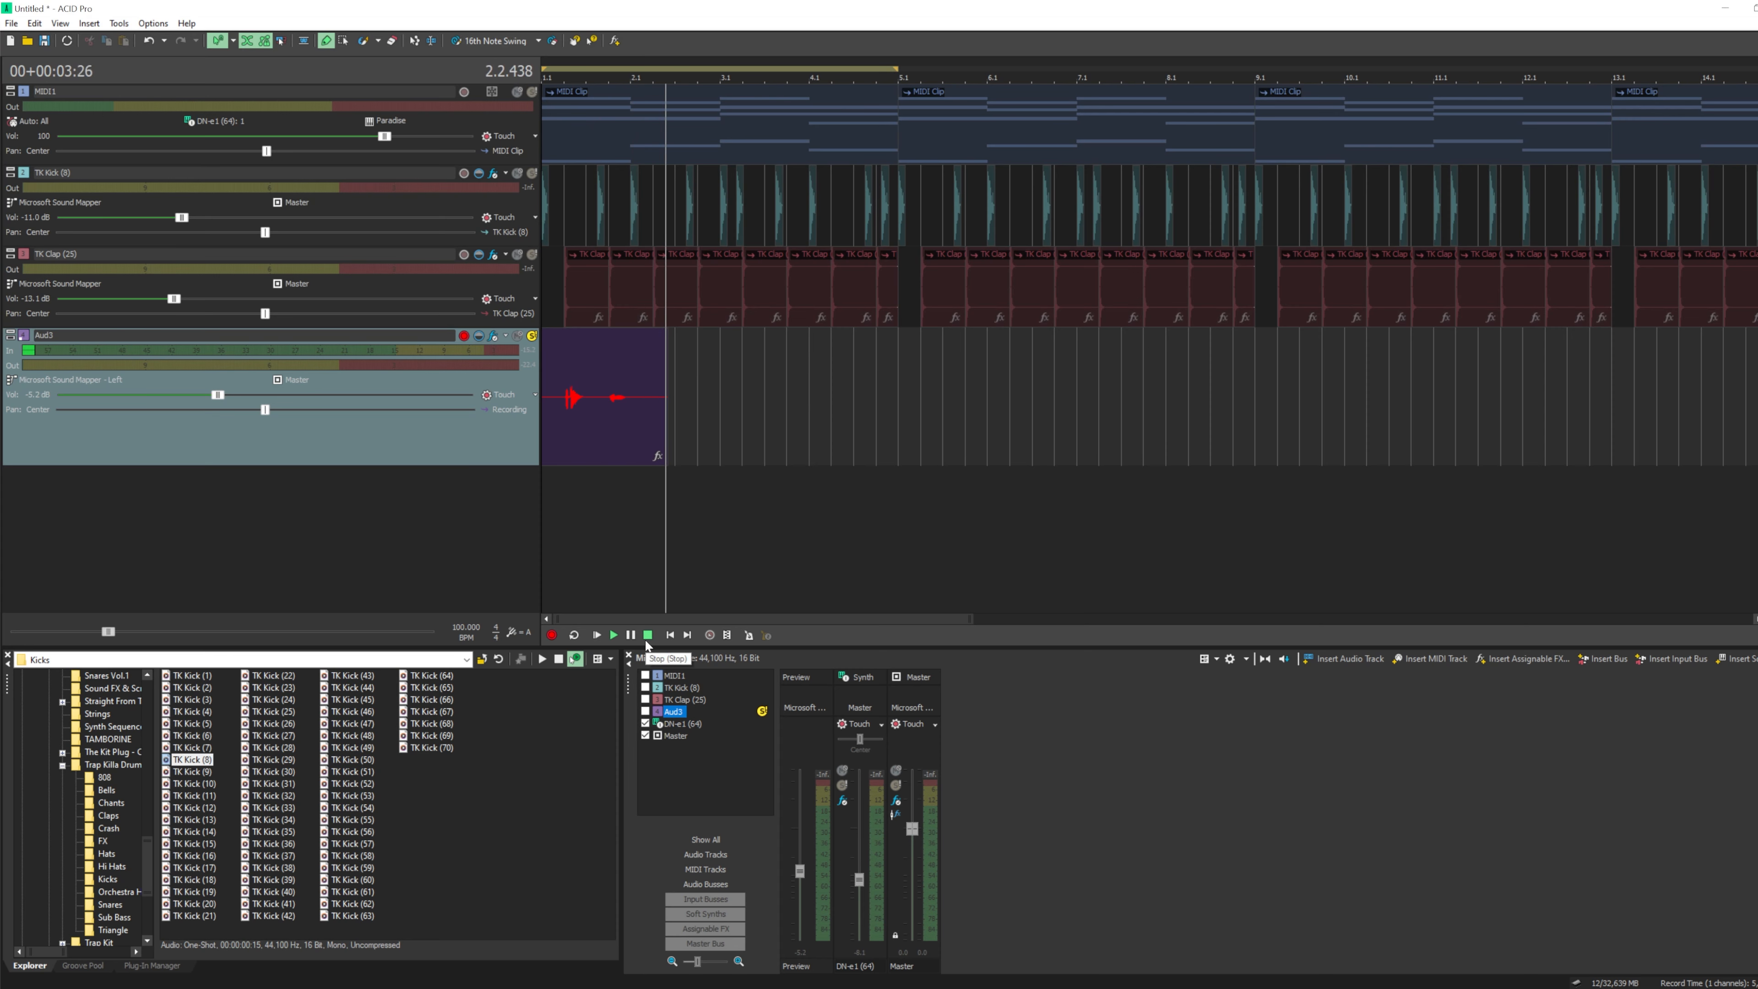
{"action": "left_click", "coordinate": [648, 635]}
{"action": "left_click", "coordinate": [989, 415]}
{"action": "left_click", "coordinate": [945, 381]}
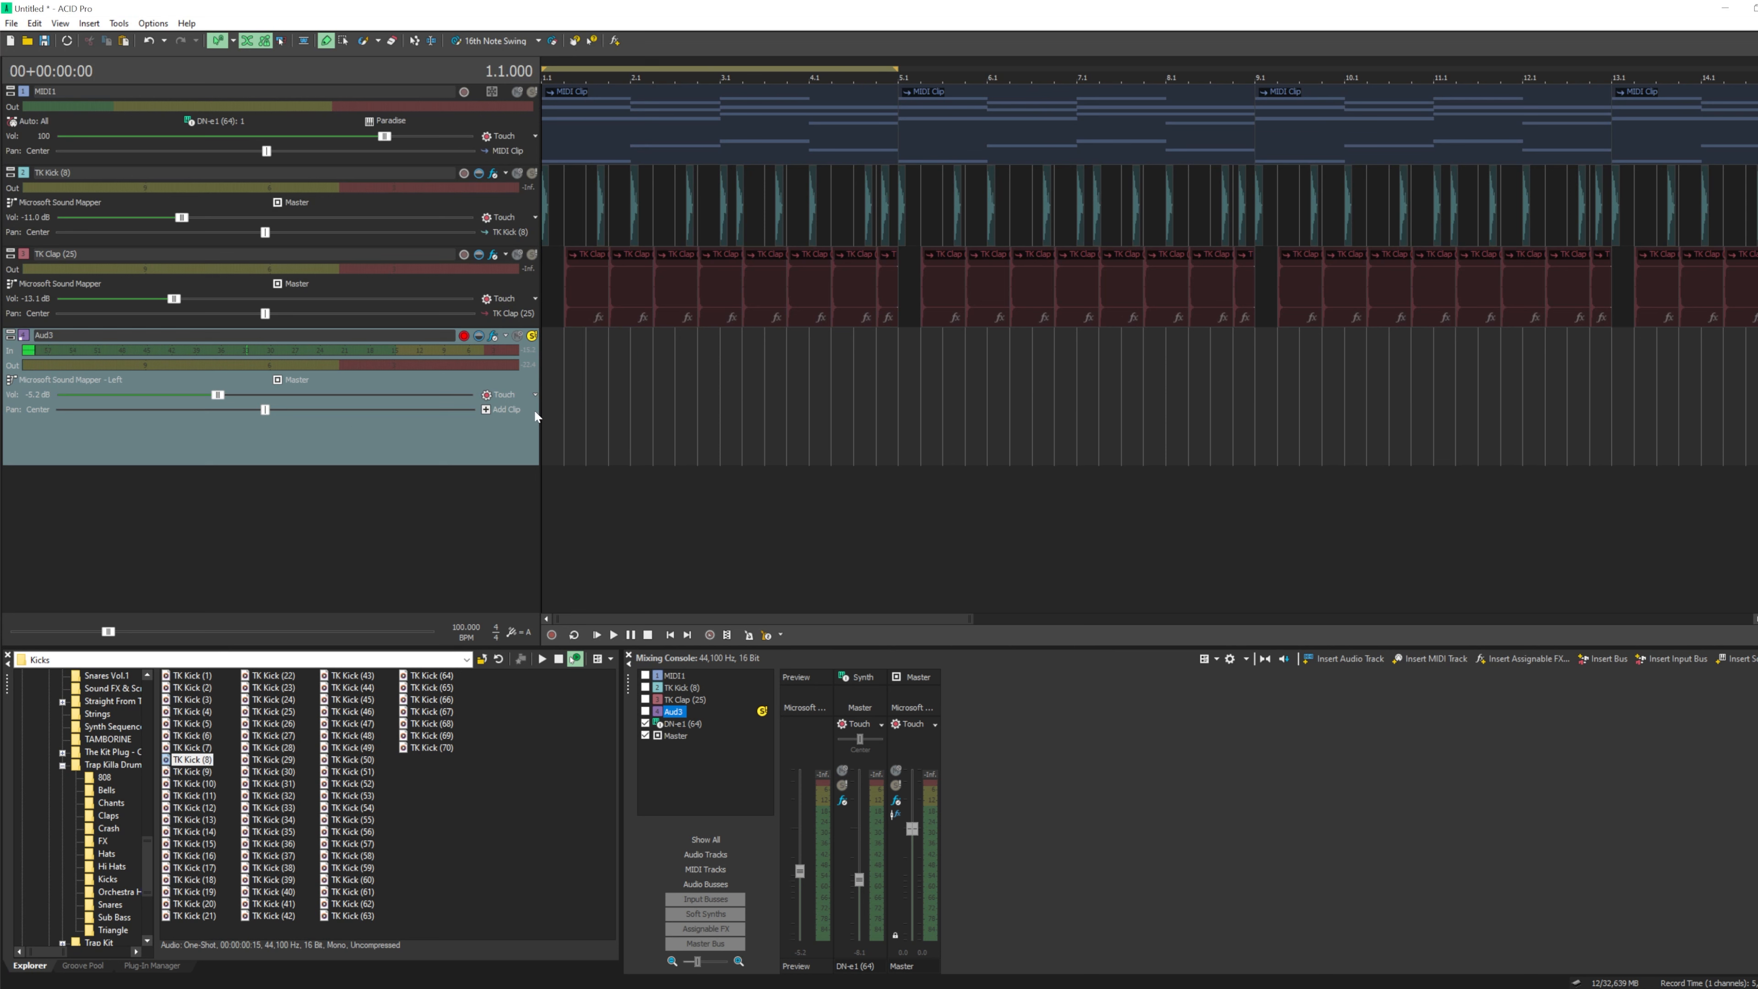
- Insert a second audio track below the armed recording track
{"action": "right_click", "coordinate": [463, 485]}
{"action": "left_click", "coordinate": [437, 493]}
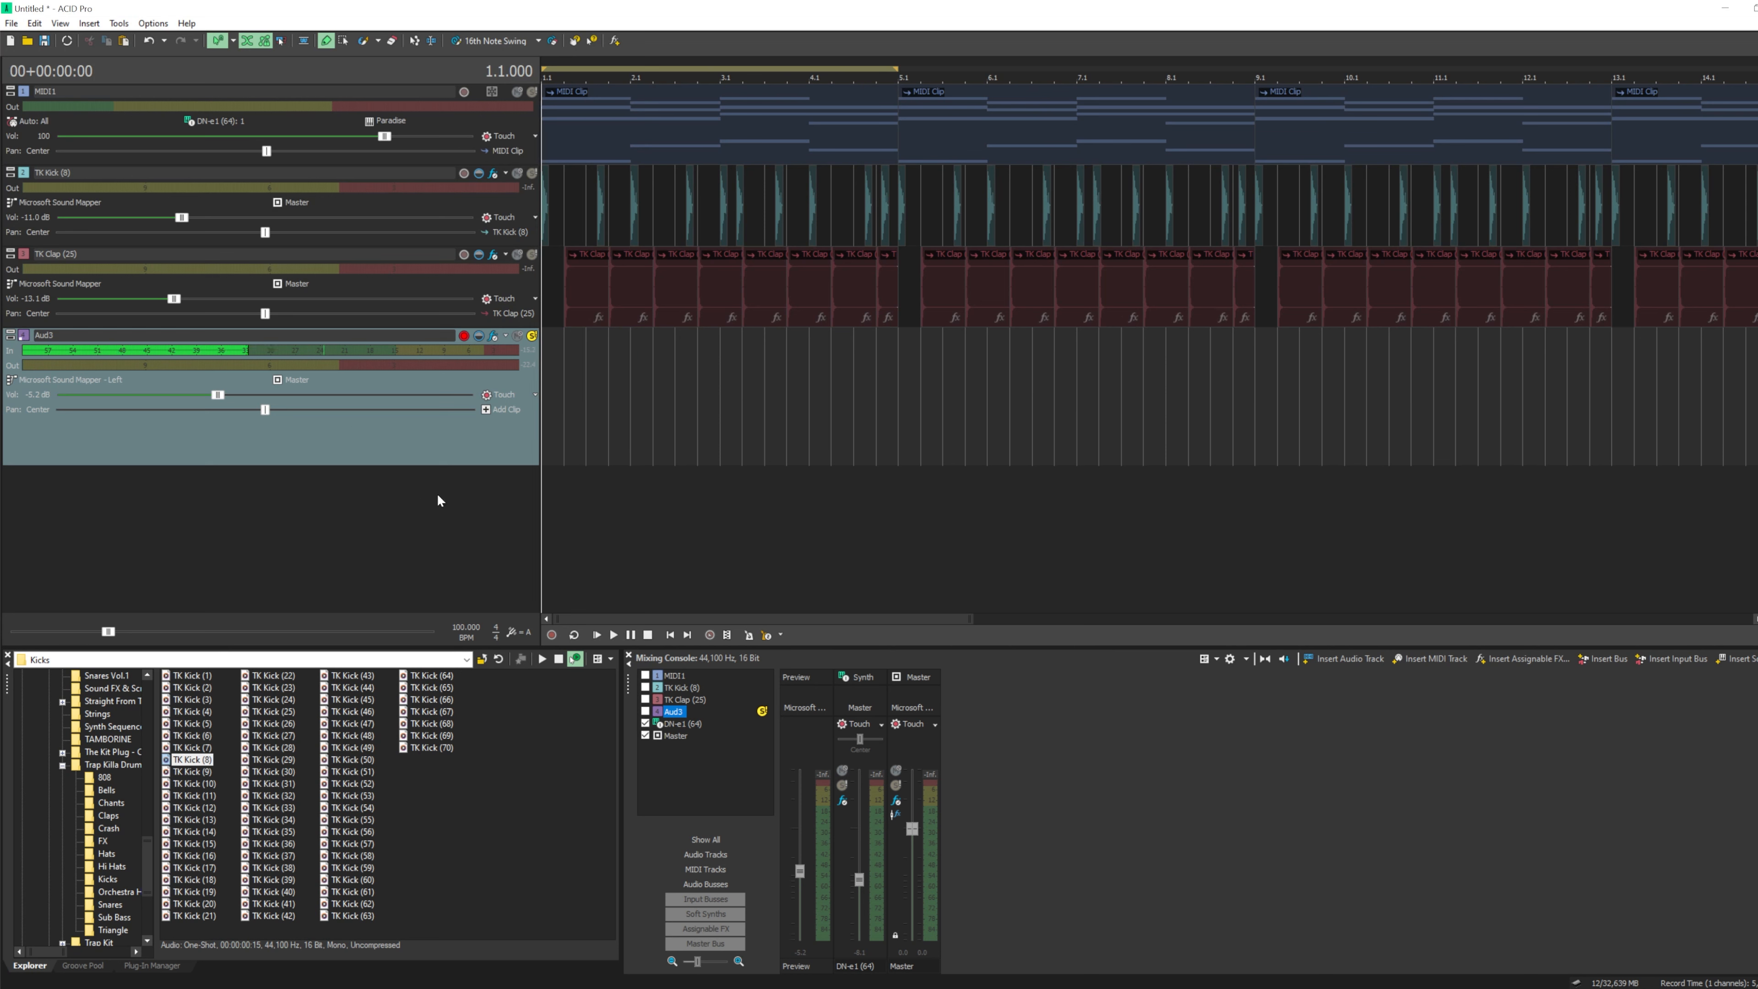
{"action": "right_click", "coordinate": [448, 490]}
{"action": "left_click", "coordinate": [478, 509]}
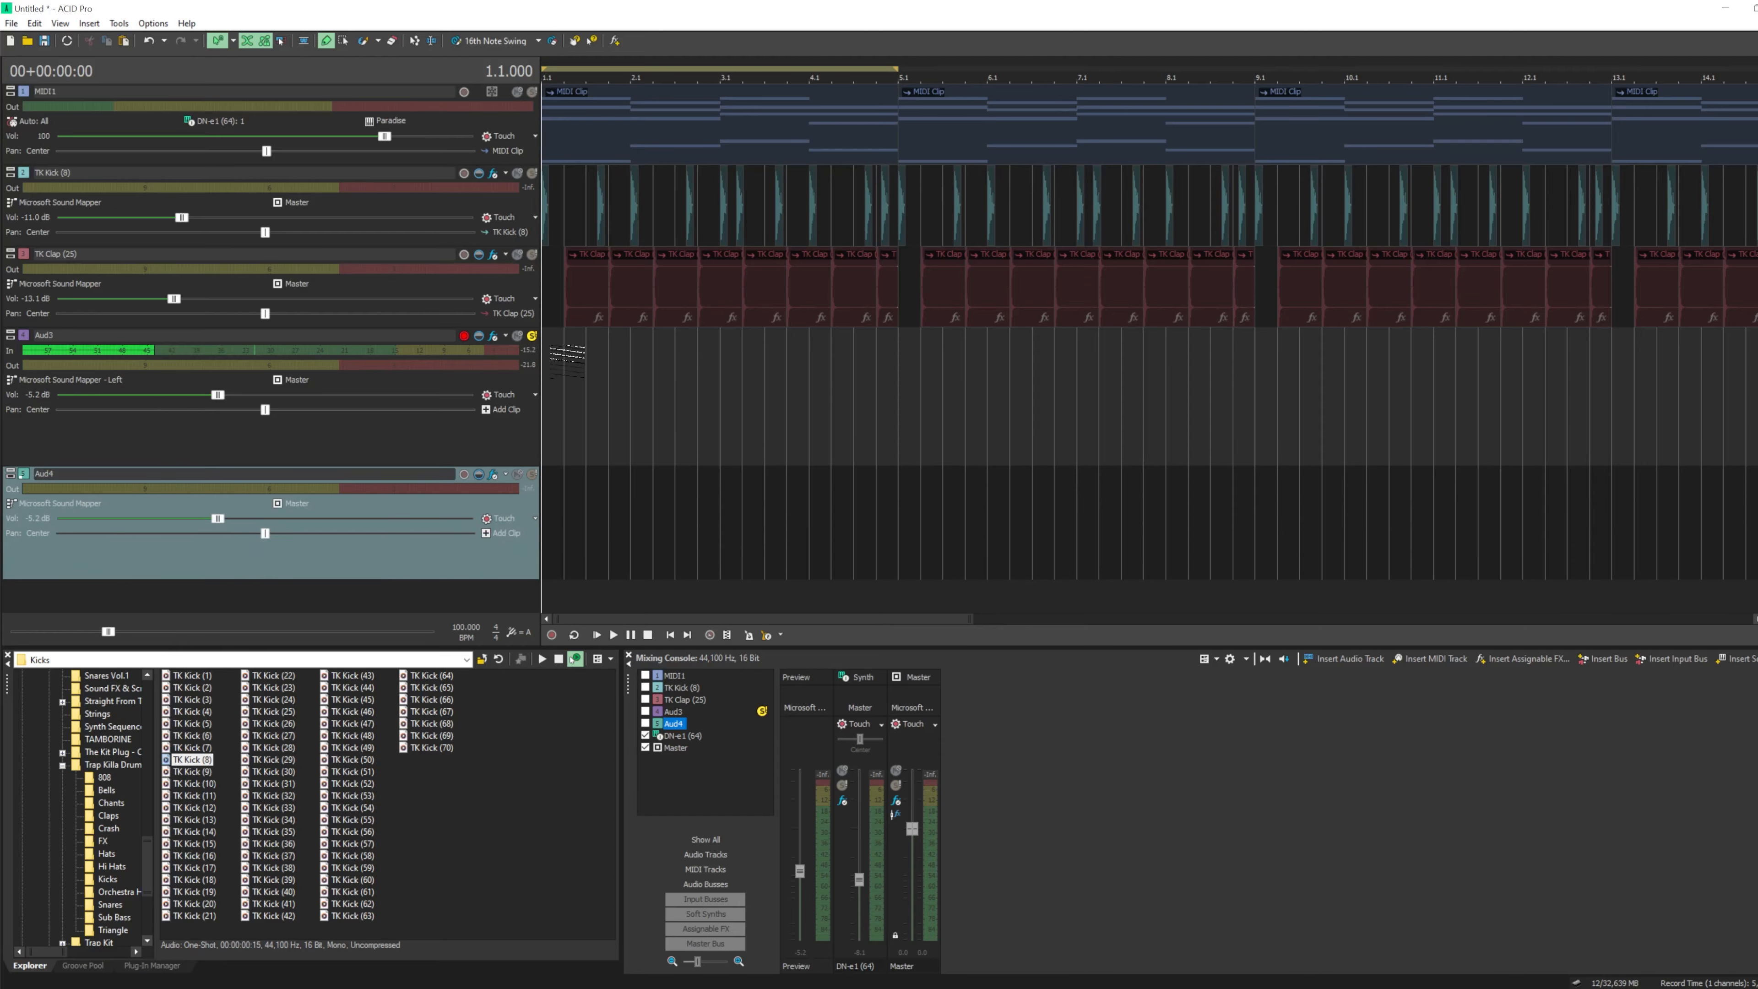
- Examine the effects chain of the newly inserted audio track, including Auto-Tune_Evo_VST (32Bit), and close it
{"action": "left_click", "coordinate": [493, 474]}
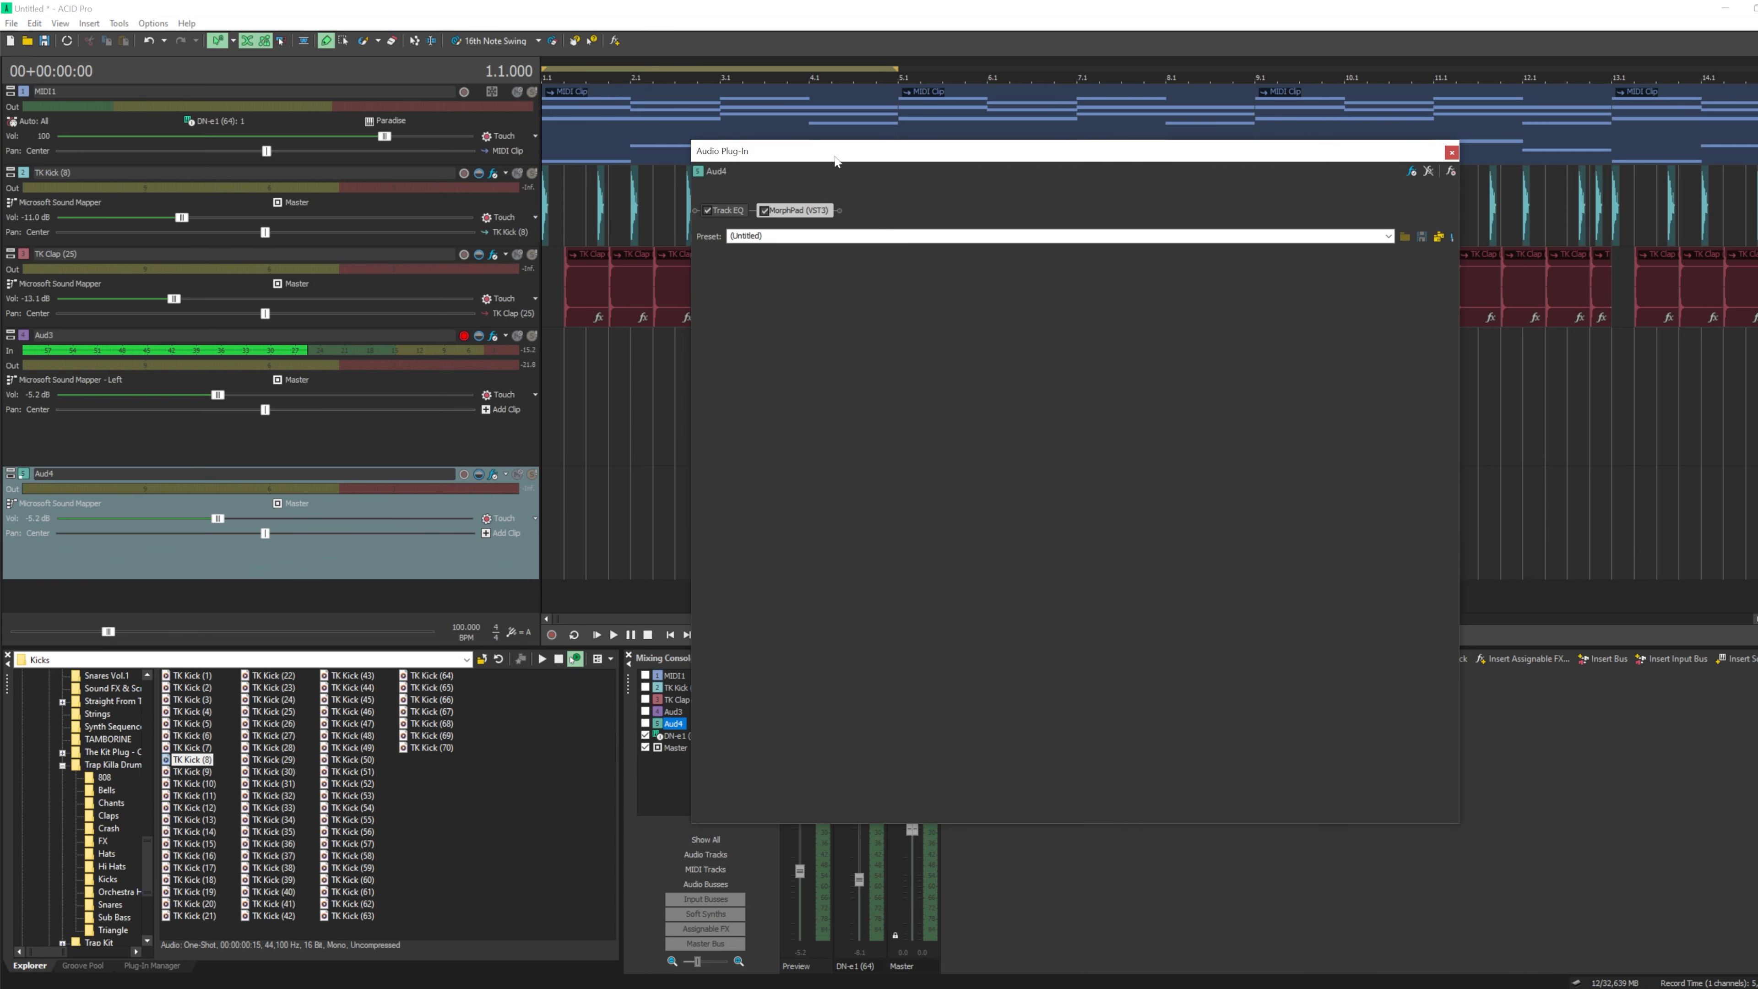
{"action": "left_click", "coordinate": [929, 191]}
{"action": "left_click", "coordinate": [921, 212]}
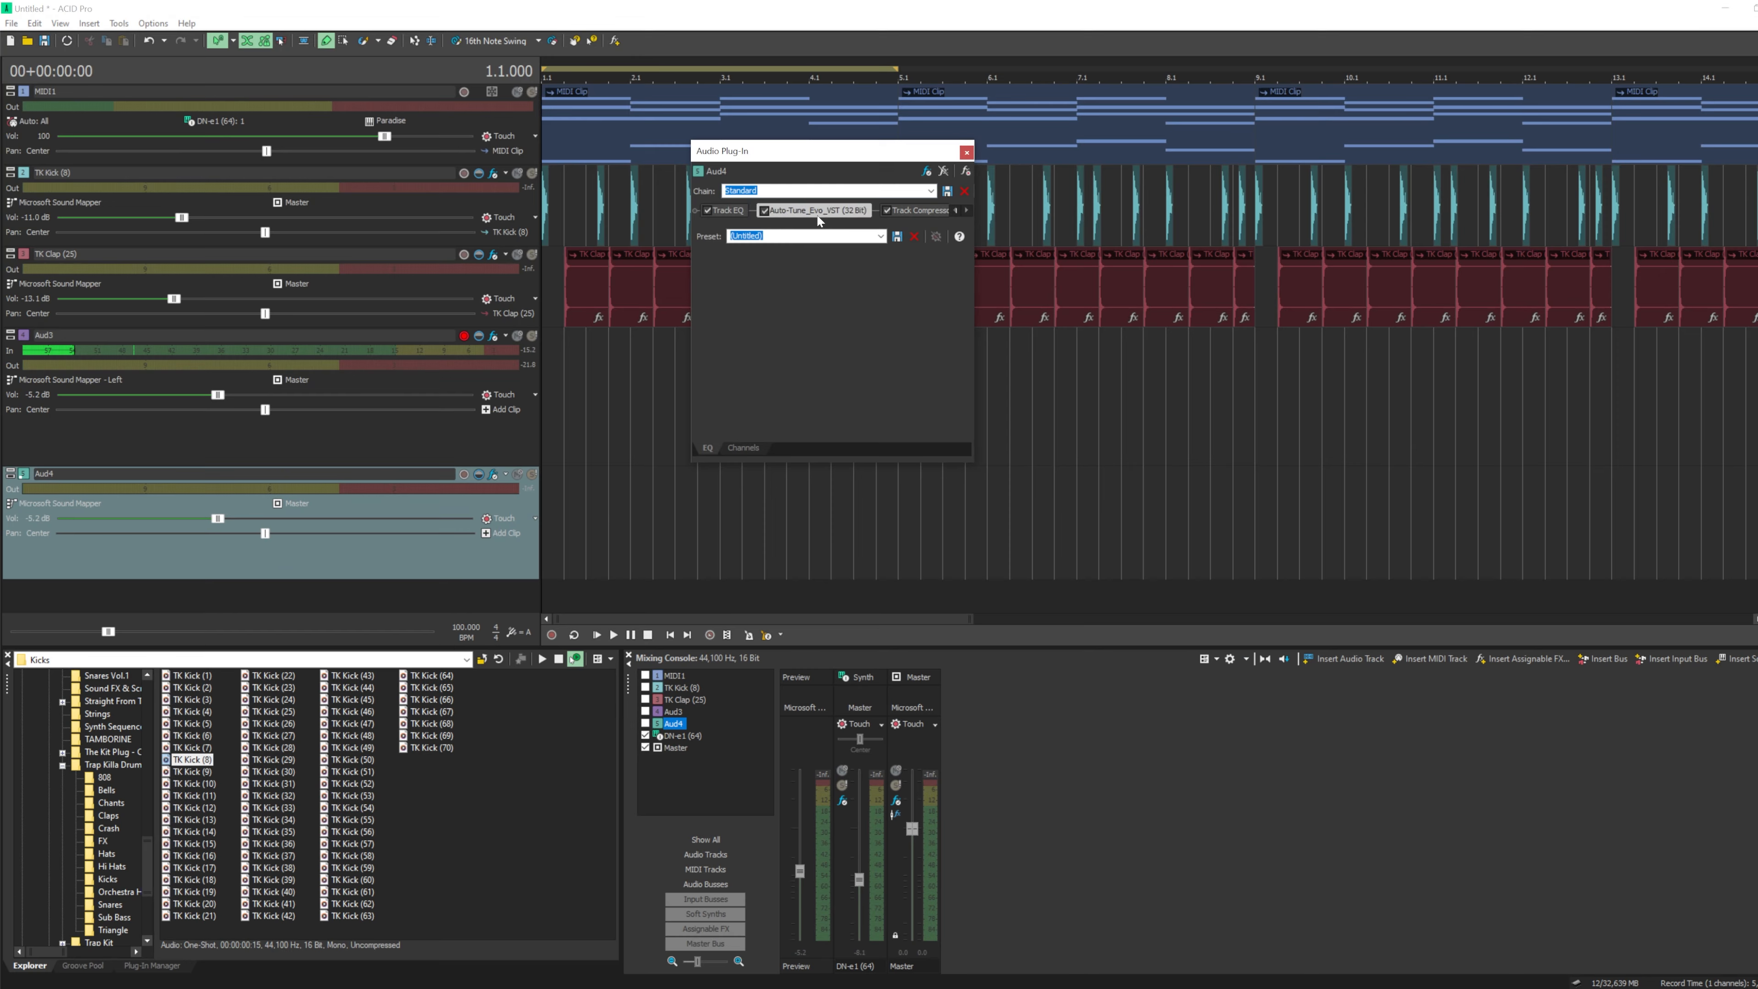
{"action": "left_click", "coordinate": [1296, 152]}
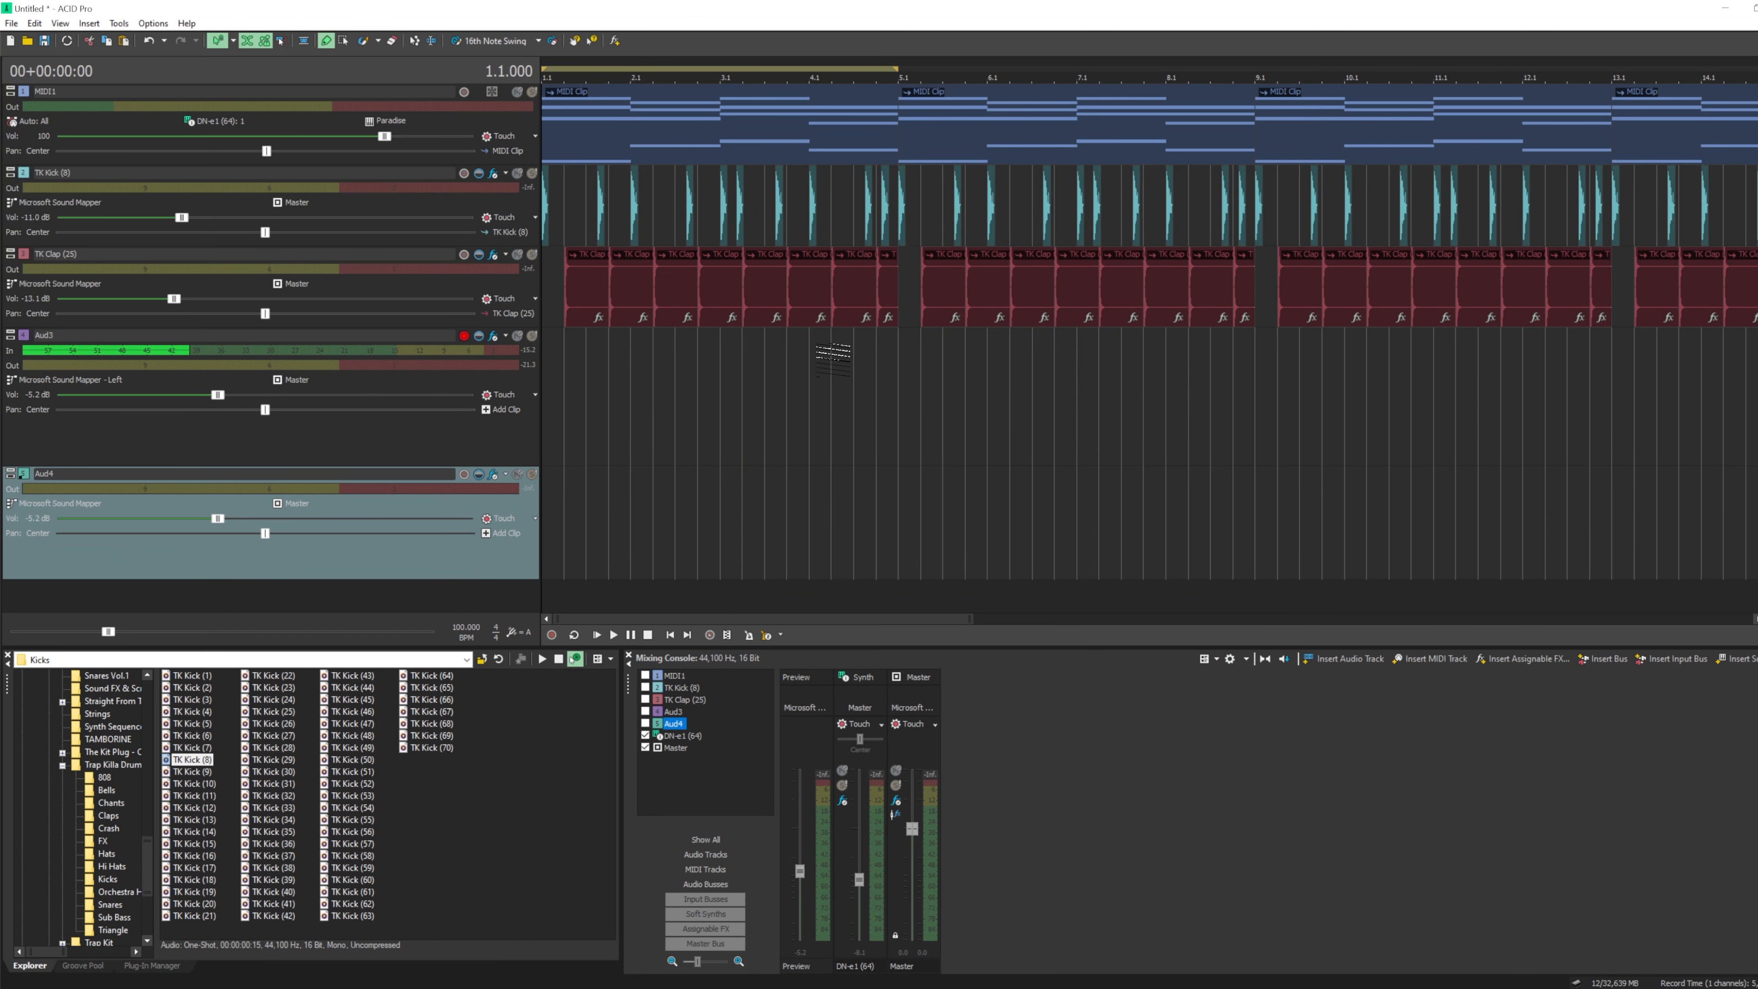
- Play the beat from the start twice for a moment, stopping playback each time
{"action": "left_click", "coordinate": [705, 792]}
{"action": "left_click", "coordinate": [597, 635]}
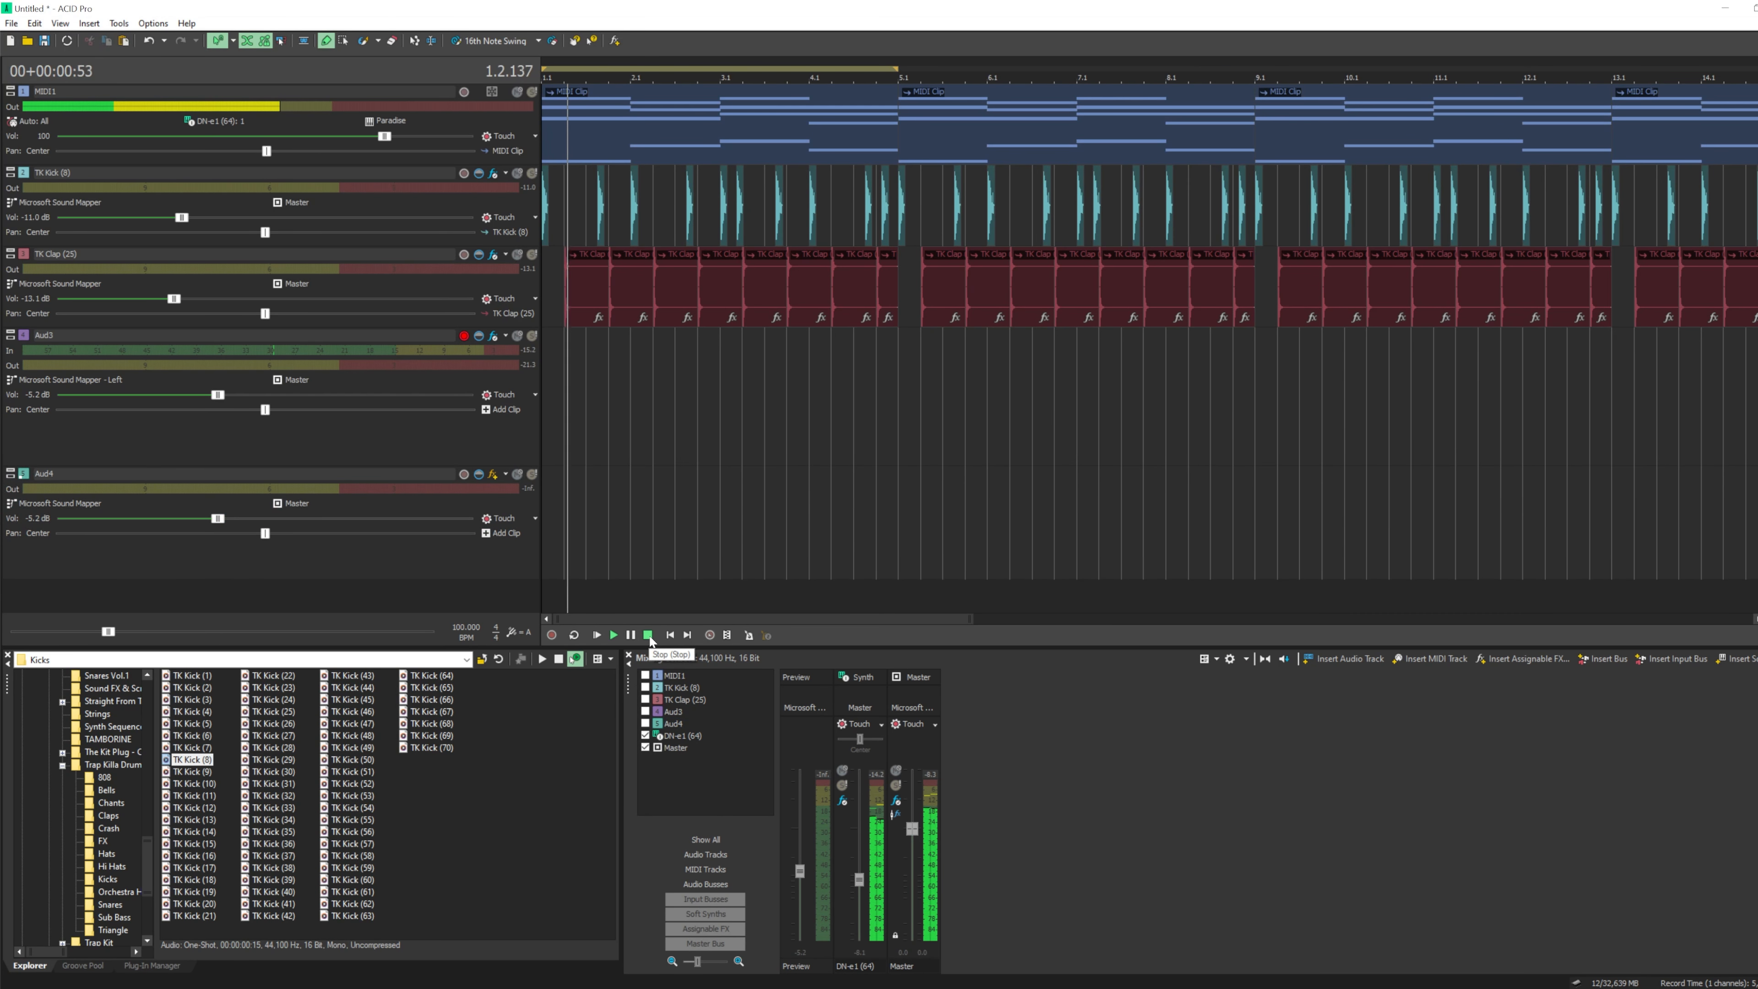
{"action": "left_click", "coordinate": [649, 635]}
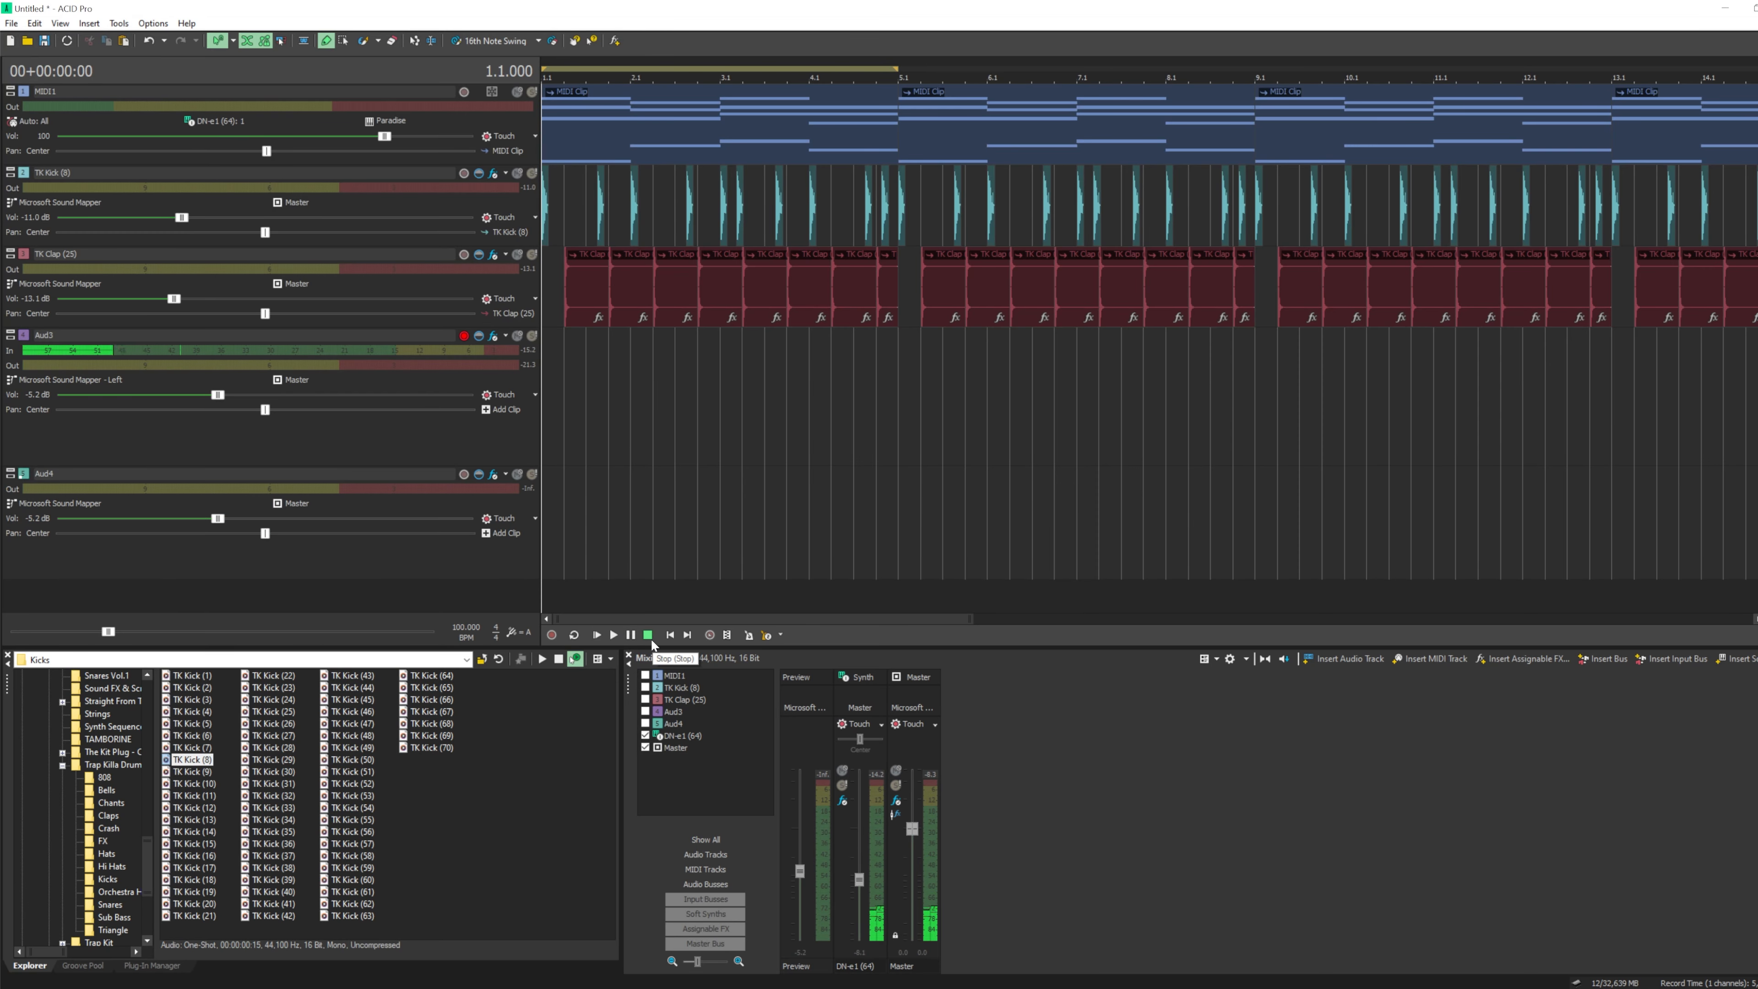
{"action": "left_click", "coordinate": [630, 636]}
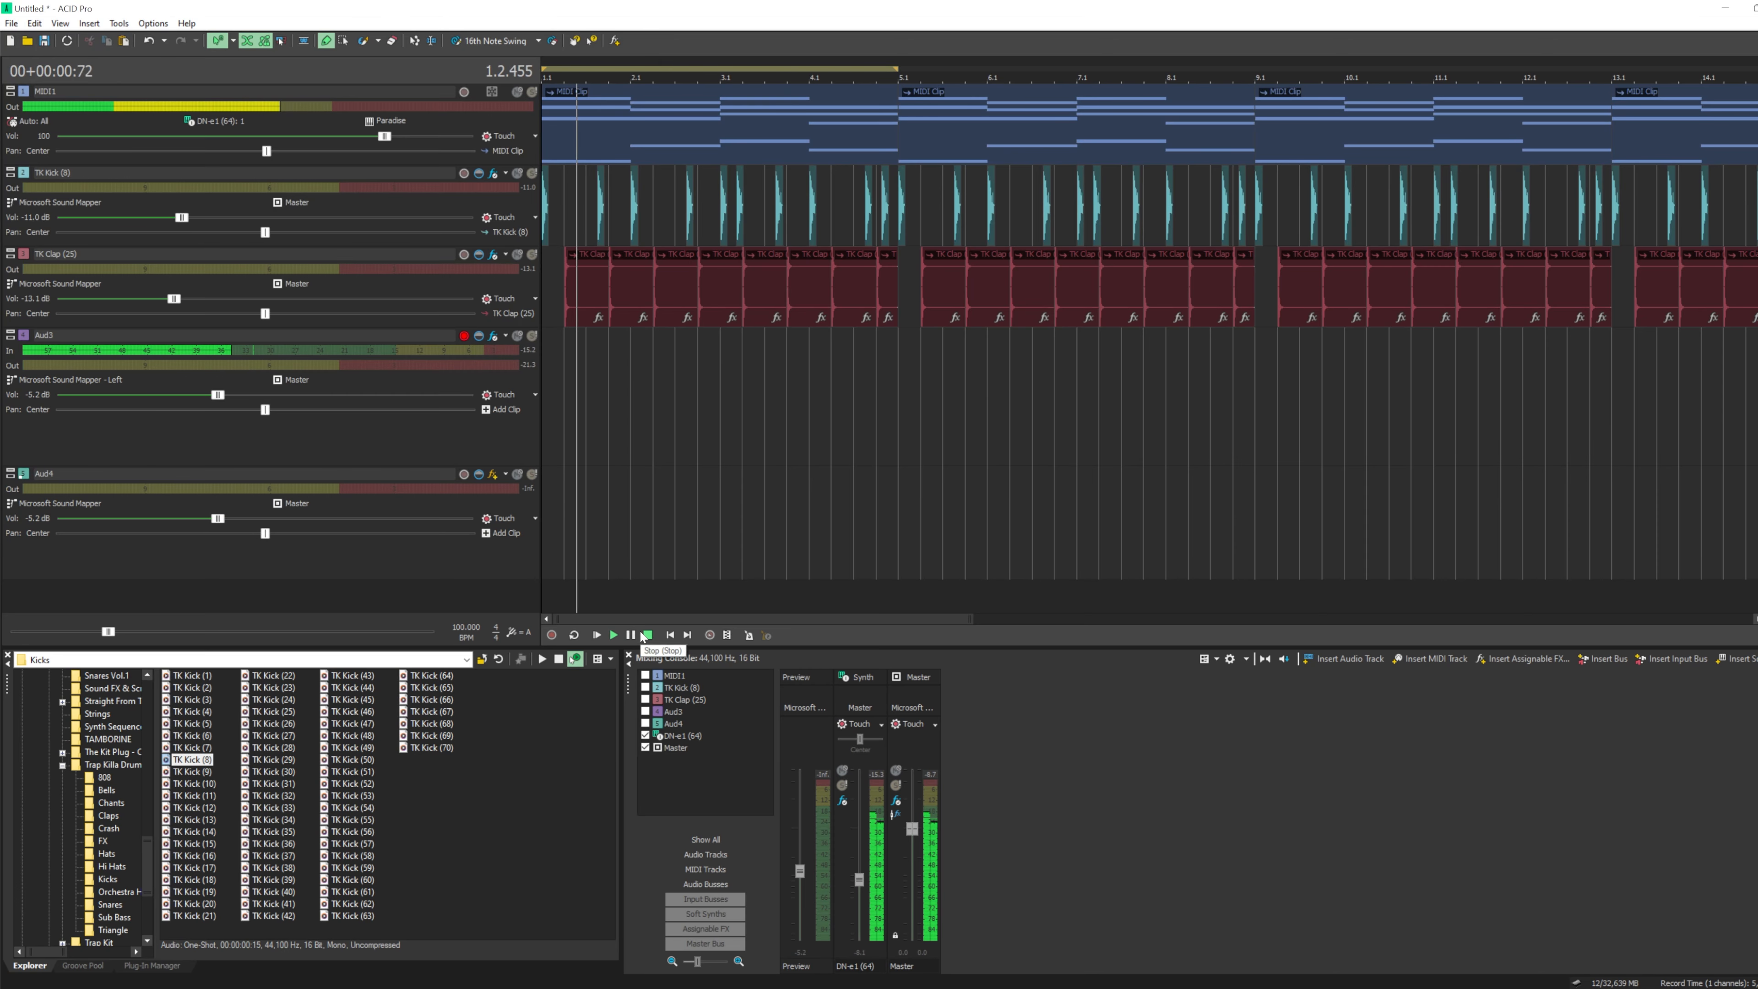
{"action": "left_click", "coordinate": [646, 636]}
- In the Aud4 track's Track EQ, set the low shelf to about 200 Hz and -11.7 dB, and reduce the high-shelf boost slightly
{"action": "left_click", "coordinate": [493, 475]}
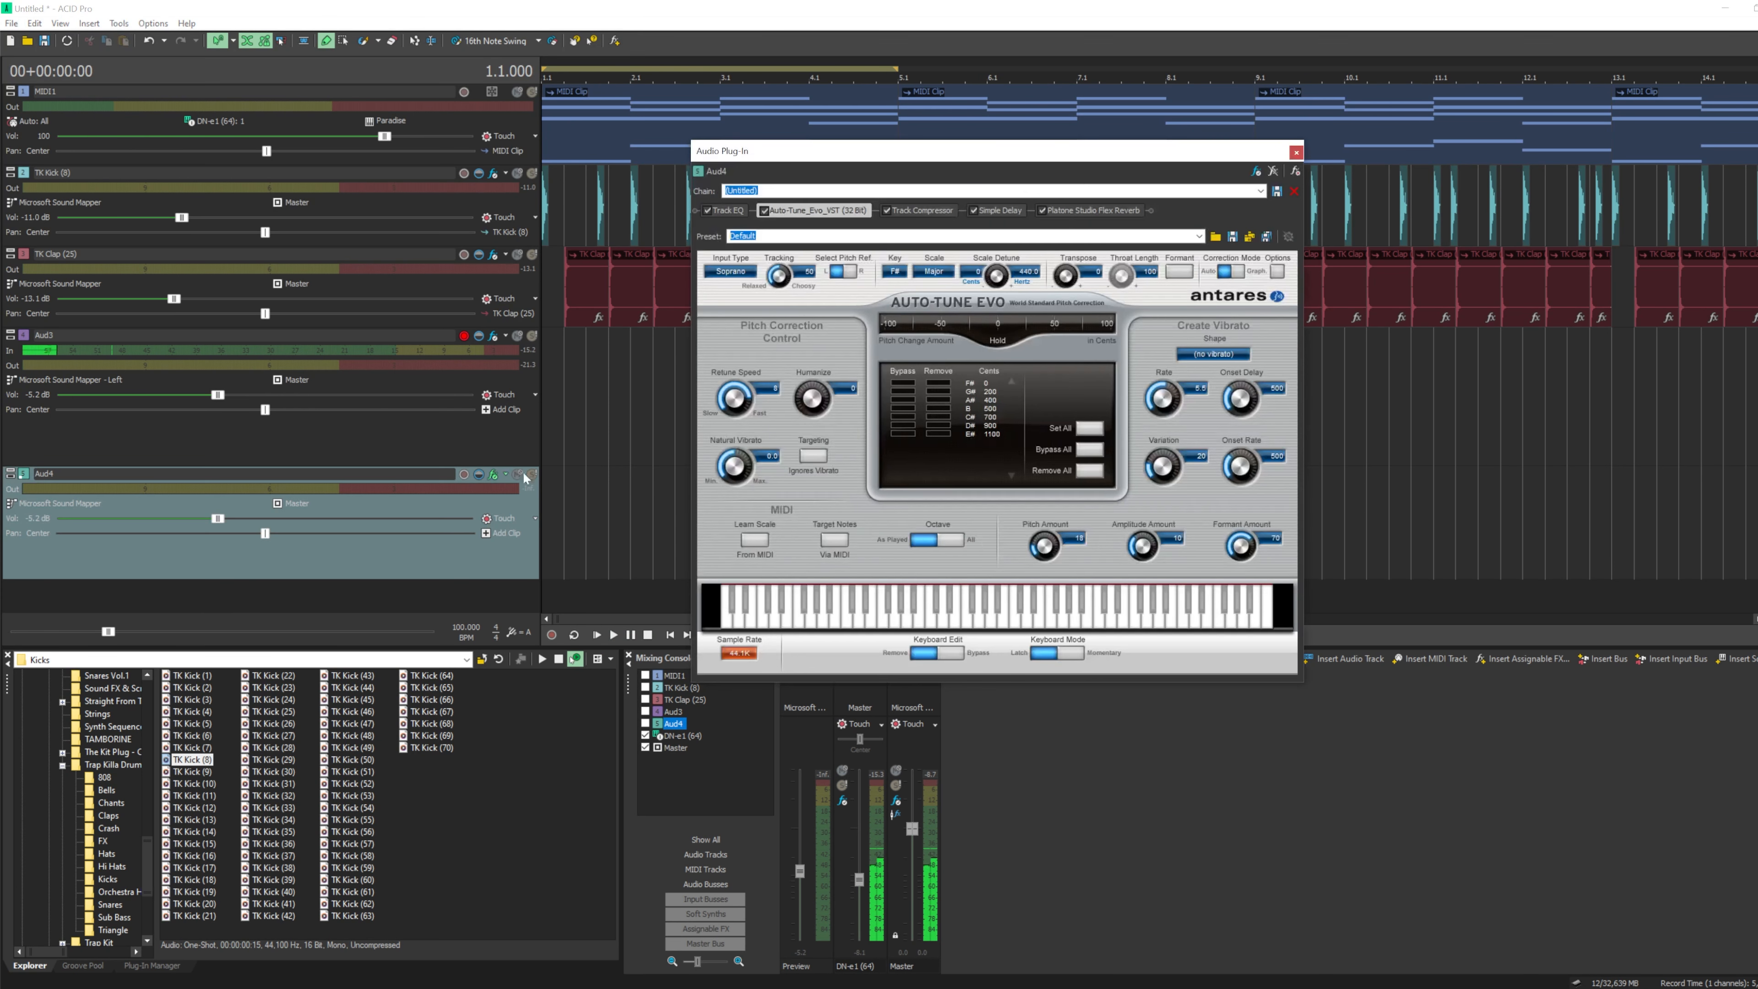
{"action": "left_click", "coordinate": [723, 210]}
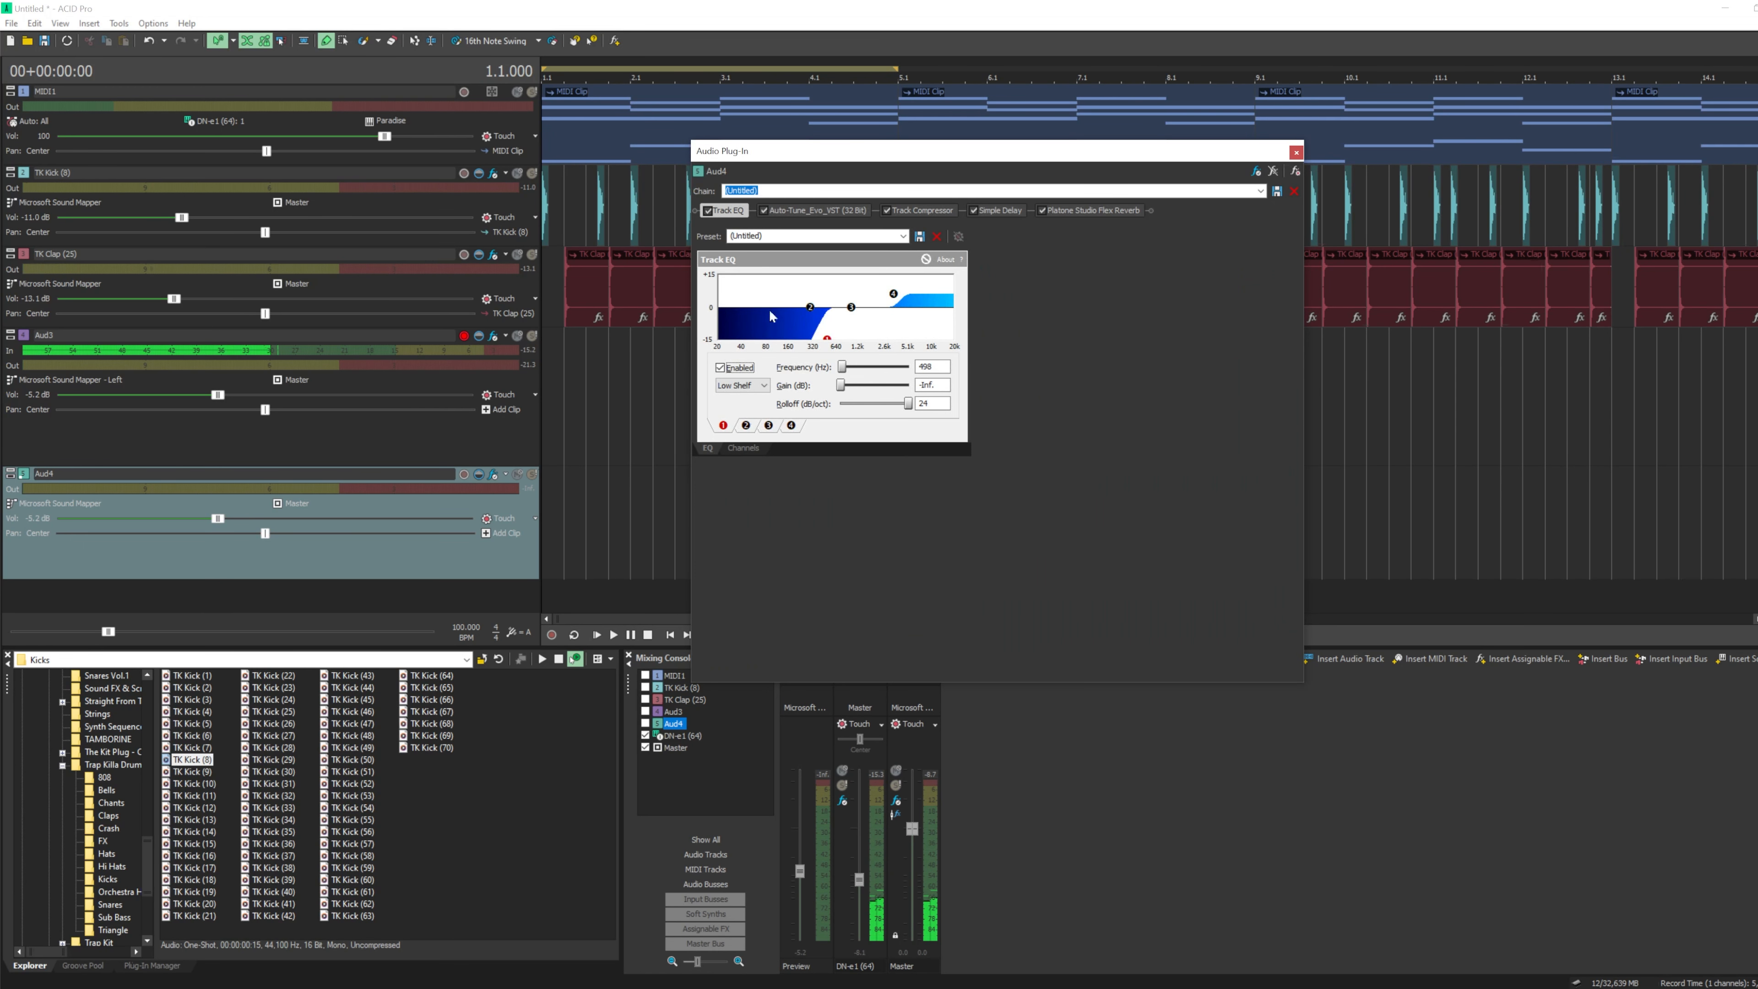
{"action": "left_click_drag", "start_coordinate": [827, 339], "coordinate": [802, 336]}
{"action": "left_click_drag", "start_coordinate": [893, 294], "coordinate": [902, 298]}
{"action": "left_click_drag", "start_coordinate": [802, 335], "coordinate": [797, 331]}
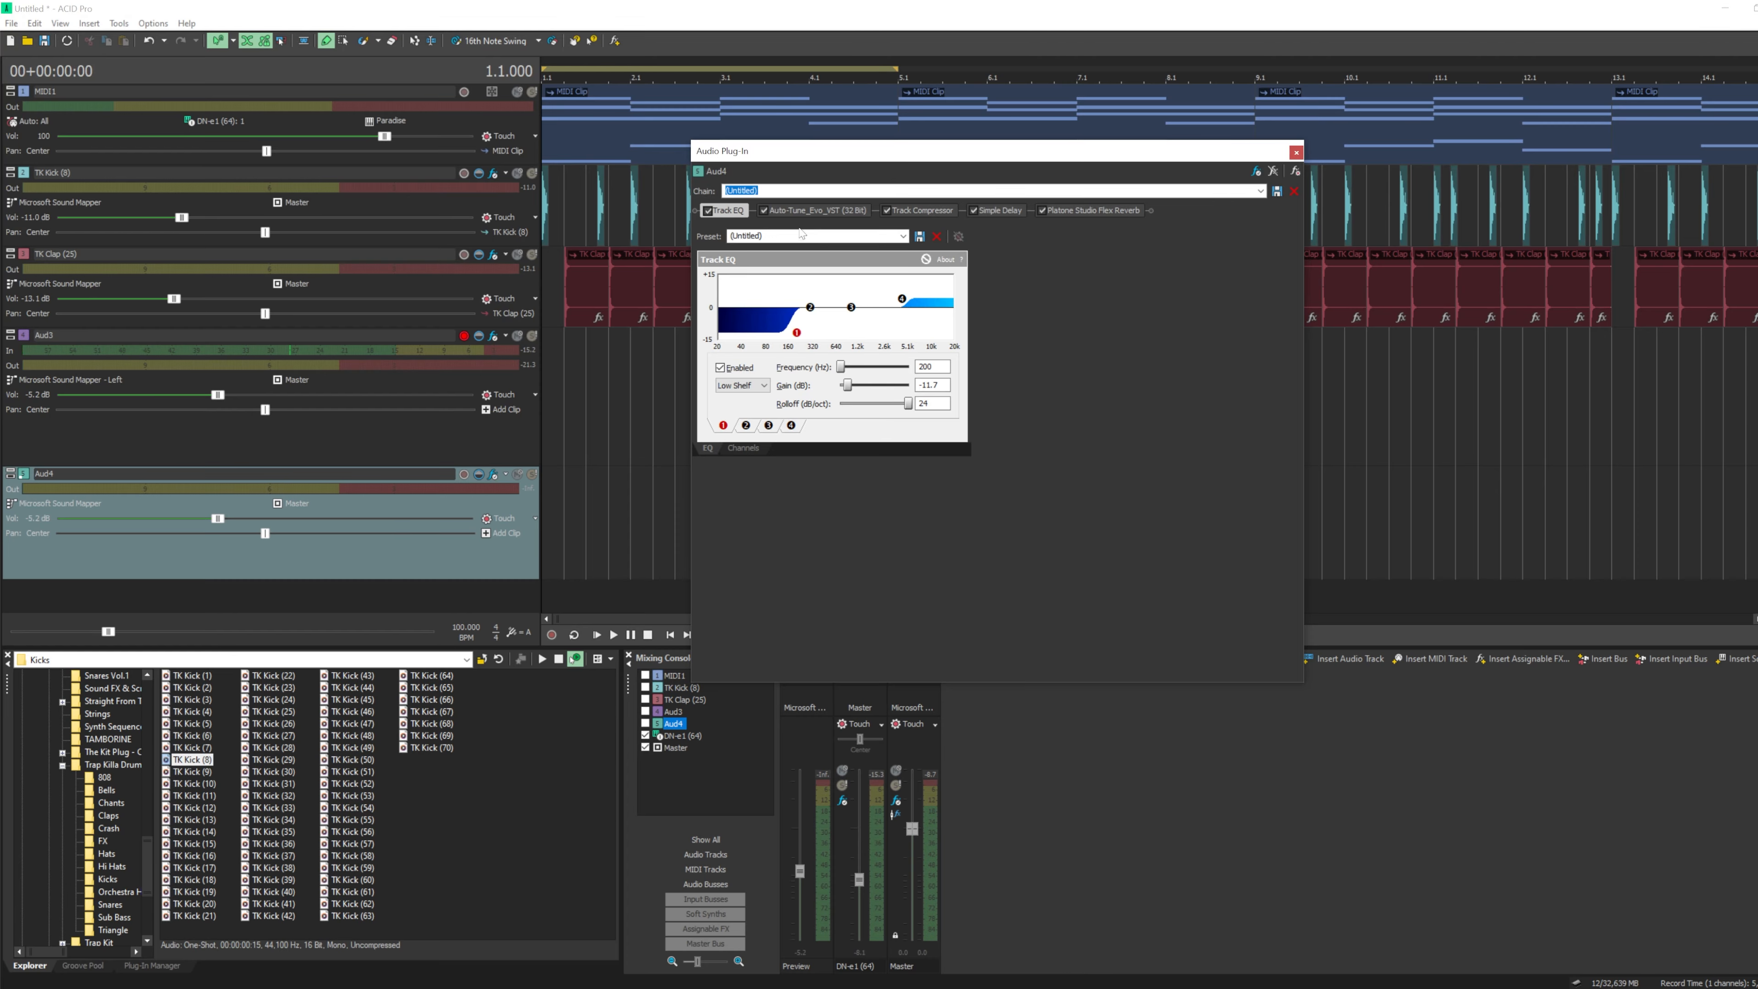
- Set the Auto-Tune Evo input type on the Aud4 track to Alto/Tenor and close the effects window
{"action": "left_click", "coordinate": [798, 211]}
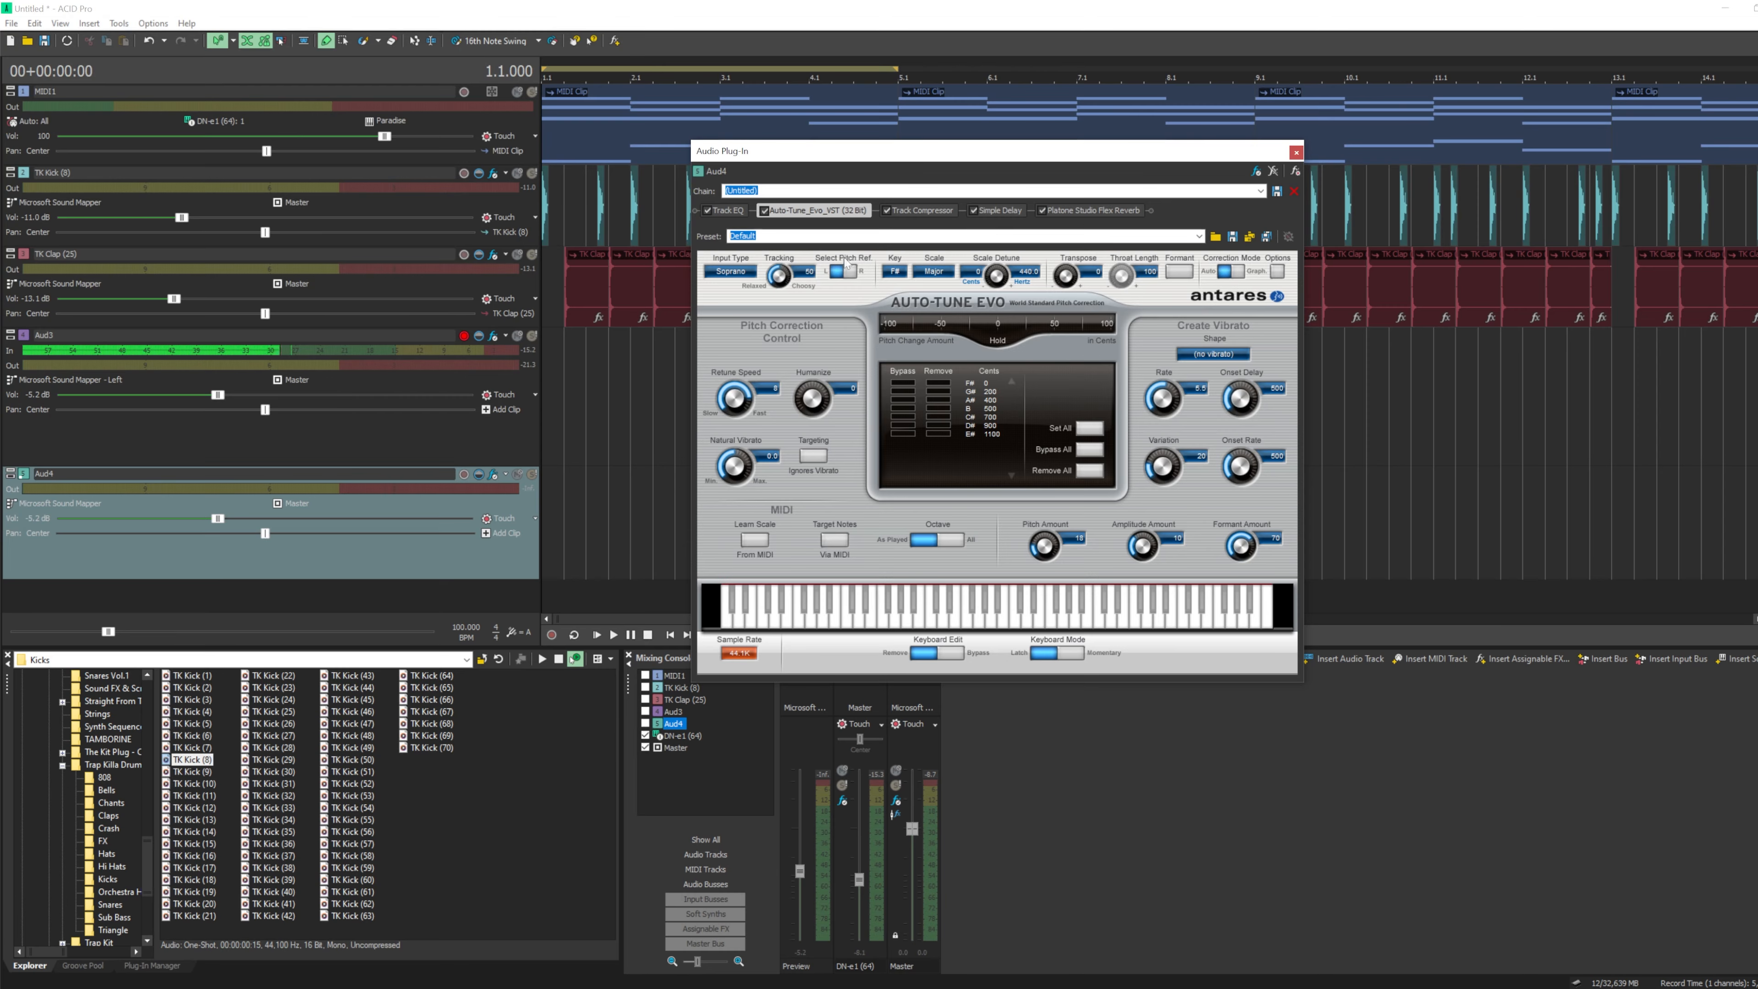
{"action": "left_click", "coordinate": [728, 272]}
{"action": "left_click", "coordinate": [741, 291]}
{"action": "left_click", "coordinate": [897, 273]}
{"action": "left_click", "coordinate": [914, 259]}
{"action": "left_click", "coordinate": [1296, 152]}
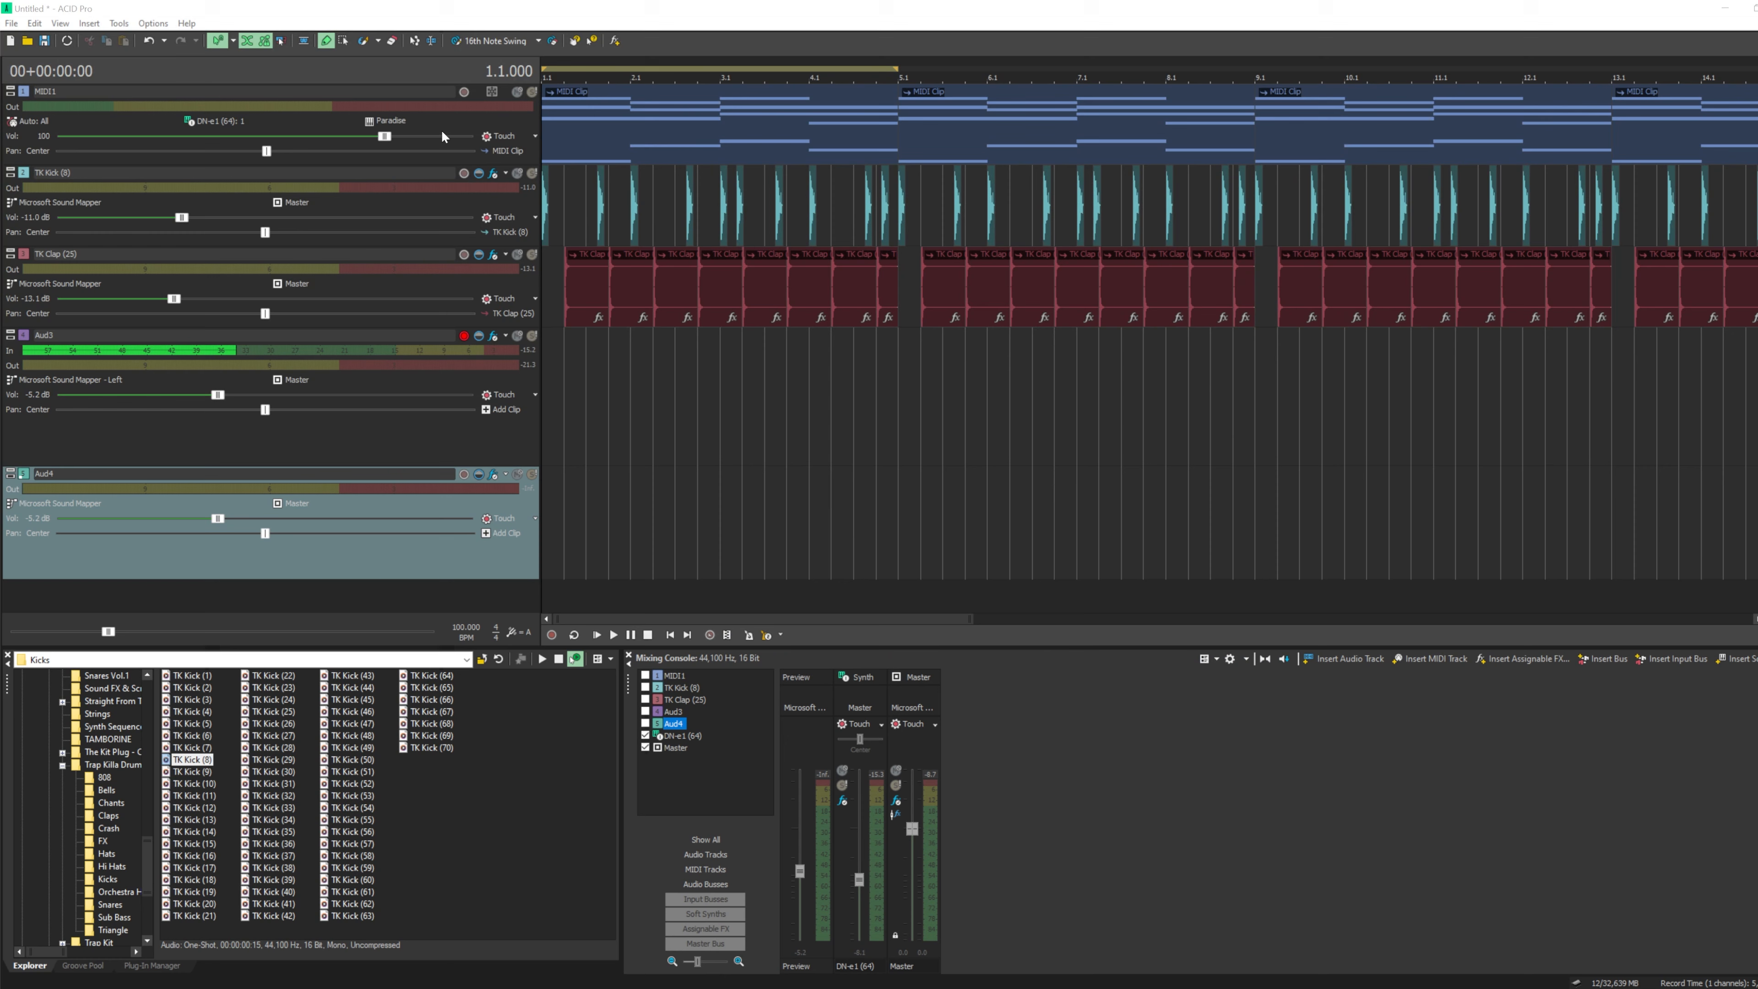
- Show the MIDI1 chords in the inline piano roll, audition notes and playback to identify the song's key, and minimize the track
{"action": "left_click", "coordinate": [304, 40]}
{"action": "left_click_drag", "start_coordinate": [497, 166], "coordinate": [521, 387]}
{"action": "left_click", "coordinate": [606, 196]}
{"action": "left_click", "coordinate": [604, 203]}
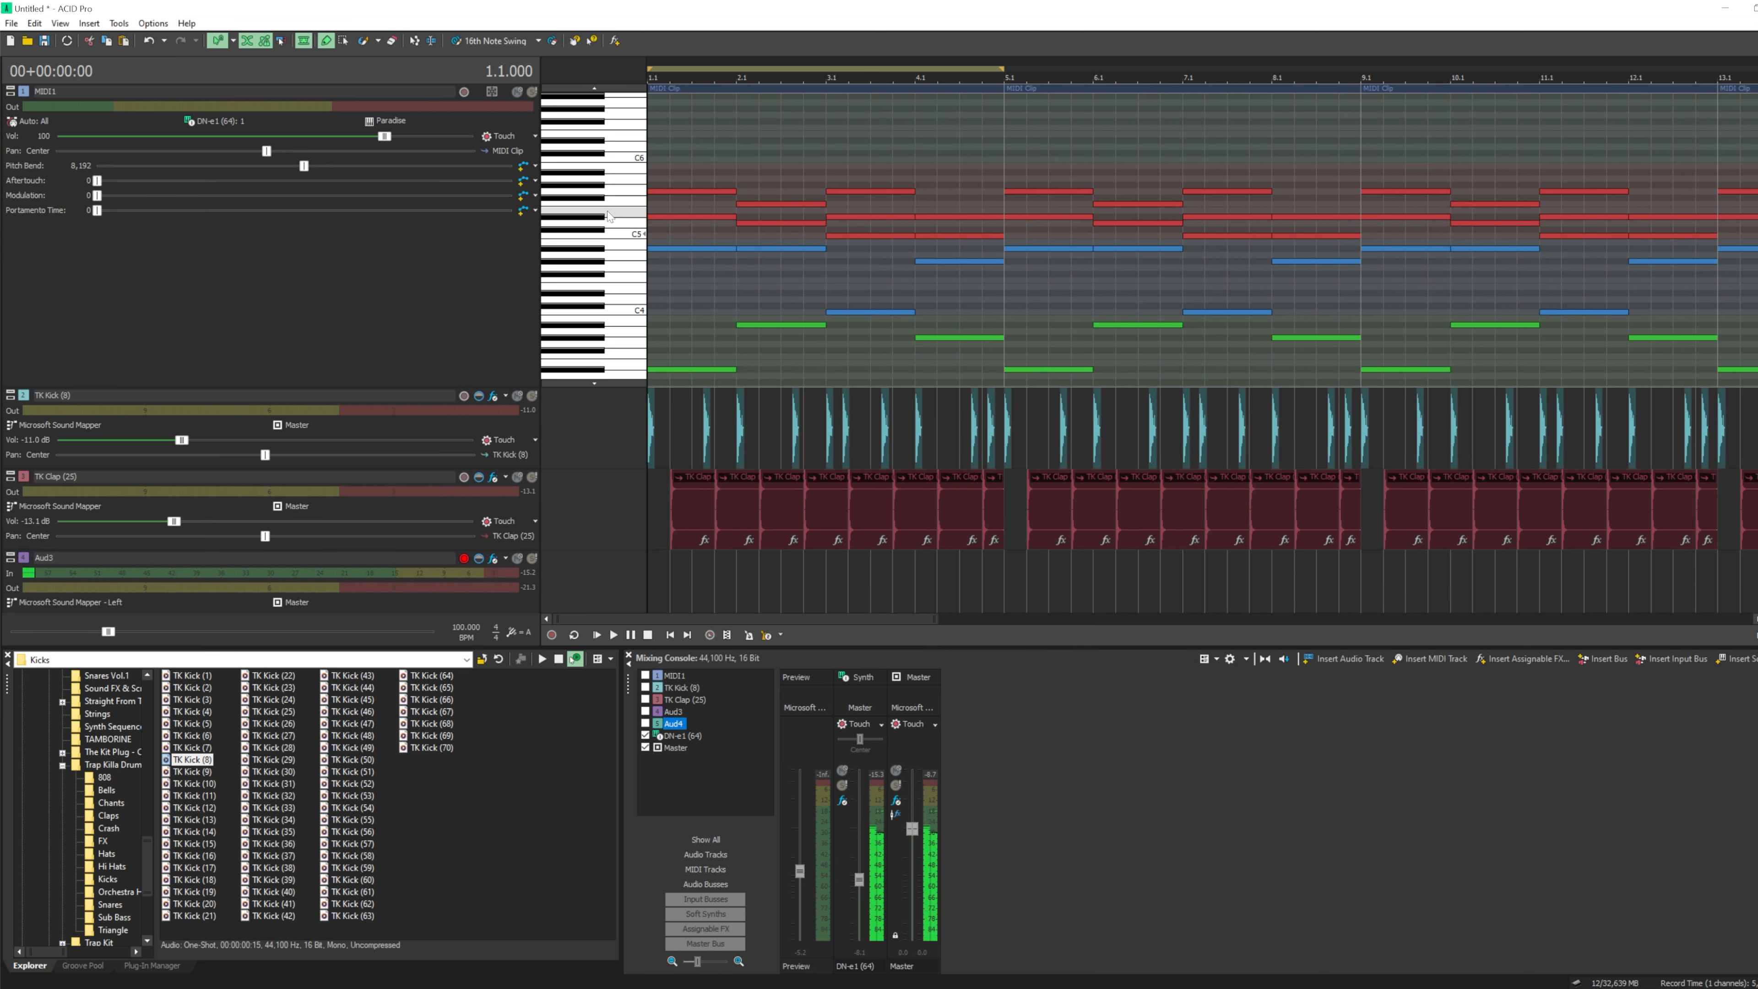
{"action": "left_click", "coordinate": [616, 212]}
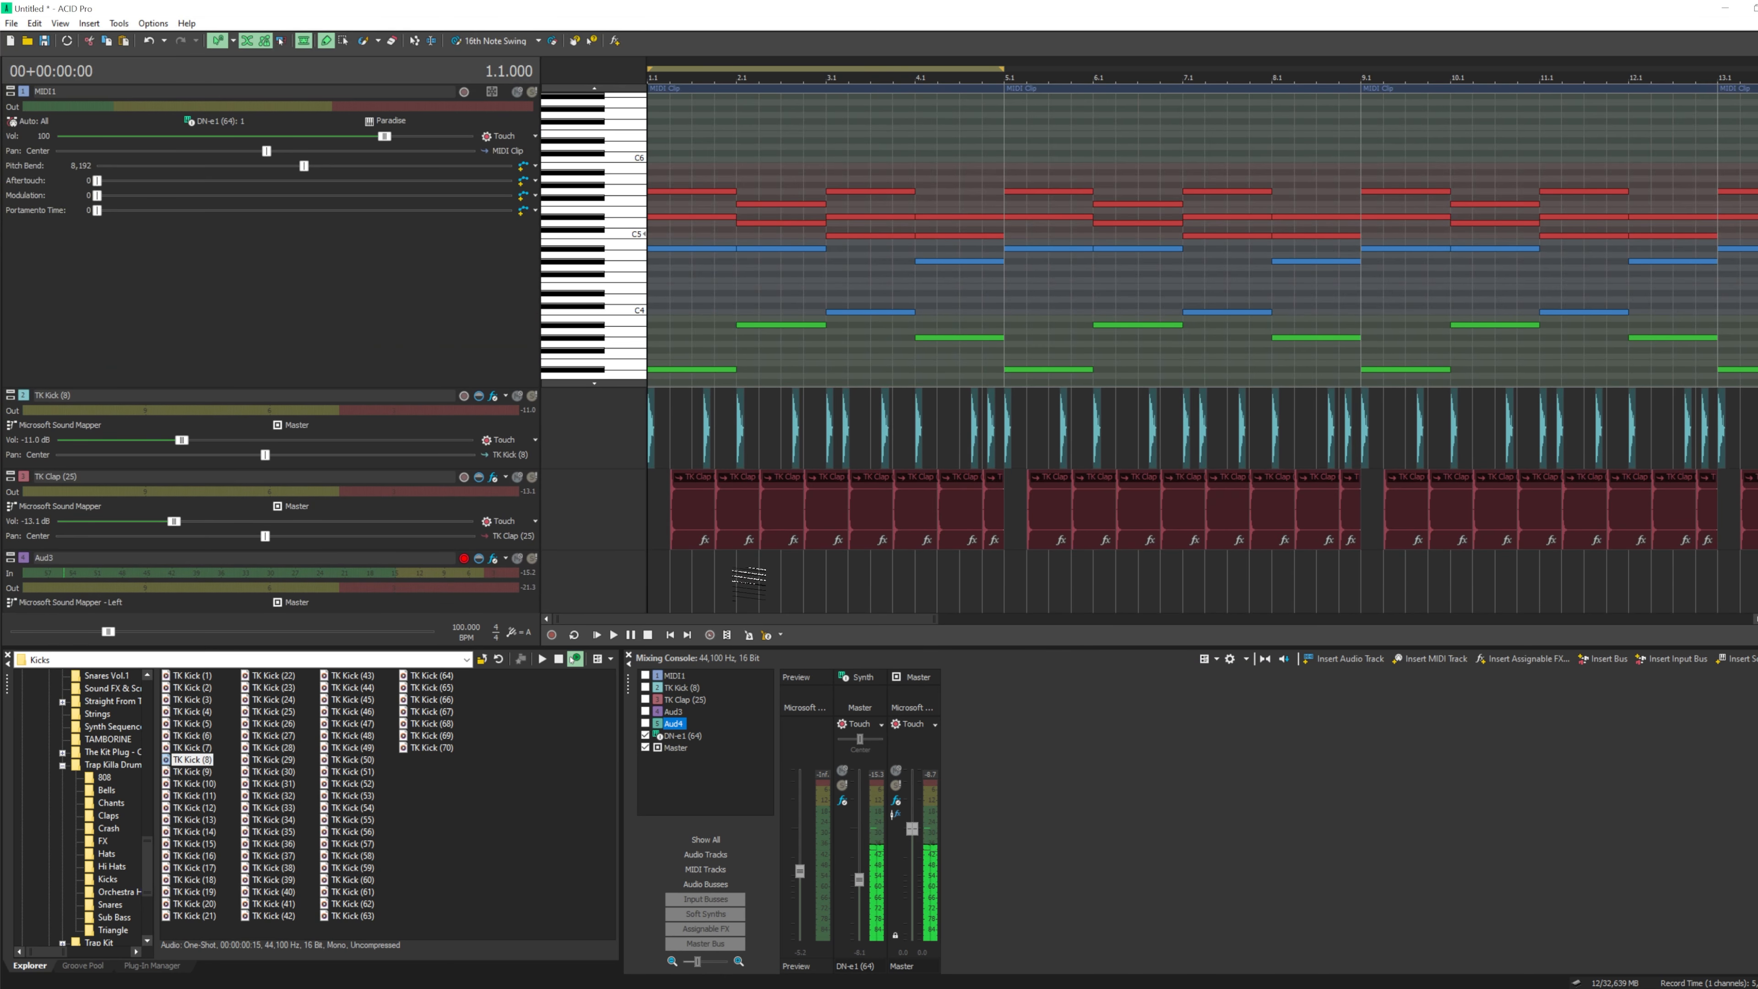
{"action": "left_click", "coordinate": [598, 635]}
{"action": "left_click", "coordinate": [648, 635]}
{"action": "left_click", "coordinate": [626, 222]}
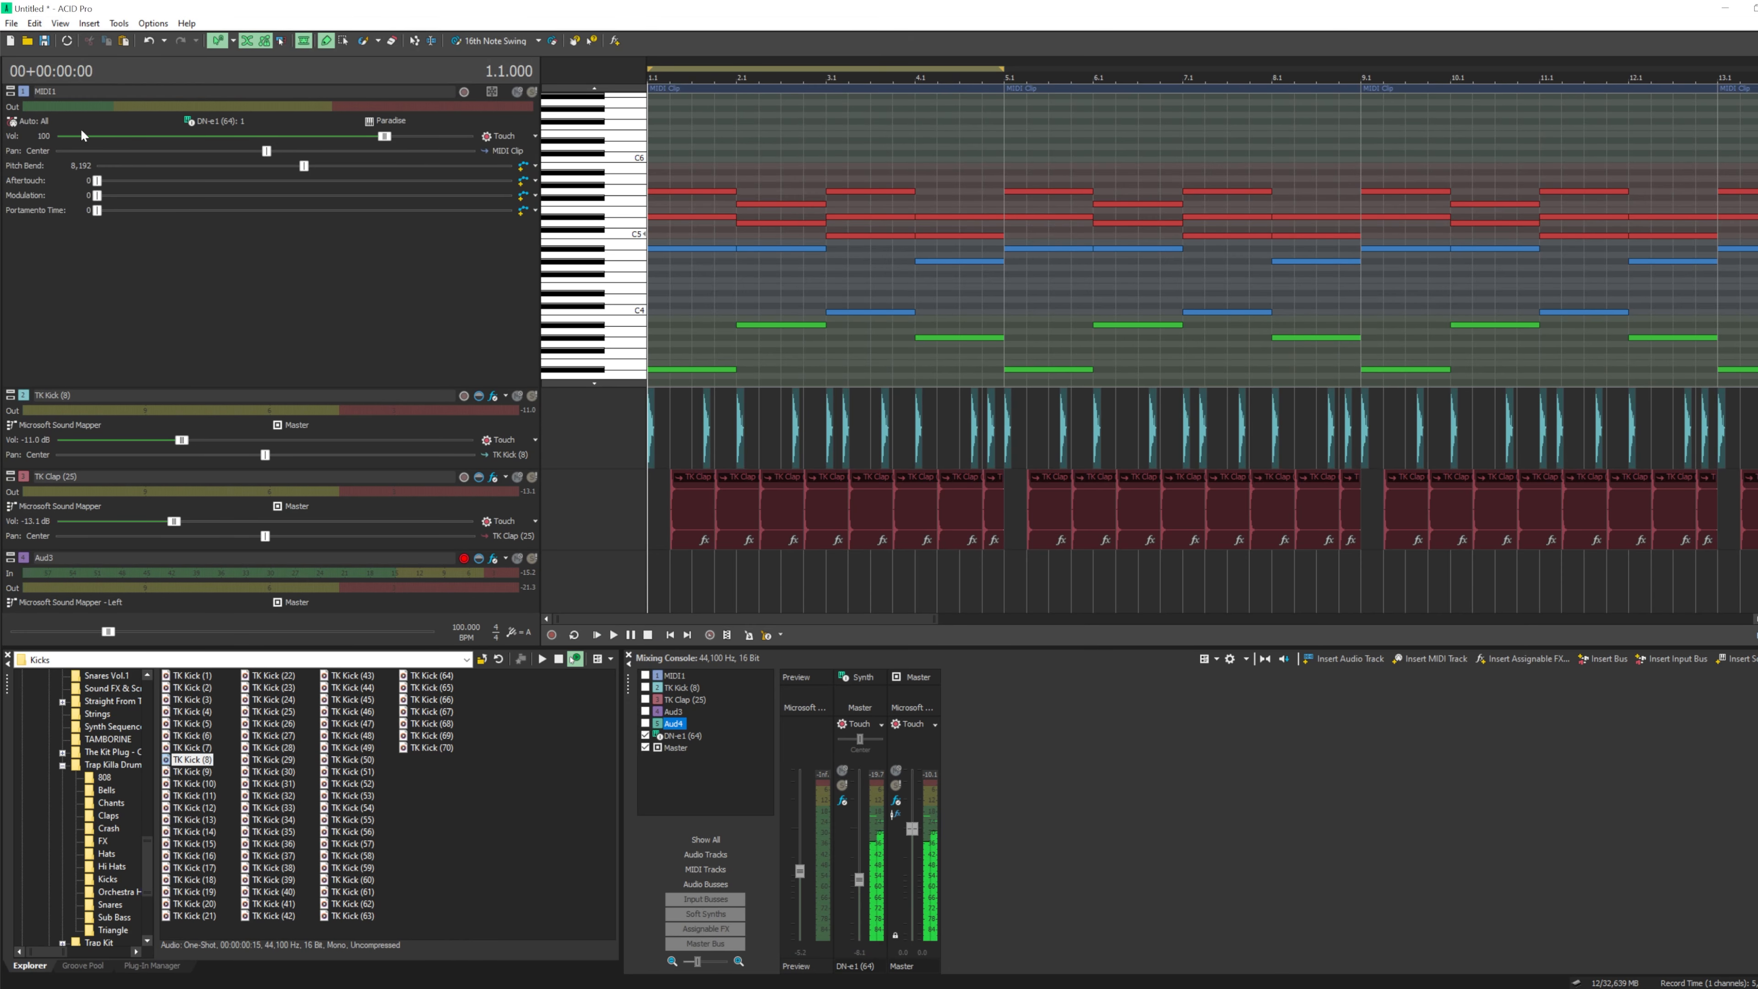
{"action": "left_click", "coordinate": [9, 93]}
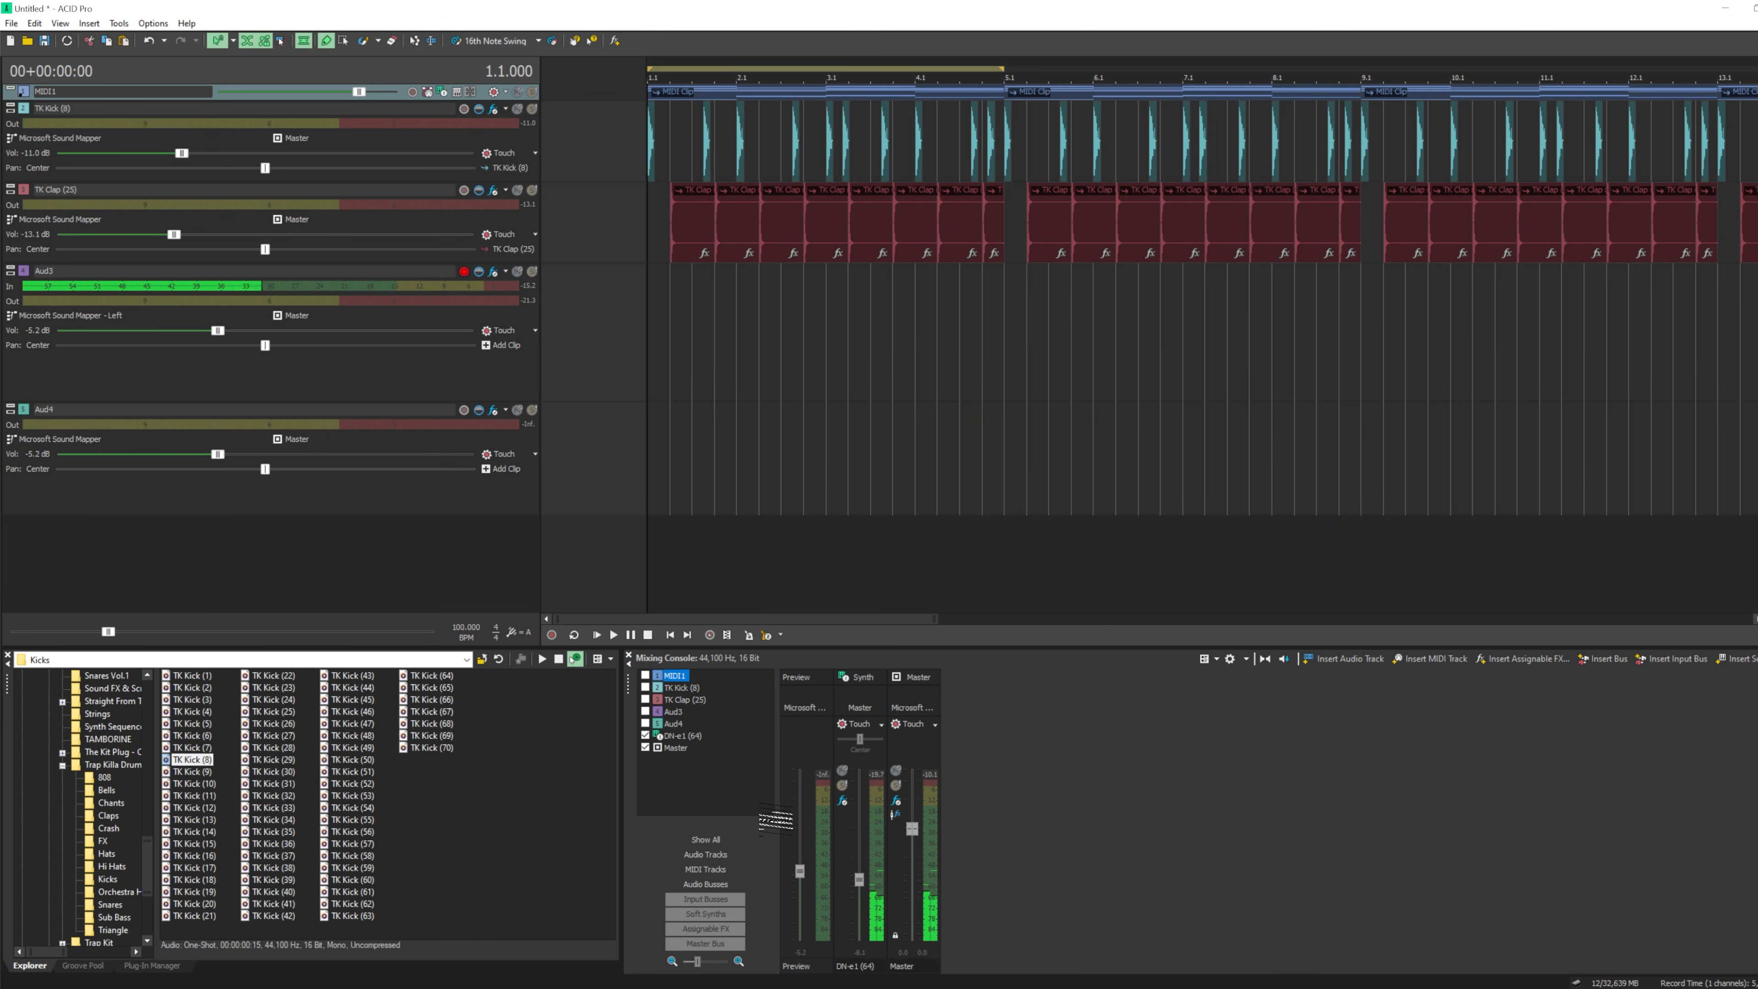
- Set the Aud4 track's Auto-Tune Evo key to Eb, adjust its Retune Speed, and close the effects window
{"action": "left_click", "coordinate": [493, 411]}
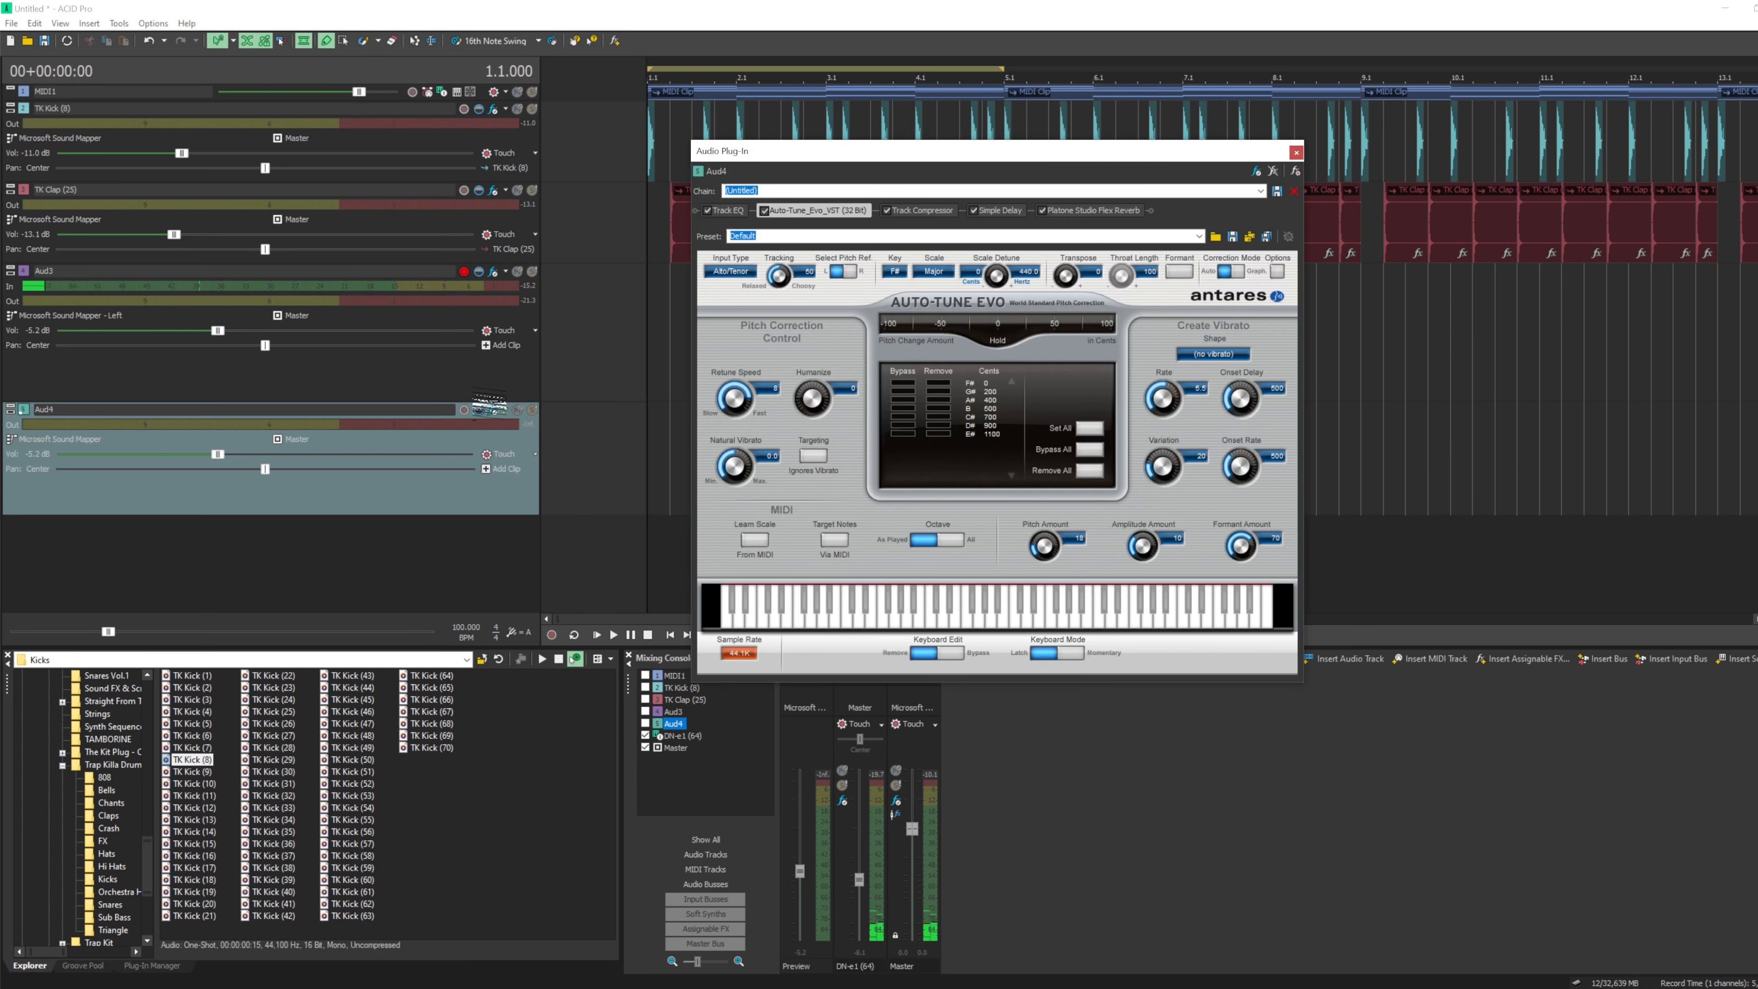
{"action": "left_click", "coordinate": [895, 271]}
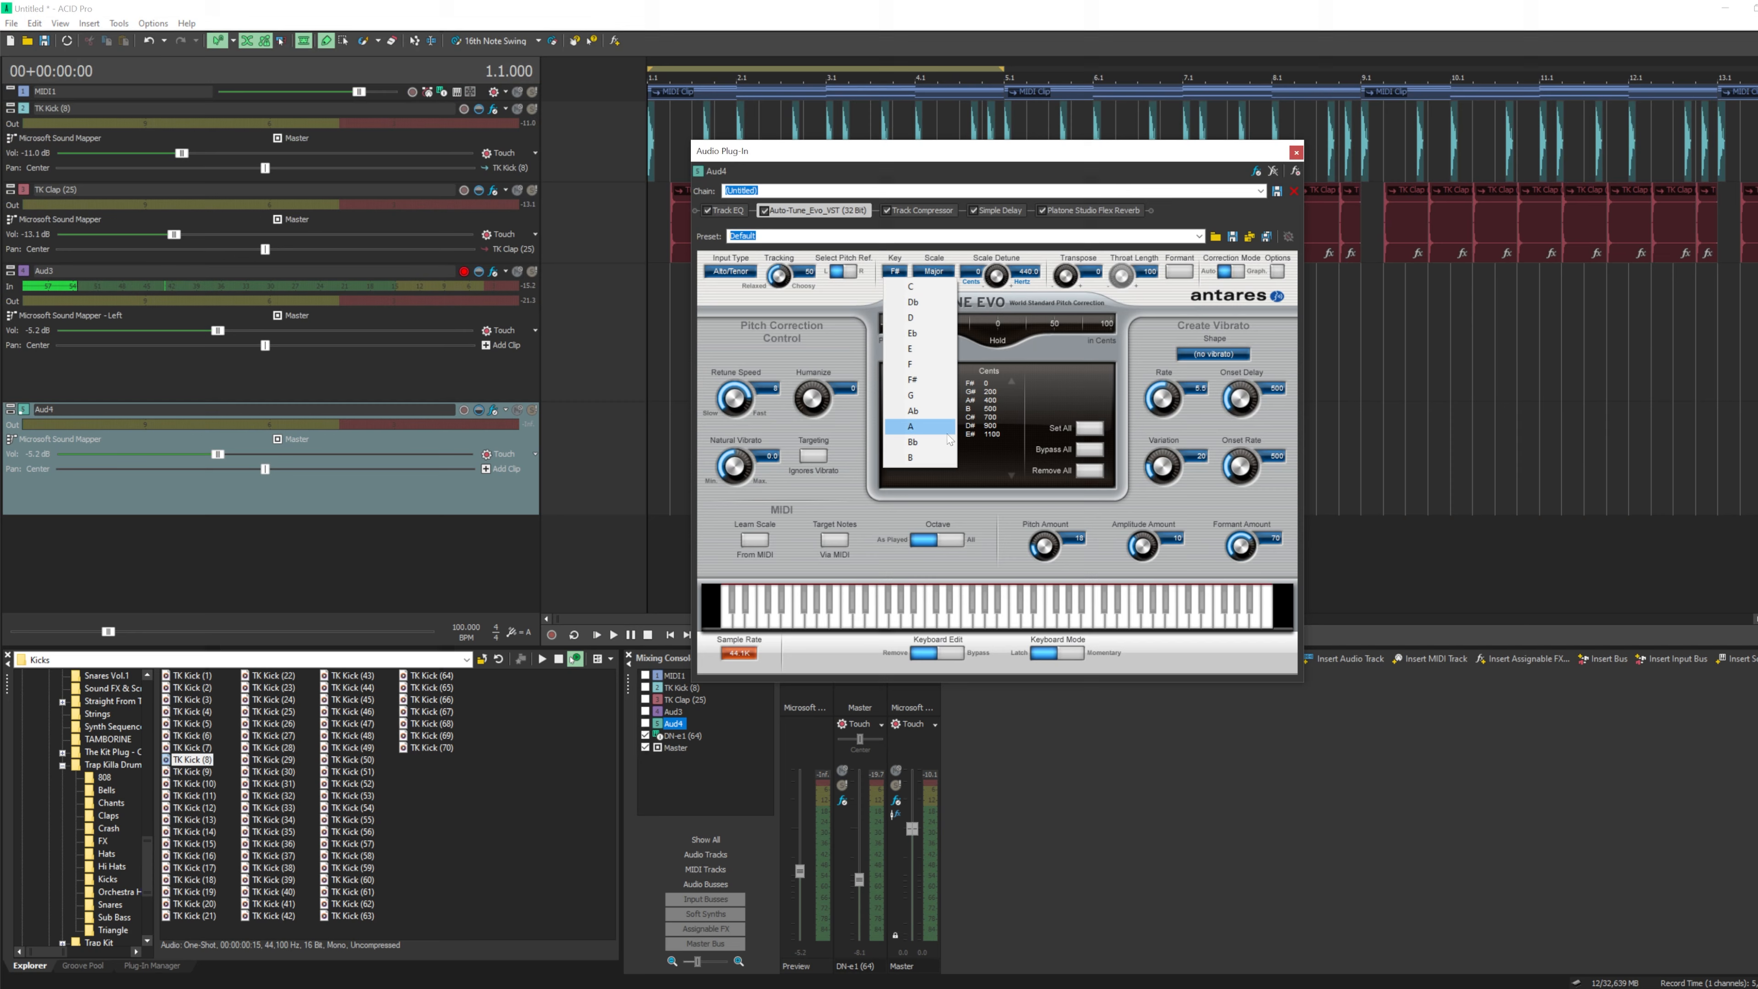
{"action": "left_click", "coordinate": [912, 333]}
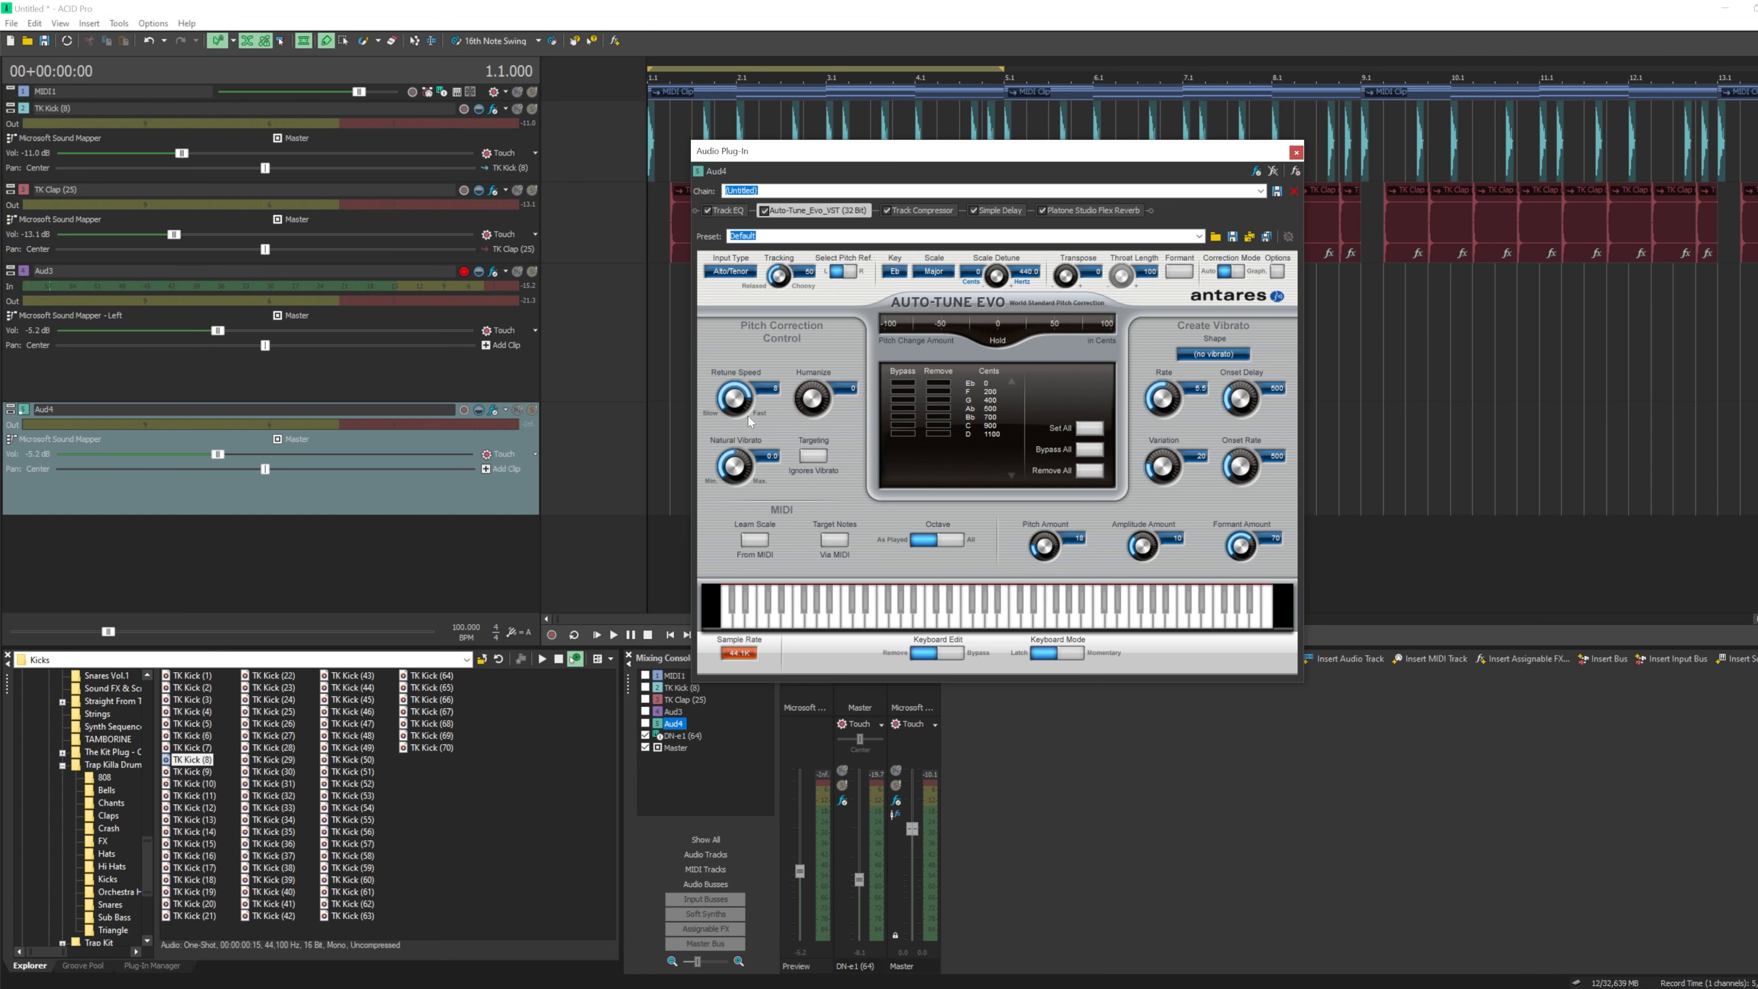
{"action": "left_click_drag", "start_coordinate": [741, 413], "coordinate": [738, 420]}
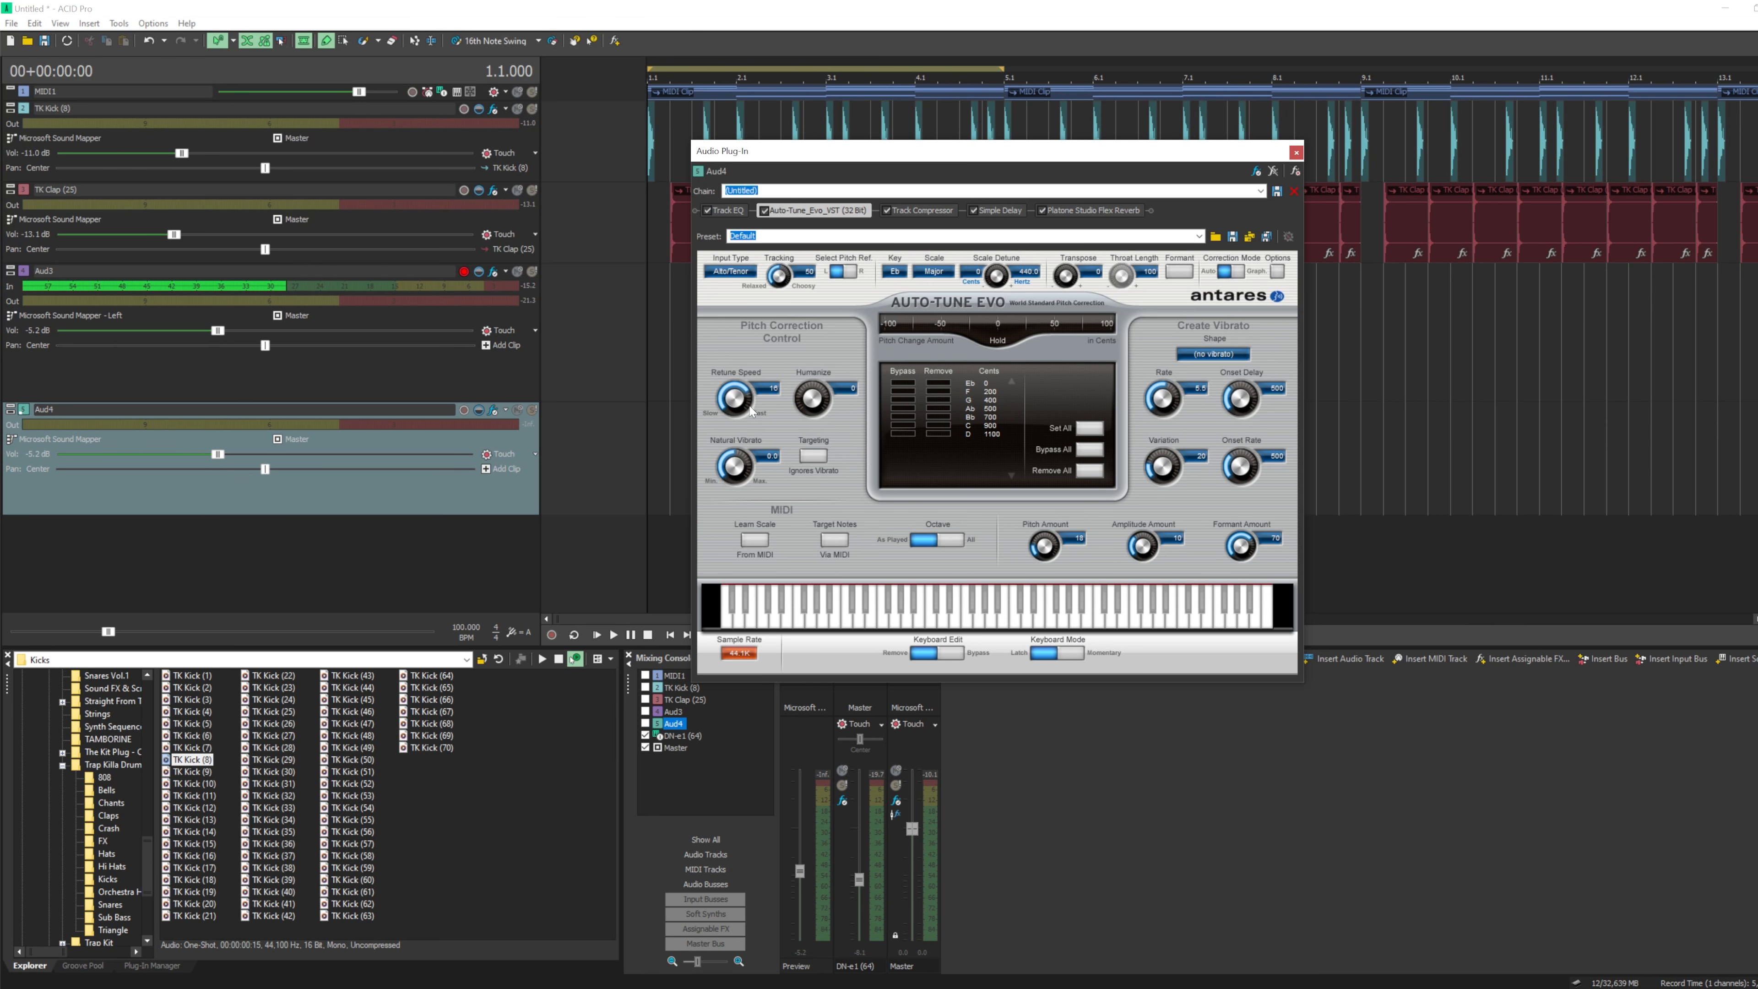
{"action": "left_click", "coordinate": [1297, 152]}
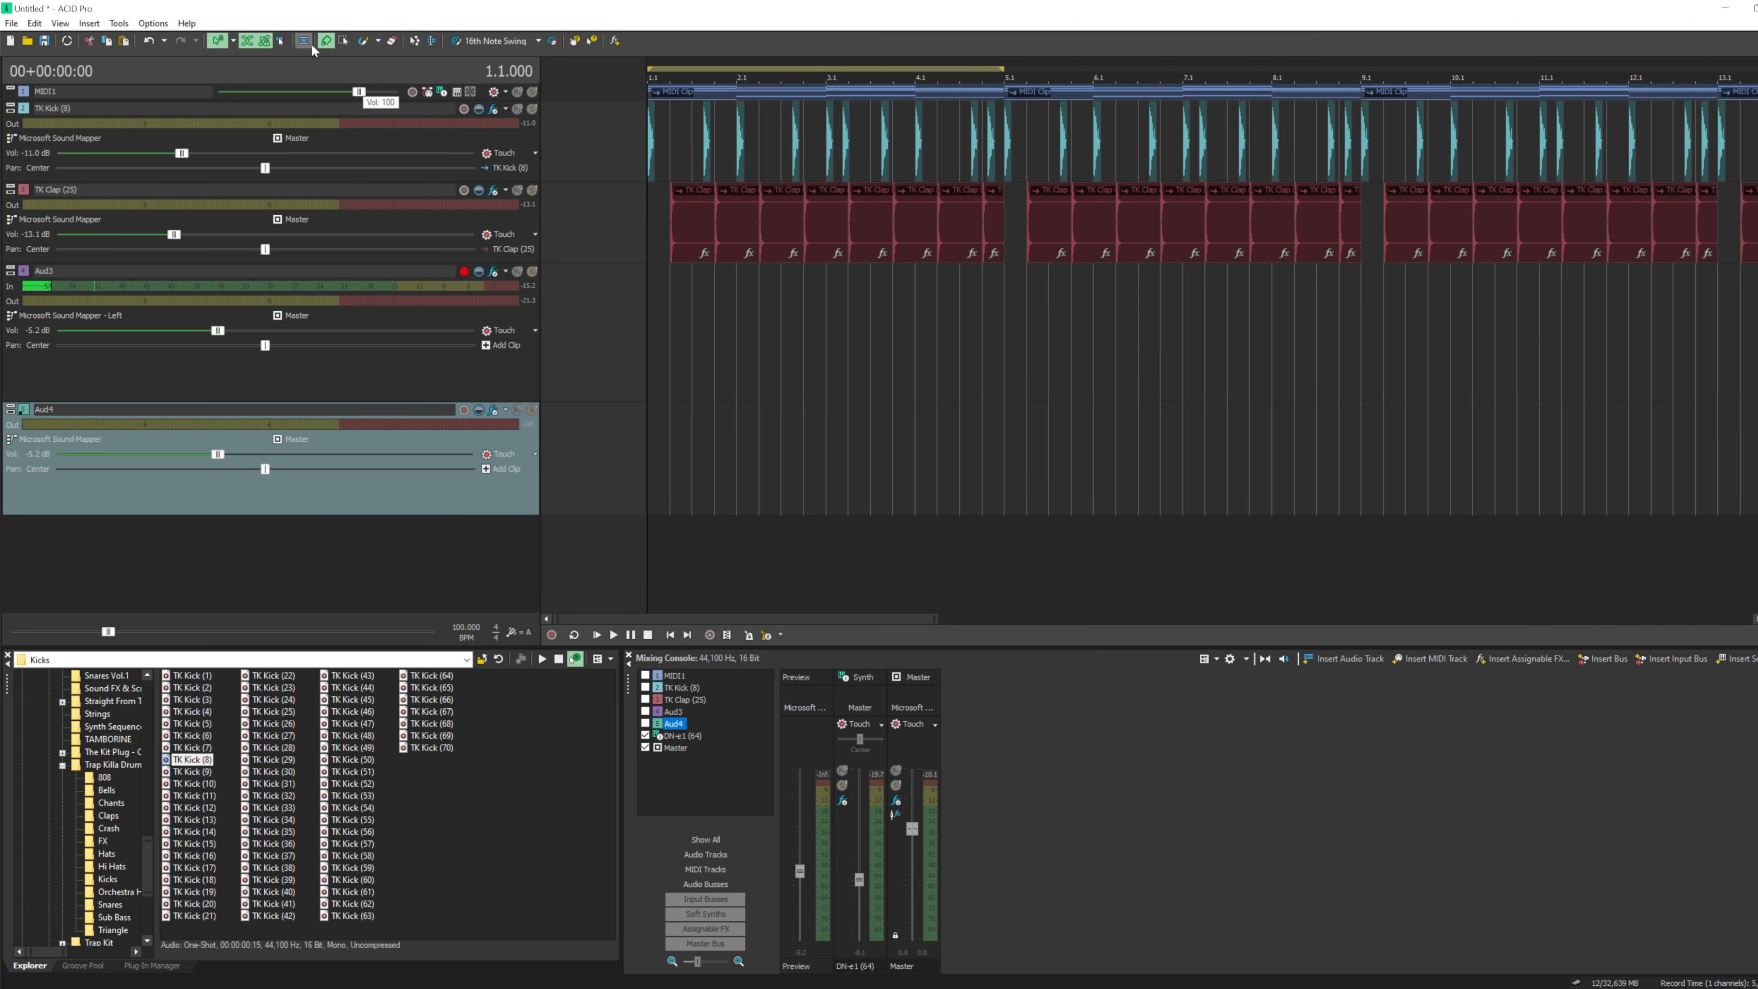
- Turn off inline MIDI editing and play a short stretch of the beat
{"action": "left_click", "coordinate": [308, 42]}
{"action": "left_click", "coordinate": [614, 635]}
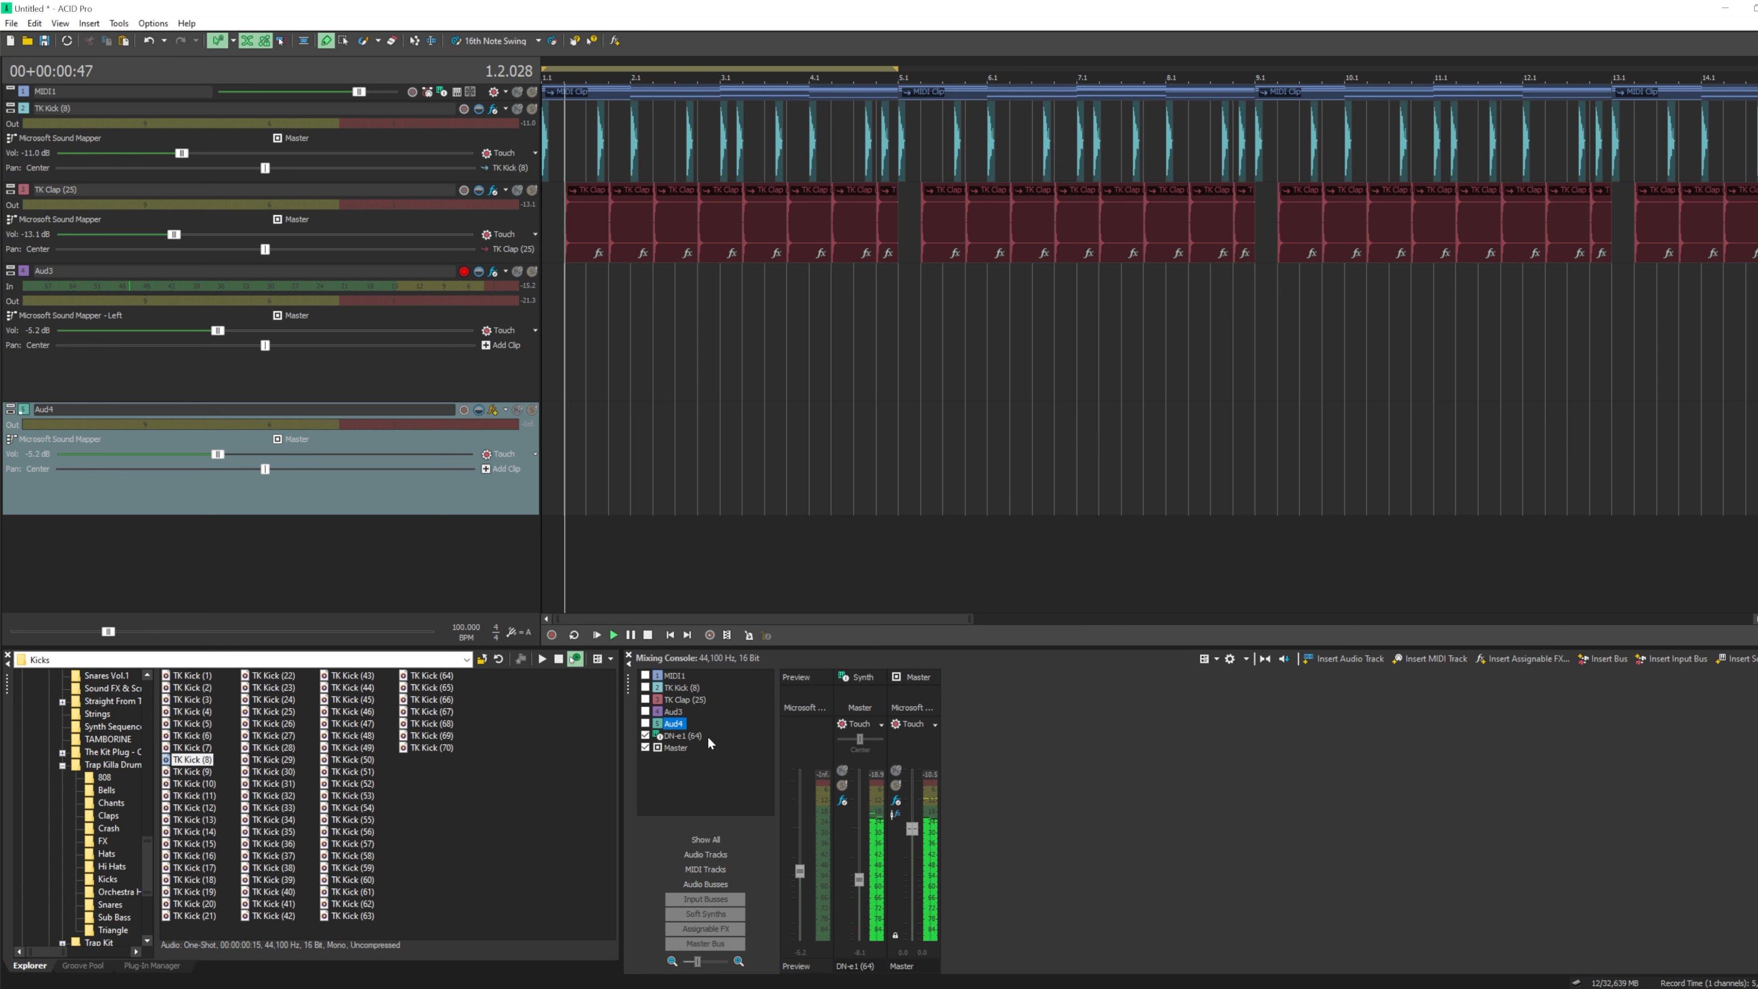
{"action": "left_click", "coordinate": [649, 634]}
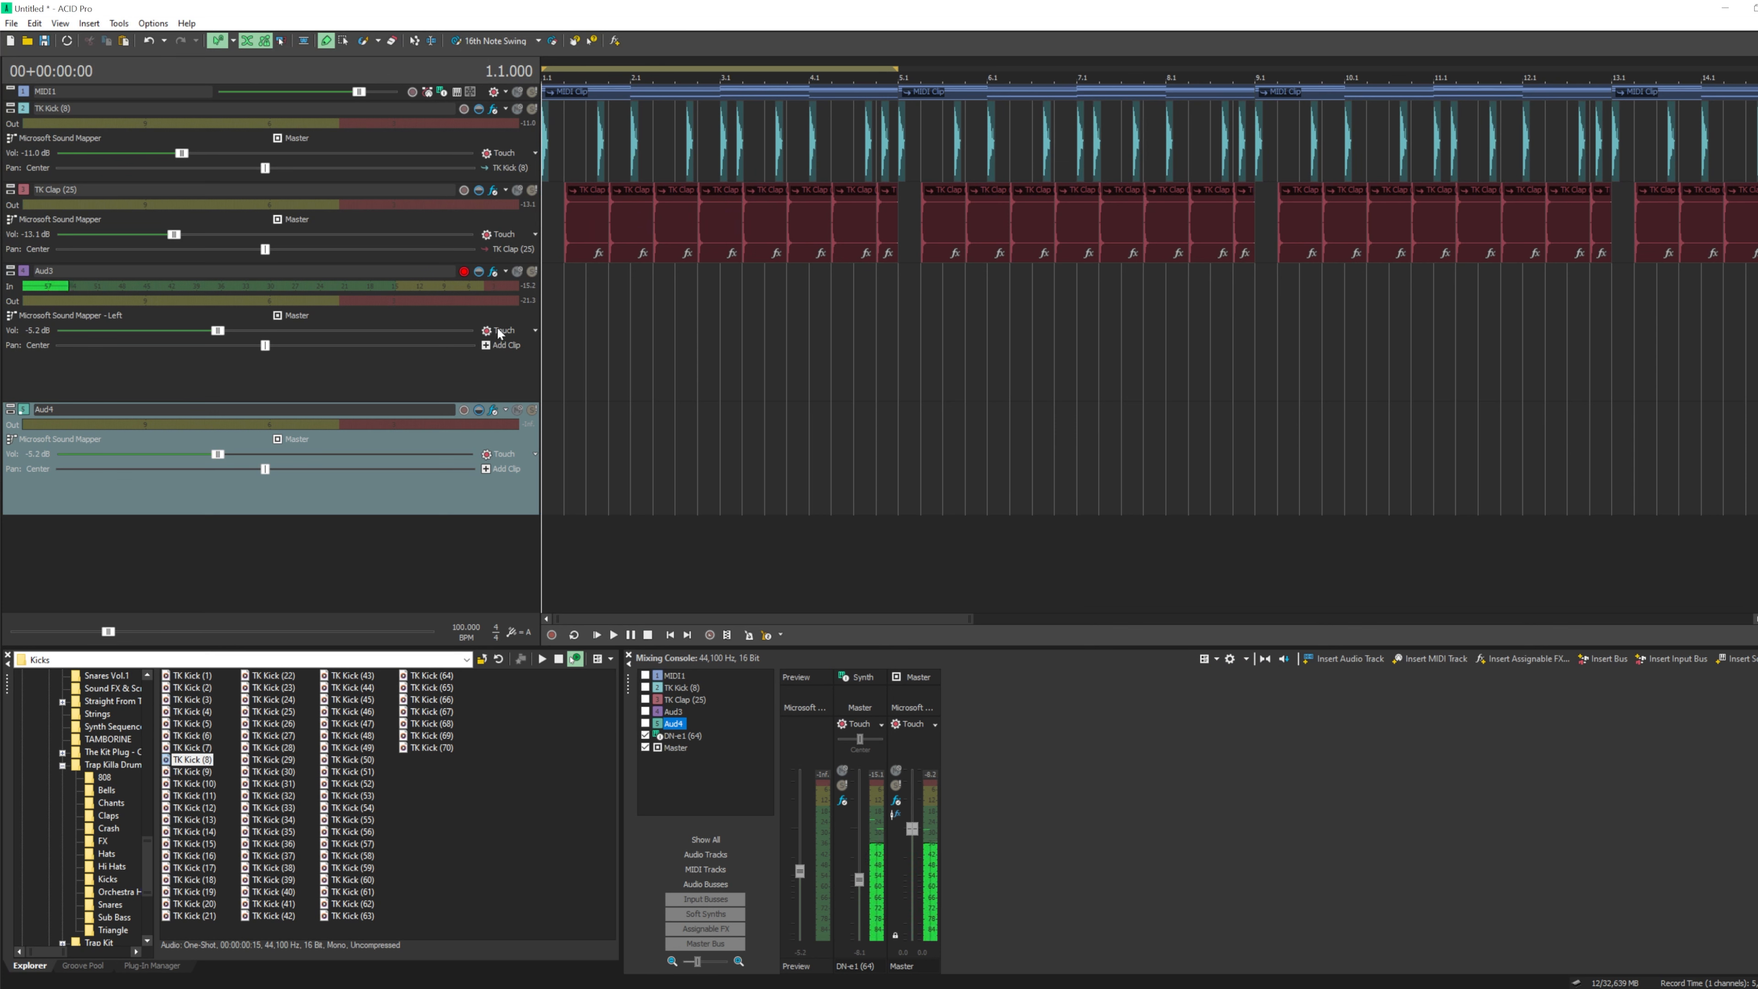
- Review the Track Compressor and Platone Studio Flex Reverb settings on the Aud4 track, and disable its Simple Delay
{"action": "left_click", "coordinate": [493, 411]}
{"action": "left_click", "coordinate": [927, 211]}
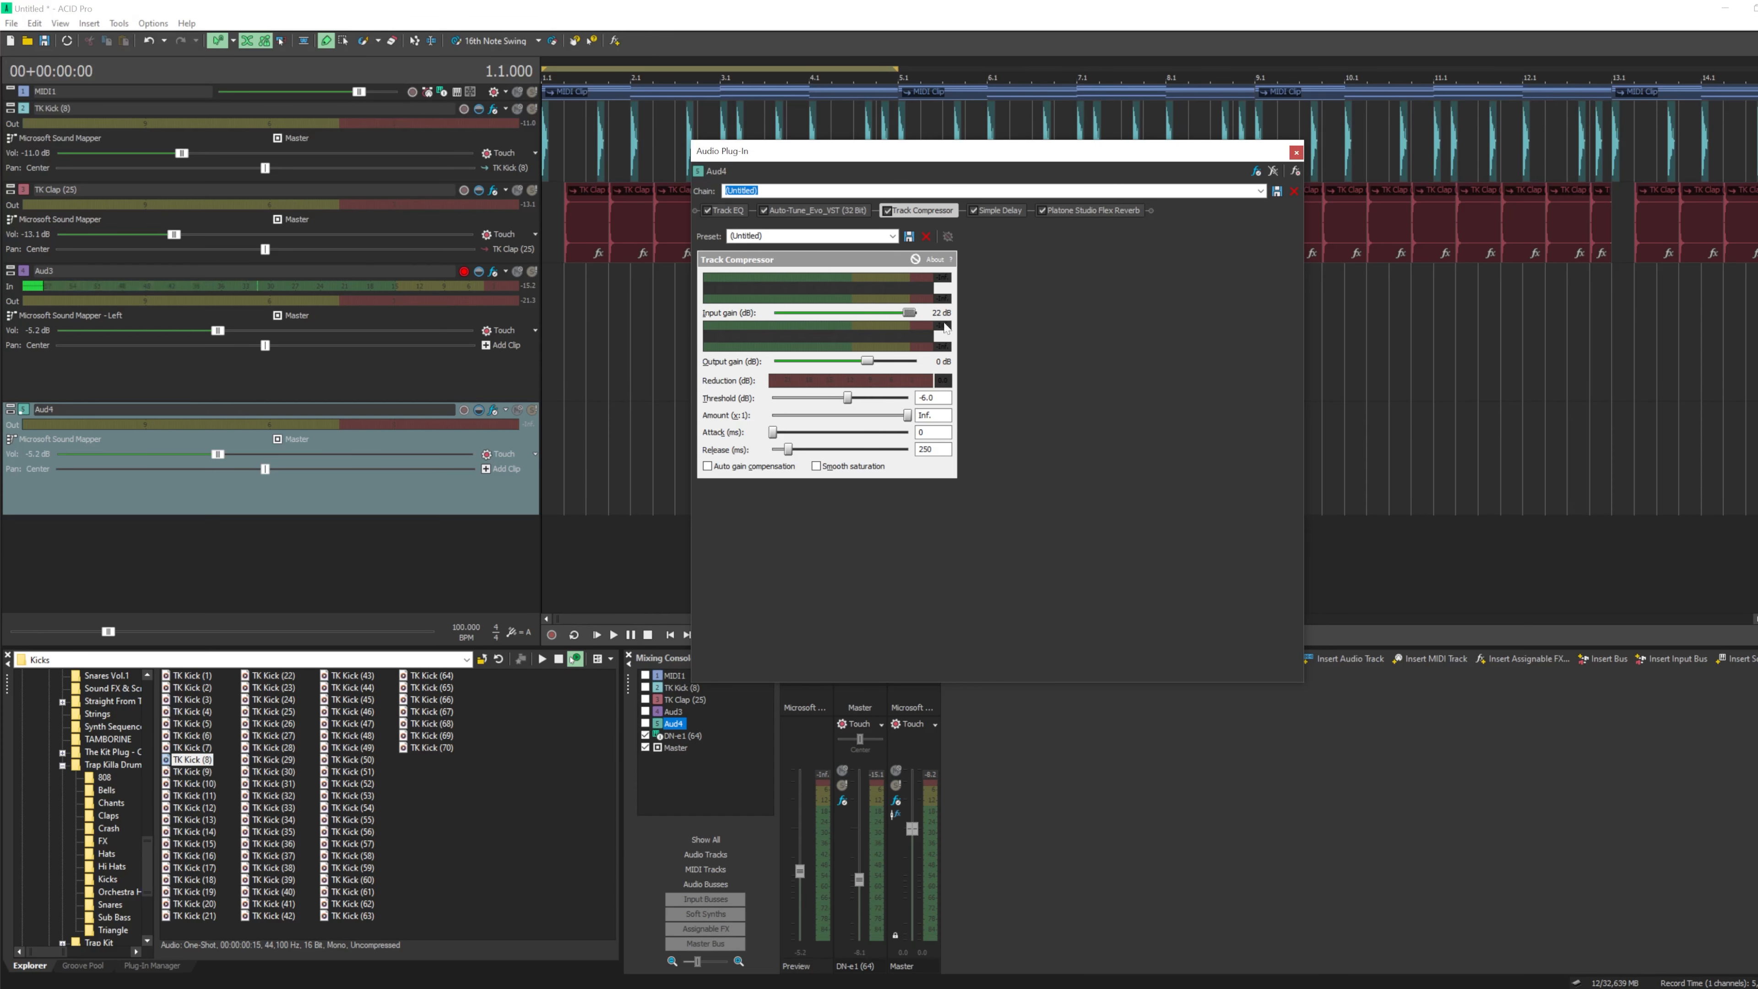
{"action": "left_click", "coordinate": [989, 207]}
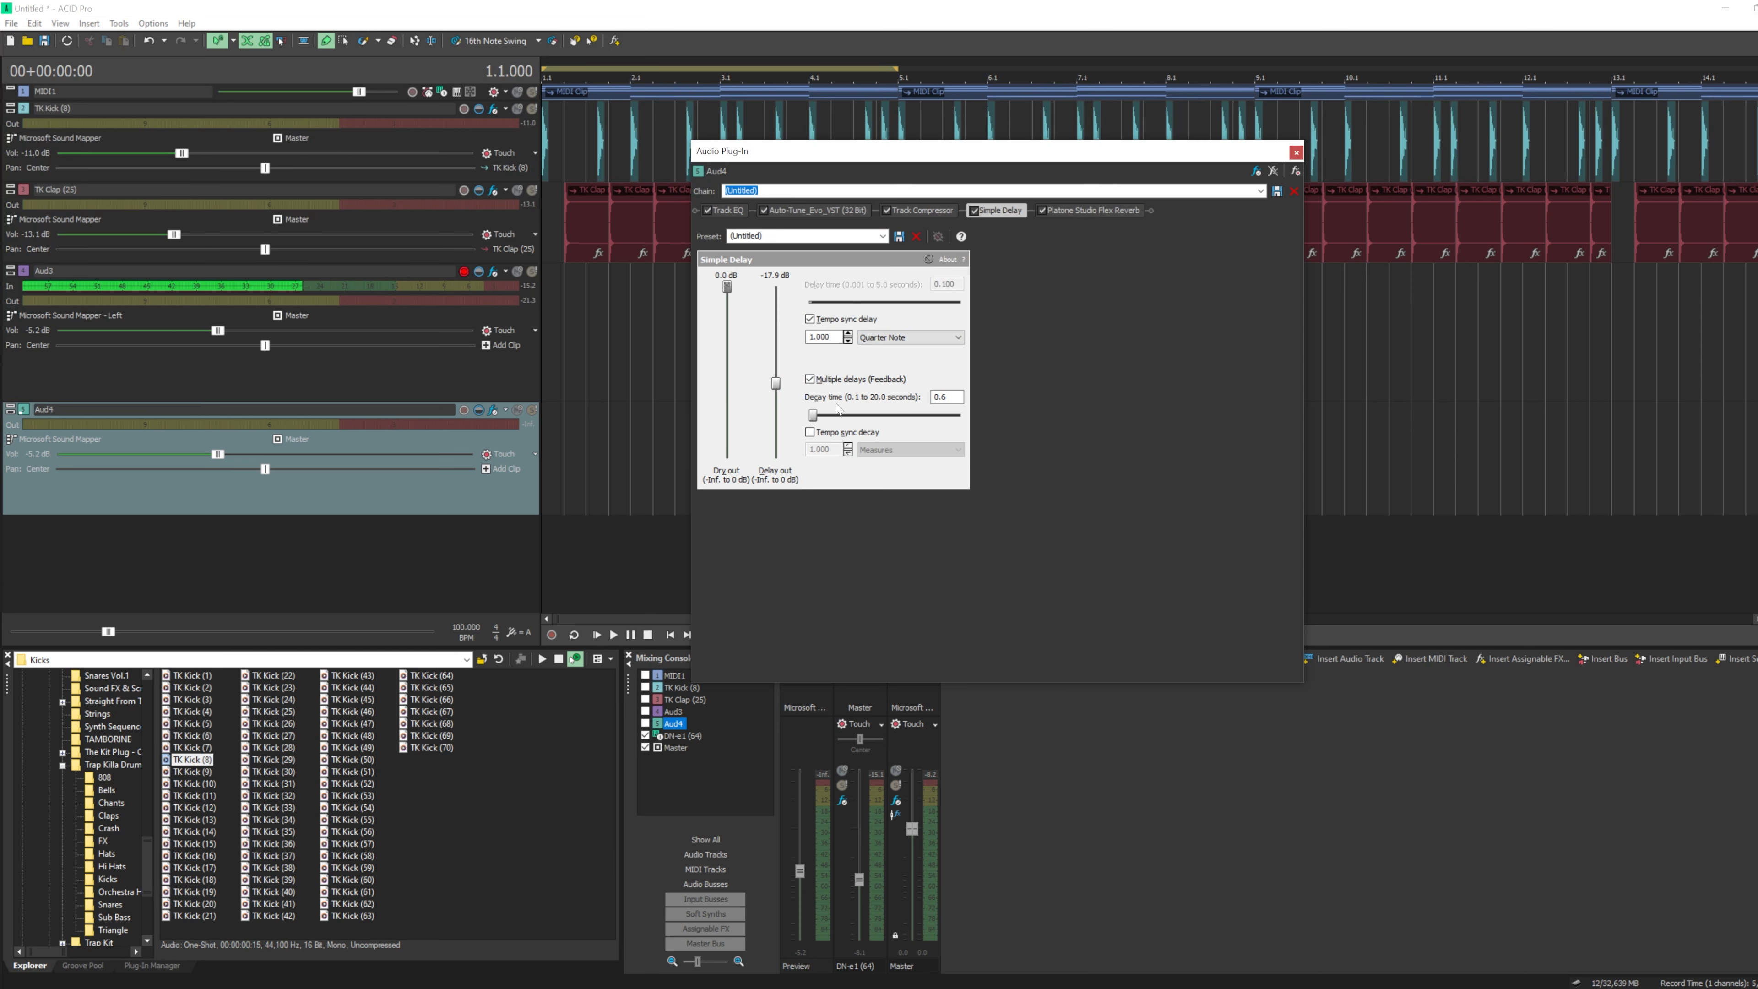
{"action": "left_click", "coordinate": [975, 210]}
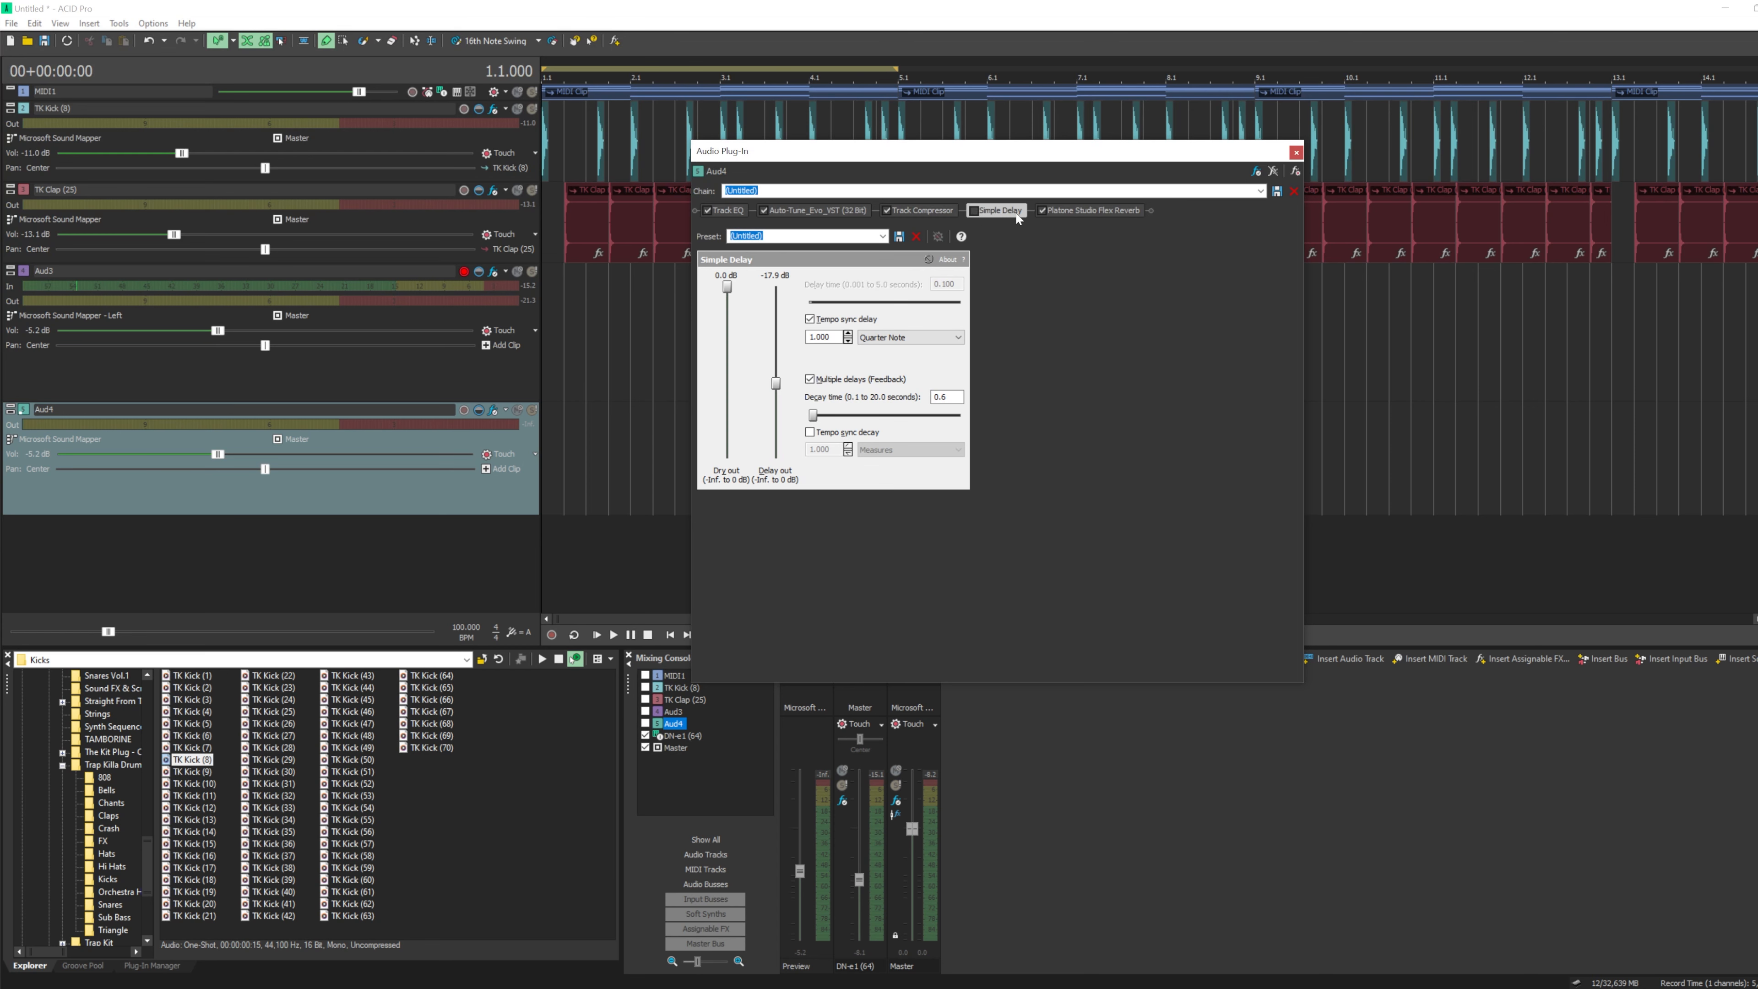
{"action": "left_click", "coordinate": [1083, 209]}
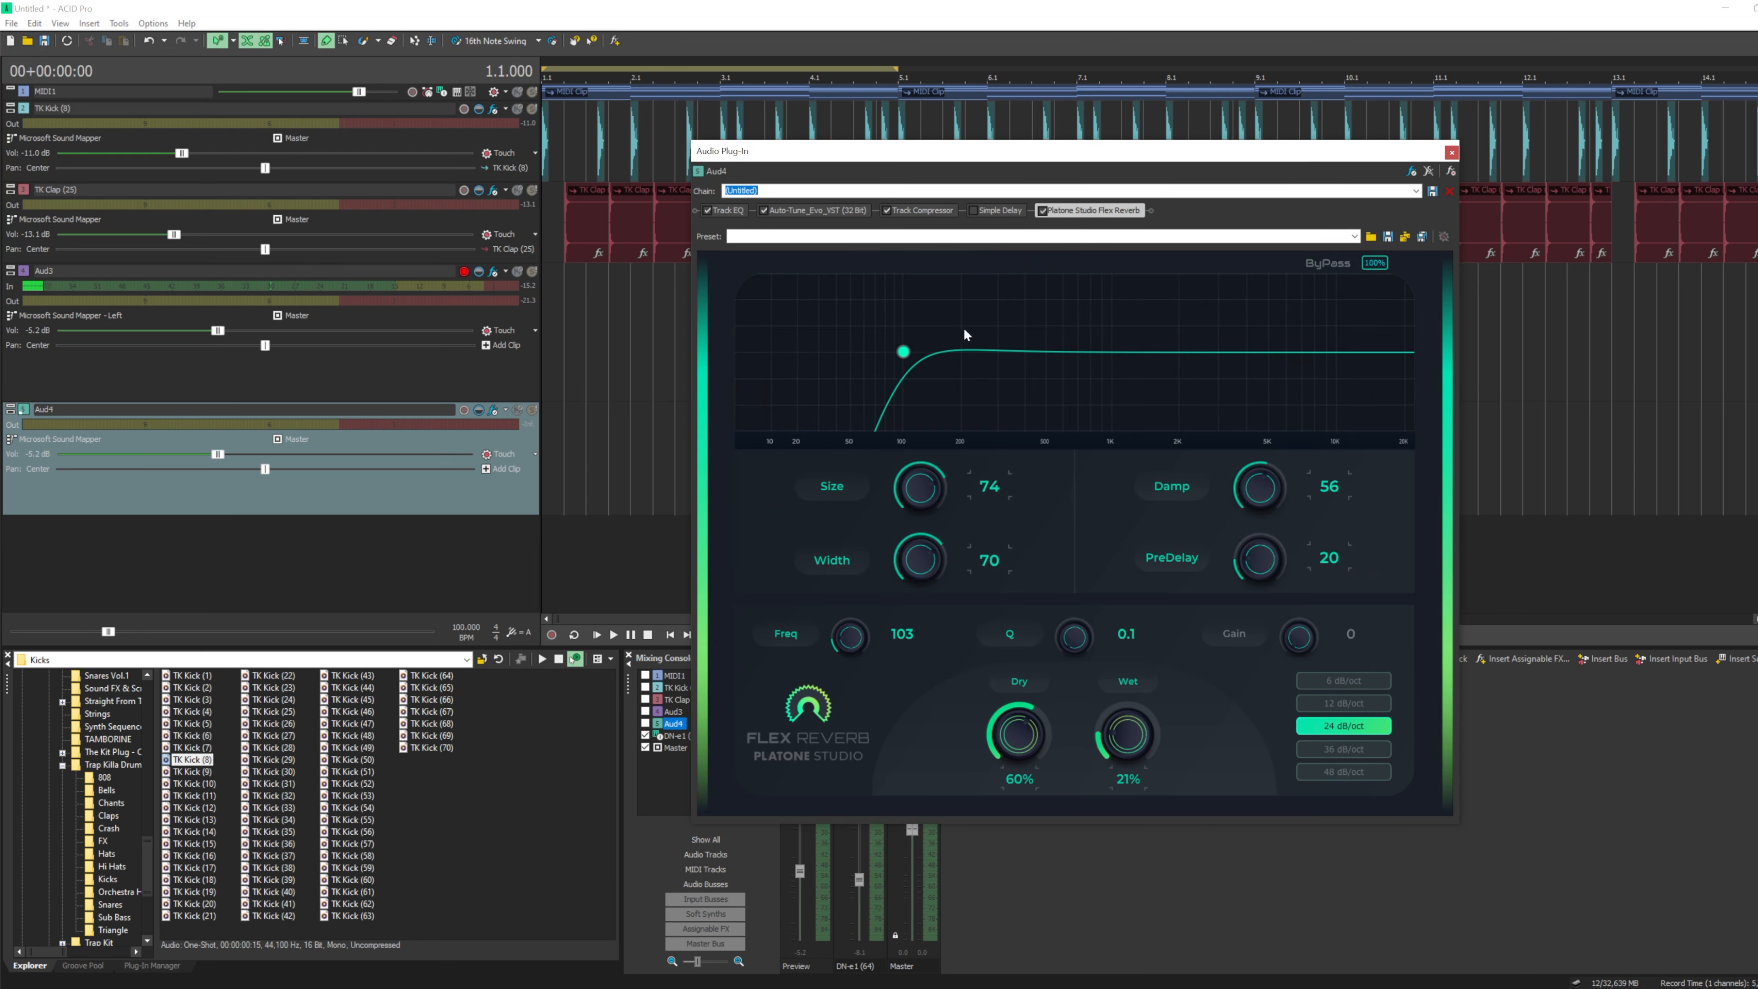
{"action": "left_click", "coordinate": [1451, 153]}
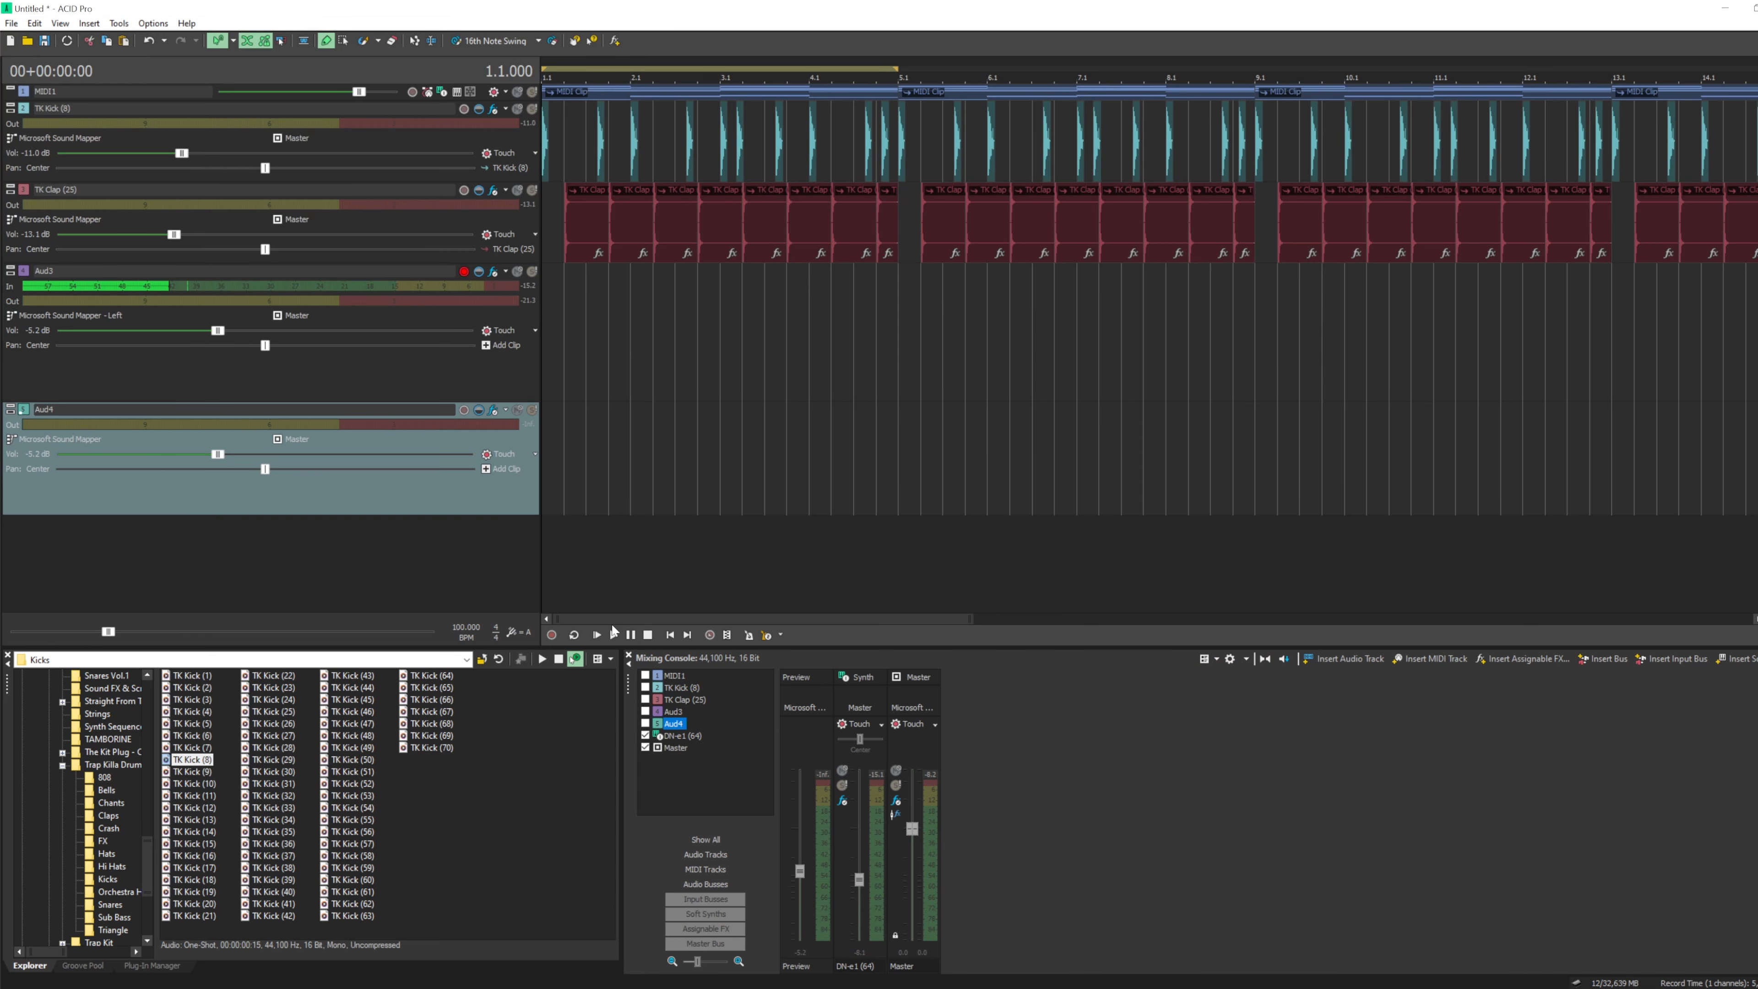
- Play the beat briefly from the start and stop it
{"action": "left_click", "coordinate": [686, 768]}
{"action": "left_click", "coordinate": [596, 638]}
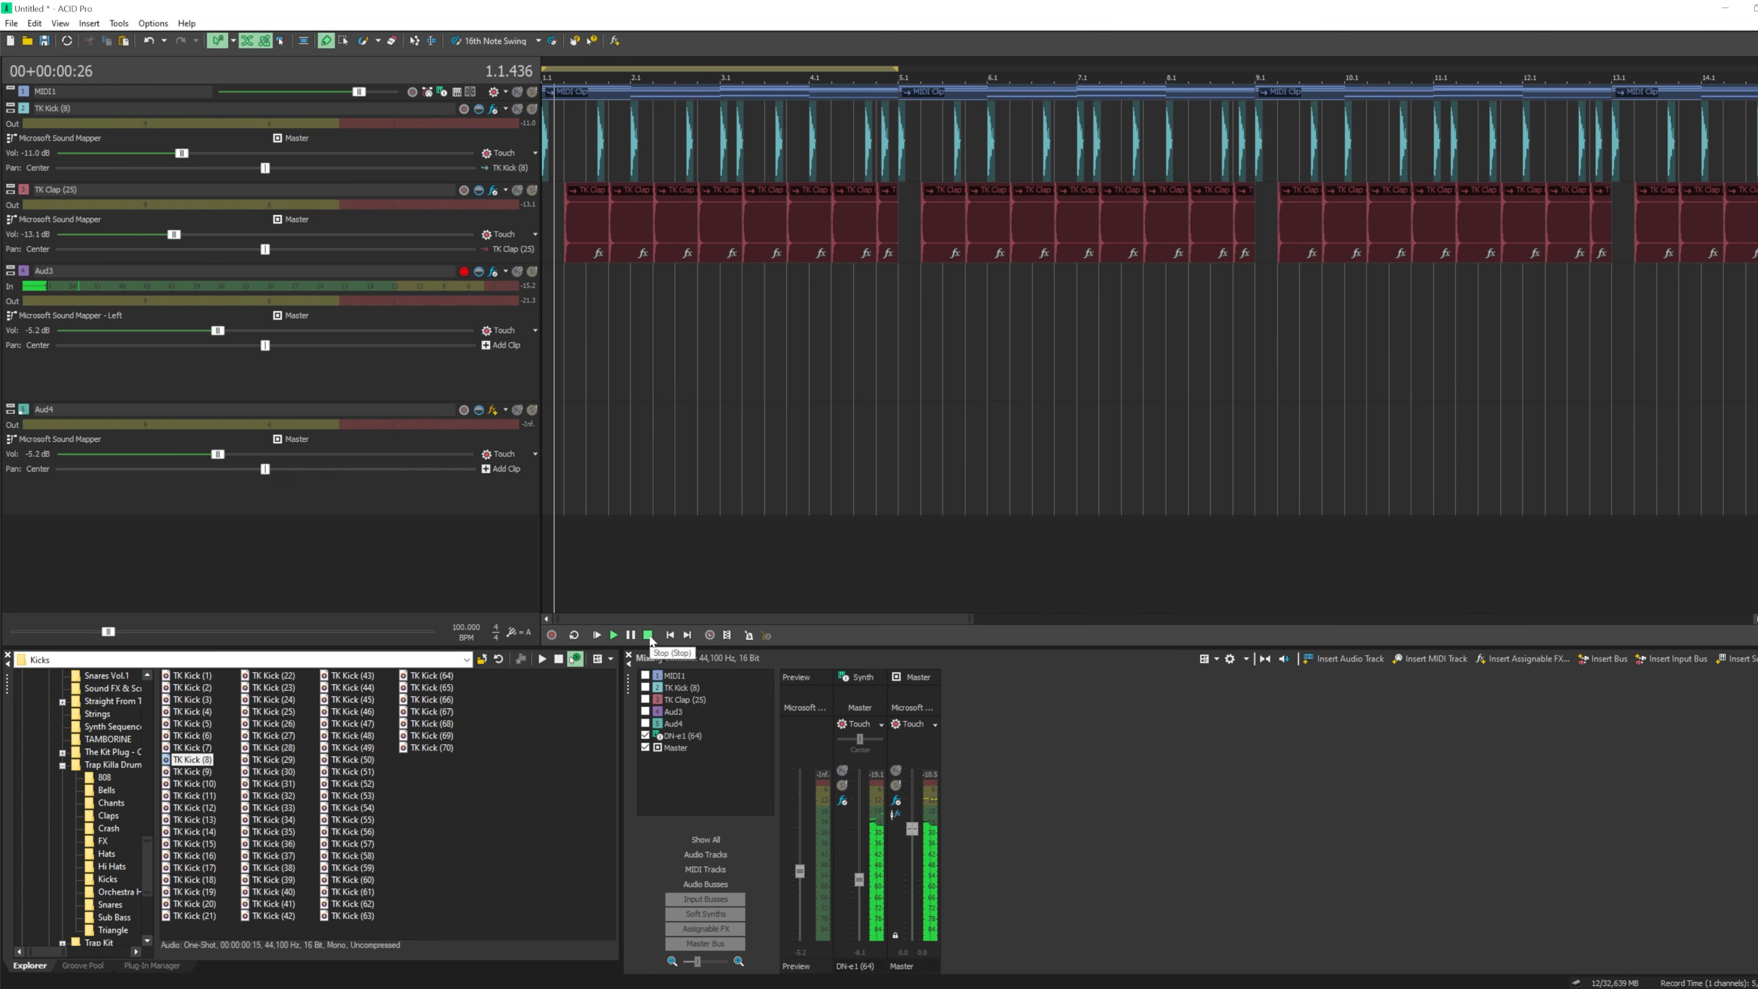
{"action": "left_click", "coordinate": [649, 635]}
- Switch to the browser and close the two YouTube tabs, leaving only the ChatGPT Heartbreak Song Lyrics chat
{"action": "key", "text": "alt+Tab"}
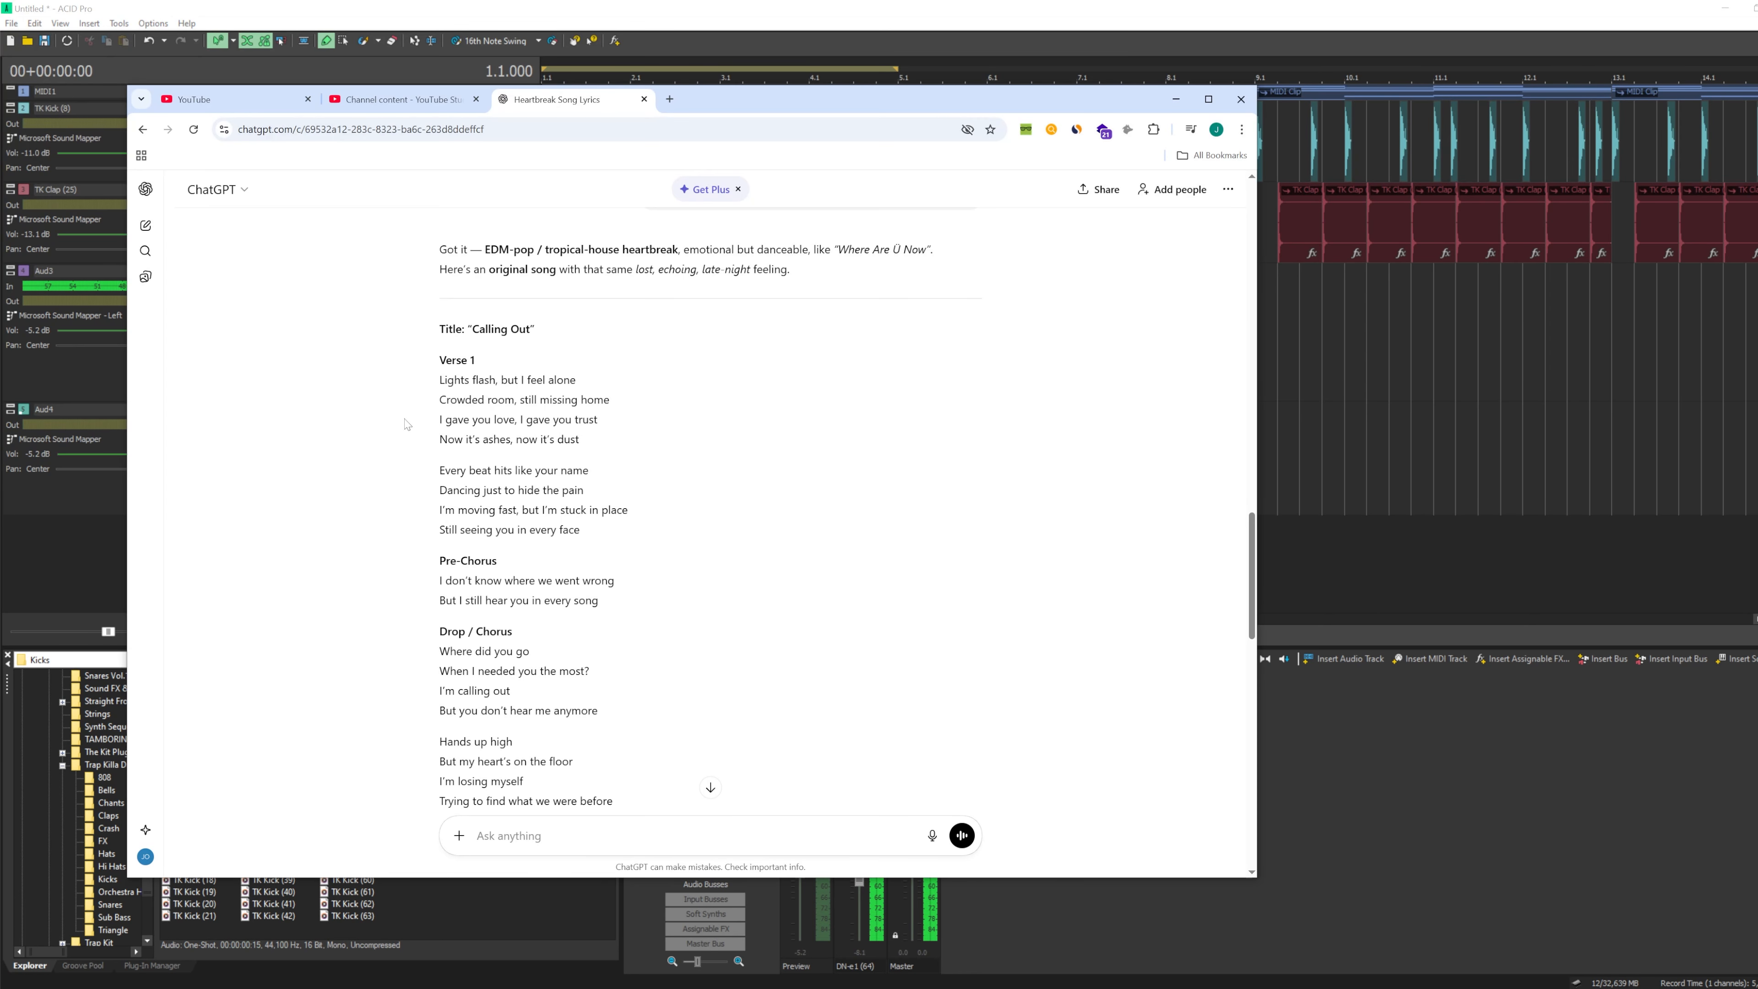
{"action": "left_click", "coordinate": [309, 99]}
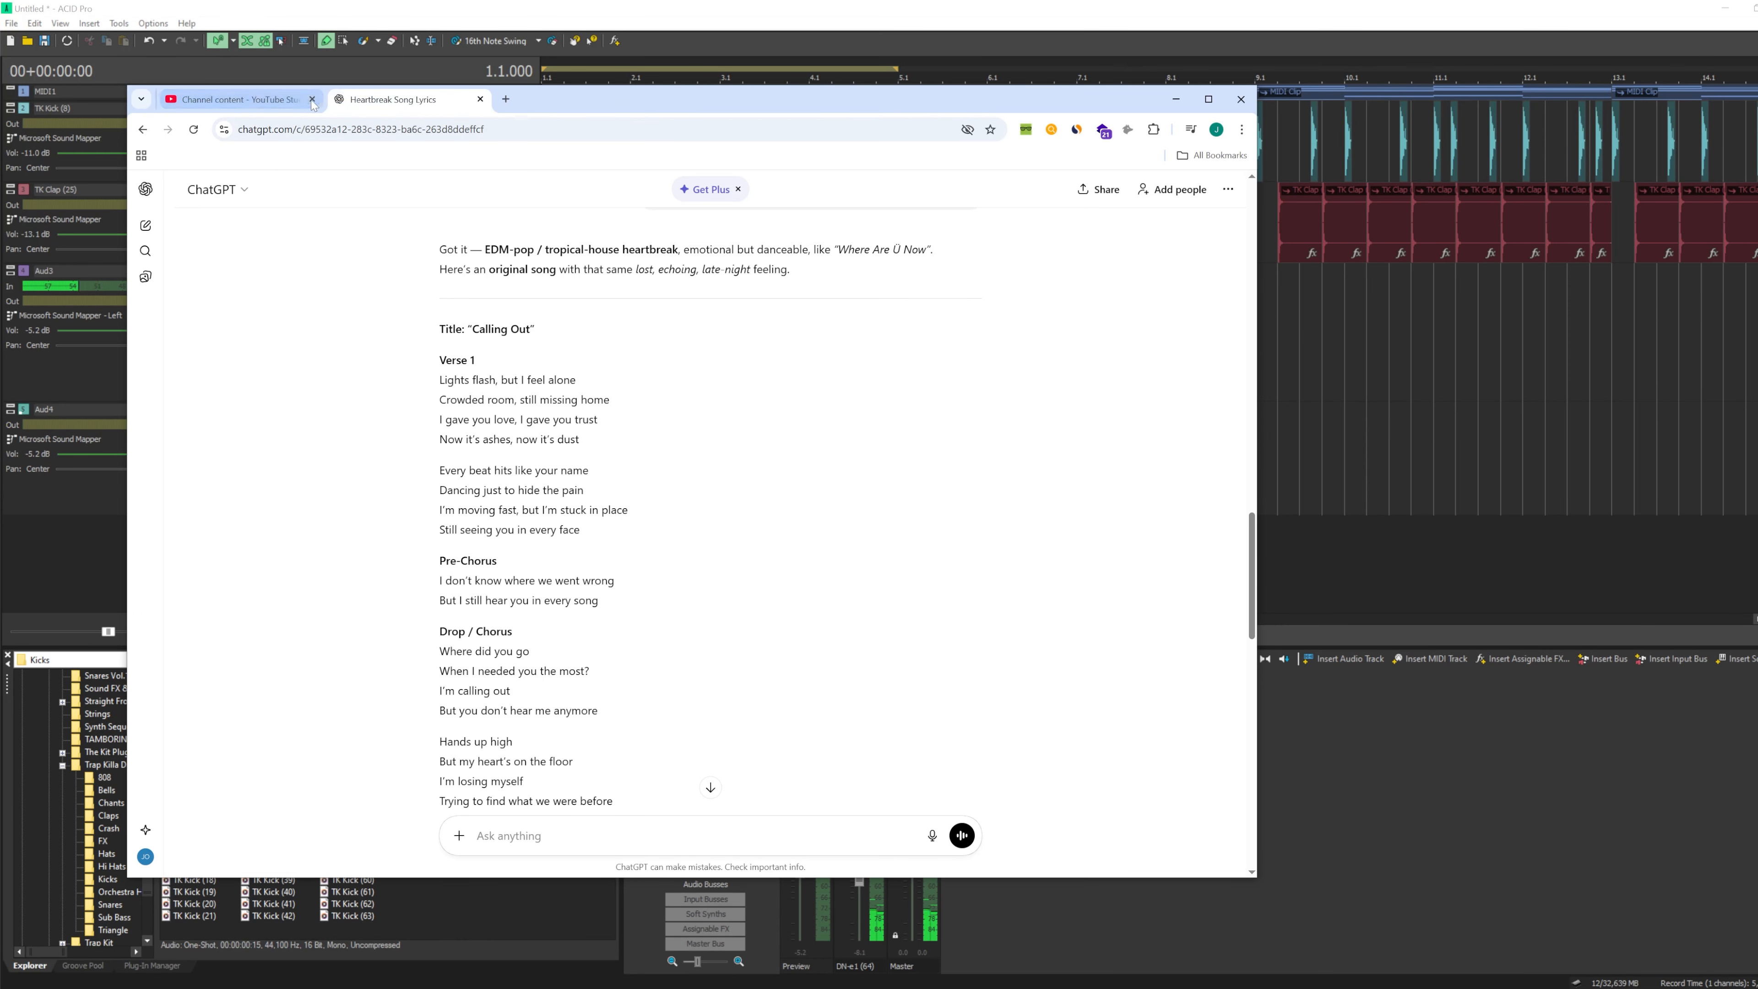
{"action": "left_click", "coordinate": [308, 99]}
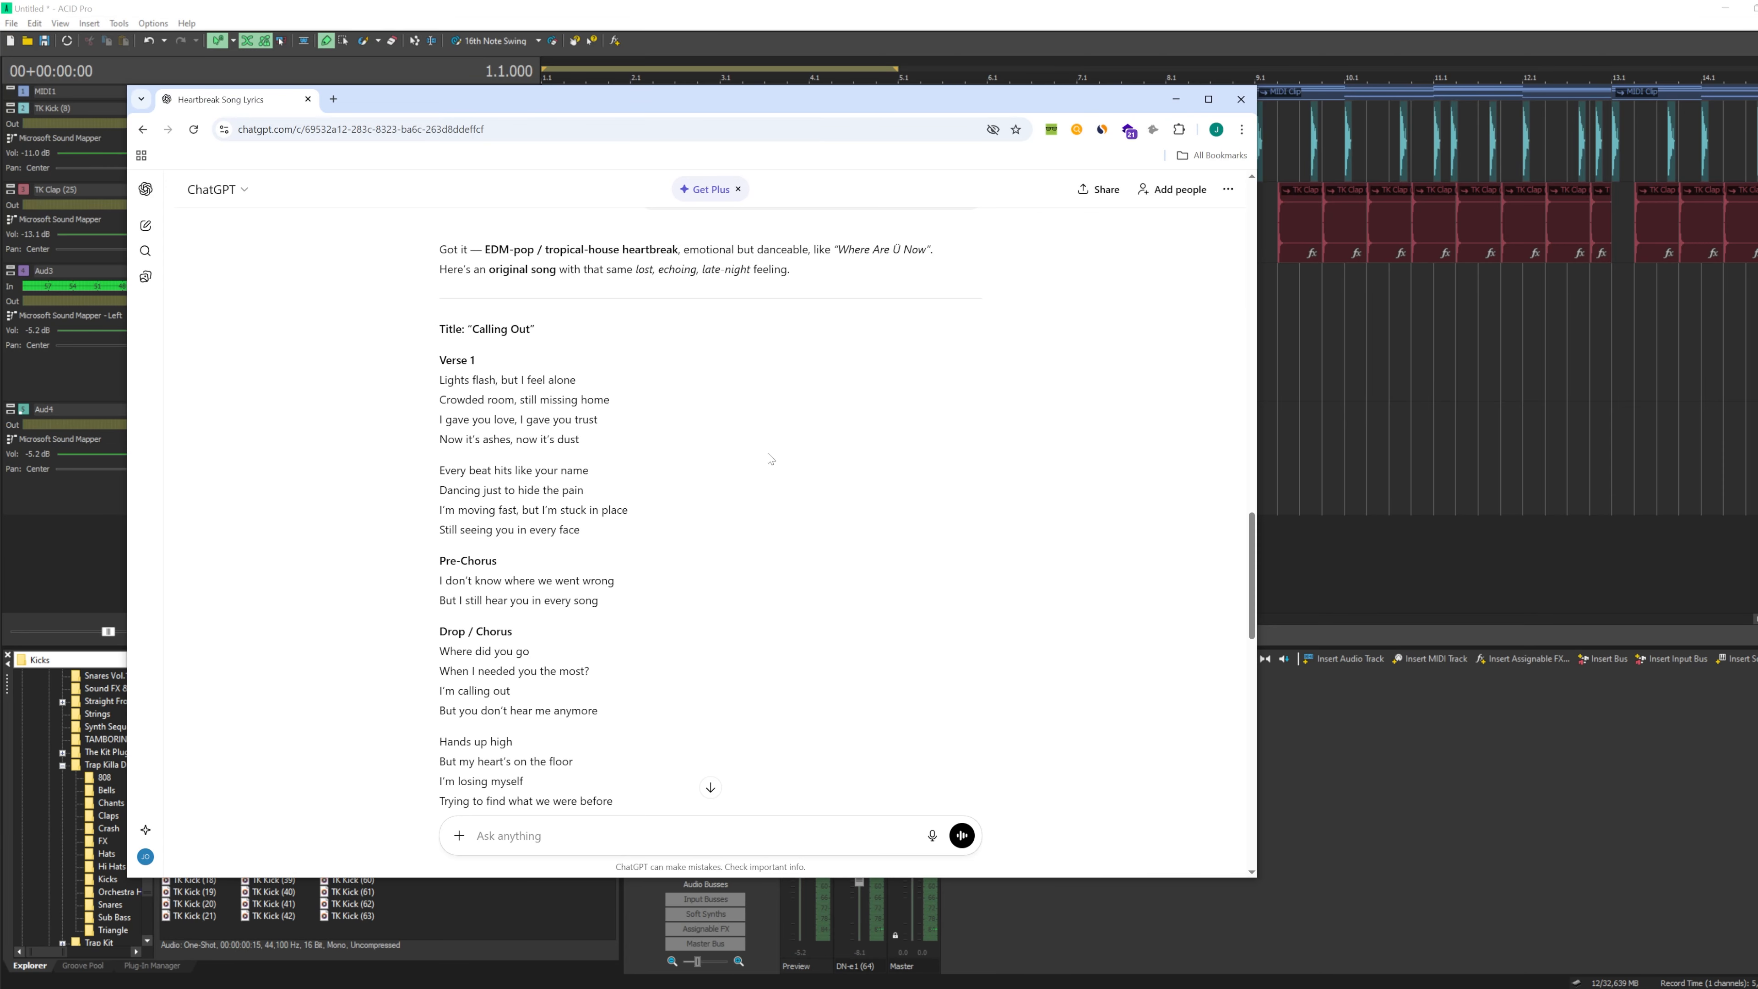
- Read through the "Calling Out" lyrics, highlighting the opening lines of Verse 1, and return to ACID Pro
{"action": "scroll", "coordinate": [770, 458], "scroll_direction": "down", "scroll_amount": 5}
{"action": "left_click_drag", "start_coordinate": [1250, 626], "coordinate": [1282, 566]}
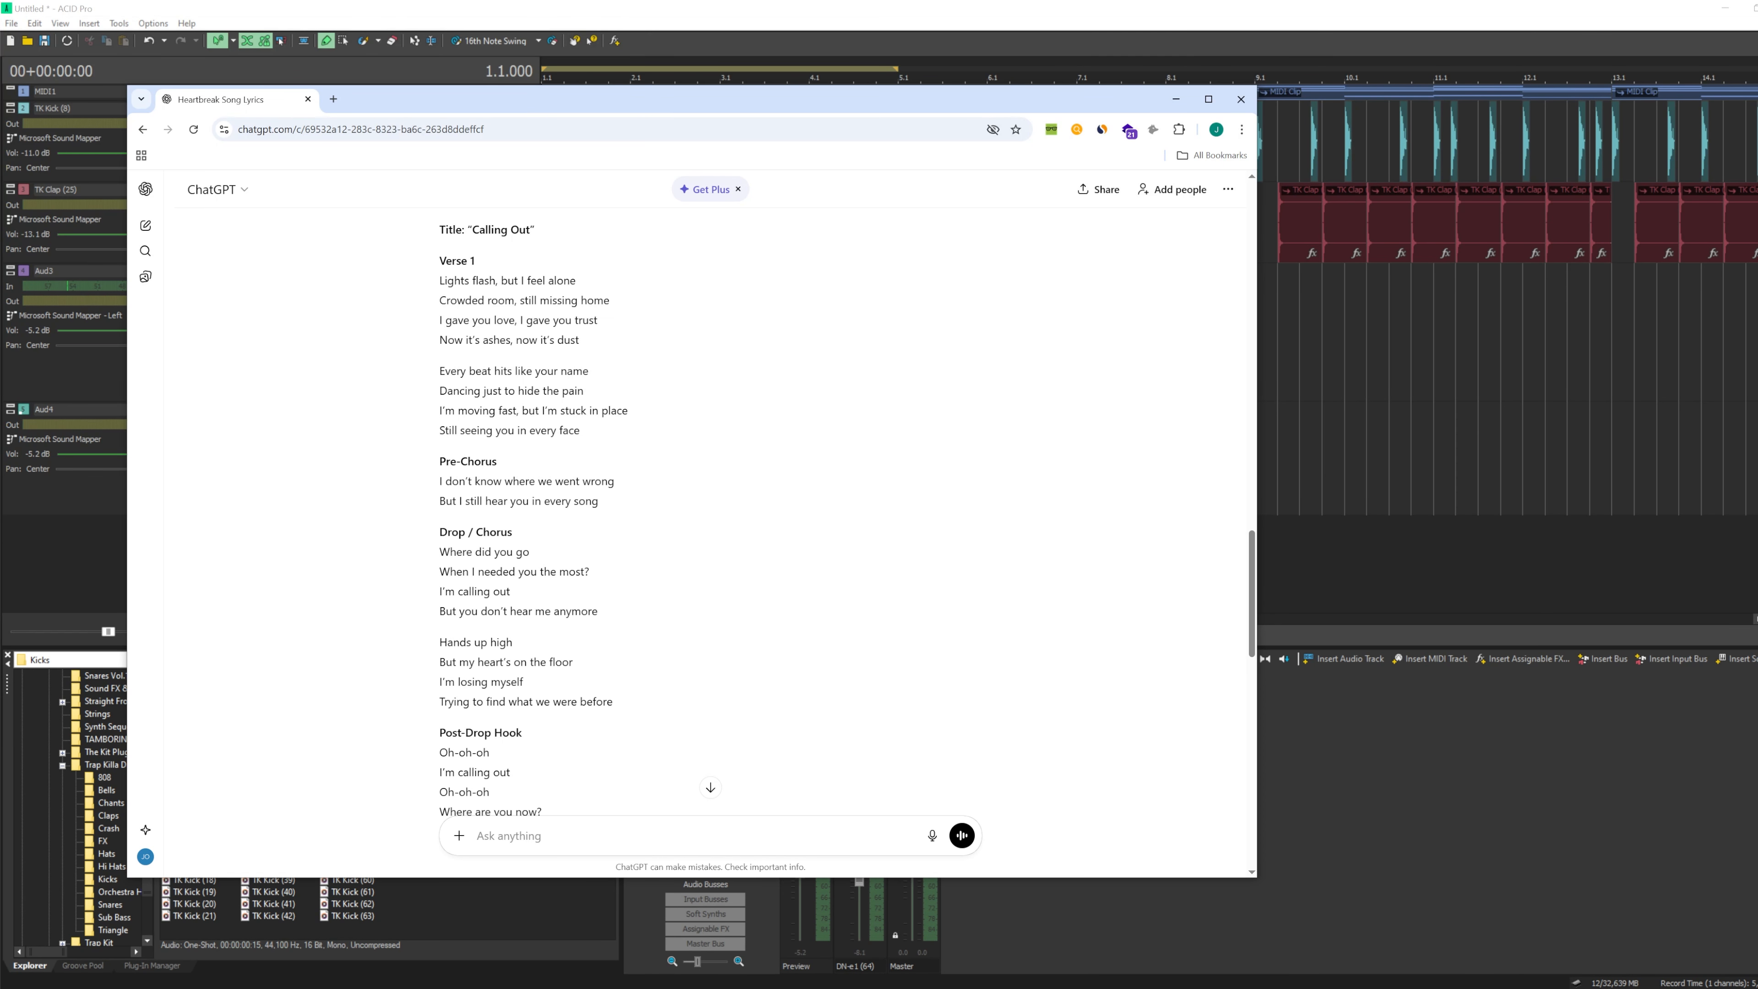
{"action": "left_click_drag", "start_coordinate": [440, 280], "coordinate": [581, 340]}
{"action": "left_click", "coordinate": [514, 407]}
{"action": "left_click", "coordinate": [631, 6]}
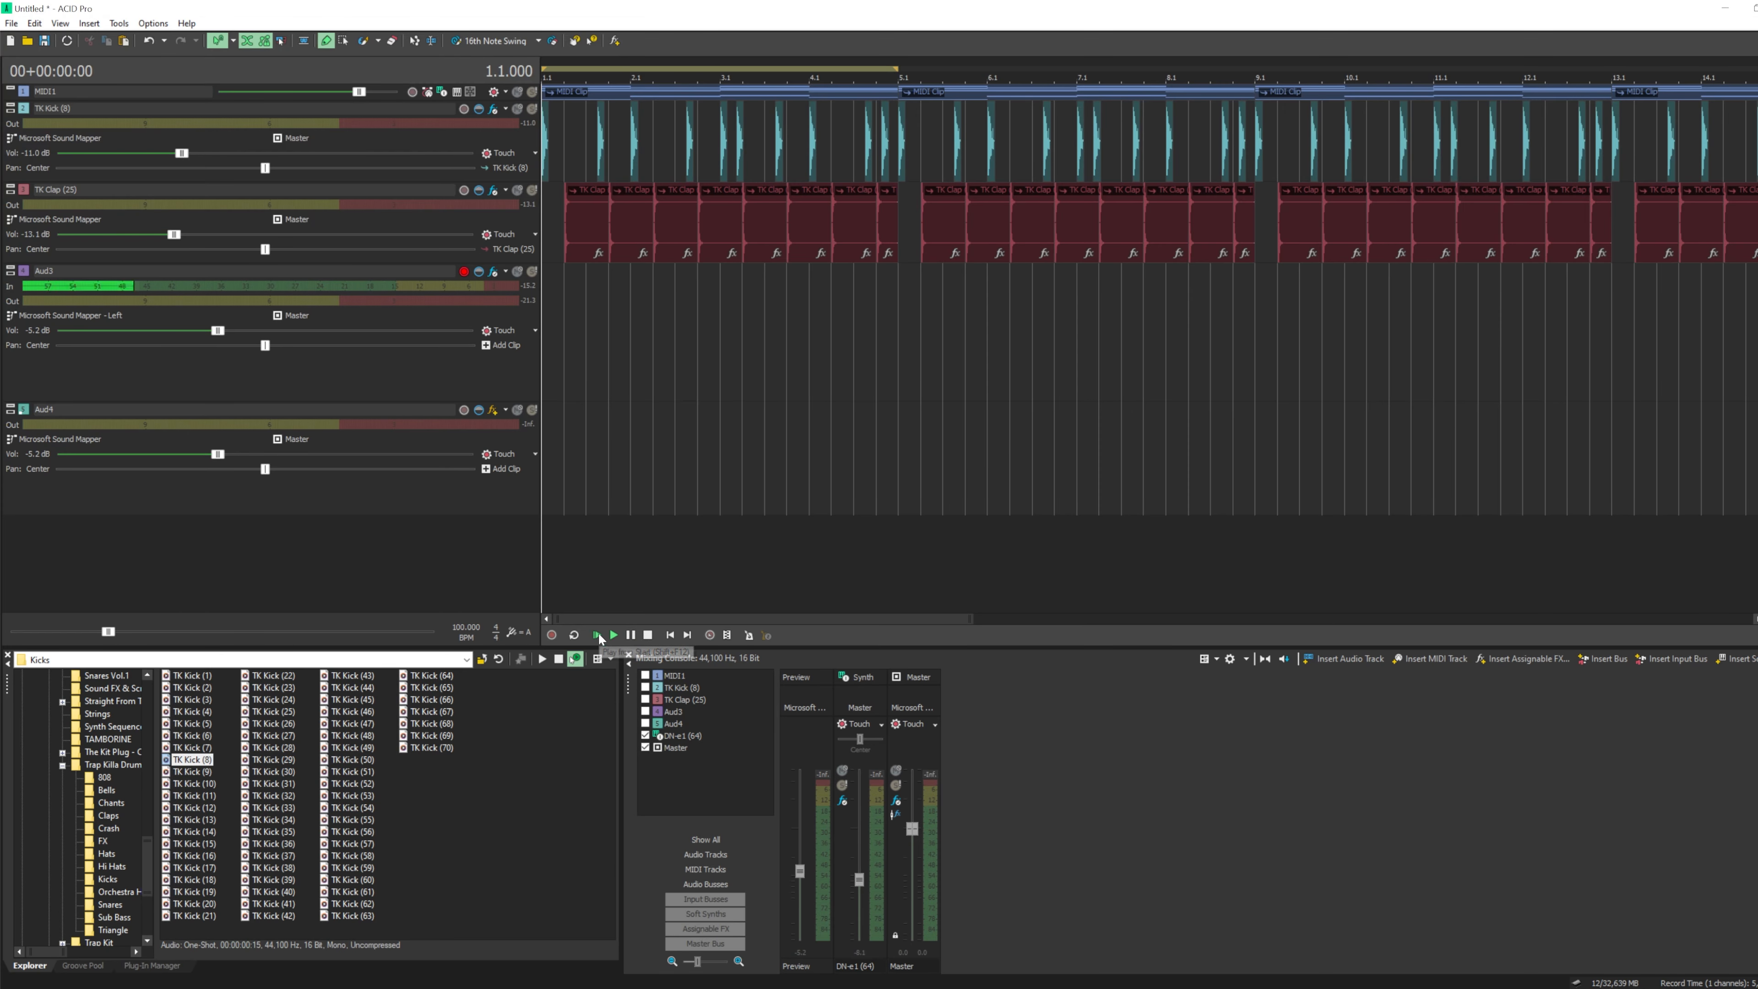
- Play the beat briefly, and add Platone Studio Flex Reverb to the TK Clap (25) track's effects chain
{"action": "left_click", "coordinate": [597, 632]}
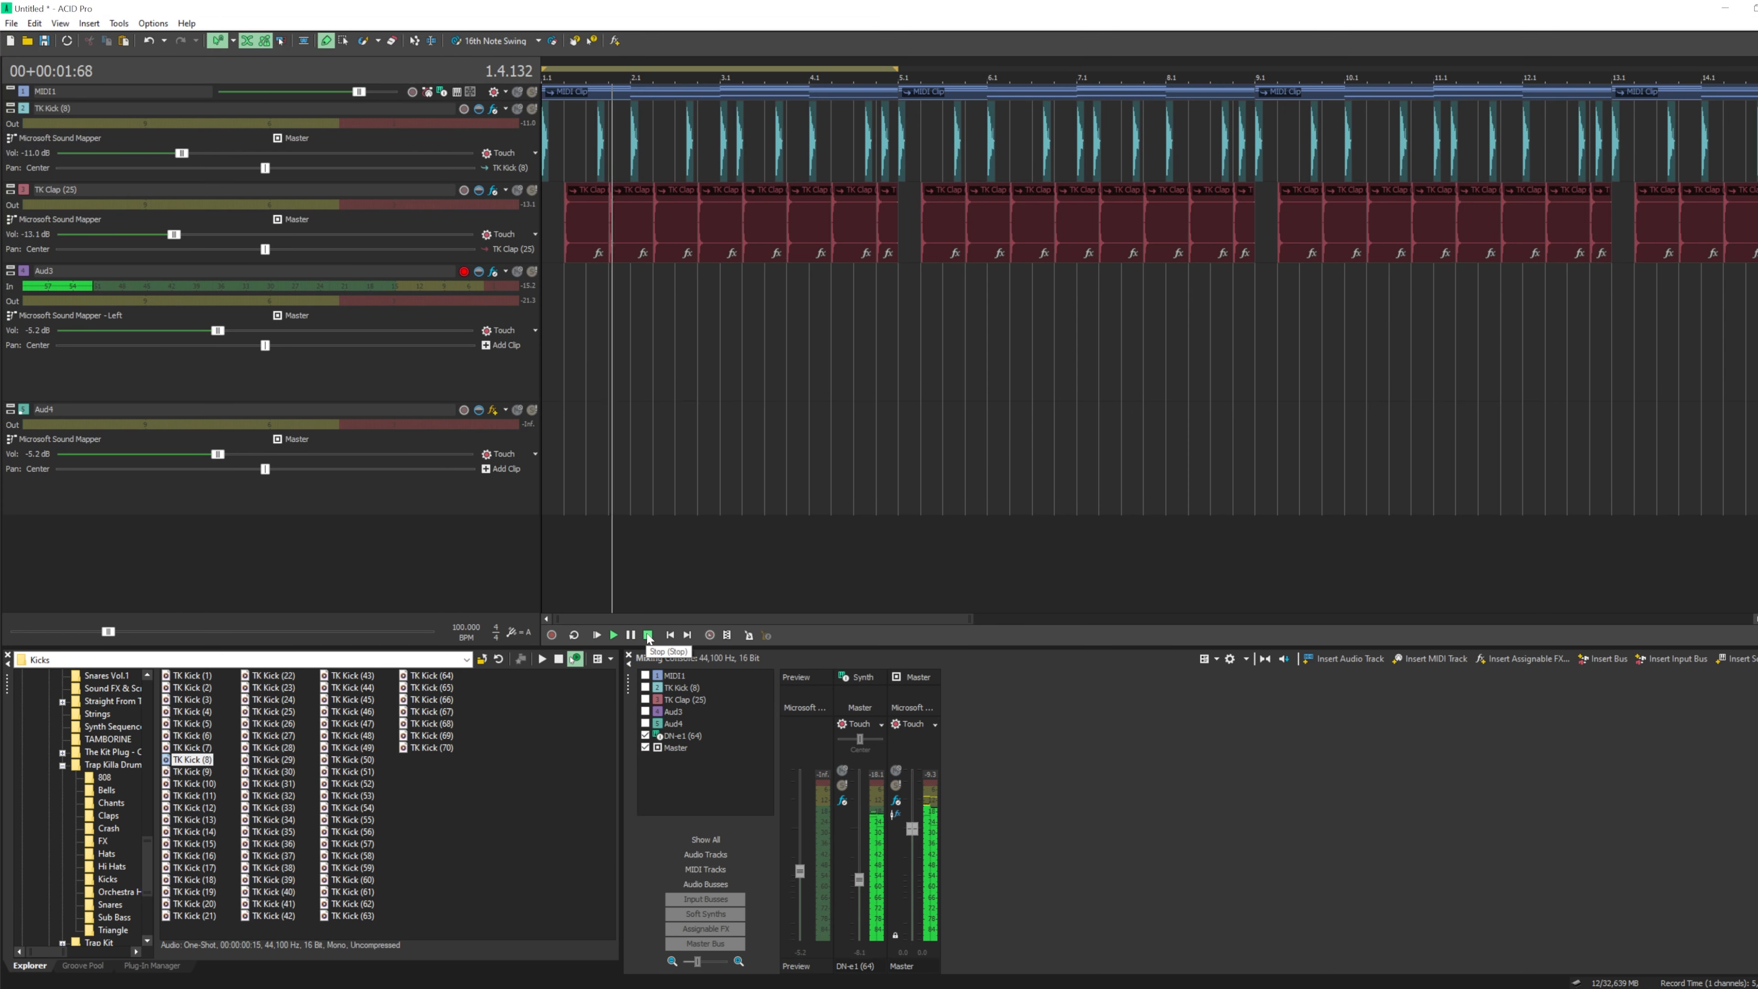
{"action": "left_click", "coordinate": [649, 635]}
{"action": "left_click", "coordinate": [492, 191]}
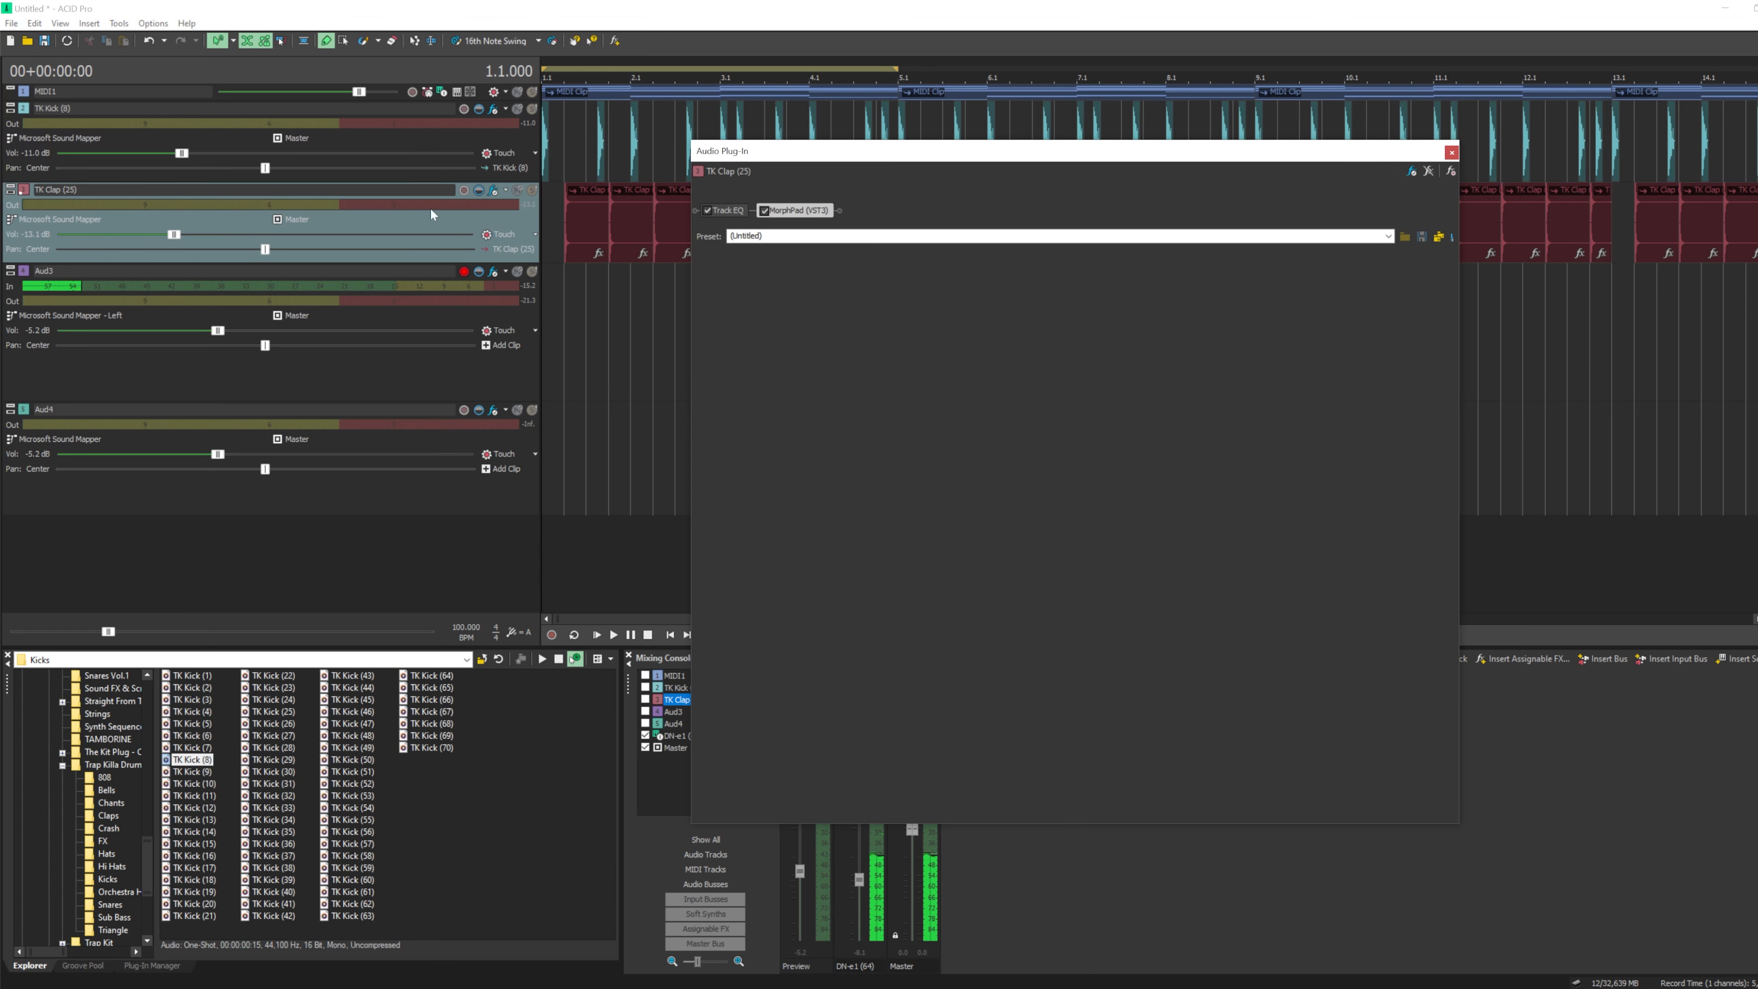
{"action": "left_click", "coordinate": [721, 208]}
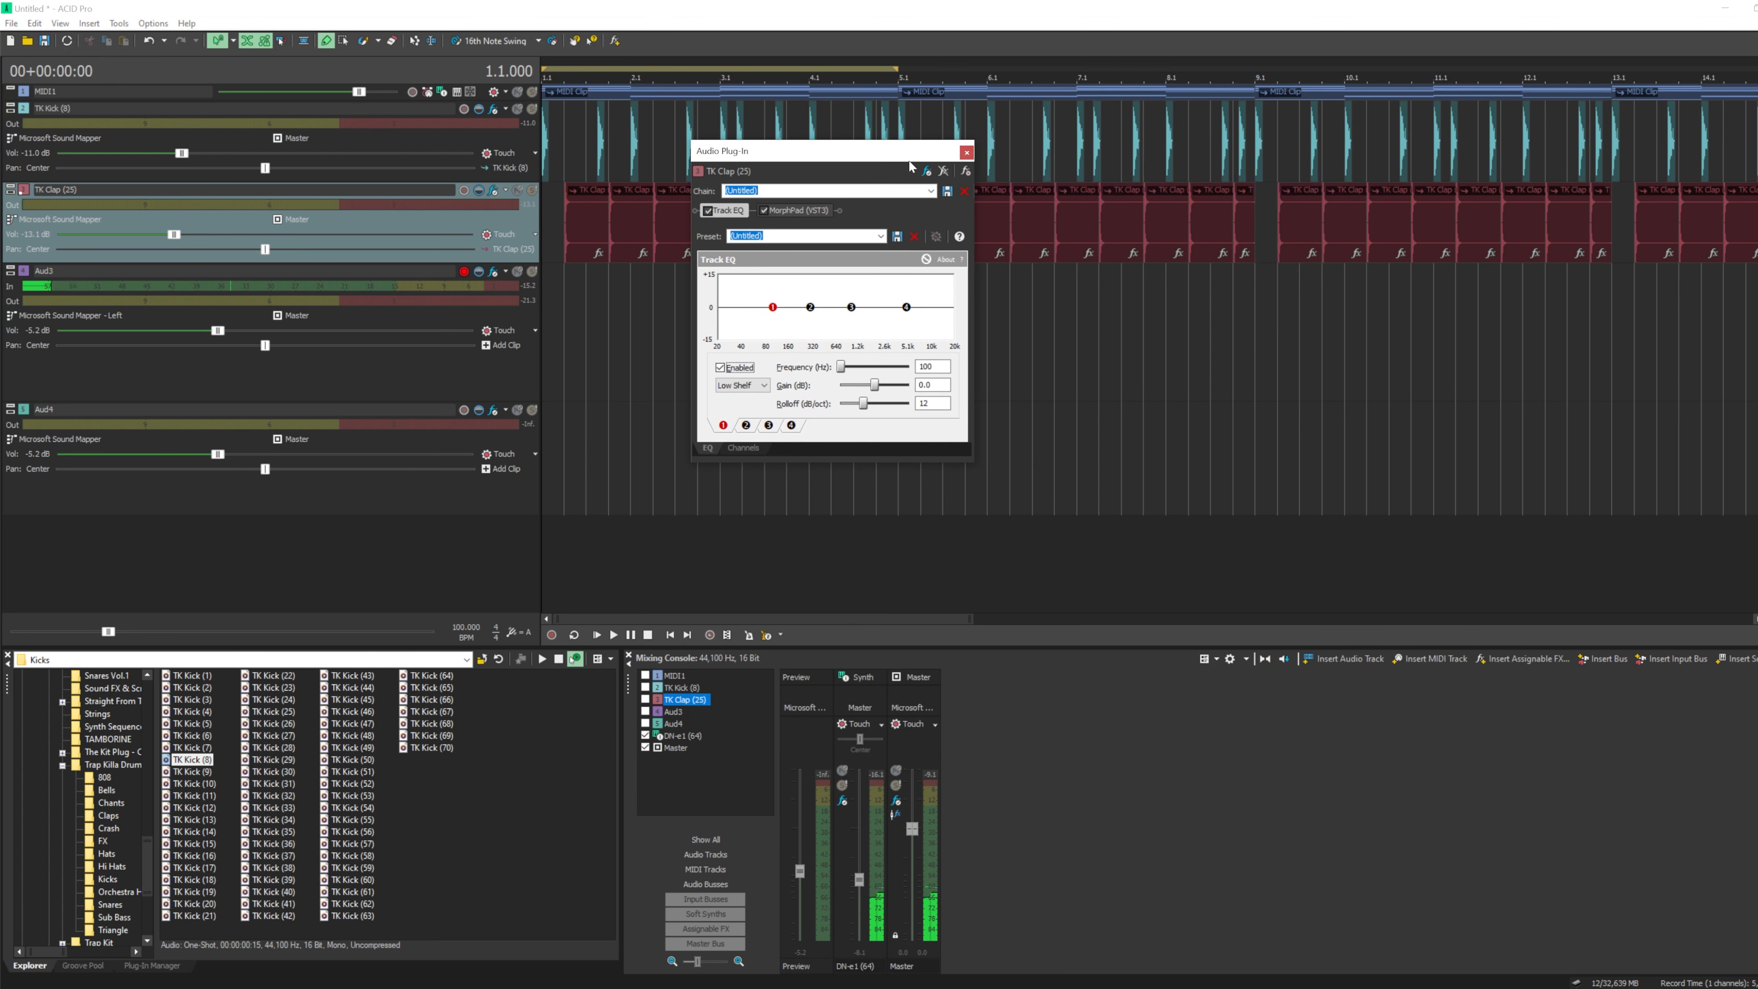
{"action": "left_click", "coordinate": [928, 171]}
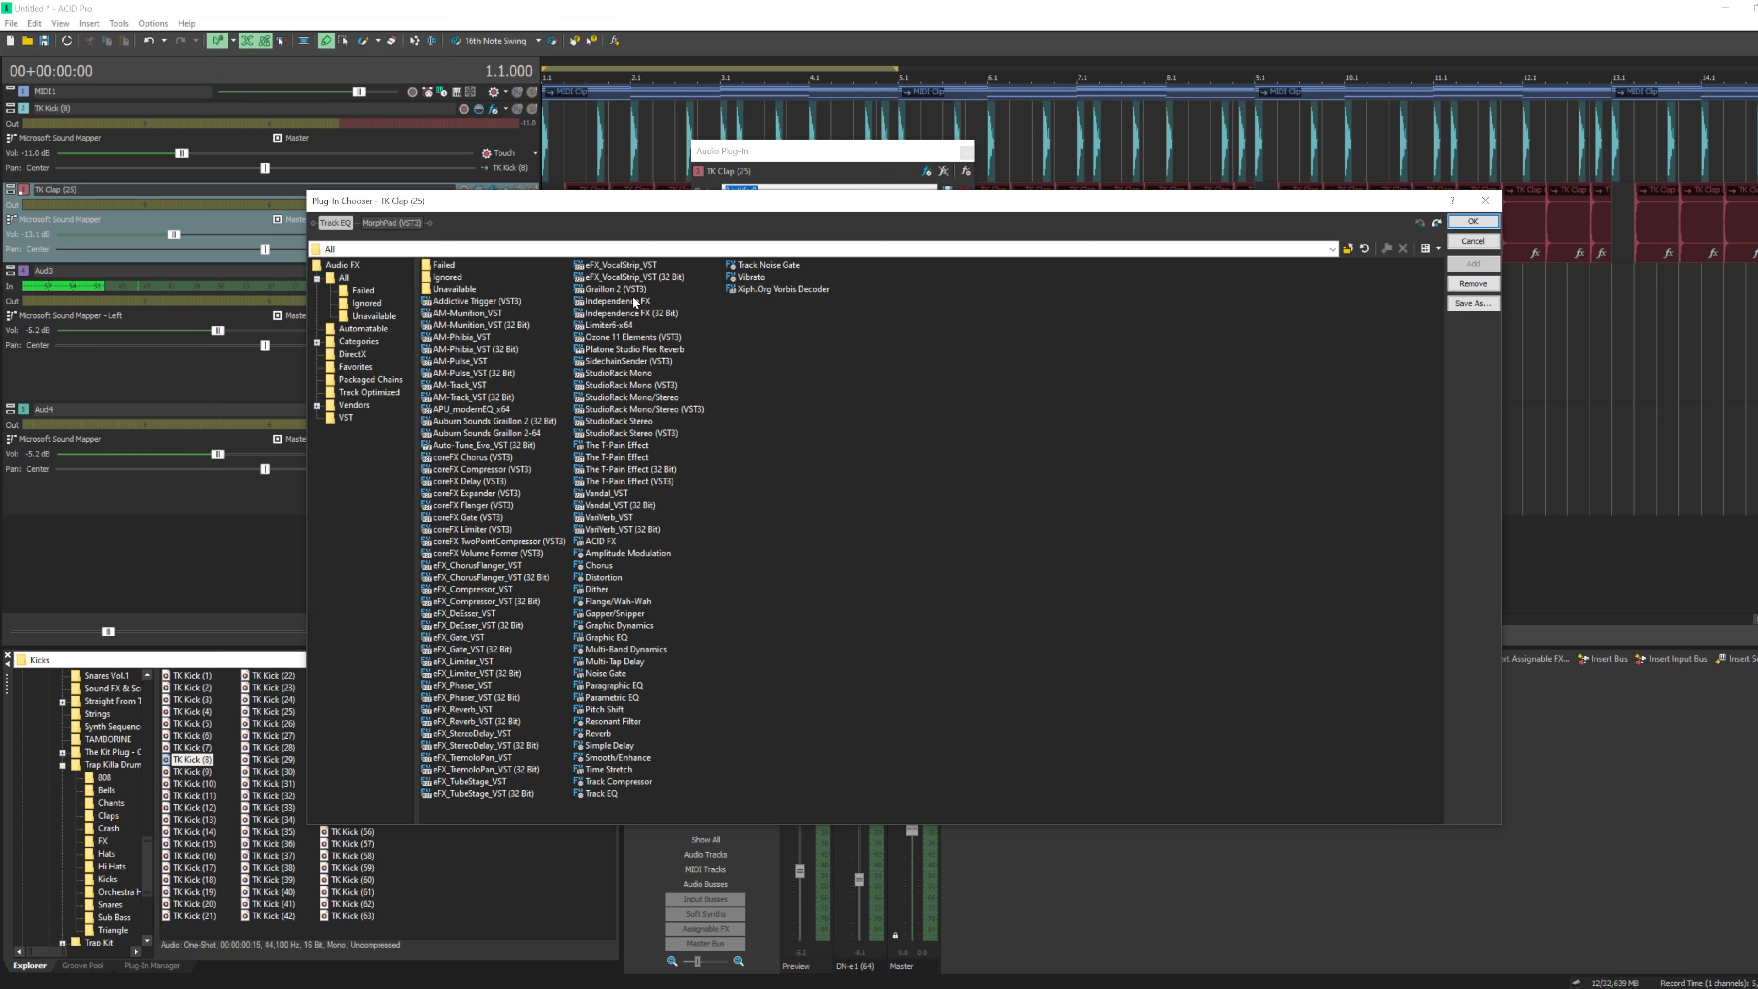
{"action": "double_click", "coordinate": [627, 351]}
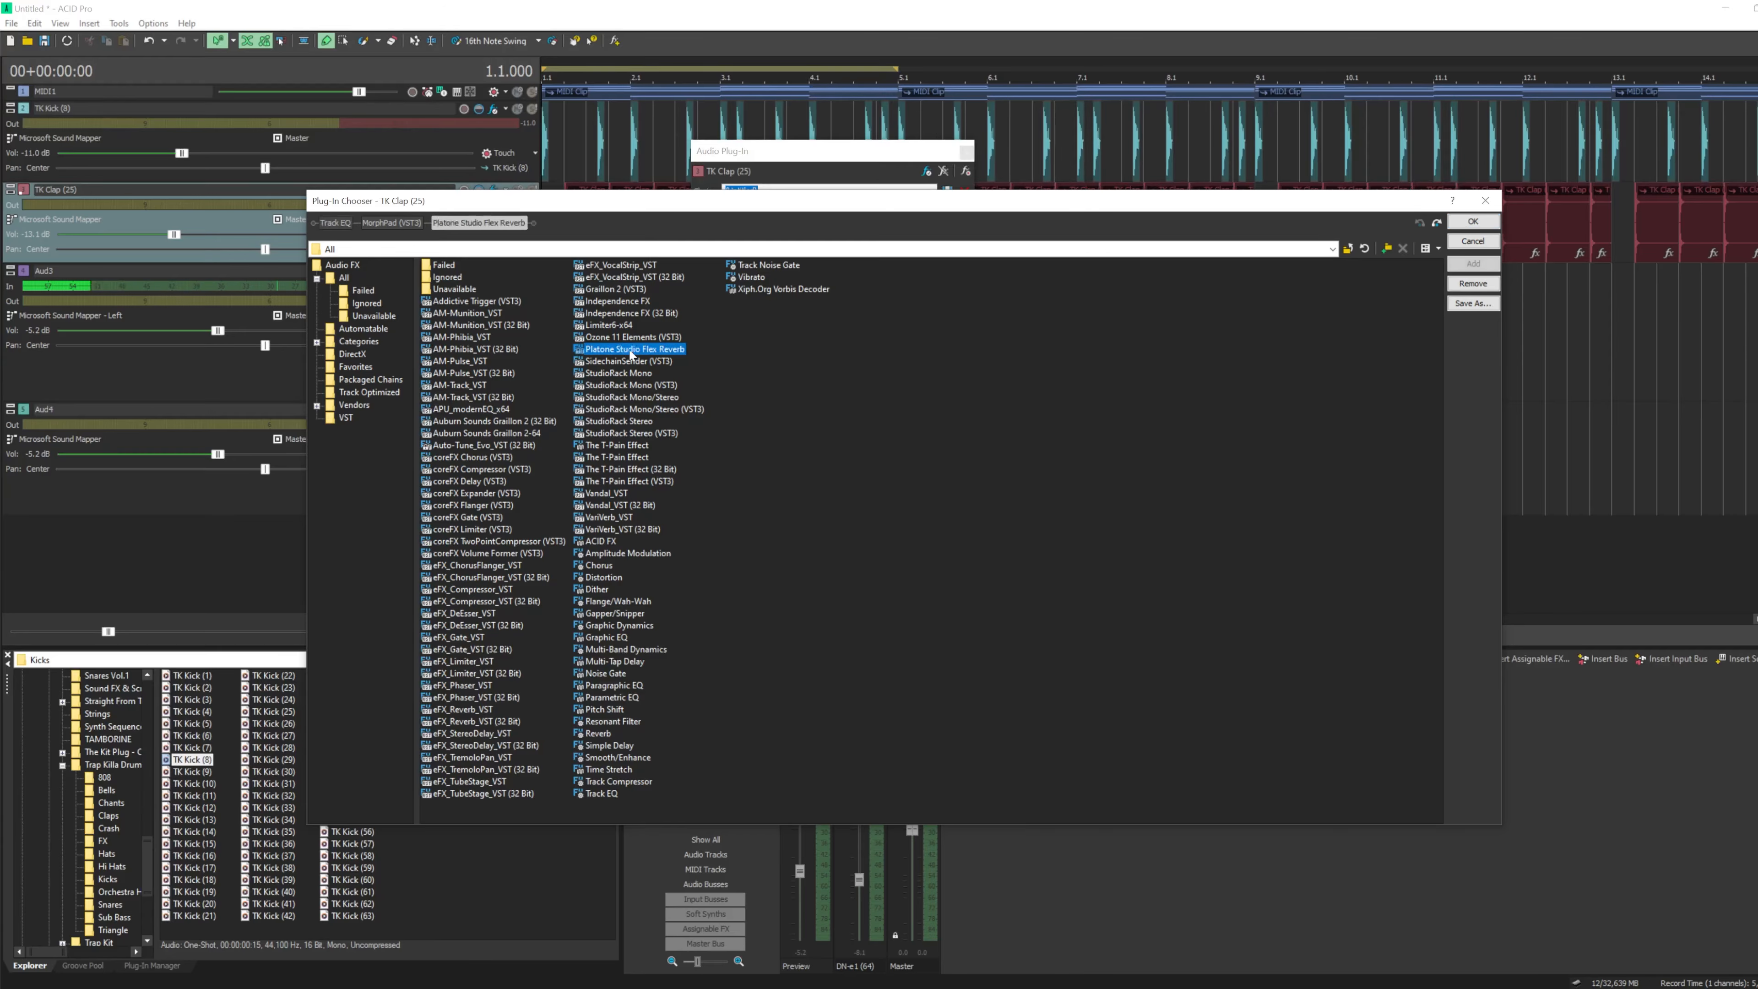
{"action": "key", "text": "Return"}
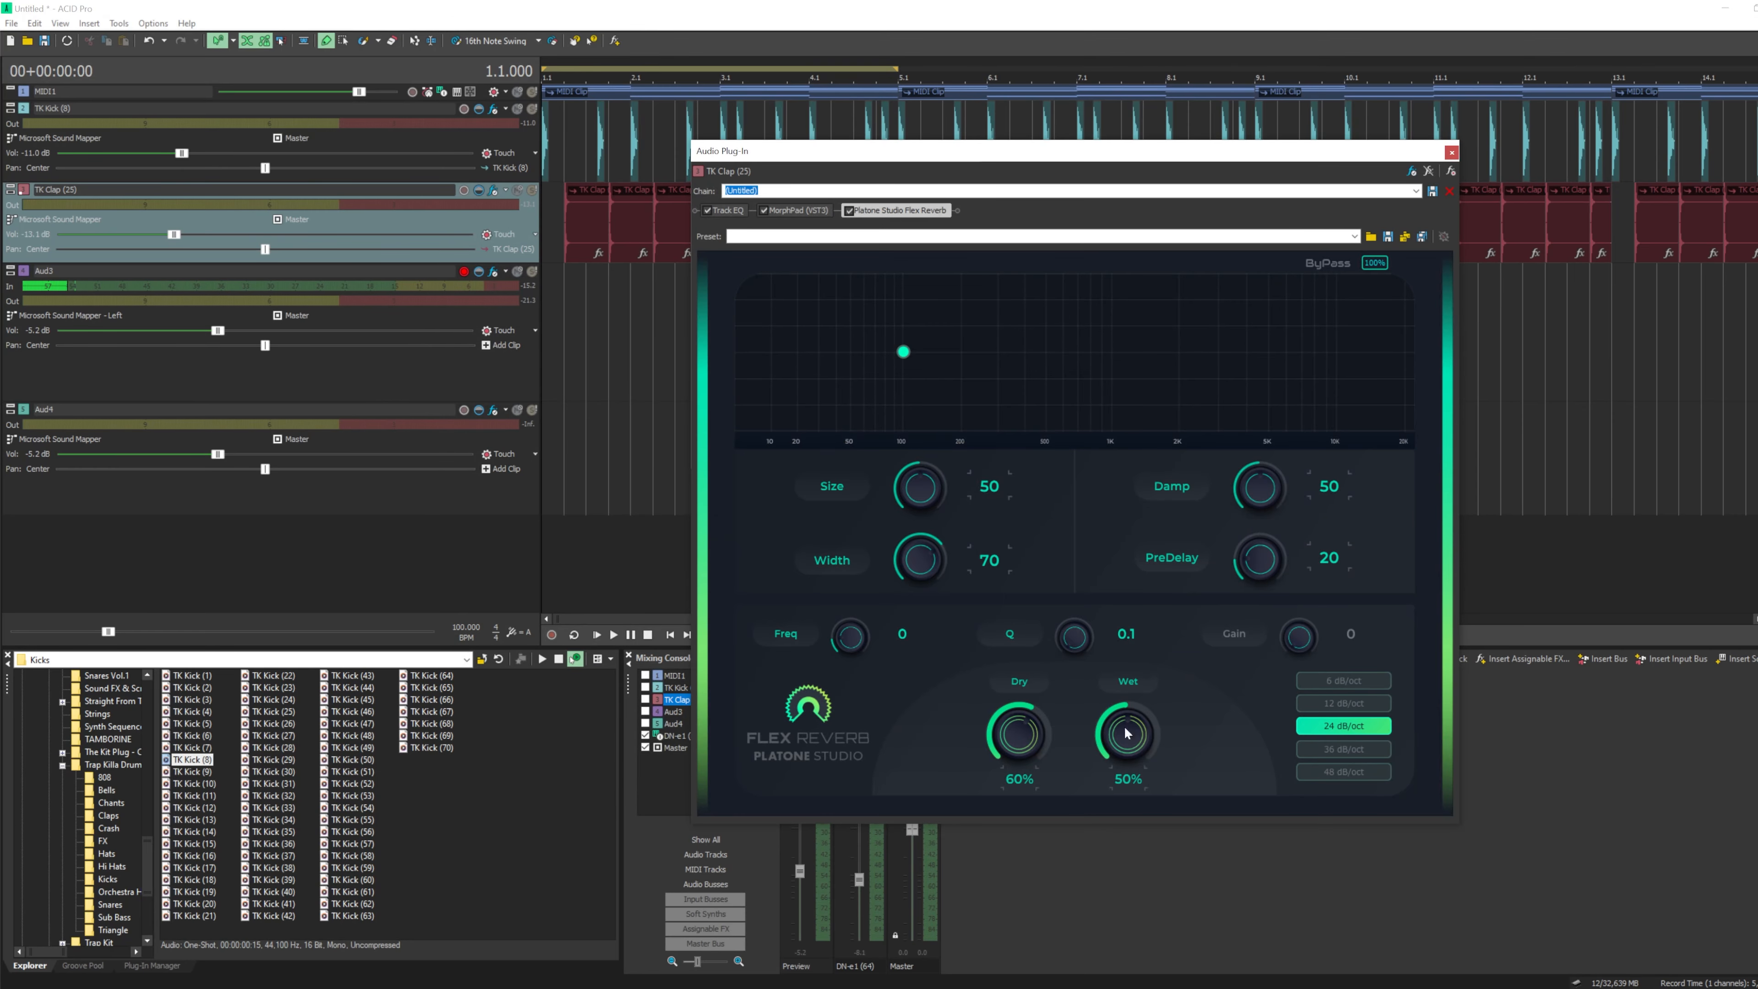
- Set the clap reverb's Wet to 17% and Damp to 38, and raise its Size slightly
{"action": "left_click_drag", "start_coordinate": [1101, 774], "coordinate": [1100, 778]}
{"action": "left_click_drag", "start_coordinate": [940, 498], "coordinate": [940, 494]}
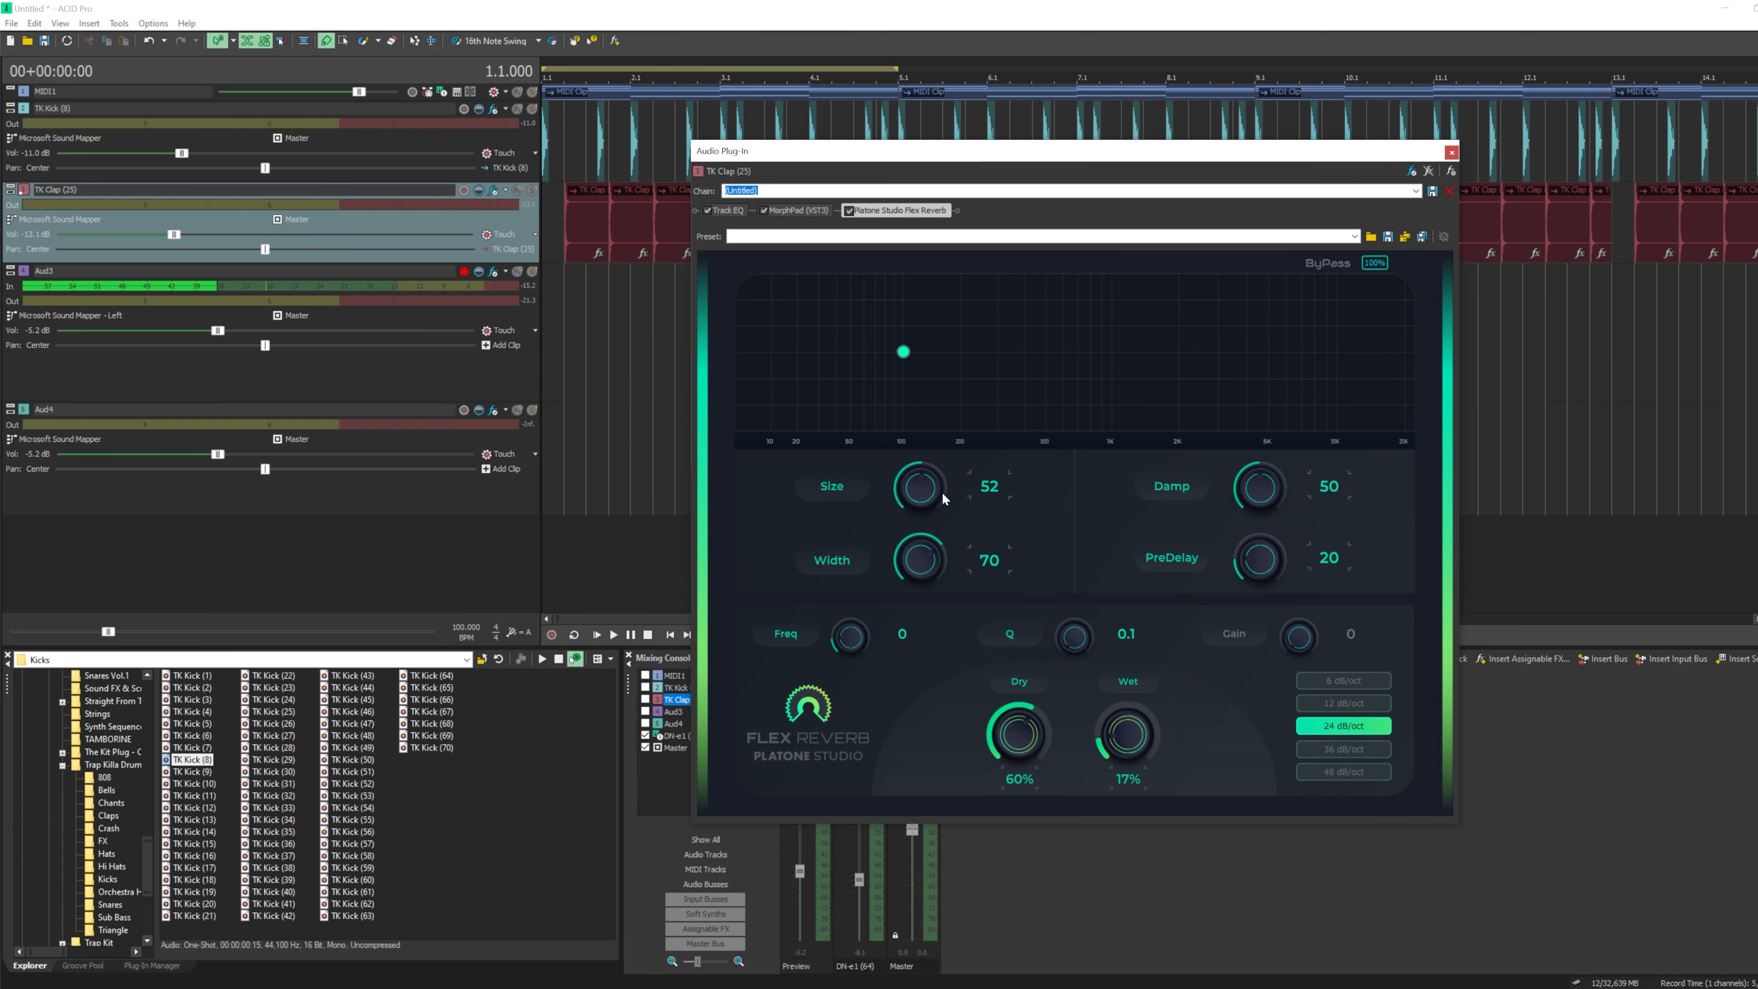
{"action": "left_click_drag", "start_coordinate": [1262, 503], "coordinate": [1288, 535]}
{"action": "left_click", "coordinate": [1451, 152]}
- While the beat plays, adjust the clap's Flex Reverb to Size 80, Width 73, Damp 57 and Wet 13%
{"action": "left_click", "coordinate": [631, 635]}
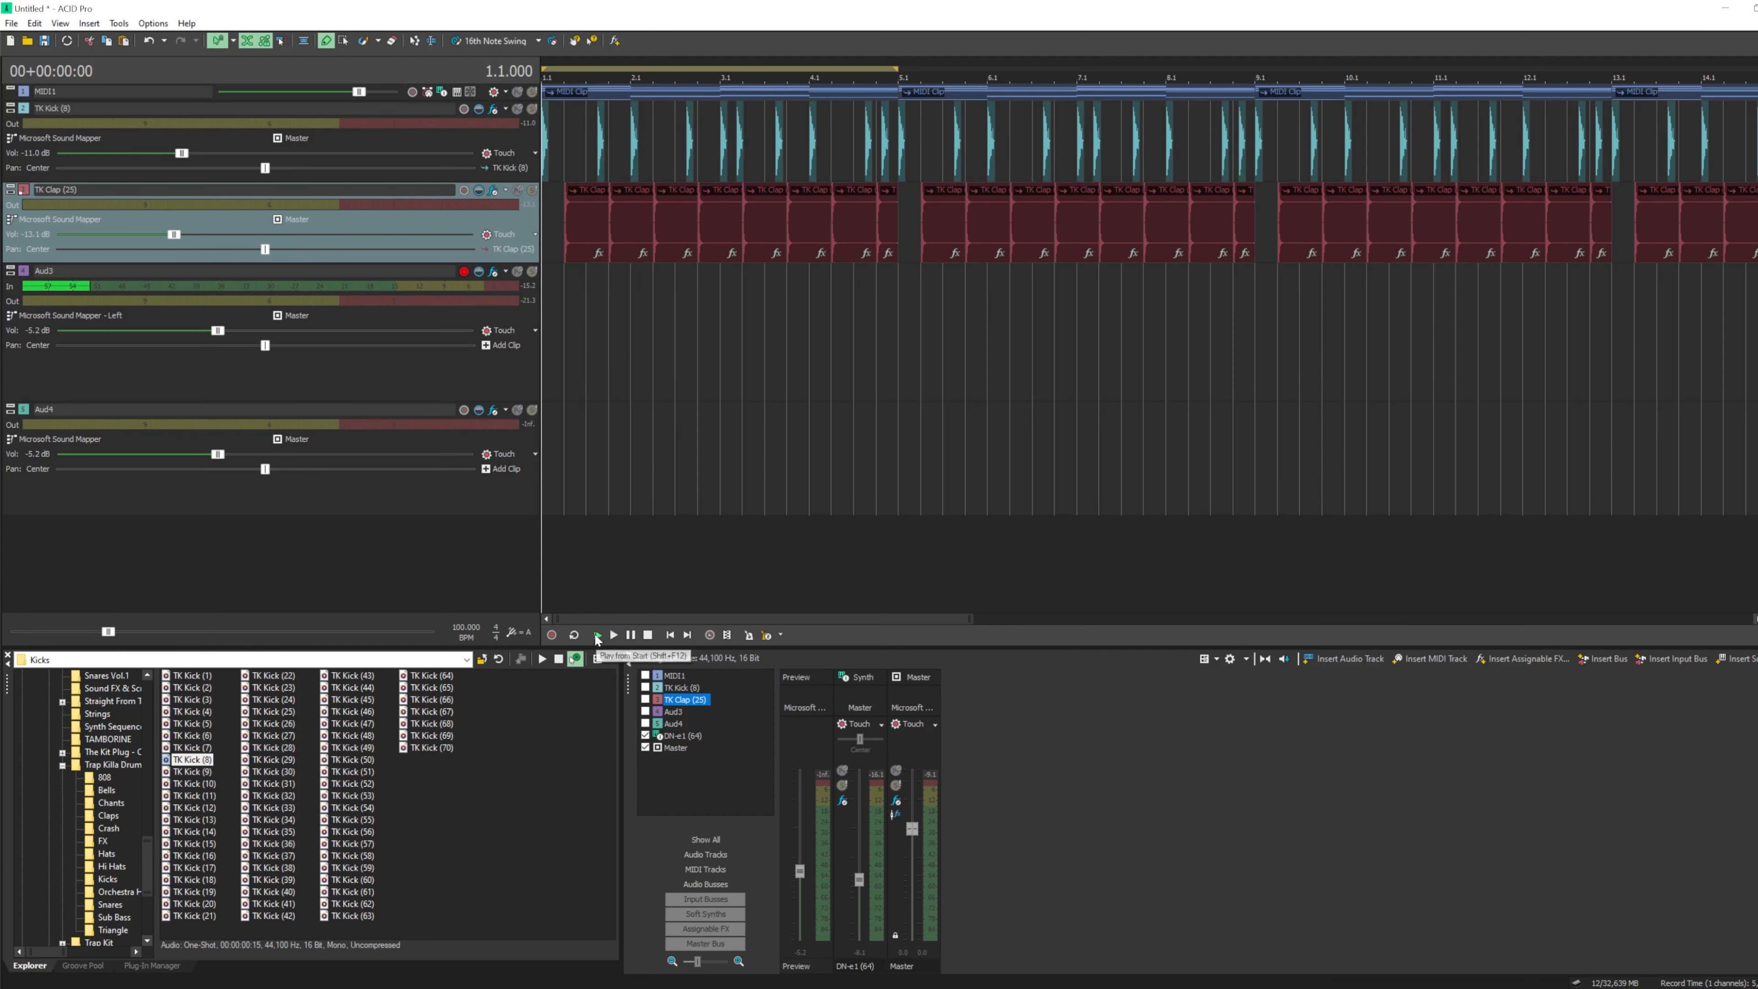
{"action": "left_click", "coordinate": [691, 781]}
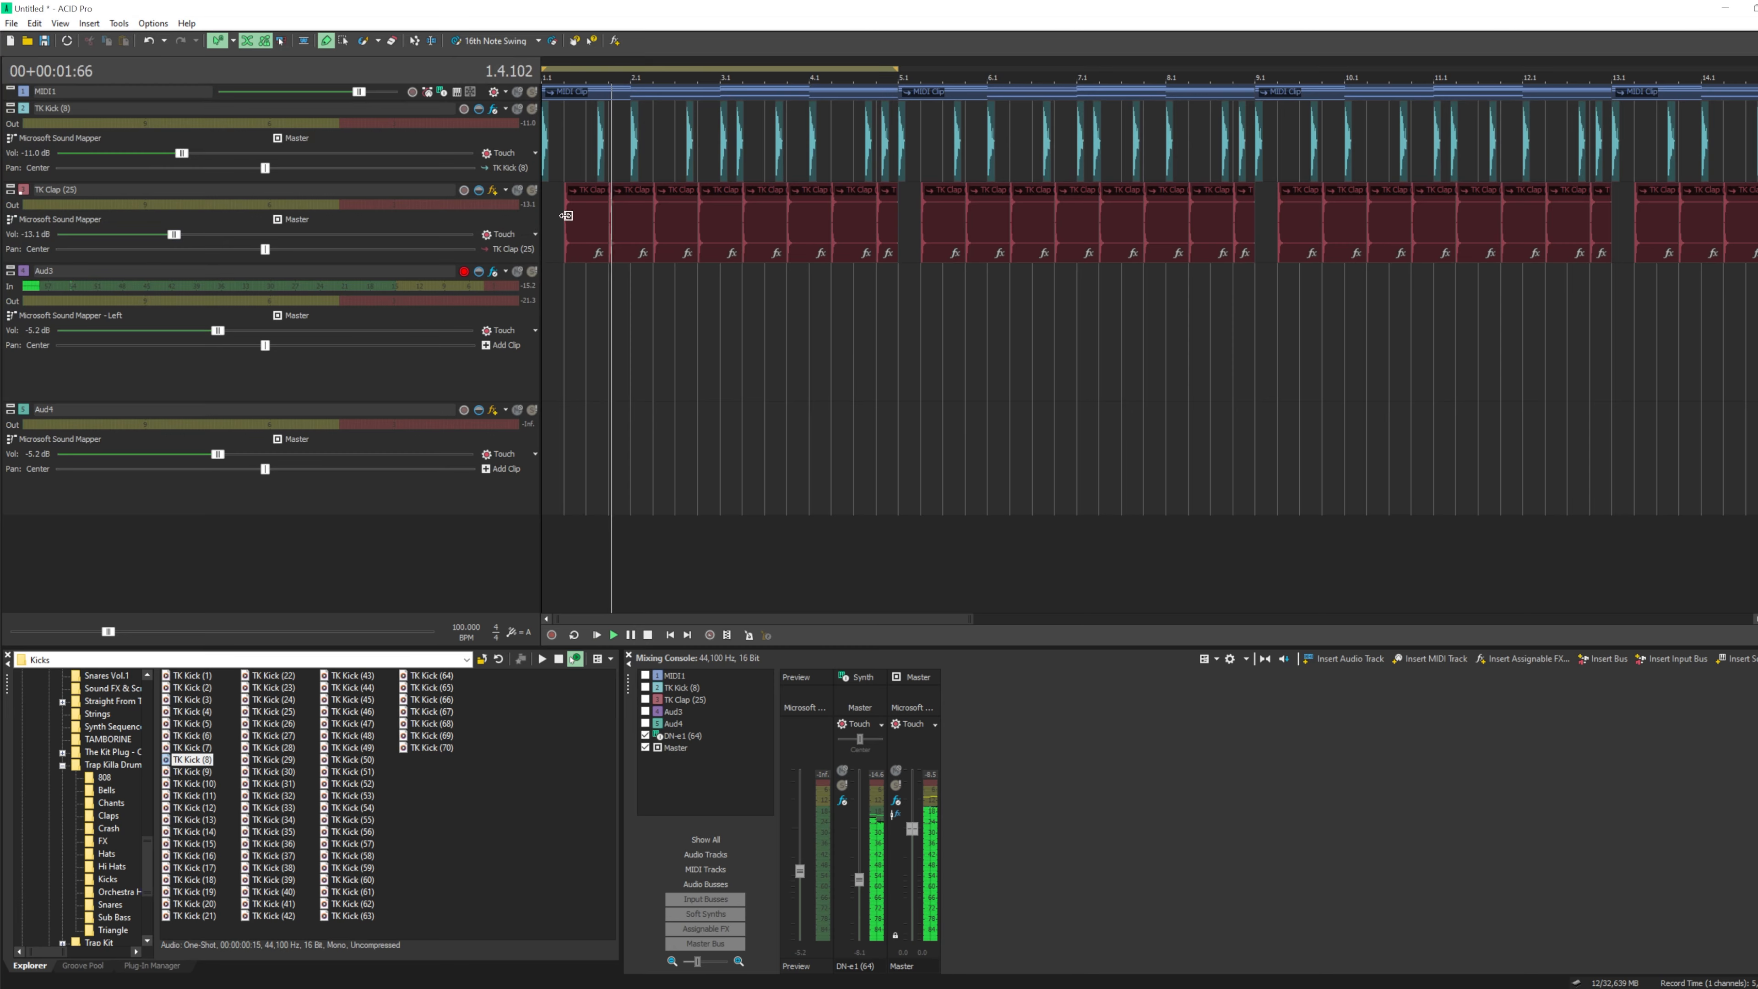
{"action": "left_click", "coordinate": [493, 189]}
{"action": "left_click_drag", "start_coordinate": [1145, 737], "coordinate": [1135, 736]}
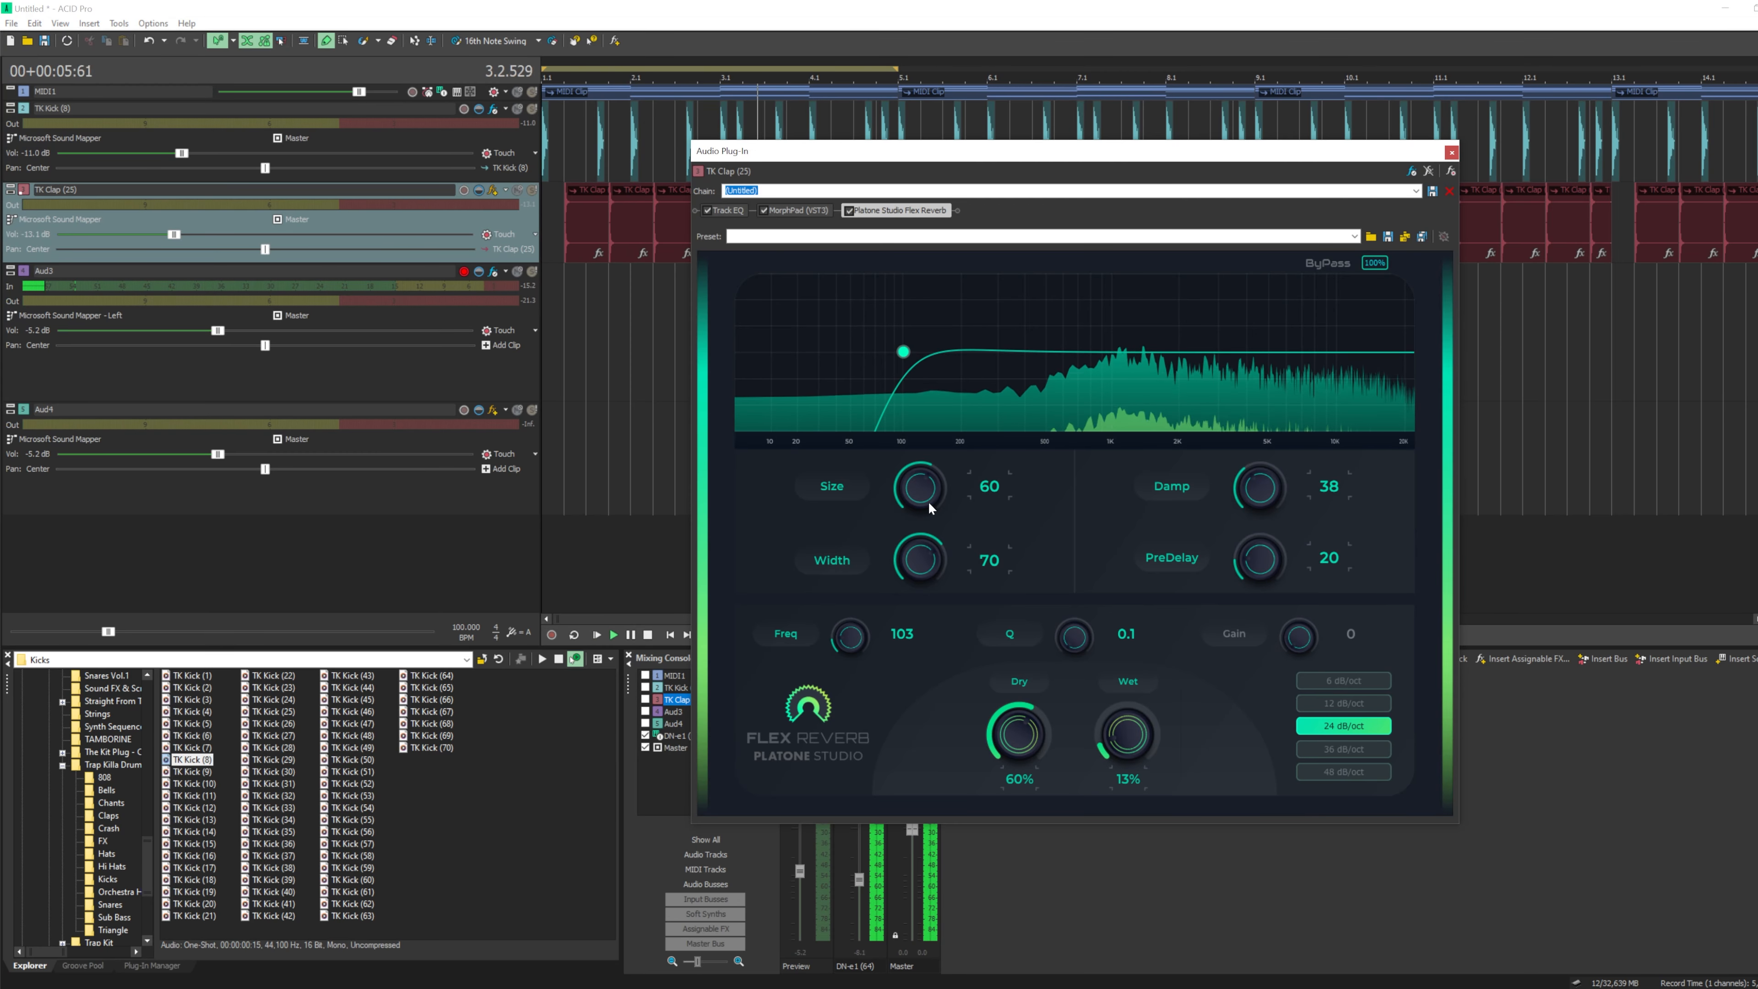
{"action": "scroll", "coordinate": [928, 502], "scroll_direction": "down", "scroll_amount": 3}
{"action": "scroll", "coordinate": [928, 502], "scroll_direction": "up", "scroll_amount": 14}
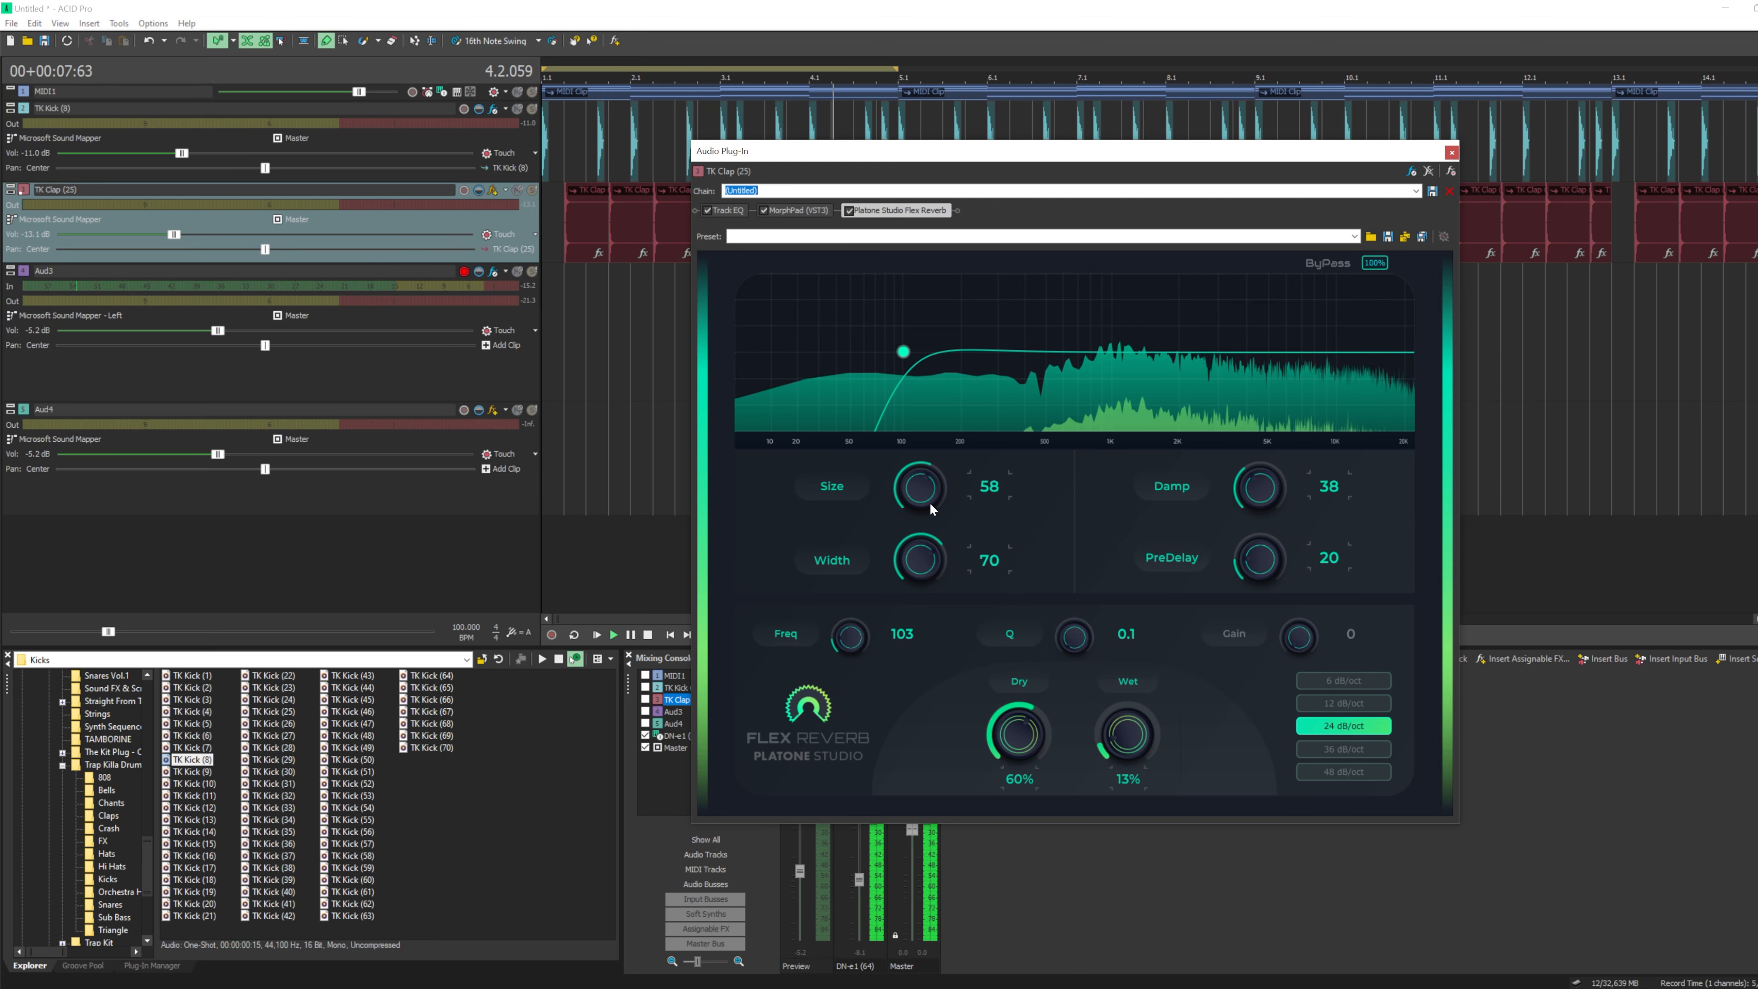
{"action": "scroll", "coordinate": [948, 493], "scroll_direction": "up", "scroll_amount": 9}
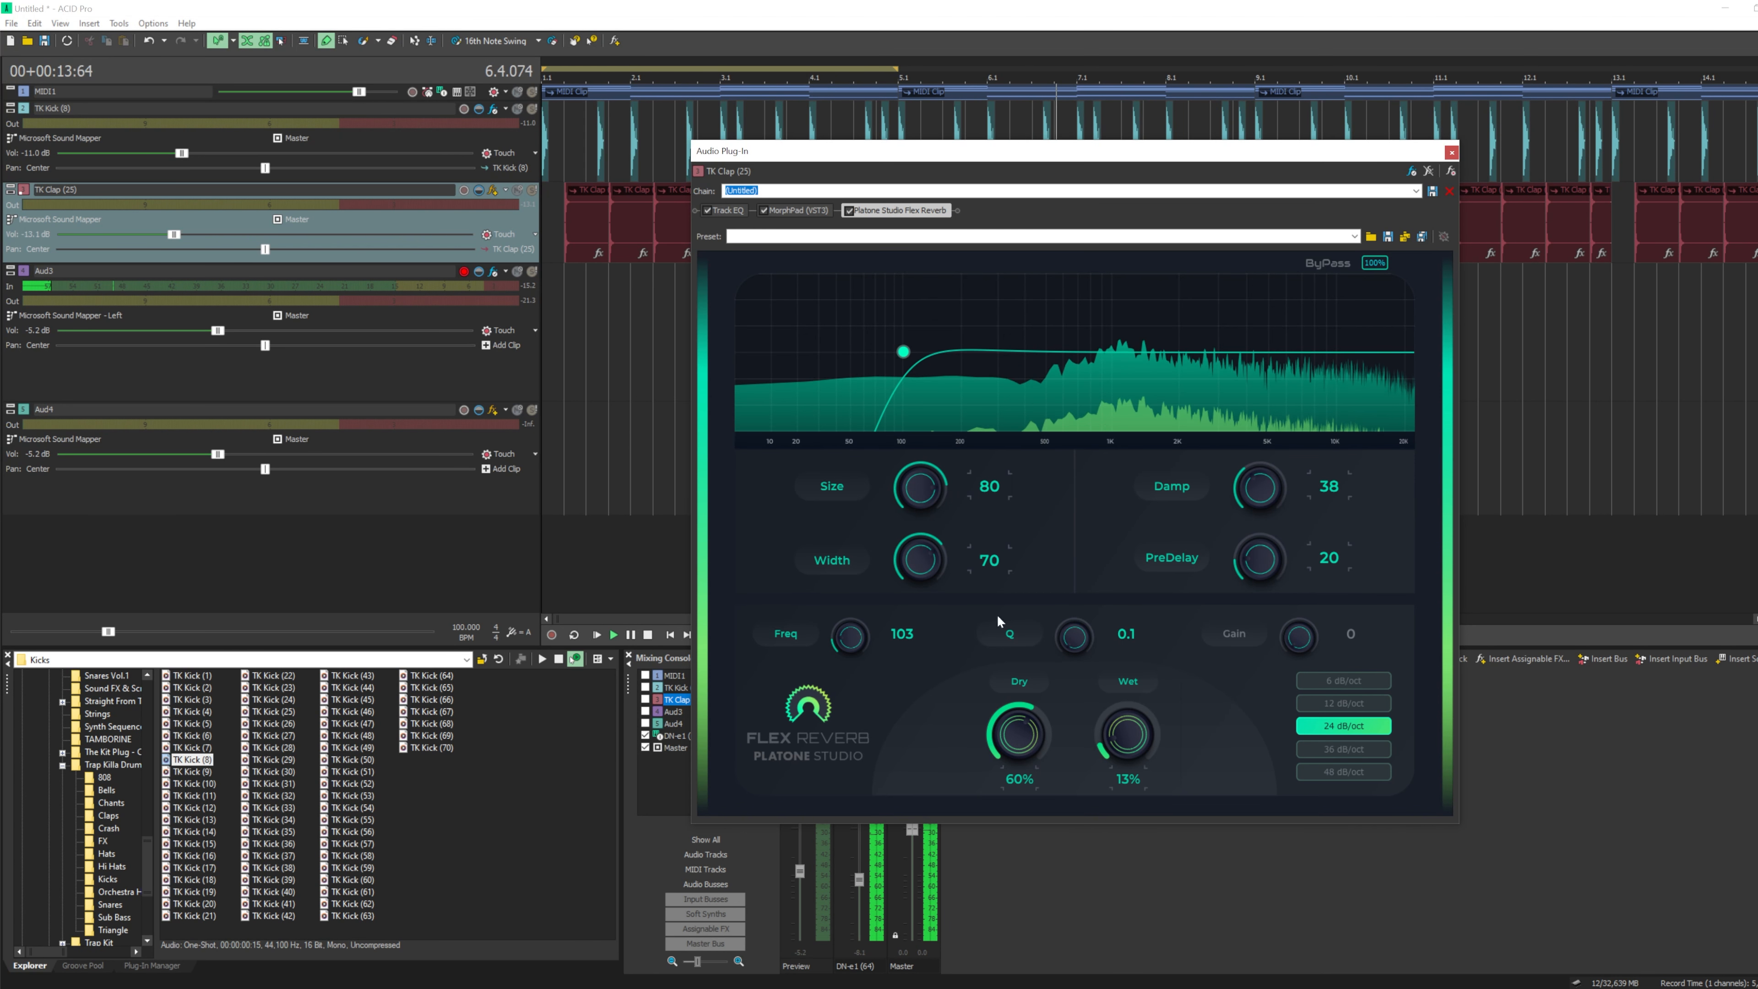
{"action": "scroll", "coordinate": [946, 571], "scroll_direction": "up", "scroll_amount": 3}
{"action": "scroll", "coordinate": [1275, 471], "scroll_direction": "up", "scroll_amount": 20}
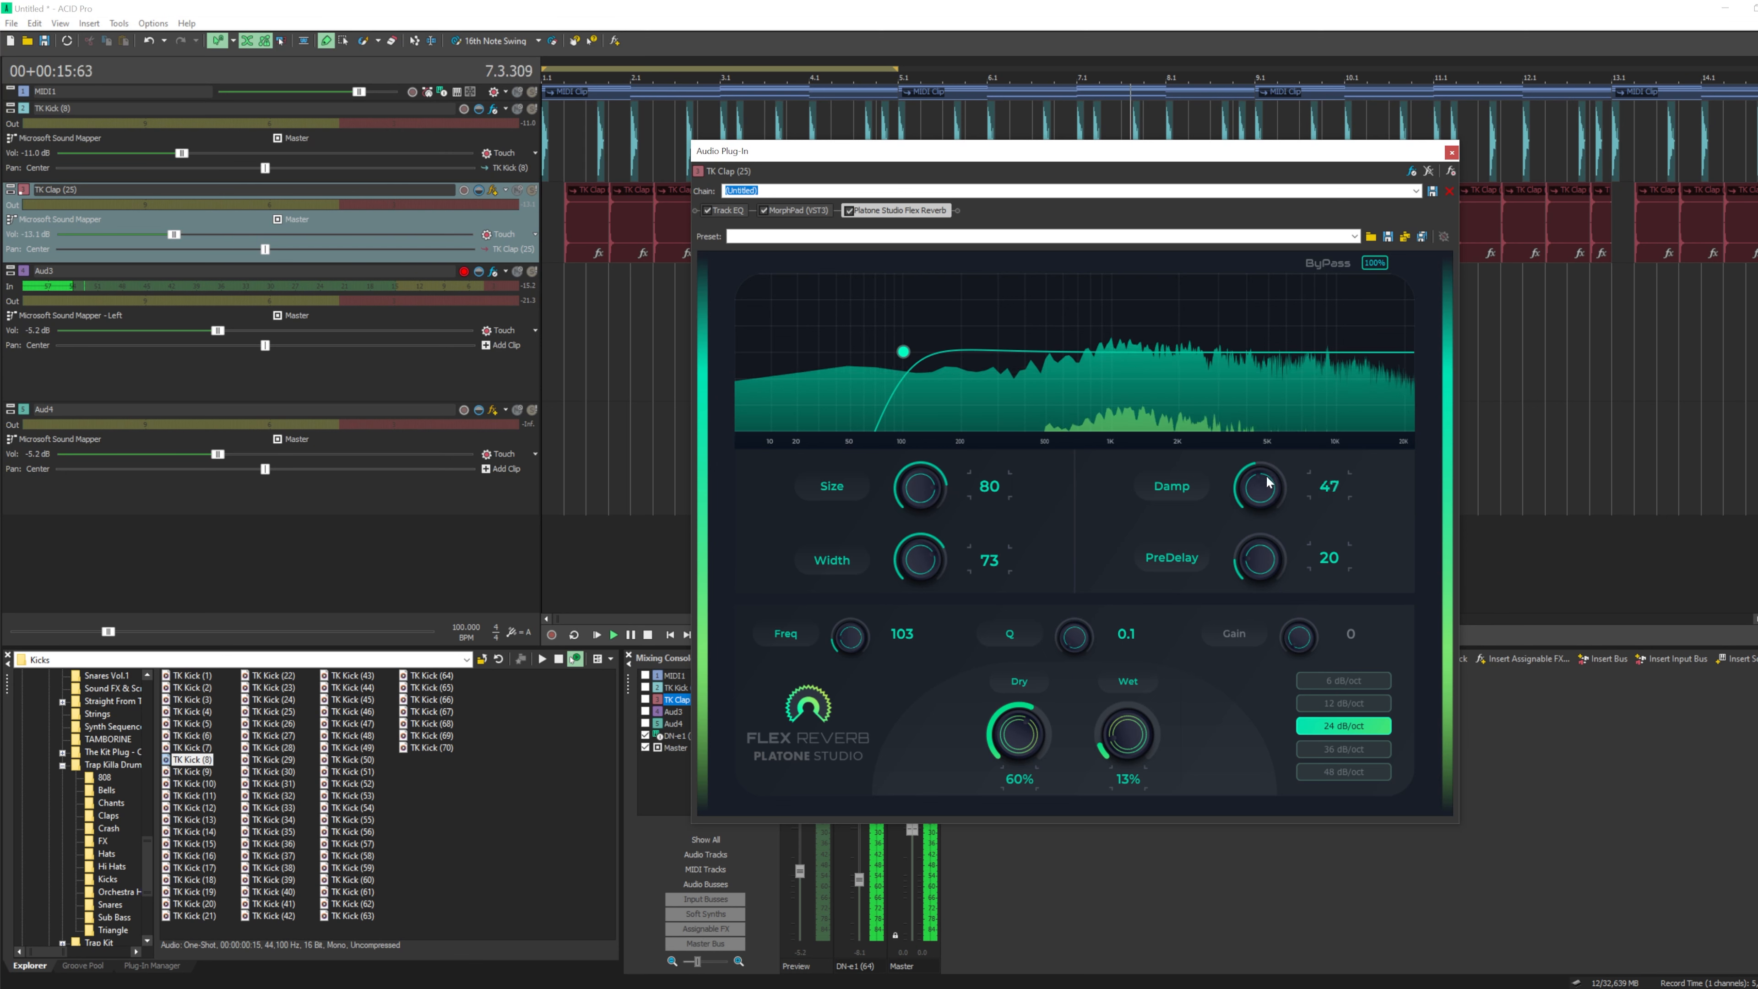
{"action": "scroll", "coordinate": [1274, 489], "scroll_direction": "down", "scroll_amount": 2}
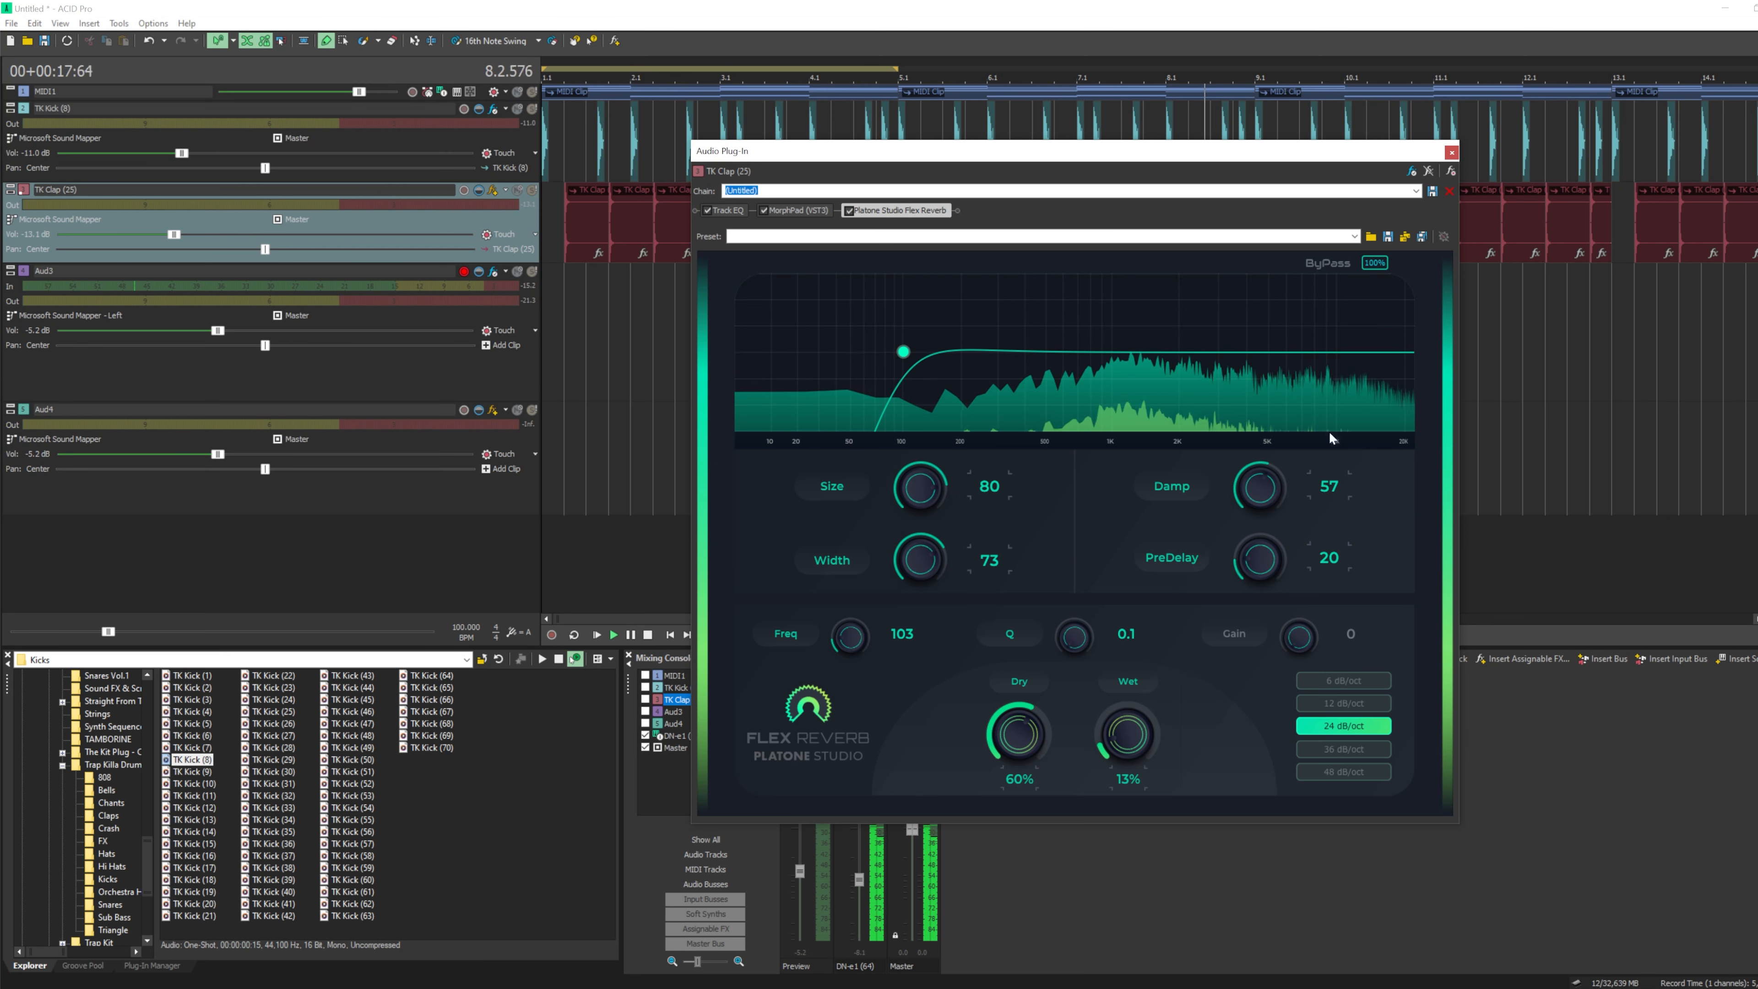
{"action": "left_click", "coordinate": [1451, 152]}
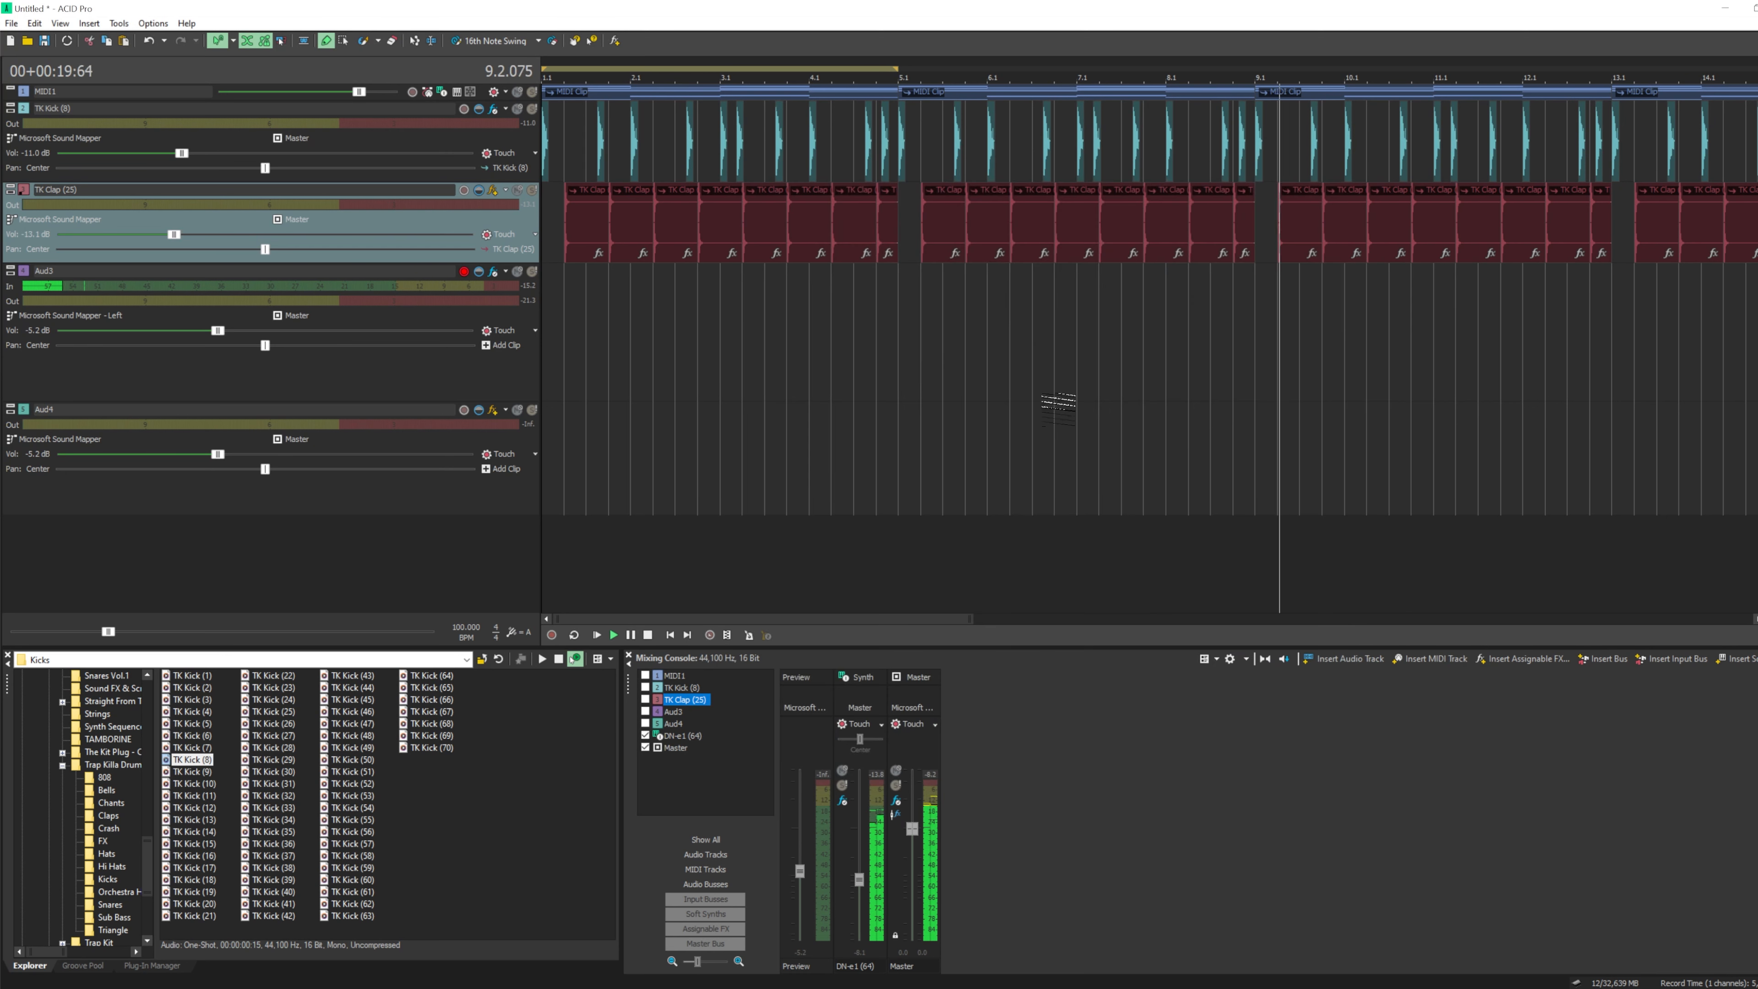
{"action": "left_click", "coordinate": [648, 635]}
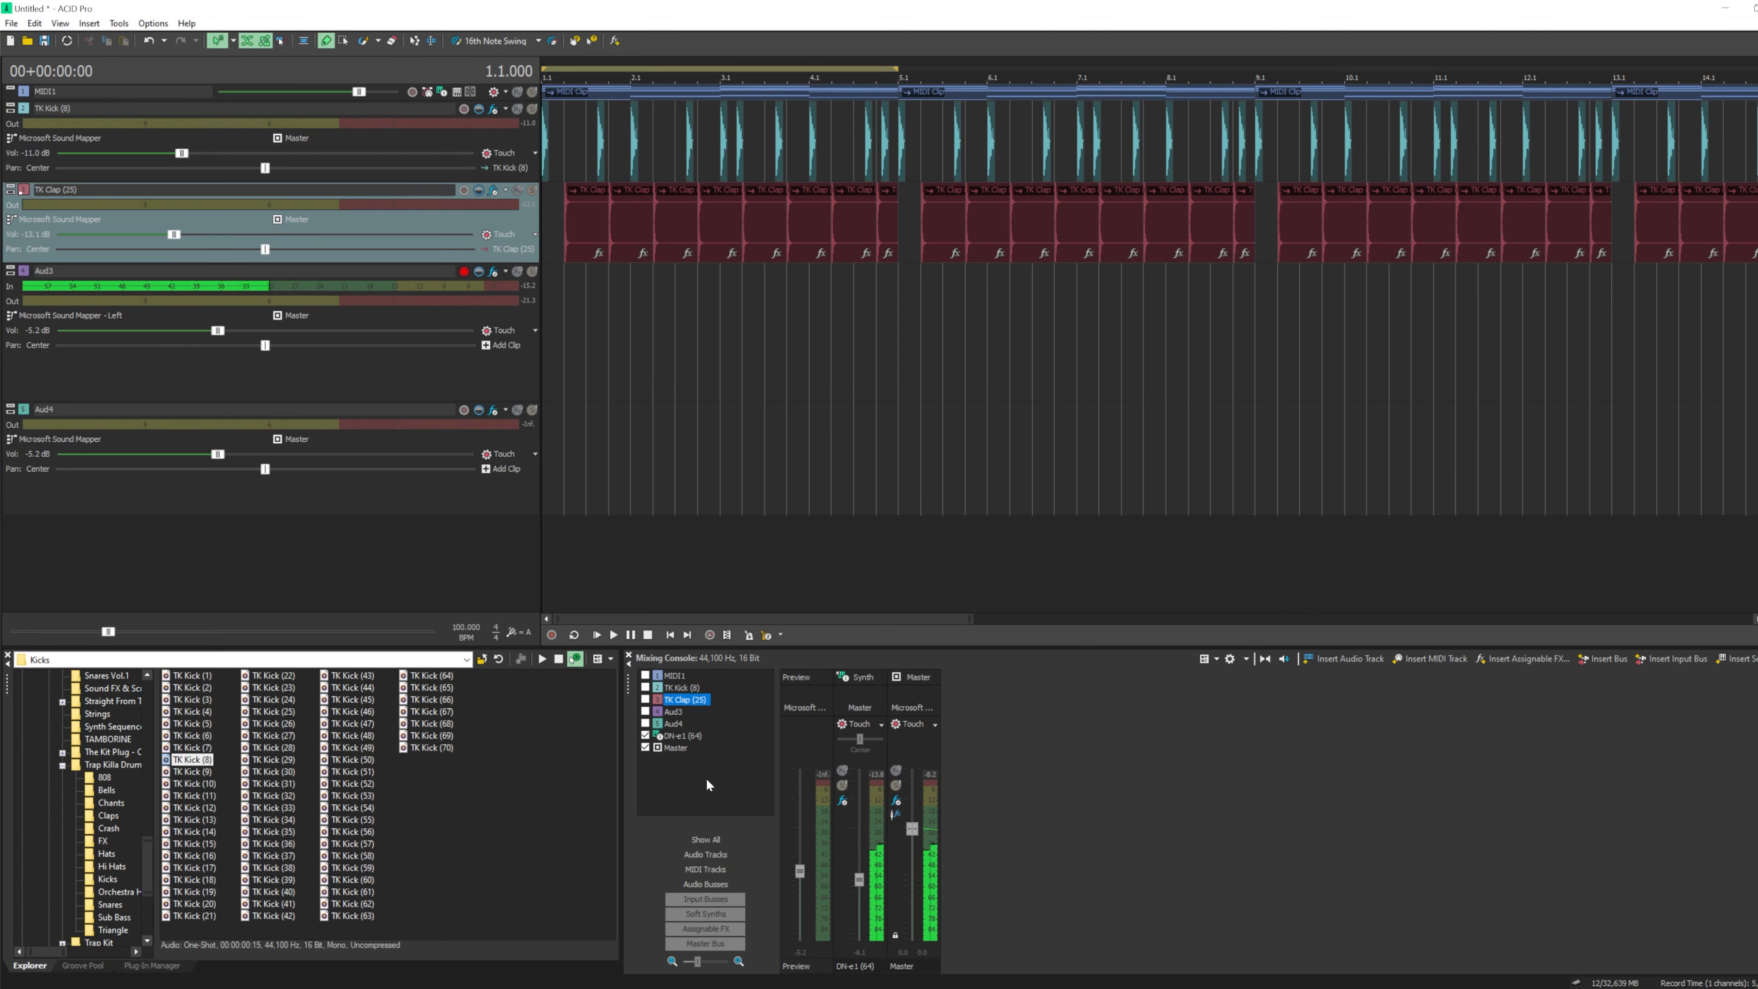
- Play the first bars of the beat to check the clap reverb, and stop playback
{"action": "left_click", "coordinate": [716, 791]}
{"action": "left_click", "coordinate": [613, 635]}
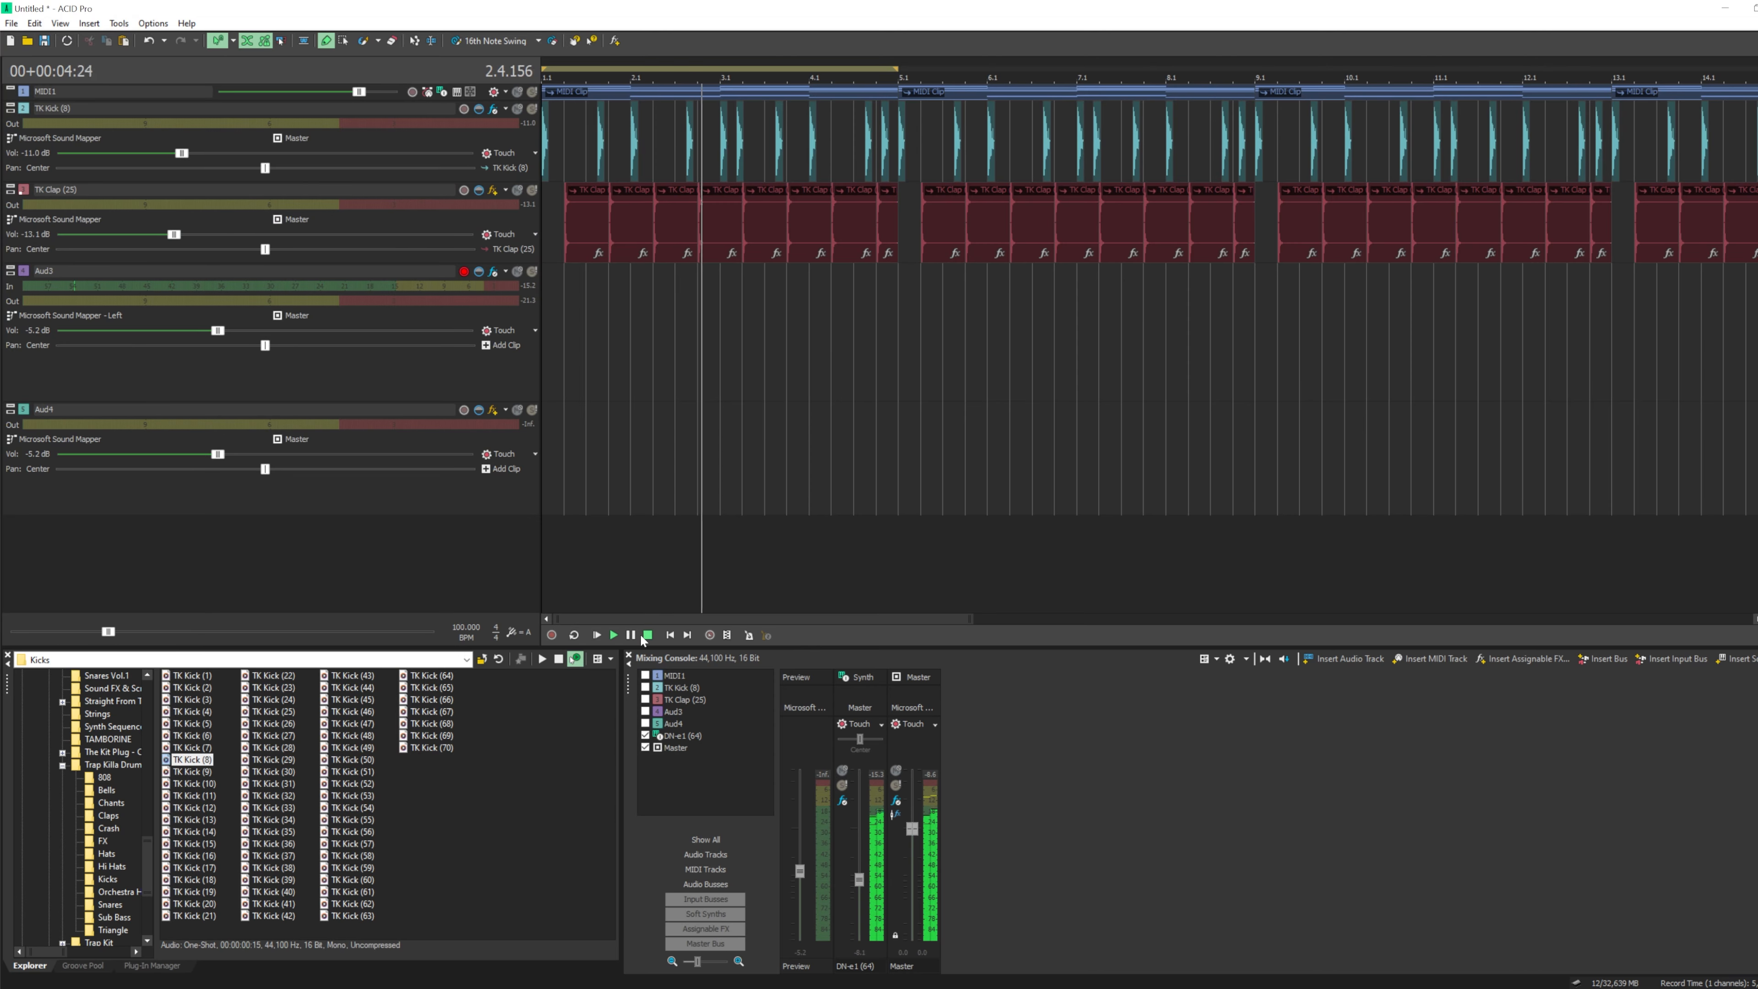
{"action": "left_click", "coordinate": [647, 635]}
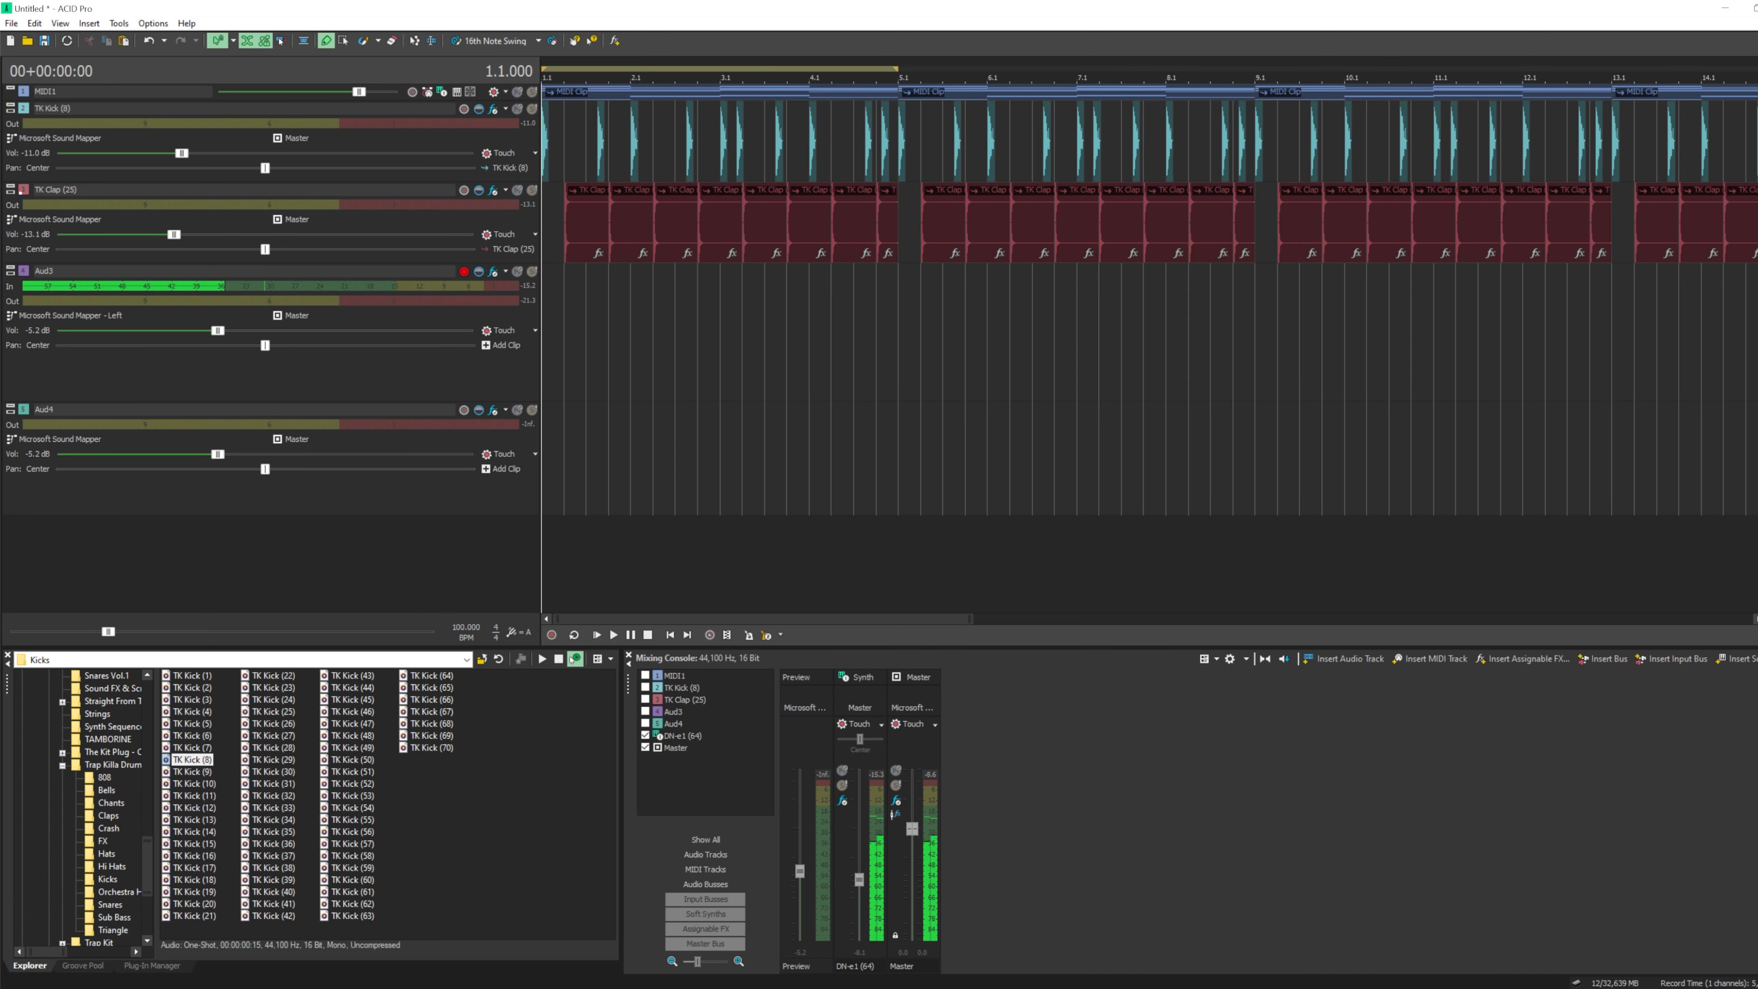
- Rehearse the opening of Verse 1 by alternating between the ChatGPT lyrics in the browser and the first bar of the beat in ACID Pro
{"action": "key", "text": "alt+Tab"}
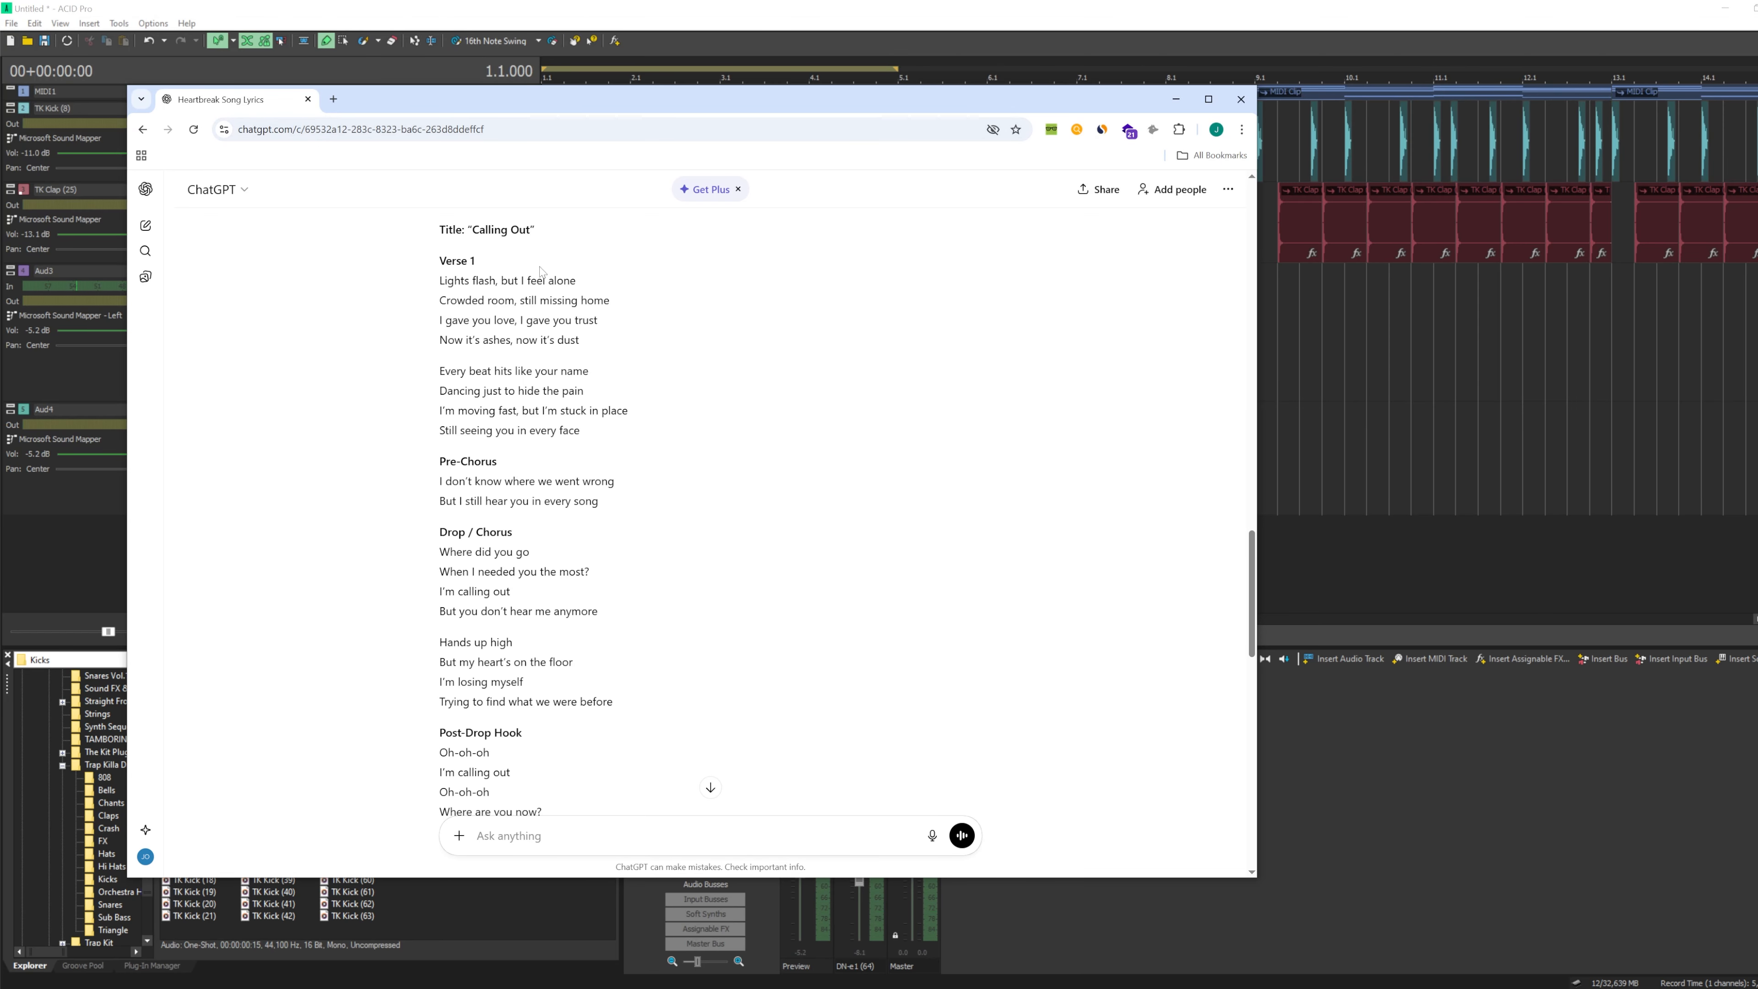
{"action": "left_click", "coordinate": [625, 6]}
{"action": "left_click", "coordinate": [597, 635]}
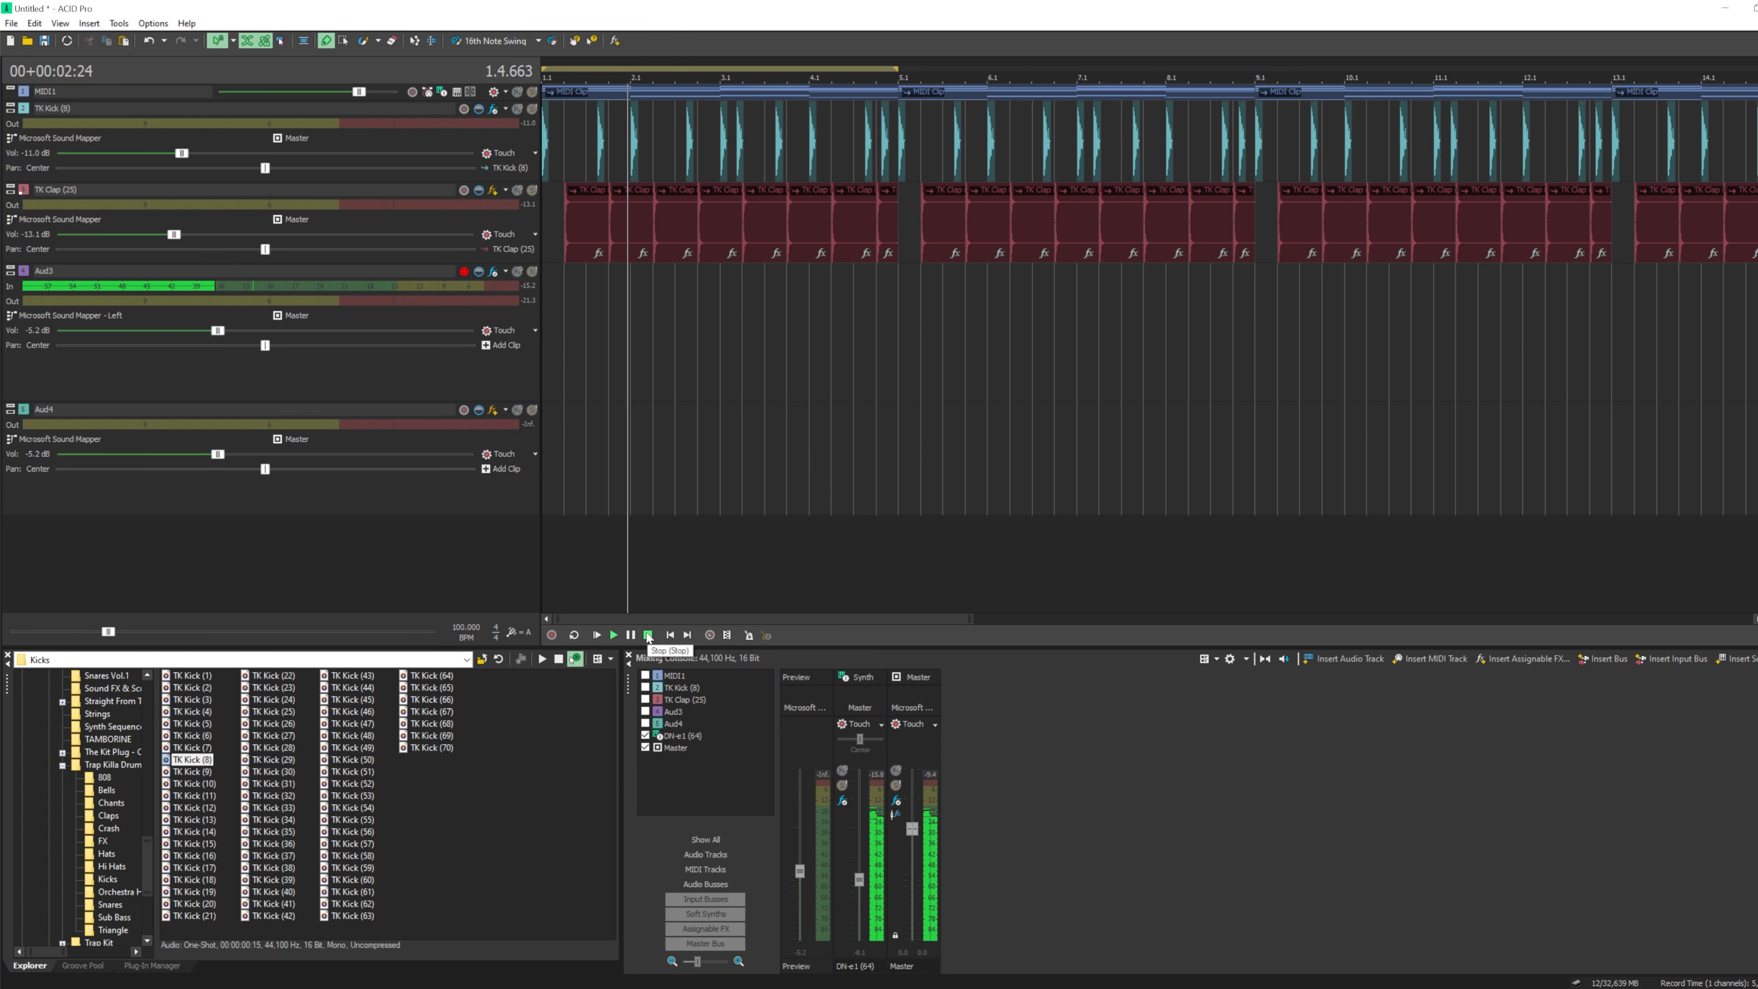
{"action": "left_click", "coordinate": [648, 635]}
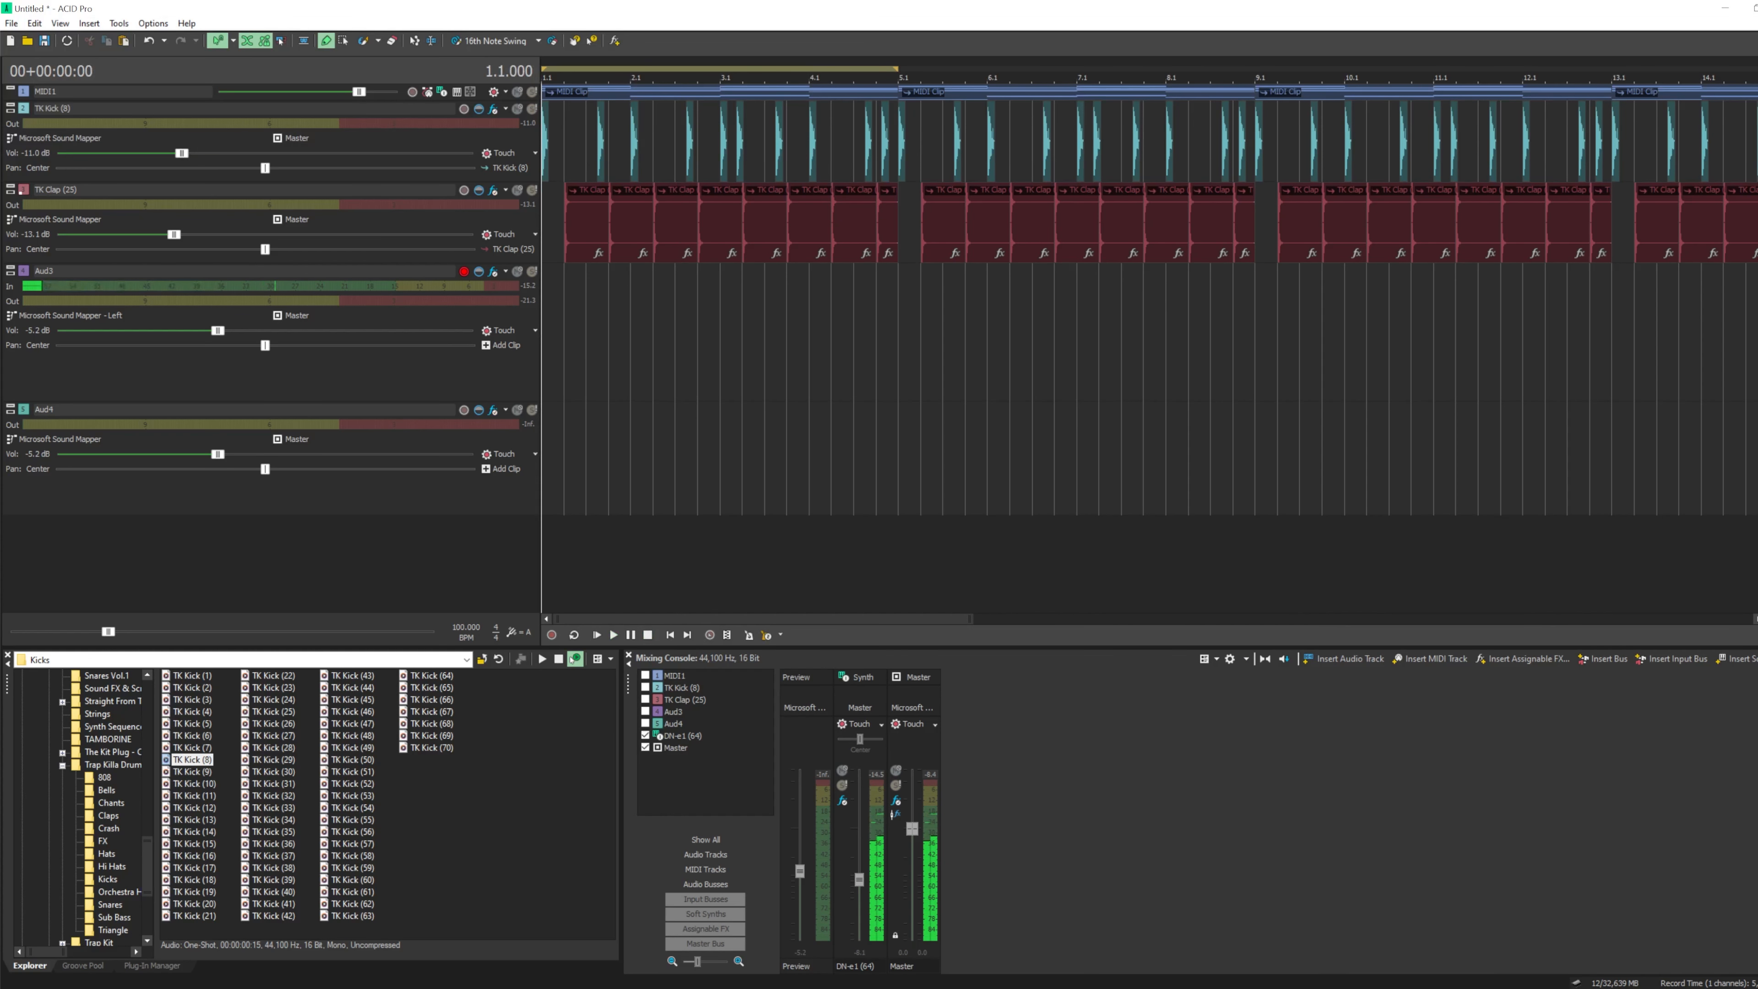
{"action": "key", "text": "alt+Tab"}
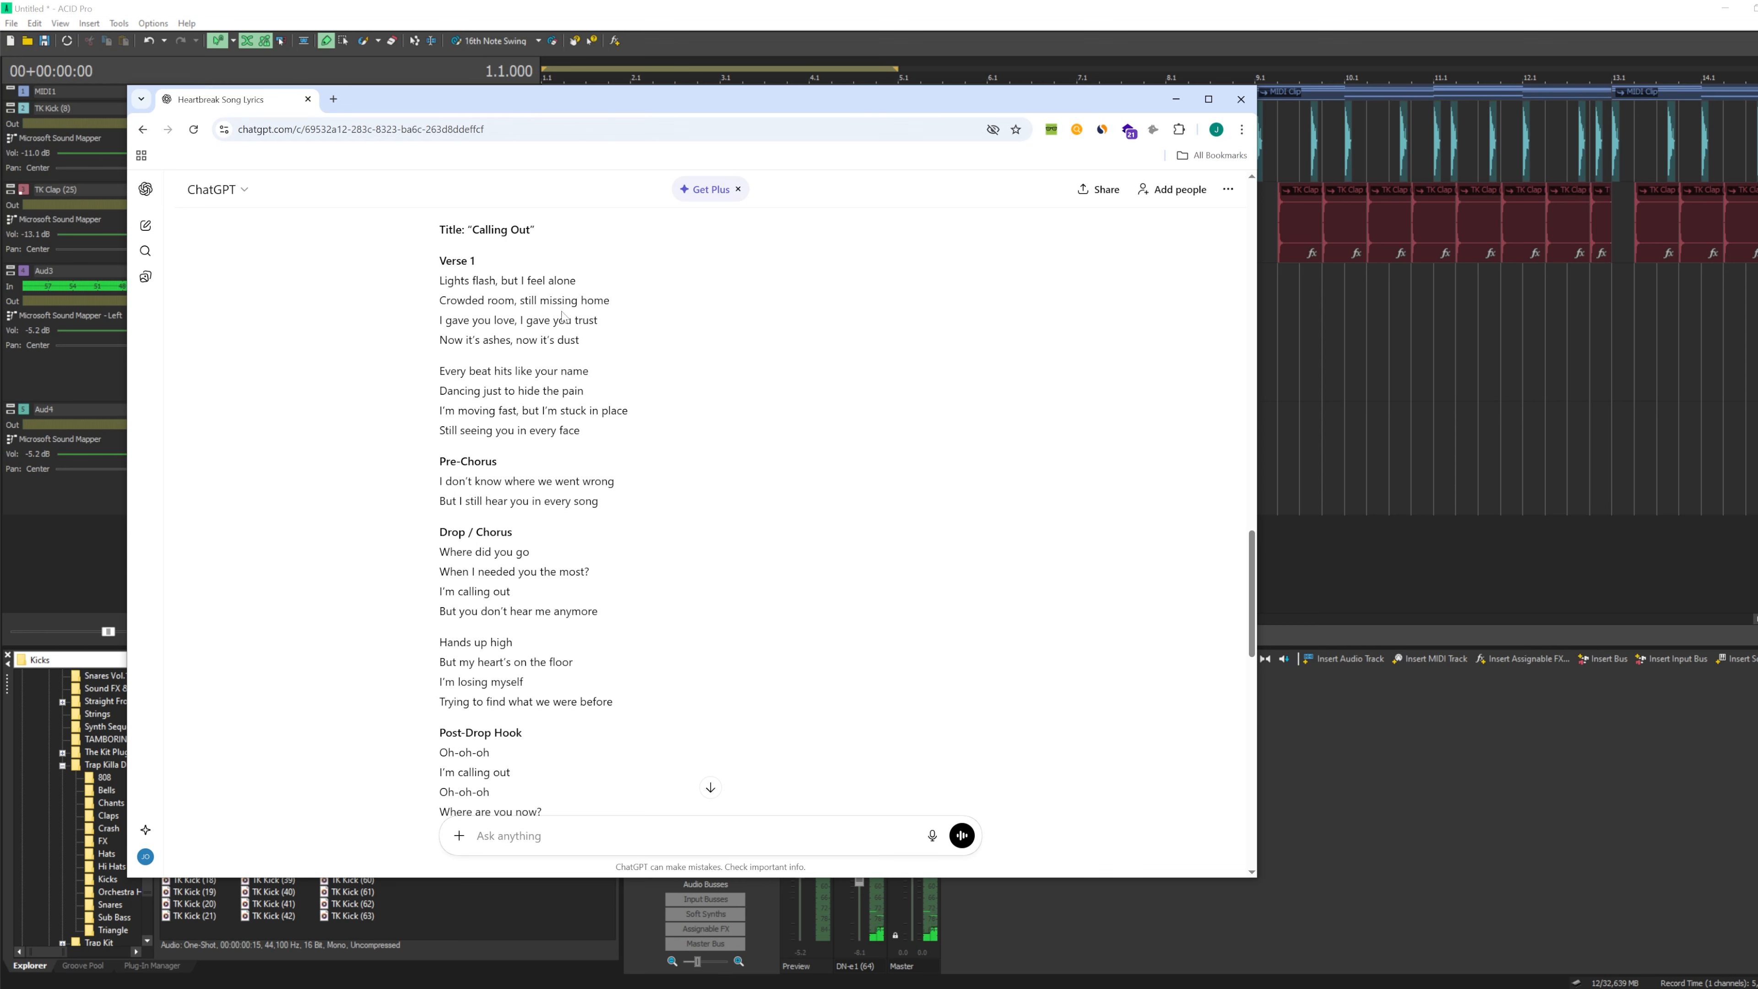
{"action": "left_click", "coordinate": [680, 7]}
{"action": "left_click", "coordinate": [597, 635]}
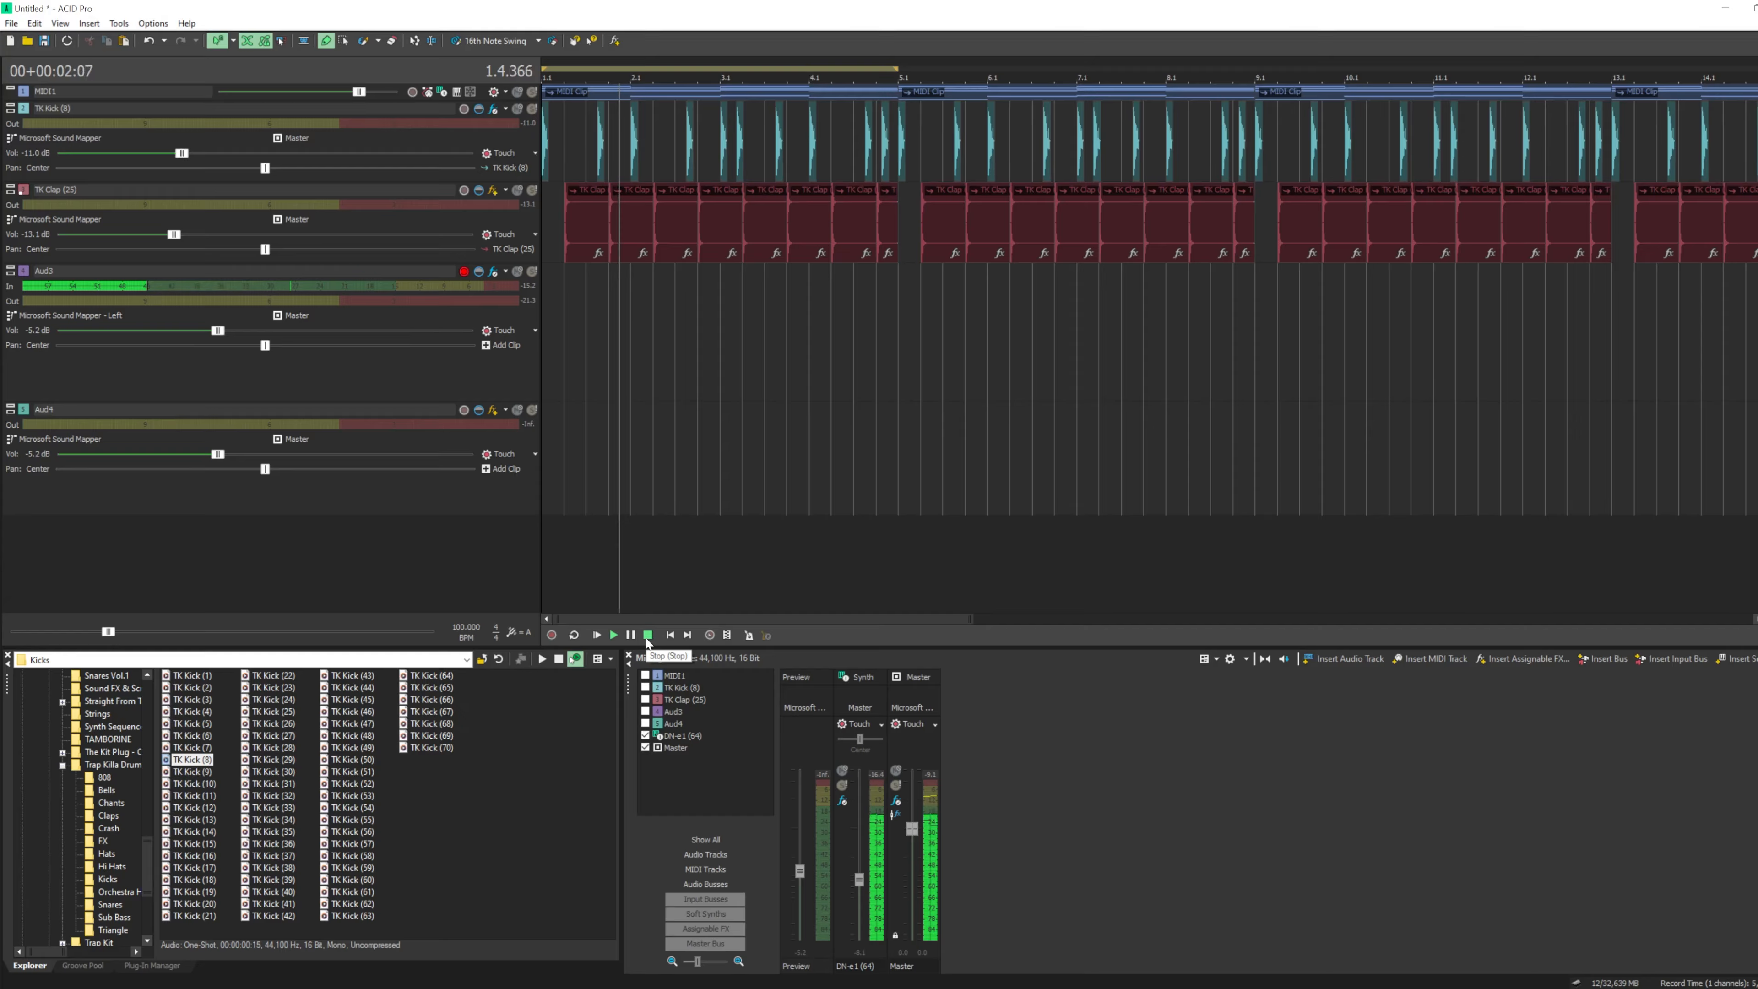
{"action": "left_click", "coordinate": [648, 635]}
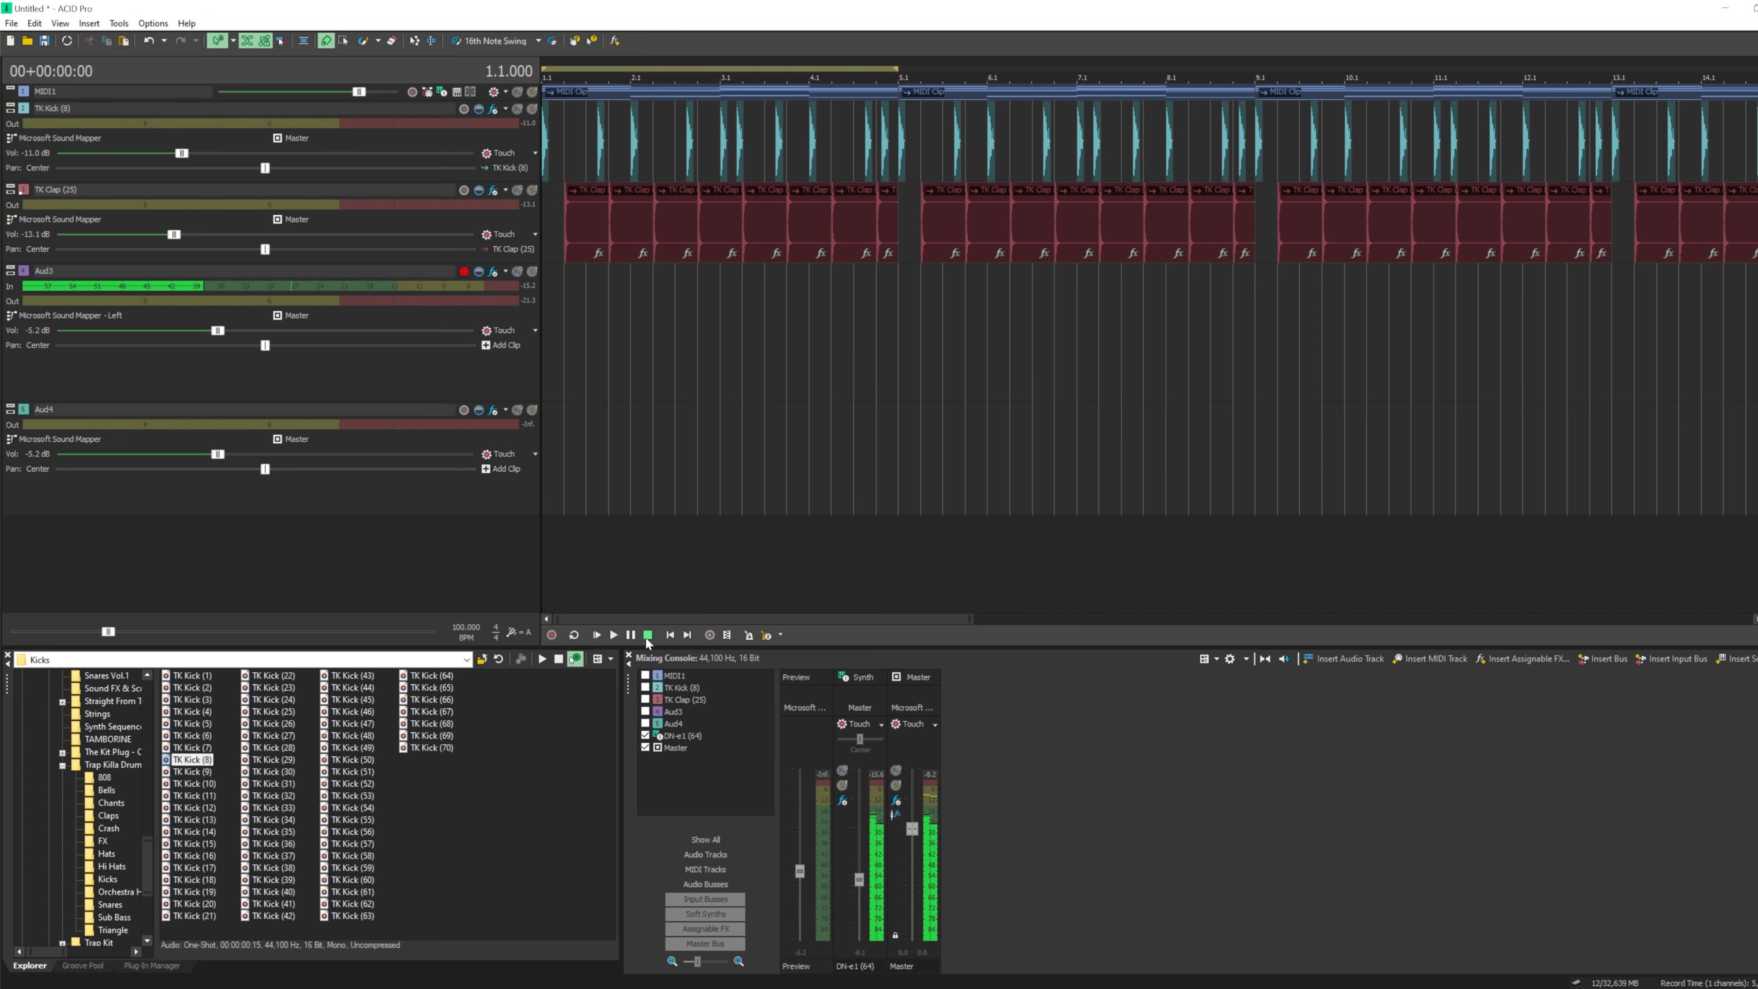
{"action": "left_click", "coordinate": [598, 635]}
{"action": "left_click", "coordinate": [648, 635]}
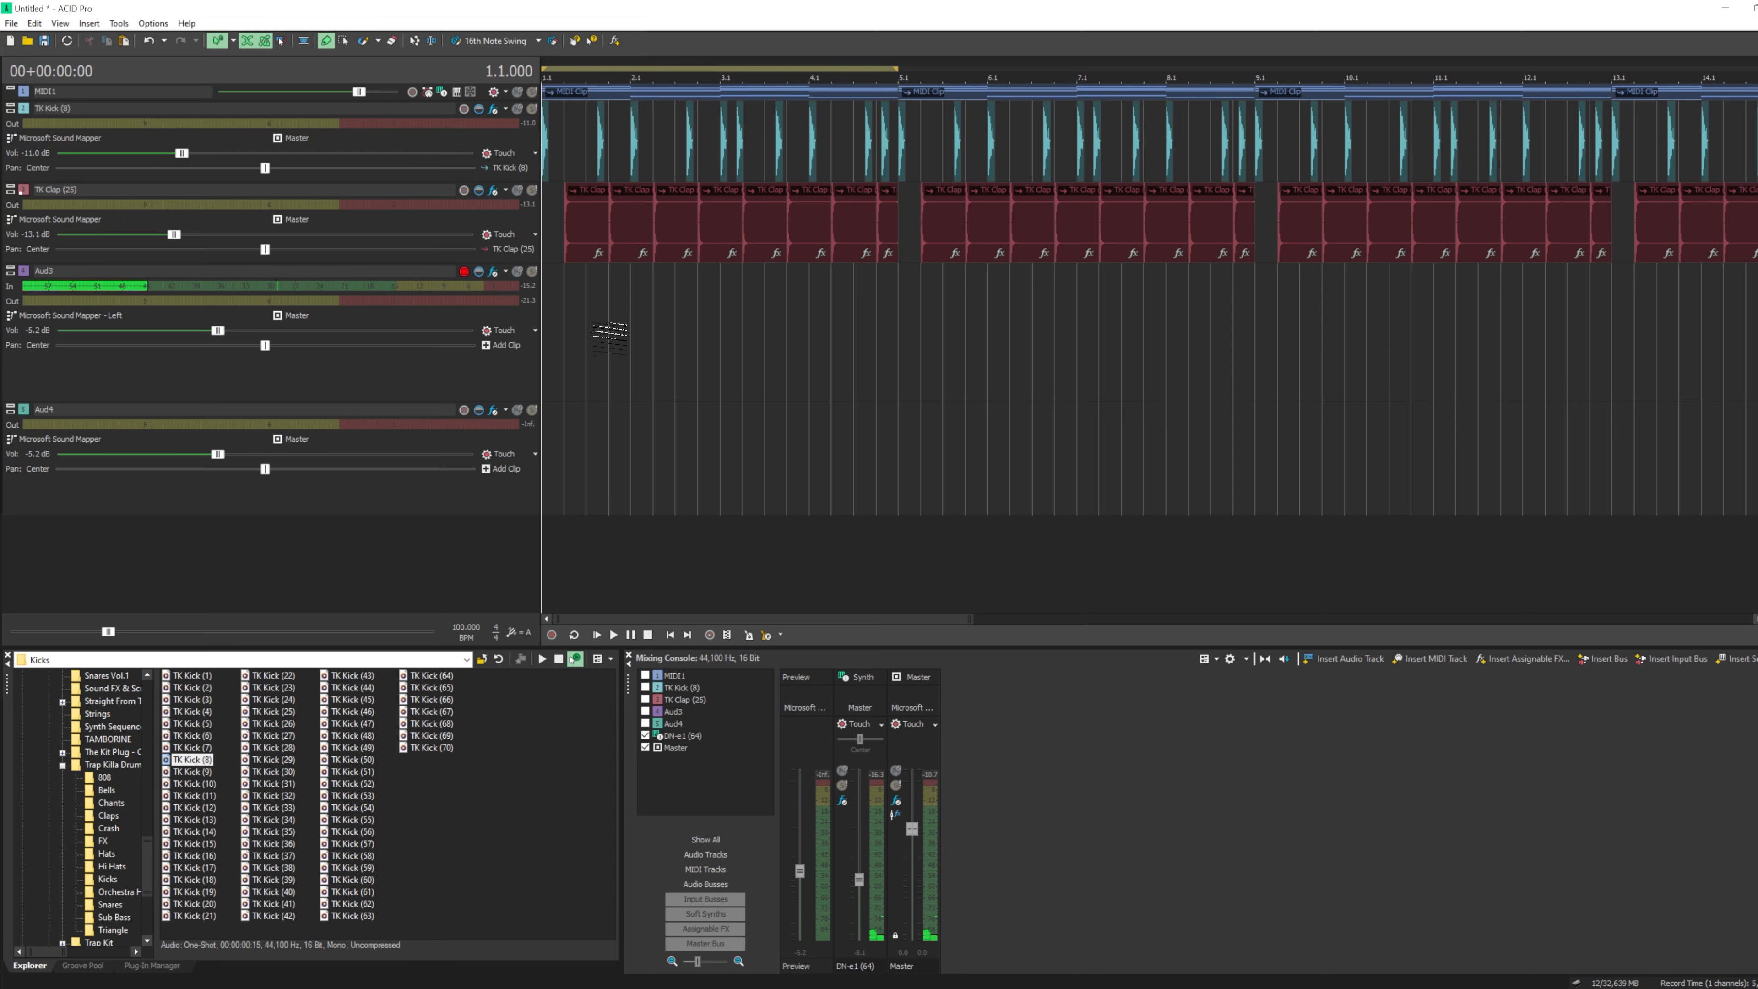
- Try recording the opening vocal line on the Aud3 track from the project start, discarding three takes
{"action": "key", "text": "ctrl+r"}
{"action": "key", "text": "space"}
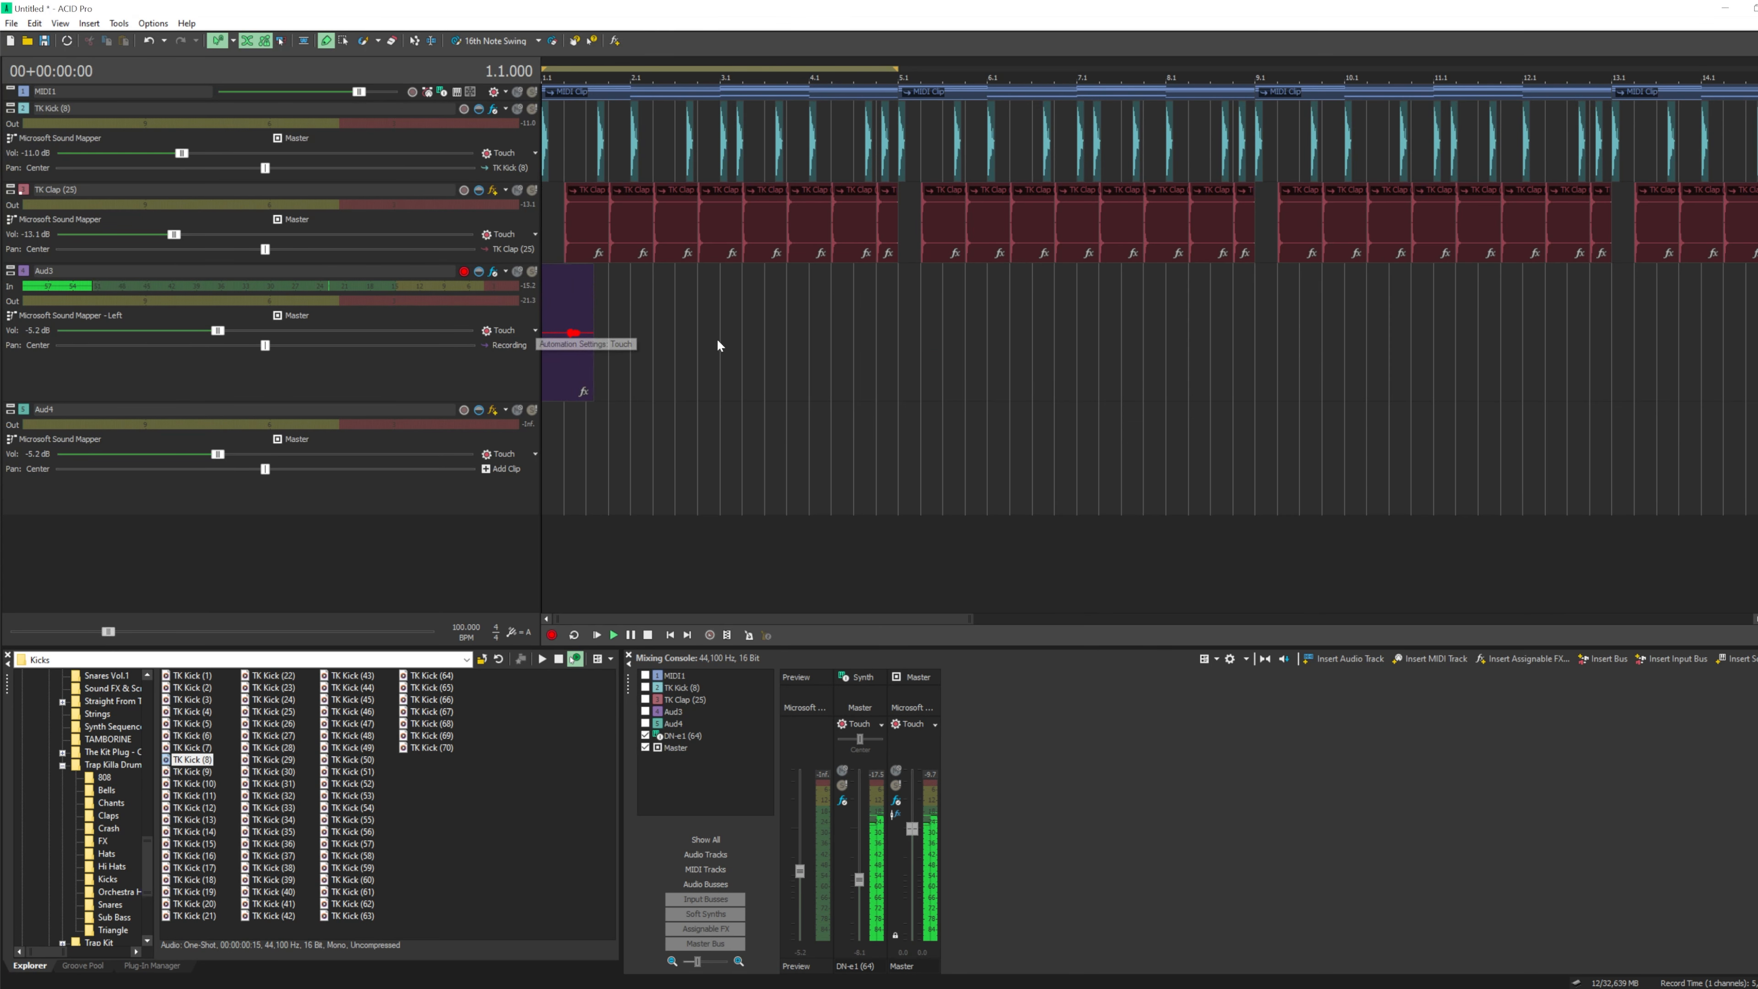
{"action": "left_click", "coordinate": [978, 410]}
{"action": "left_click", "coordinate": [943, 382]}
{"action": "key", "text": "ctrl+r"}
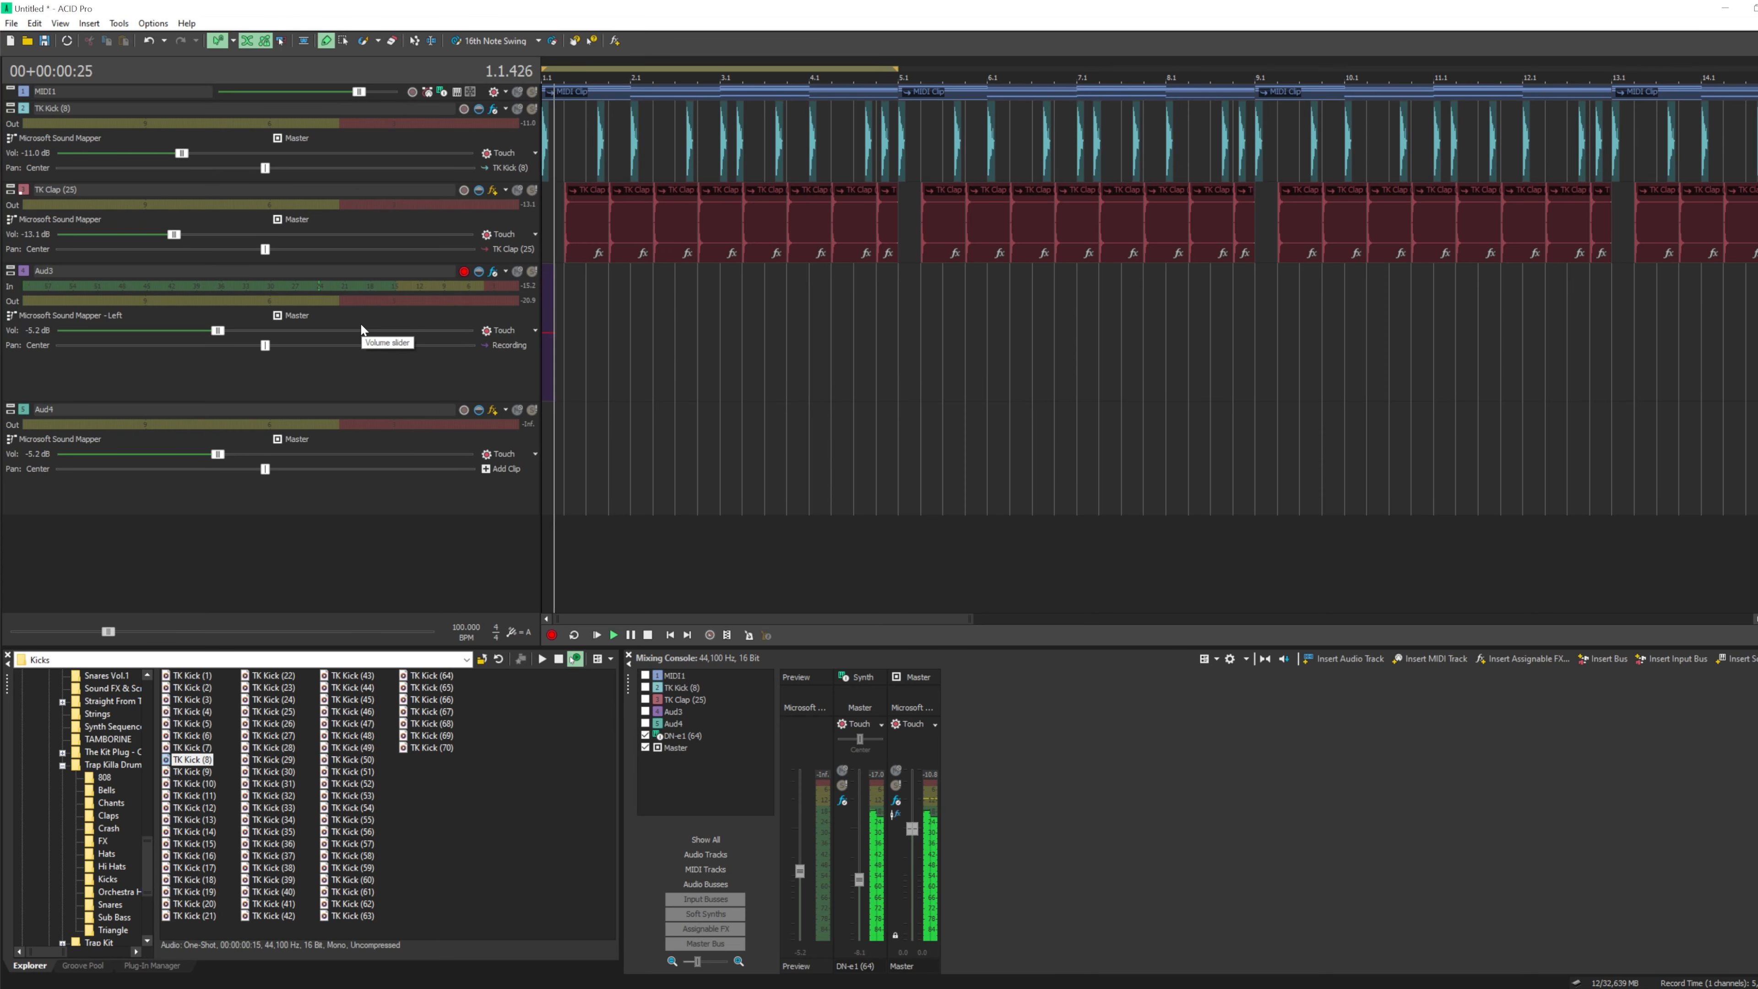
{"action": "key", "text": "space"}
{"action": "left_click", "coordinate": [983, 414]}
{"action": "left_click", "coordinate": [943, 382]}
{"action": "key", "text": "ctrl+r"}
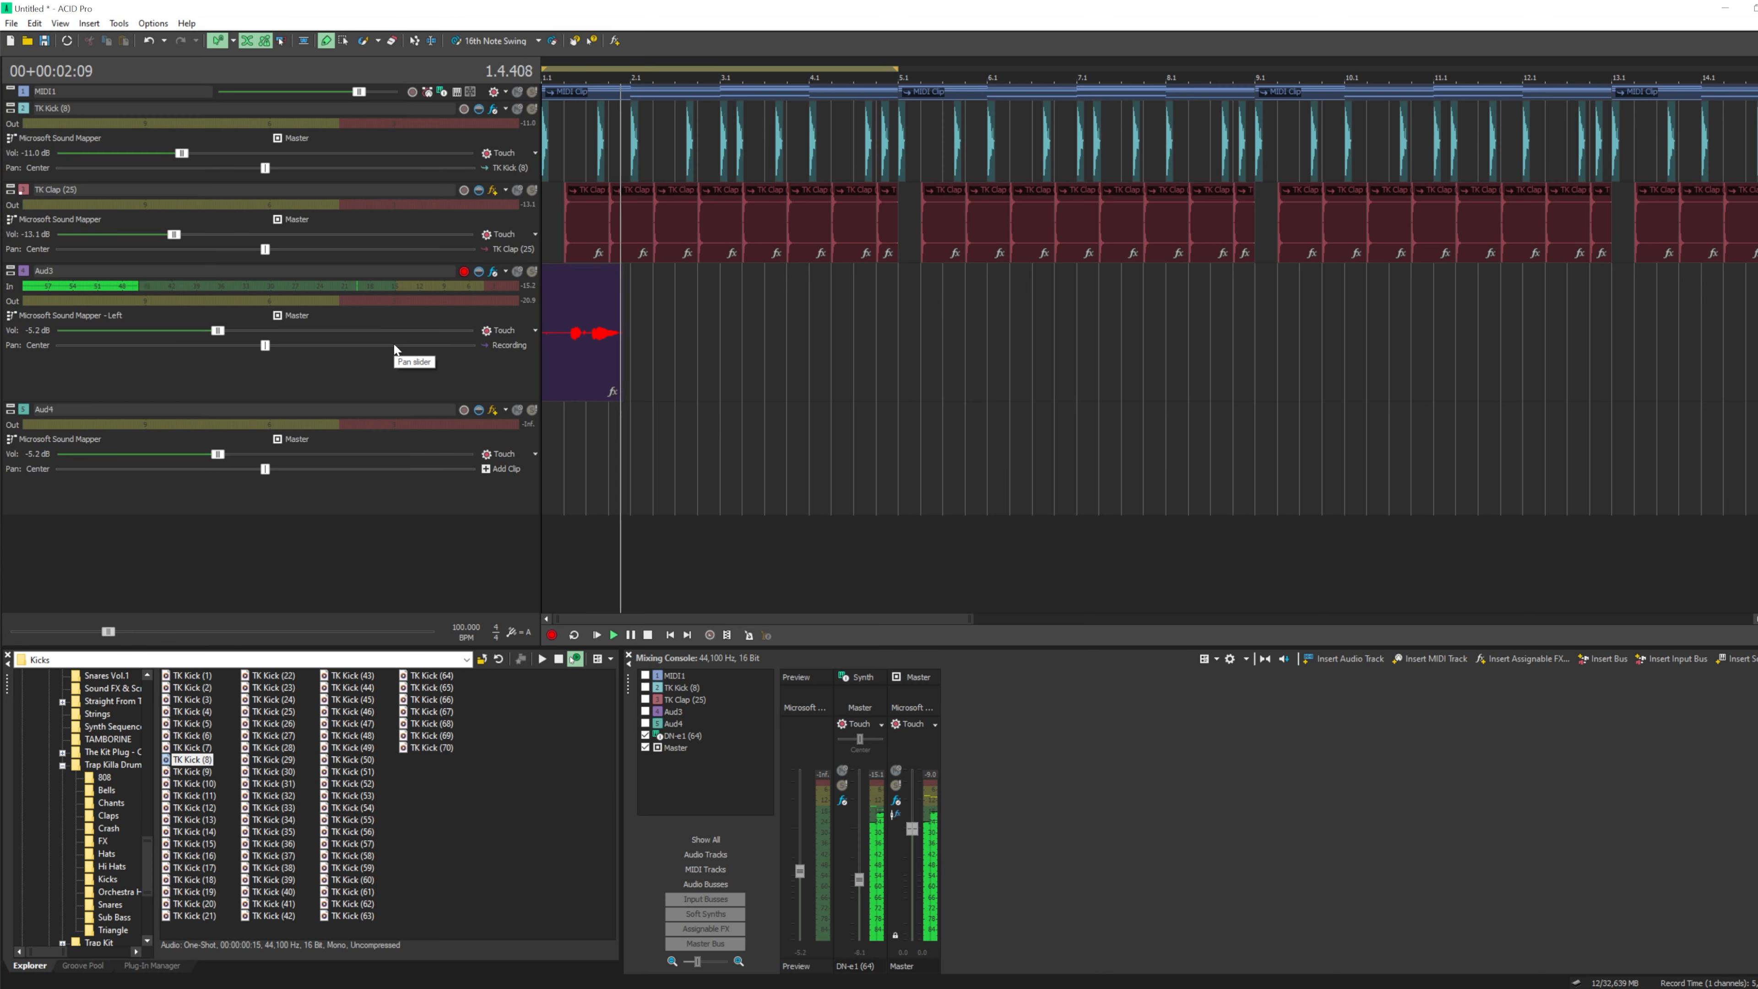
{"action": "key", "text": "space"}
{"action": "left_click", "coordinate": [989, 413]}
{"action": "left_click", "coordinate": [943, 382]}
- Record the opening vocal line on the Aud3 track from the project start and keep the take
{"action": "key", "text": "ctrl+r"}
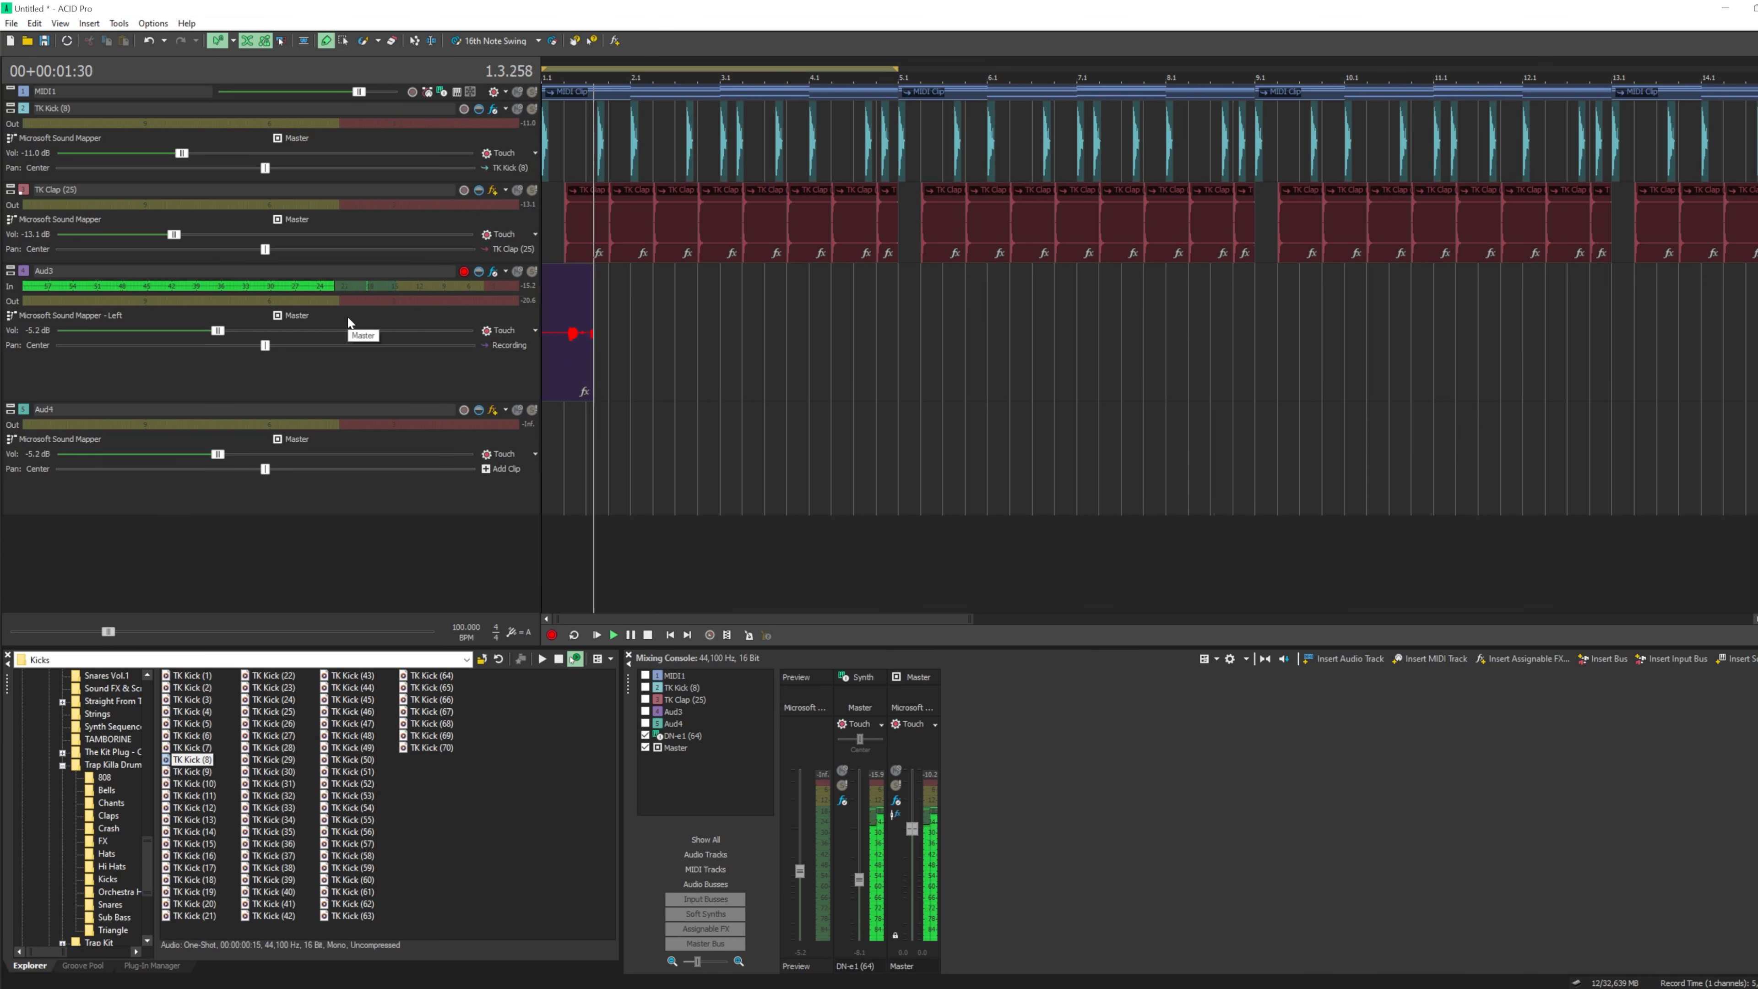
{"action": "key", "text": "space"}
{"action": "left_click", "coordinate": [989, 436]}
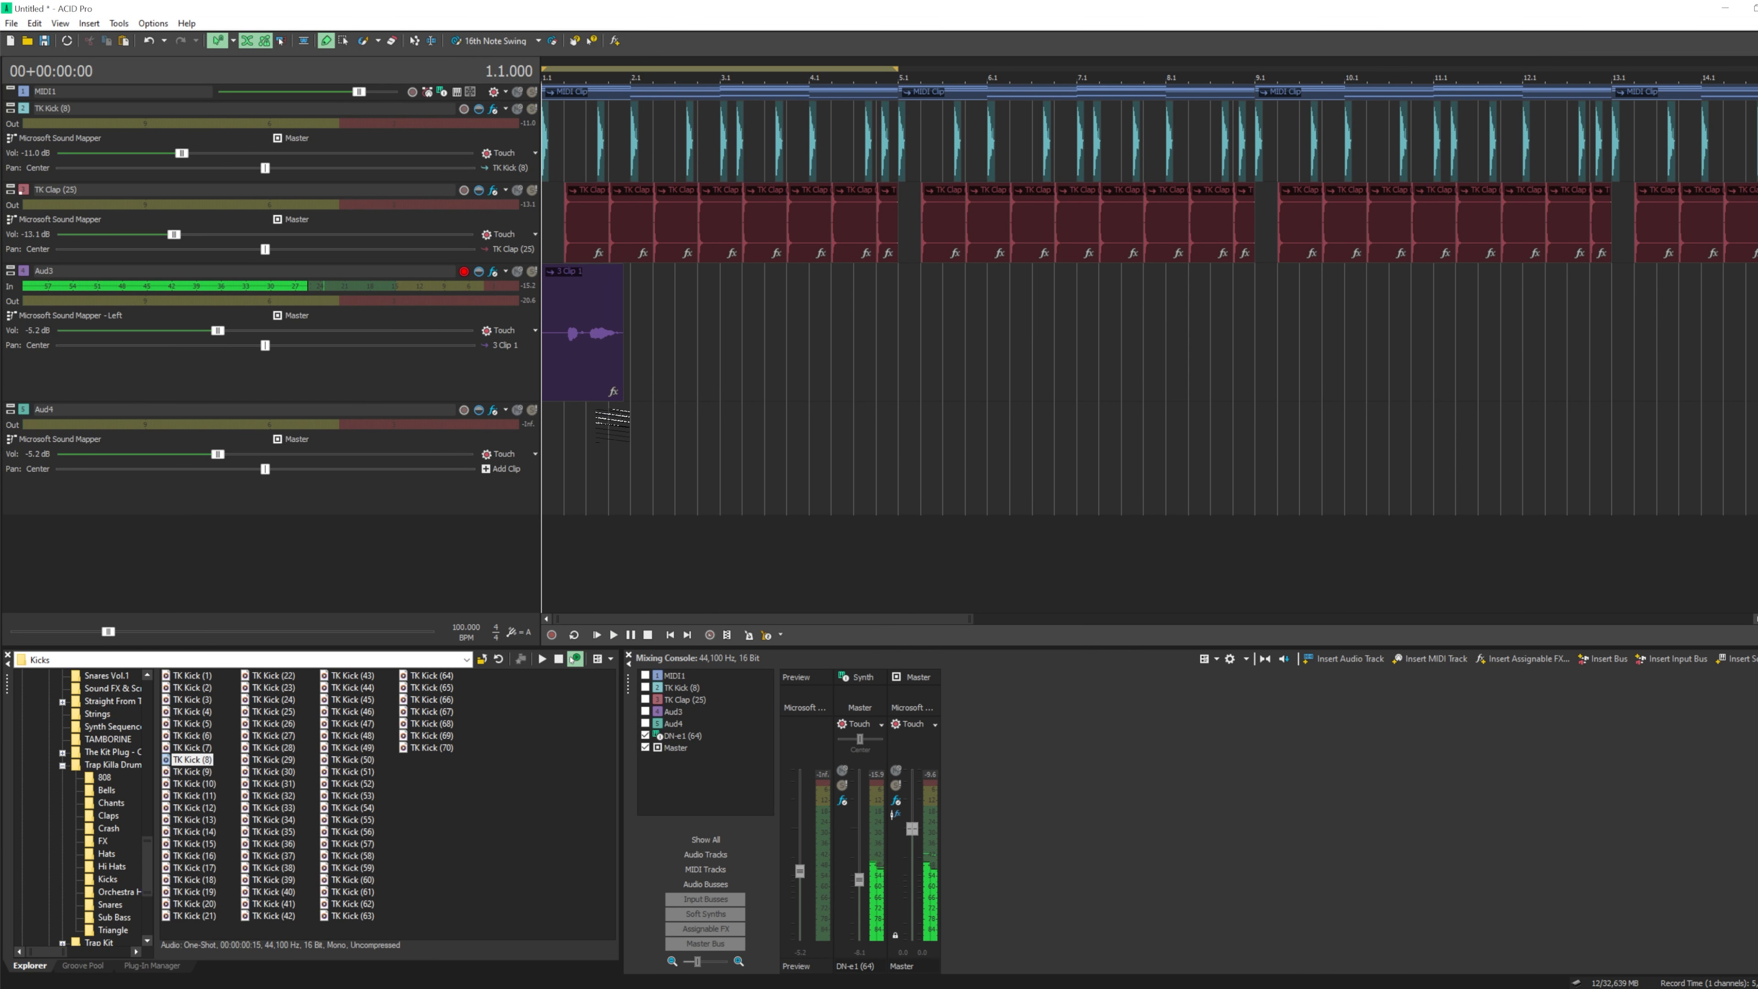
- Split the vocal clip on Aud3 at beat 1.2 and delete the silent part before it
{"action": "left_click", "coordinate": [589, 415]}
{"action": "scroll", "coordinate": [584, 410], "scroll_direction": "up", "scroll_amount": 3}
{"action": "left_click", "coordinate": [675, 640]}
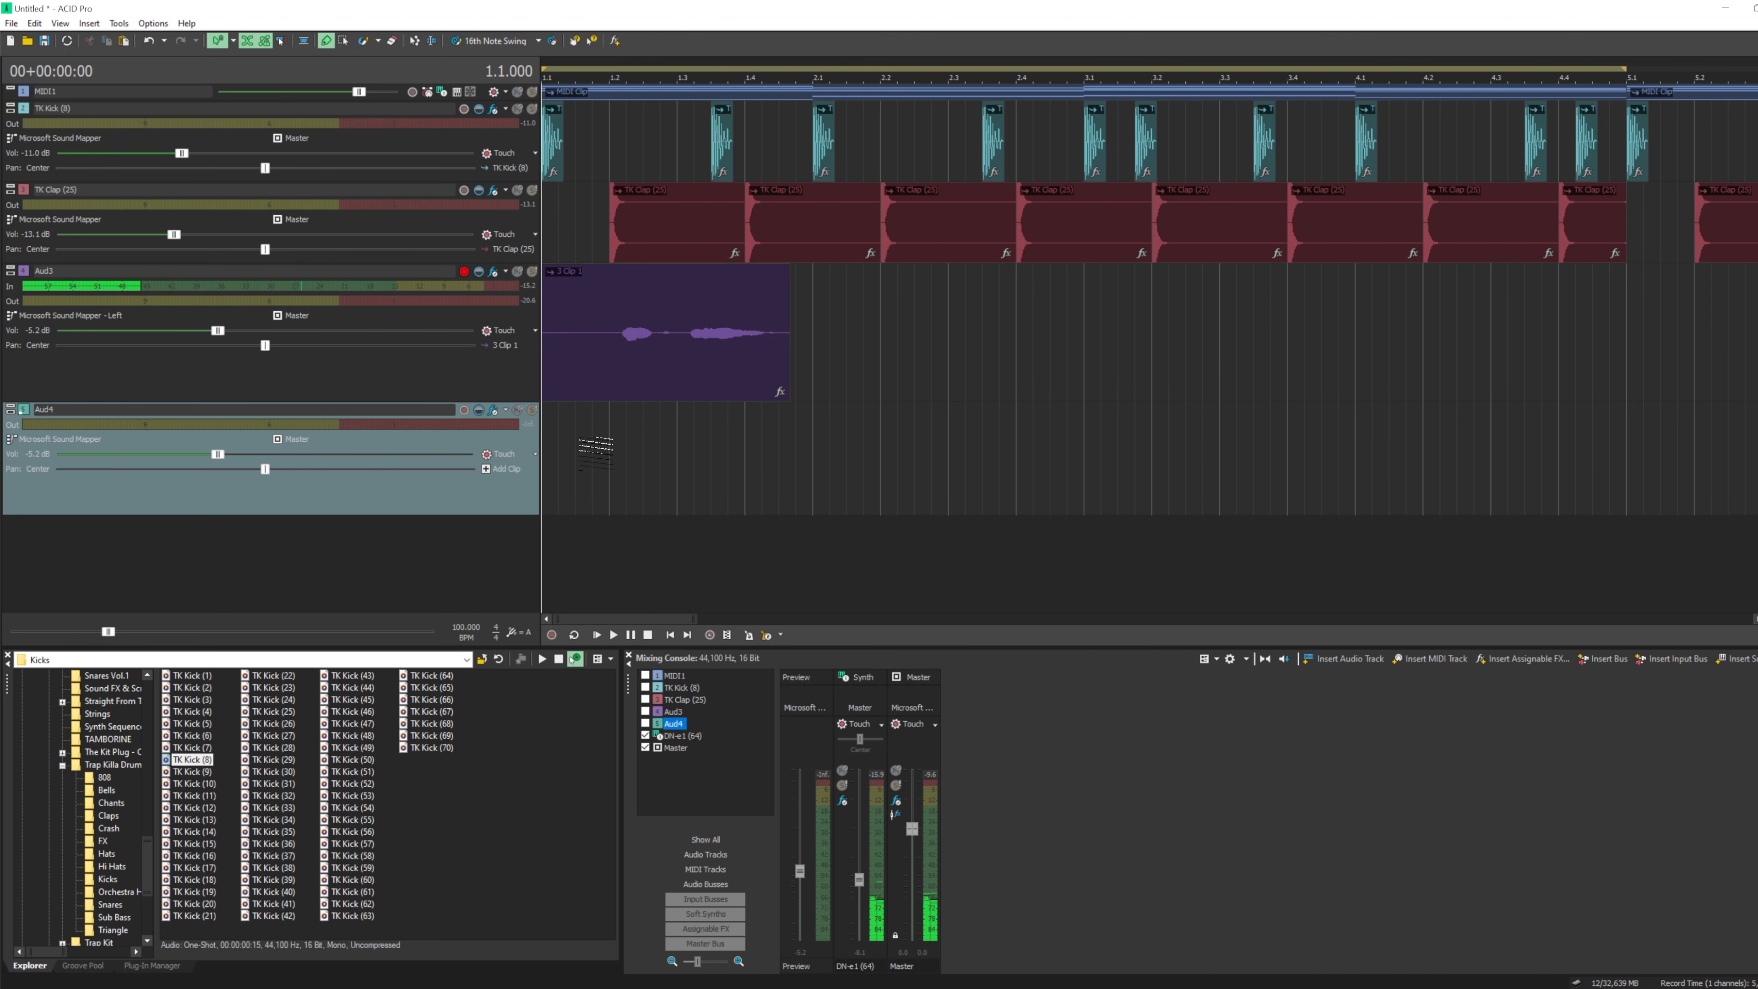
{"action": "left_click", "coordinate": [612, 356]}
{"action": "key", "text": "s"}
{"action": "right_click", "coordinate": [569, 338]}
{"action": "left_click", "coordinate": [595, 638]}
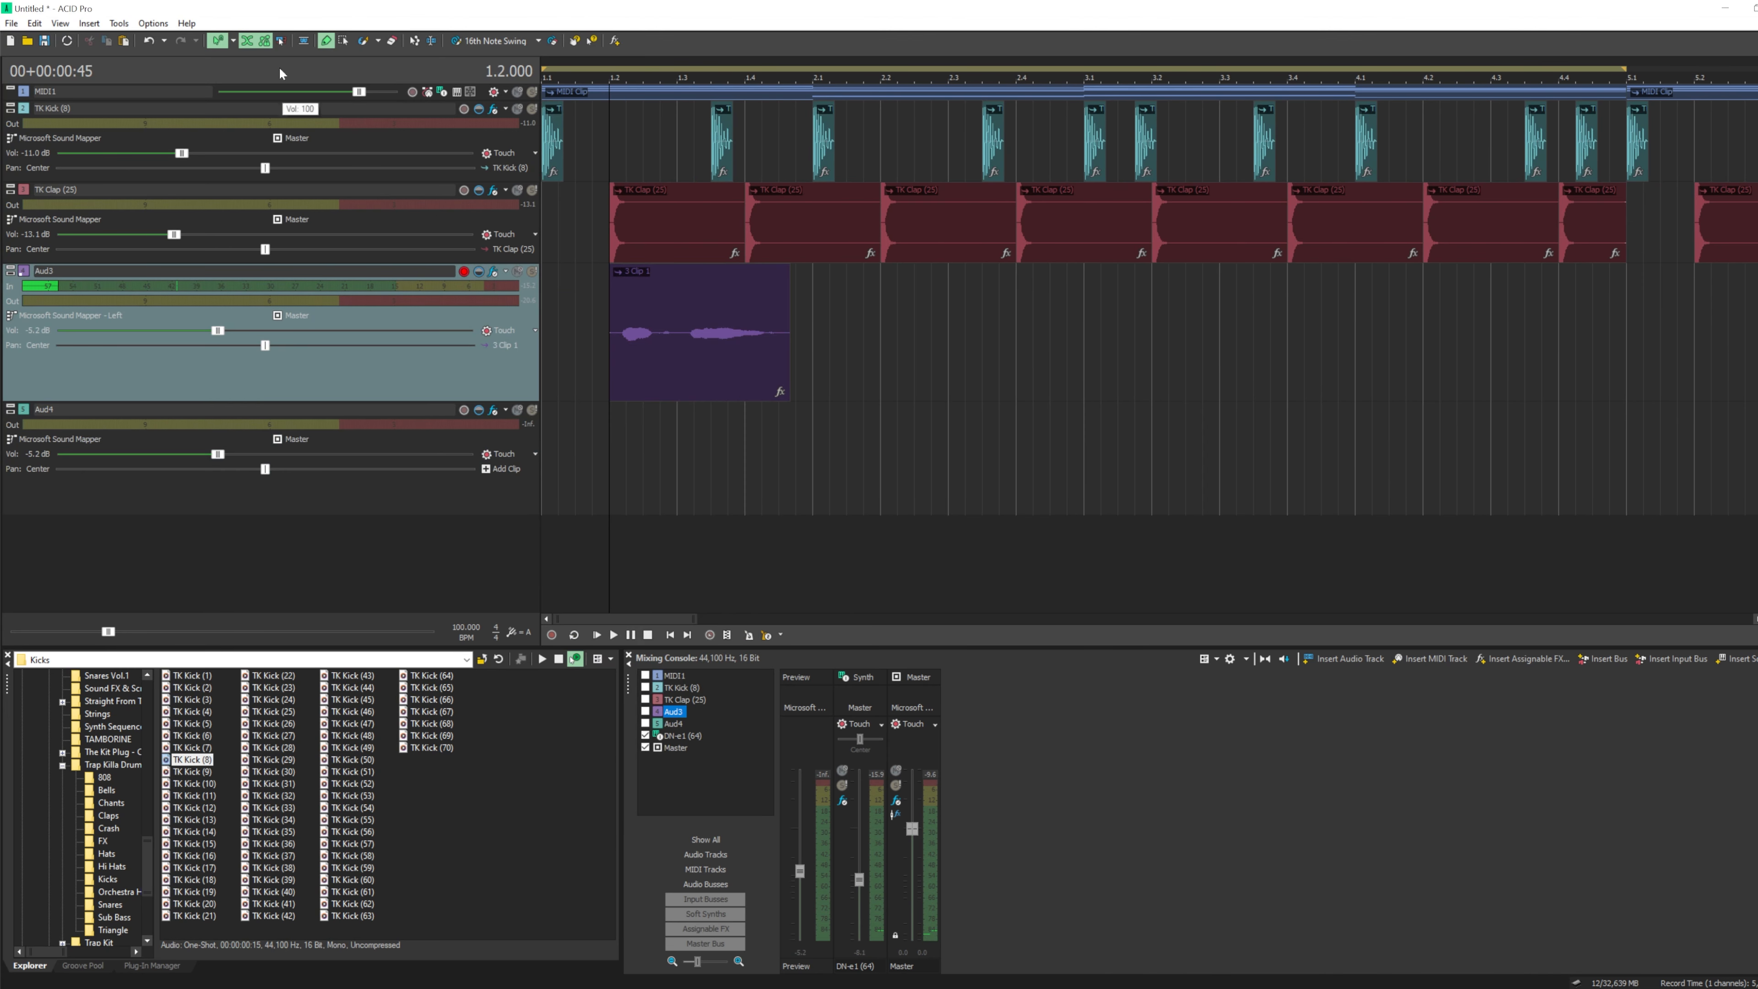
- Move the vocal clip from Aud3 to Aud4 with snapping off, starting slightly before beat 1.2, and play it
{"action": "left_click_drag", "start_coordinate": [741, 275], "coordinate": [730, 414]}
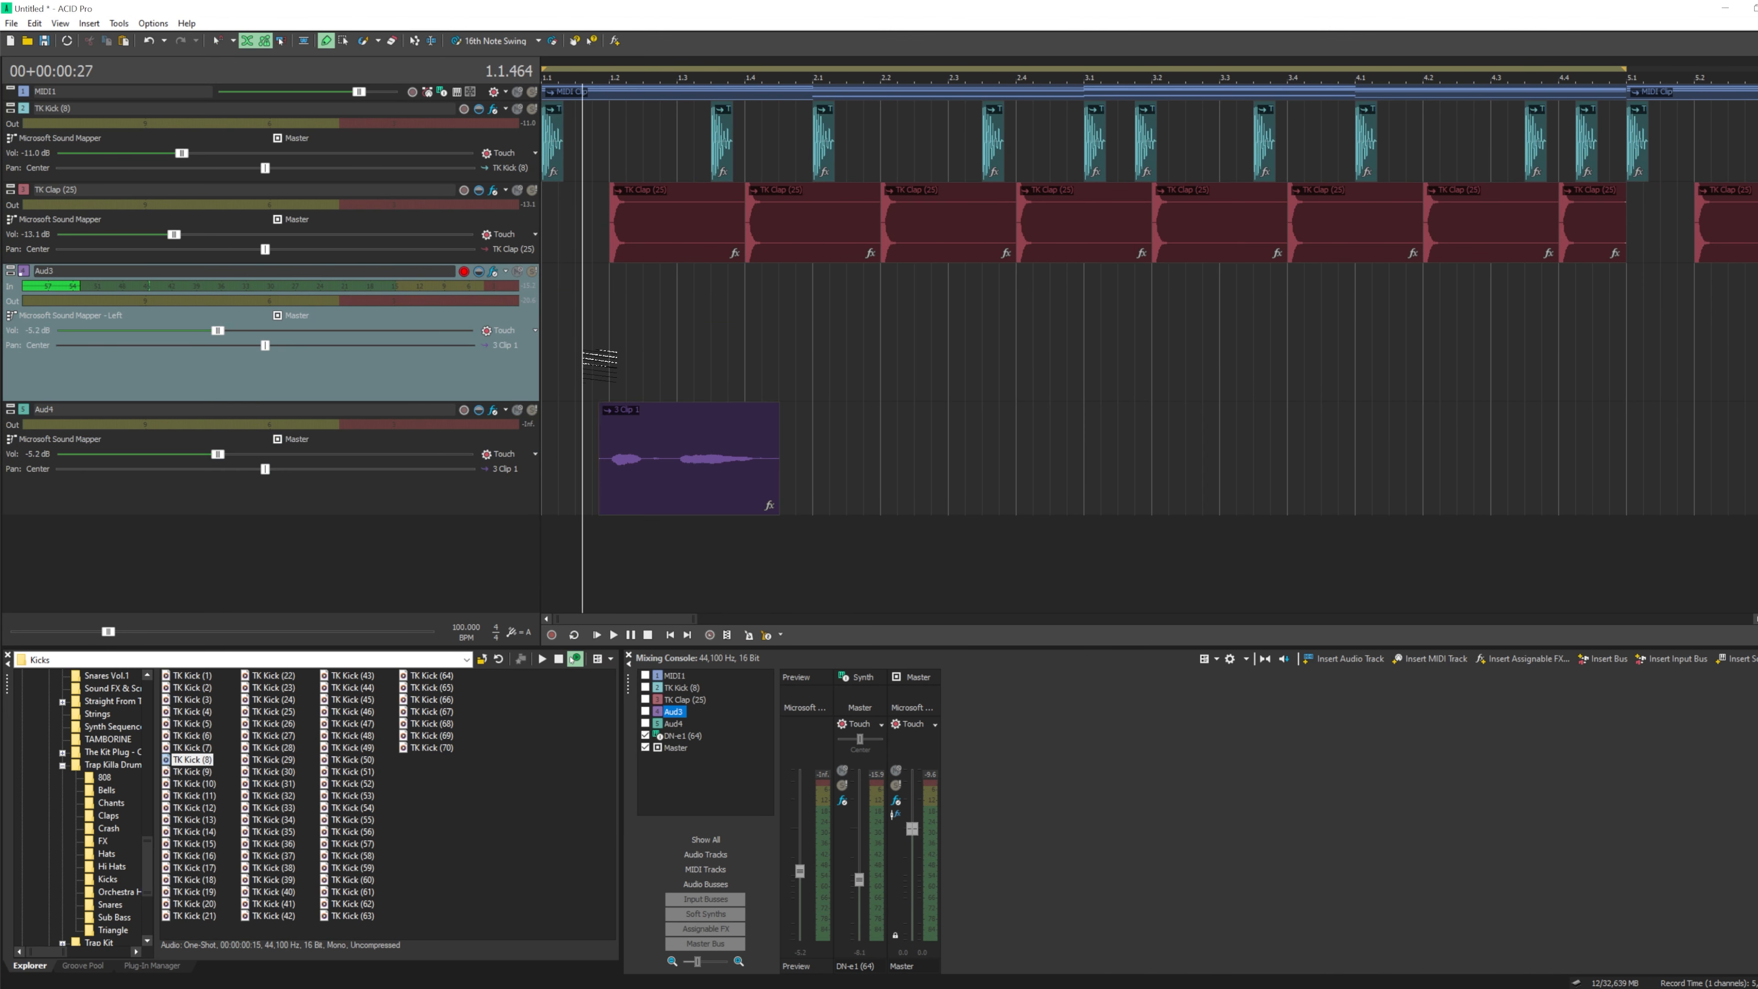
{"action": "key", "text": "space"}
- Balance the vocal against the beat by setting the Aud4 track's volume to -18.2 dB, replaying from the start
{"action": "left_click_drag", "start_coordinate": [217, 454], "coordinate": [147, 457]}
{"action": "left_click", "coordinate": [598, 635]}
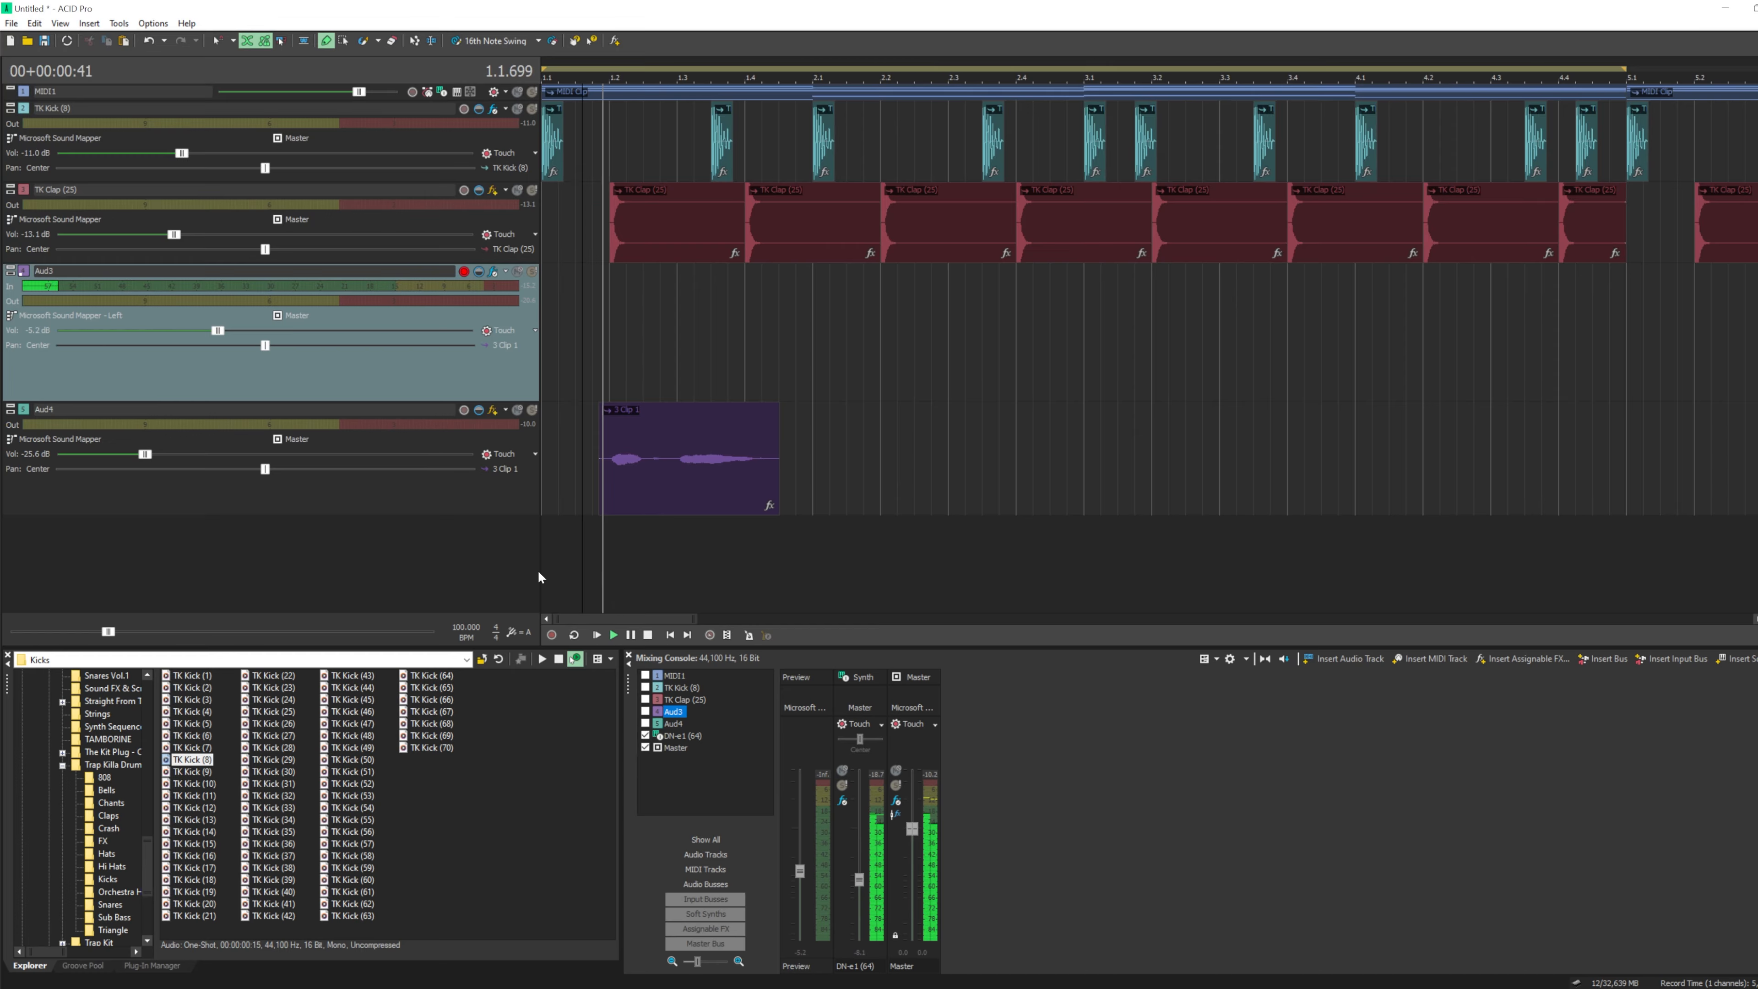
{"action": "key", "text": "space"}
{"action": "left_click_drag", "start_coordinate": [142, 456], "coordinate": [143, 457]}
{"action": "left_click", "coordinate": [597, 635]}
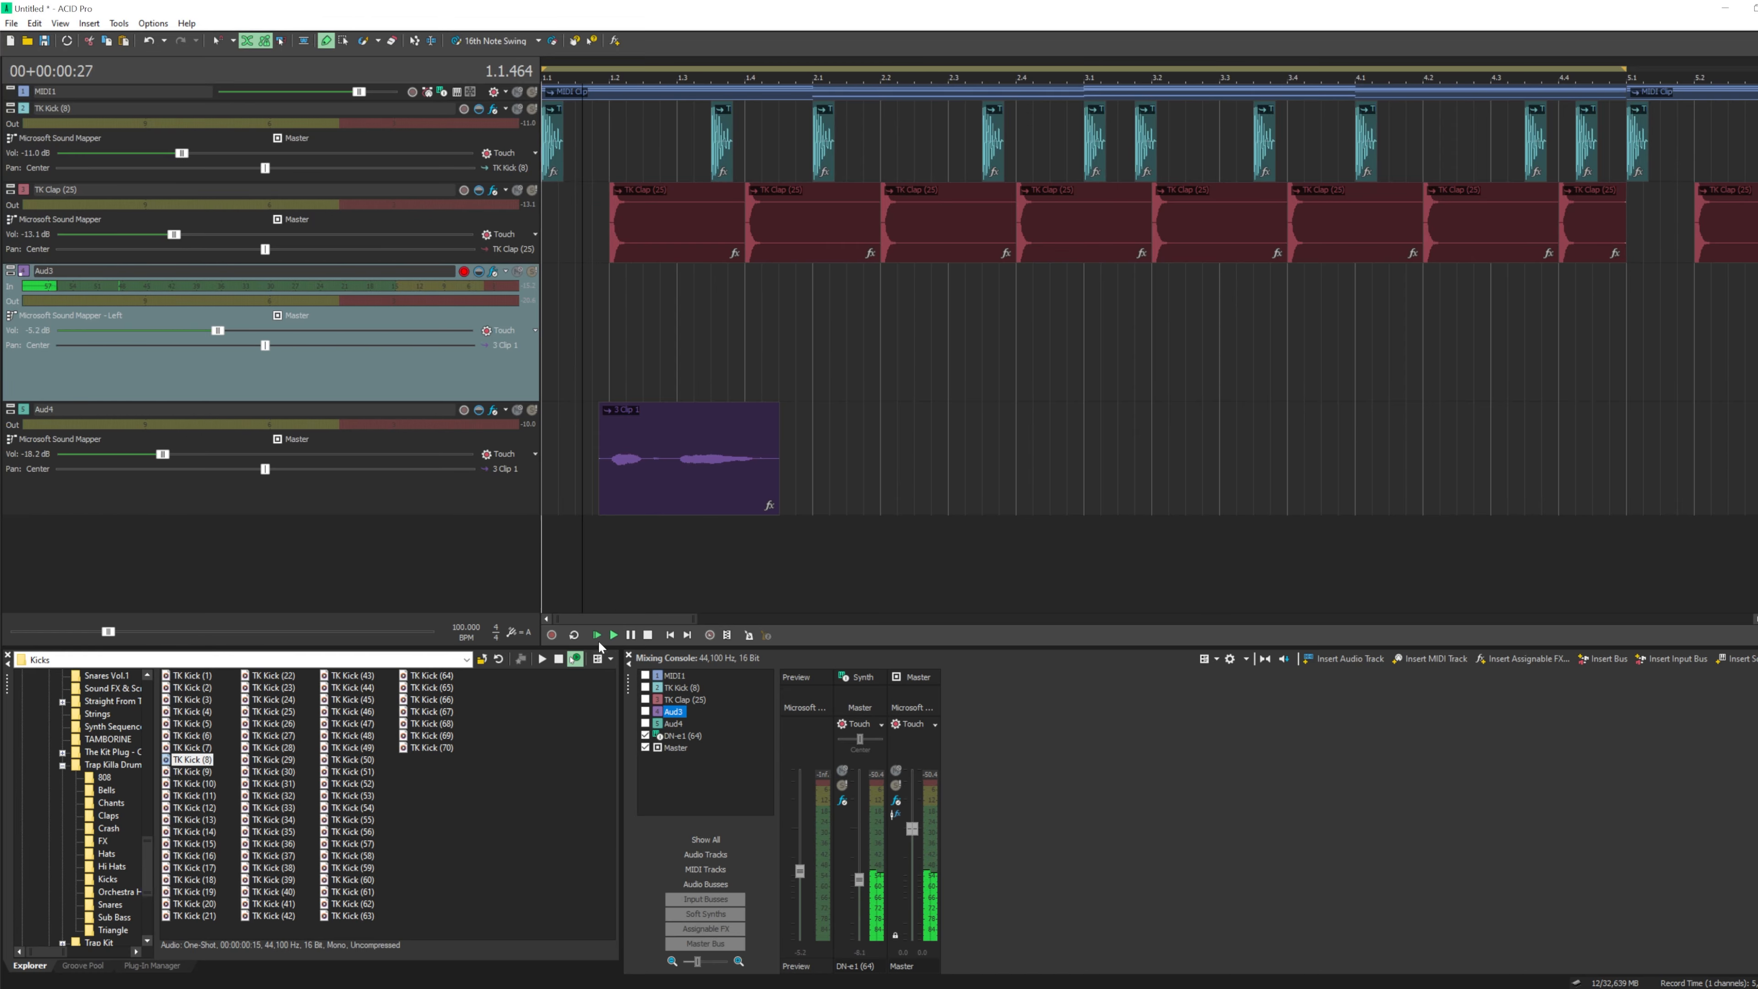
- Stop playback and delete the vocal clip from the Aud4 track
{"action": "key", "text": "space"}
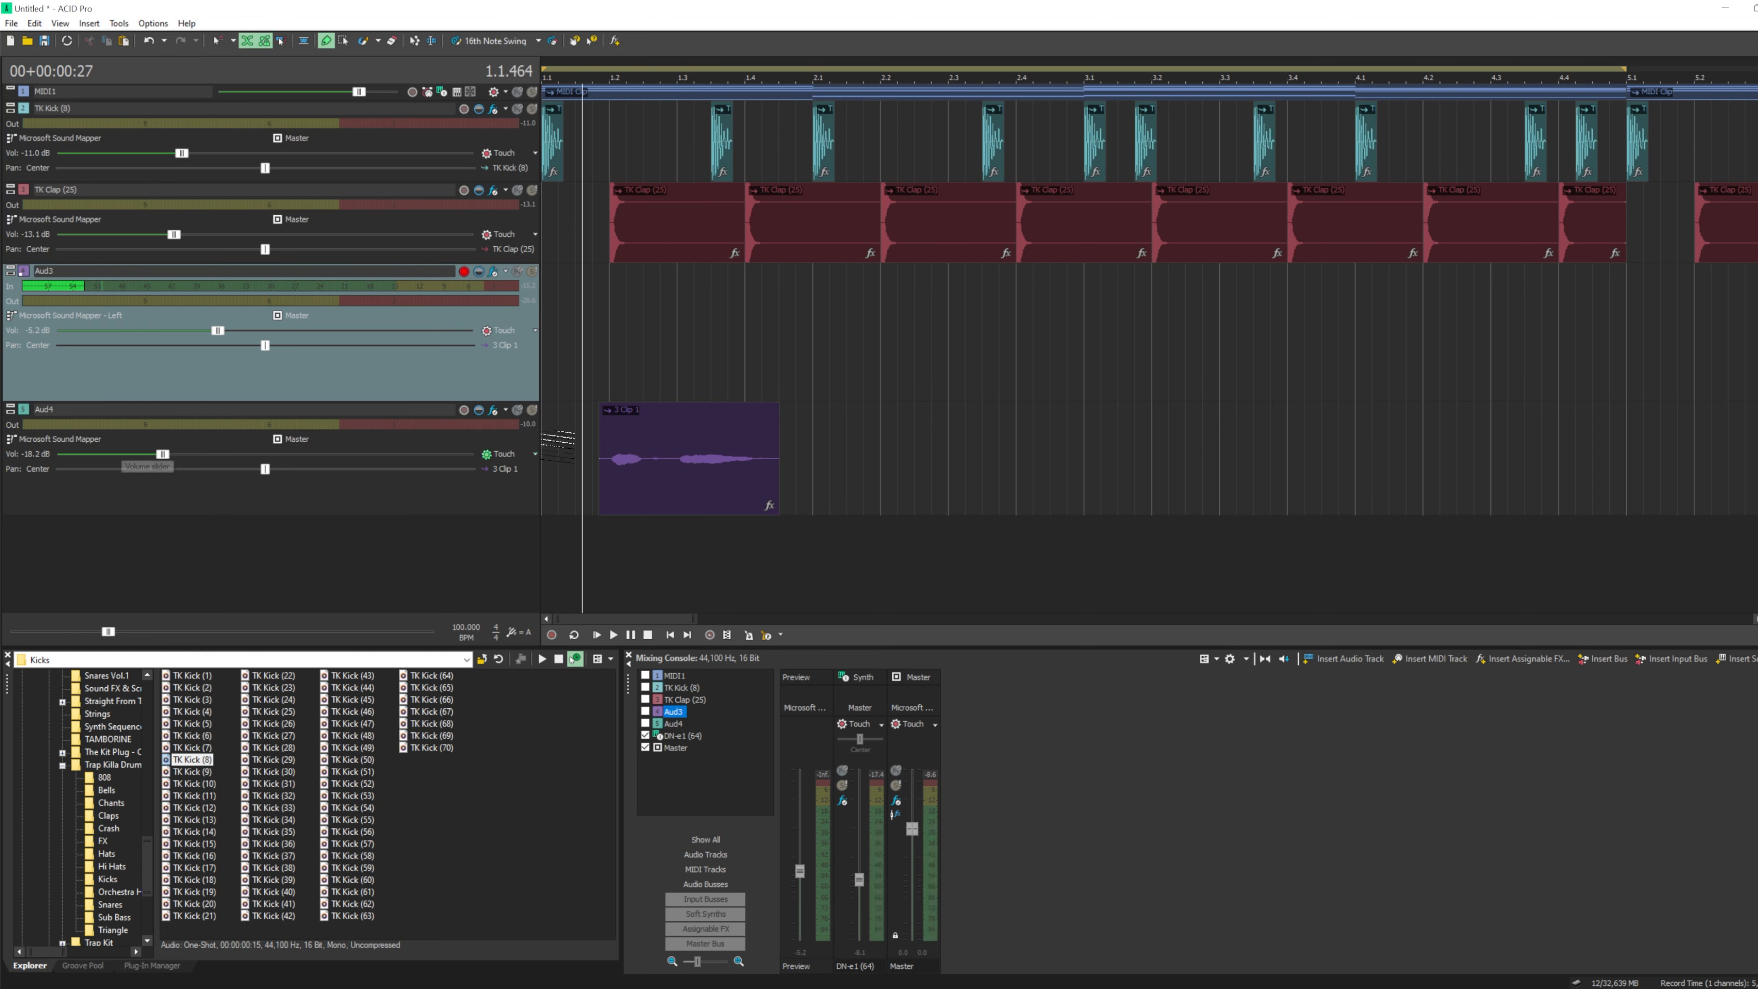
{"action": "right_click", "coordinate": [628, 447]}
{"action": "left_click", "coordinate": [728, 747]}
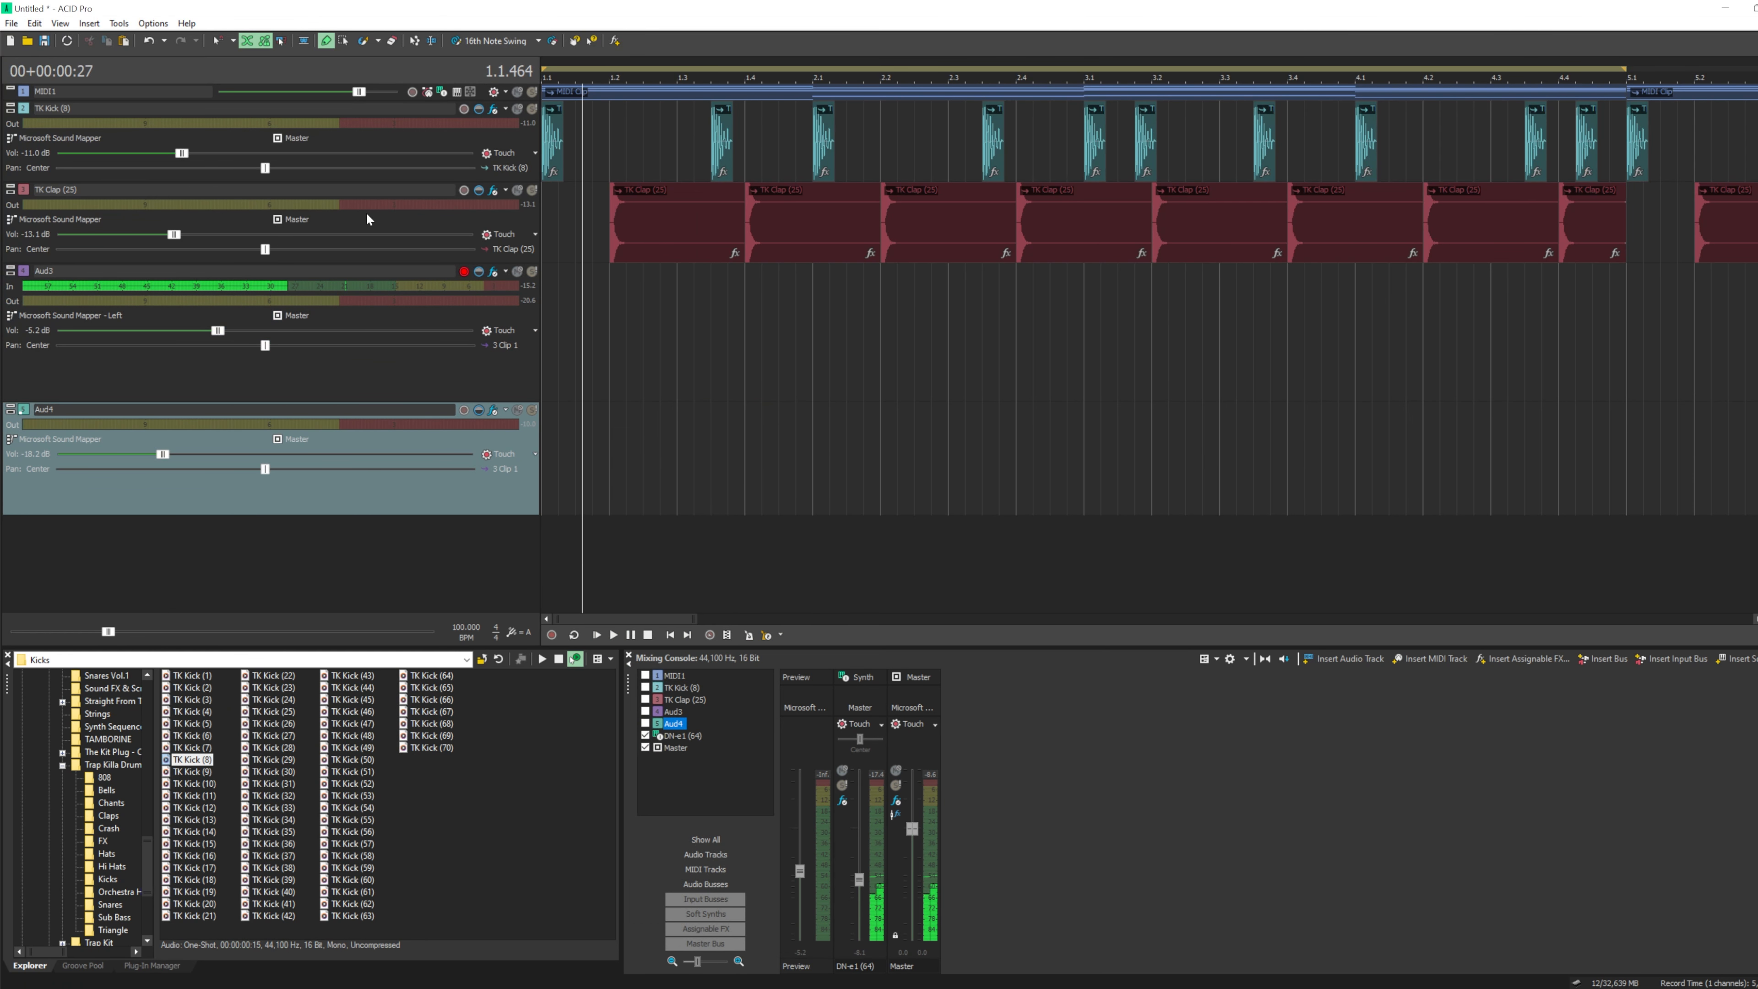
{"action": "left_click", "coordinate": [609, 555]}
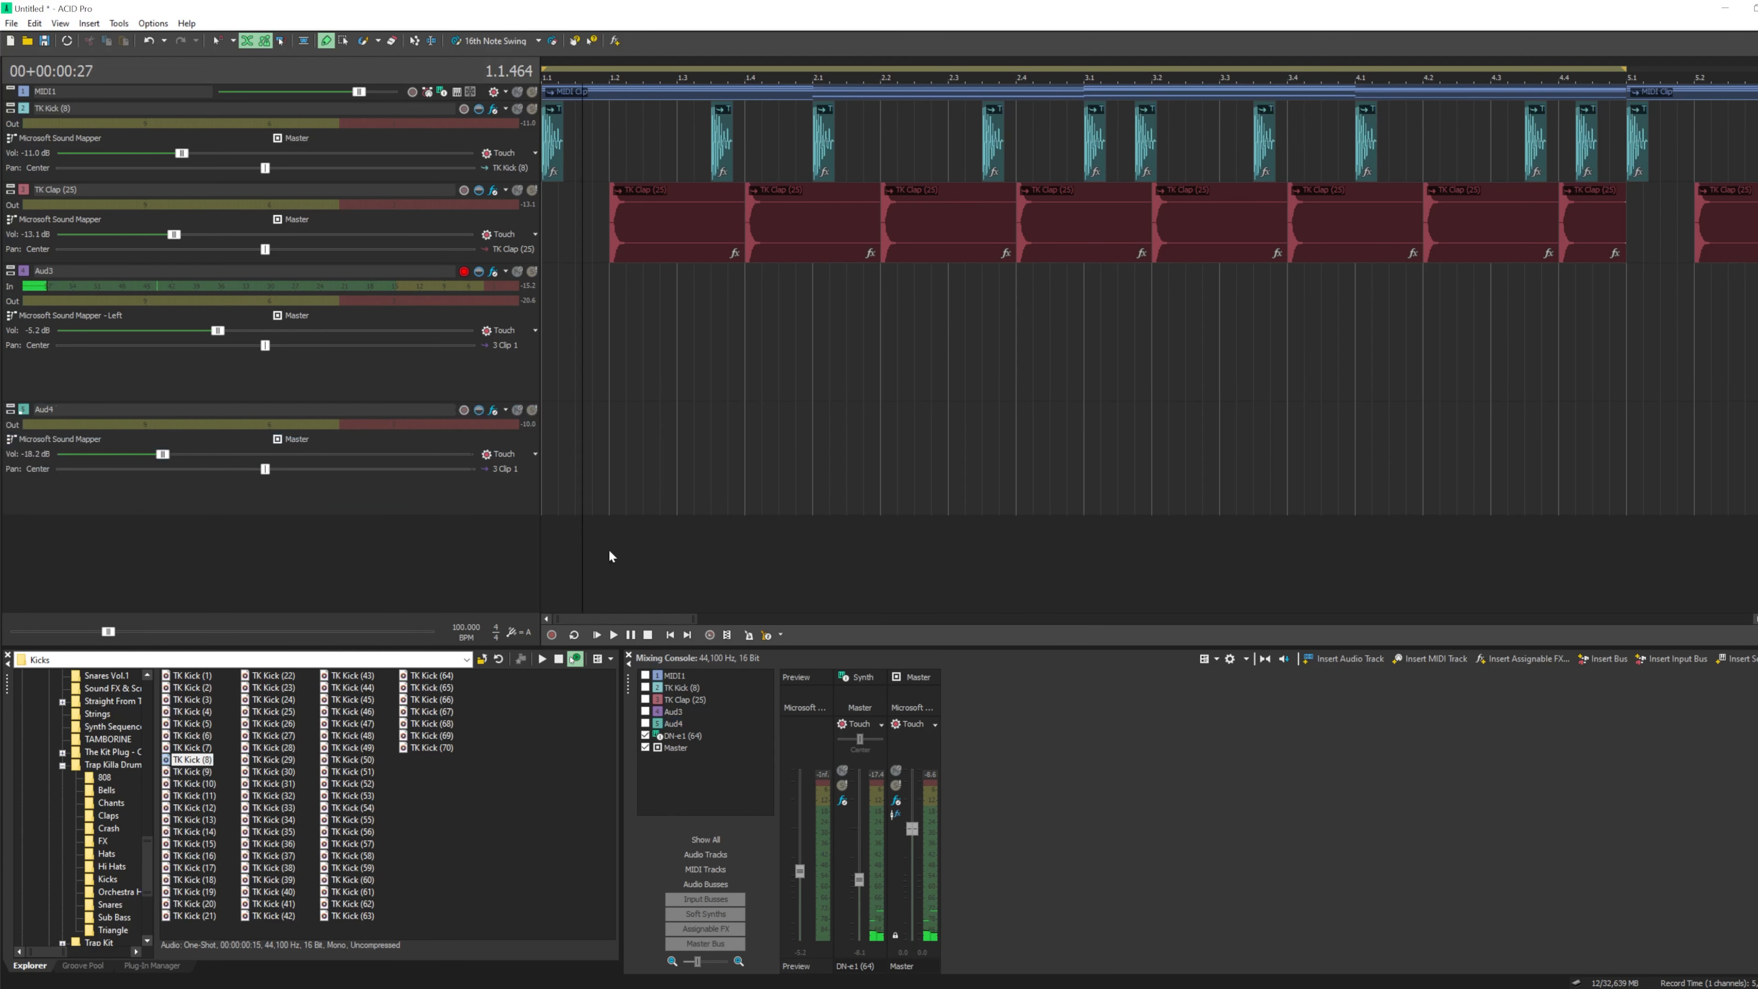
- Turn snapping on and place the playback cursor at the project start on the Aud3 track
{"action": "left_click_drag", "start_coordinate": [694, 619], "coordinate": [785, 631]}
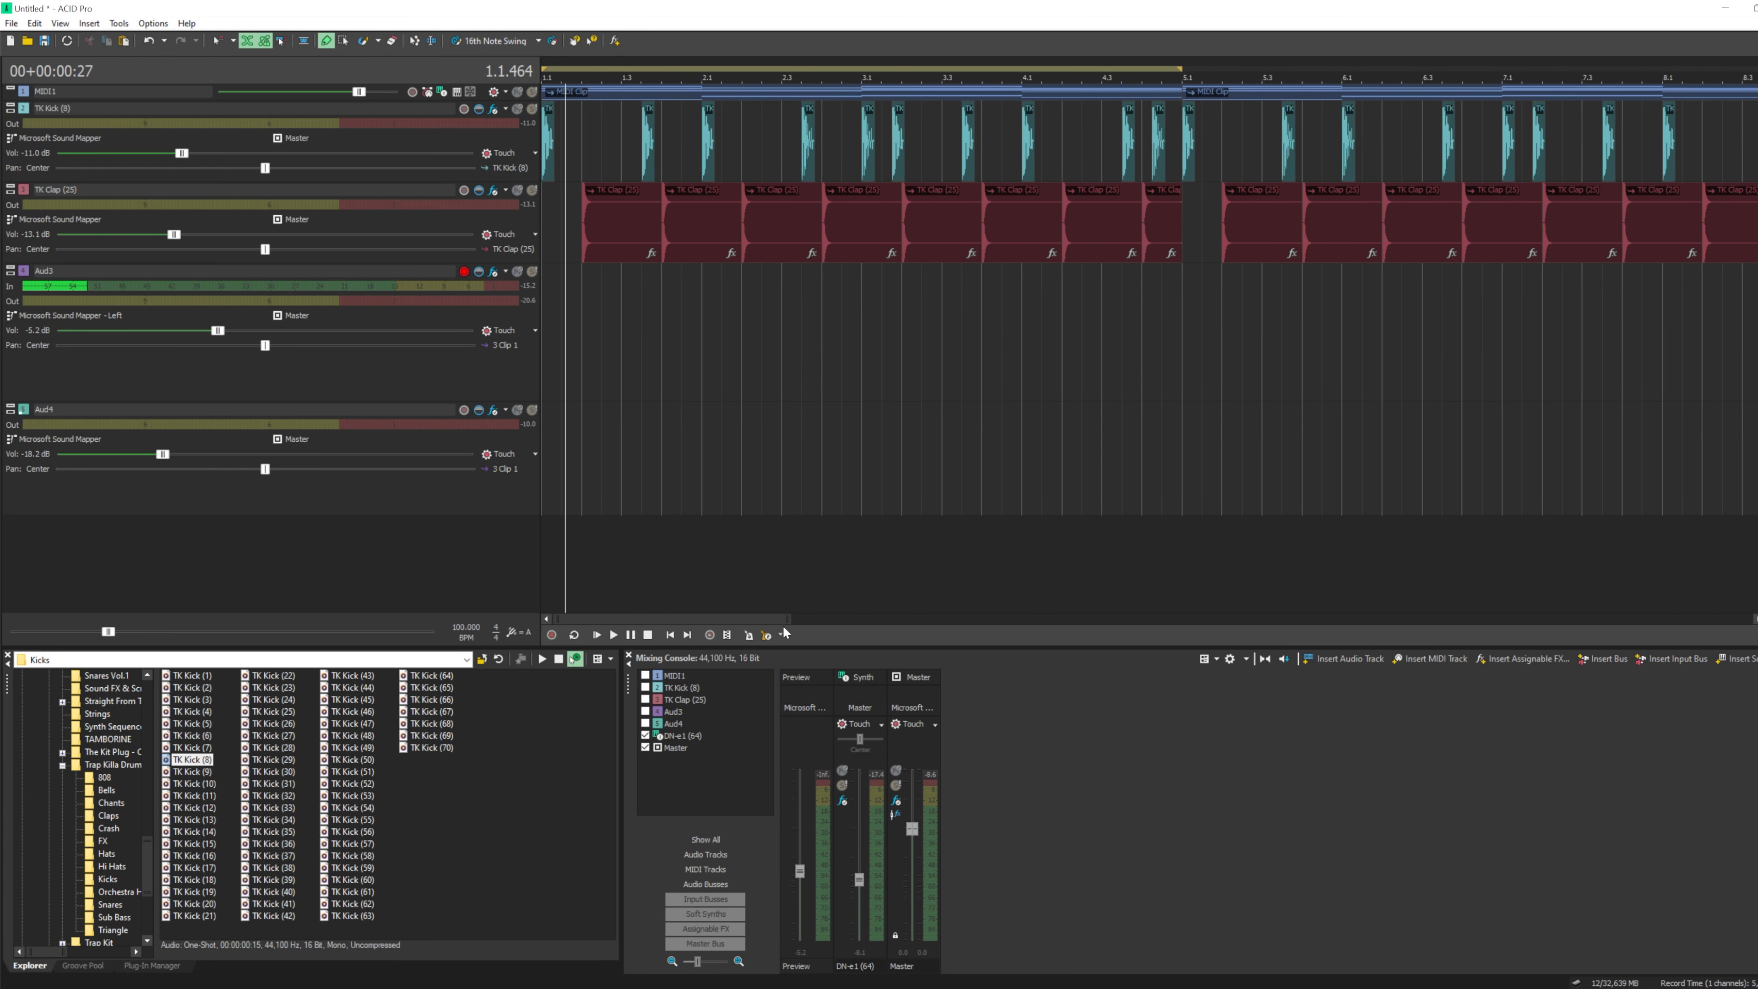
{"action": "left_click", "coordinate": [216, 40]}
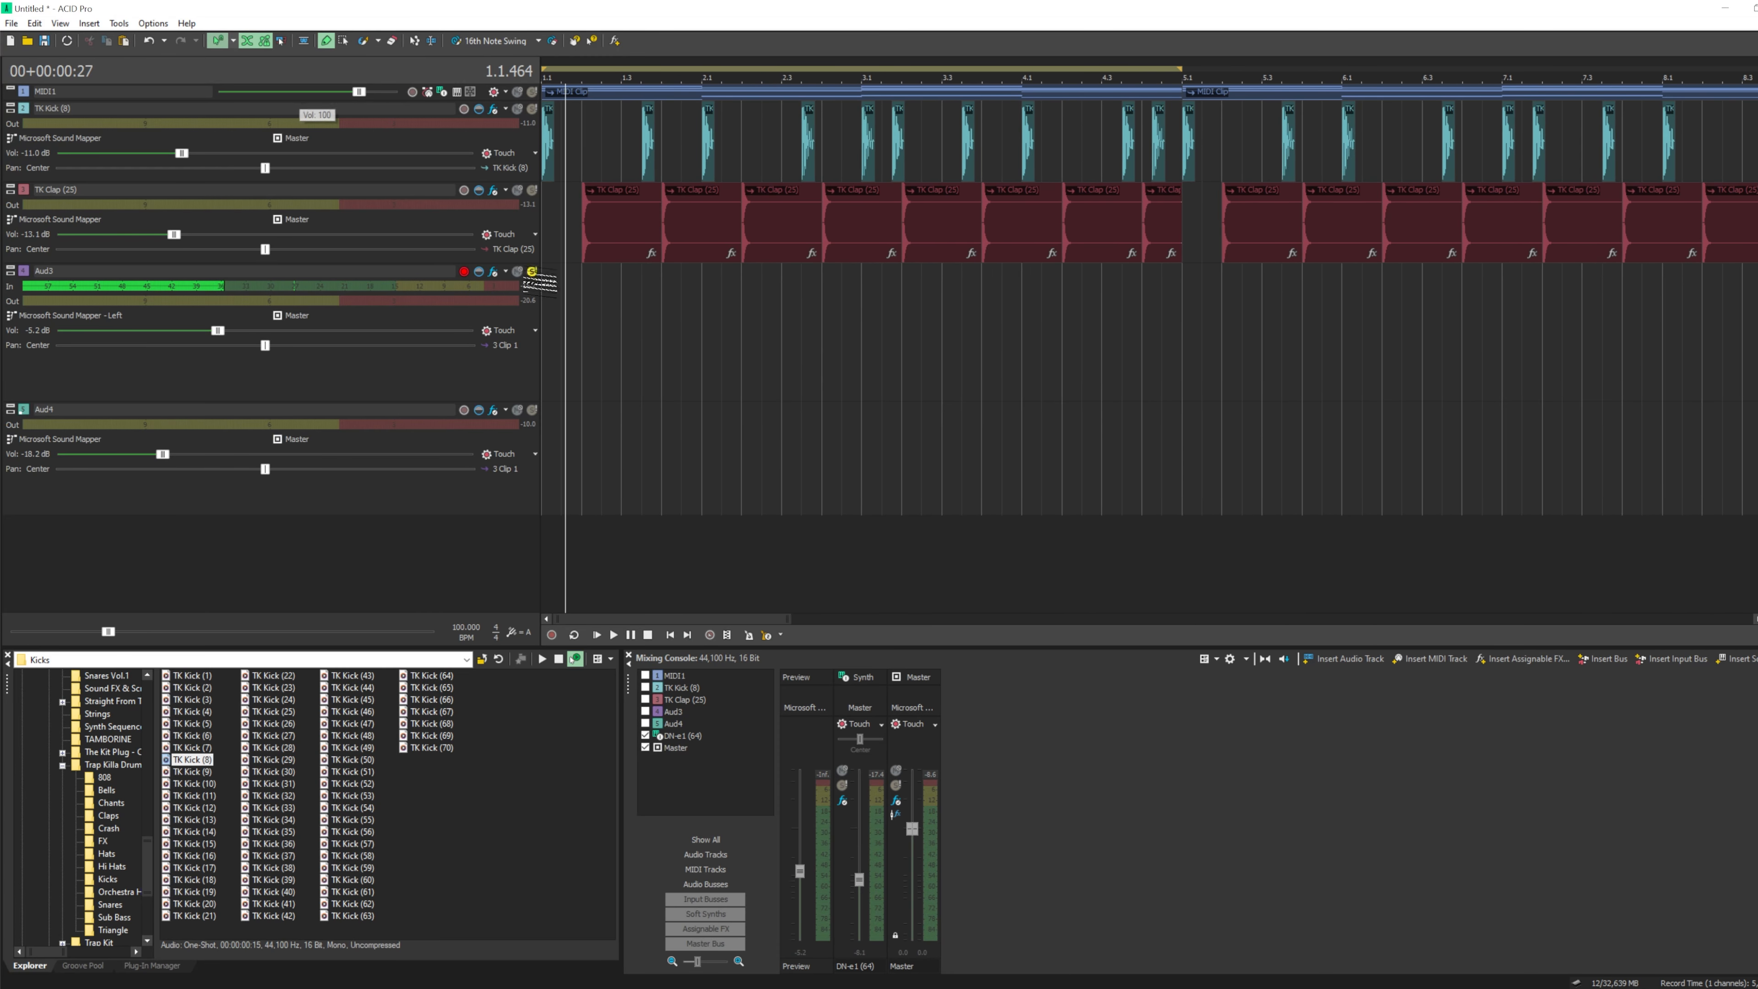
{"action": "left_click", "coordinate": [564, 295]}
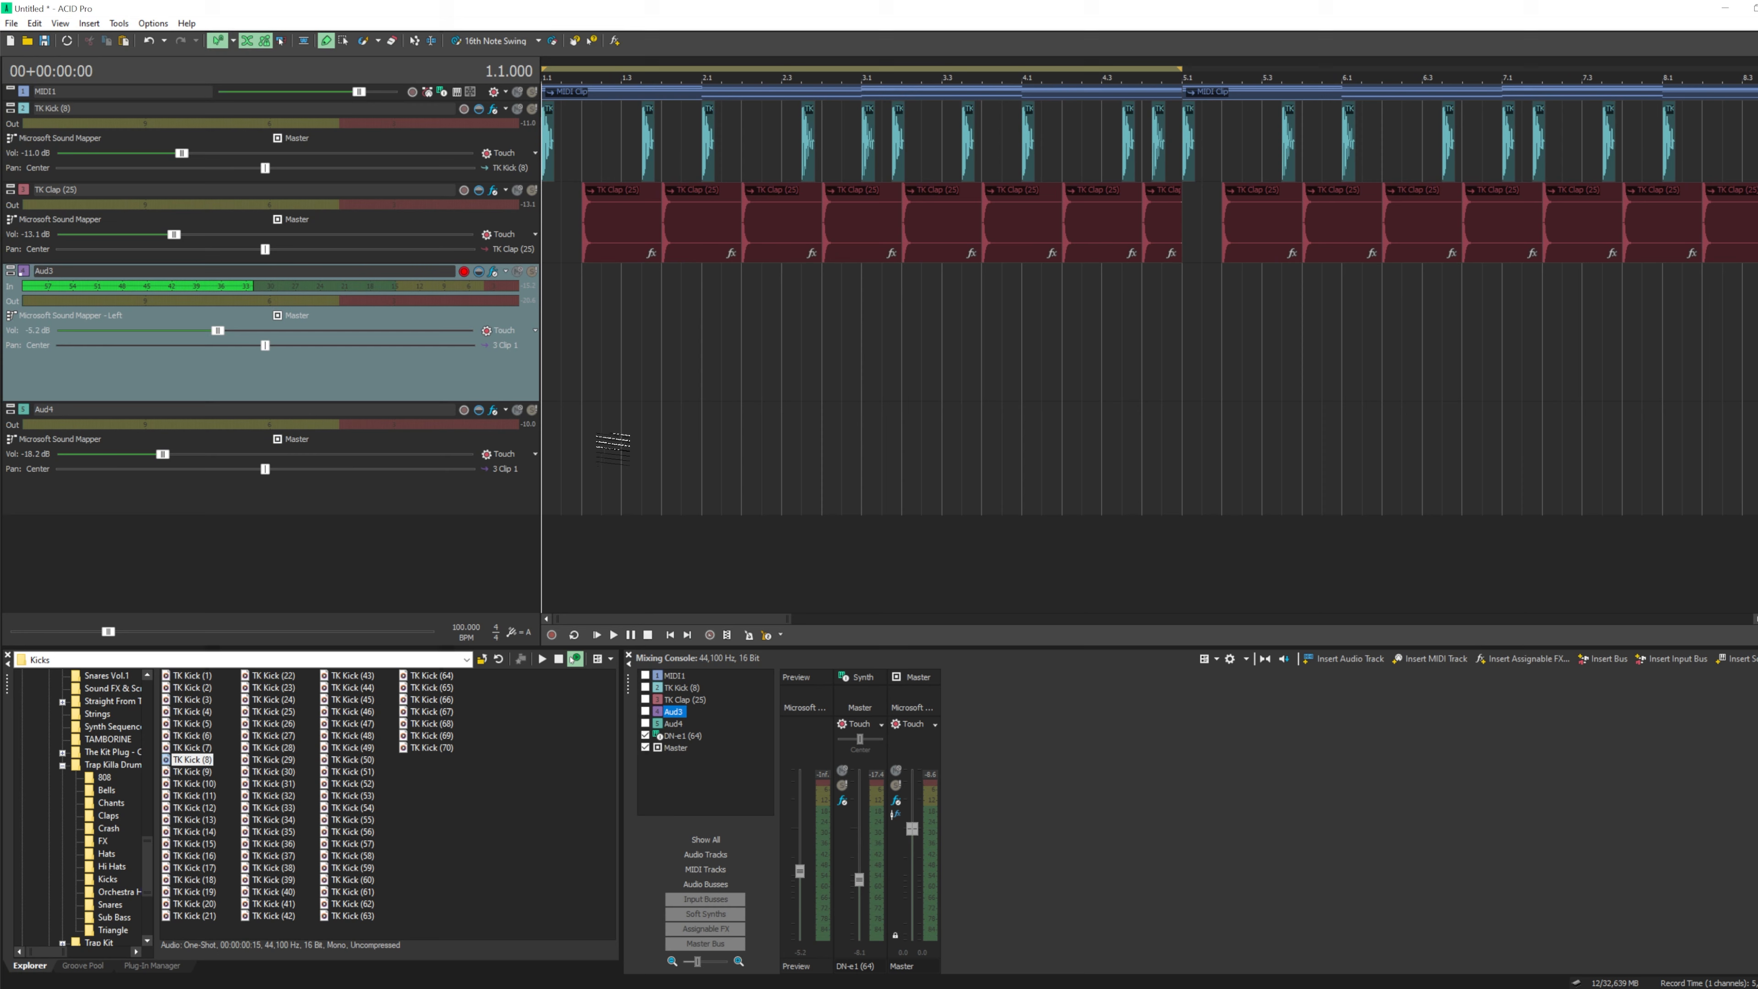
{"action": "left_click", "coordinate": [719, 763]}
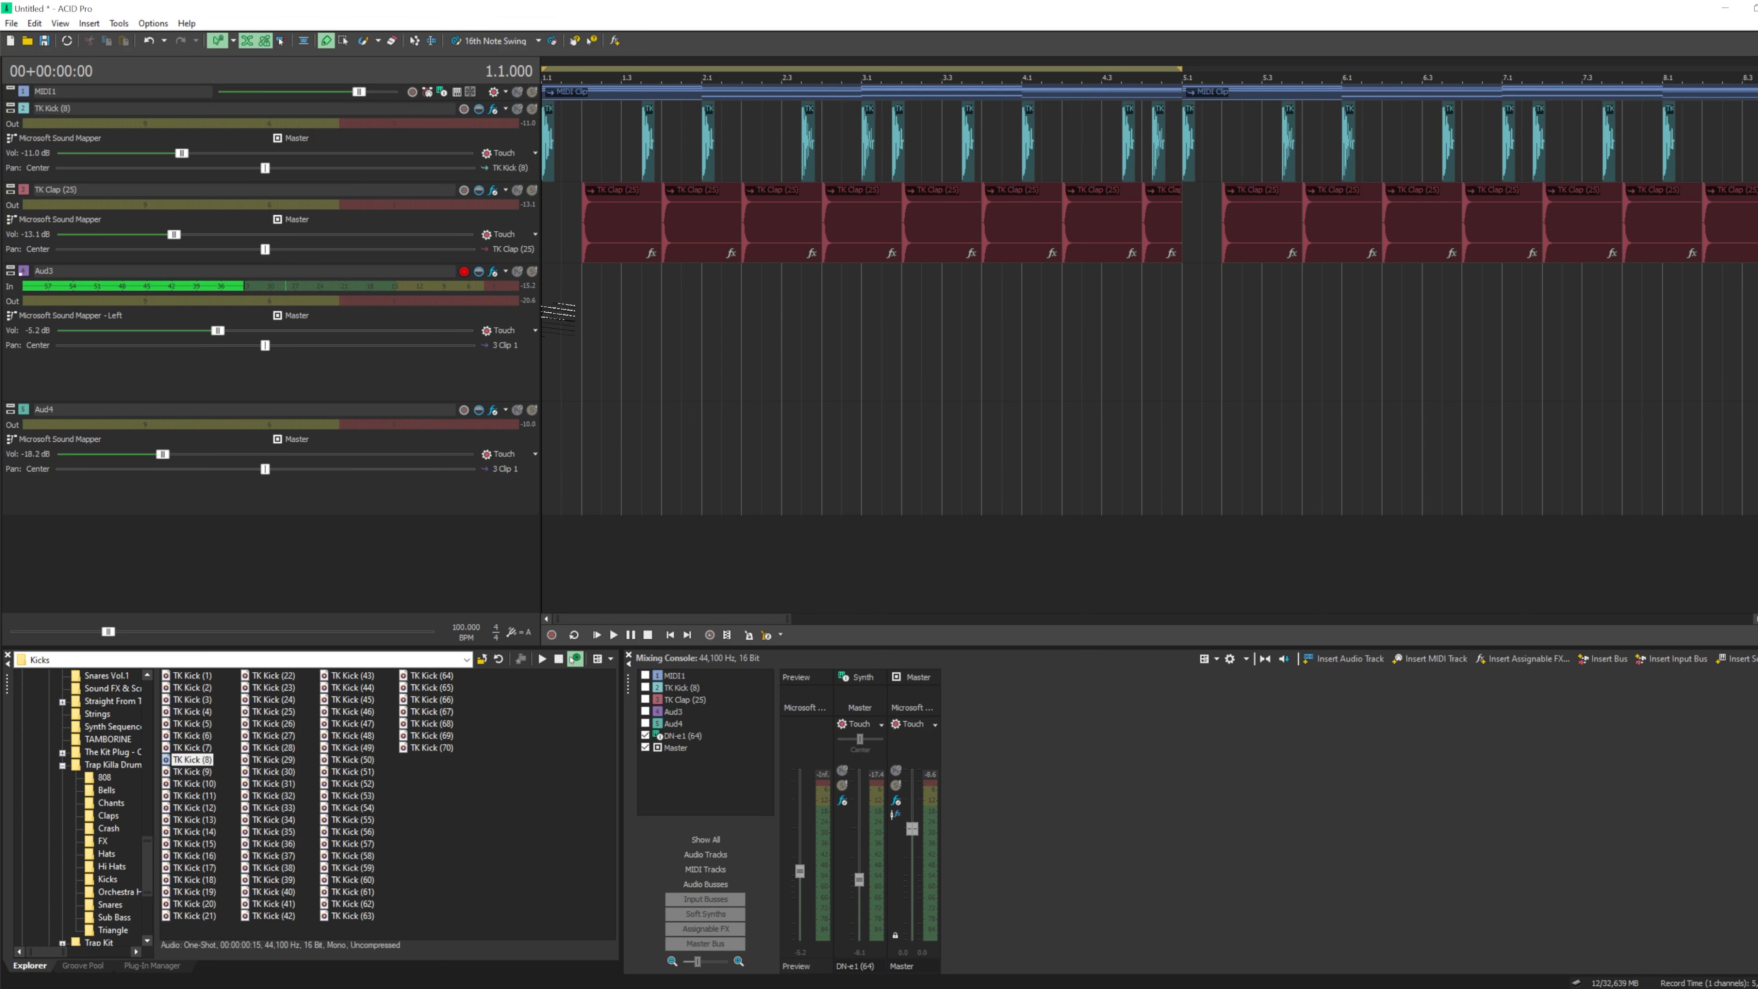
- Try two vocal takes on Aud3 from the project start and delete each recorded file
{"action": "key", "text": "ctrl+r"}
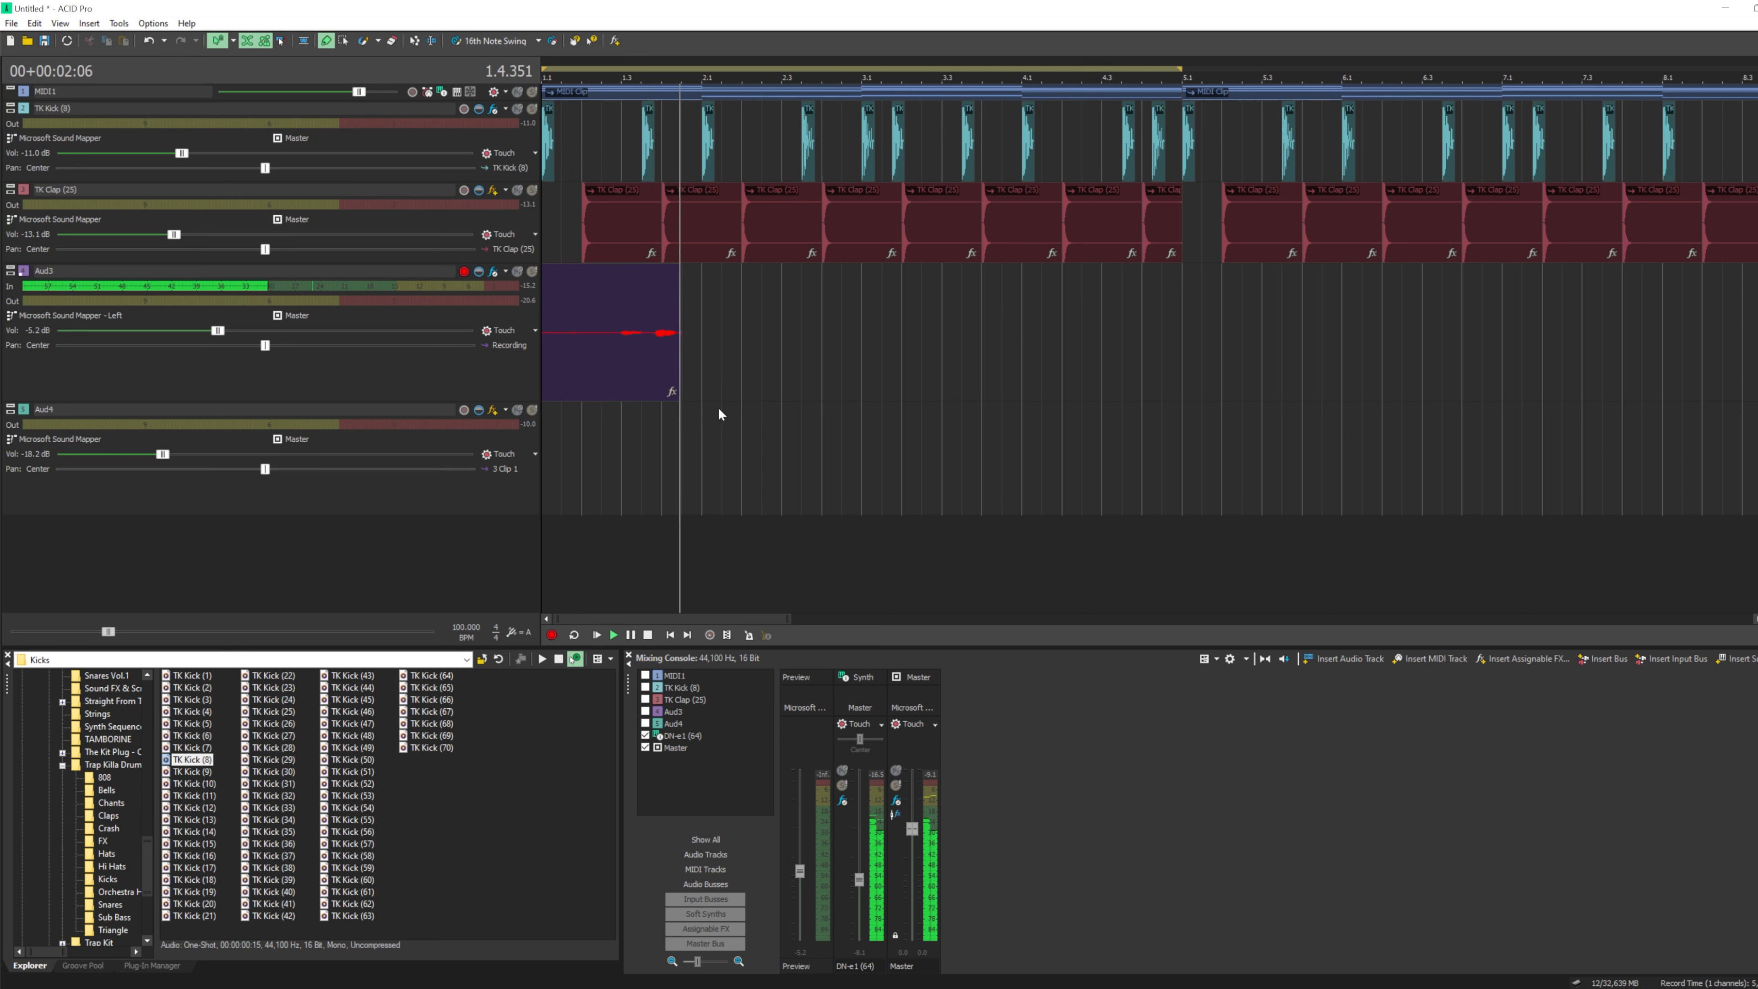
{"action": "left_click", "coordinate": [860, 420]}
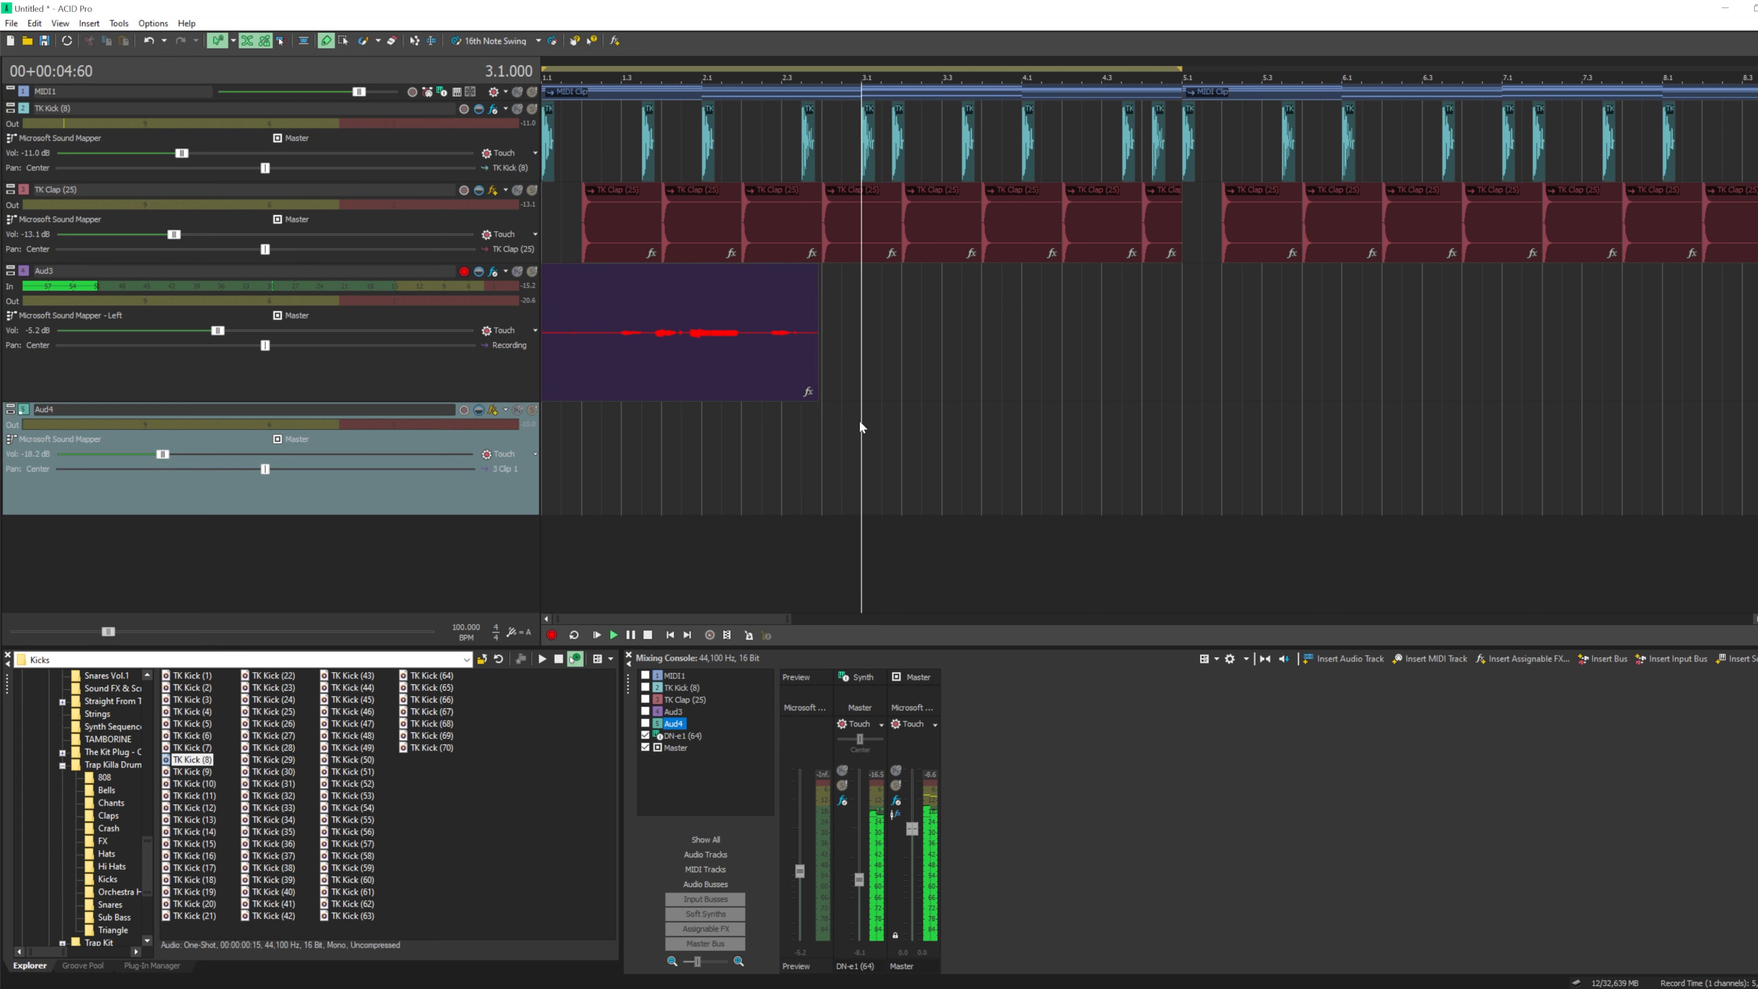
{"action": "left_click", "coordinate": [989, 414]}
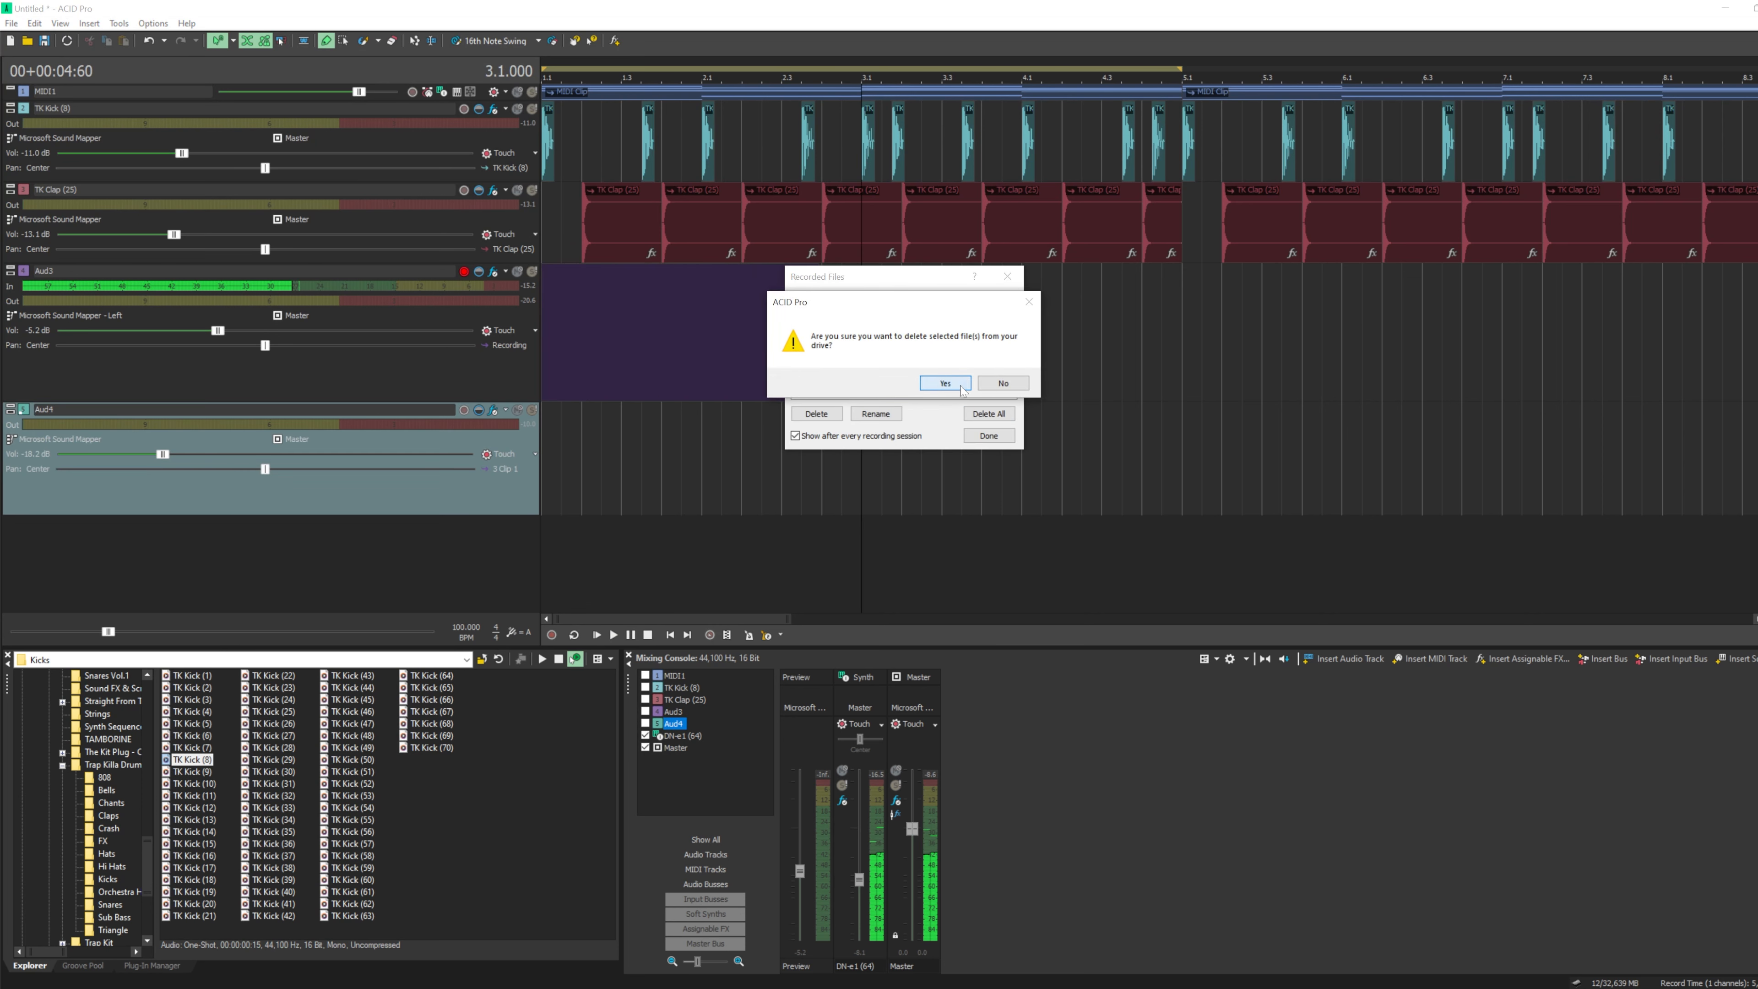
{"action": "left_click", "coordinate": [946, 383]}
{"action": "left_click", "coordinate": [669, 635]}
{"action": "key", "text": "ctrl+r"}
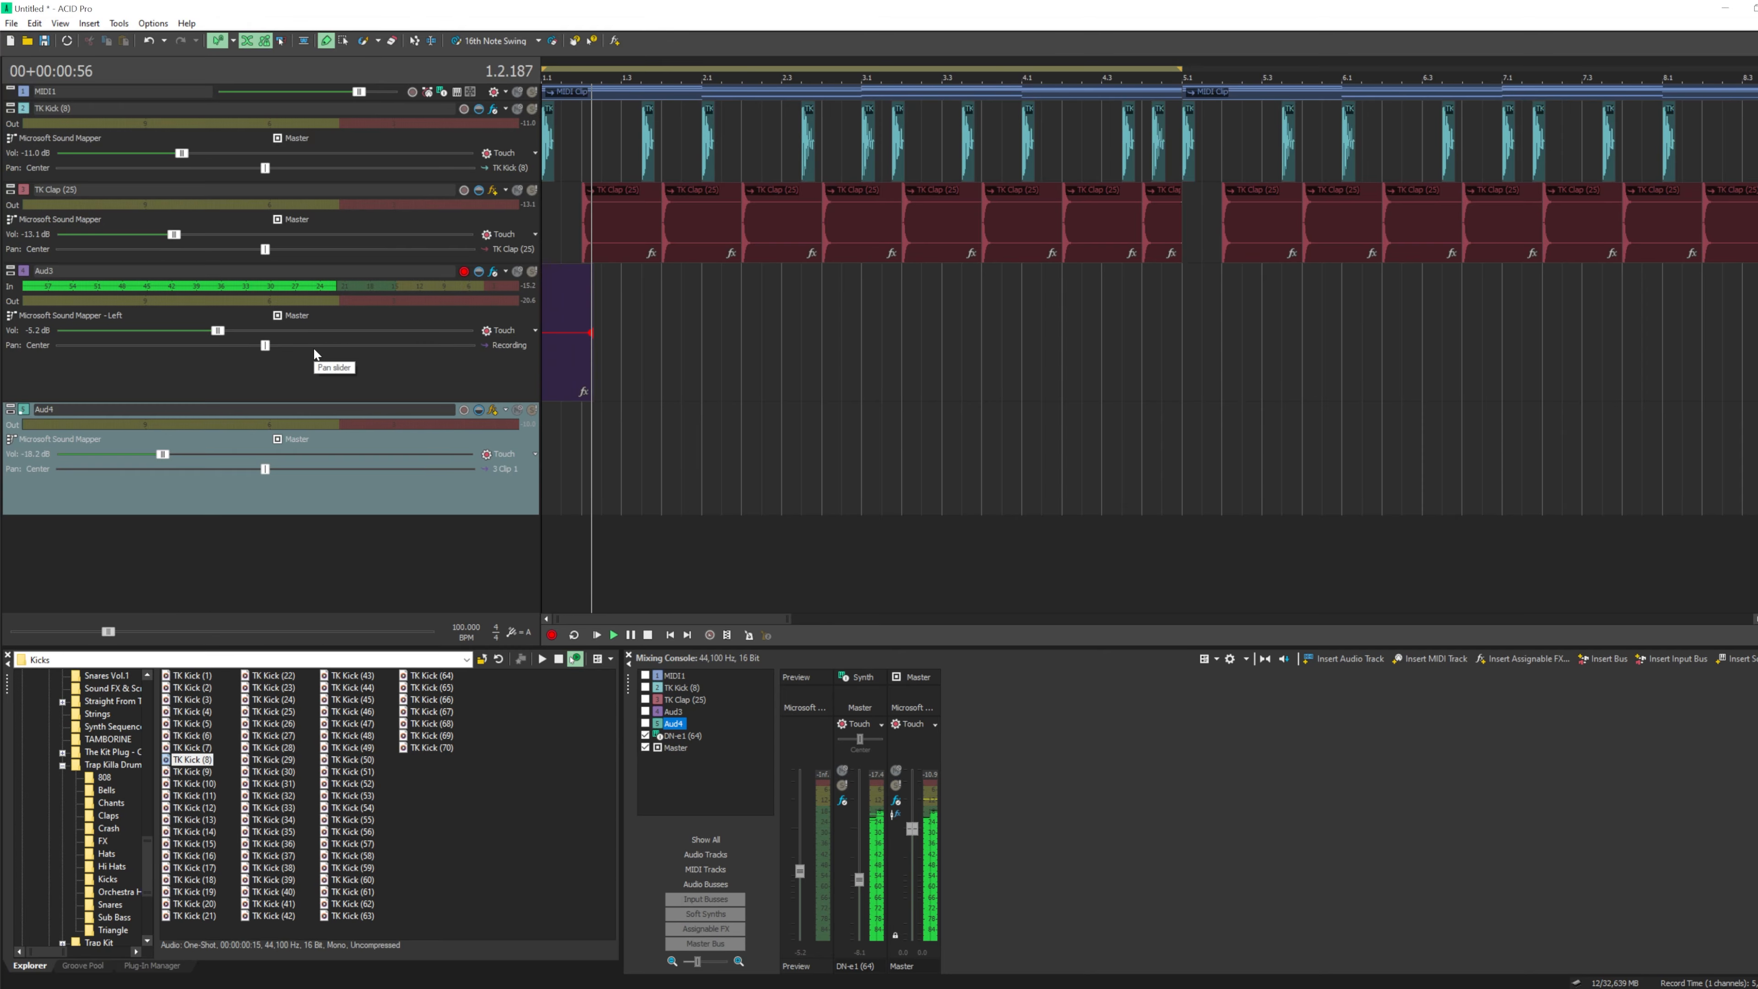
{"action": "key", "text": "space"}
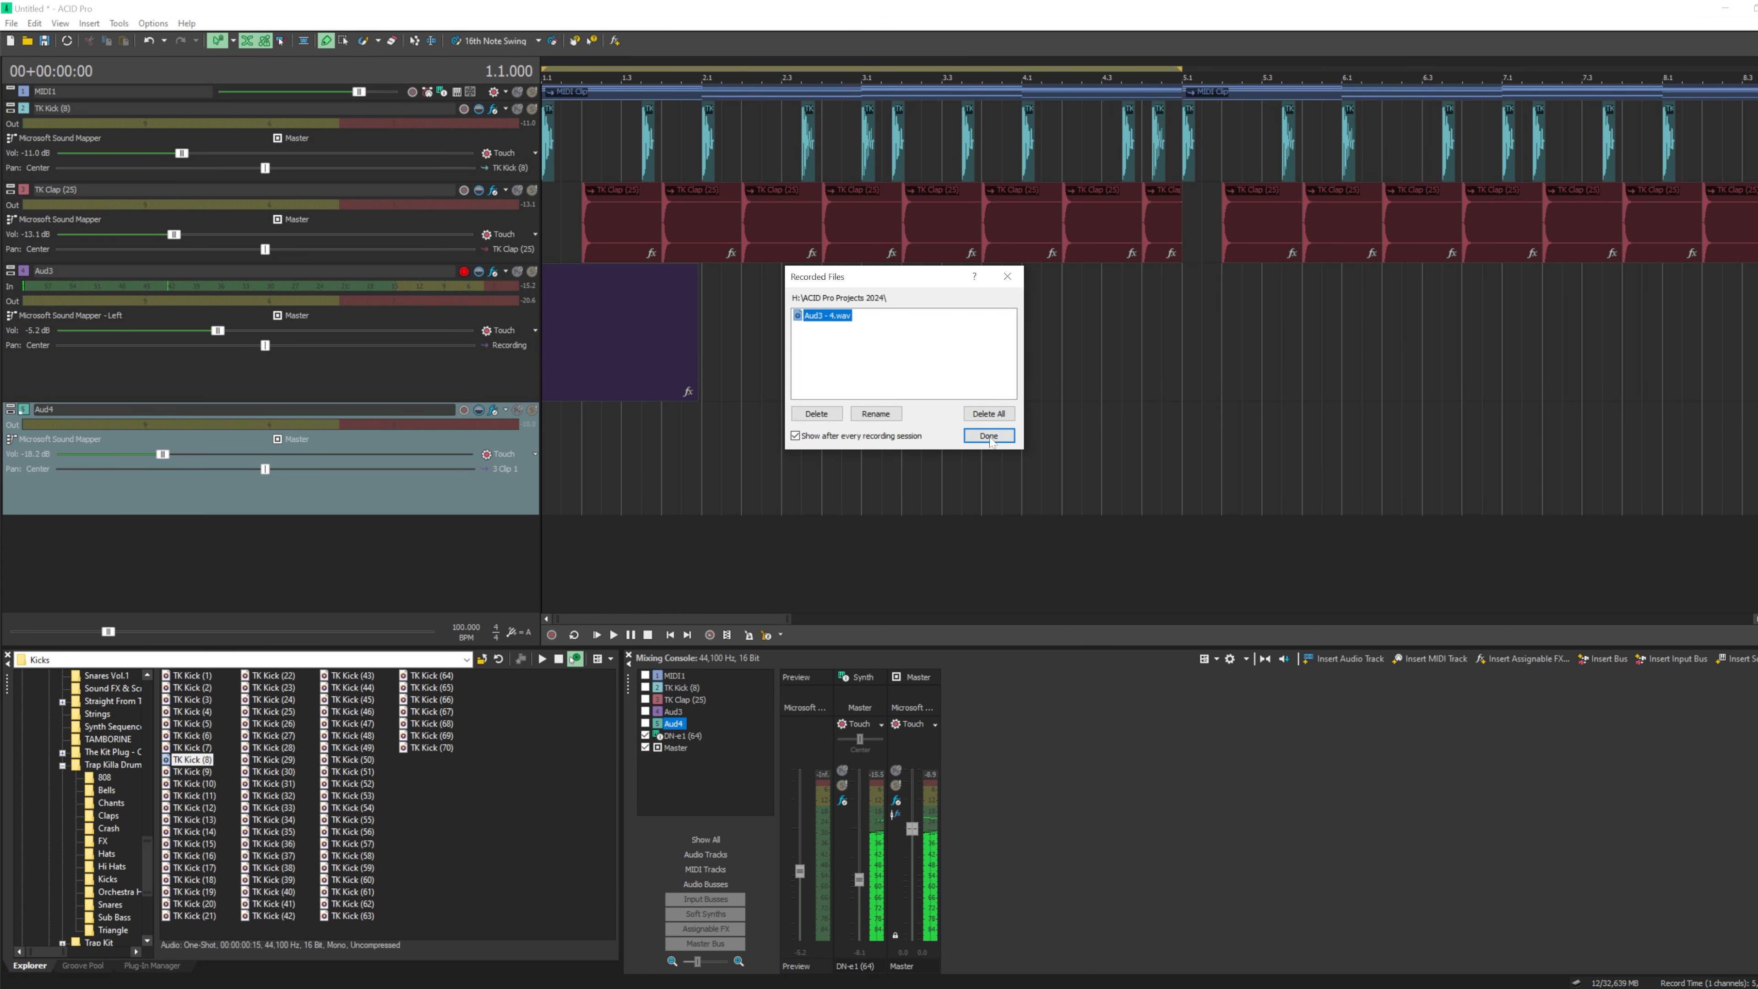
{"action": "left_click", "coordinate": [987, 413]}
{"action": "left_click", "coordinate": [943, 382]}
- Record the opening vocal line again on Aud3 from the project start and keep the take
{"action": "key", "text": "ctrl+r"}
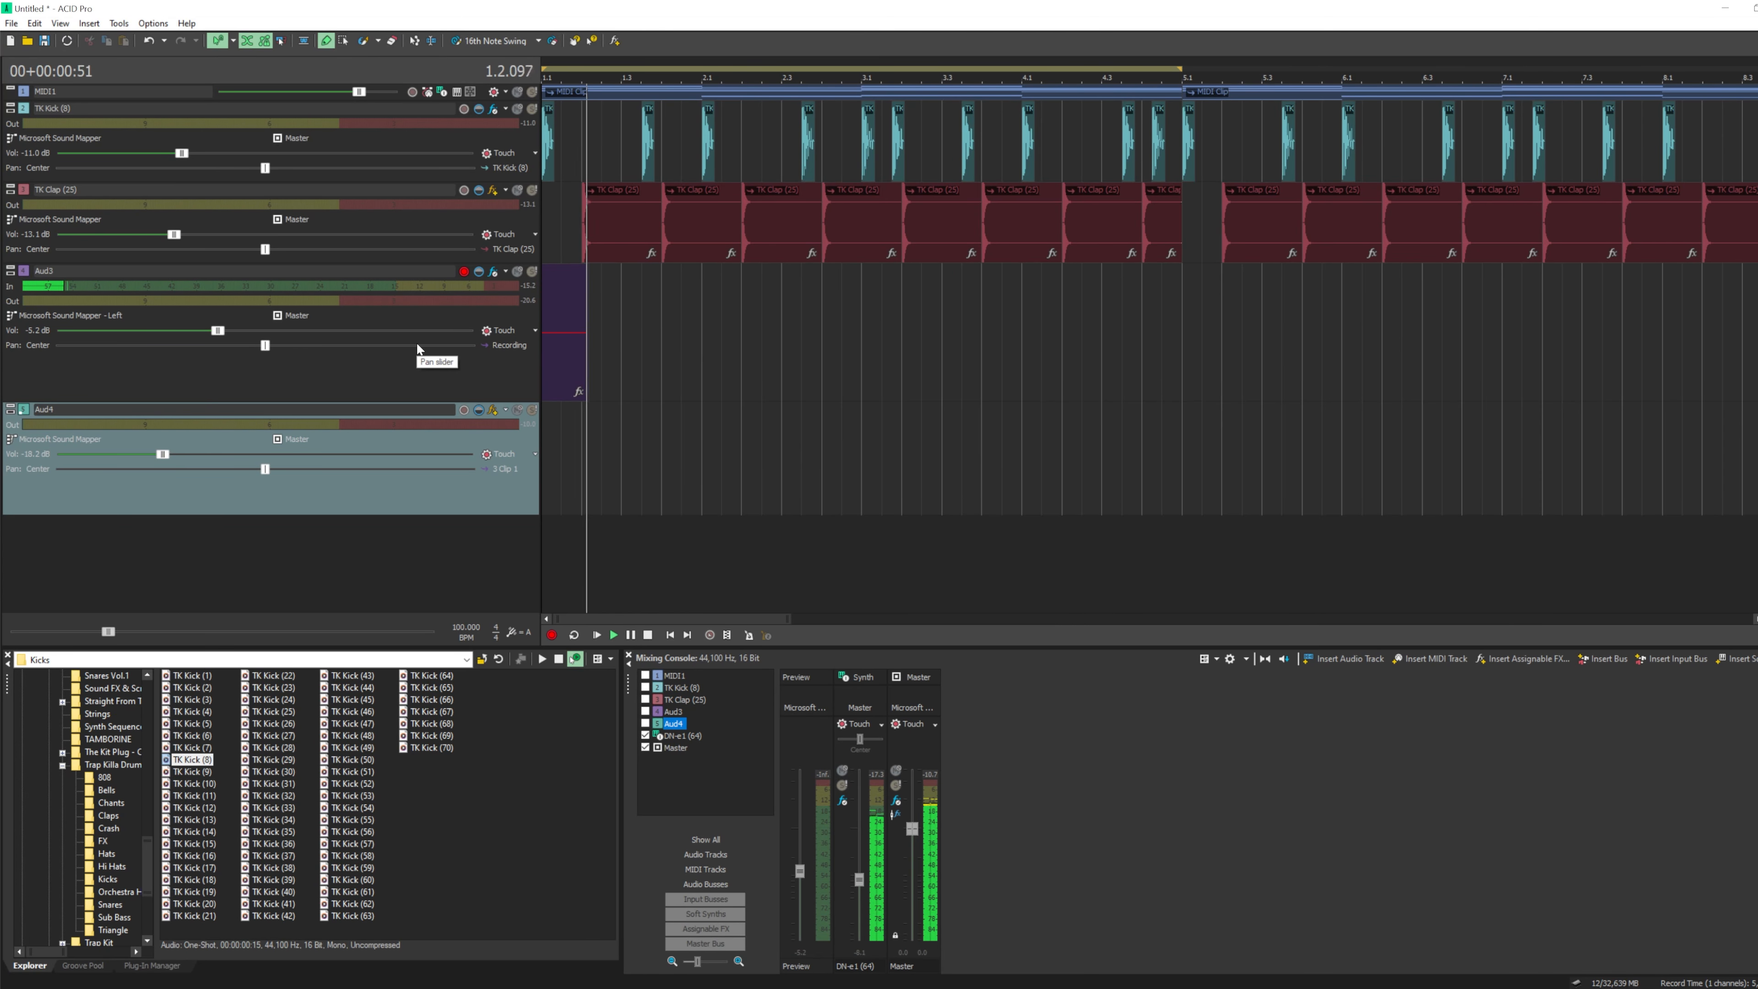
{"action": "key", "text": "space"}
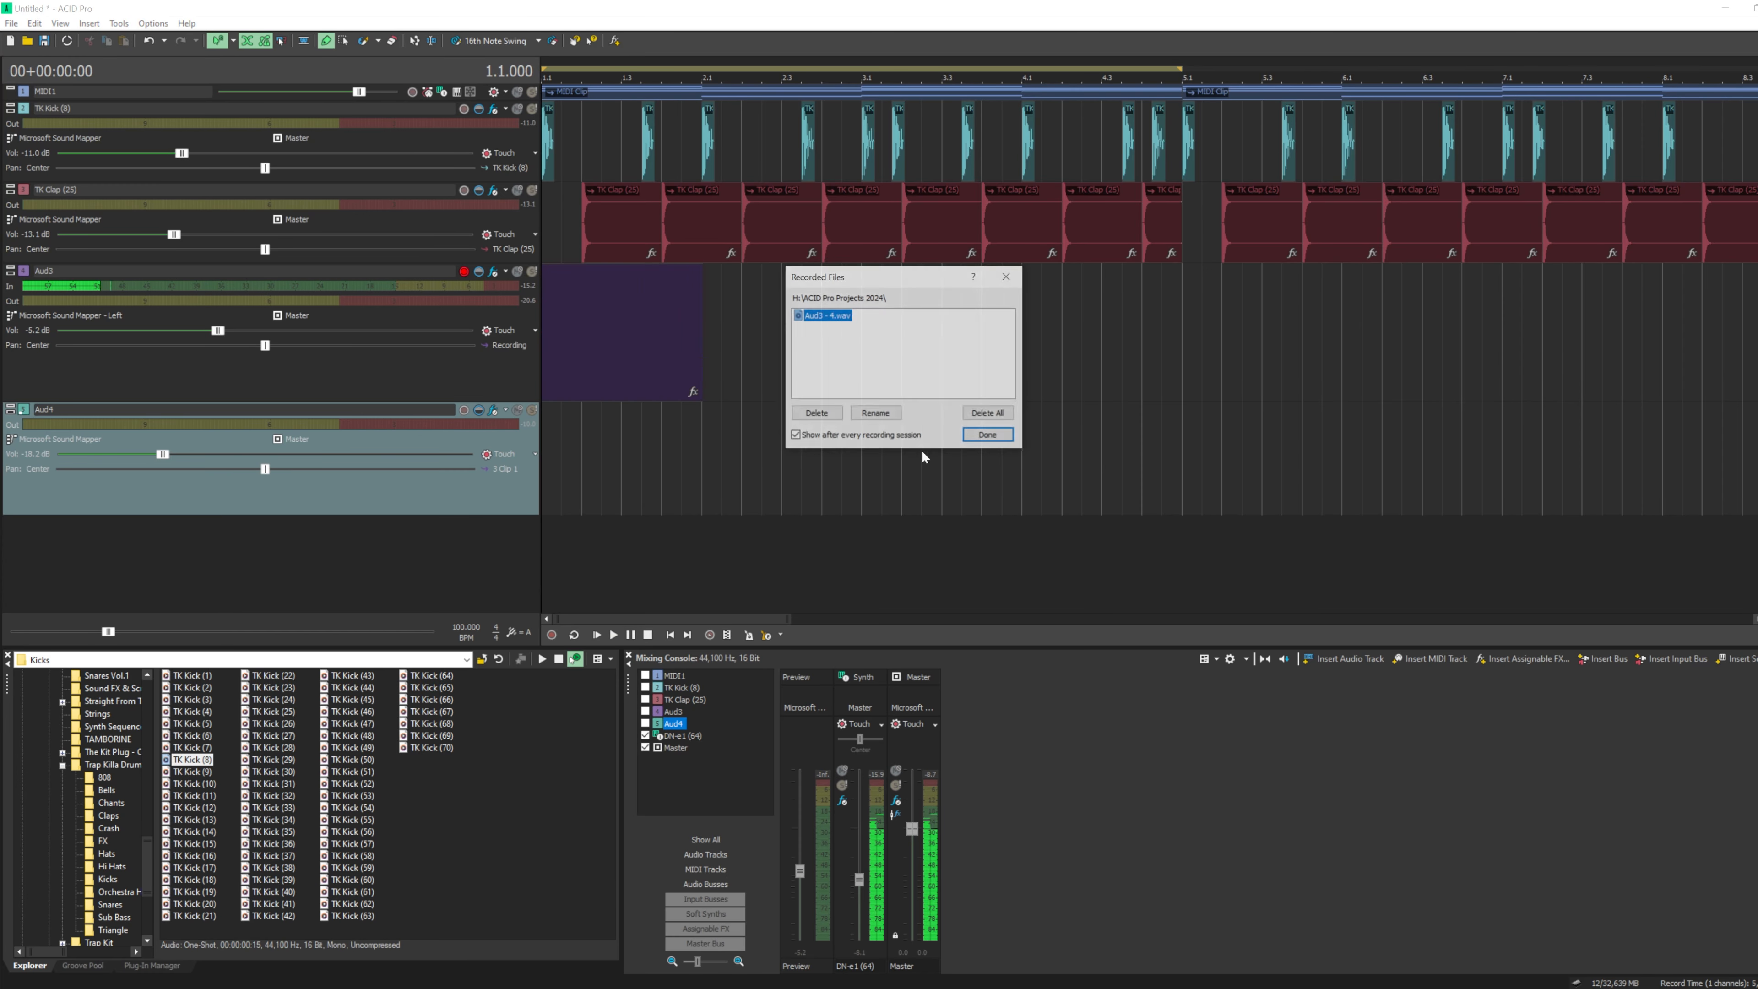
{"action": "left_click", "coordinate": [983, 435]}
- Split the newly recorded clip on Aud3 at beat 1.2 and delete the silent part before it
{"action": "scroll", "coordinate": [566, 373], "scroll_direction": "up", "scroll_amount": 4}
{"action": "left_click", "coordinate": [587, 333]}
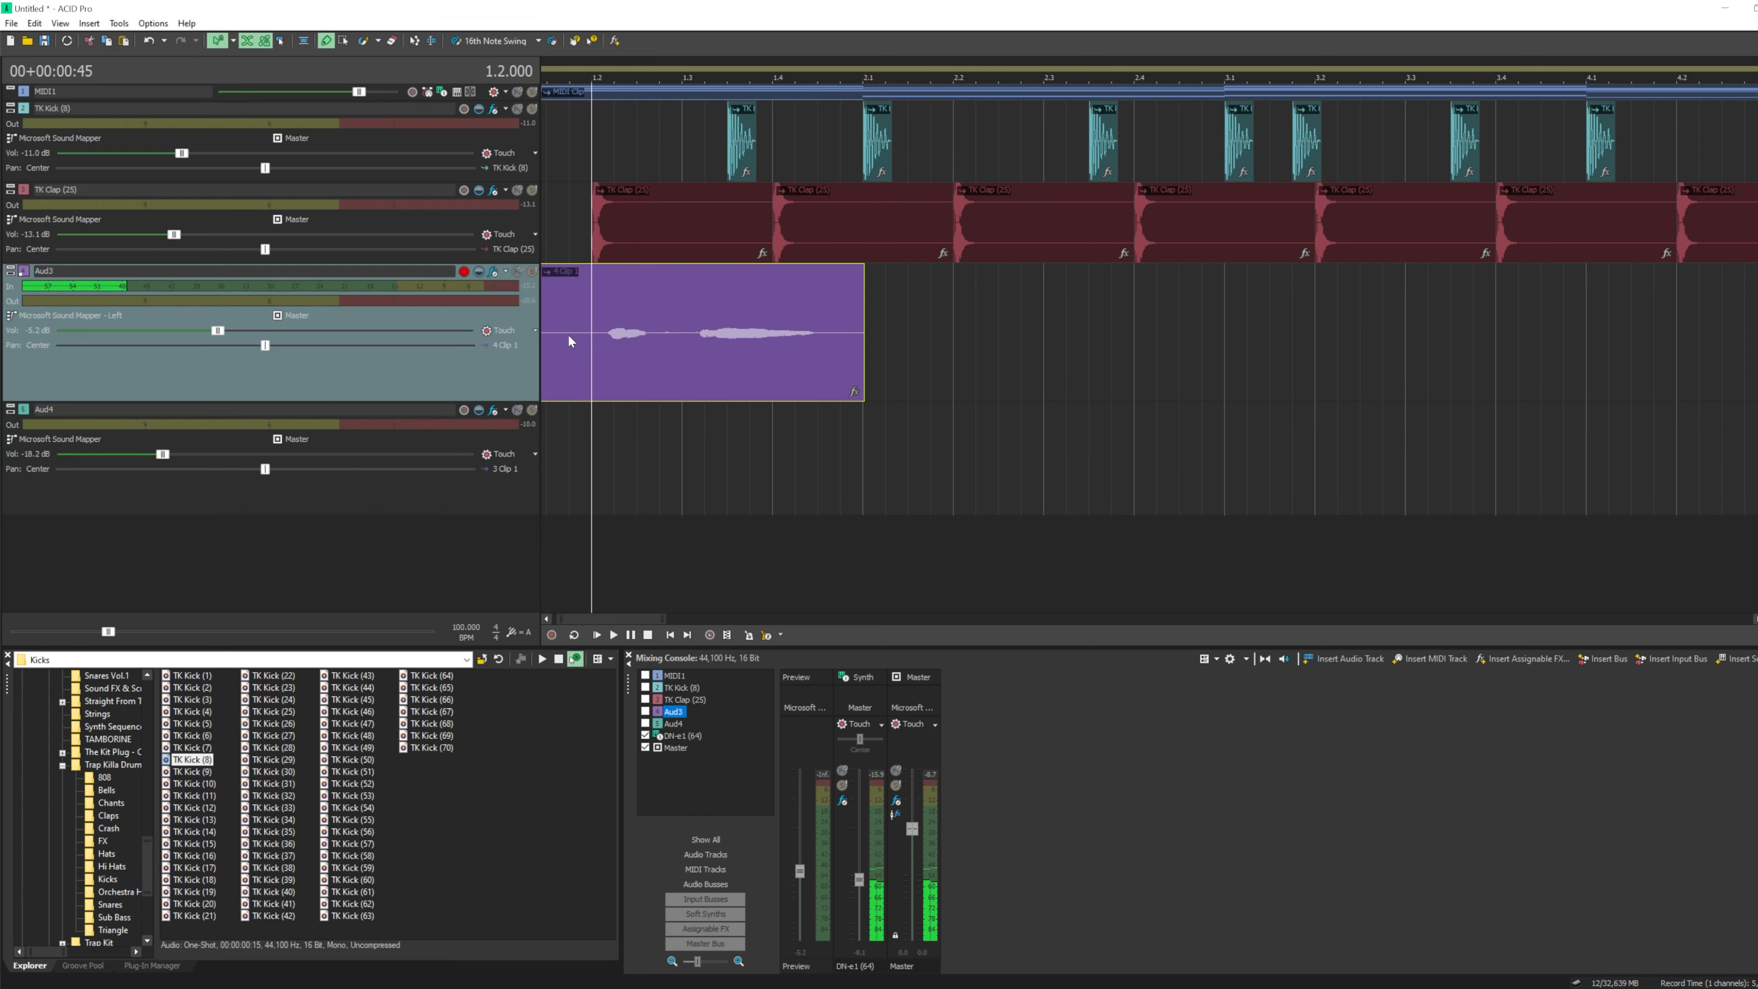
{"action": "right_click", "coordinate": [587, 333]}
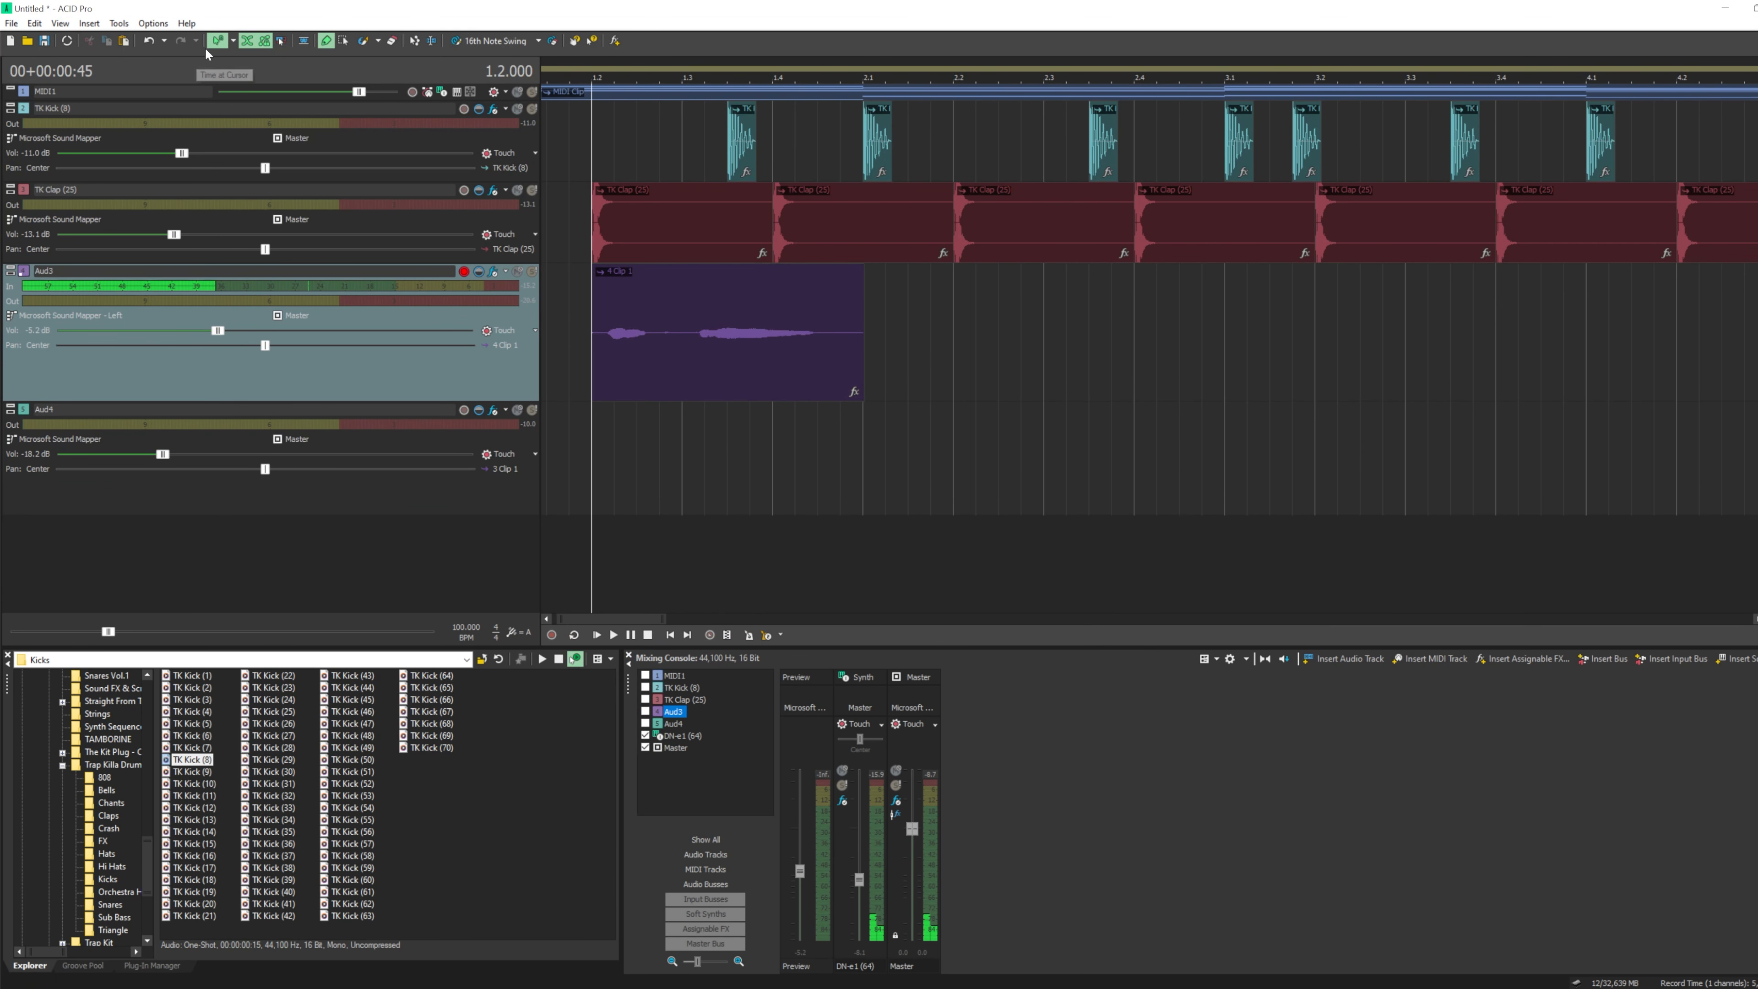
- Move the trimmed vocal clip to Aud4 with snapping off, starting slightly before beat 1.2, and play it
{"action": "left_click_drag", "start_coordinate": [606, 387], "coordinate": [597, 433]}
{"action": "left_click", "coordinate": [579, 369]}
{"action": "key", "text": "space"}
{"action": "key", "text": "space"}
- Set the Aud4 track's volume to -13.6 dB and replay the vocal with the beat from the project start
{"action": "scroll", "coordinate": [675, 378], "scroll_direction": "down", "scroll_amount": 2}
{"action": "scroll", "coordinate": [676, 379], "scroll_direction": "down", "scroll_amount": 1}
{"action": "left_click", "coordinate": [595, 340]}
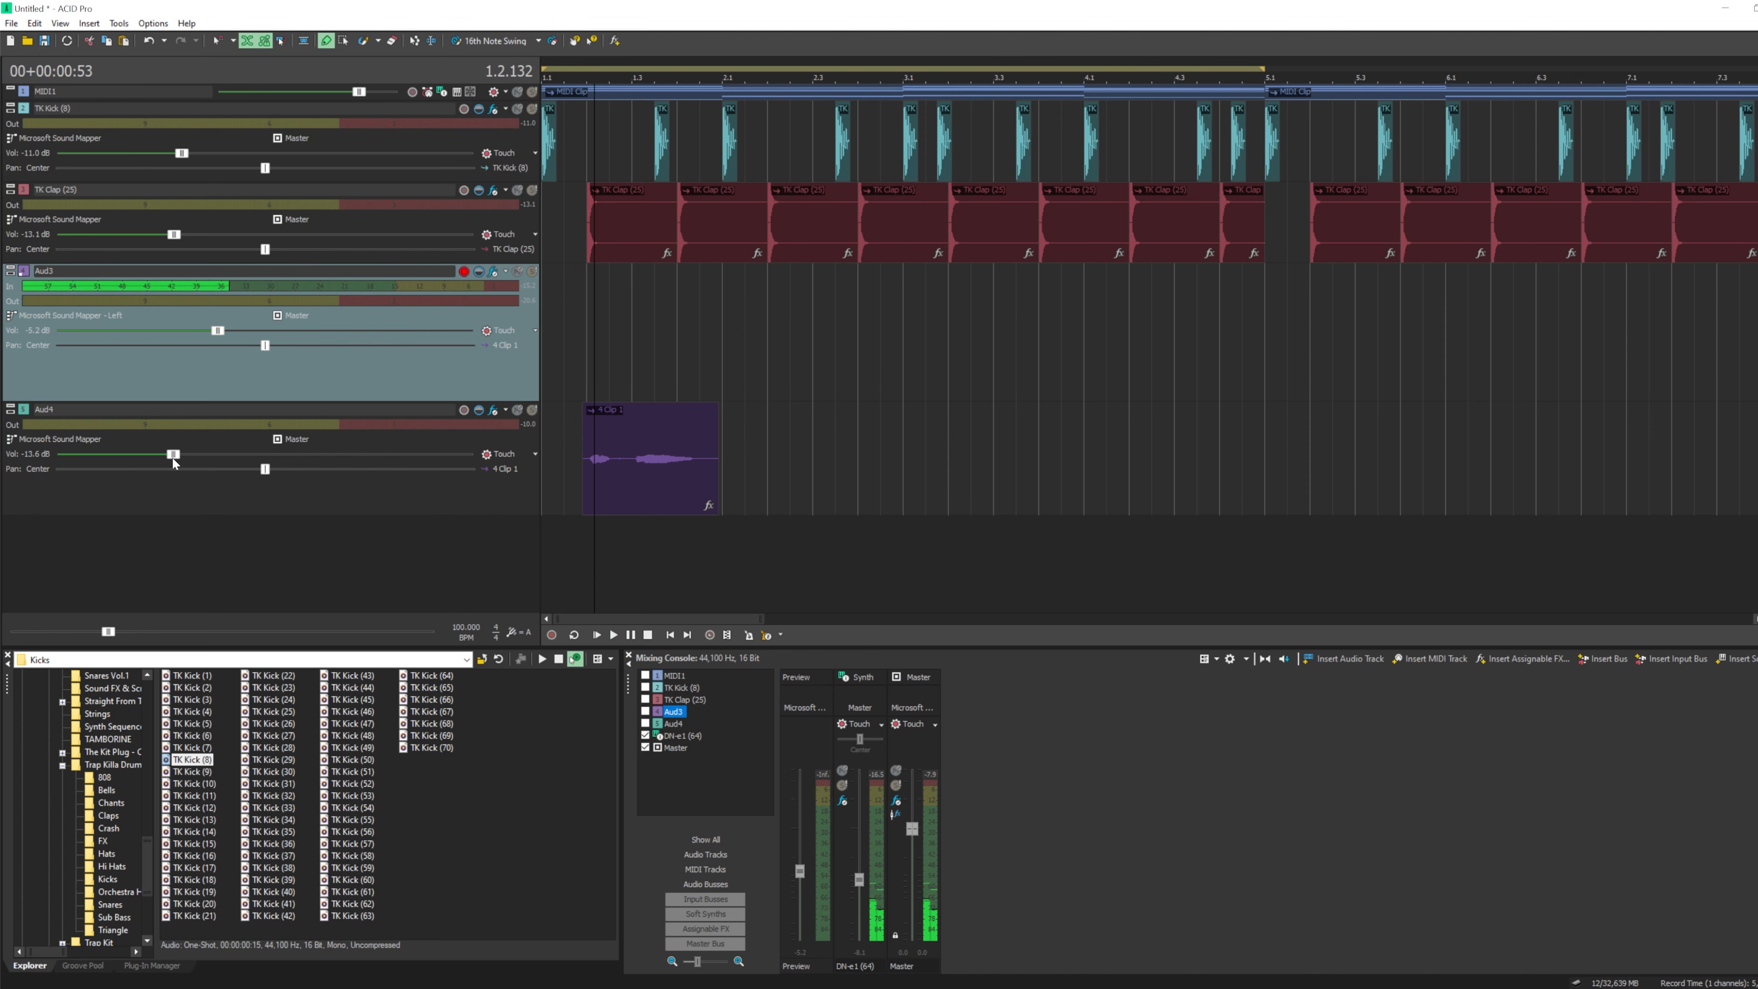
{"action": "left_click", "coordinate": [711, 702]}
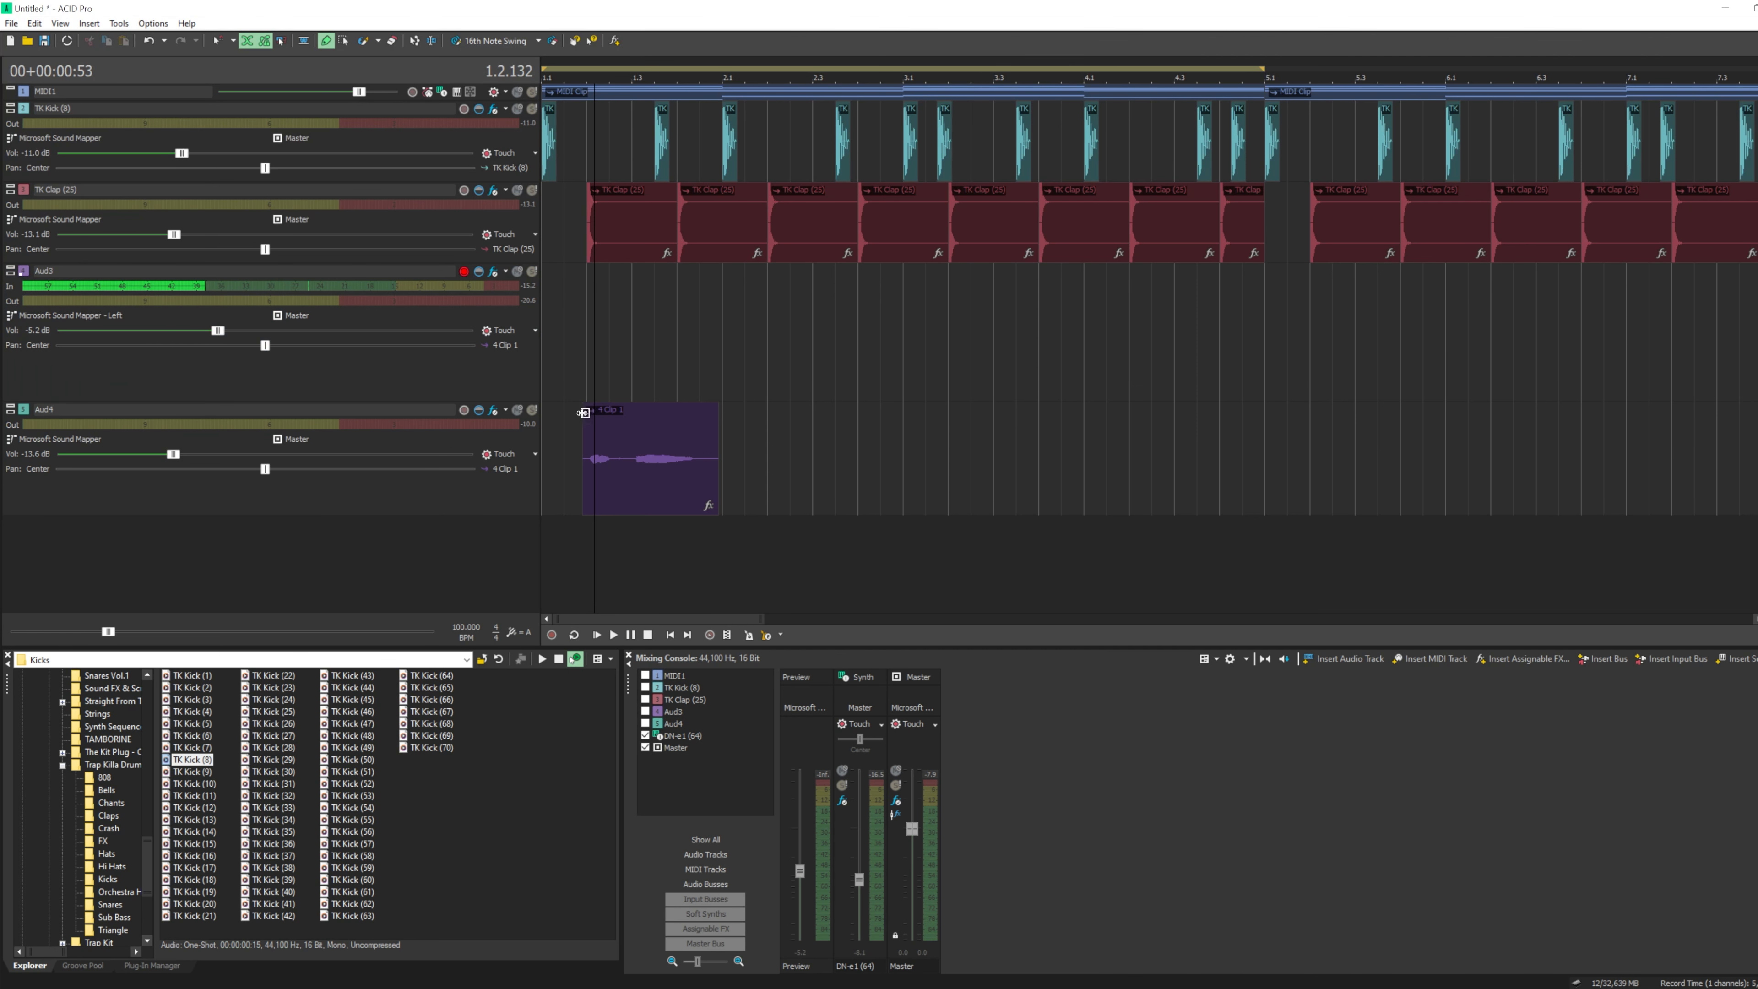
{"action": "left_click", "coordinate": [667, 638]}
{"action": "key", "text": "space"}
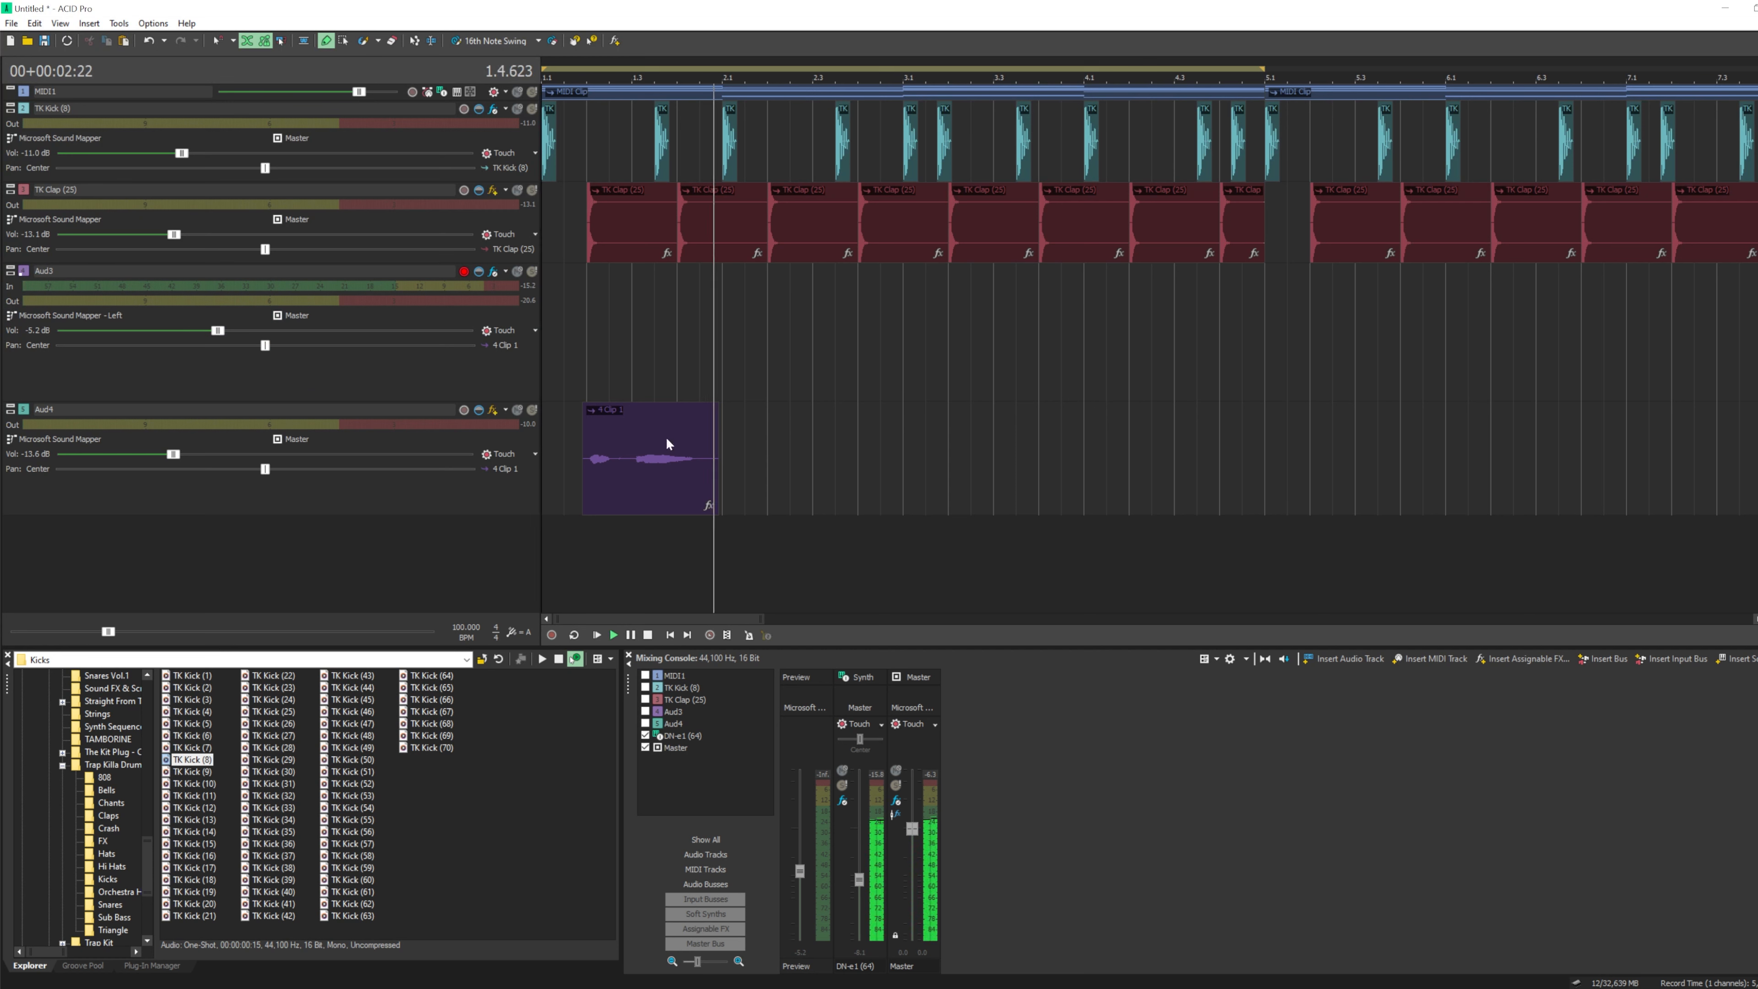
{"action": "key", "text": "space"}
- Try a take of the next vocal line on Aud3 from around beat 1.2 and delete the recorded file
{"action": "left_click", "coordinate": [589, 314]}
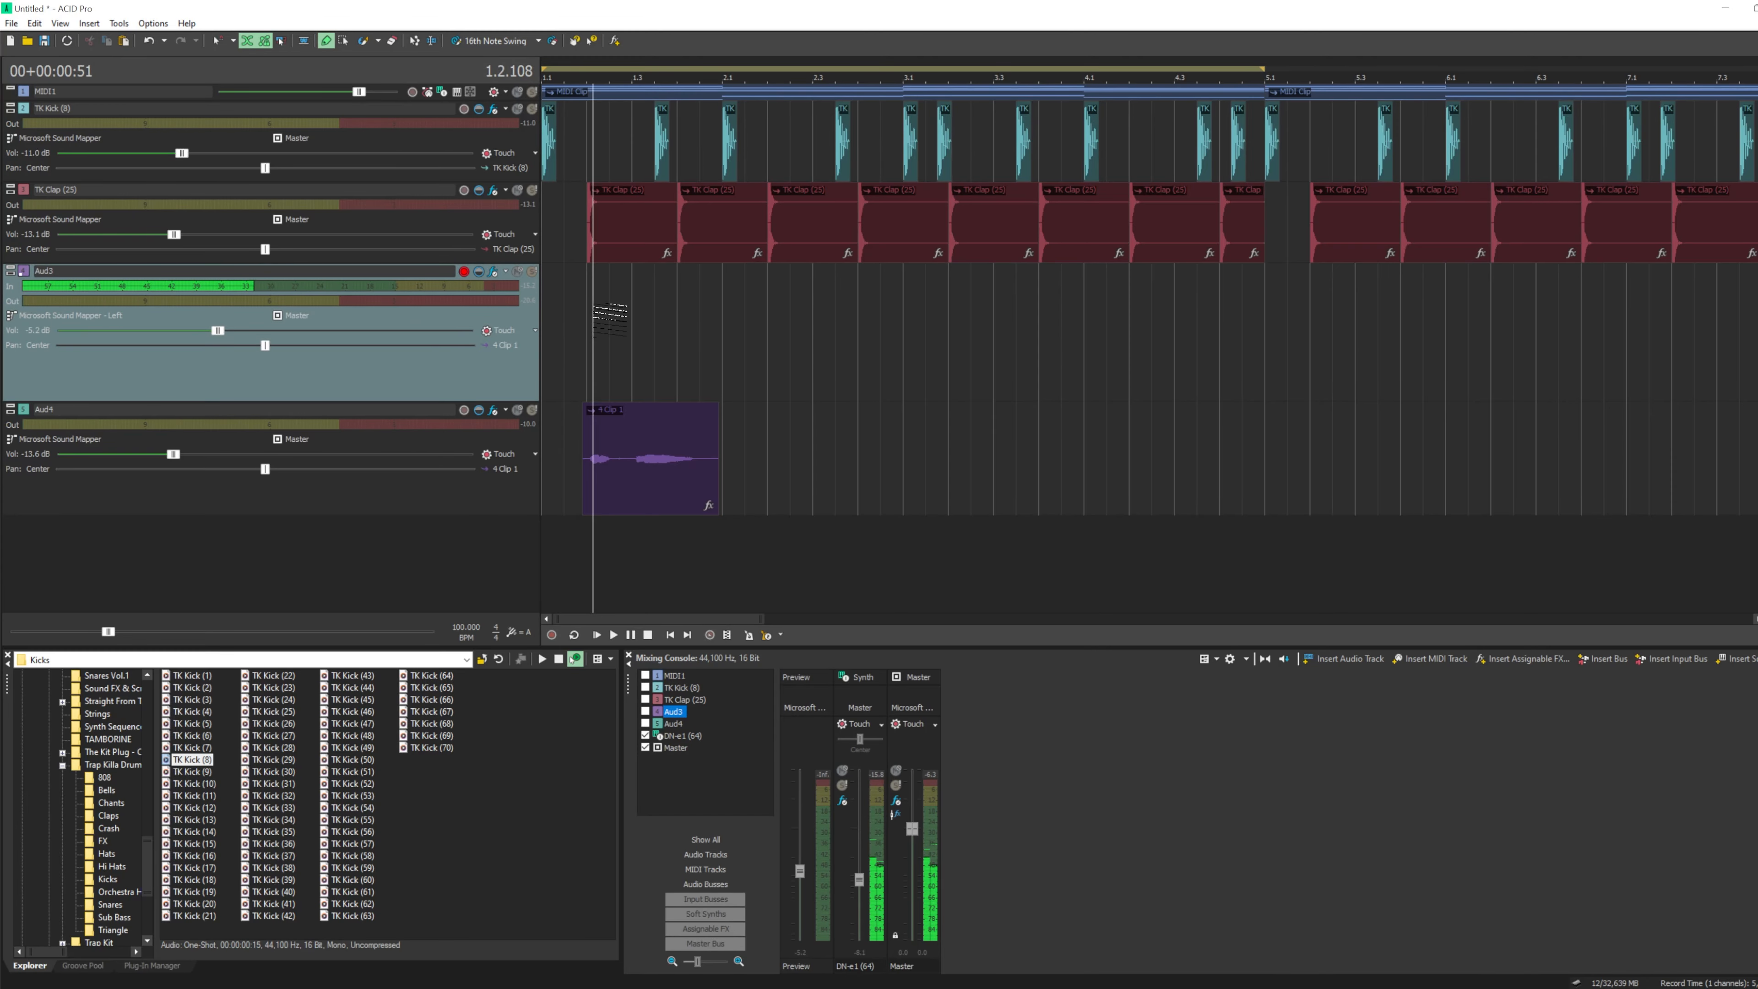
{"action": "key", "text": "ctrl+r"}
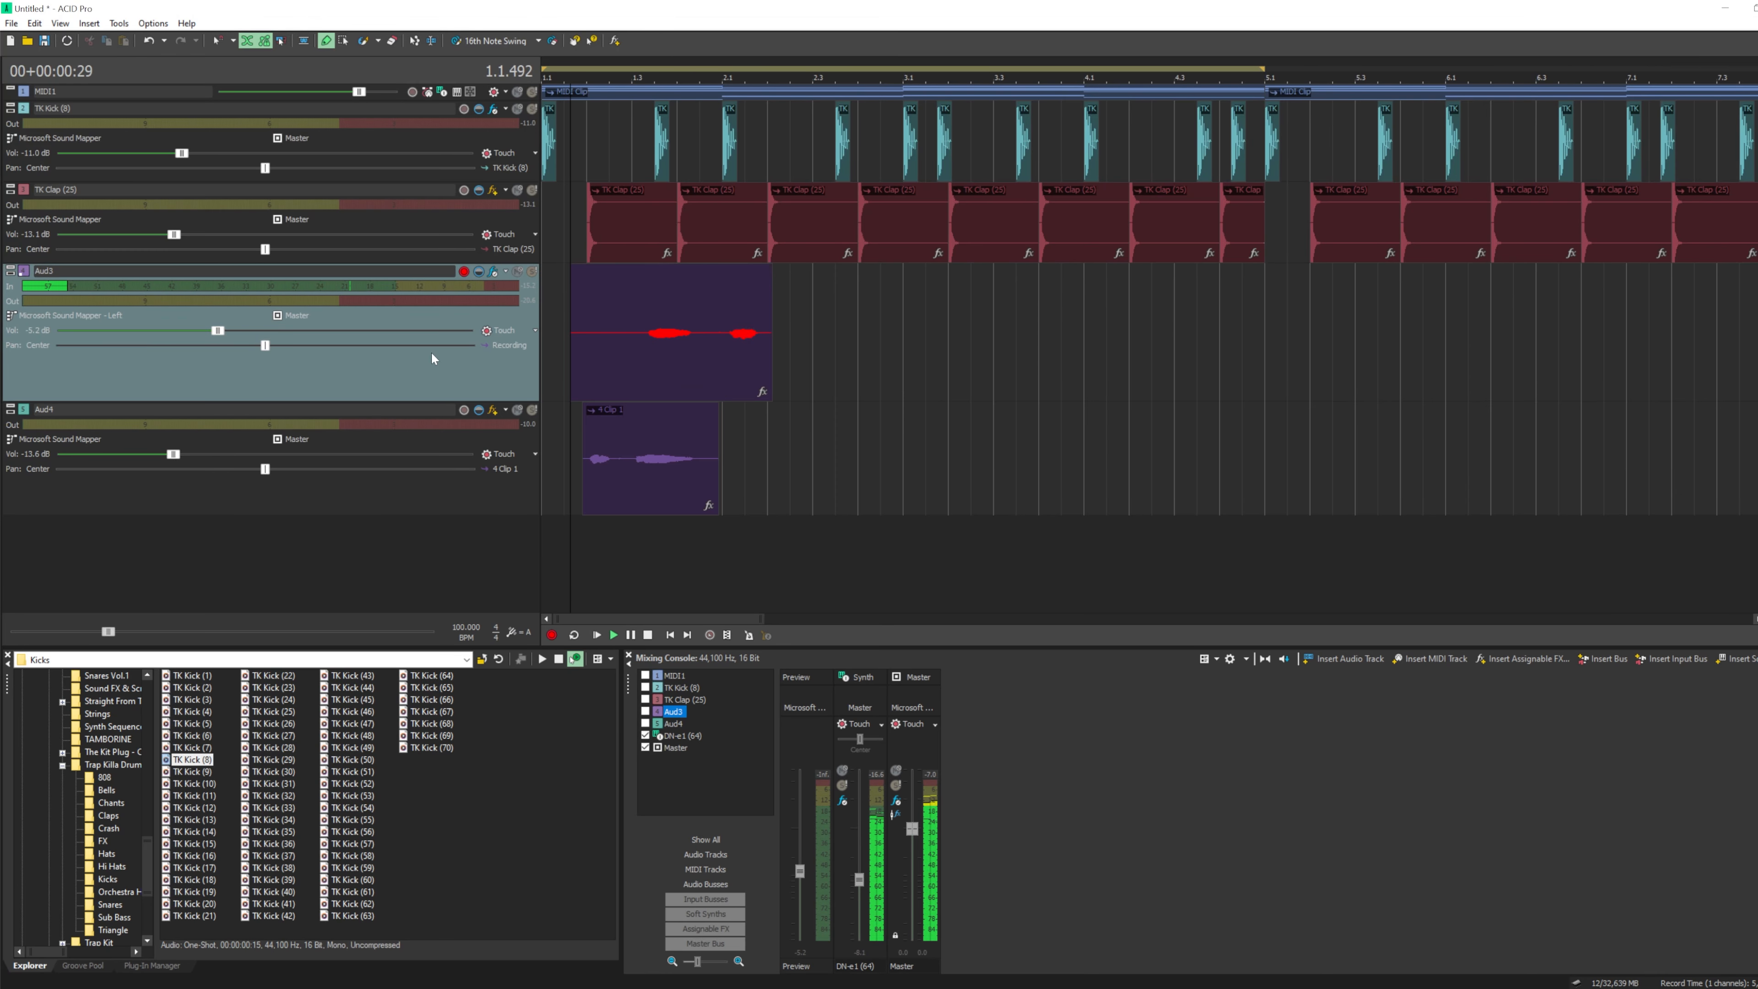
{"action": "key", "text": "space"}
{"action": "left_click", "coordinate": [972, 413]}
{"action": "left_click", "coordinate": [943, 381]}
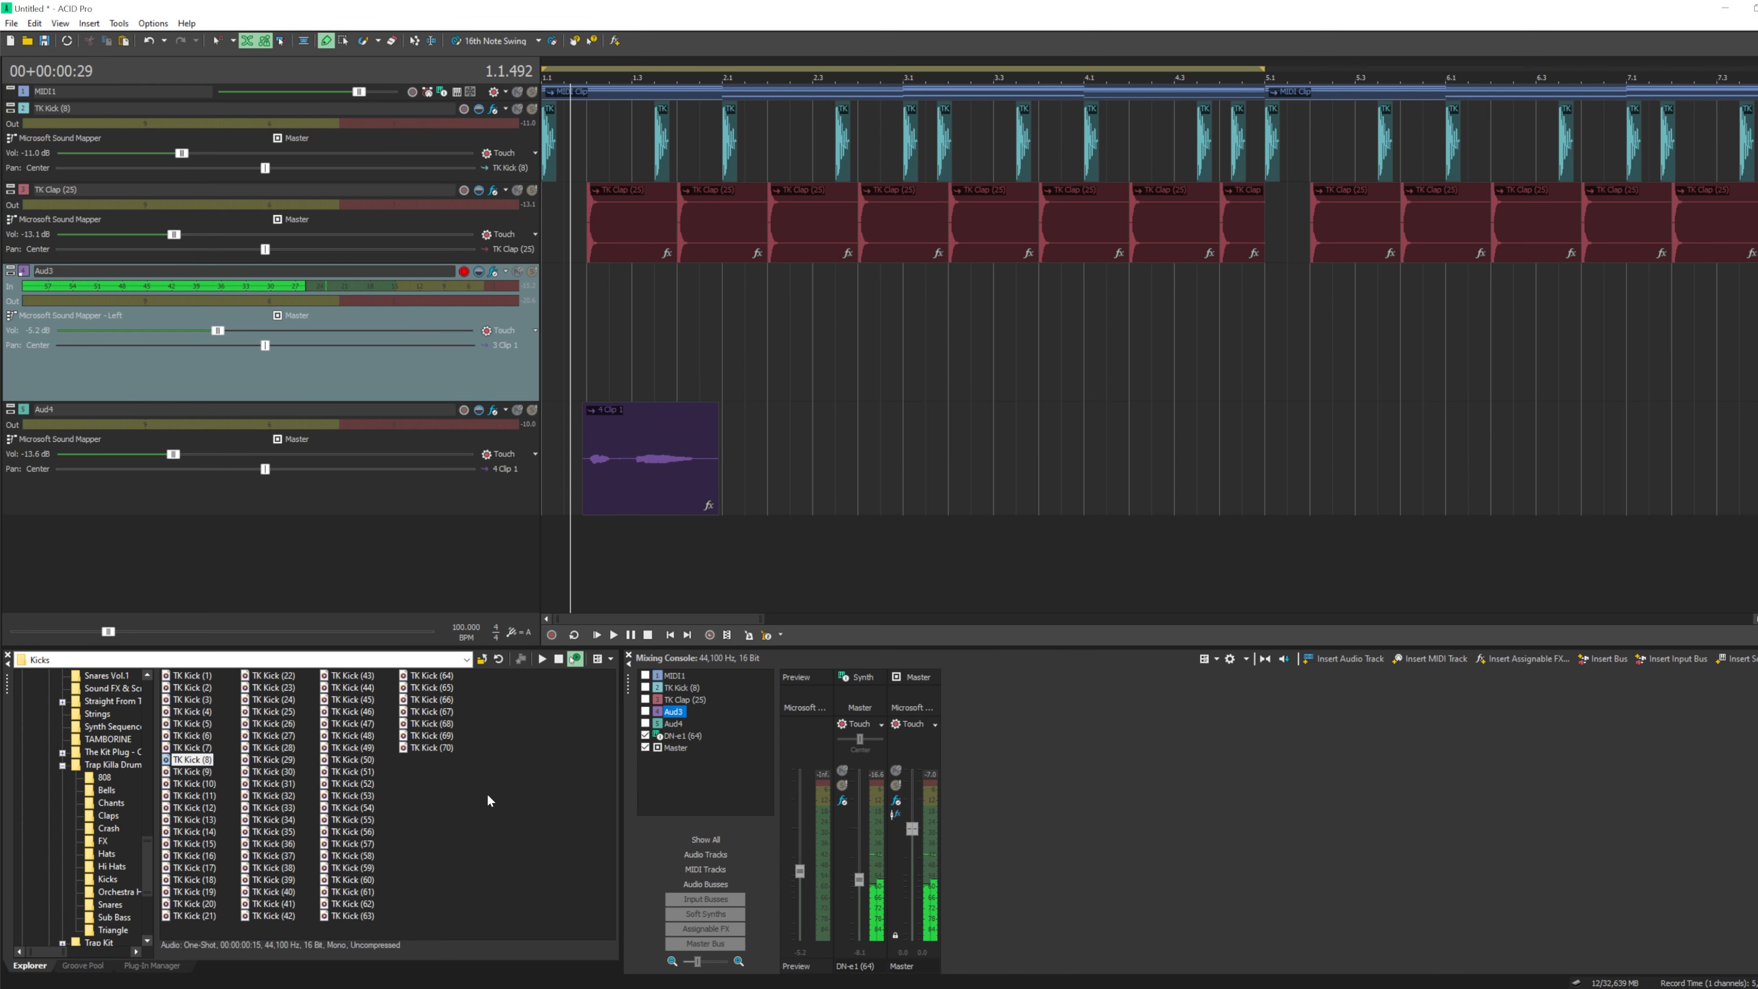
- Check the "Calling Out" lyrics in ChatGPT, then replay the vocal and place the cursor slightly before beat 1.2
{"action": "key", "text": "alt+Tab"}
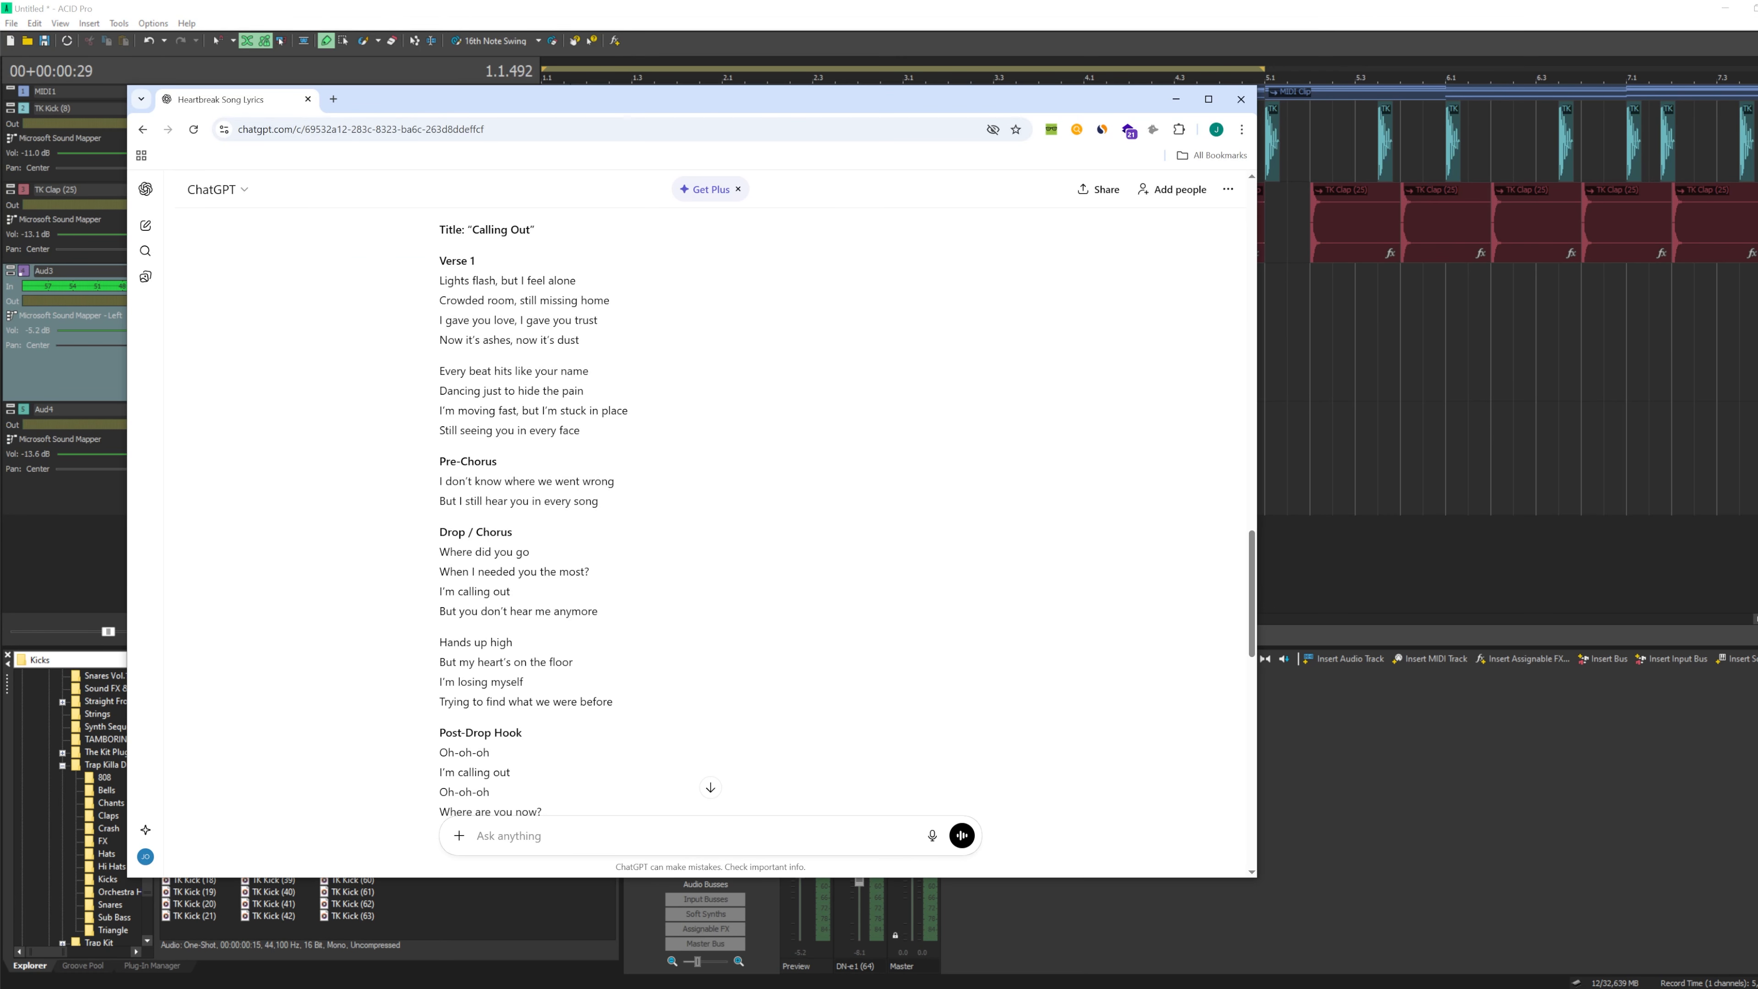
{"action": "left_click", "coordinate": [510, 54]}
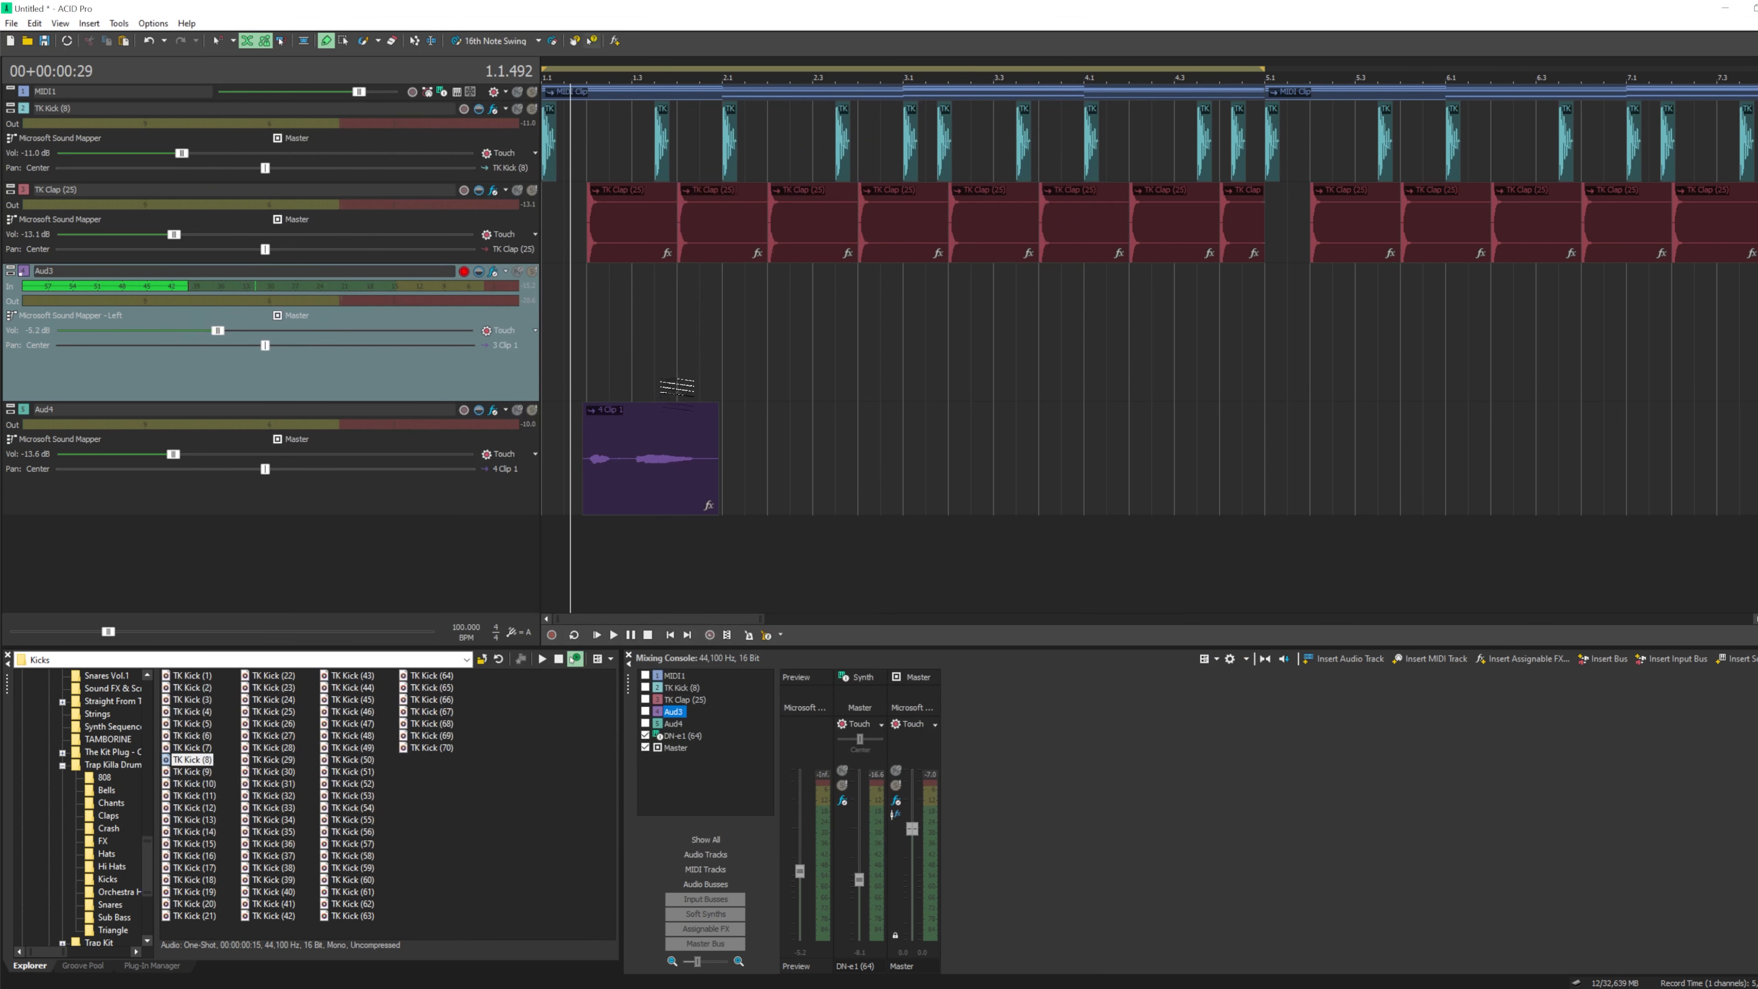
{"action": "key", "text": "space"}
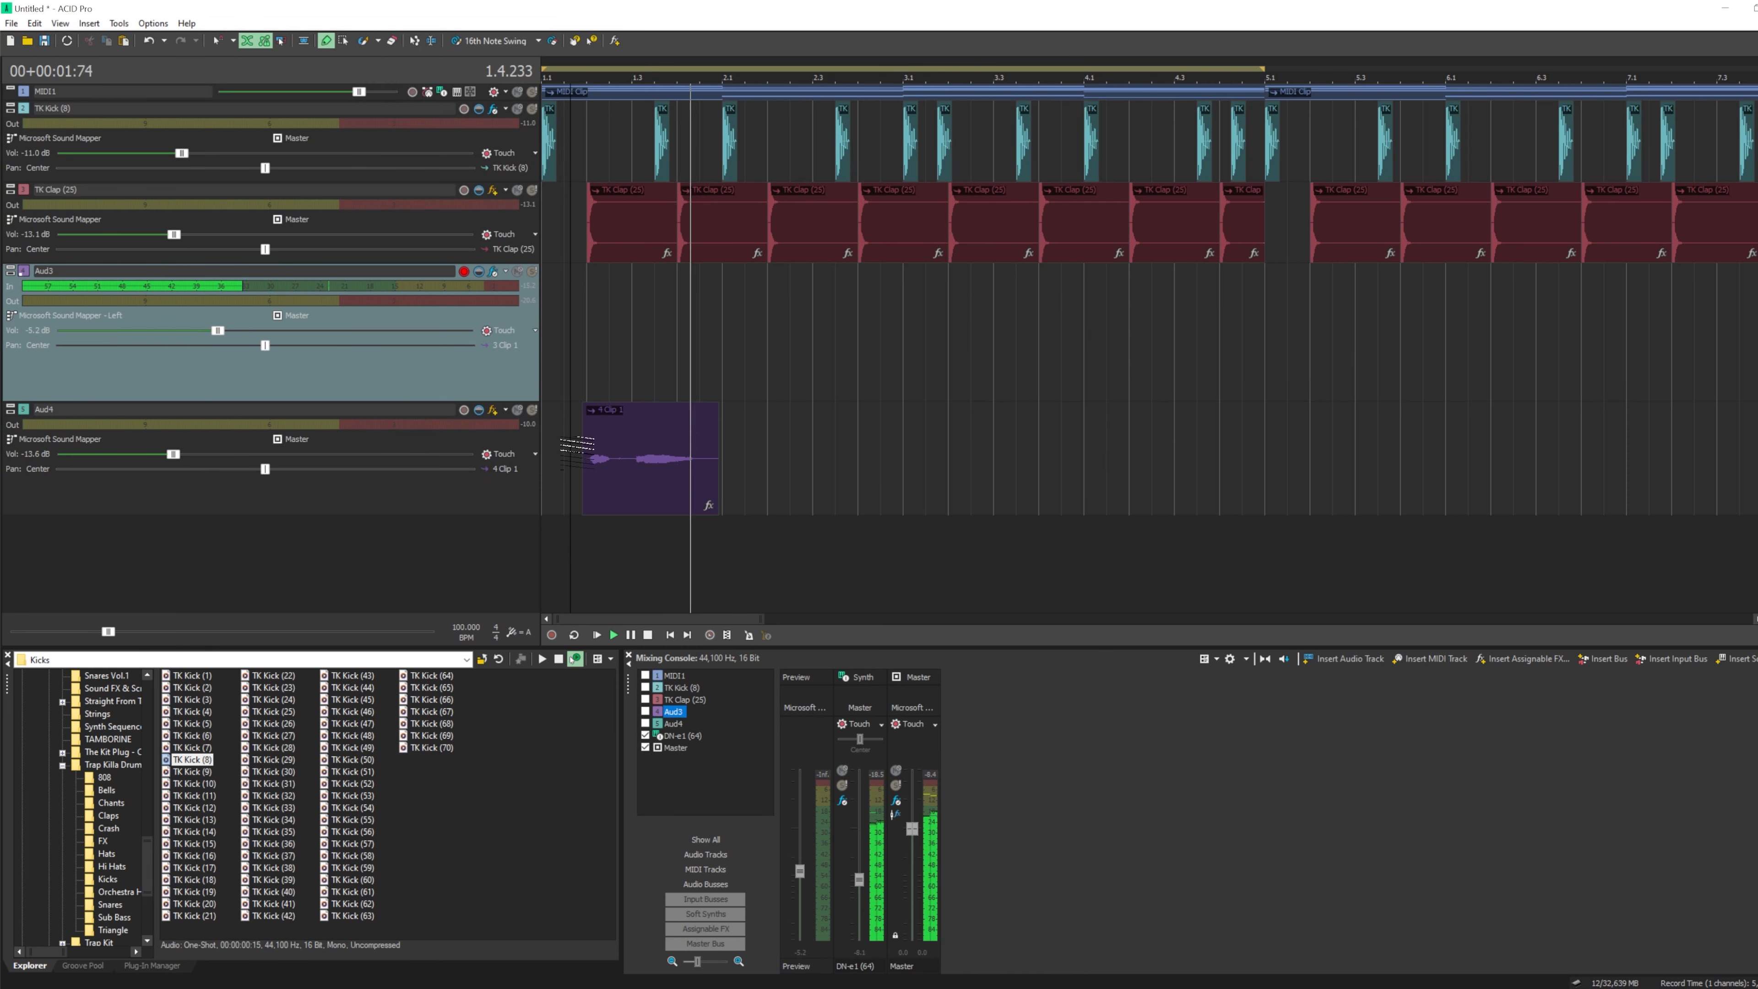
{"action": "left_click", "coordinate": [580, 334]}
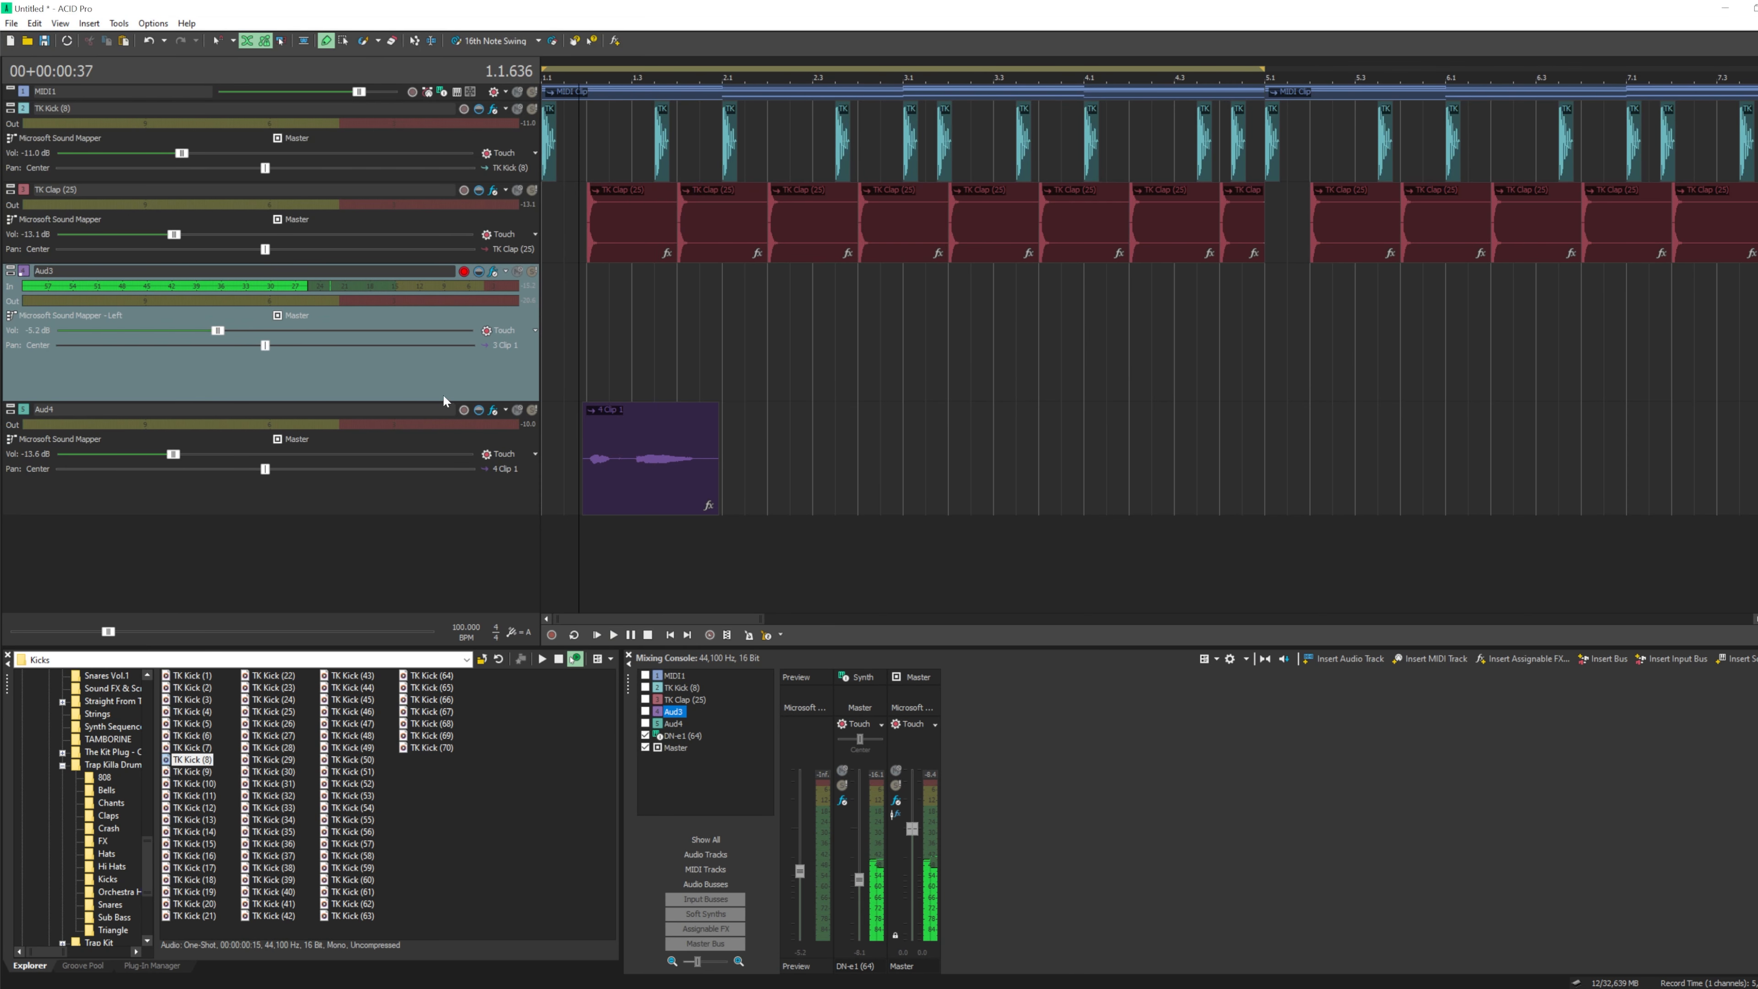
- Try two more takes of the next vocal line on Aud3 from slightly before beat 1.2, deleting each recorded file
{"action": "key", "text": "ctrl+r"}
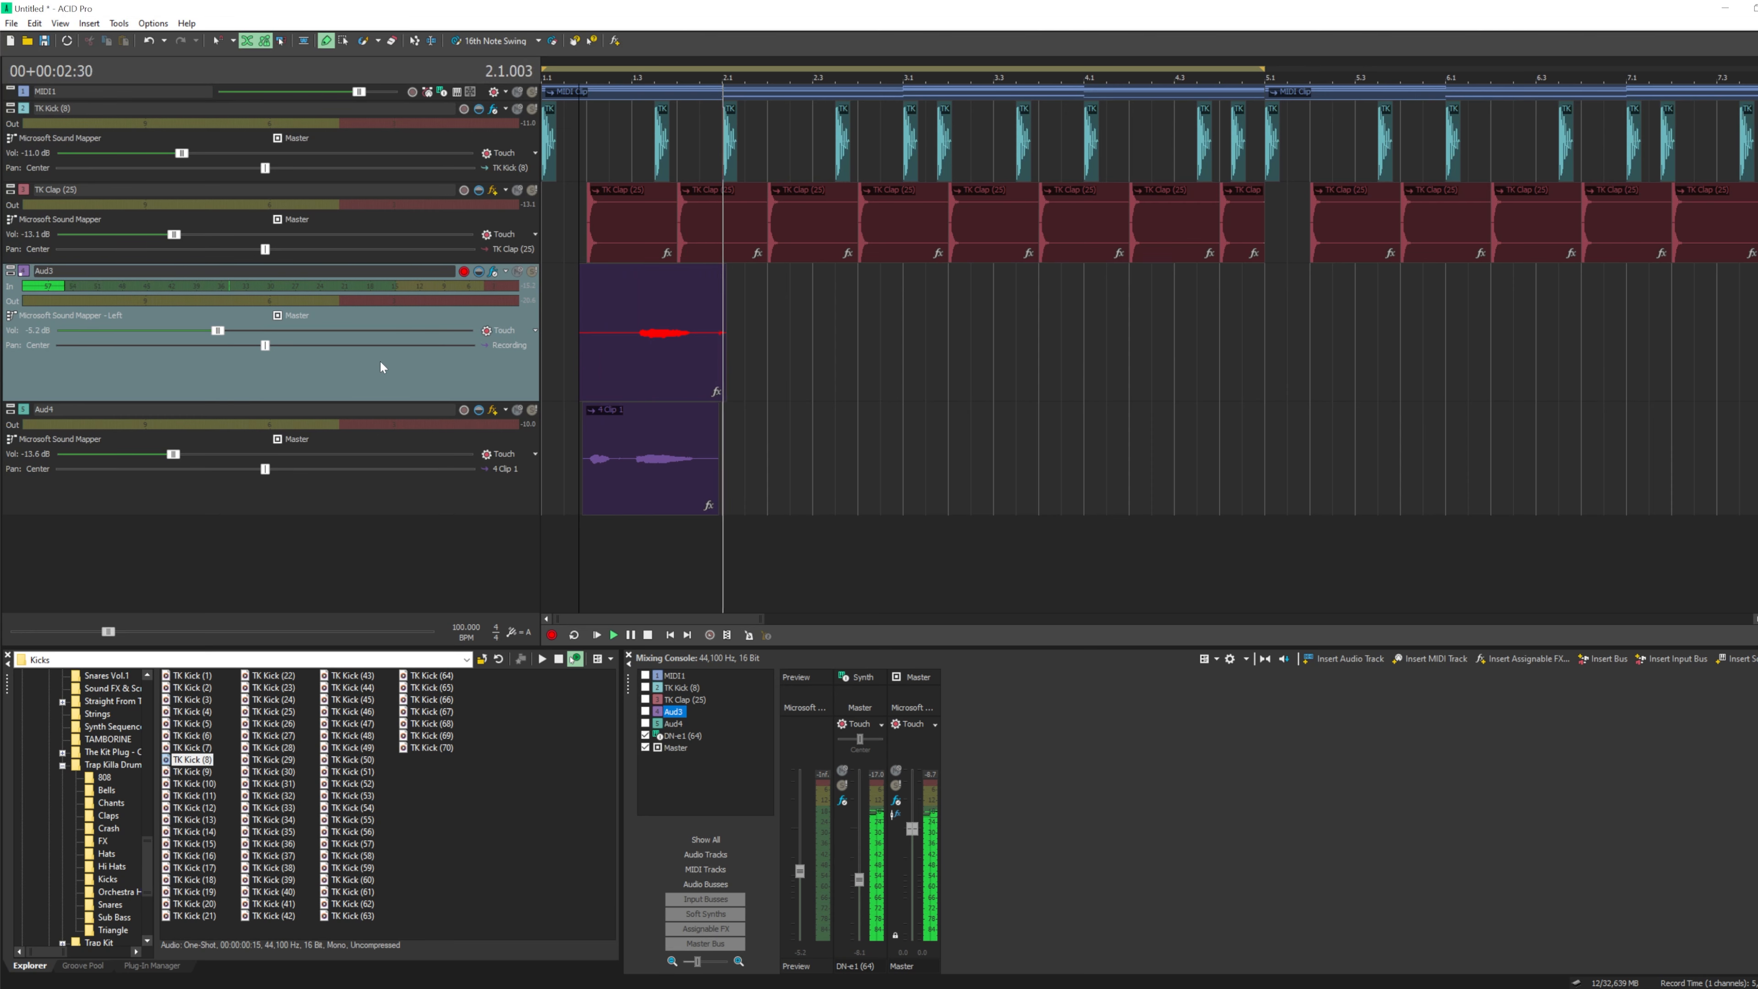
{"action": "key", "text": "space"}
{"action": "left_click", "coordinate": [982, 415]}
{"action": "left_click", "coordinate": [945, 384]}
{"action": "key", "text": "ctrl+r"}
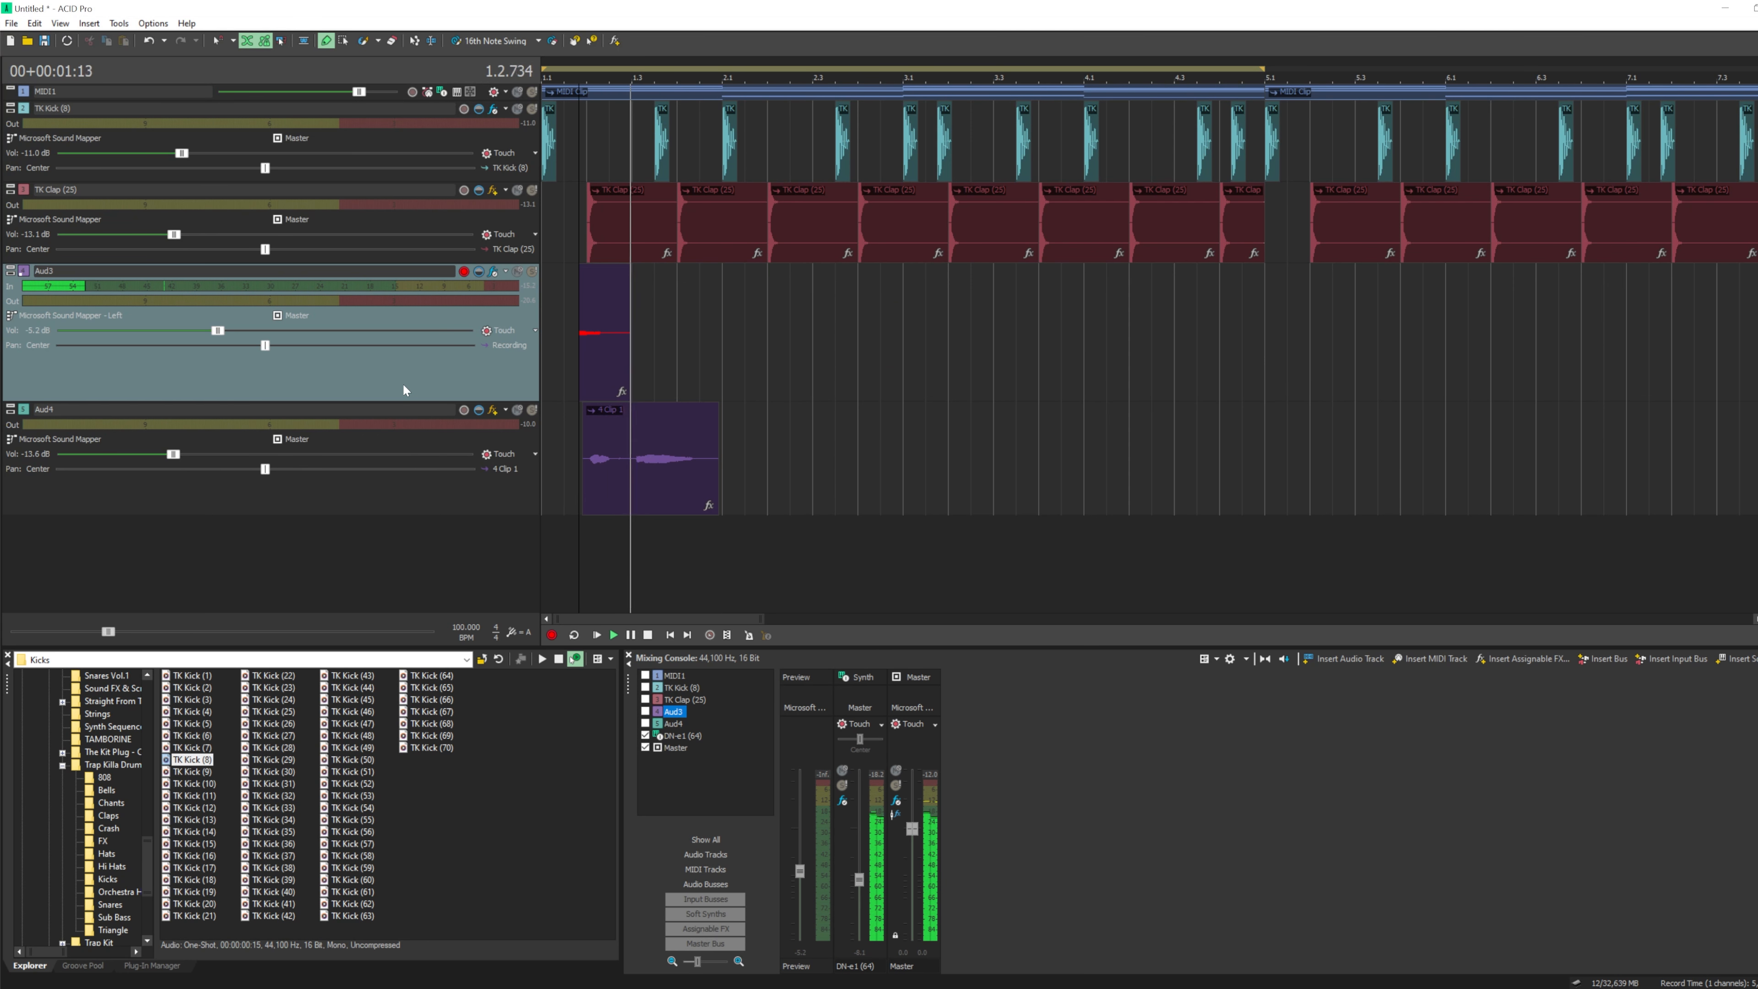
{"action": "key", "text": "space"}
{"action": "left_click", "coordinate": [985, 414]}
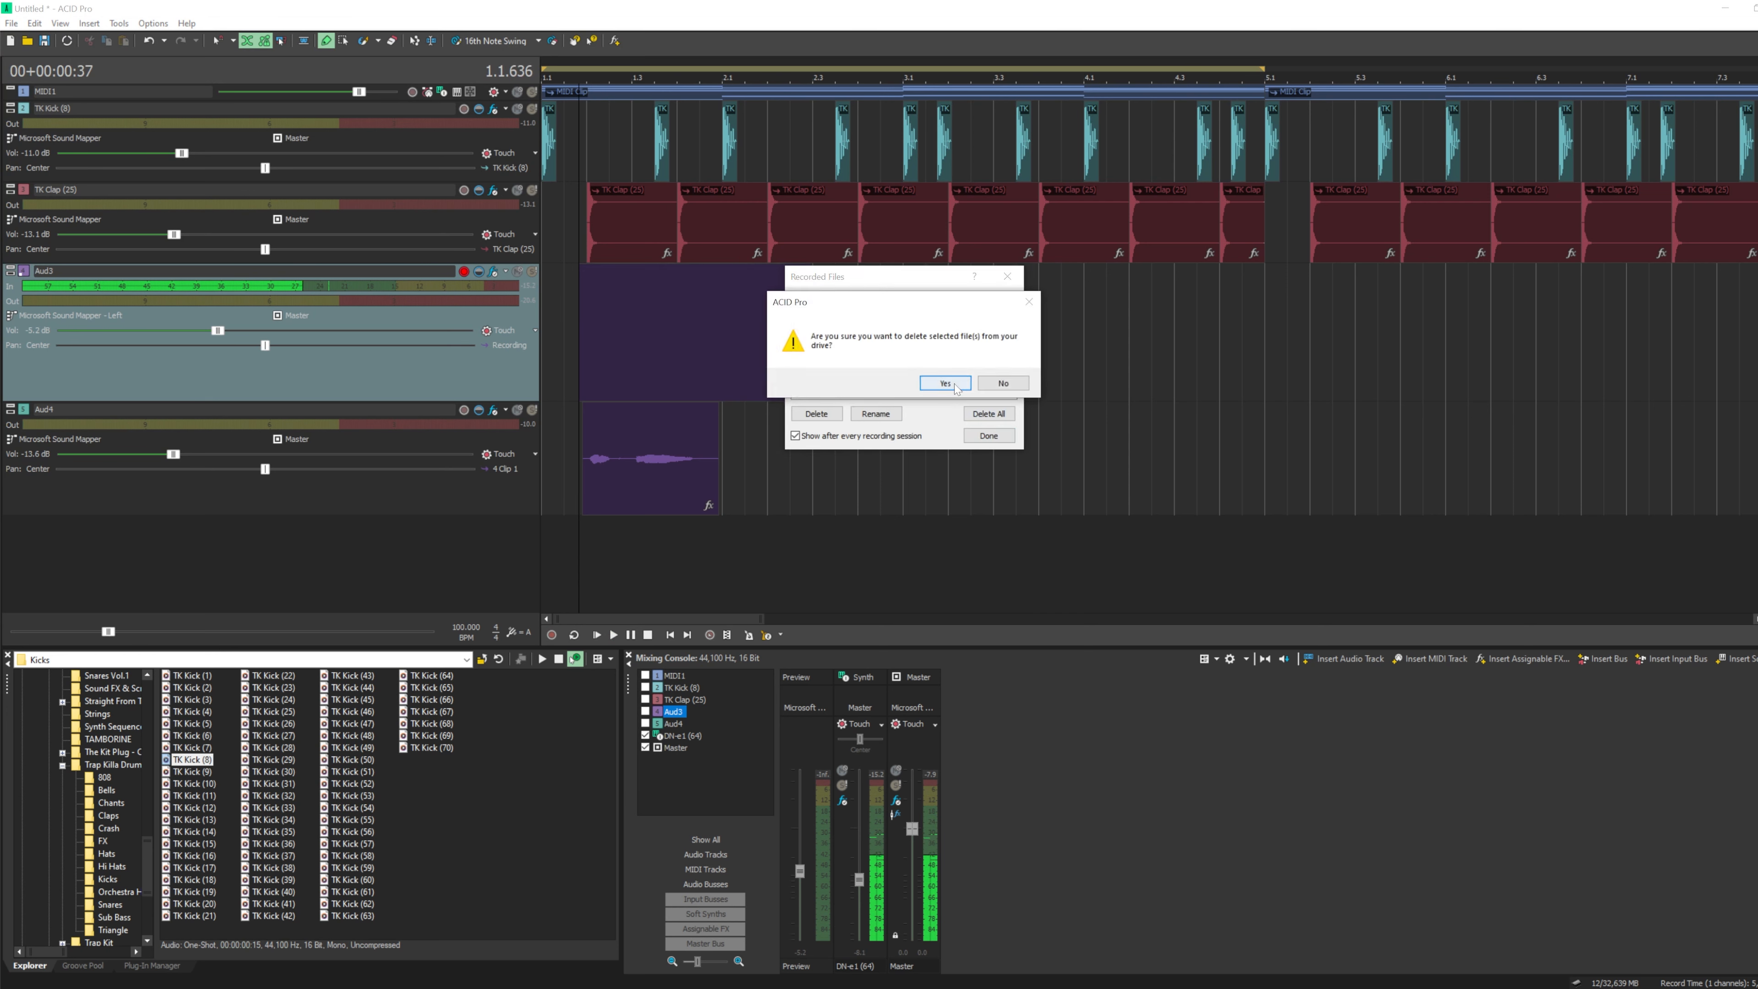
{"action": "left_click", "coordinate": [946, 386]}
- Record the next vocal line on Aud3 from slightly before beat 1.2 and keep the take
{"action": "key", "text": "ctrl+r"}
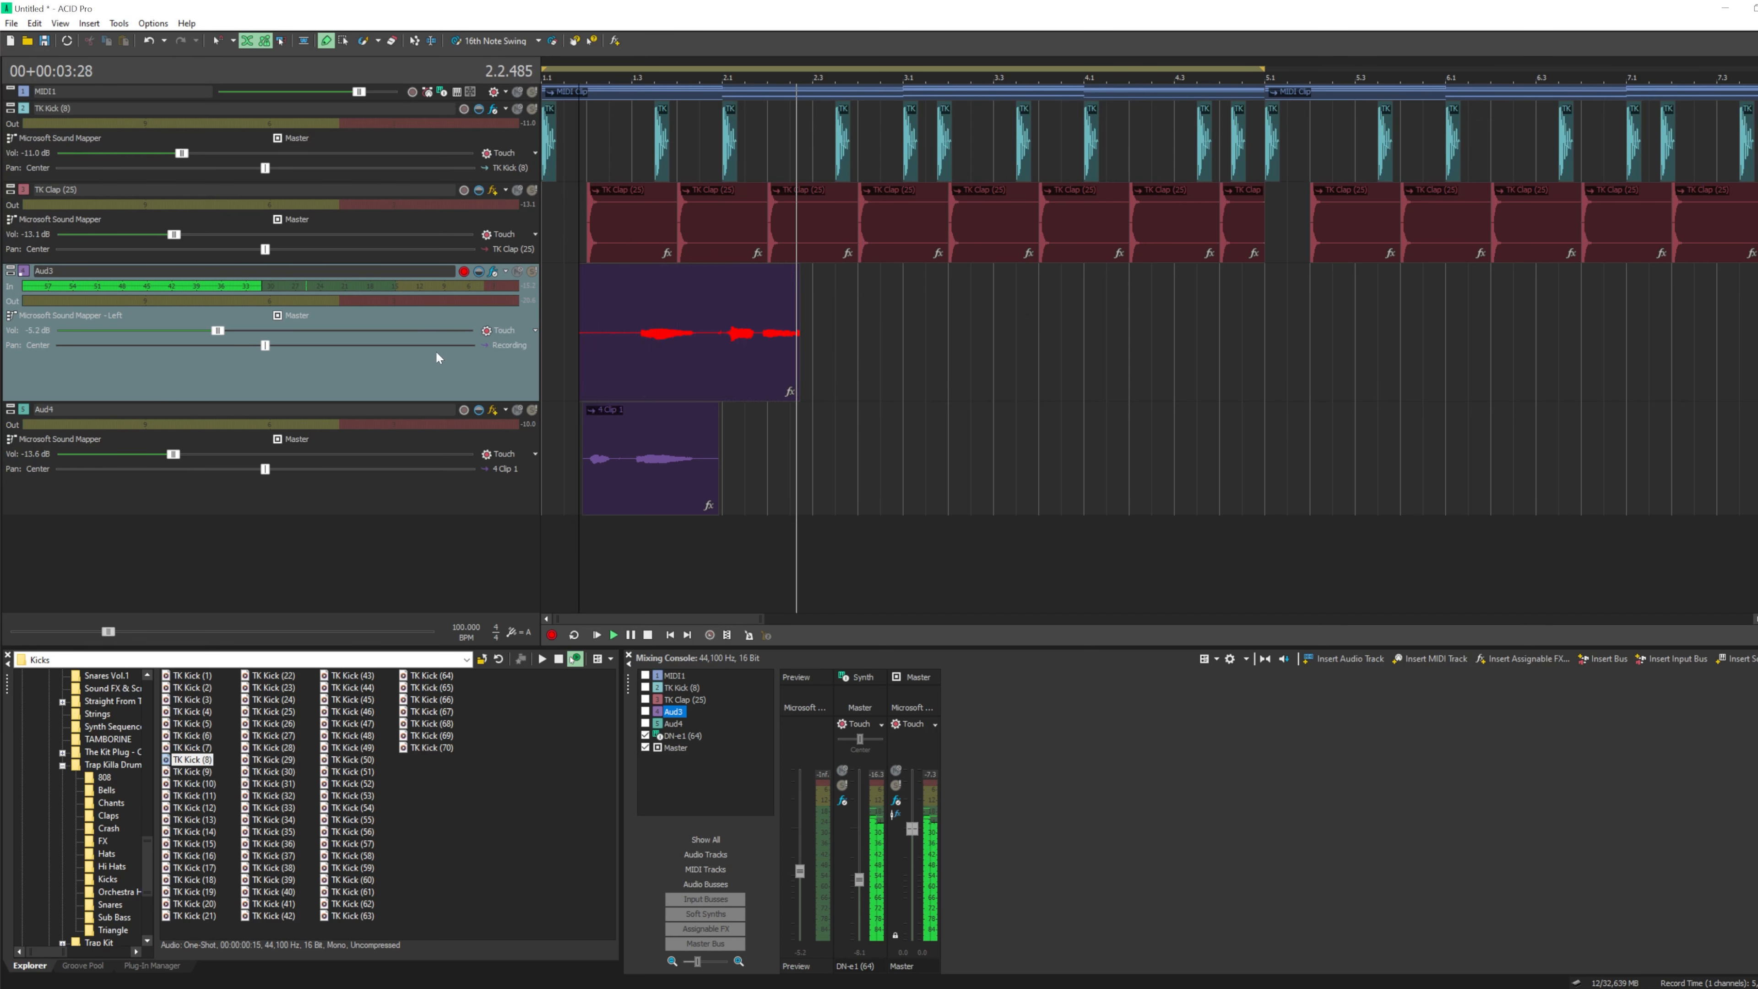
{"action": "key", "text": "space"}
{"action": "left_click", "coordinate": [988, 435]}
- Split the new vocal clip on Aud3 at 1.4.660, slightly before beat 2.1, and delete the part before the split
{"action": "left_click", "coordinate": [699, 353]}
{"action": "scroll", "coordinate": [741, 345], "scroll_direction": "up", "scroll_amount": 1}
{"action": "left_click", "coordinate": [734, 343]}
{"action": "key", "text": "s"}
{"action": "right_click", "coordinate": [706, 339]}
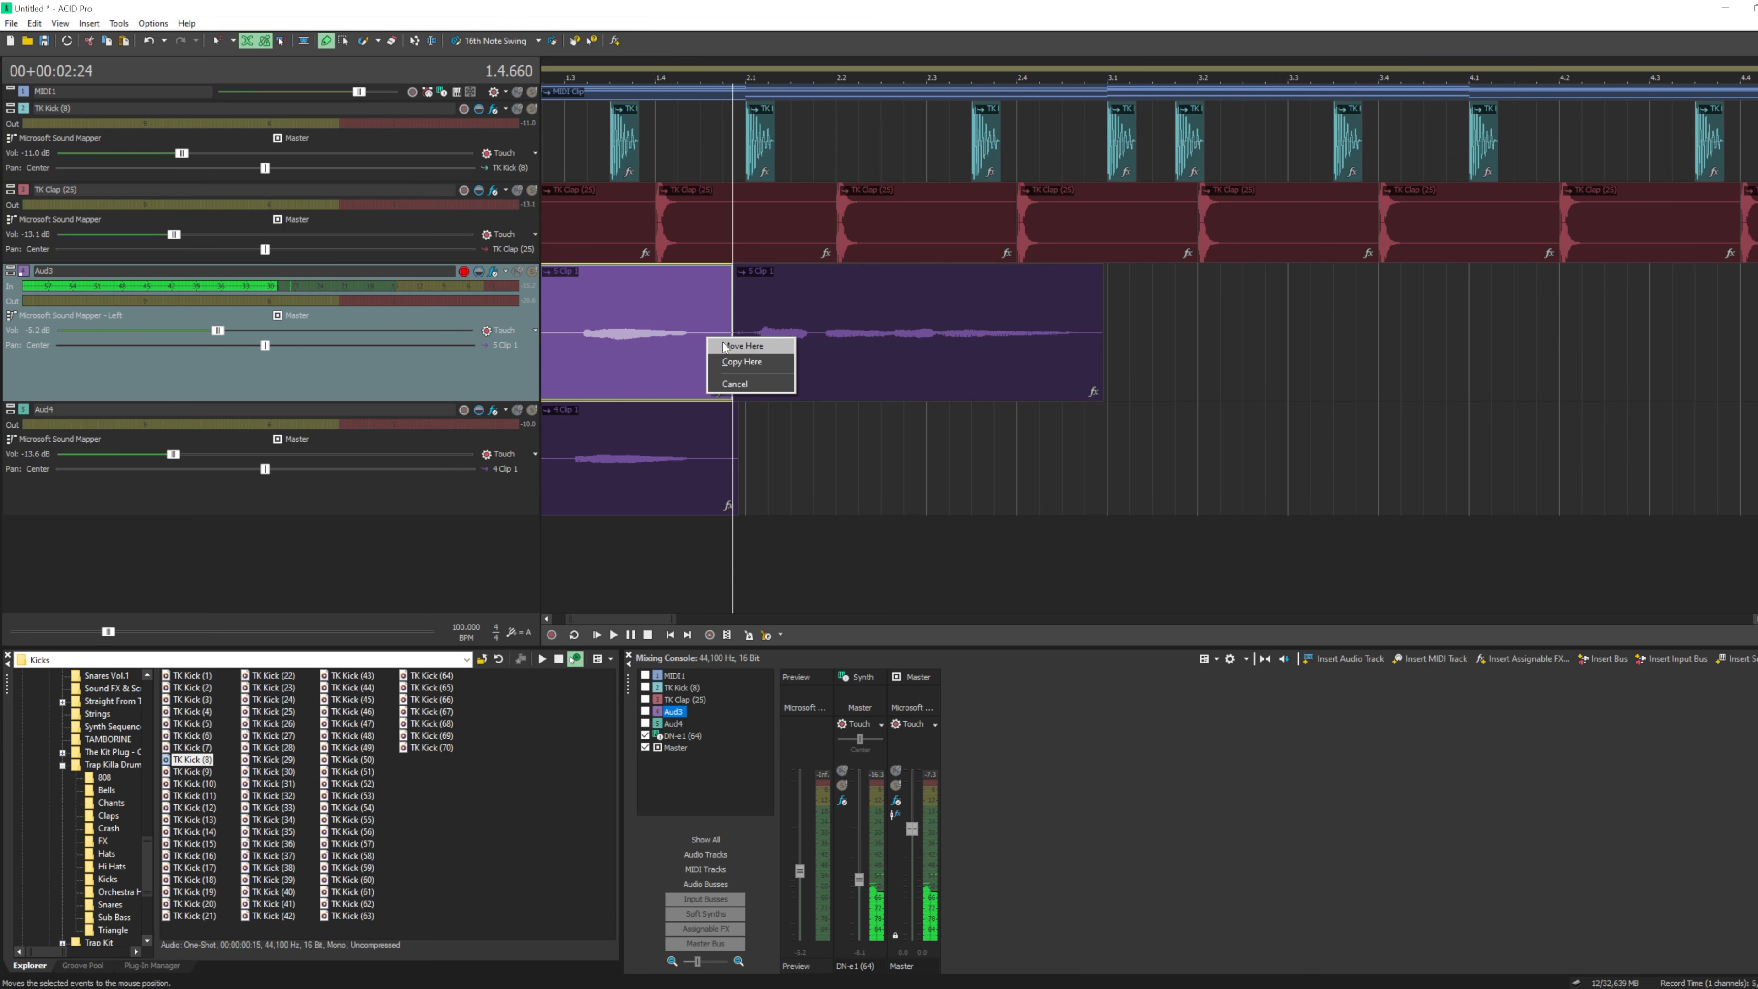
{"action": "right_click", "coordinate": [657, 353]}
{"action": "left_click", "coordinate": [749, 649]}
- Move the remaining vocal clip from Aud3 to Aud4, slightly overlapping the end of the first clip, and play the transition
{"action": "scroll", "coordinate": [771, 526], "scroll_direction": "up", "scroll_amount": 1}
{"action": "left_click_drag", "start_coordinate": [797, 394], "coordinate": [787, 460]}
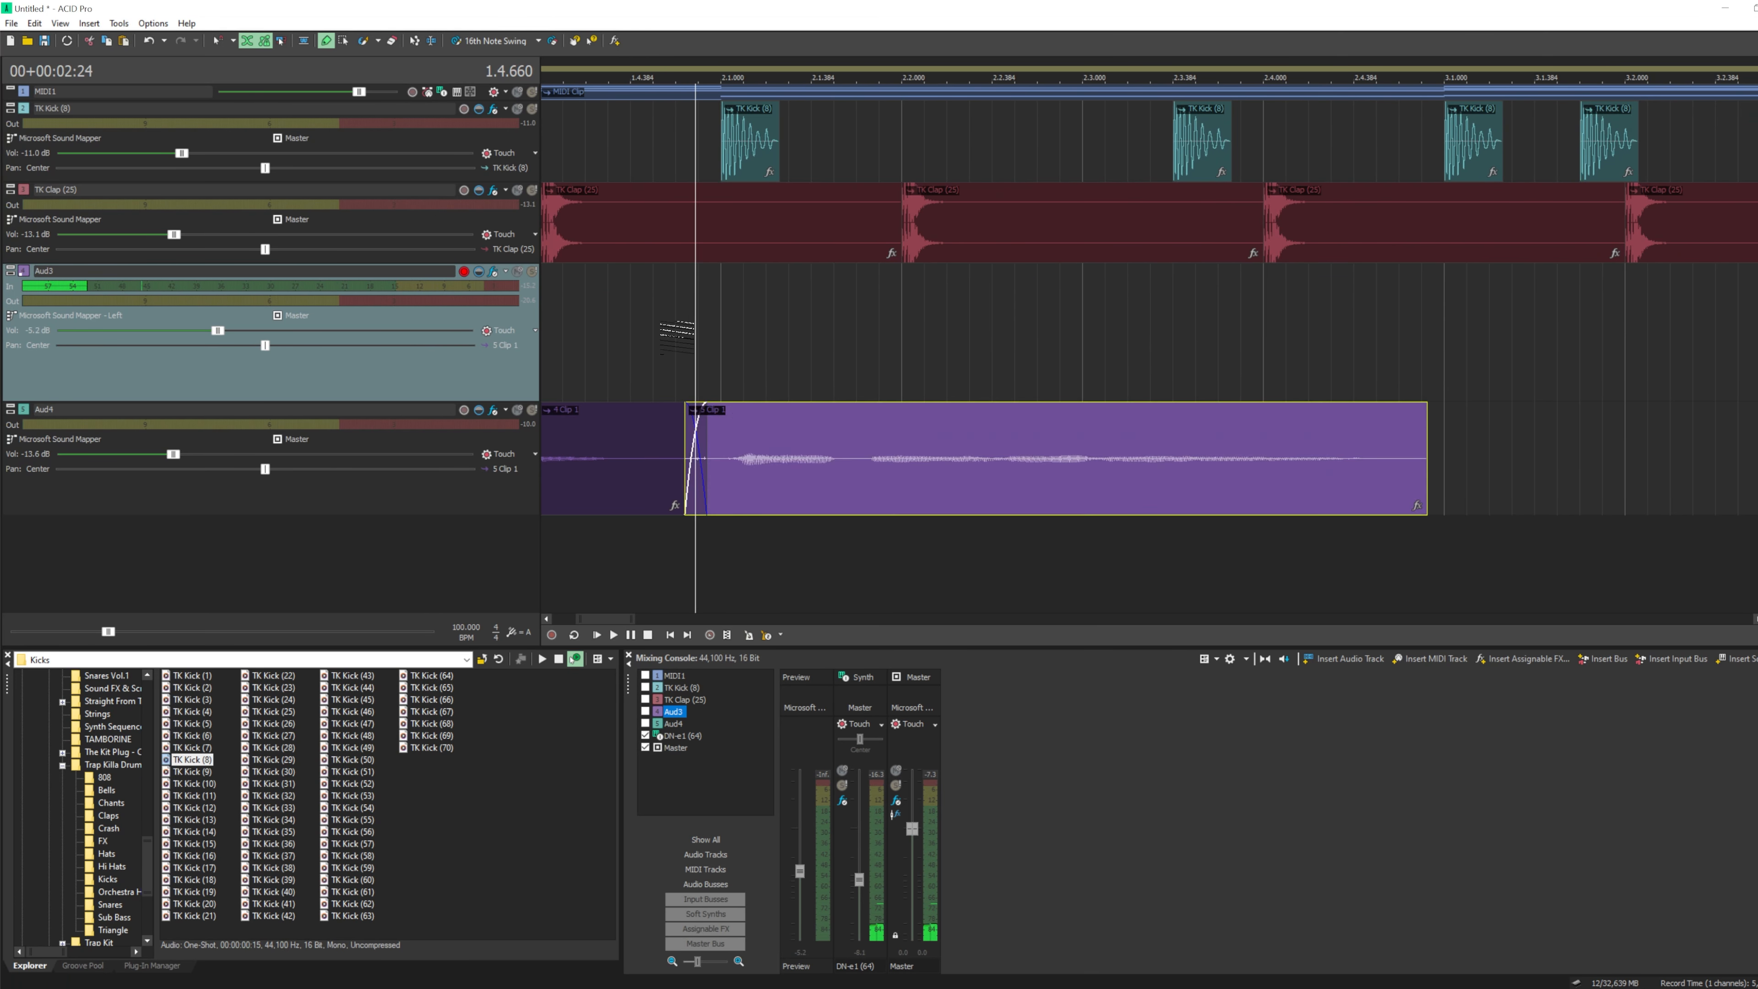
{"action": "left_click", "coordinate": [659, 335]}
{"action": "key", "text": "space"}
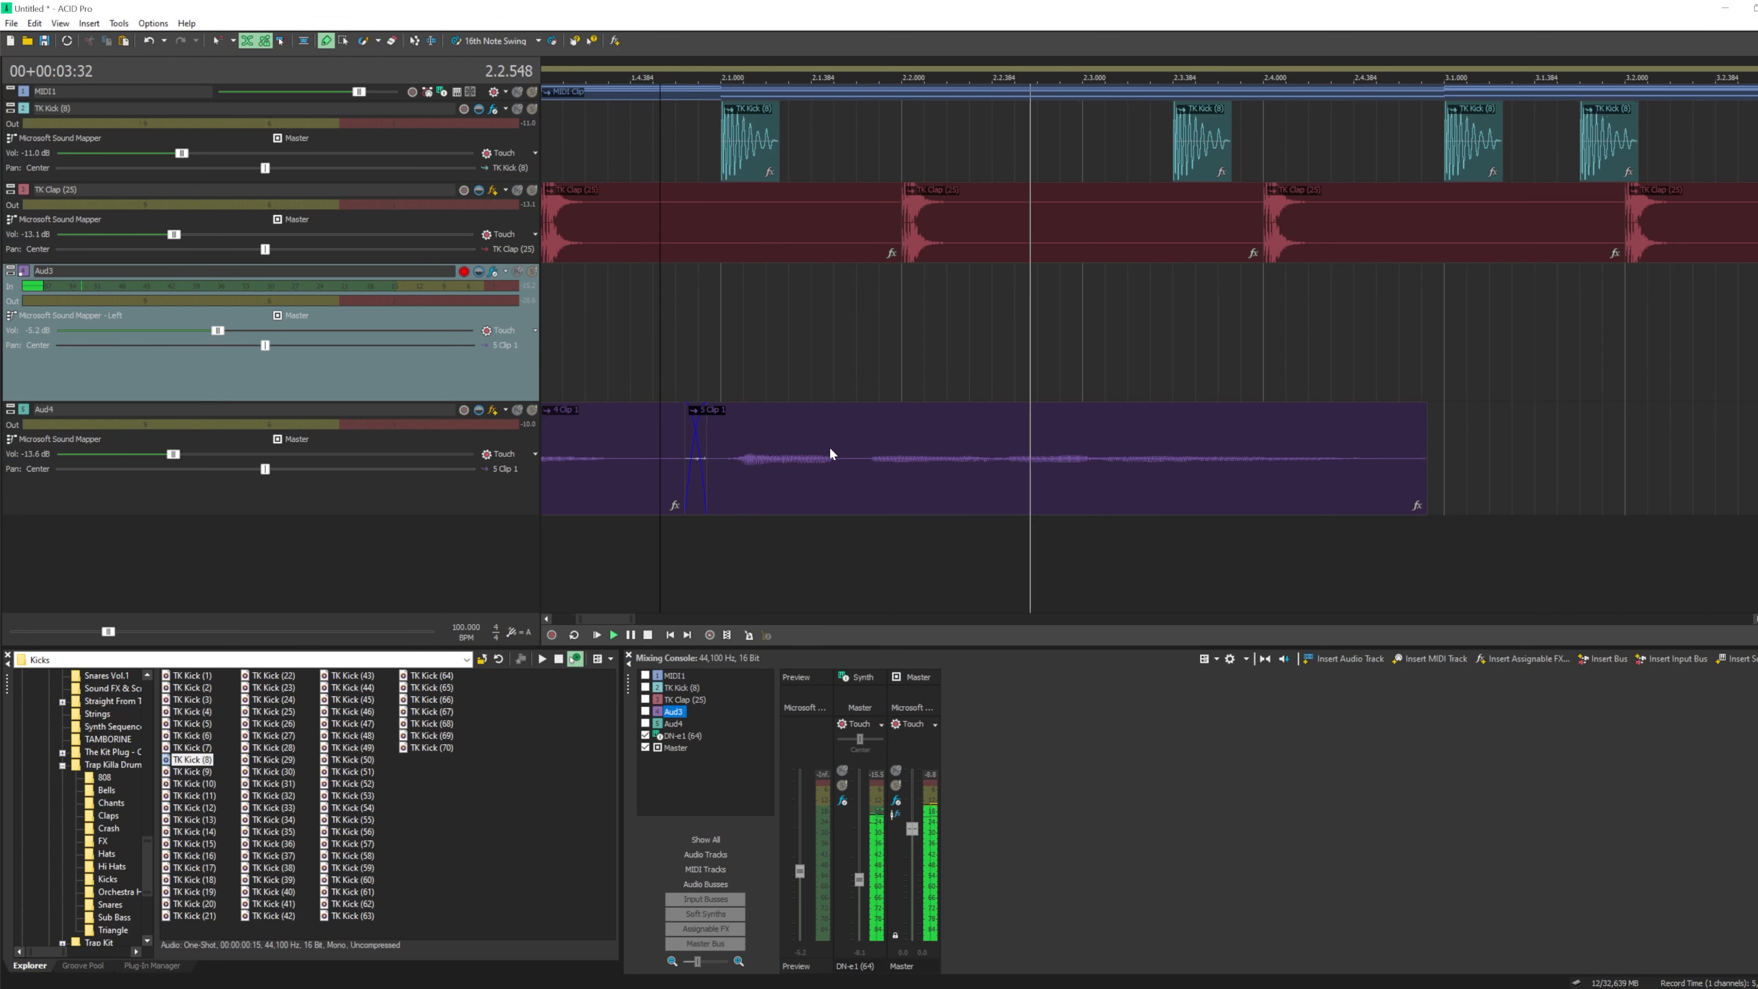
- Delete the second vocal clip from Aud4, keeping the opening vocal clip
{"action": "scroll", "coordinate": [830, 447], "scroll_direction": "down", "scroll_amount": 2}
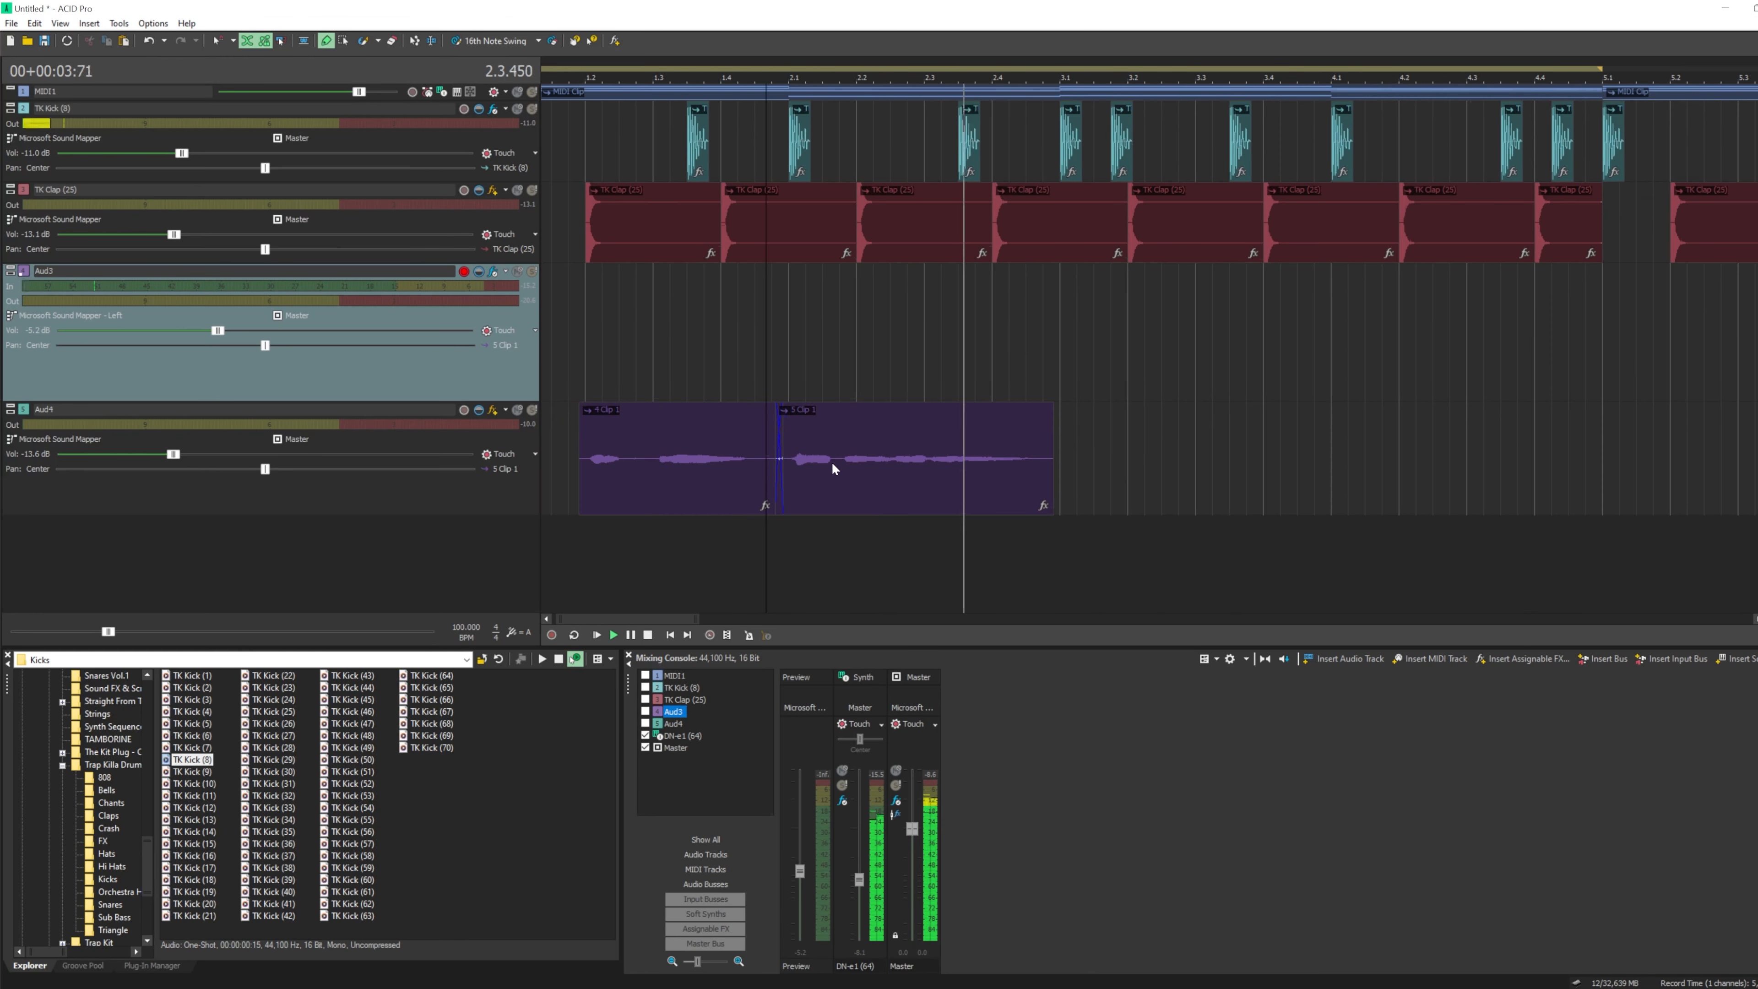
{"action": "right_click", "coordinate": [831, 462]}
{"action": "left_click", "coordinate": [900, 734]}
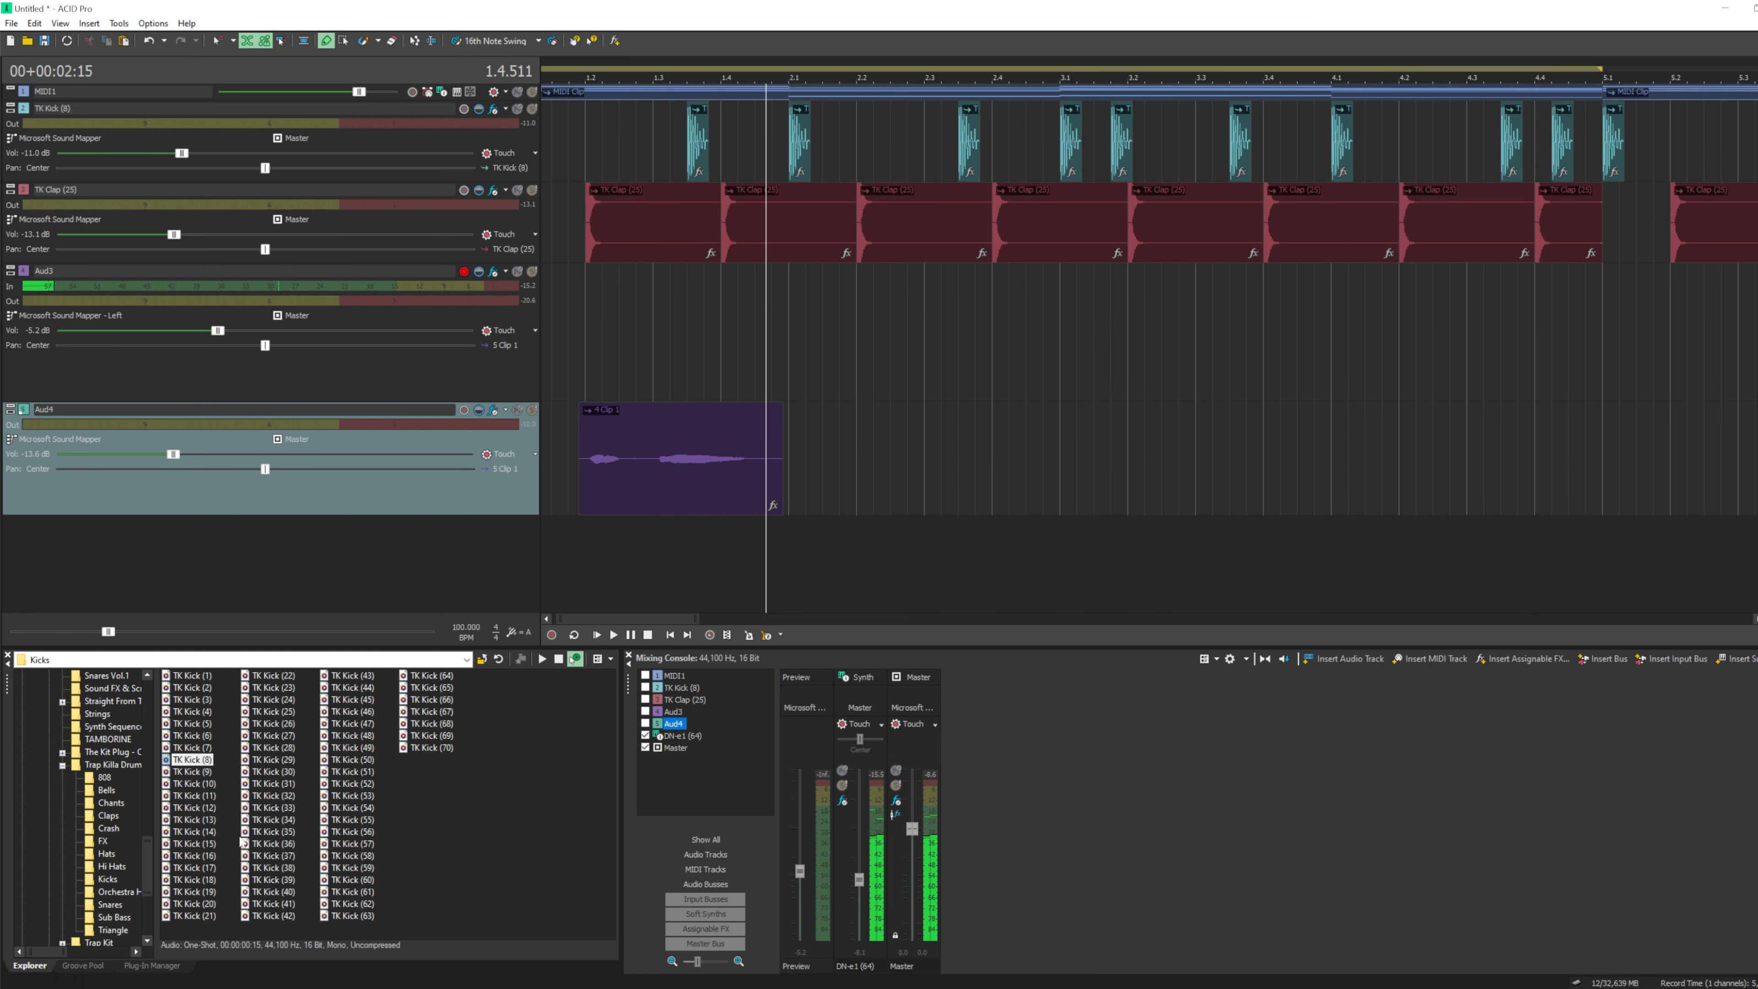
{"action": "key", "text": "super"}
{"action": "type", "text": "sdf"}
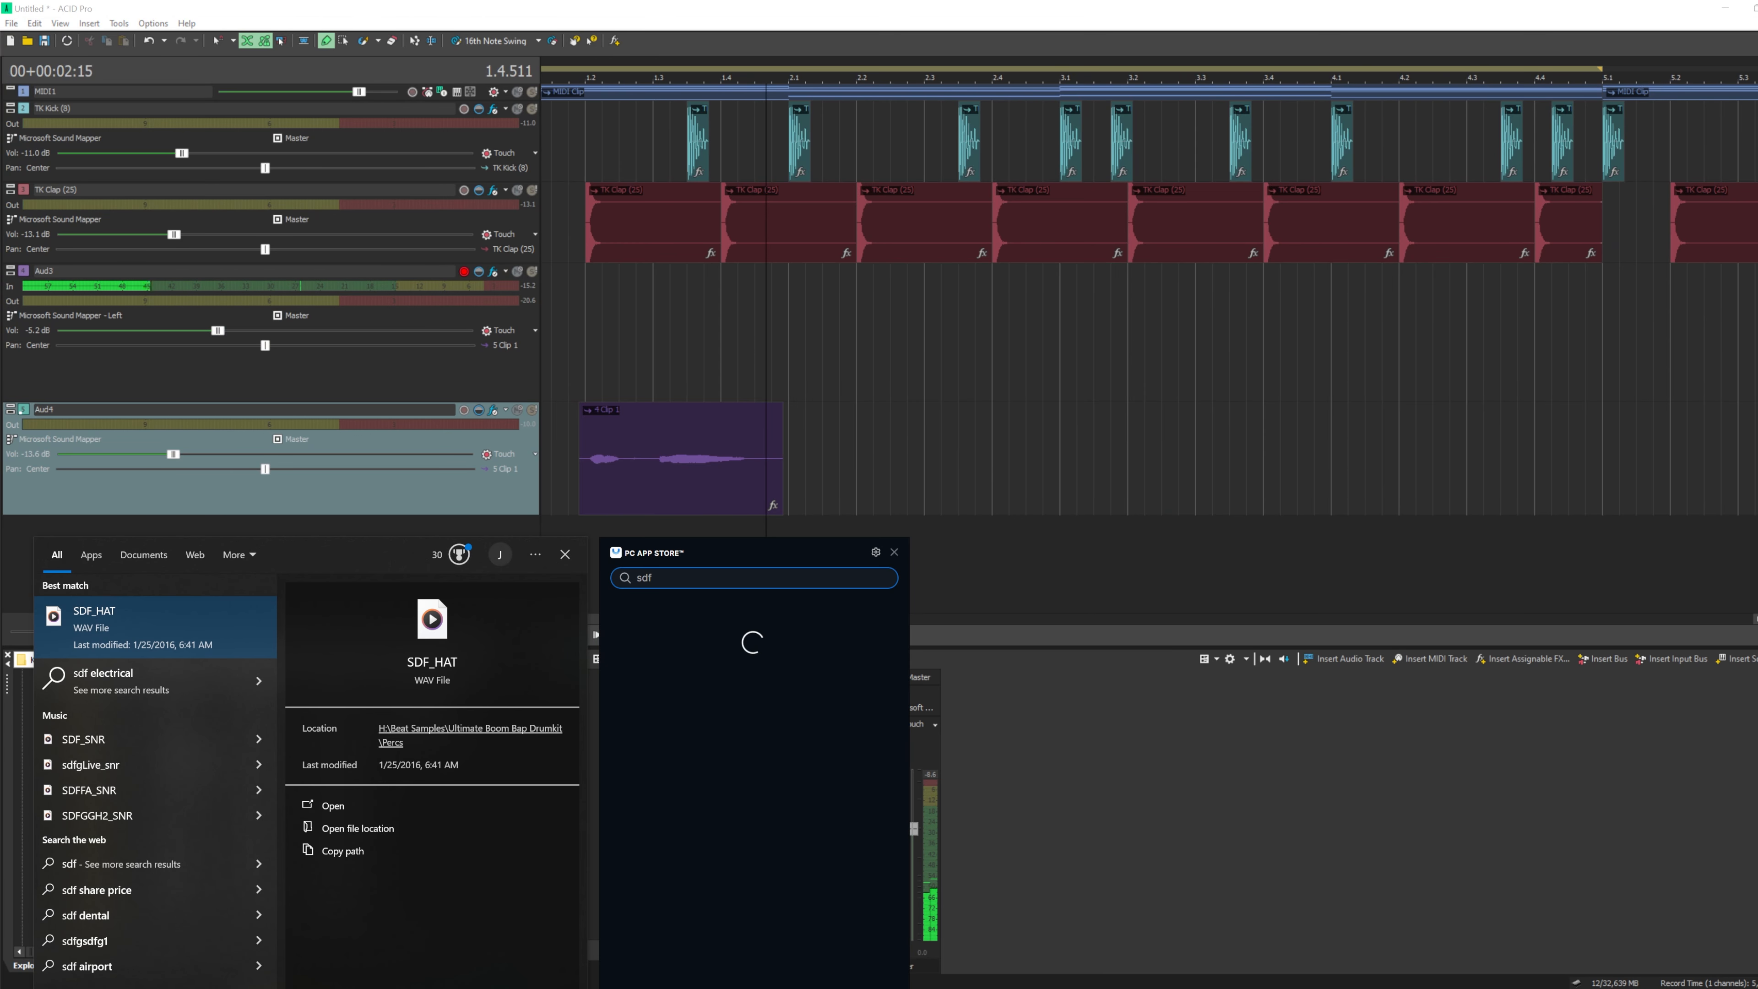
{"action": "key", "text": "Escape"}
- Return the playback position to the start of the project and play the opening briefly
{"action": "left_click", "coordinate": [722, 377]}
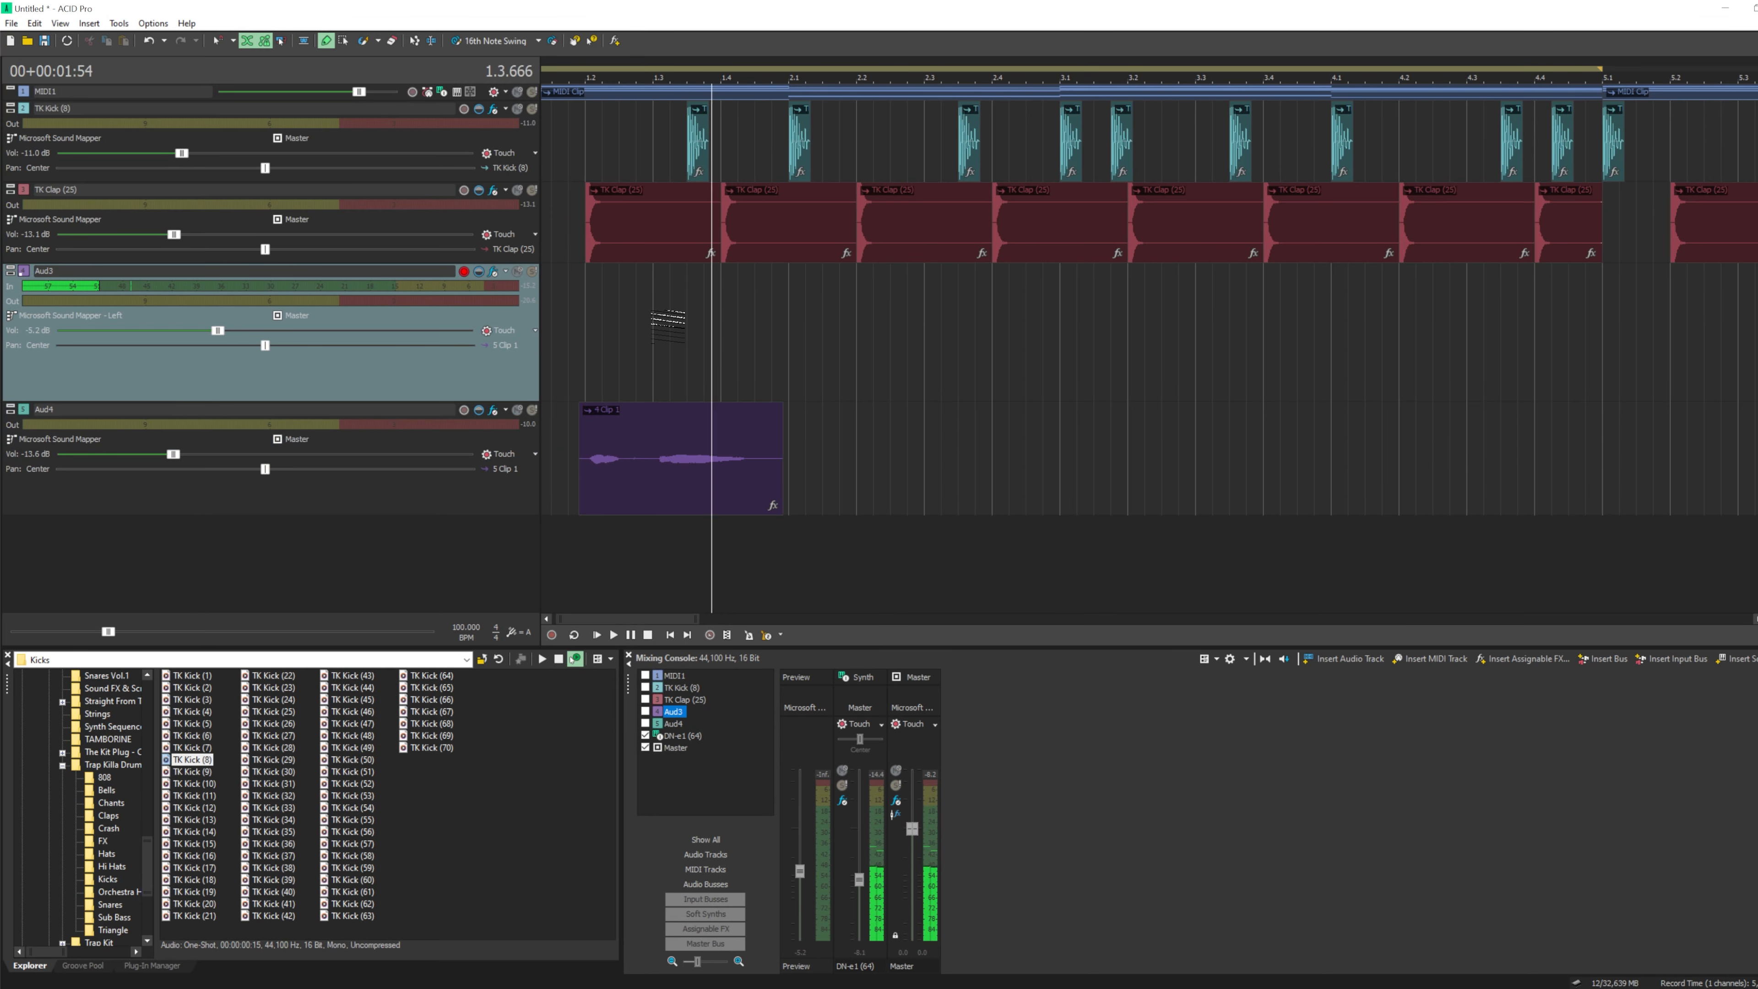
{"action": "left_click", "coordinate": [632, 374]}
{"action": "left_click", "coordinate": [667, 636]}
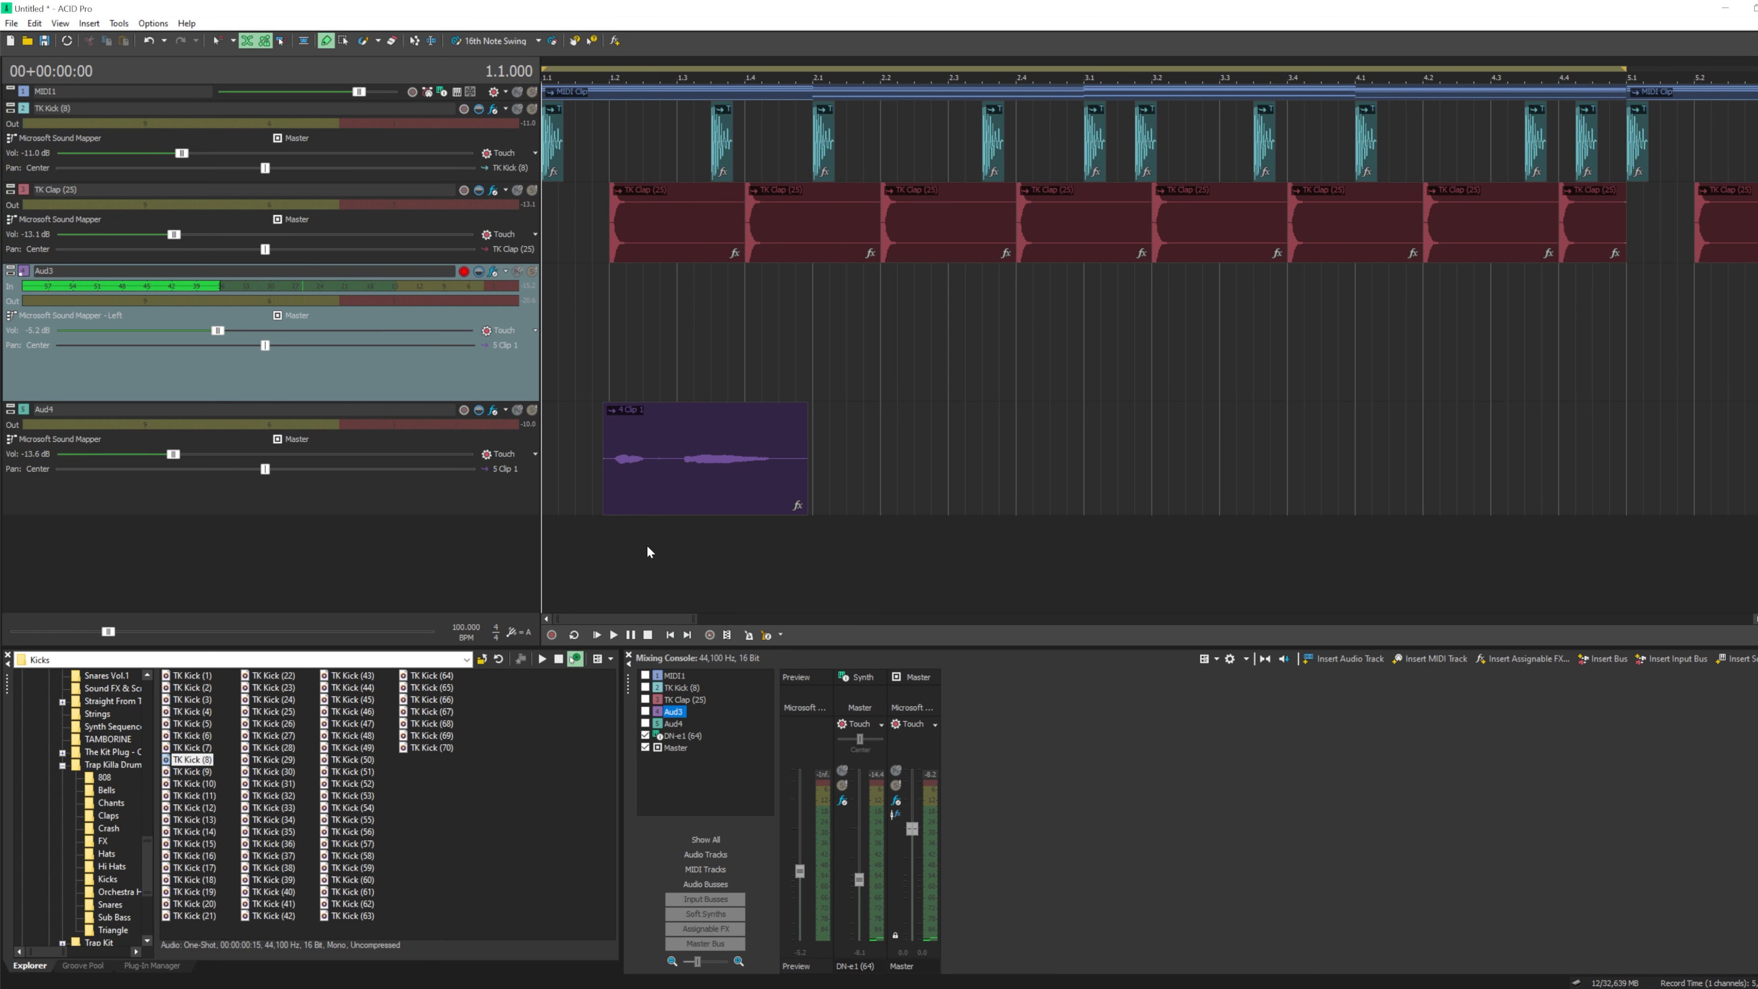
{"action": "key", "text": "space"}
{"action": "key", "text": "space"}
- Record two trial vocal takes on Aud3 from 1.2.088, slightly after beat 1.2, and discard both recorded files
{"action": "left_click", "coordinate": [617, 312]}
{"action": "key", "text": "ctrl+r"}
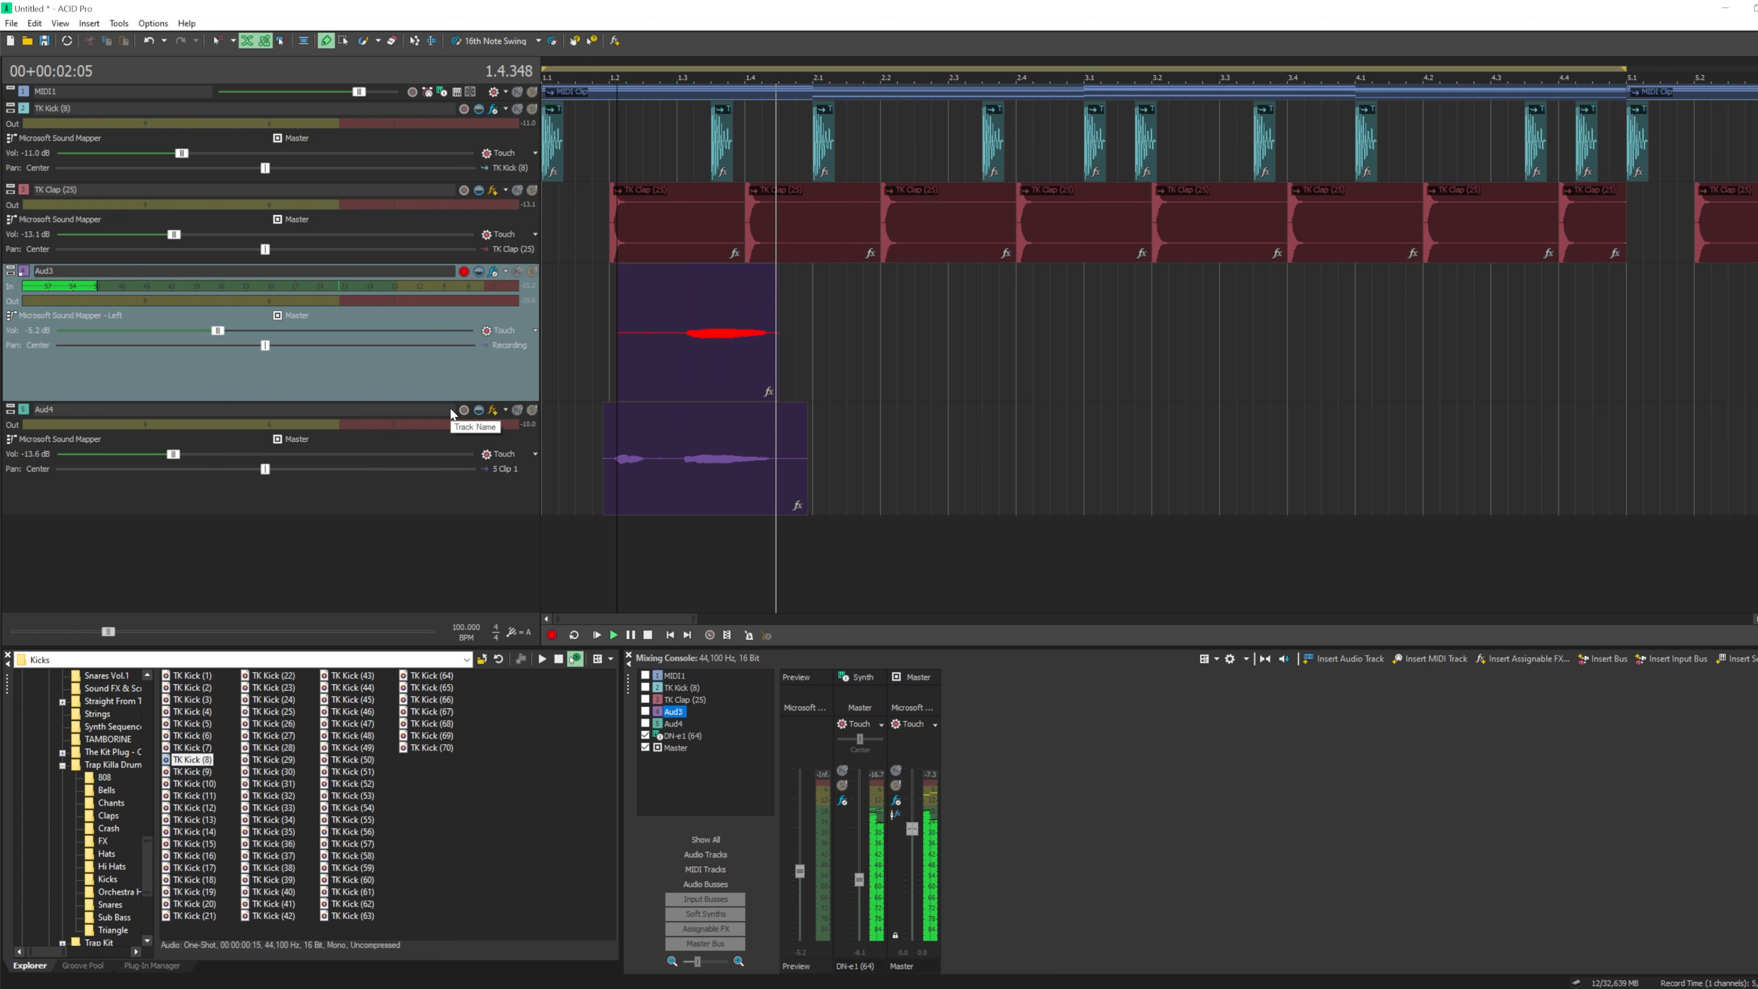
{"action": "key", "text": "space"}
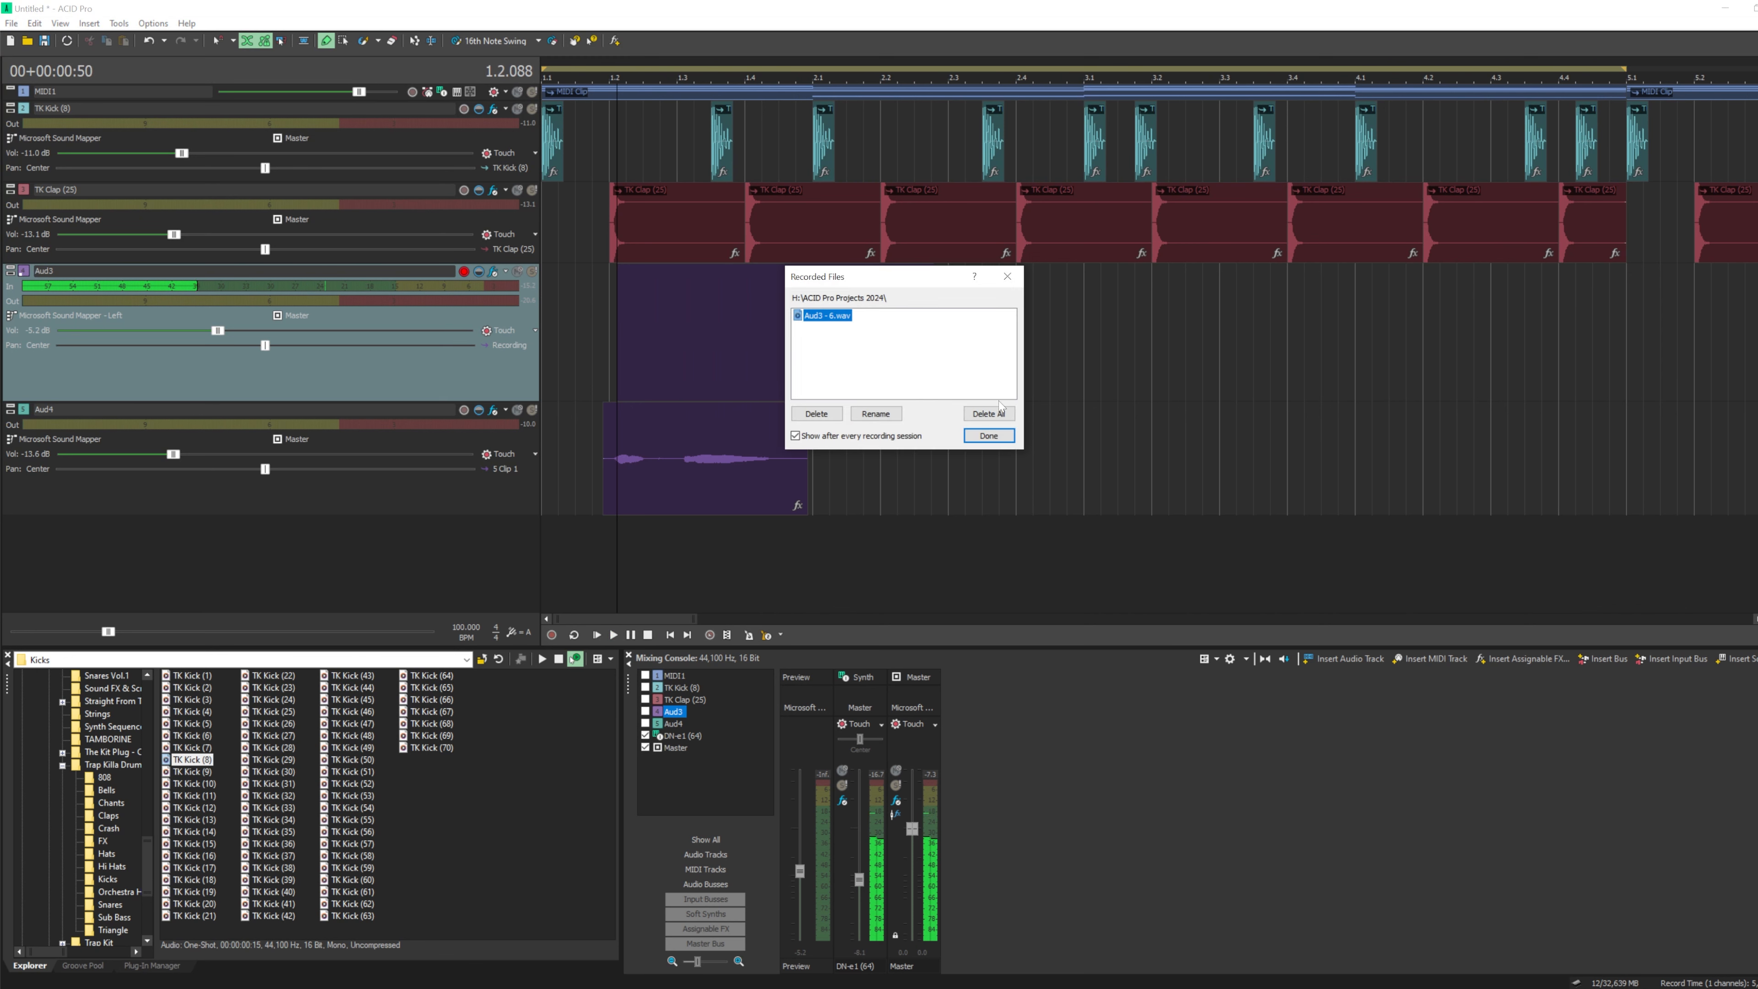
{"action": "left_click", "coordinate": [989, 413]}
{"action": "left_click", "coordinate": [935, 392]}
{"action": "key", "text": "ctrl+r"}
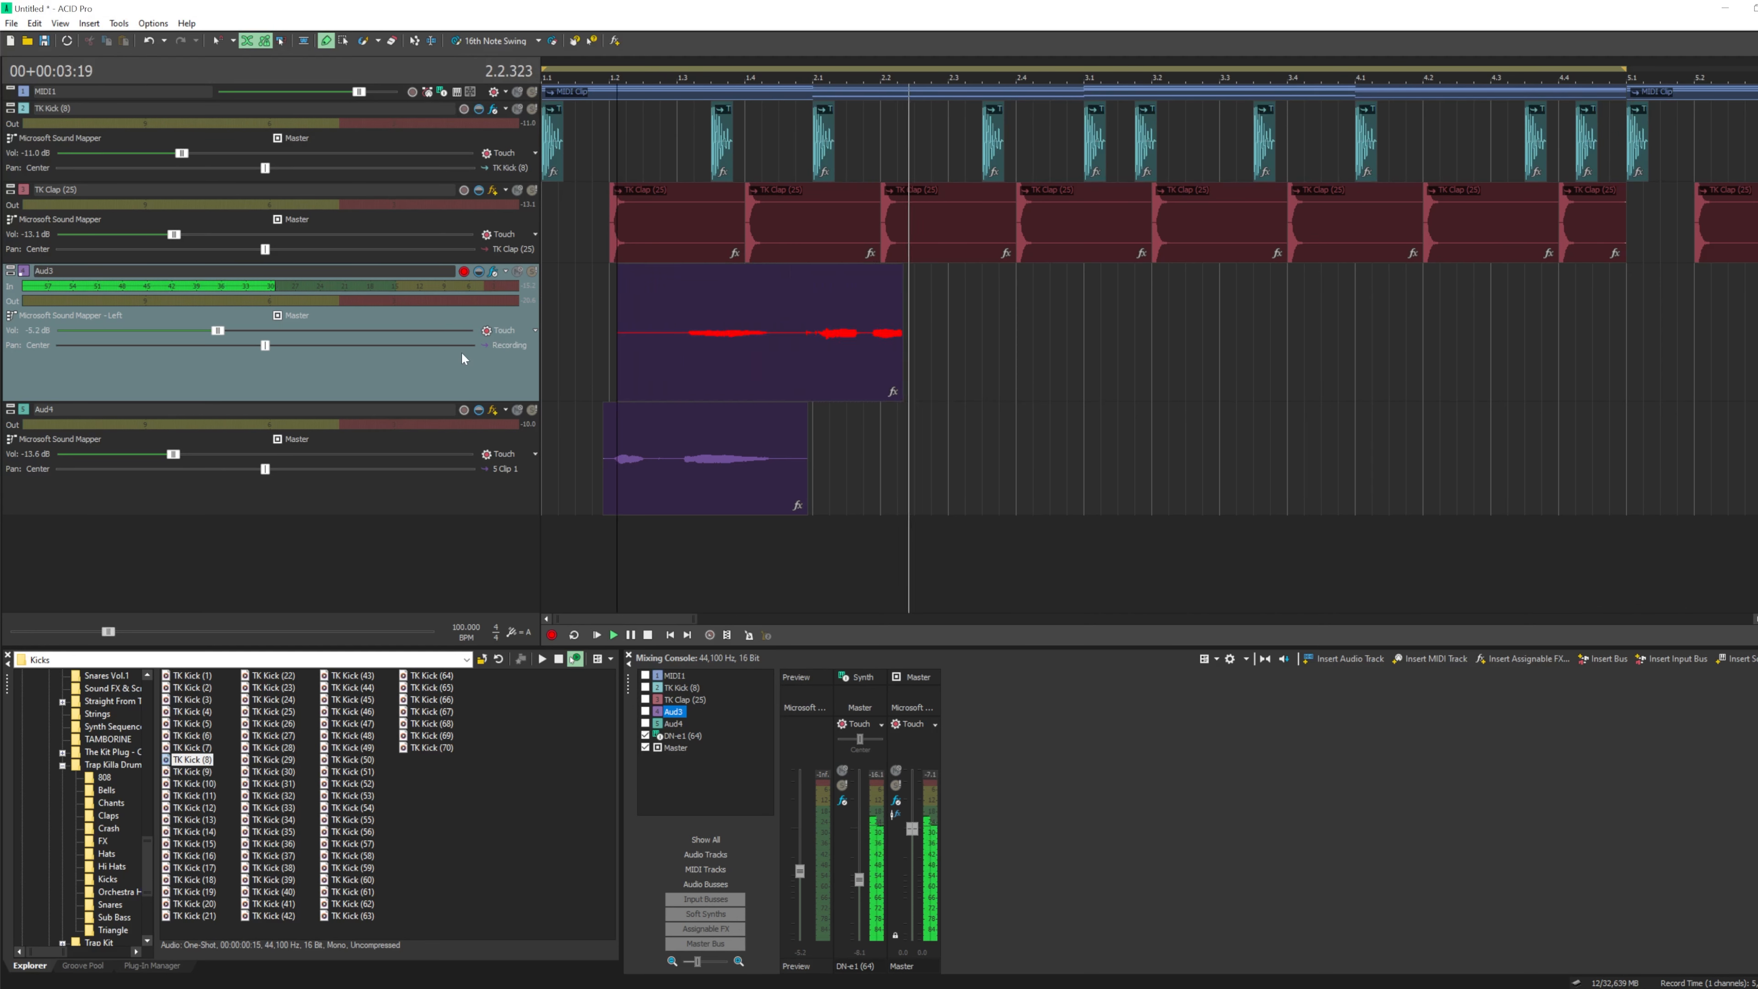
{"action": "key", "text": "space"}
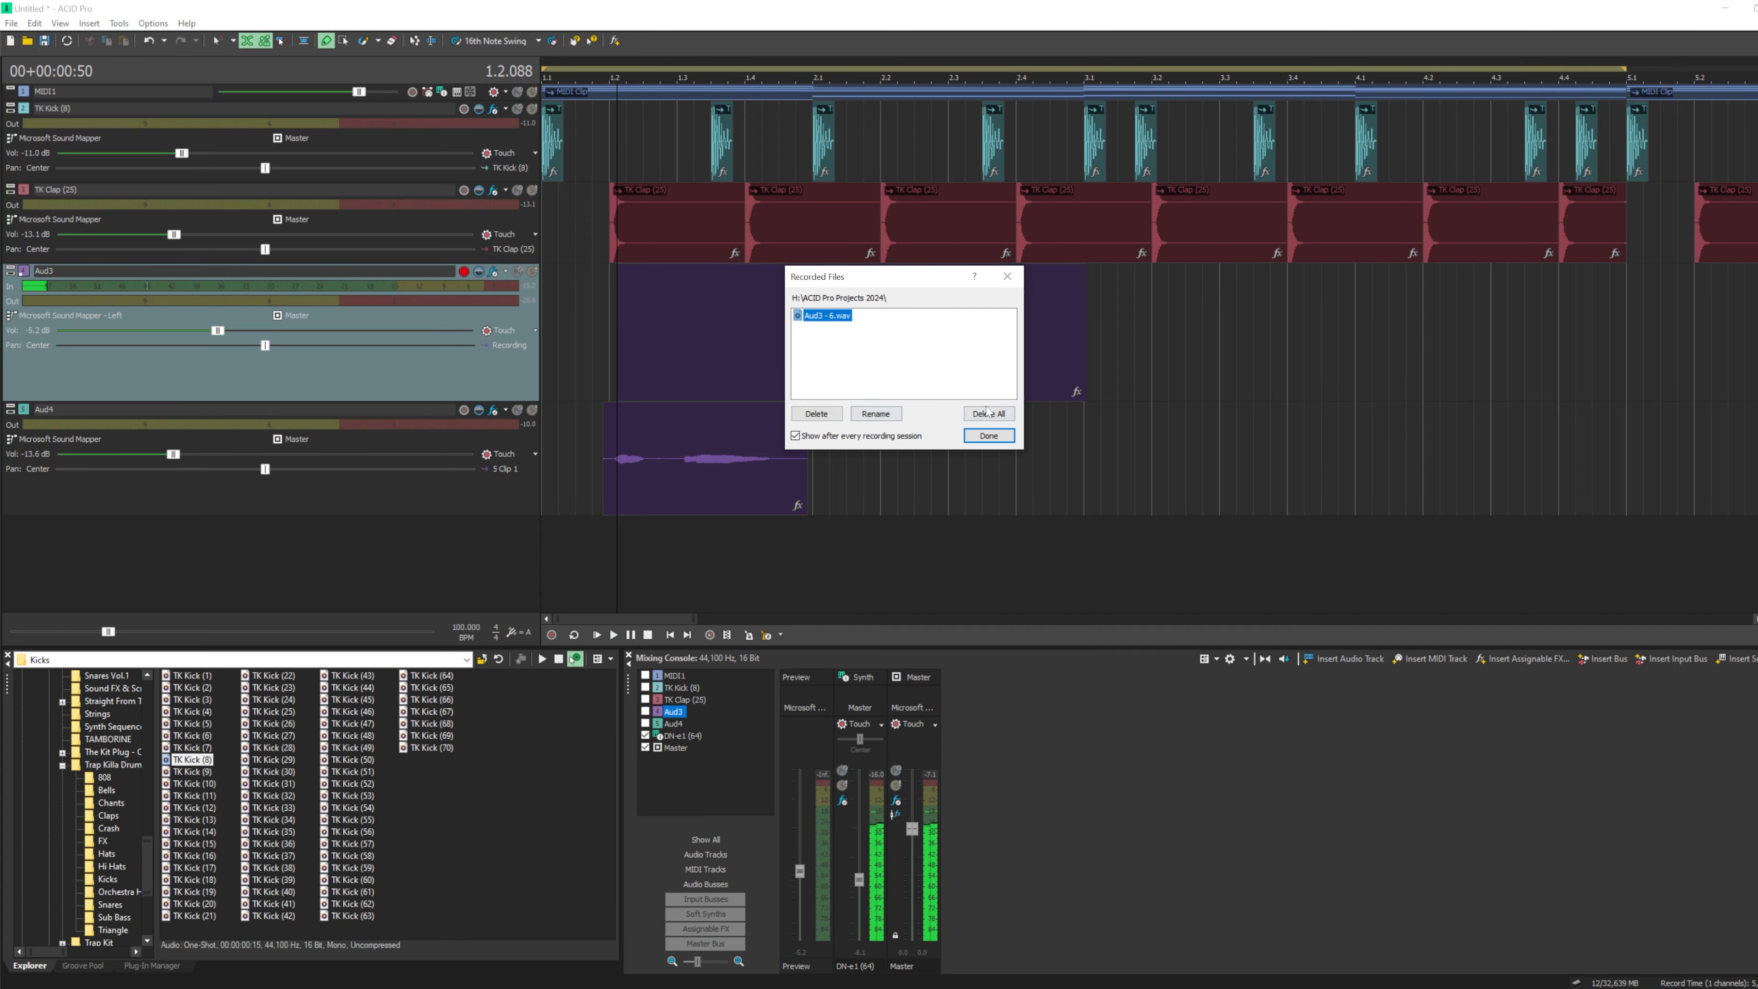
{"action": "left_click", "coordinate": [943, 383]}
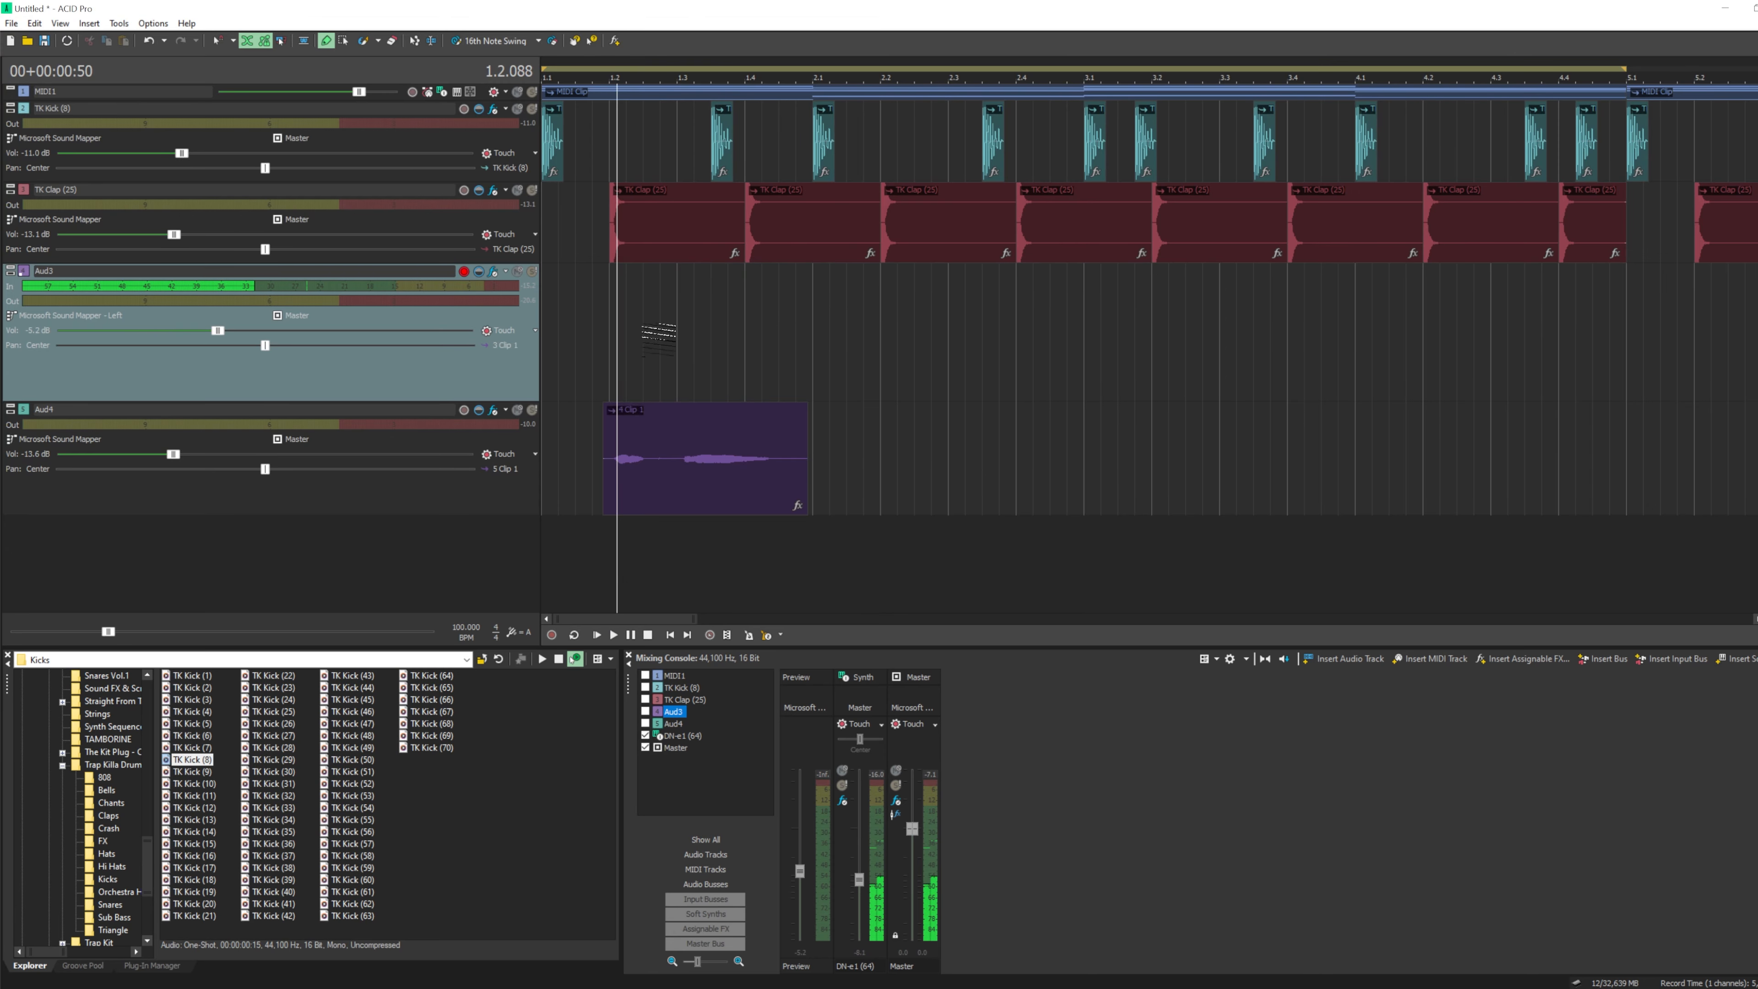
- Record the vocal line again on Aud3 from 1.2.088 and keep the take
{"action": "key", "text": "ctrl+r"}
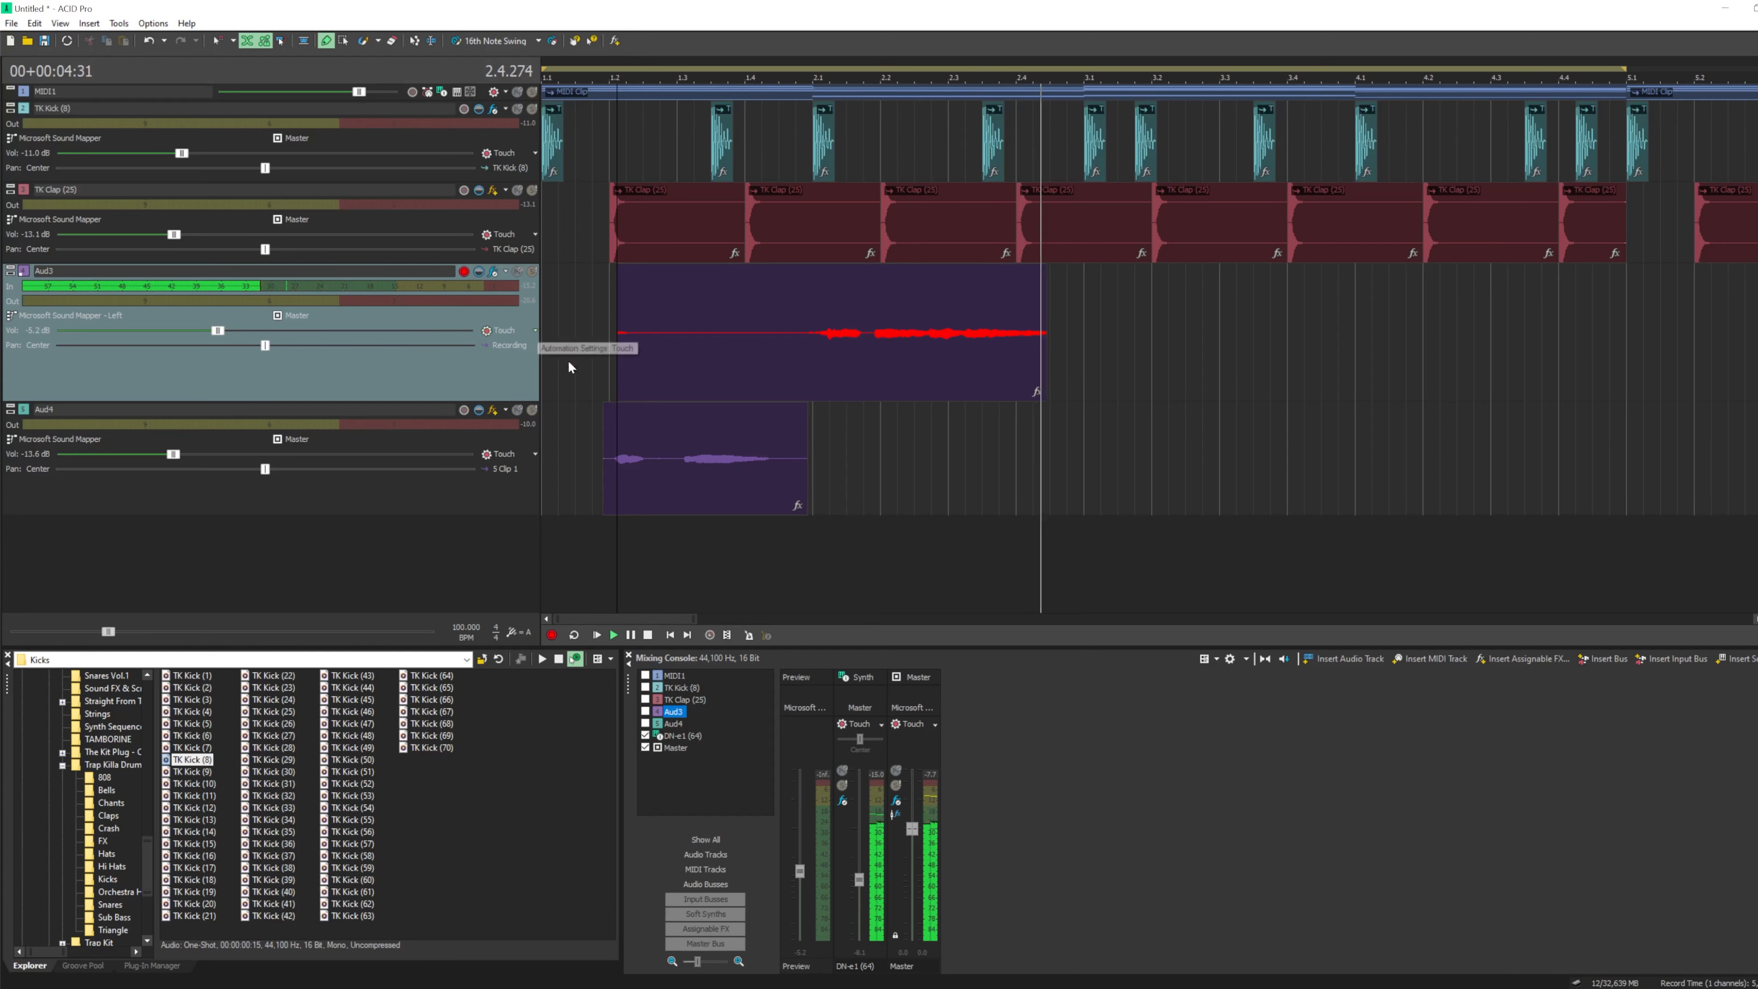
{"action": "key", "text": "space"}
{"action": "left_click", "coordinate": [989, 435]}
- Split the new vocal clip on Aud3 at 1.4.679, slightly before beat 2.1, and delete the part before the split
{"action": "left_click", "coordinate": [782, 337]}
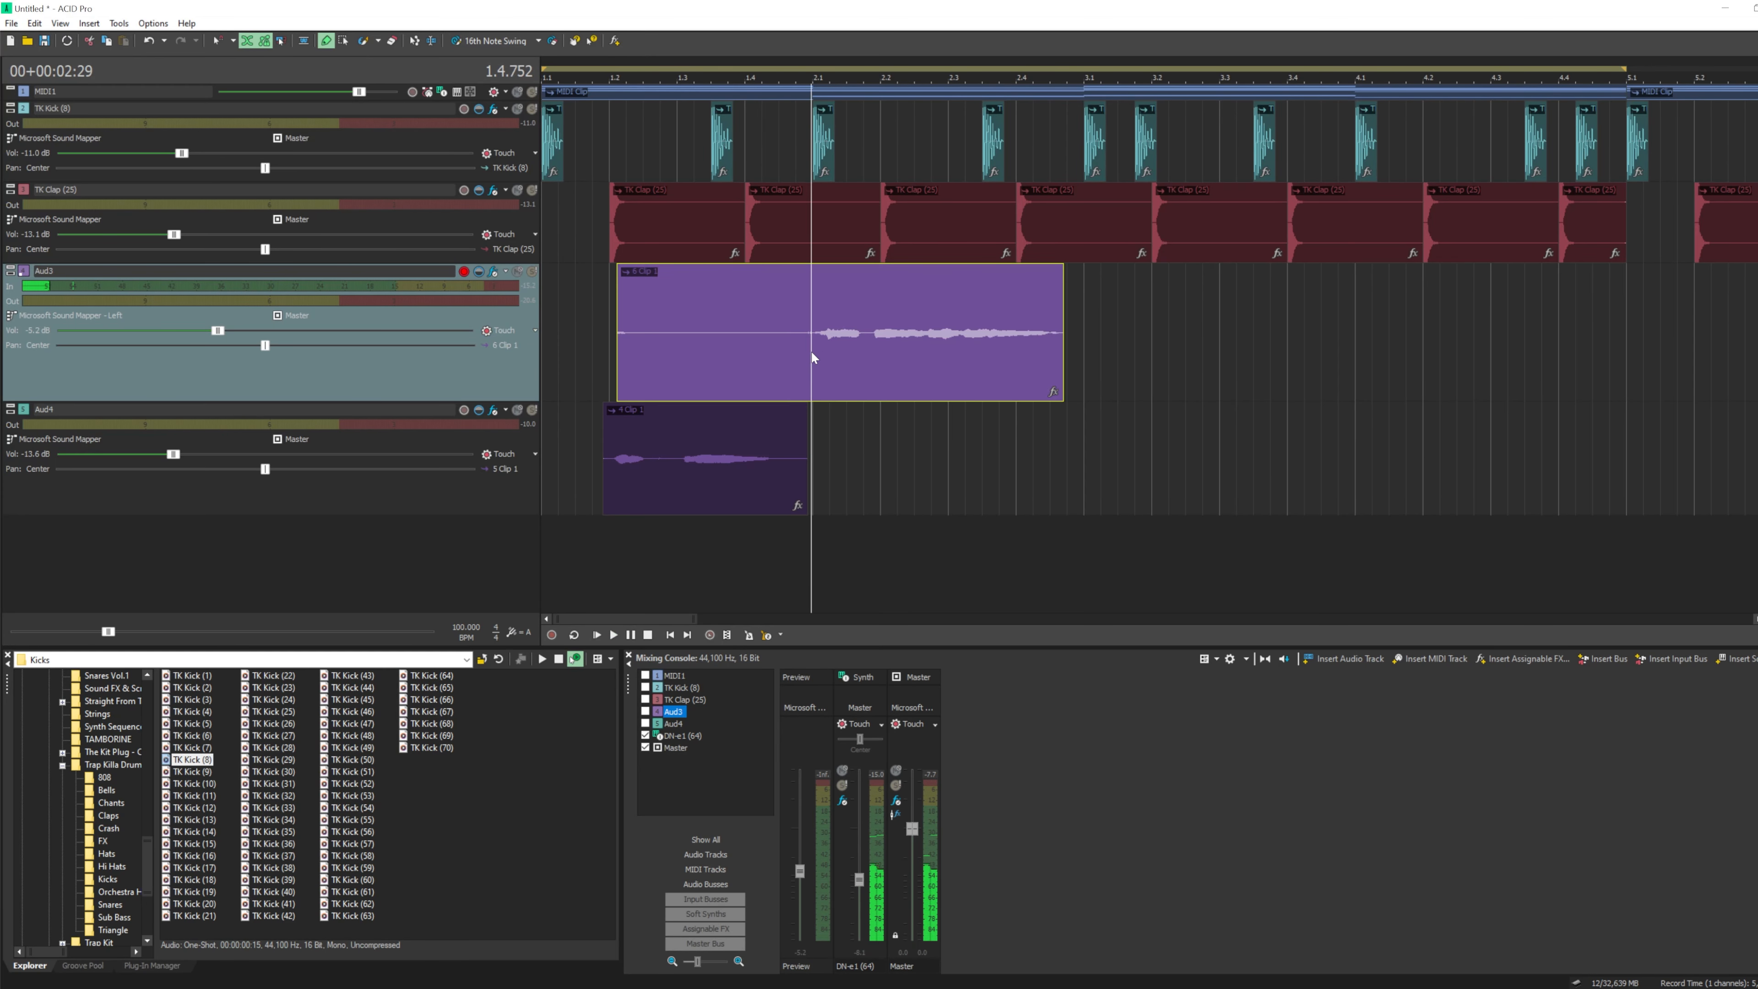
{"action": "left_click", "coordinate": [811, 351]}
{"action": "scroll", "coordinate": [805, 347], "scroll_direction": "up", "scroll_amount": 3}
{"action": "left_click", "coordinate": [793, 346]}
{"action": "key", "text": "s"}
{"action": "right_click", "coordinate": [741, 334]}
{"action": "left_click", "coordinate": [810, 638]}
- Move the trimmed vocal clip from Aud3 down to Aud4, shift it slightly earlier, and play the transition from 1.4.368
{"action": "left_click_drag", "start_coordinate": [917, 346], "coordinate": [917, 460]}
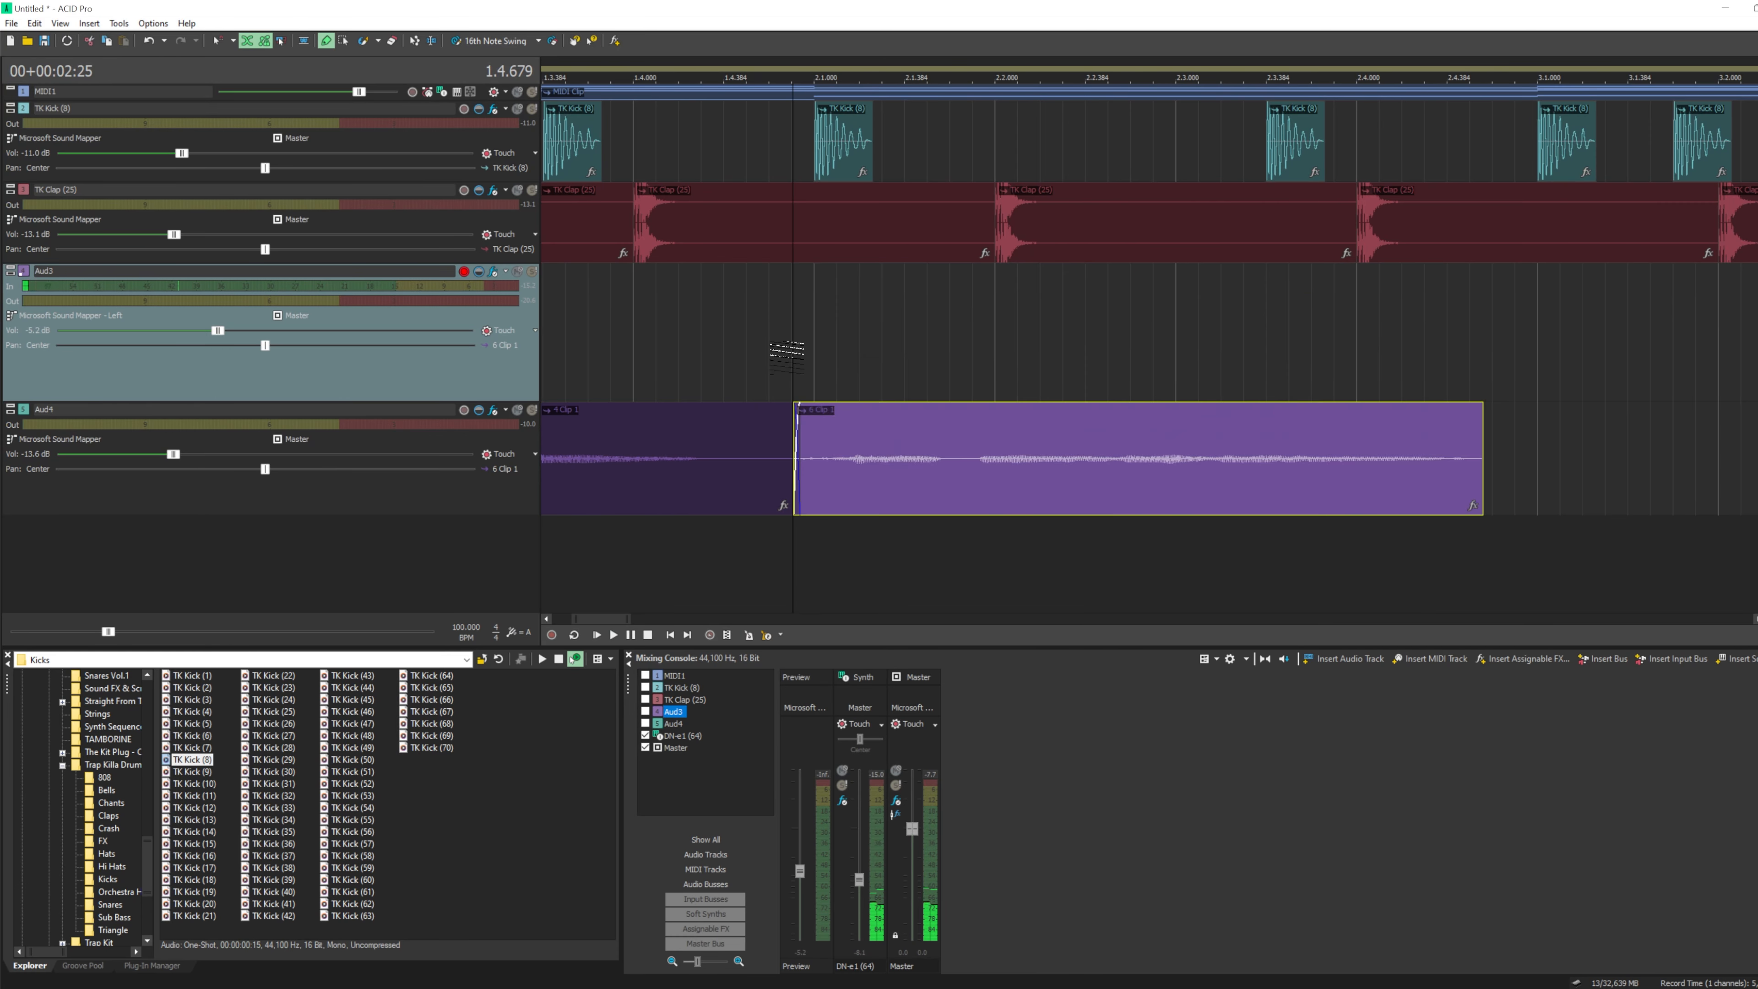
{"action": "left_click", "coordinate": [770, 359]}
{"action": "key", "text": "space"}
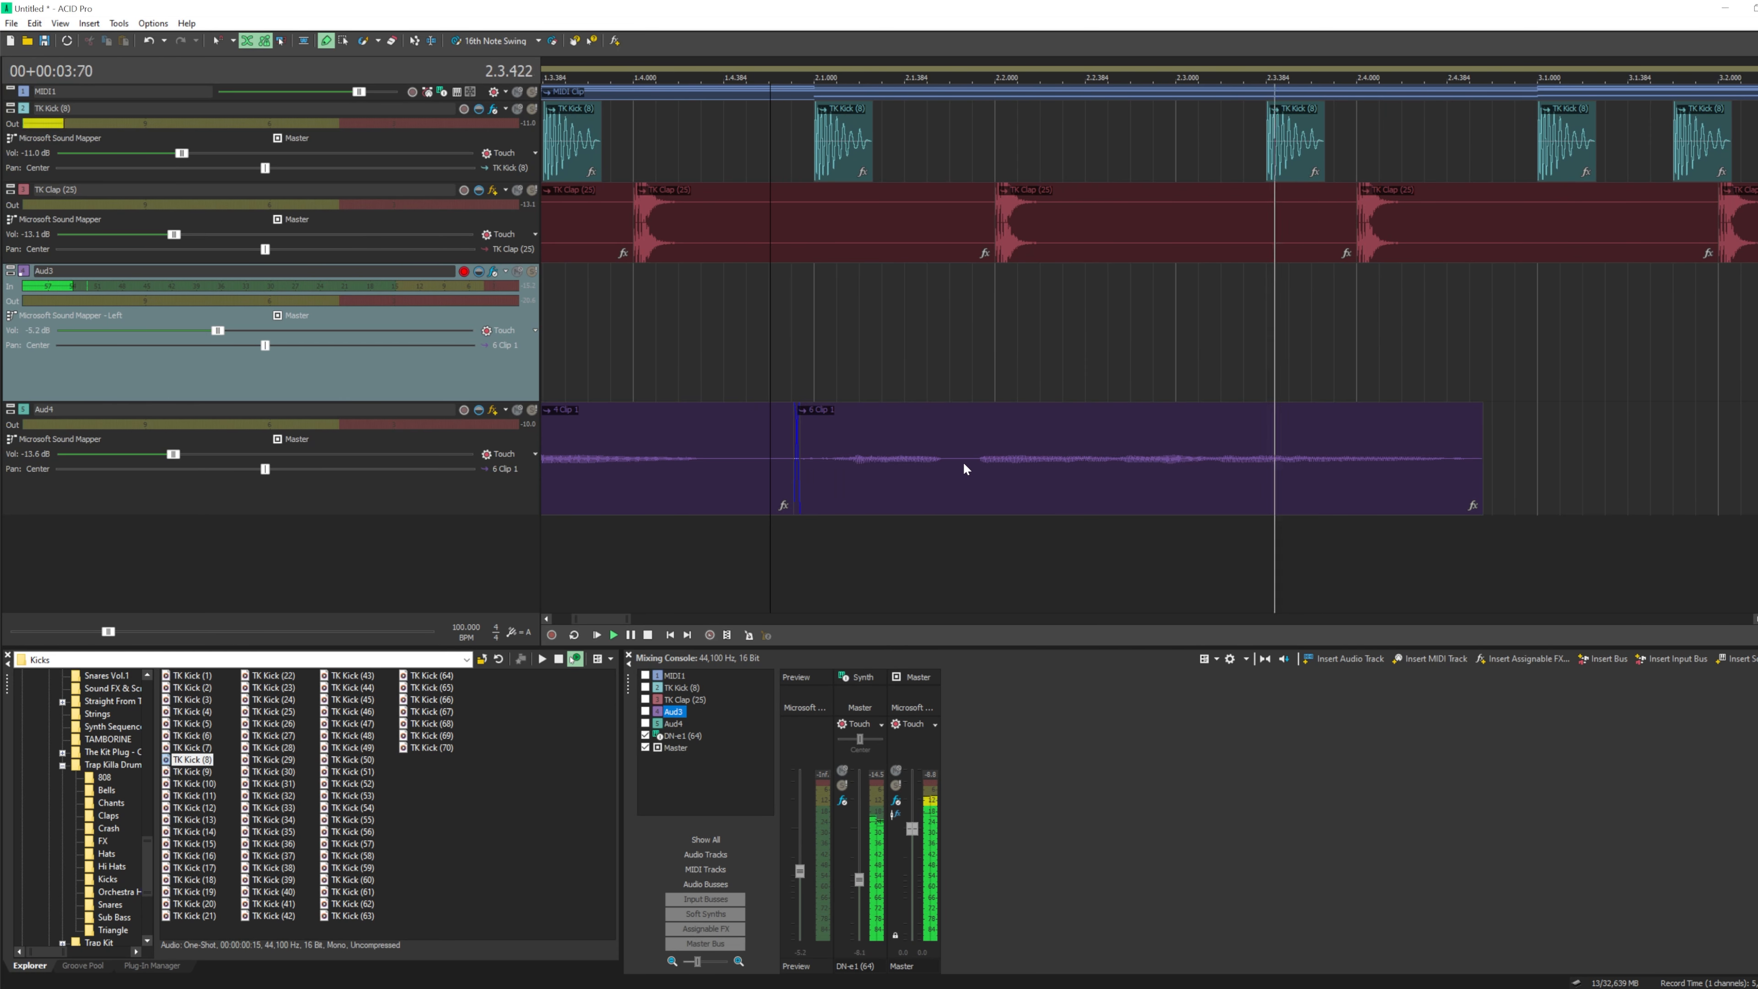
{"action": "scroll", "coordinate": [964, 464], "scroll_direction": "down", "scroll_amount": 3}
{"action": "key", "text": "space"}
{"action": "left_click_drag", "start_coordinate": [938, 475], "coordinate": [931, 477]}
{"action": "left_click", "coordinate": [778, 354]}
{"action": "key", "text": "space"}
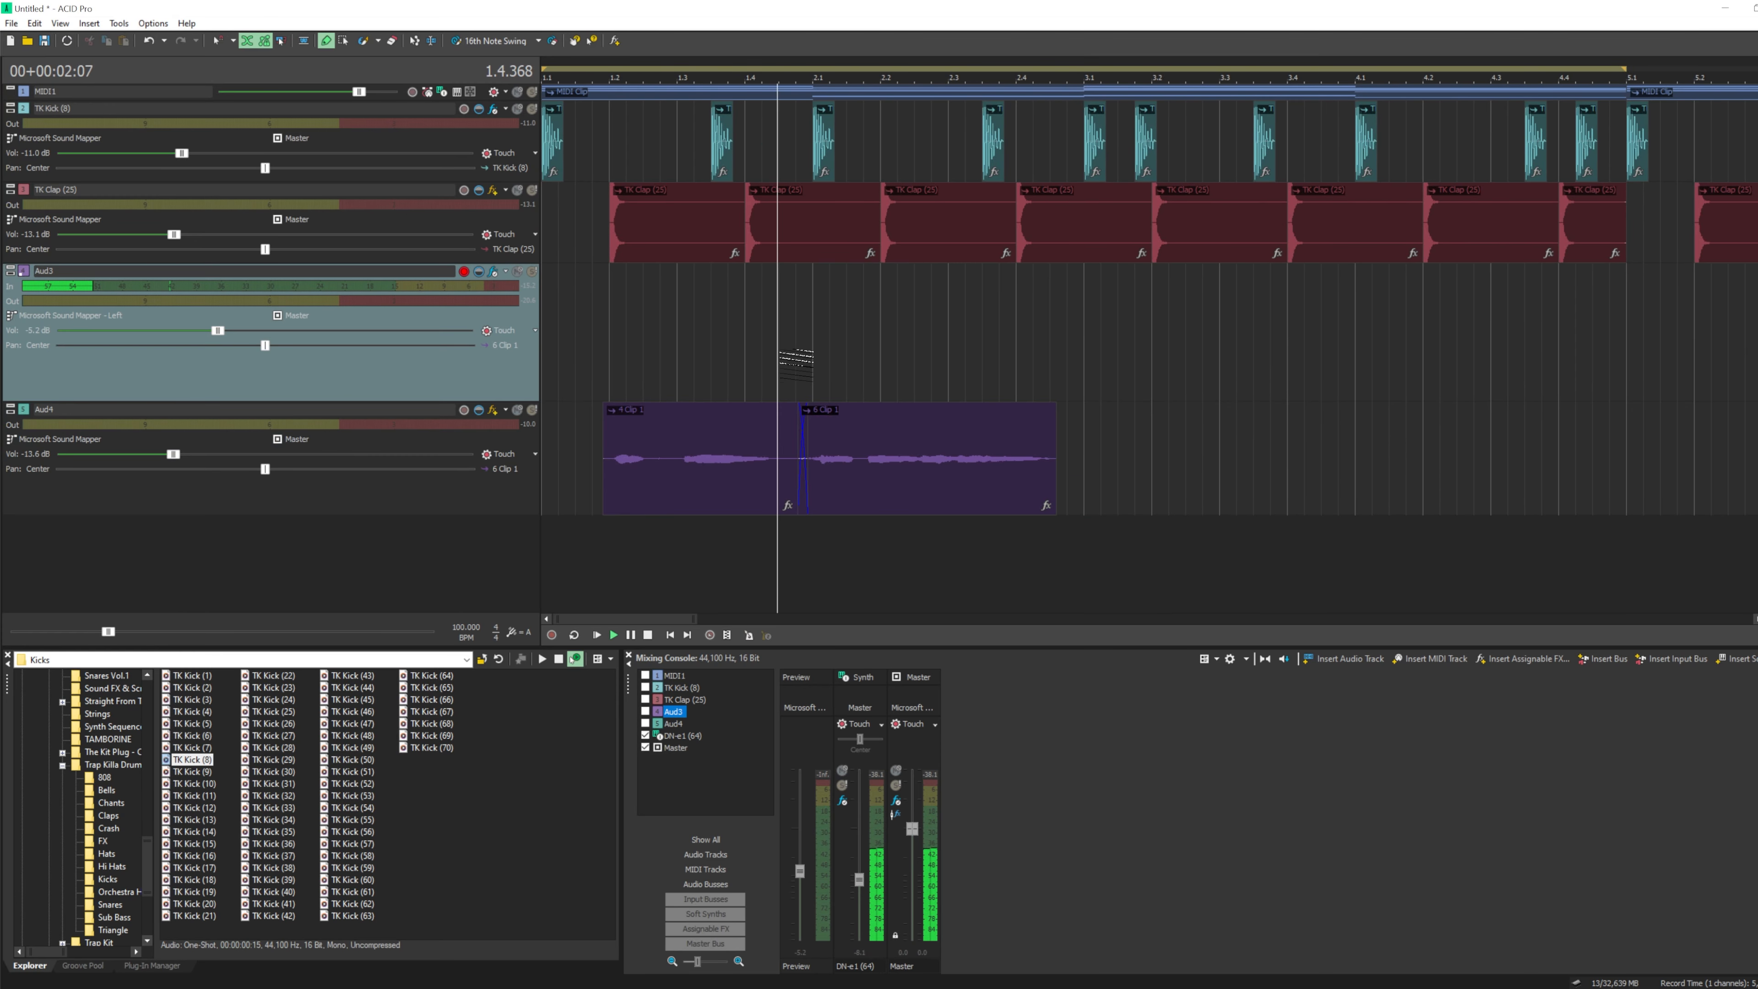
- Trim the tail of the opening vocal clip on Aud4 and move the second clip earlier so it starts at 1.4.426
{"action": "left_click", "coordinate": [789, 466]}
{"action": "scroll", "coordinate": [788, 467], "scroll_direction": "up", "scroll_amount": 1}
{"action": "key", "text": "s"}
{"action": "key", "text": "Delete"}
{"action": "left_click_drag", "start_coordinate": [809, 464], "coordinate": [787, 463]}
{"action": "left_click", "coordinate": [715, 359]}
{"action": "key", "text": "space"}
{"action": "key", "text": "space"}
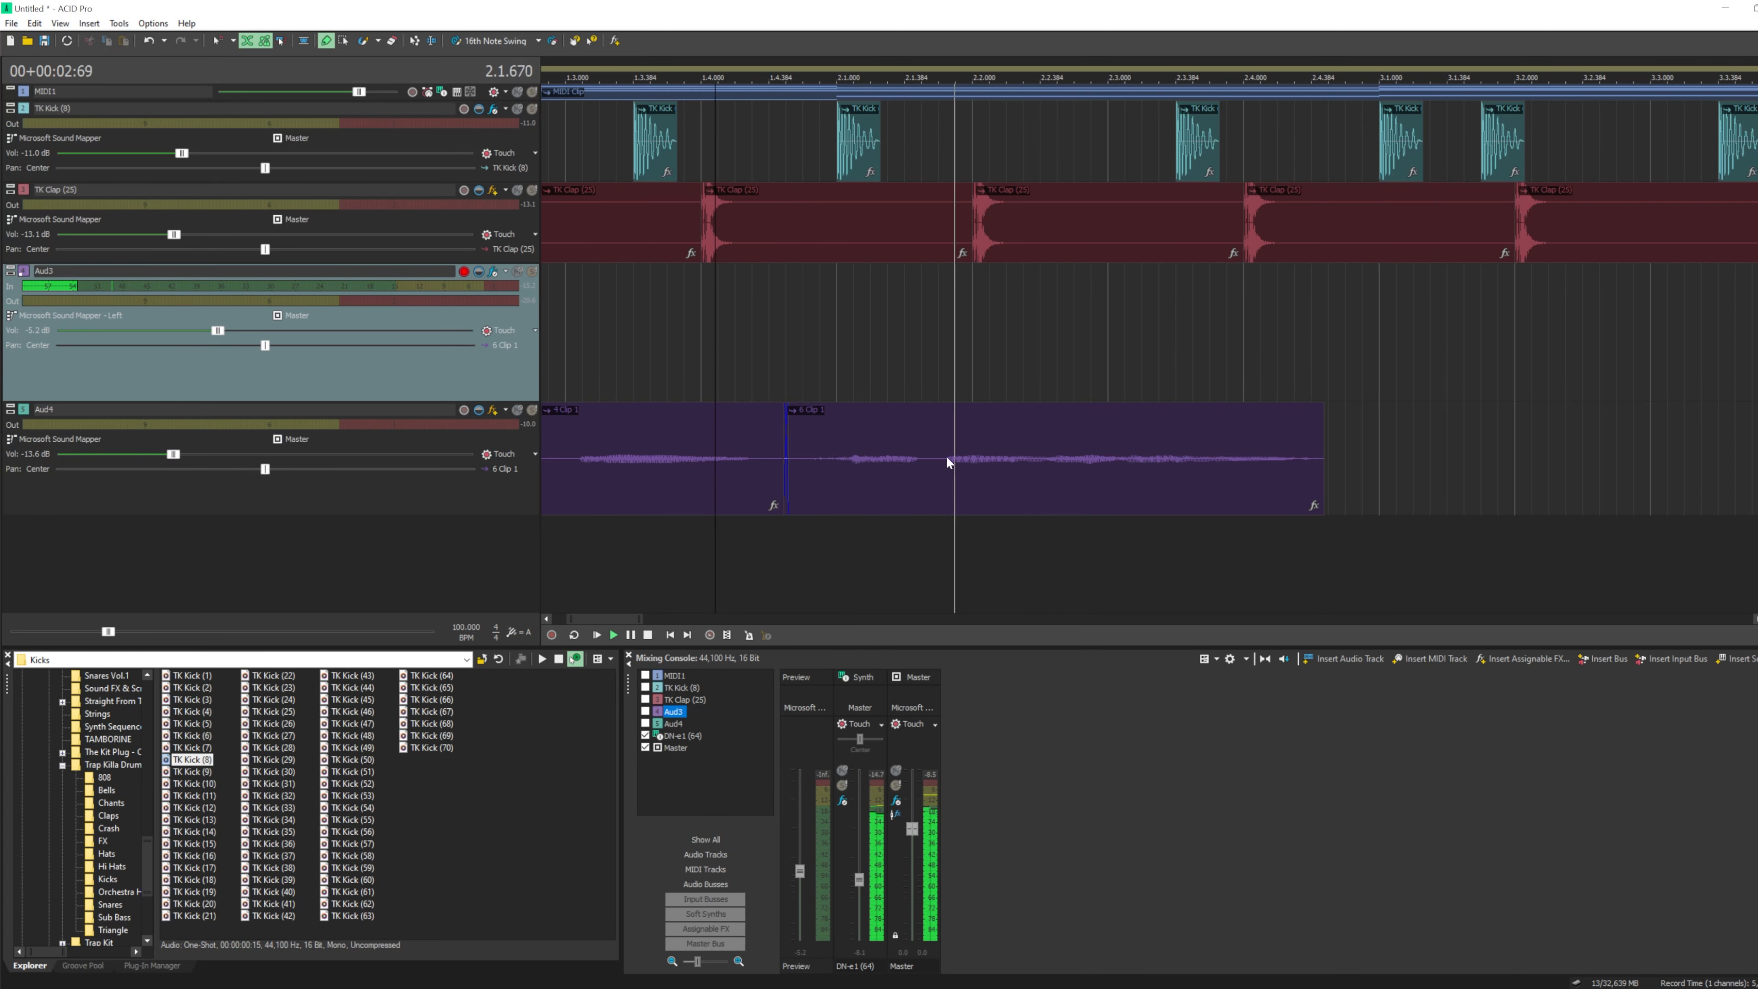
{"action": "left_click_drag", "start_coordinate": [928, 469], "coordinate": [922, 476]}
{"action": "double_click", "coordinate": [922, 479]}
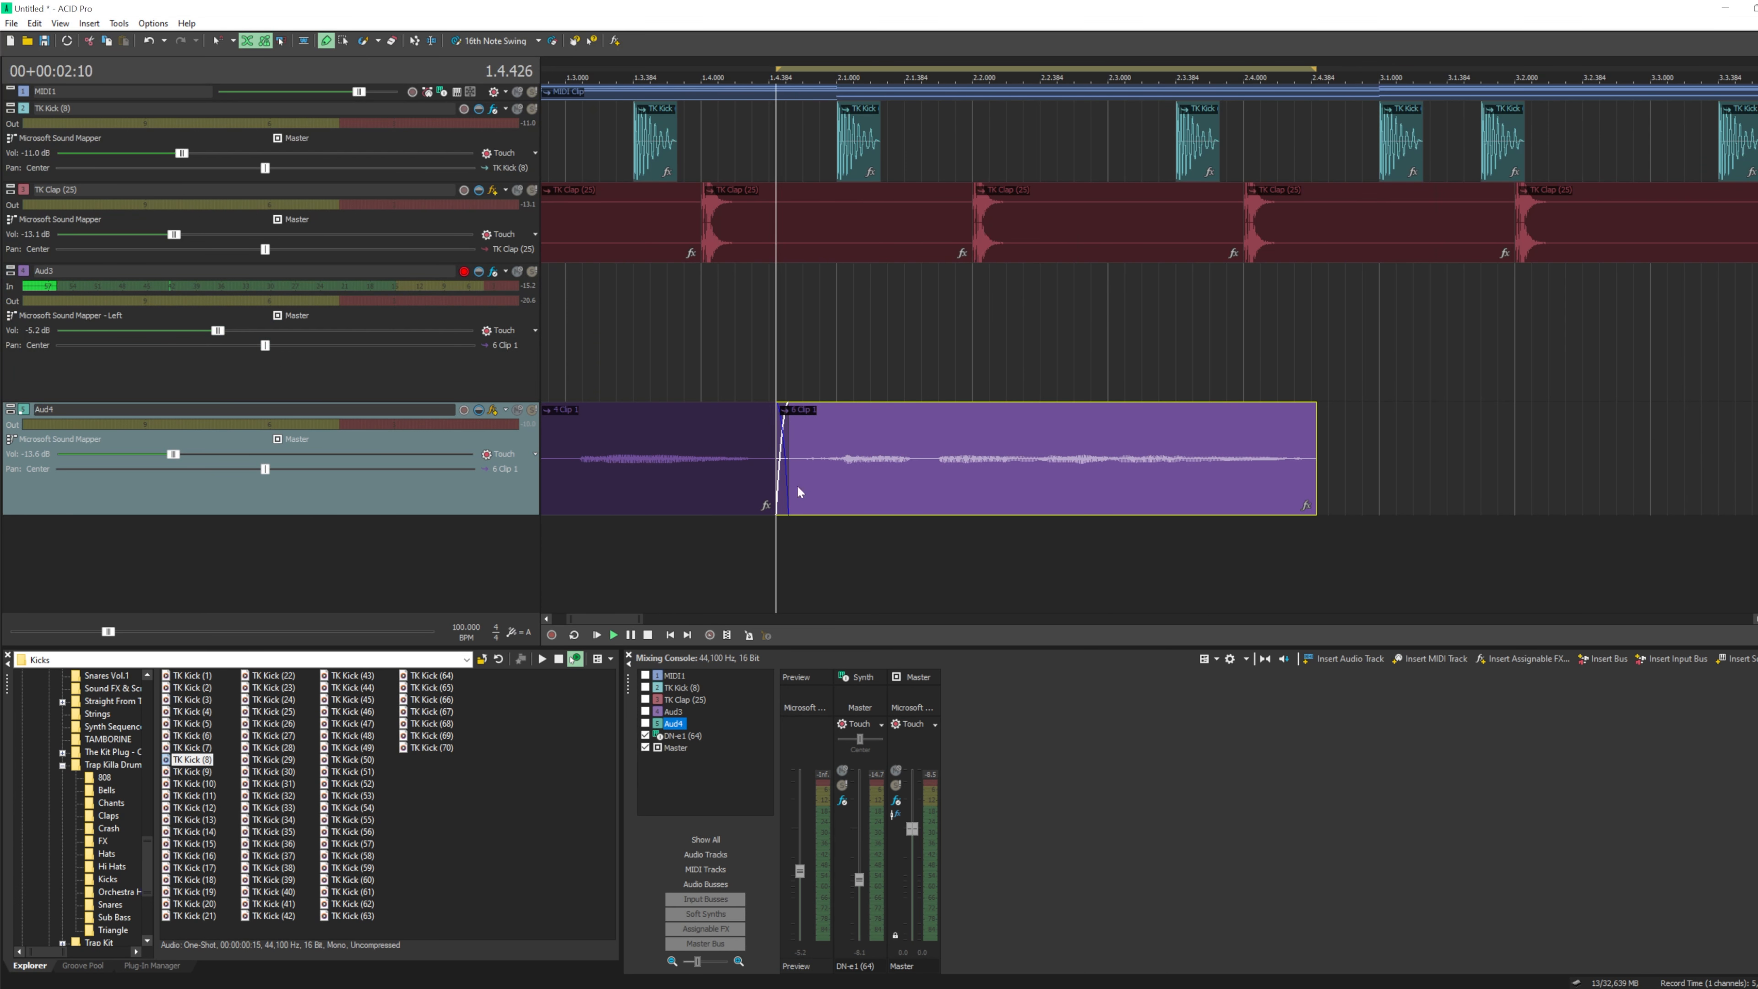
- Set the Aud4 track volume to -11.1 dB and play both vocal clips with the beat
{"action": "left_click_drag", "start_coordinate": [173, 454], "coordinate": [180, 454]}
{"action": "left_click", "coordinate": [743, 366]}
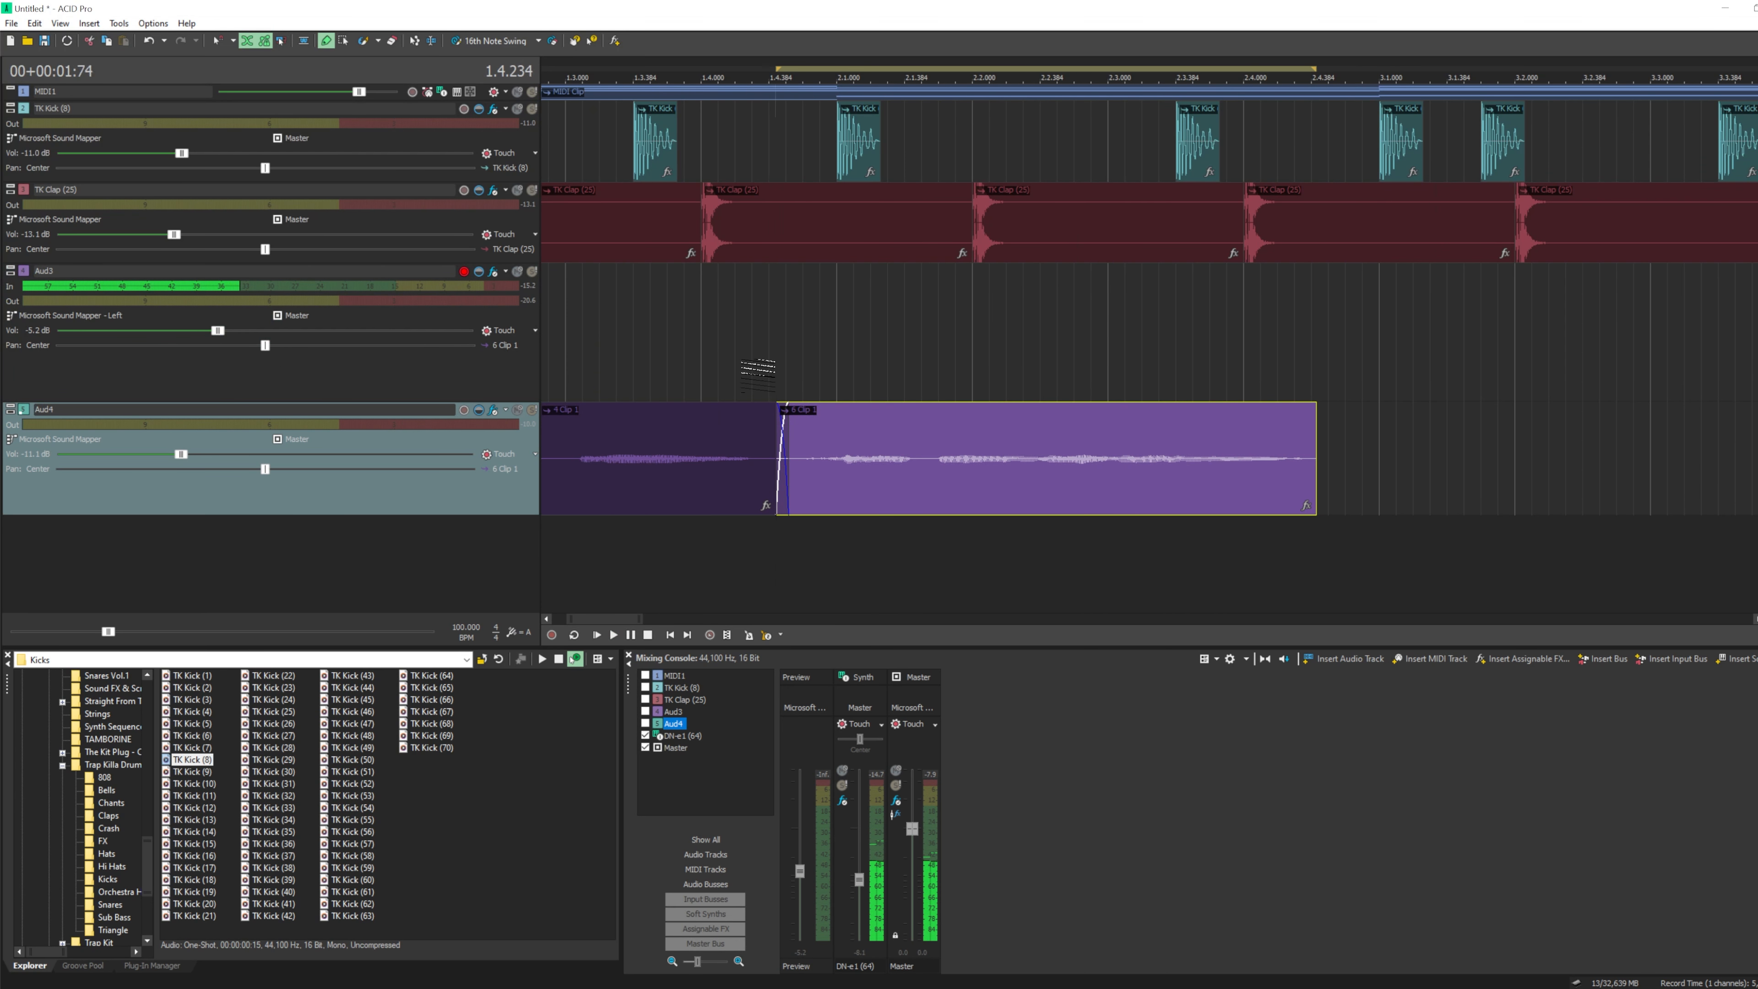
{"action": "left_click", "coordinate": [720, 719]}
{"action": "left_click", "coordinate": [596, 634]}
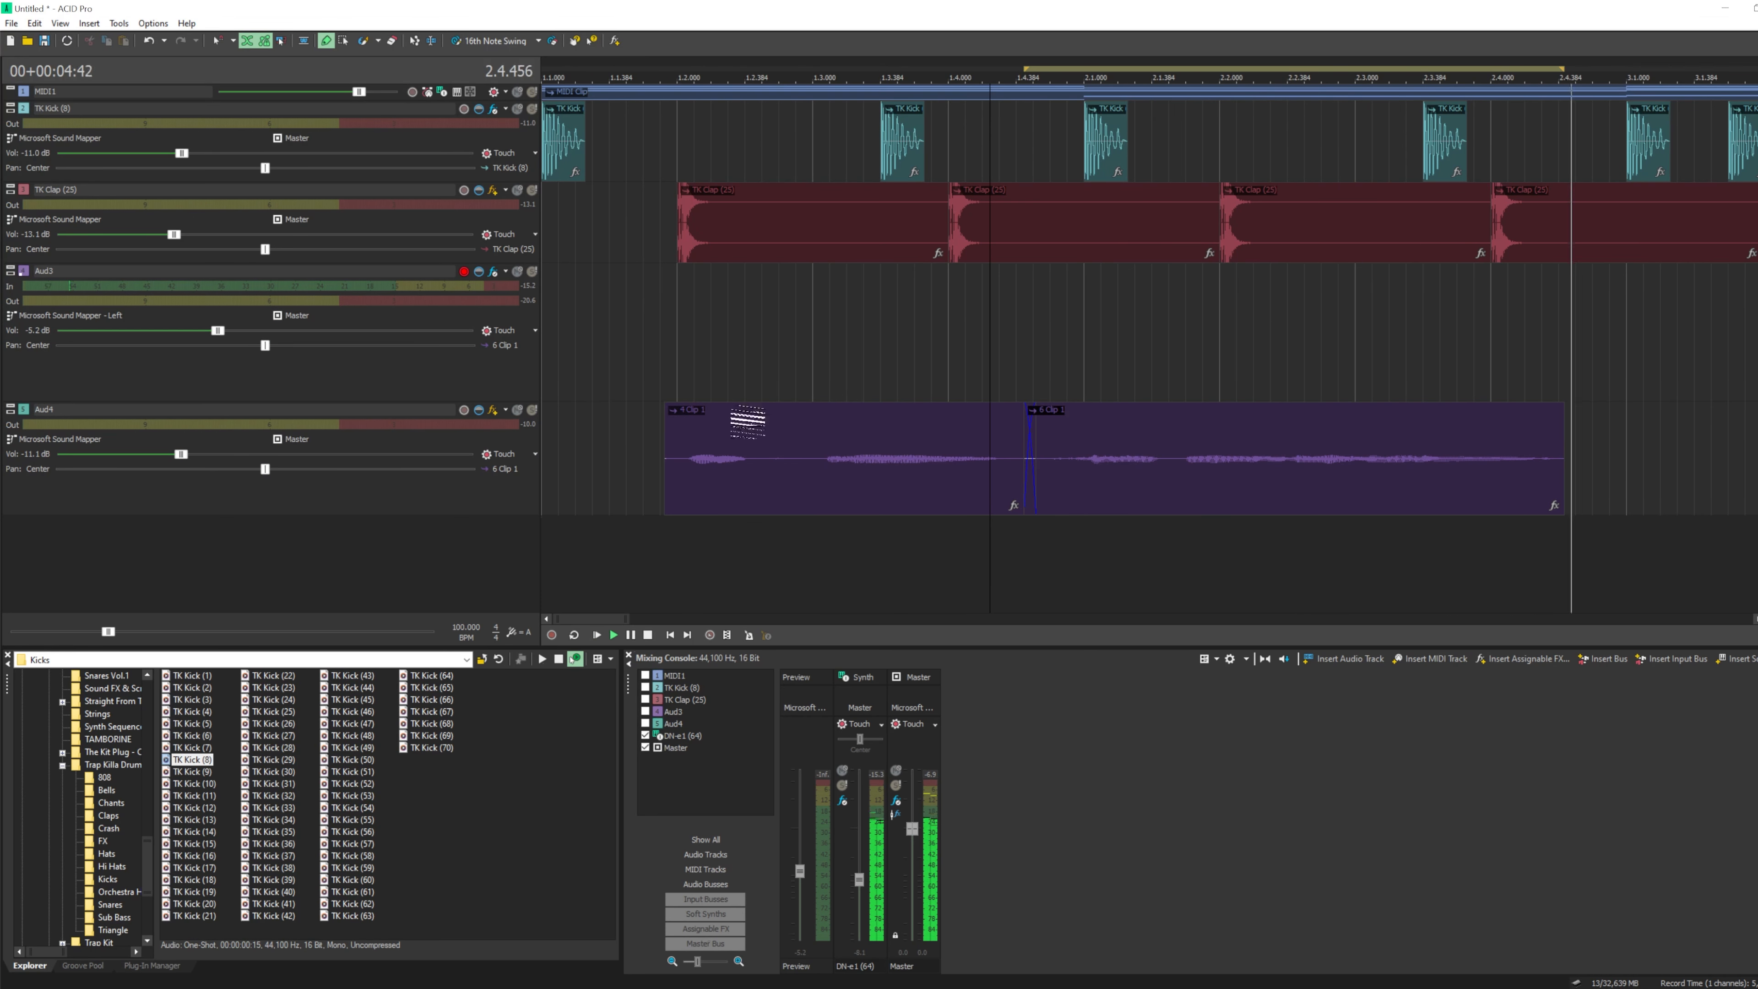
{"action": "left_click", "coordinate": [635, 536]}
{"action": "scroll", "coordinate": [754, 380], "scroll_direction": "down", "scroll_amount": 5}
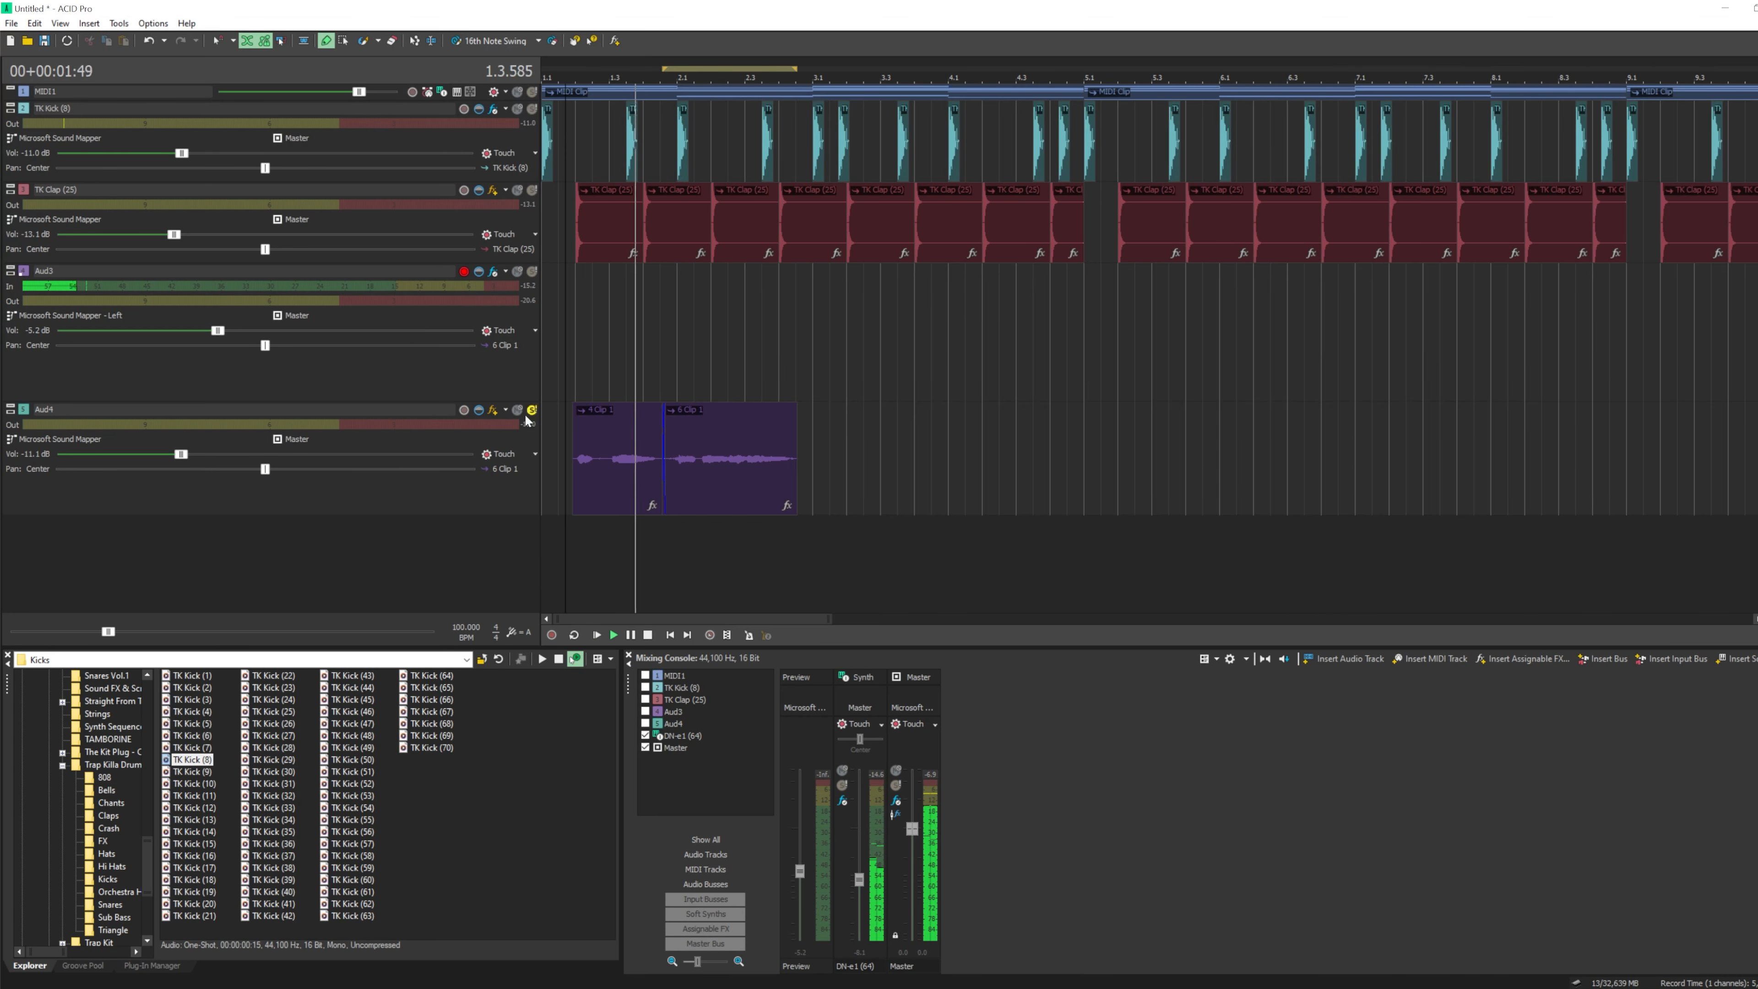
- Examine the Track Compressor and Auto-Tune Evo settings in the Aud4 effects chain while replaying the vocals
{"action": "left_click", "coordinate": [493, 409]}
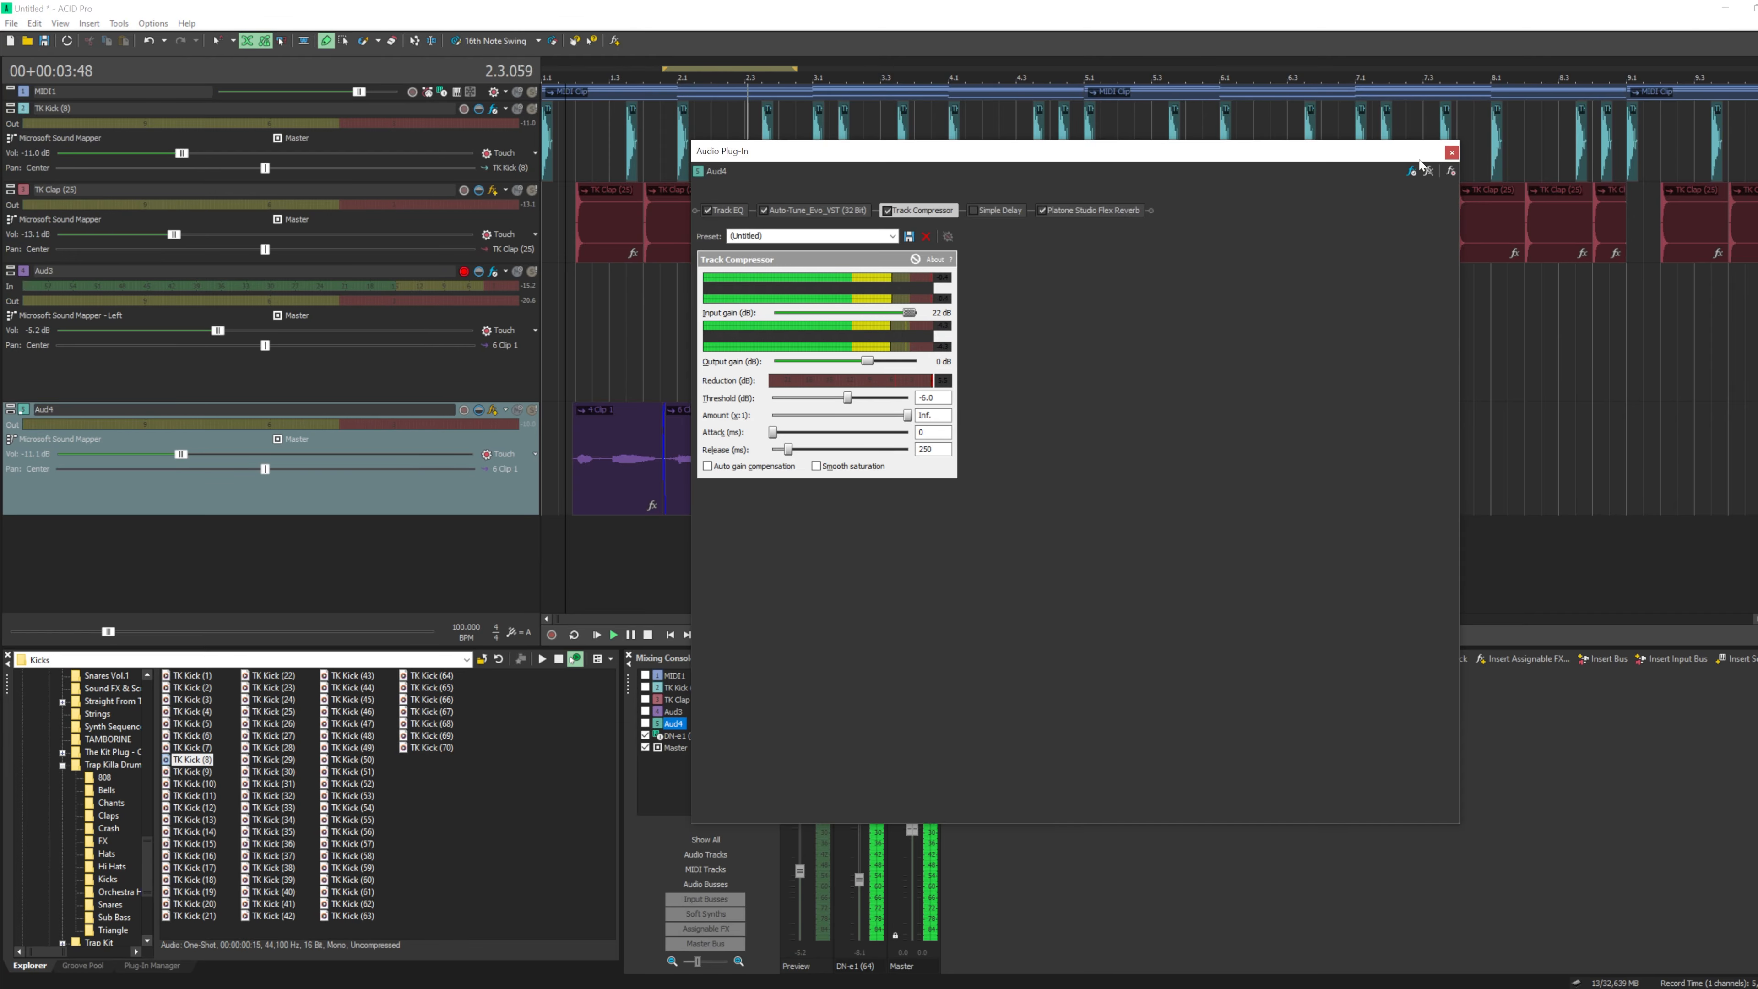
{"action": "left_click", "coordinate": [780, 208]}
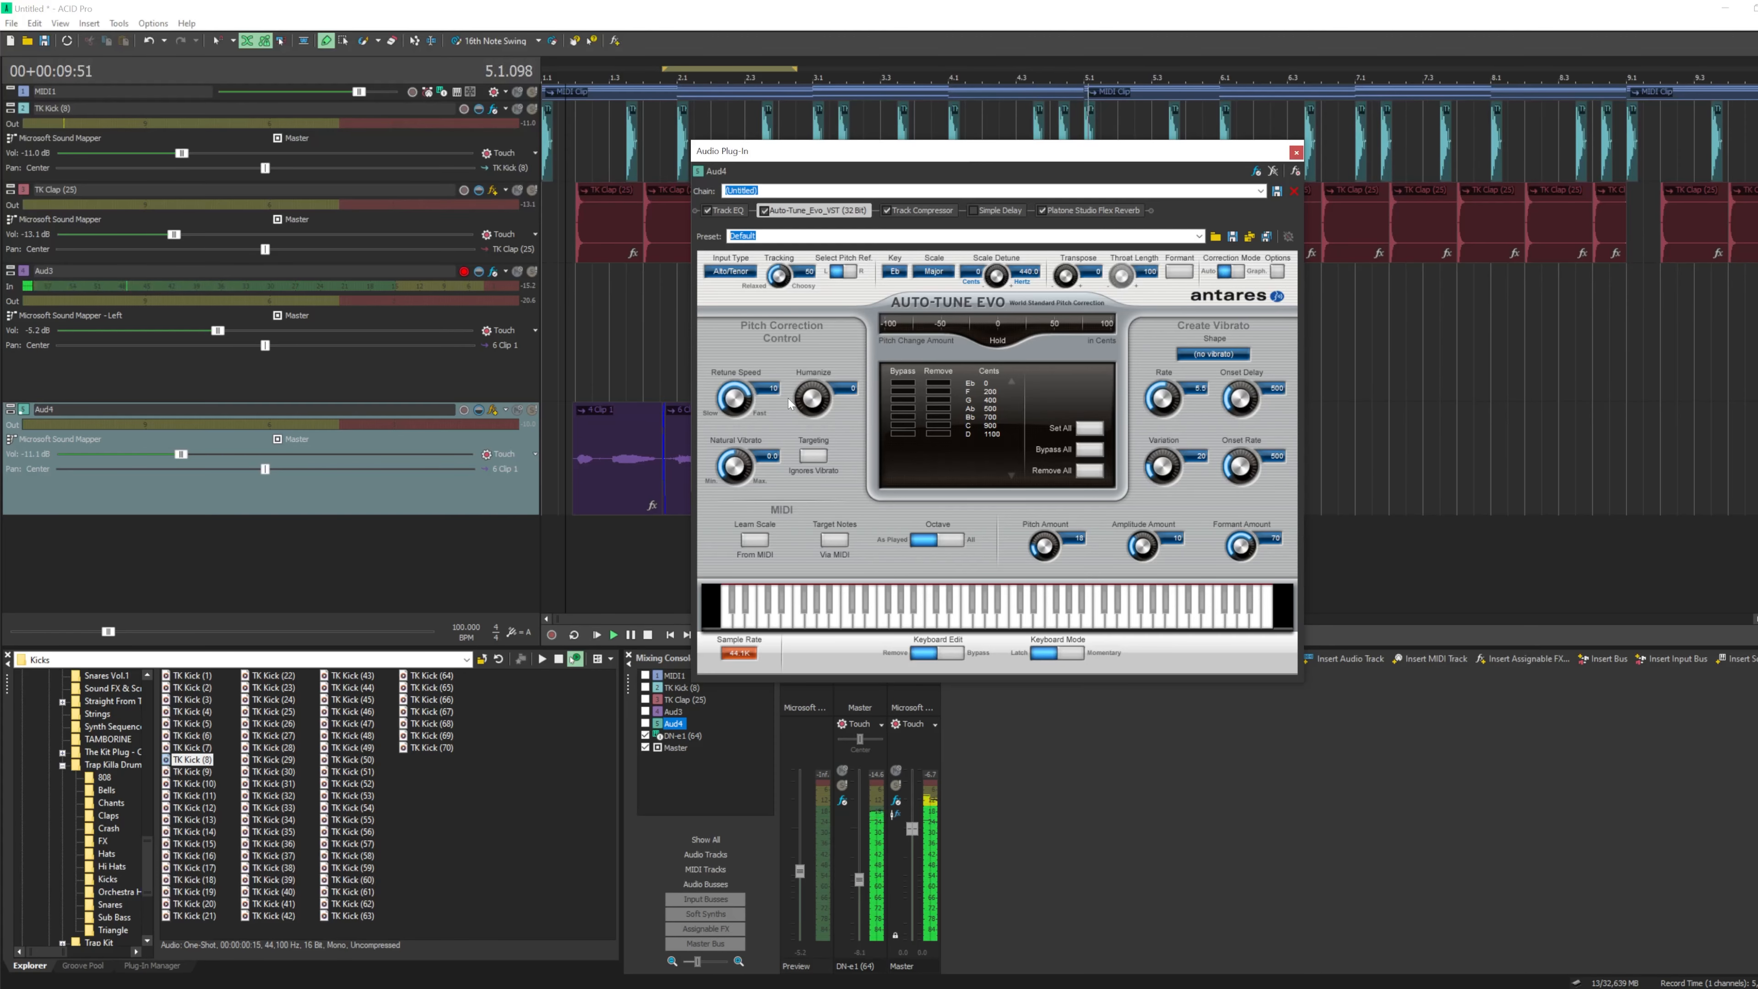
{"action": "left_click", "coordinate": [1295, 152]}
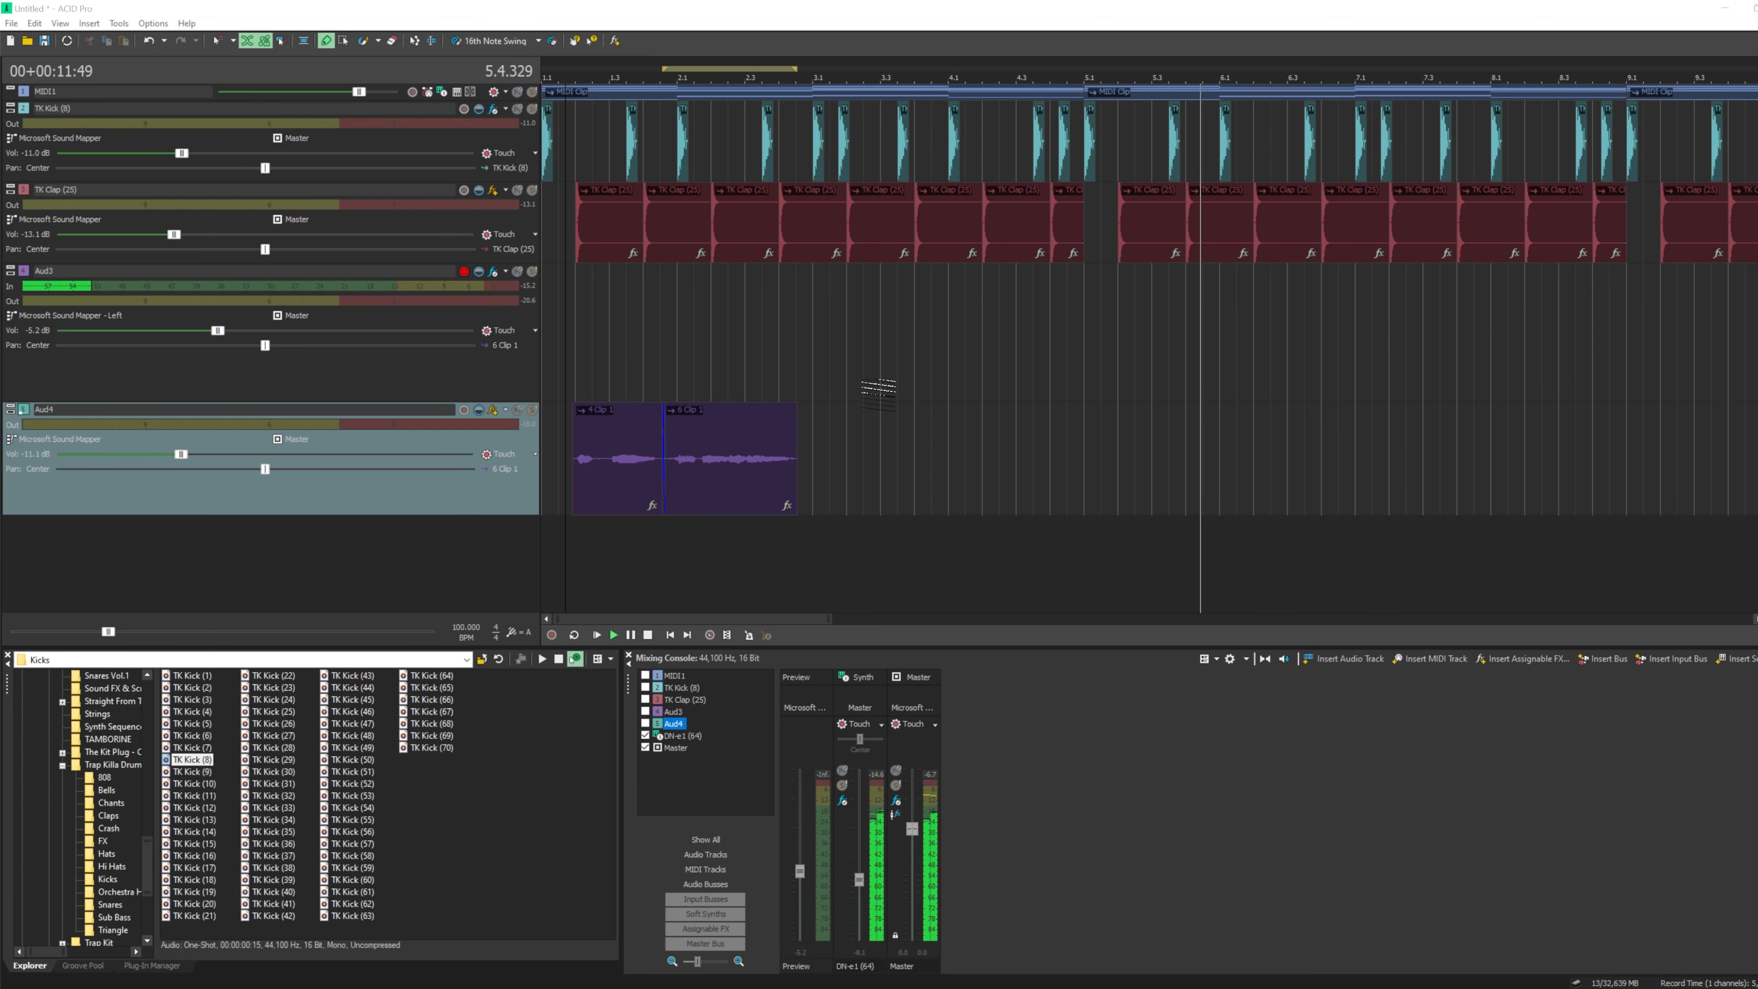
{"action": "left_click", "coordinate": [728, 706]}
{"action": "left_click", "coordinate": [600, 635]}
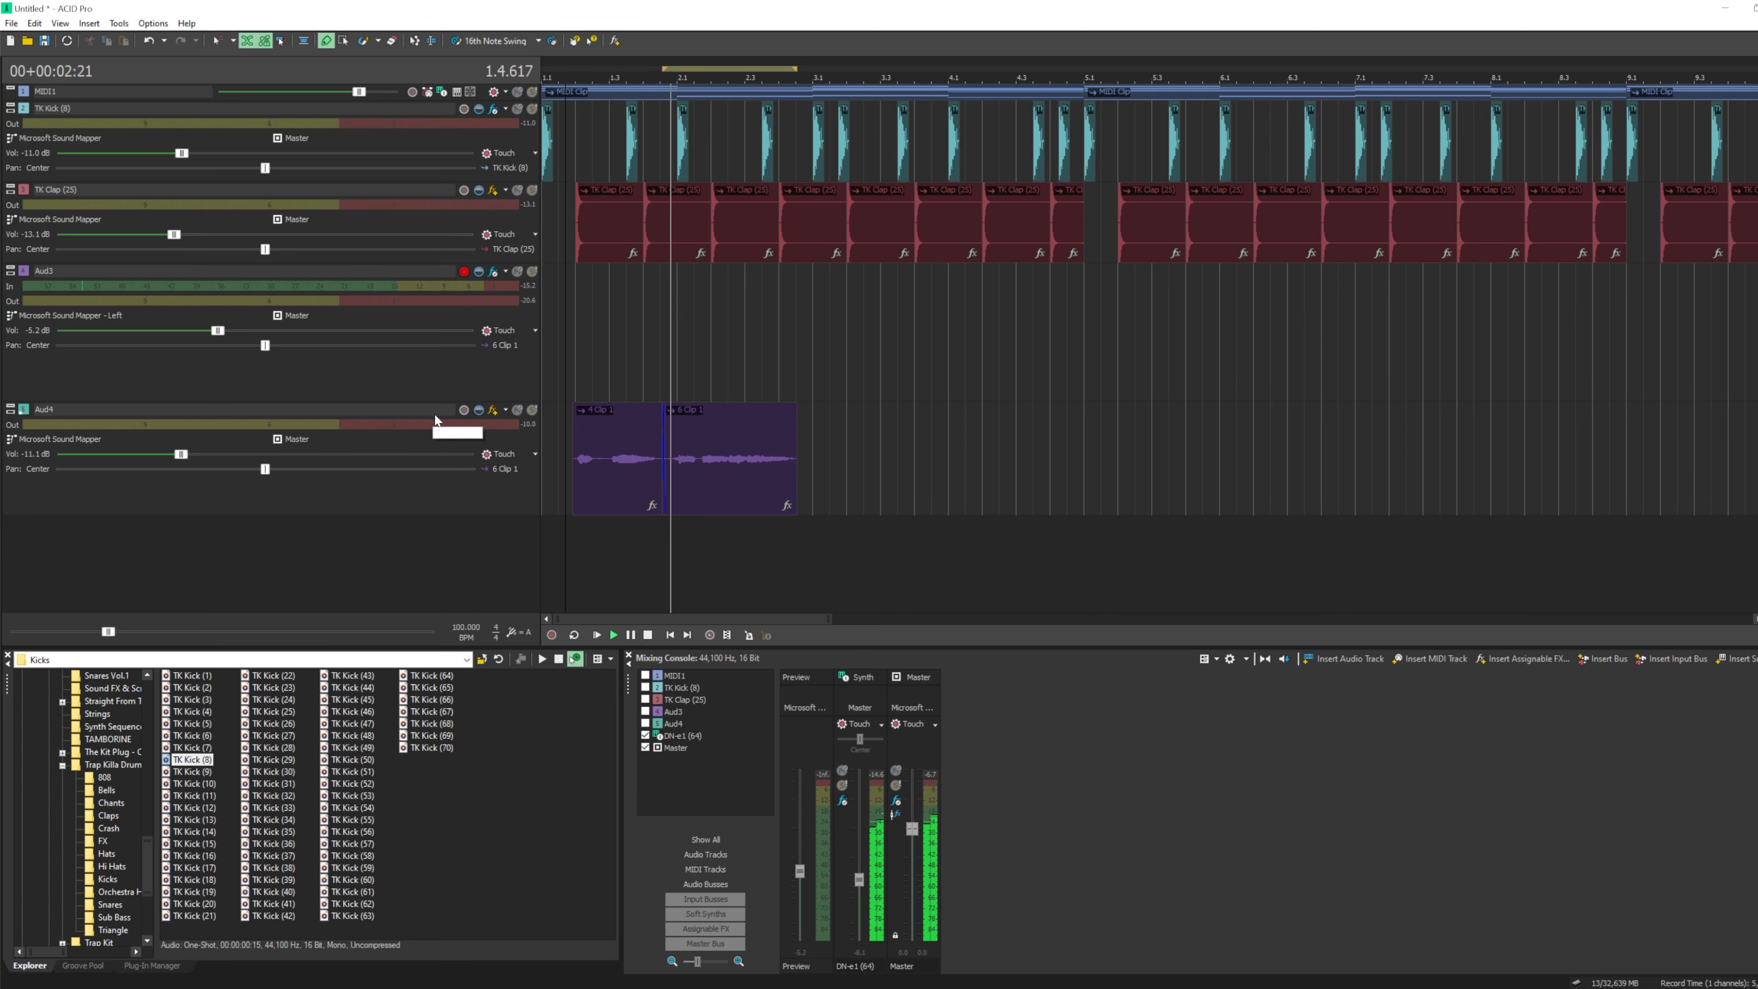
{"action": "left_click", "coordinate": [522, 410]}
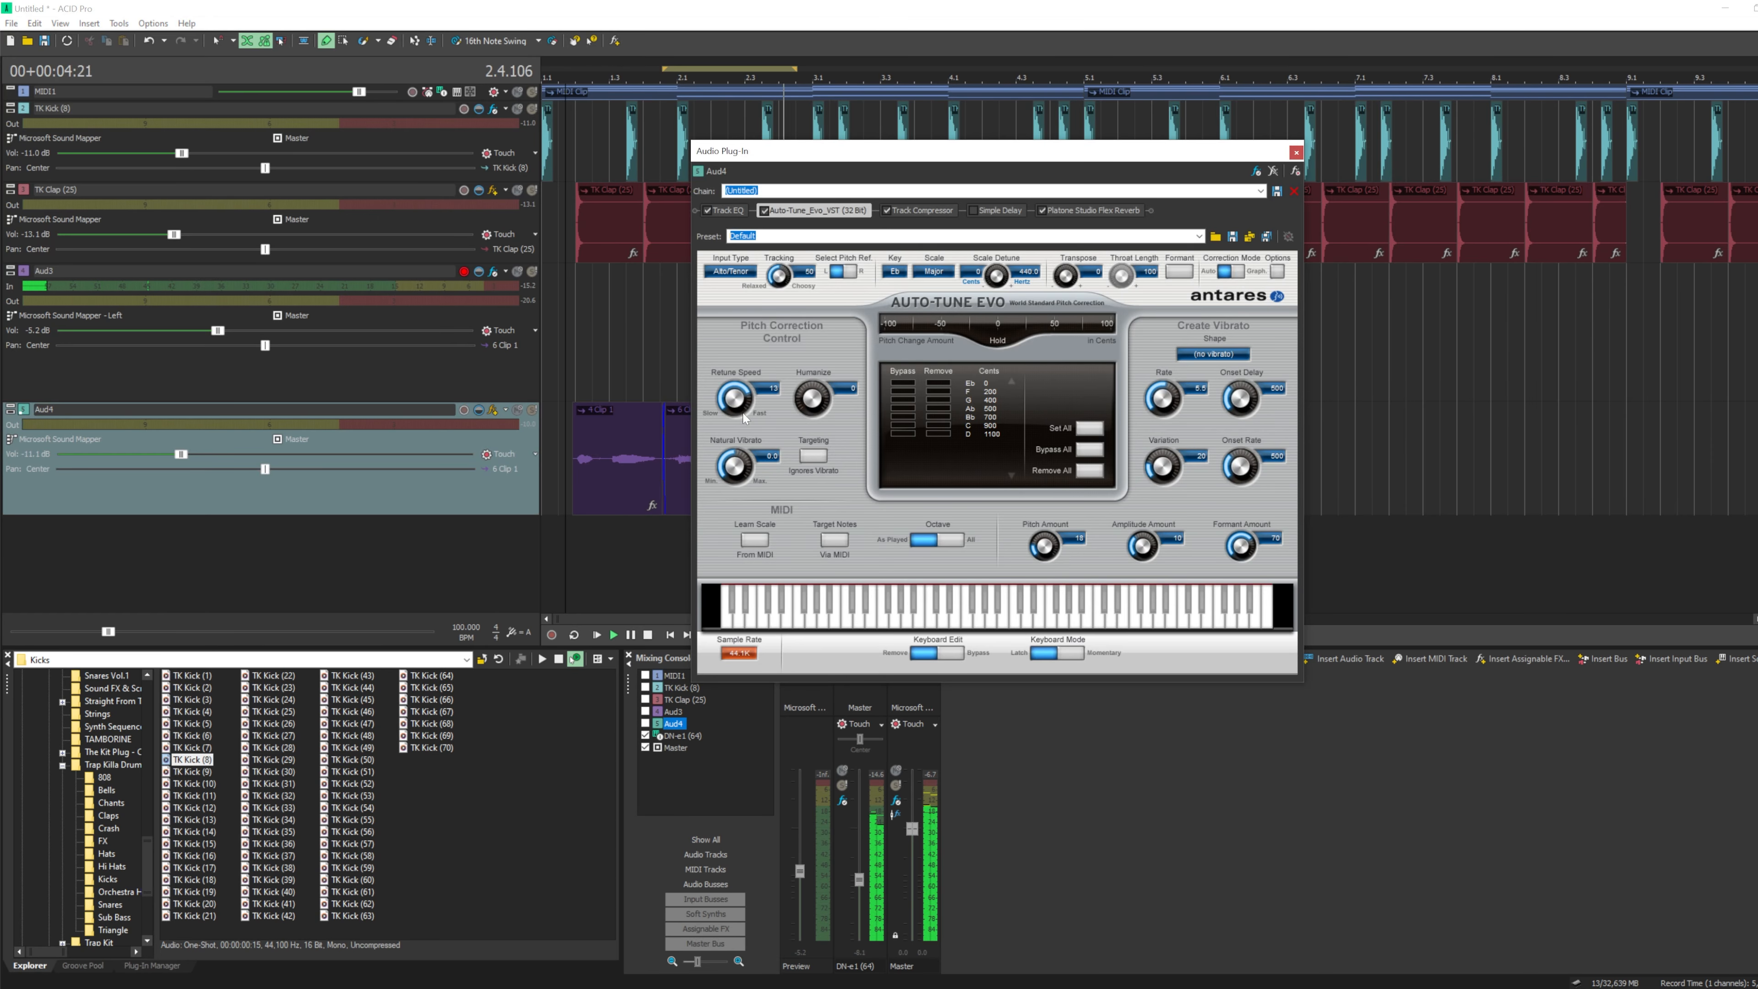
{"action": "left_click", "coordinate": [1297, 153]}
{"action": "left_click", "coordinate": [728, 713]}
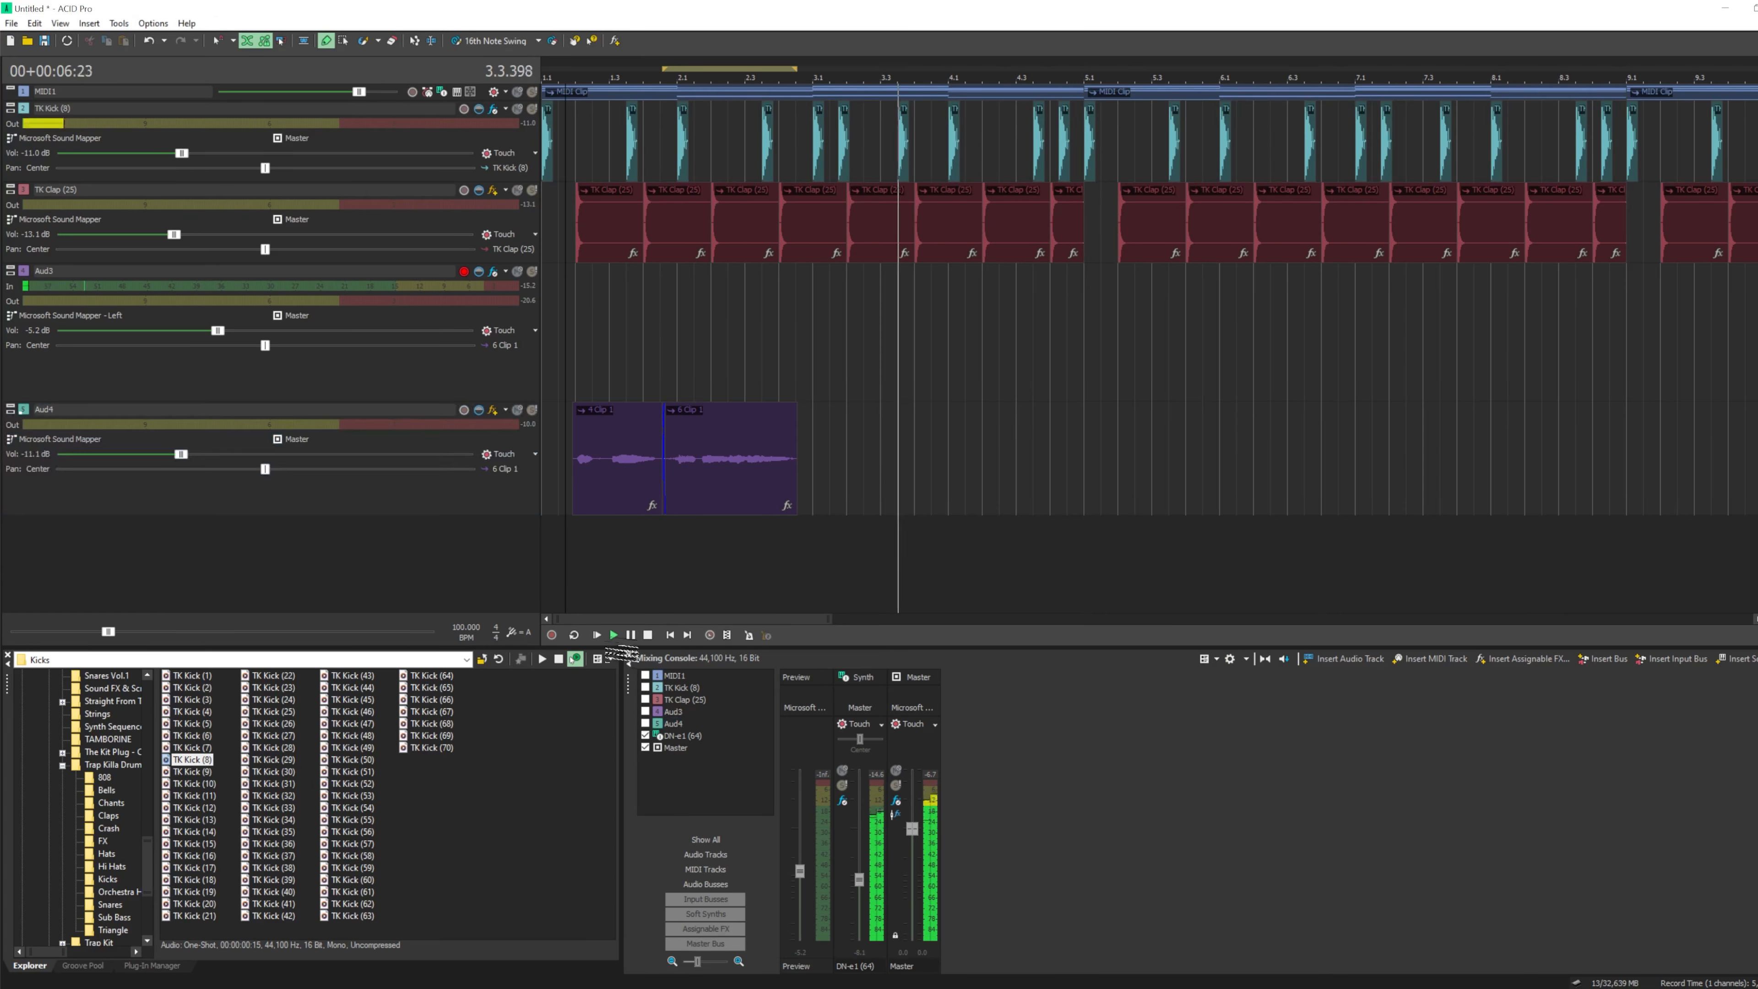
{"action": "left_click", "coordinate": [597, 636]}
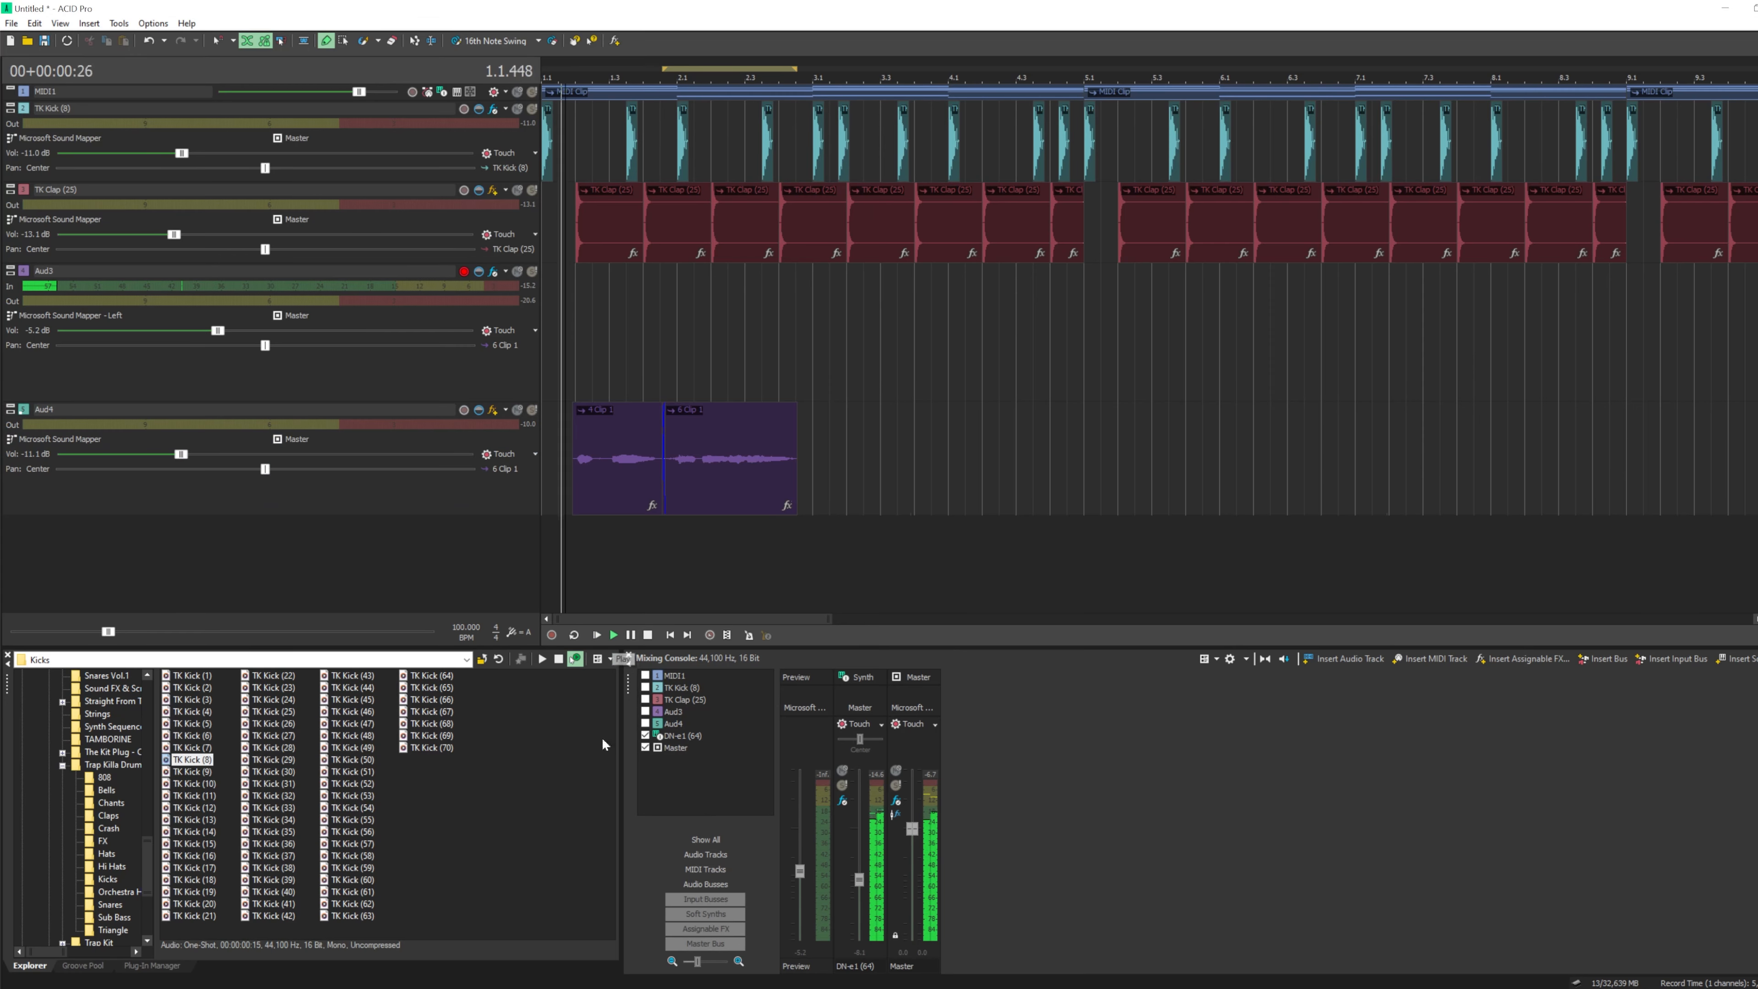
{"action": "left_click", "coordinate": [647, 636]}
- Switch to ChatGPT to read the "Calling Out" lyrics, return to ACID Pro, and play the beat from 2.2.304
{"action": "key", "text": "alt+Tab"}
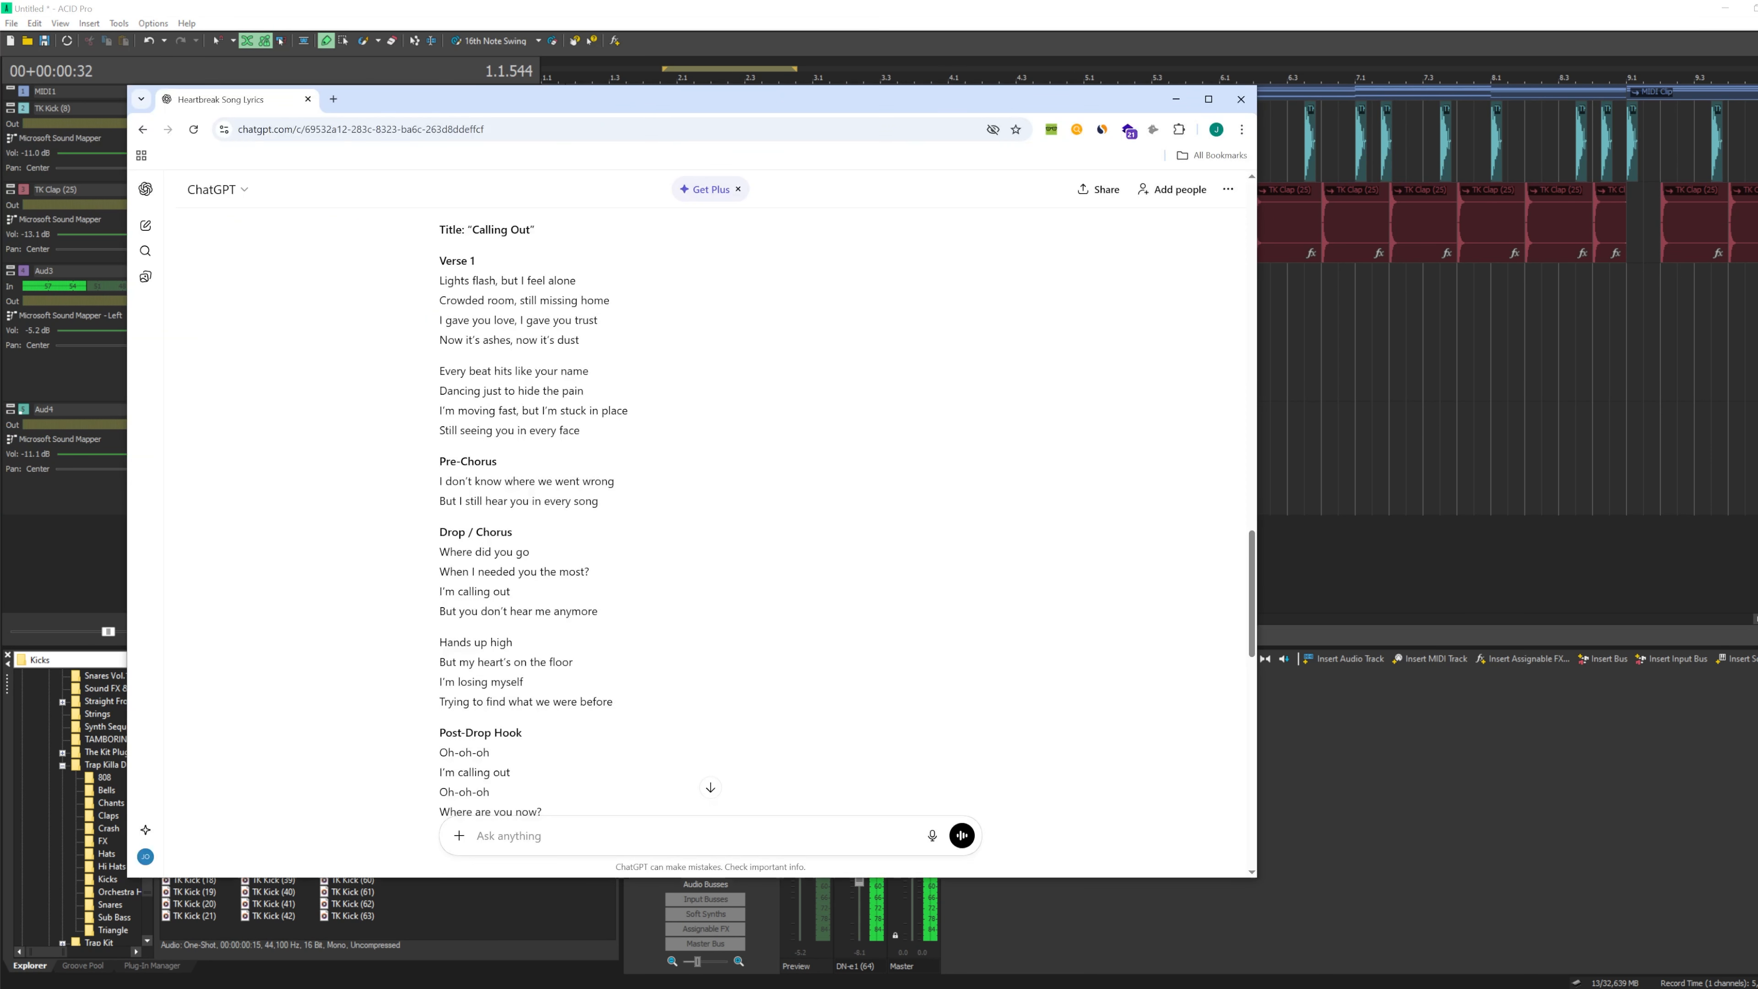
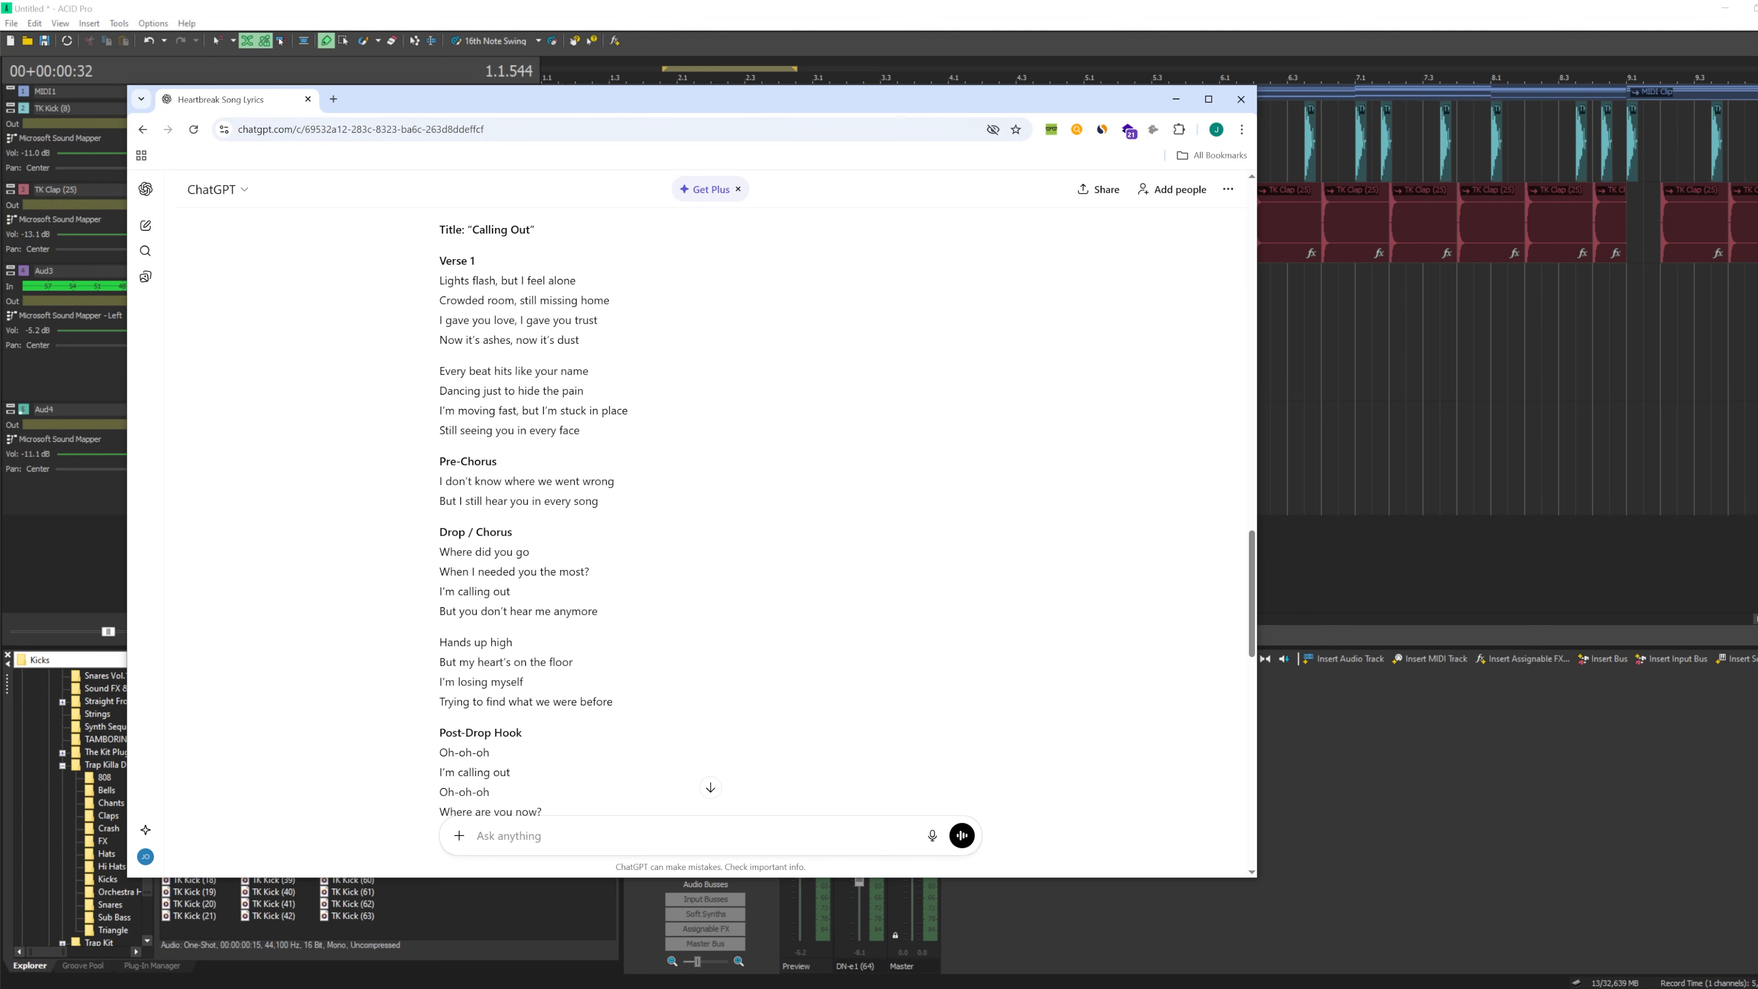
{"action": "key", "text": "alt+Tab"}
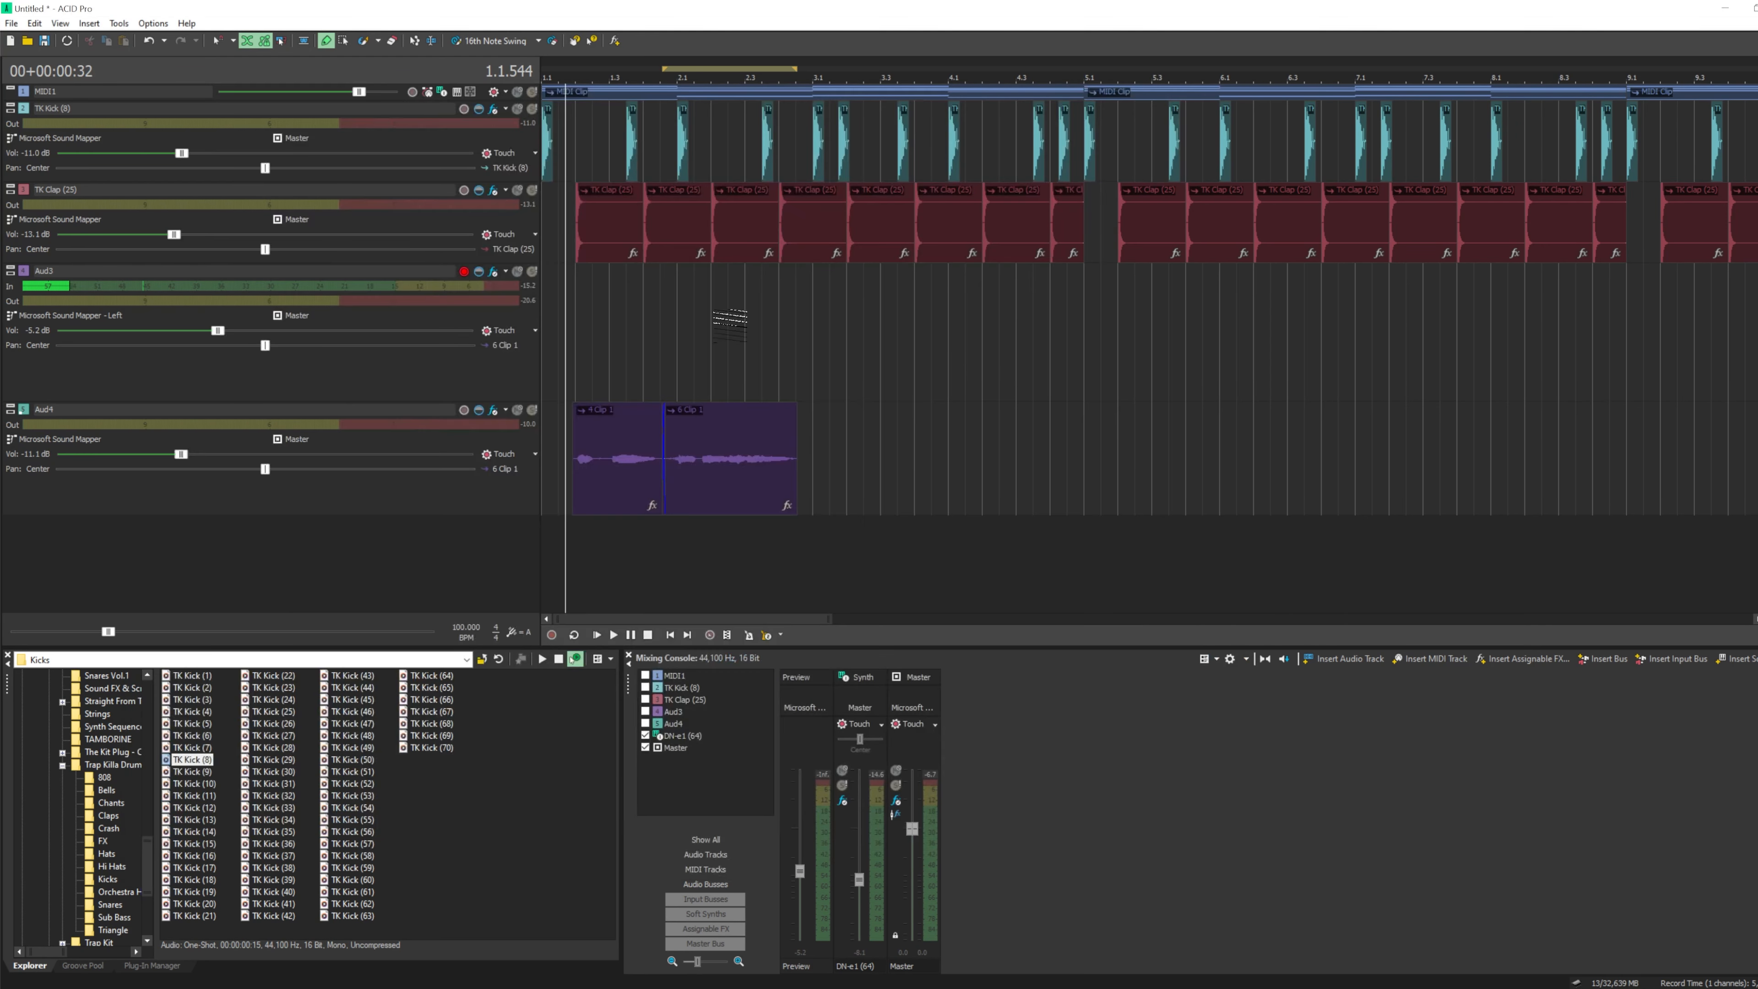
{"action": "left_click", "coordinate": [724, 348]}
{"action": "left_click", "coordinate": [631, 636]}
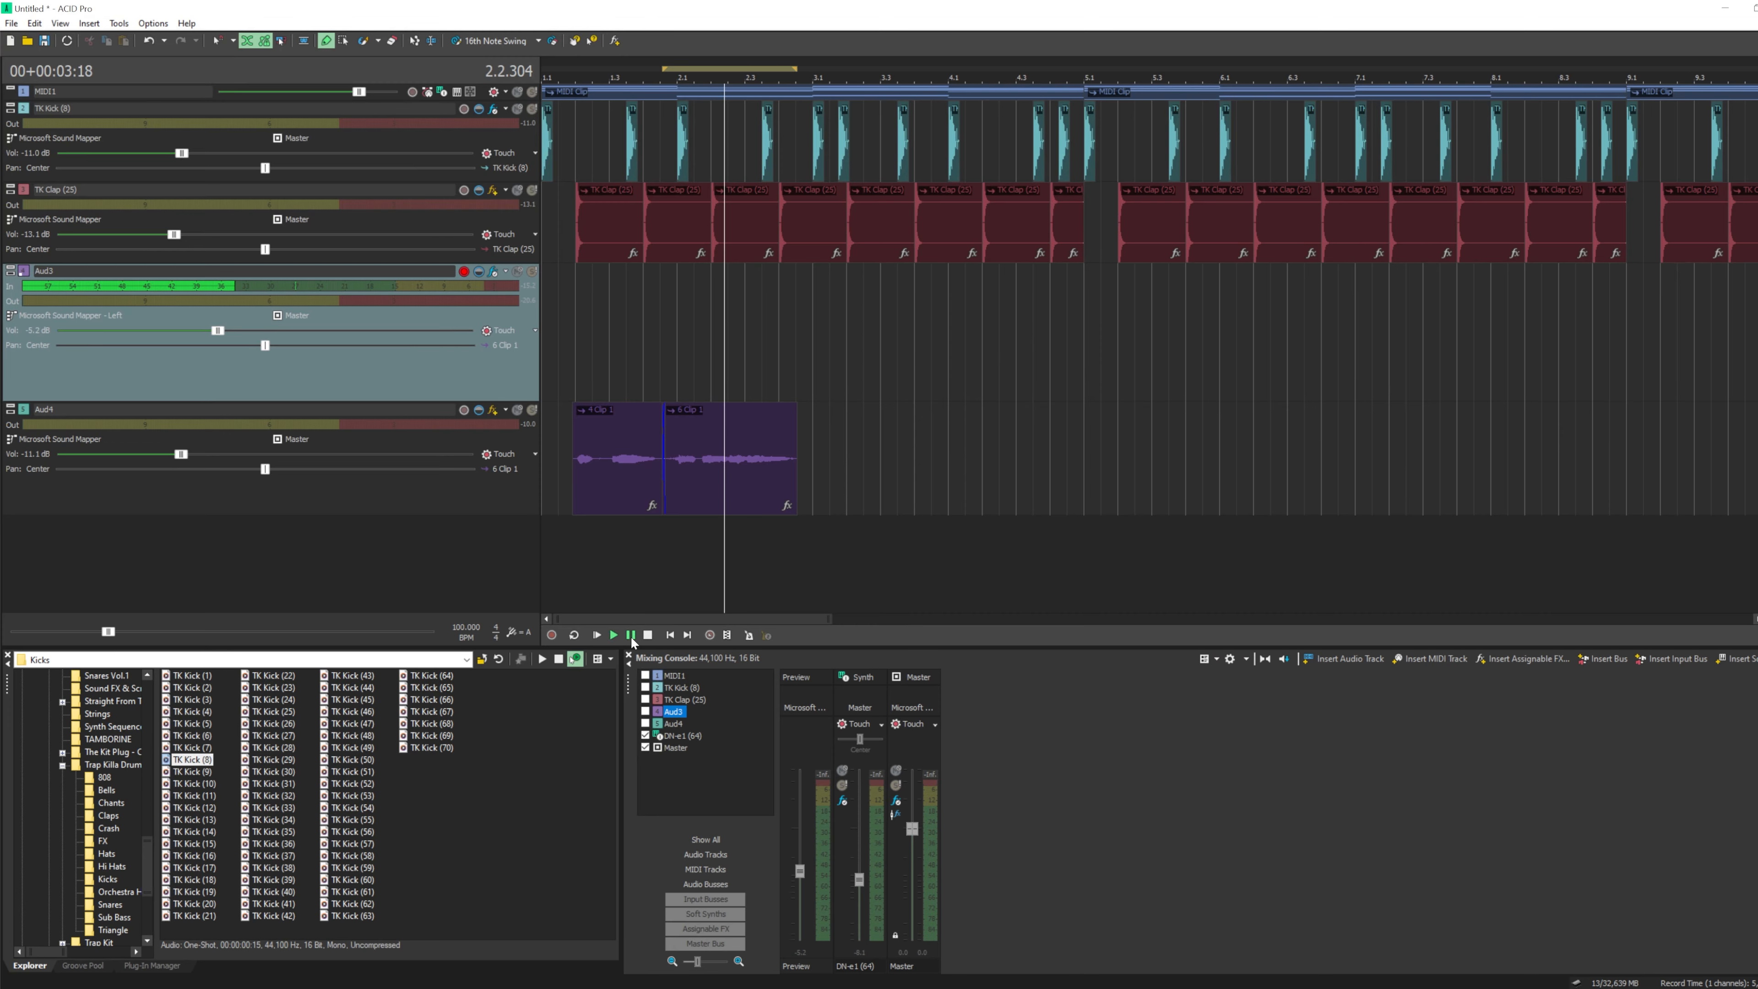
{"action": "left_click", "coordinate": [655, 634]}
- Play the end of the second Aud4 vocal clip from 2.3.256 and move the playback start to 2.2.672
{"action": "left_click", "coordinate": [756, 322]}
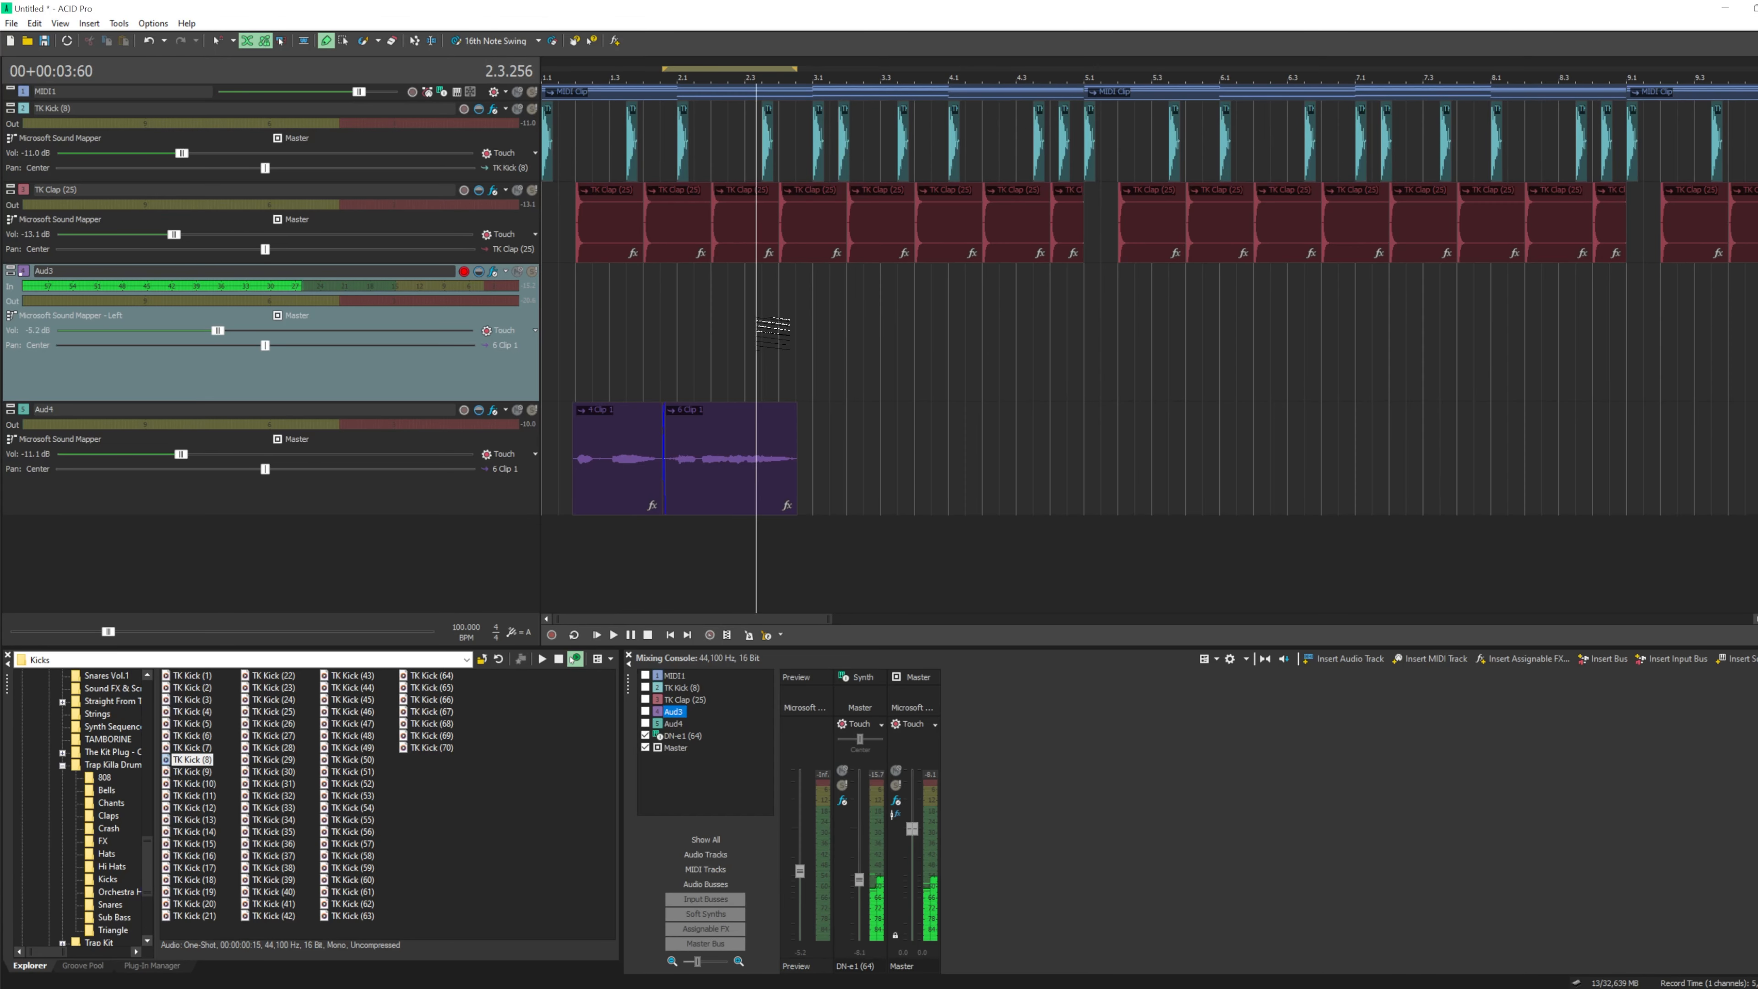
{"action": "left_click", "coordinate": [631, 636]}
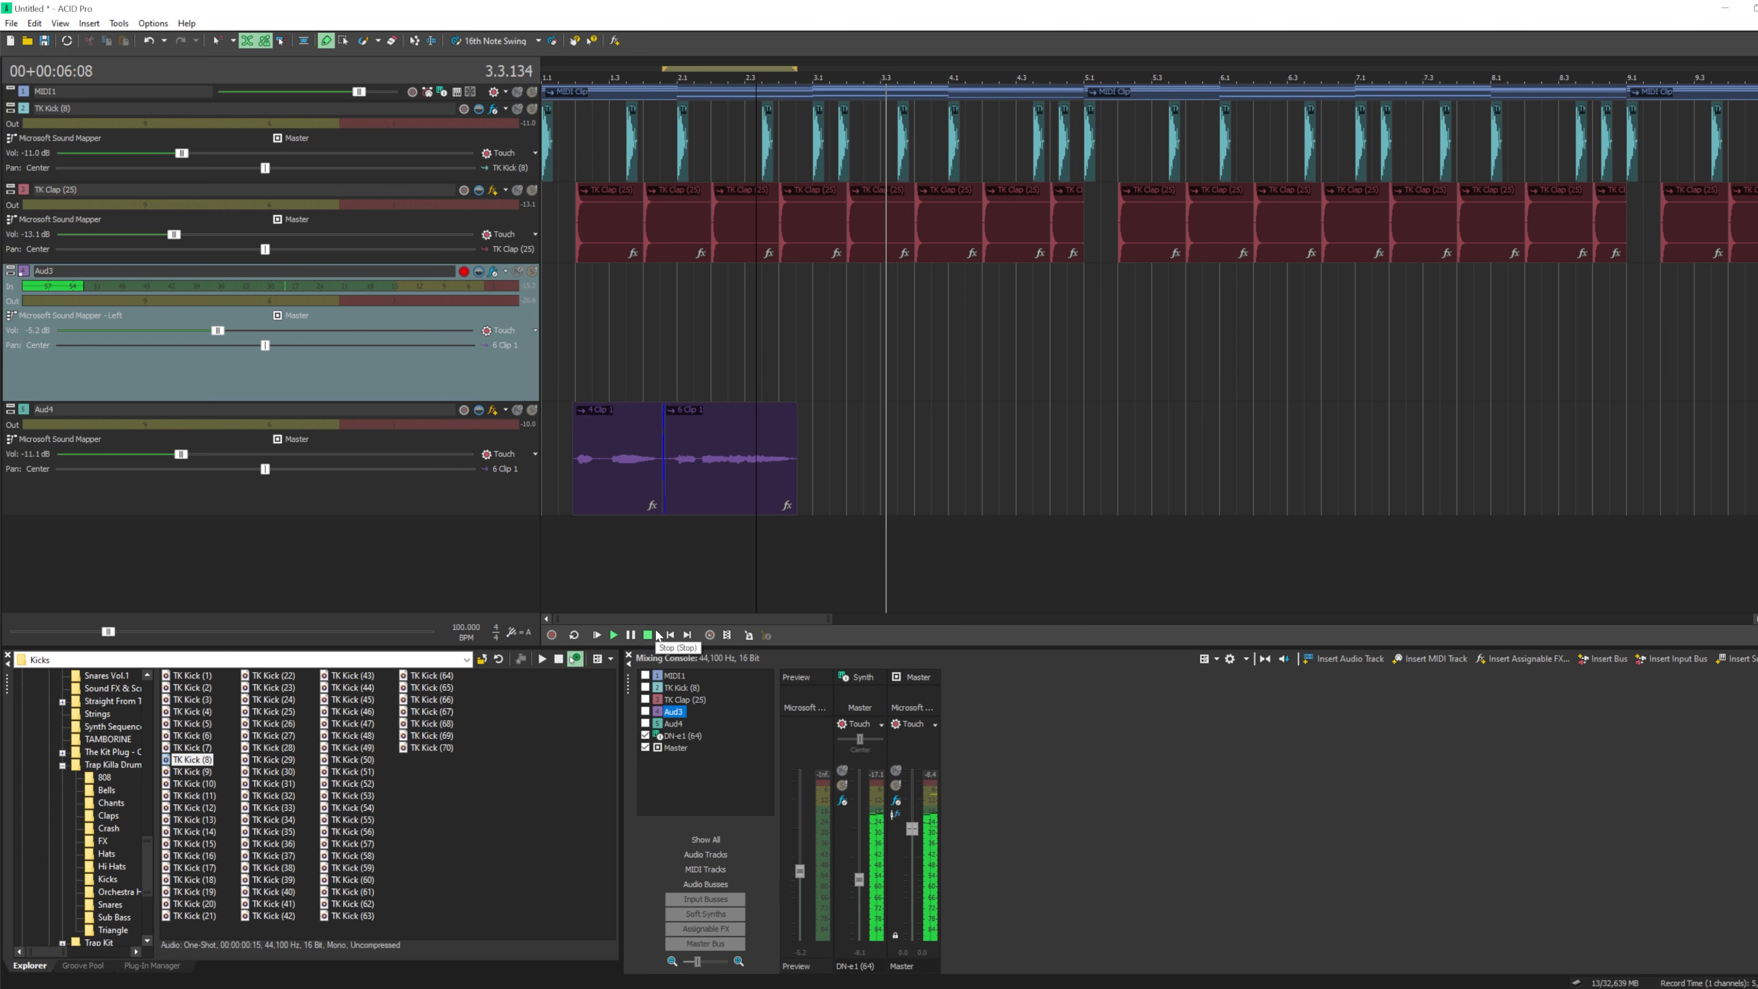
{"action": "left_click", "coordinate": [656, 635]}
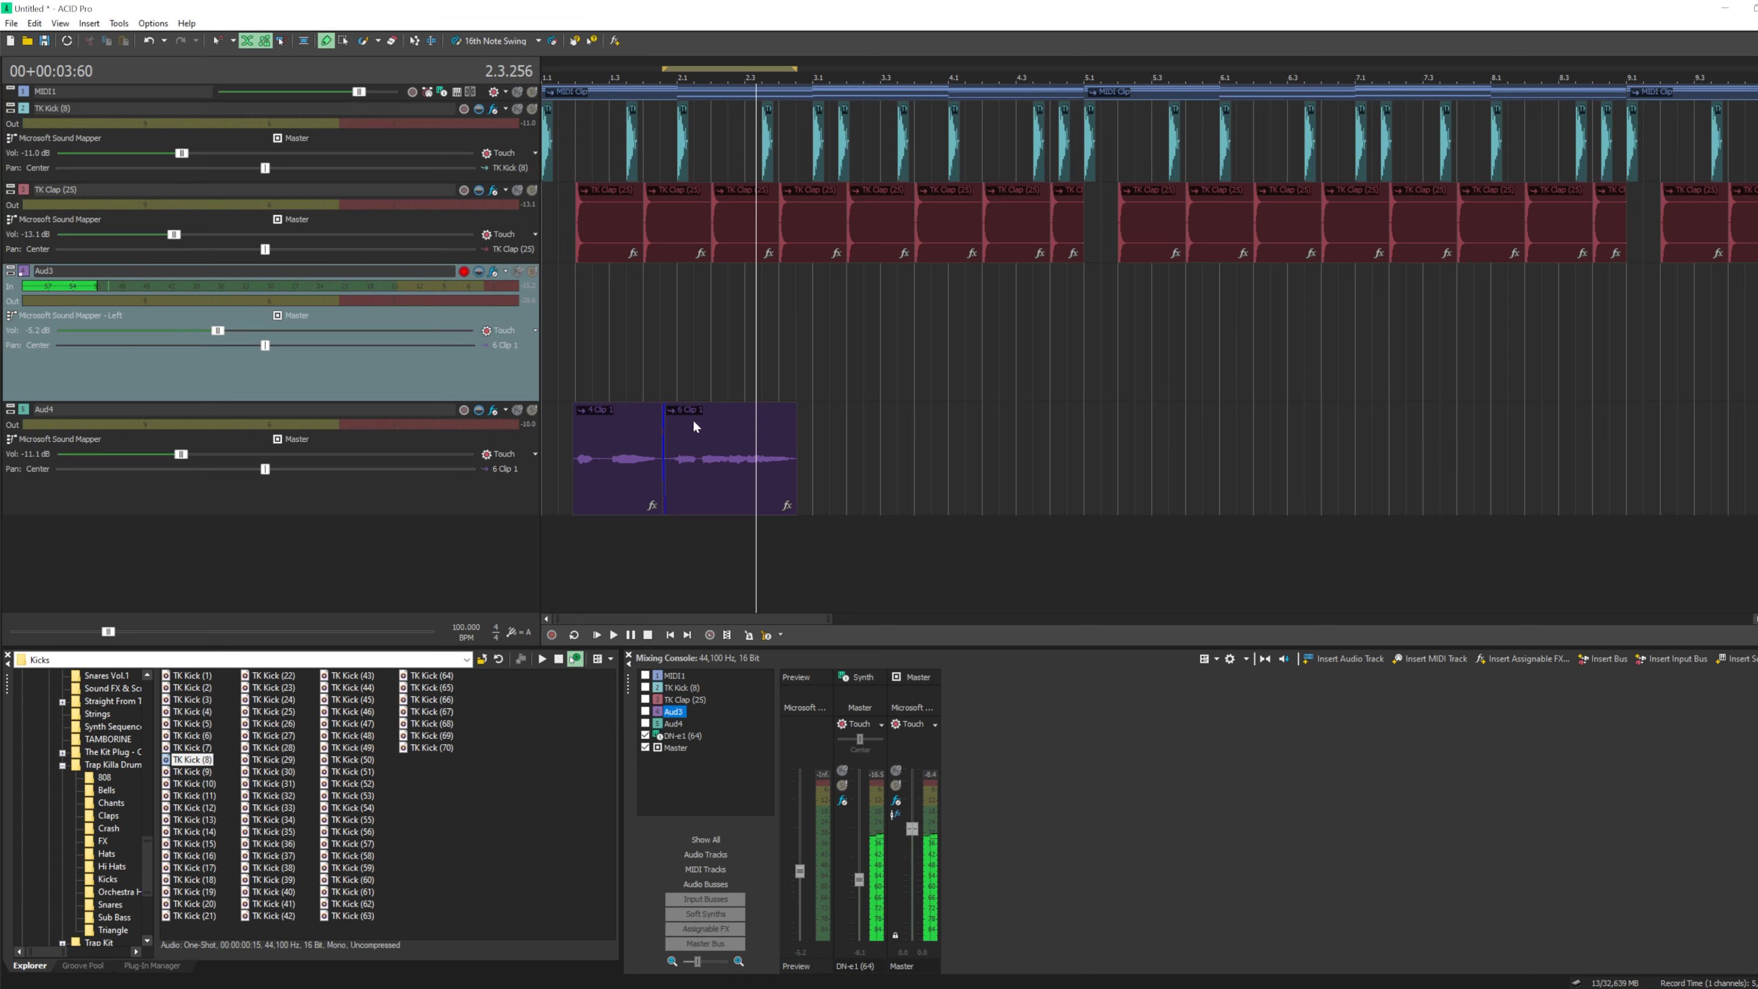
{"action": "left_click", "coordinate": [632, 635]}
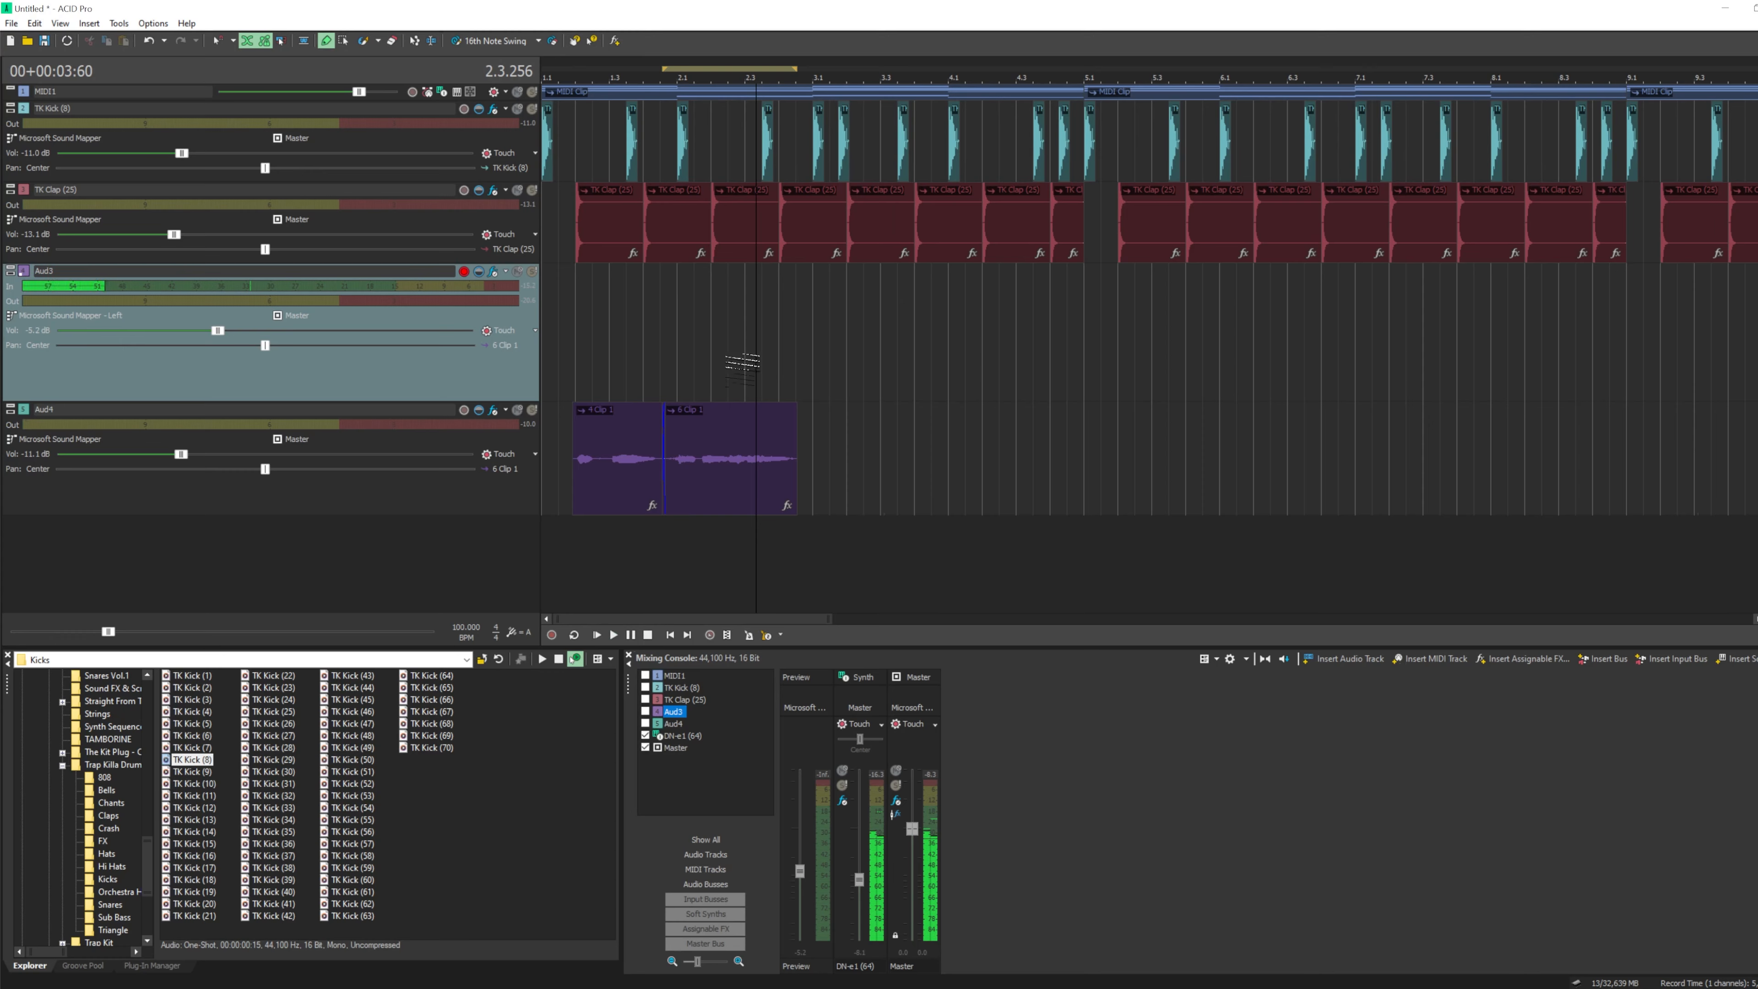
{"action": "left_click", "coordinate": [742, 334]}
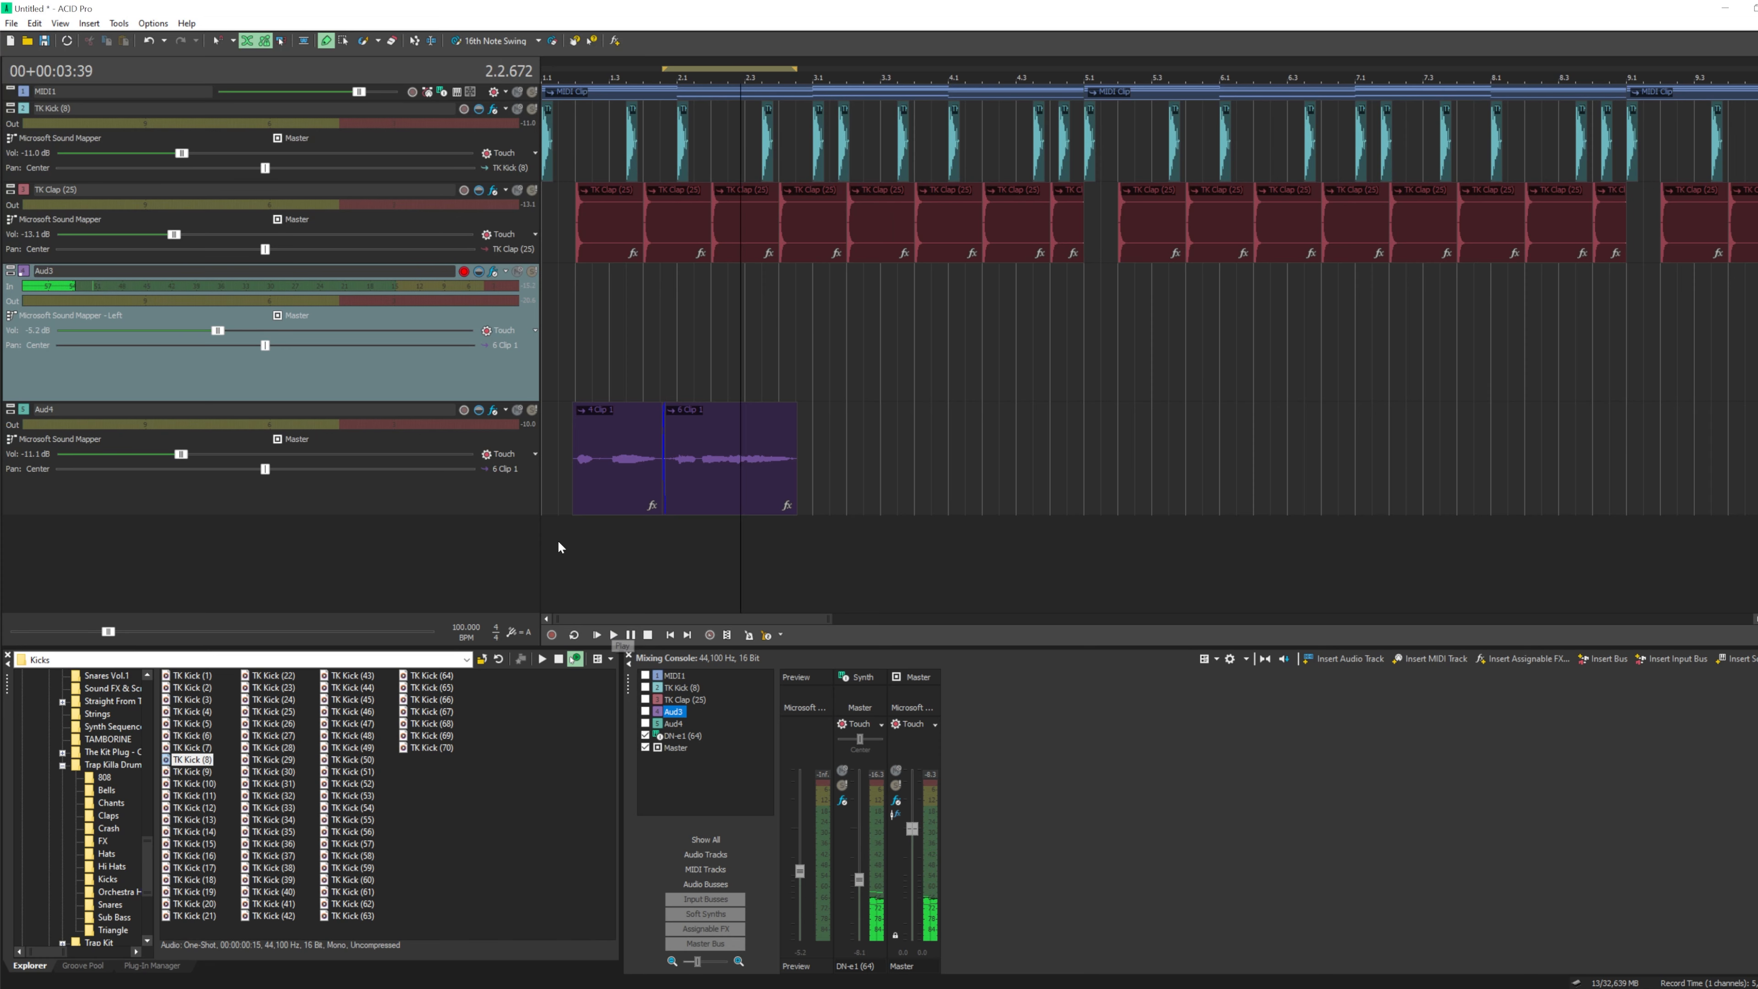
{"action": "left_click", "coordinate": [647, 635]}
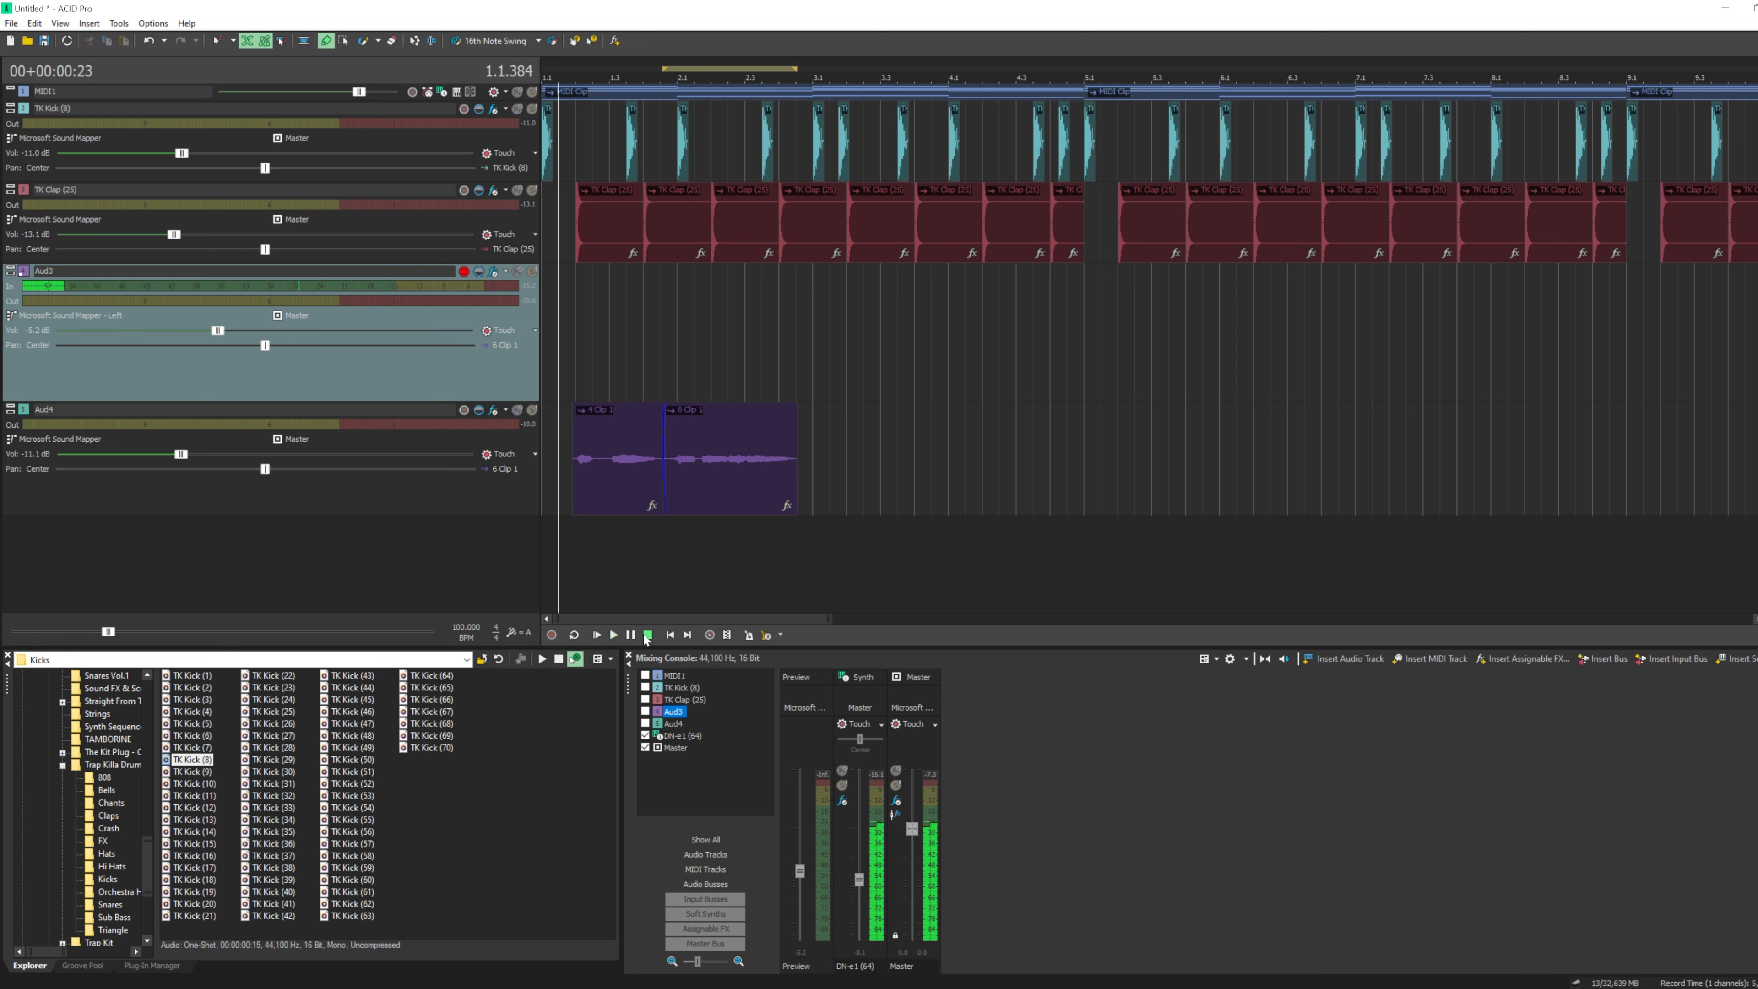
- Play the beat from 2.4.336 and replay the two Aud4 vocal clips from 1.1.672
{"action": "left_click", "coordinate": [794, 366]}
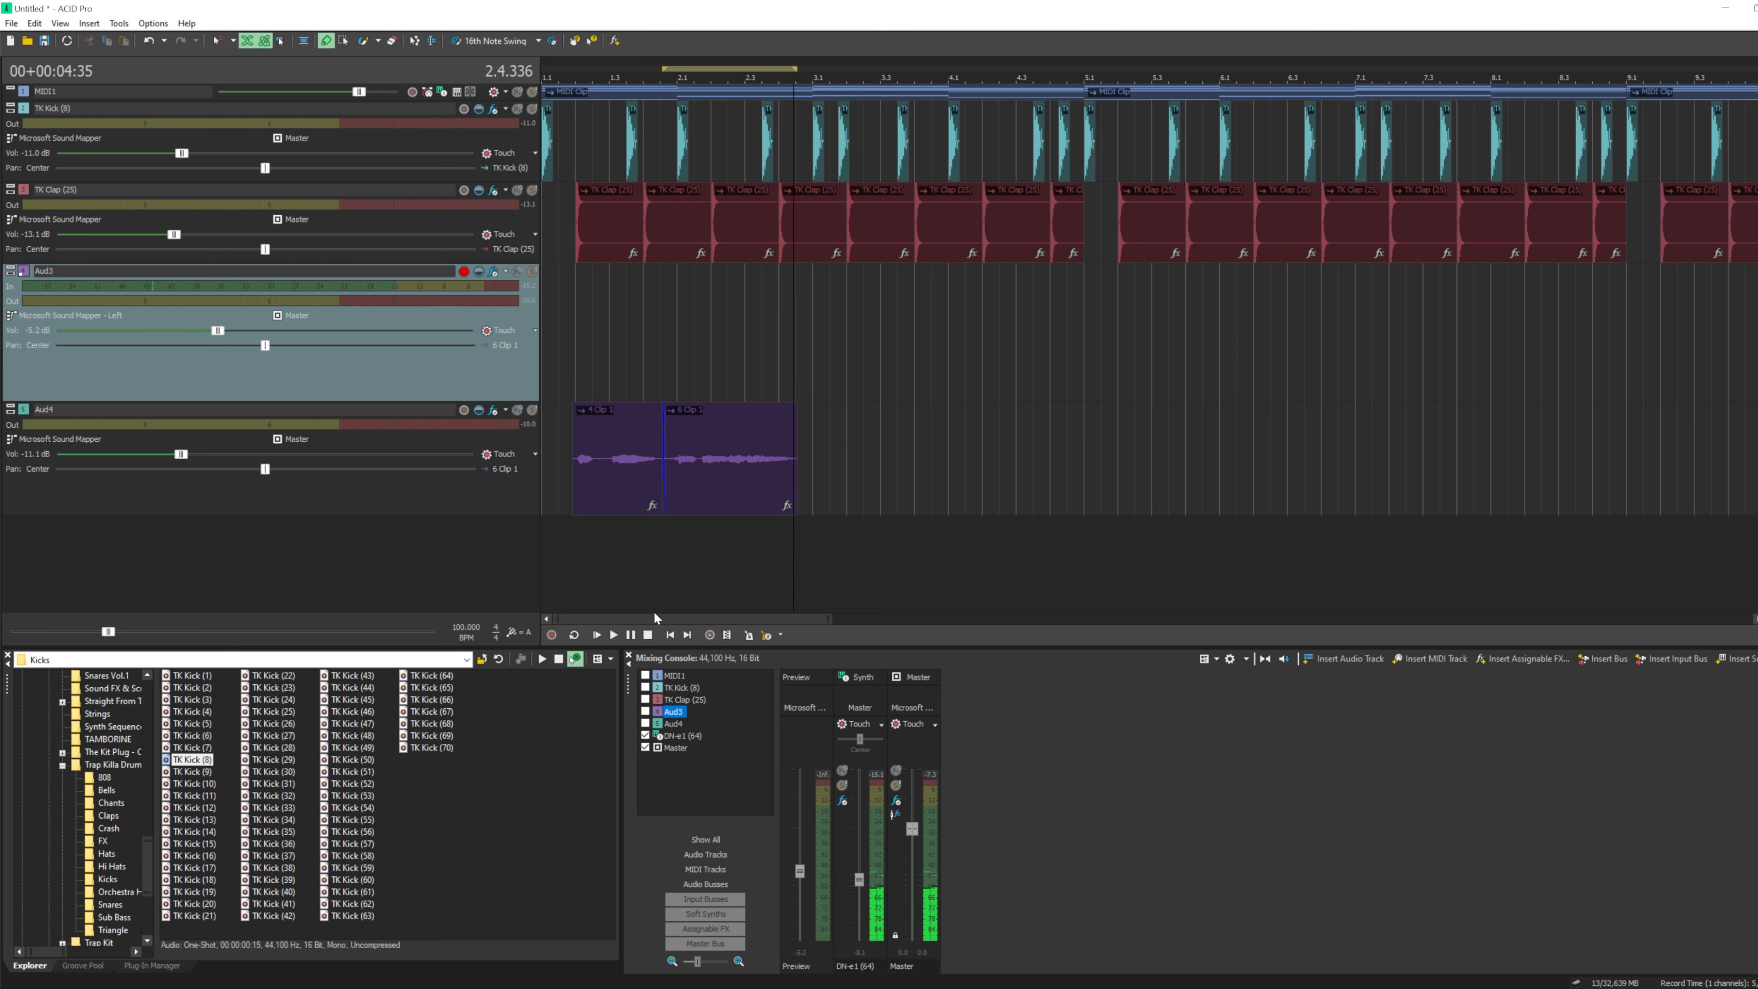
{"action": "left_click", "coordinate": [629, 636]}
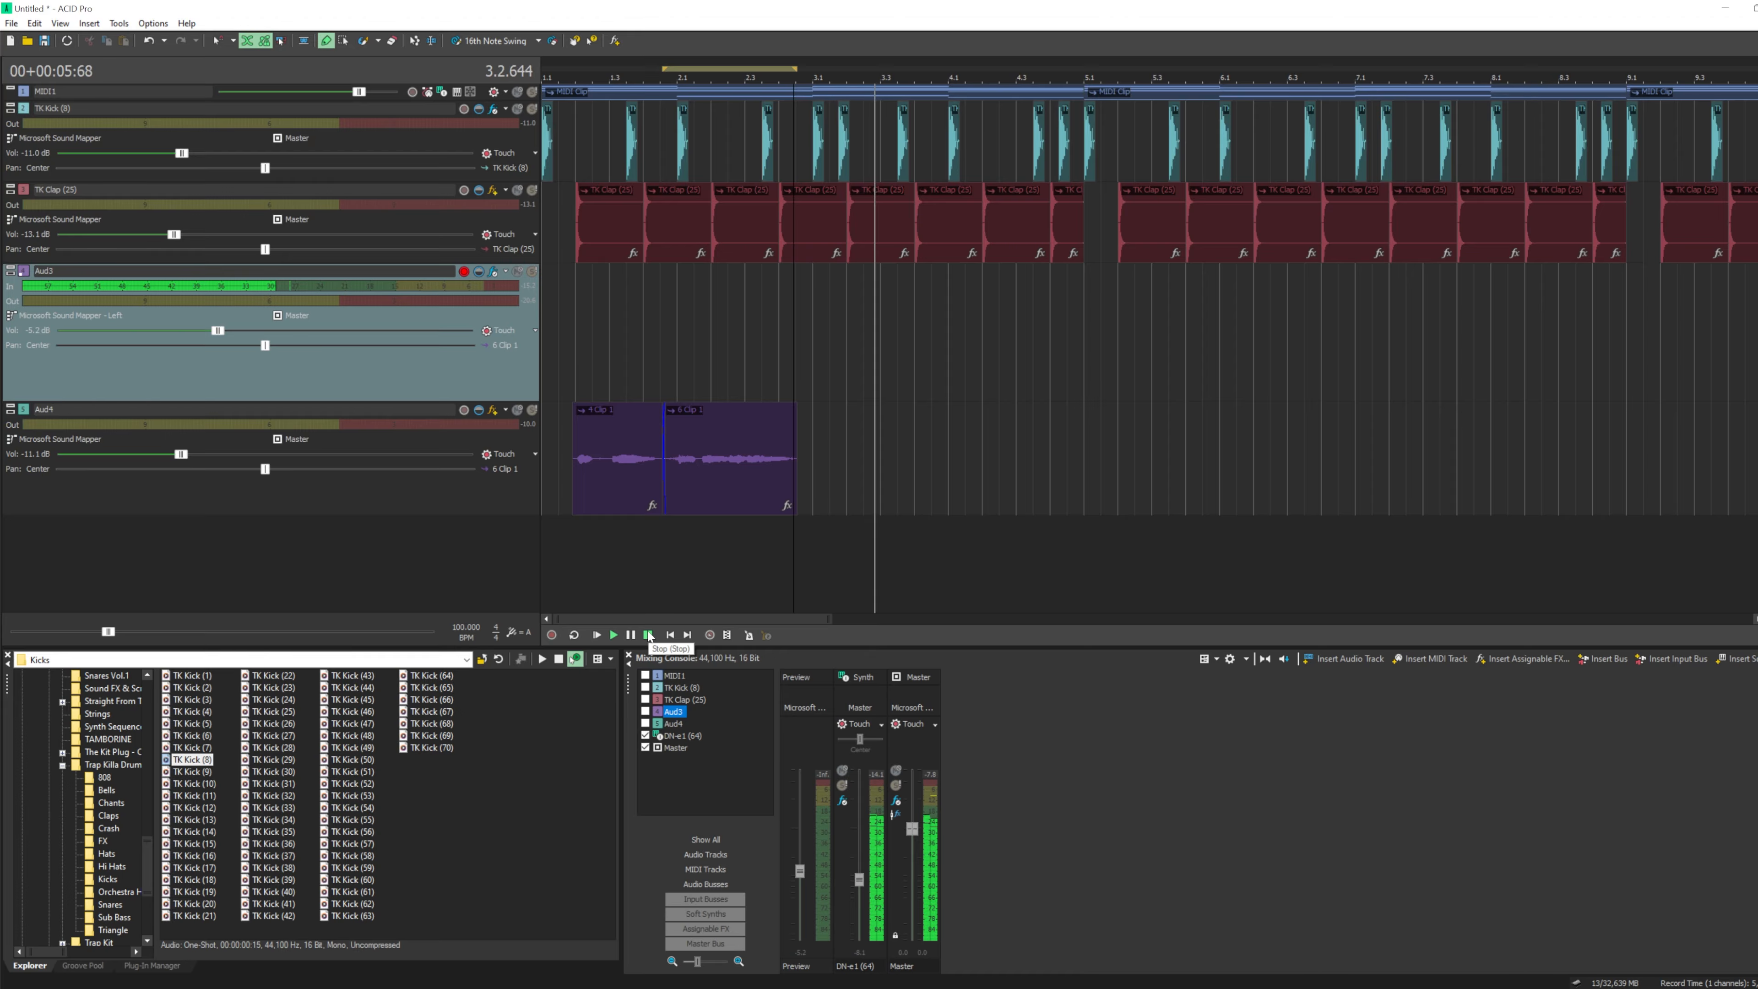
{"action": "left_click", "coordinate": [649, 635]}
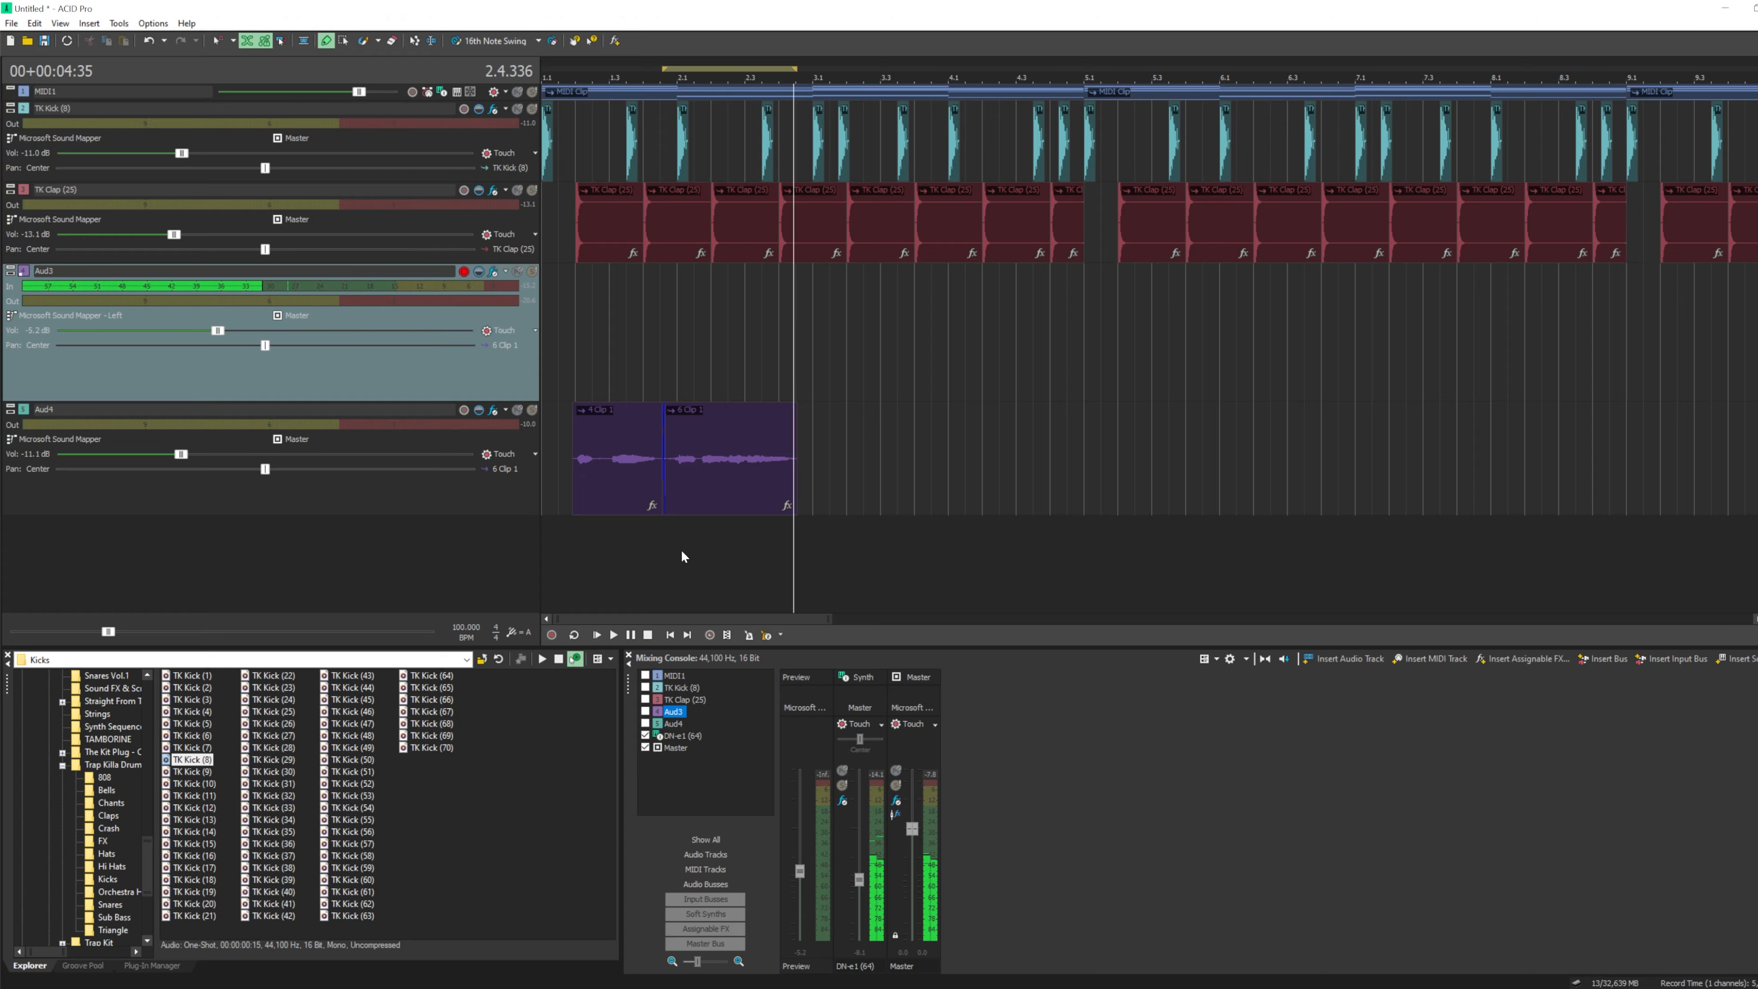
{"action": "left_click", "coordinate": [588, 380]}
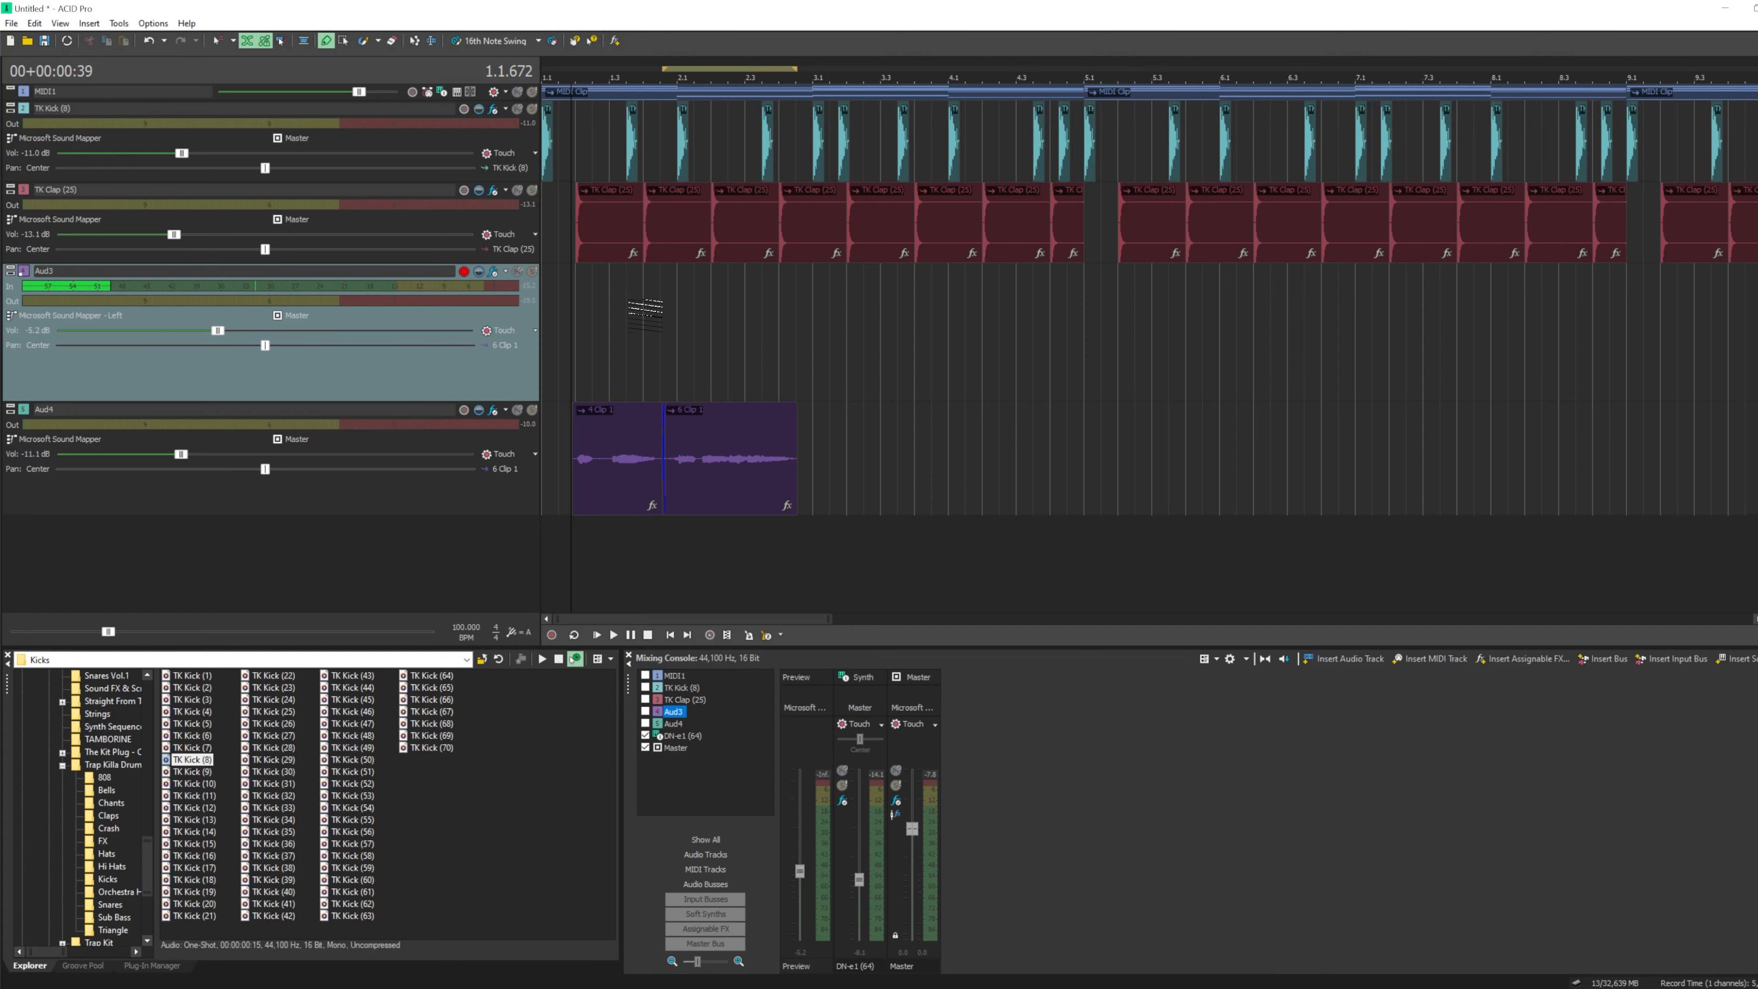
{"action": "key", "text": "space"}
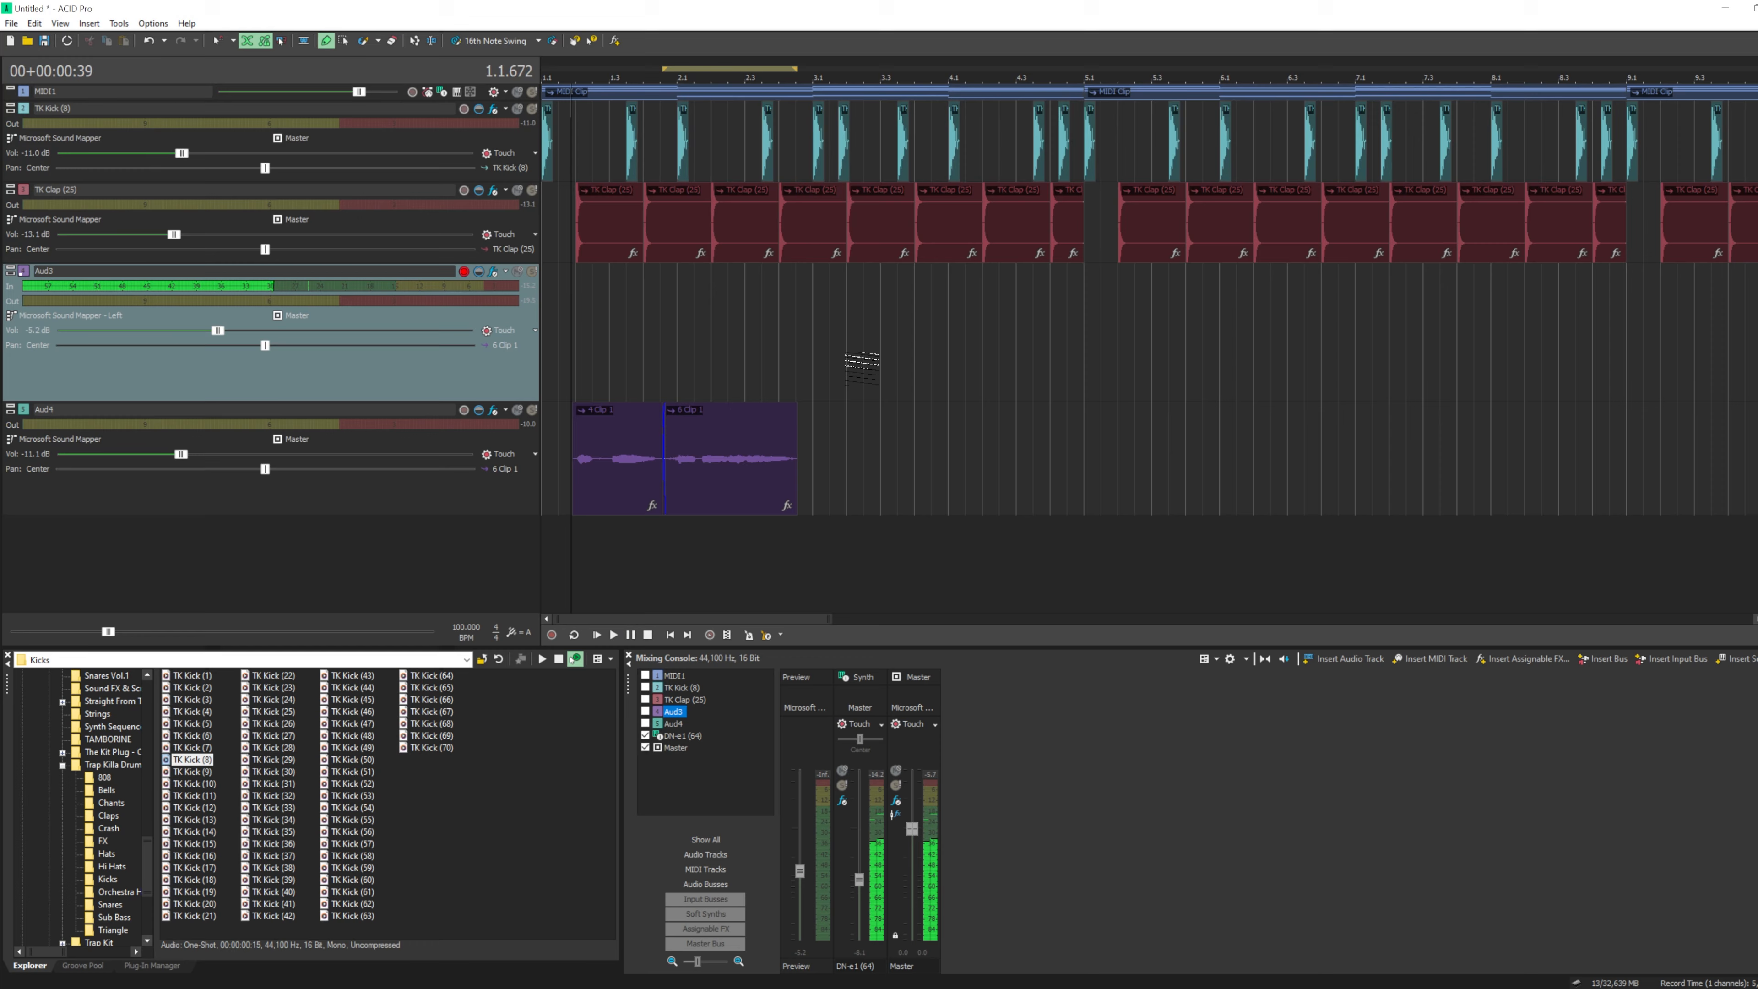
- Record trial vocal takes on Aud3 from 2.2.544 and 2.3.352, deleting each take's recorded file
{"action": "key", "text": "ctrl+r"}
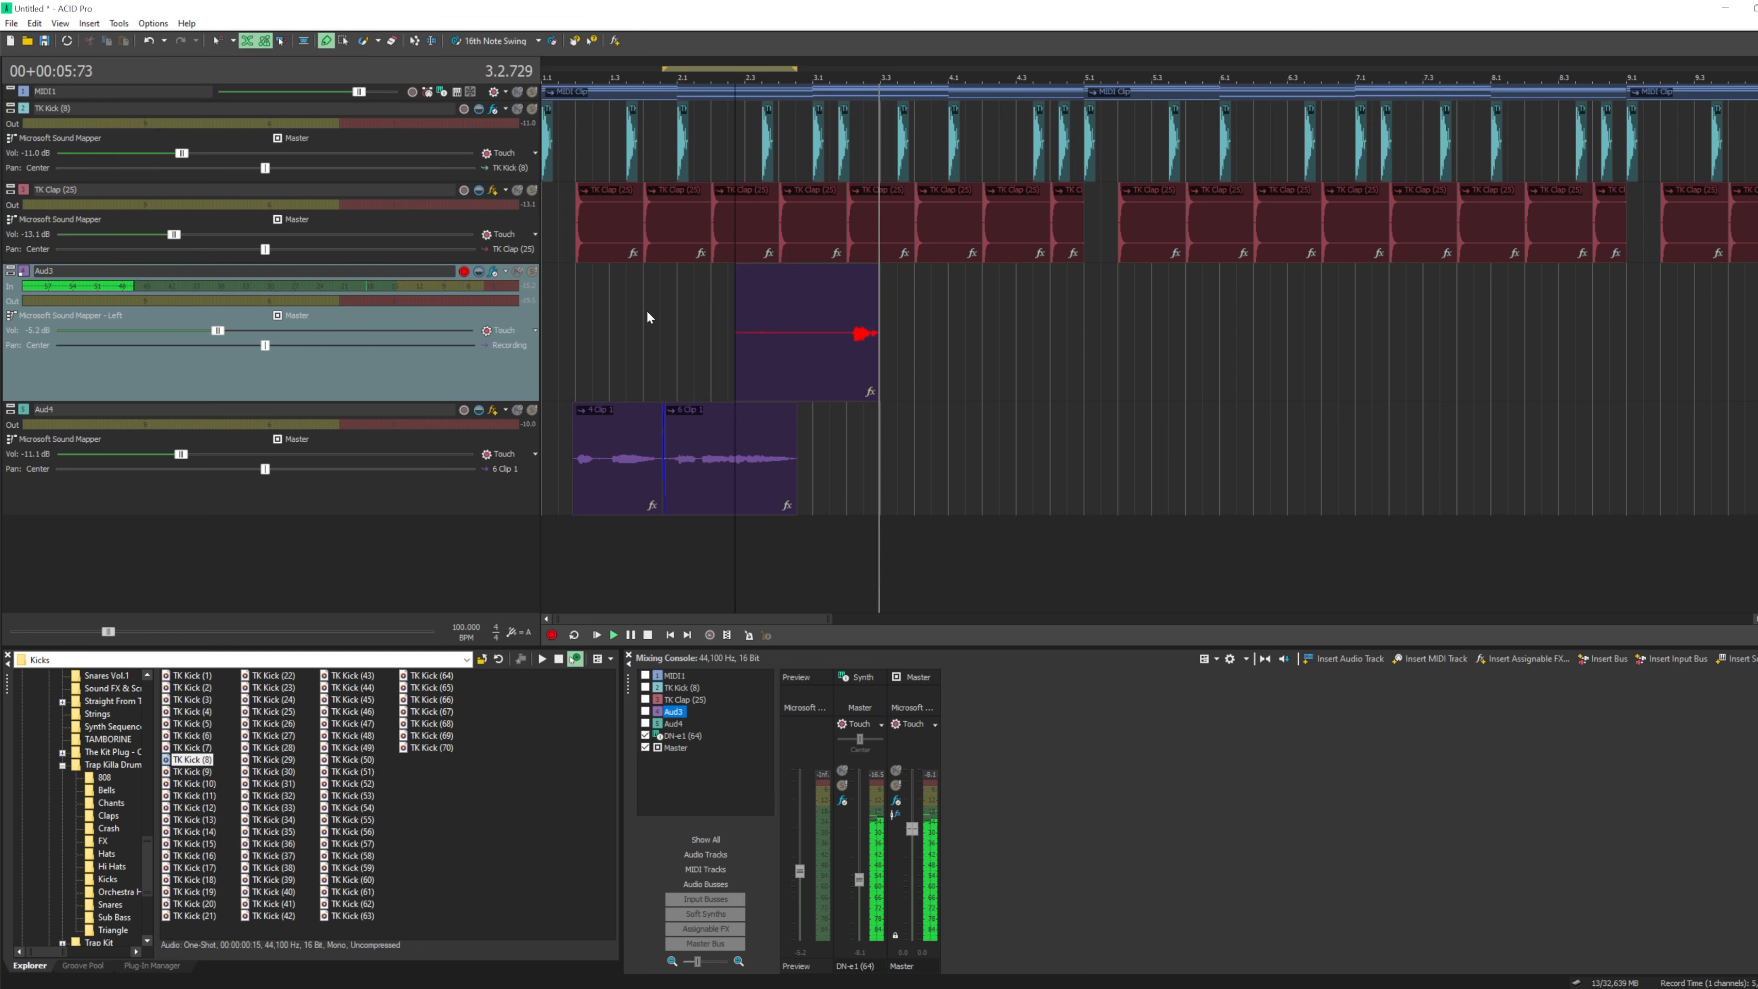
{"action": "key", "text": "space"}
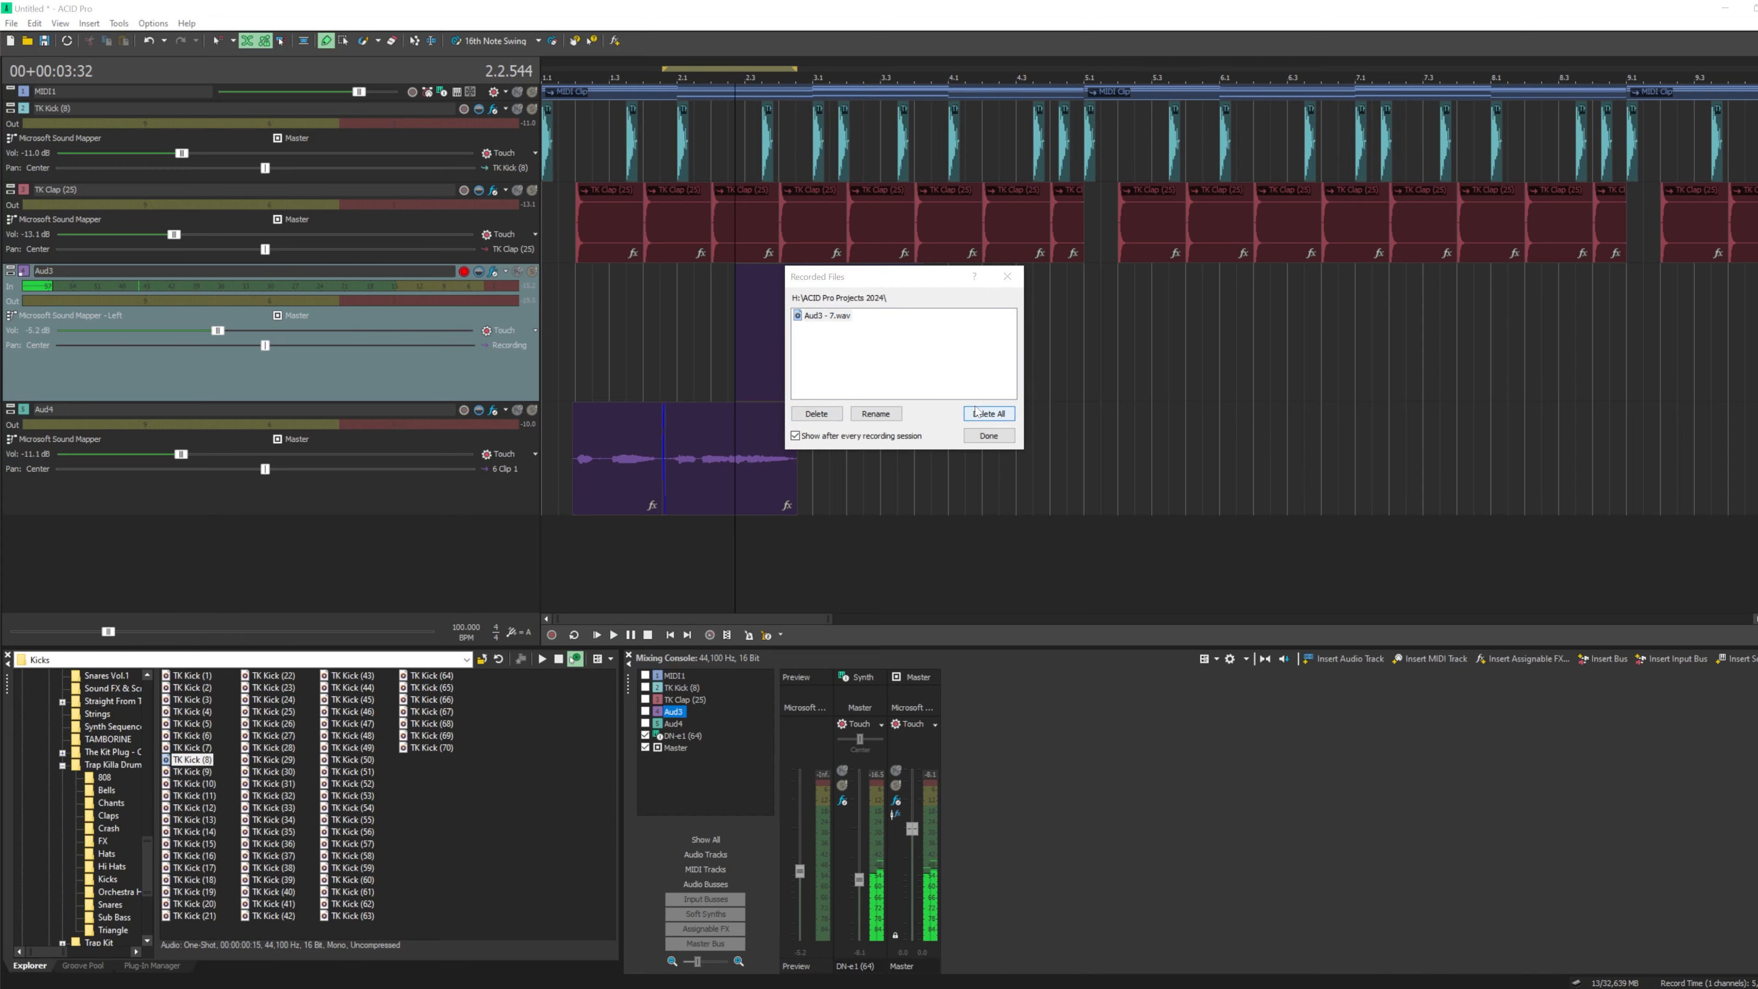
{"action": "left_click", "coordinate": [988, 413]}
{"action": "key", "text": "ctrl+r"}
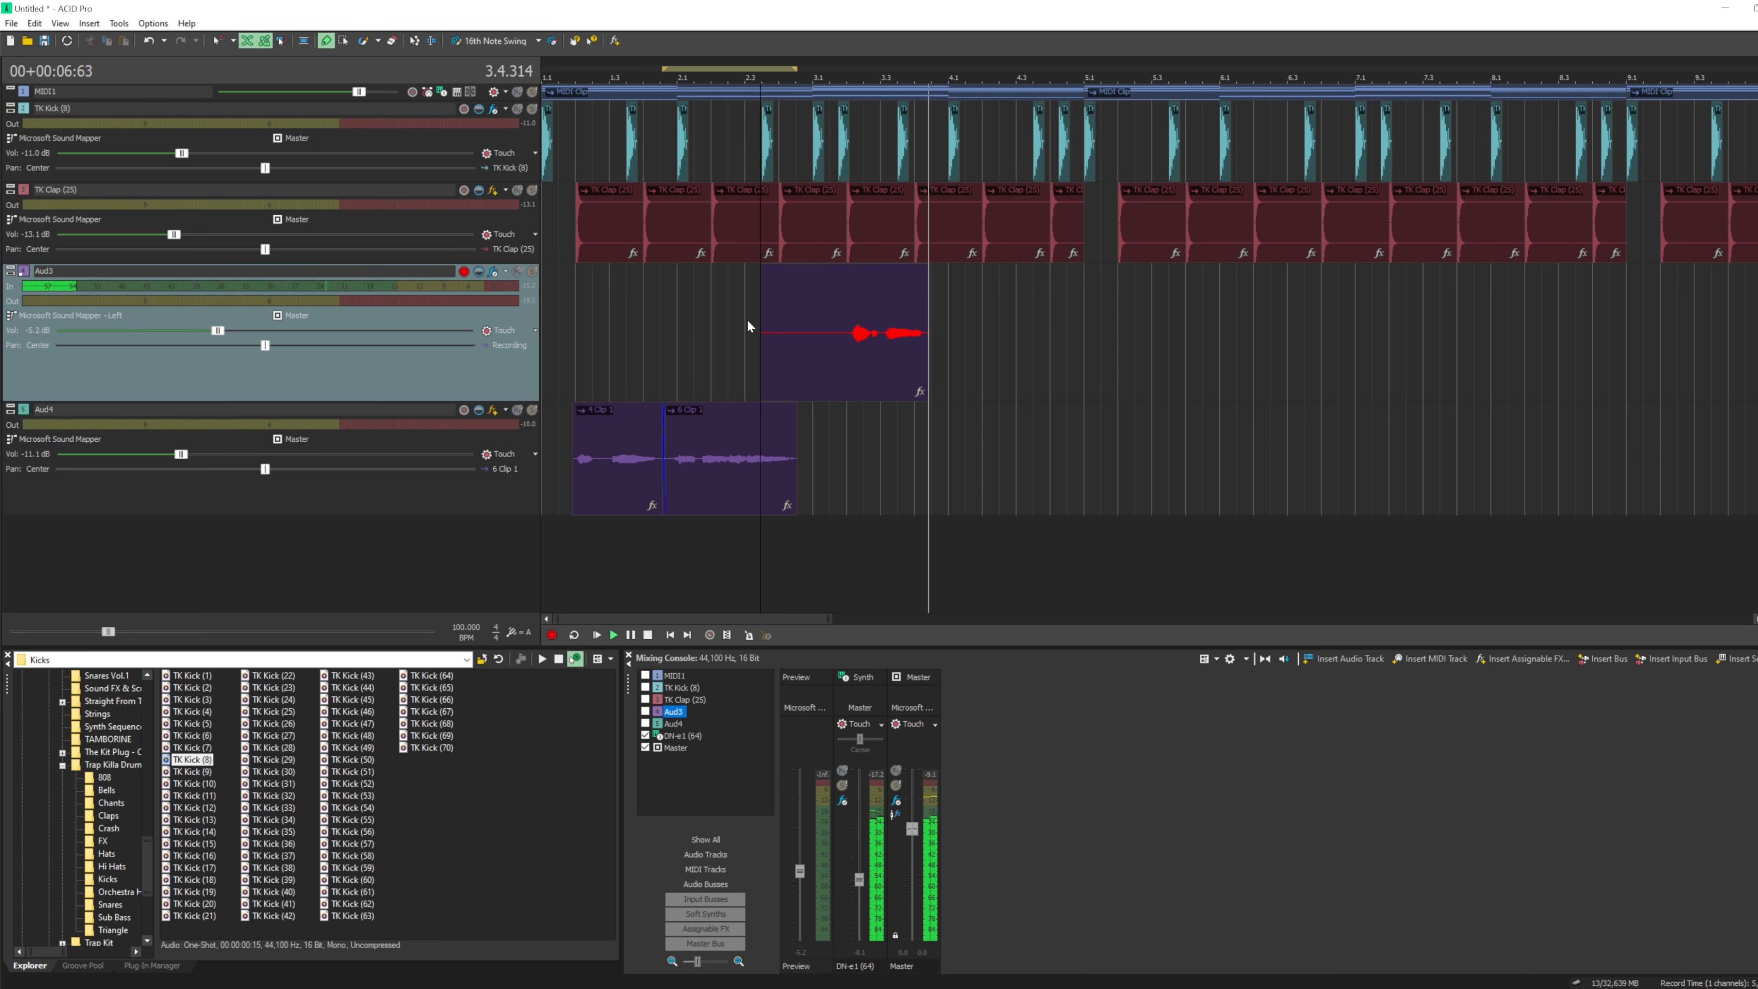
{"action": "key", "text": "space"}
{"action": "left_click", "coordinate": [989, 413]}
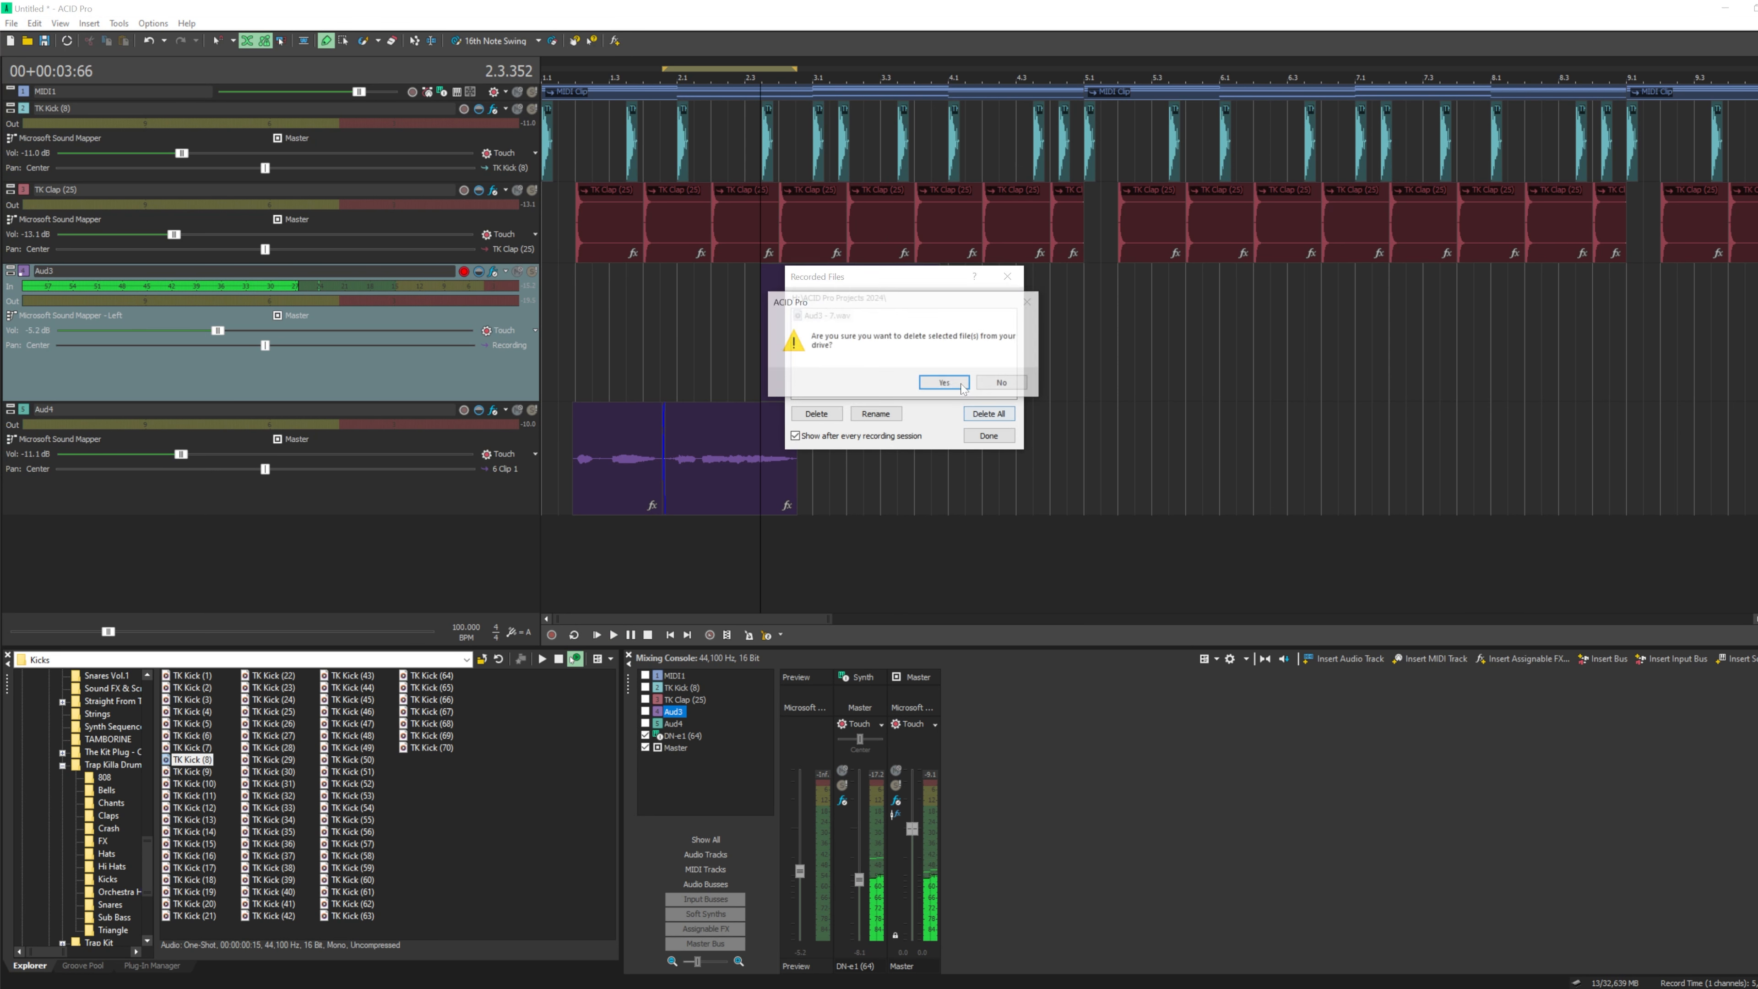
{"action": "left_click", "coordinate": [943, 381]}
{"action": "key", "text": "ctrl+r"}
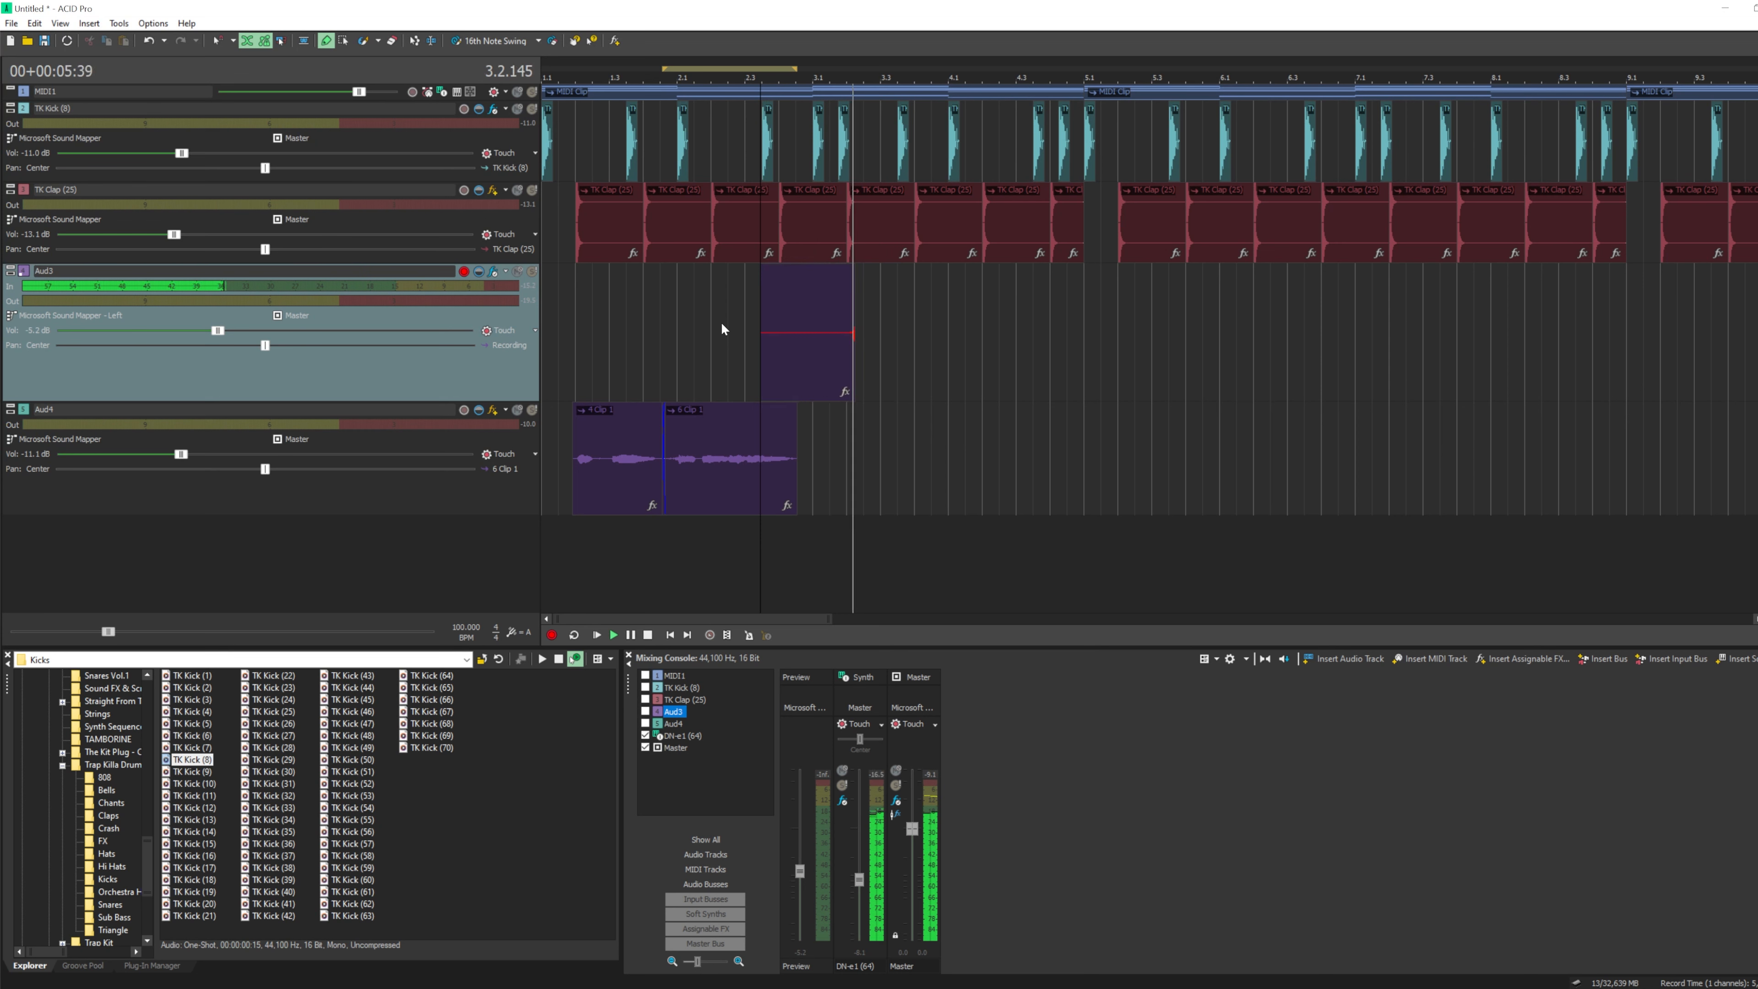
{"action": "key", "text": "space"}
{"action": "left_click", "coordinate": [985, 411]}
{"action": "left_click", "coordinate": [942, 381]}
- Record the next vocal line on Aud3 from 2.3.352 and keep the recorded file
{"action": "key", "text": "ctrl+r"}
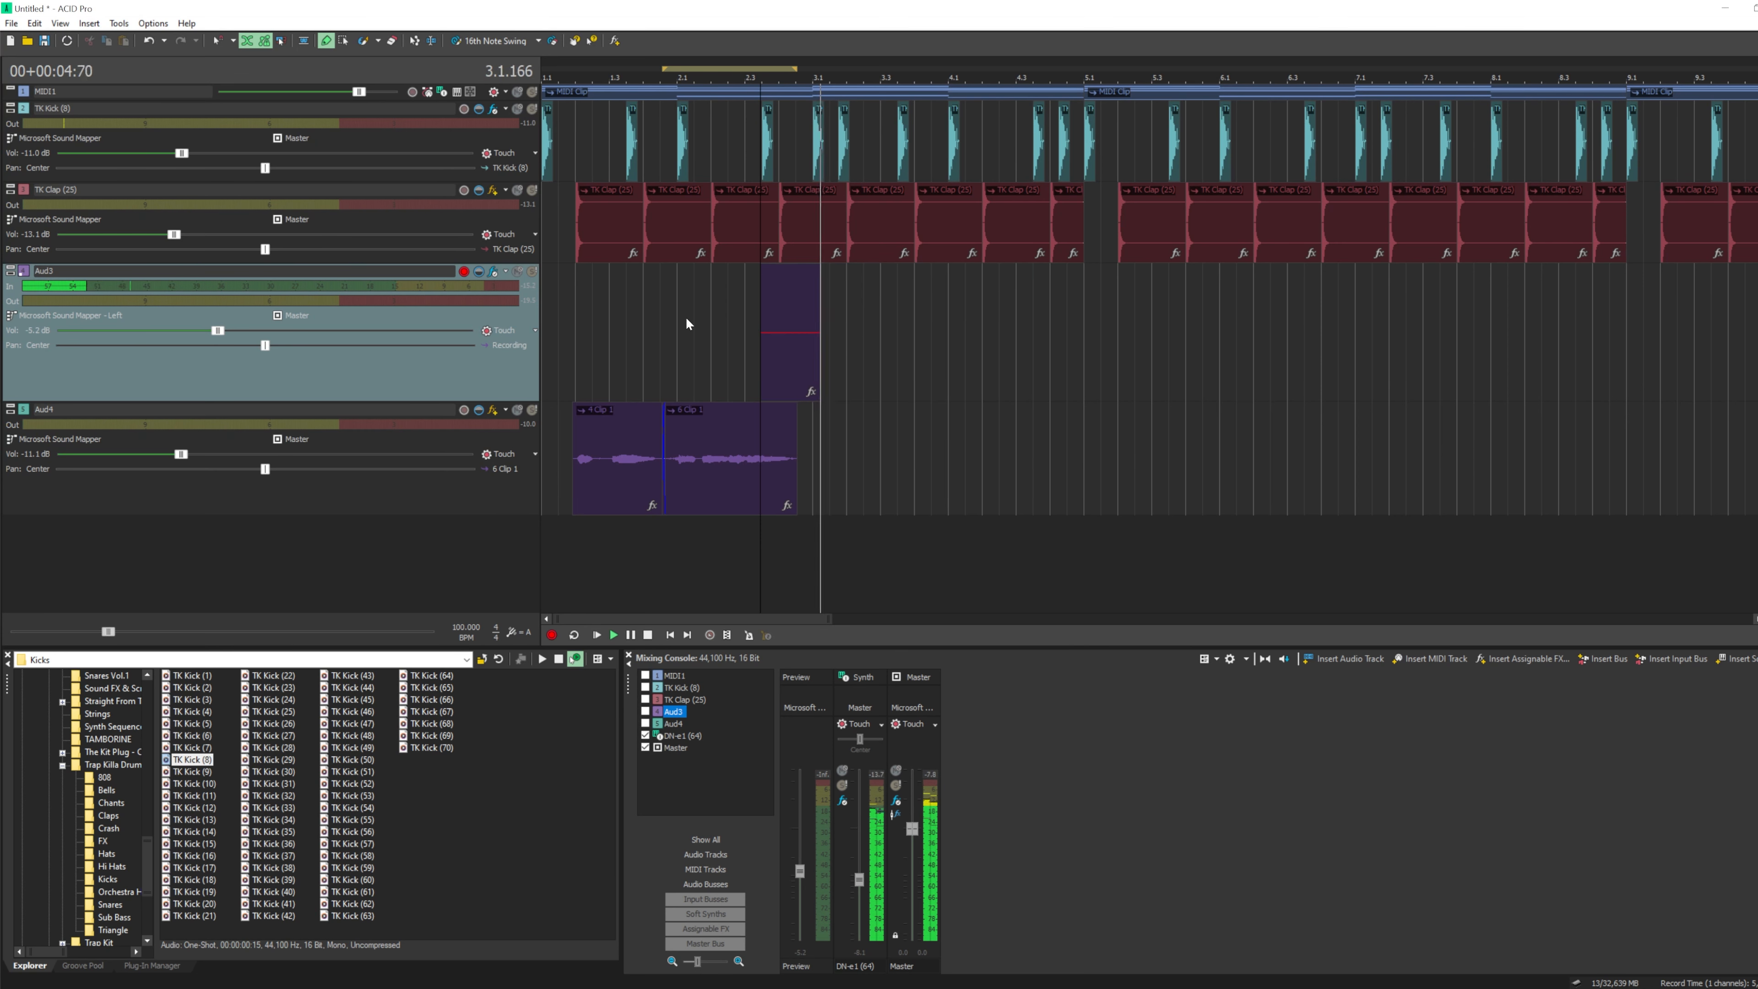
{"action": "key", "text": "space"}
{"action": "left_click", "coordinate": [989, 436]}
{"action": "left_click", "coordinate": [875, 419]}
{"action": "left_click", "coordinate": [833, 417]}
- Split the new Aud3 take at 3.1.704, delete its silent lead-in and move the vocal part to Aud4
{"action": "left_click", "coordinate": [849, 334]}
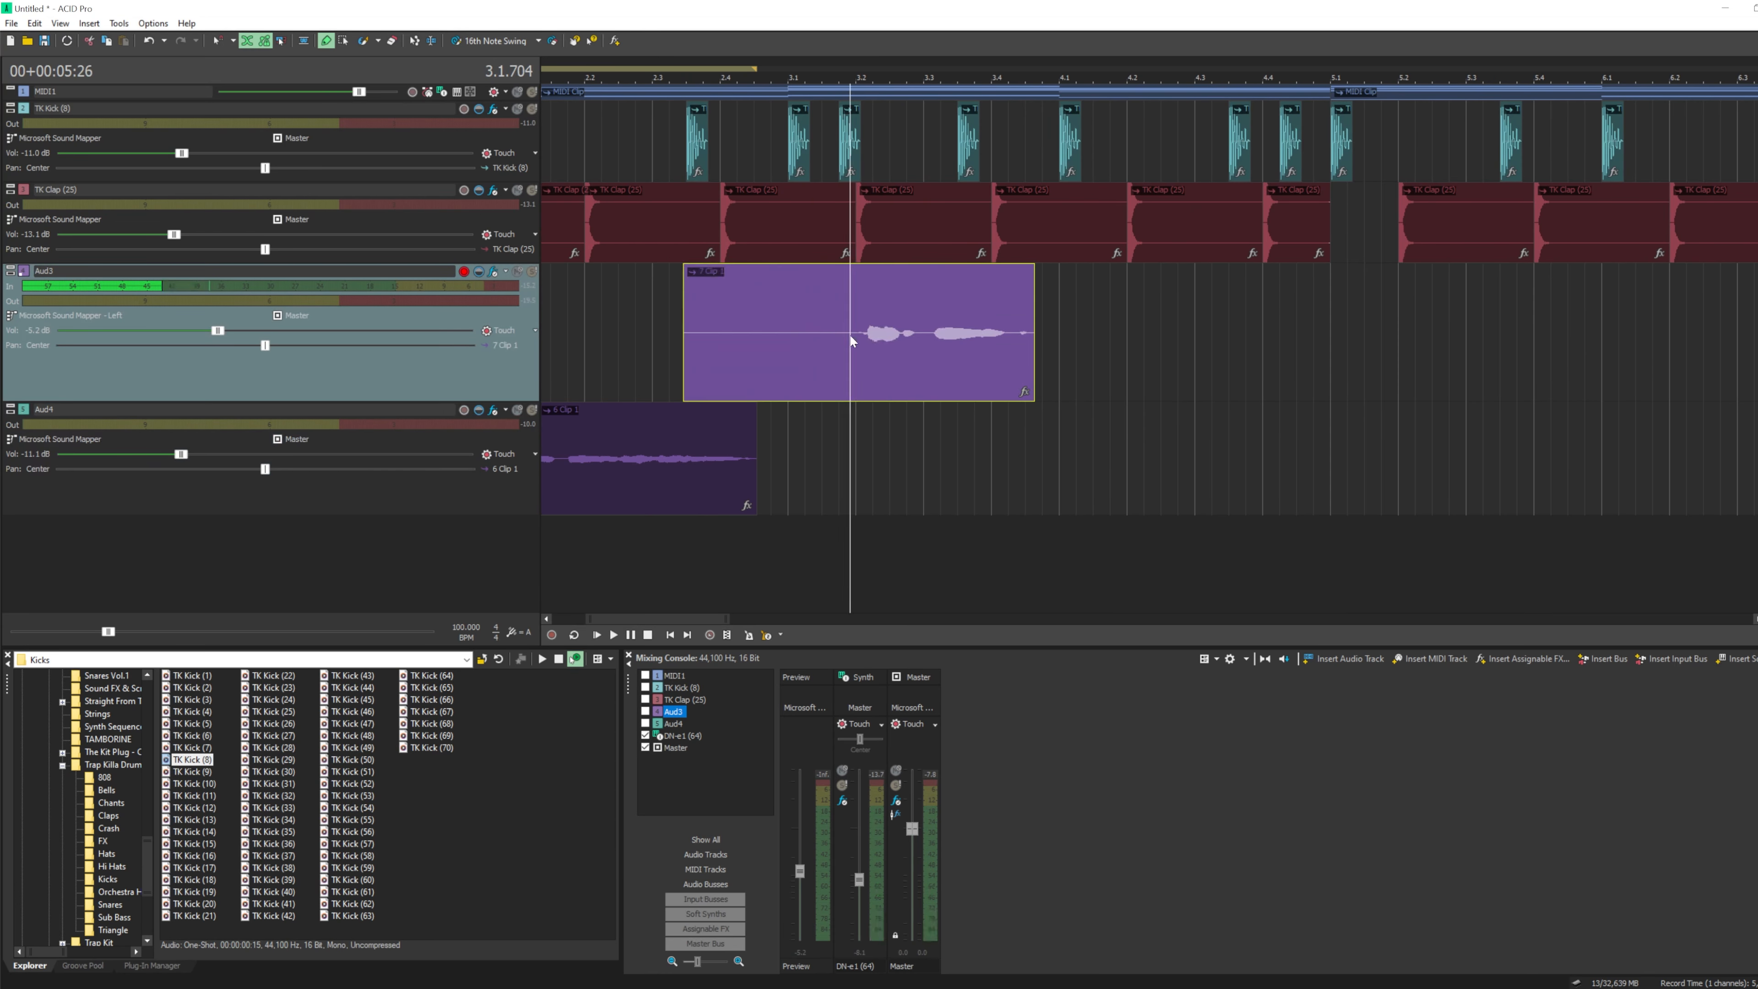
{"action": "right_click", "coordinate": [849, 334]}
{"action": "left_click", "coordinate": [856, 623]}
{"action": "left_click_drag", "start_coordinate": [871, 394], "coordinate": [870, 415]}
{"action": "key", "text": "ctrl+z"}
{"action": "right_click", "coordinate": [866, 432]}
{"action": "left_click", "coordinate": [934, 750]}
{"action": "left_click_drag", "start_coordinate": [885, 396], "coordinate": [872, 423]}
- Play the third Aud4 vocal clip and trim the silence off its end
{"action": "left_click", "coordinate": [799, 338]}
{"action": "key", "text": "space"}
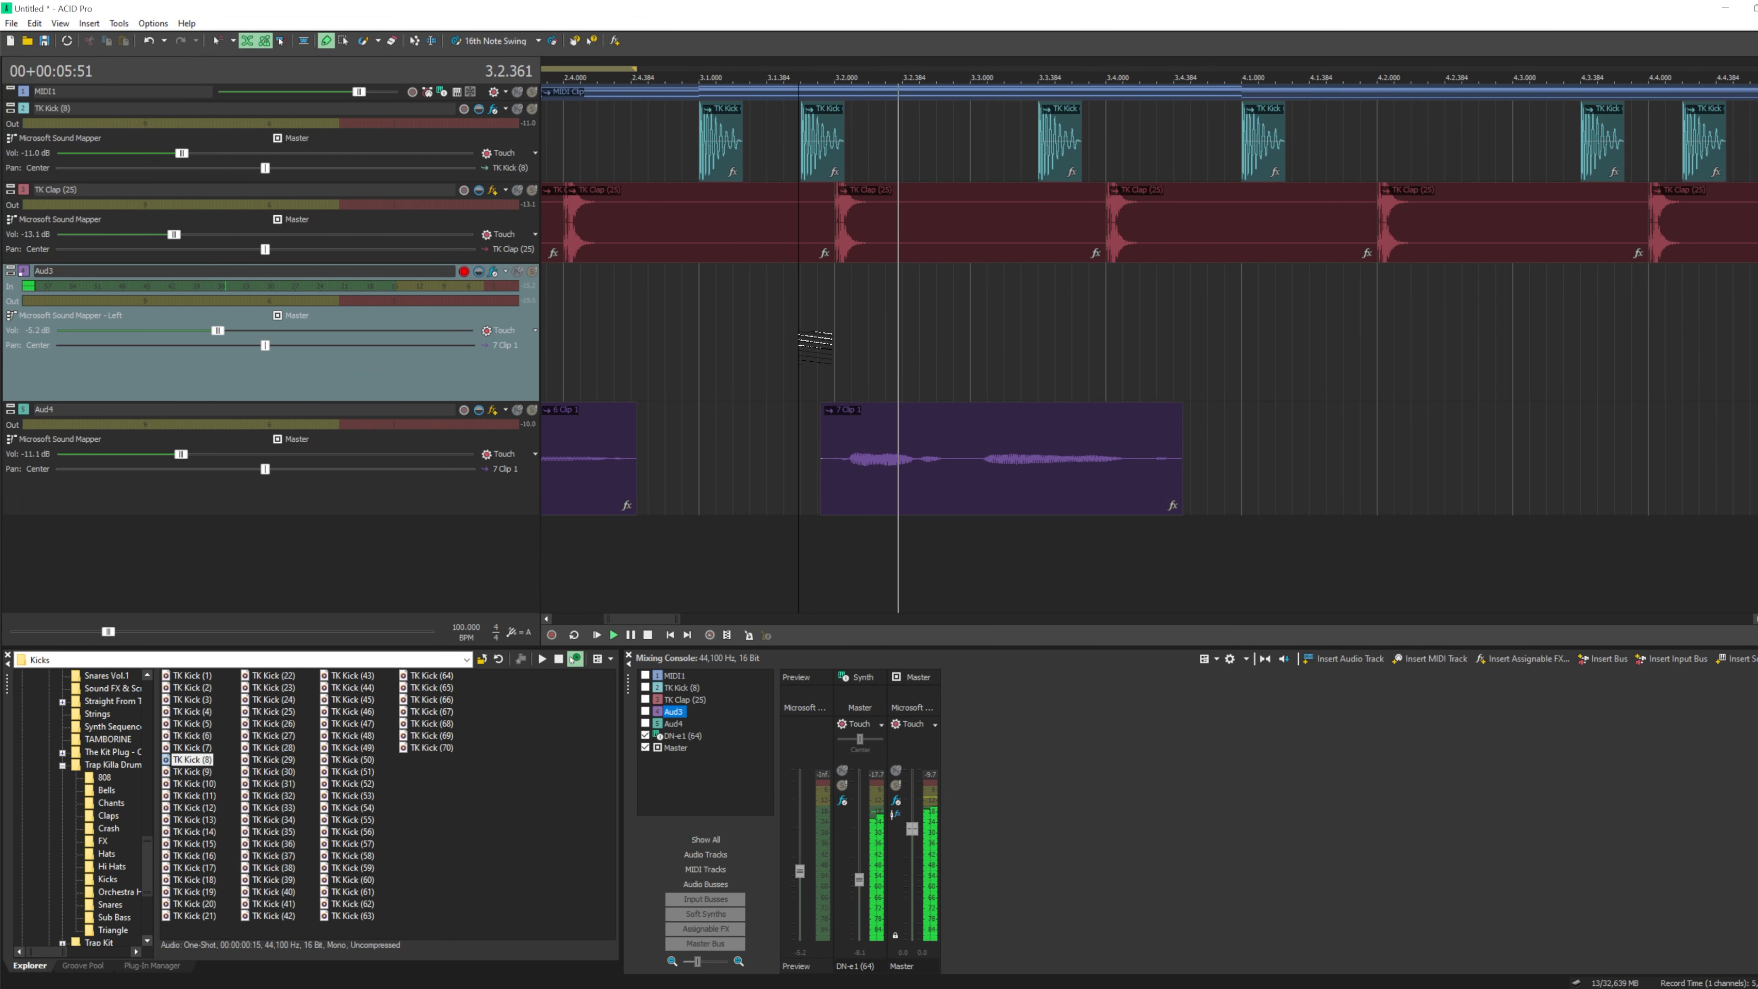
{"action": "left_click", "coordinate": [891, 471]}
{"action": "double_click", "coordinate": [892, 468]}
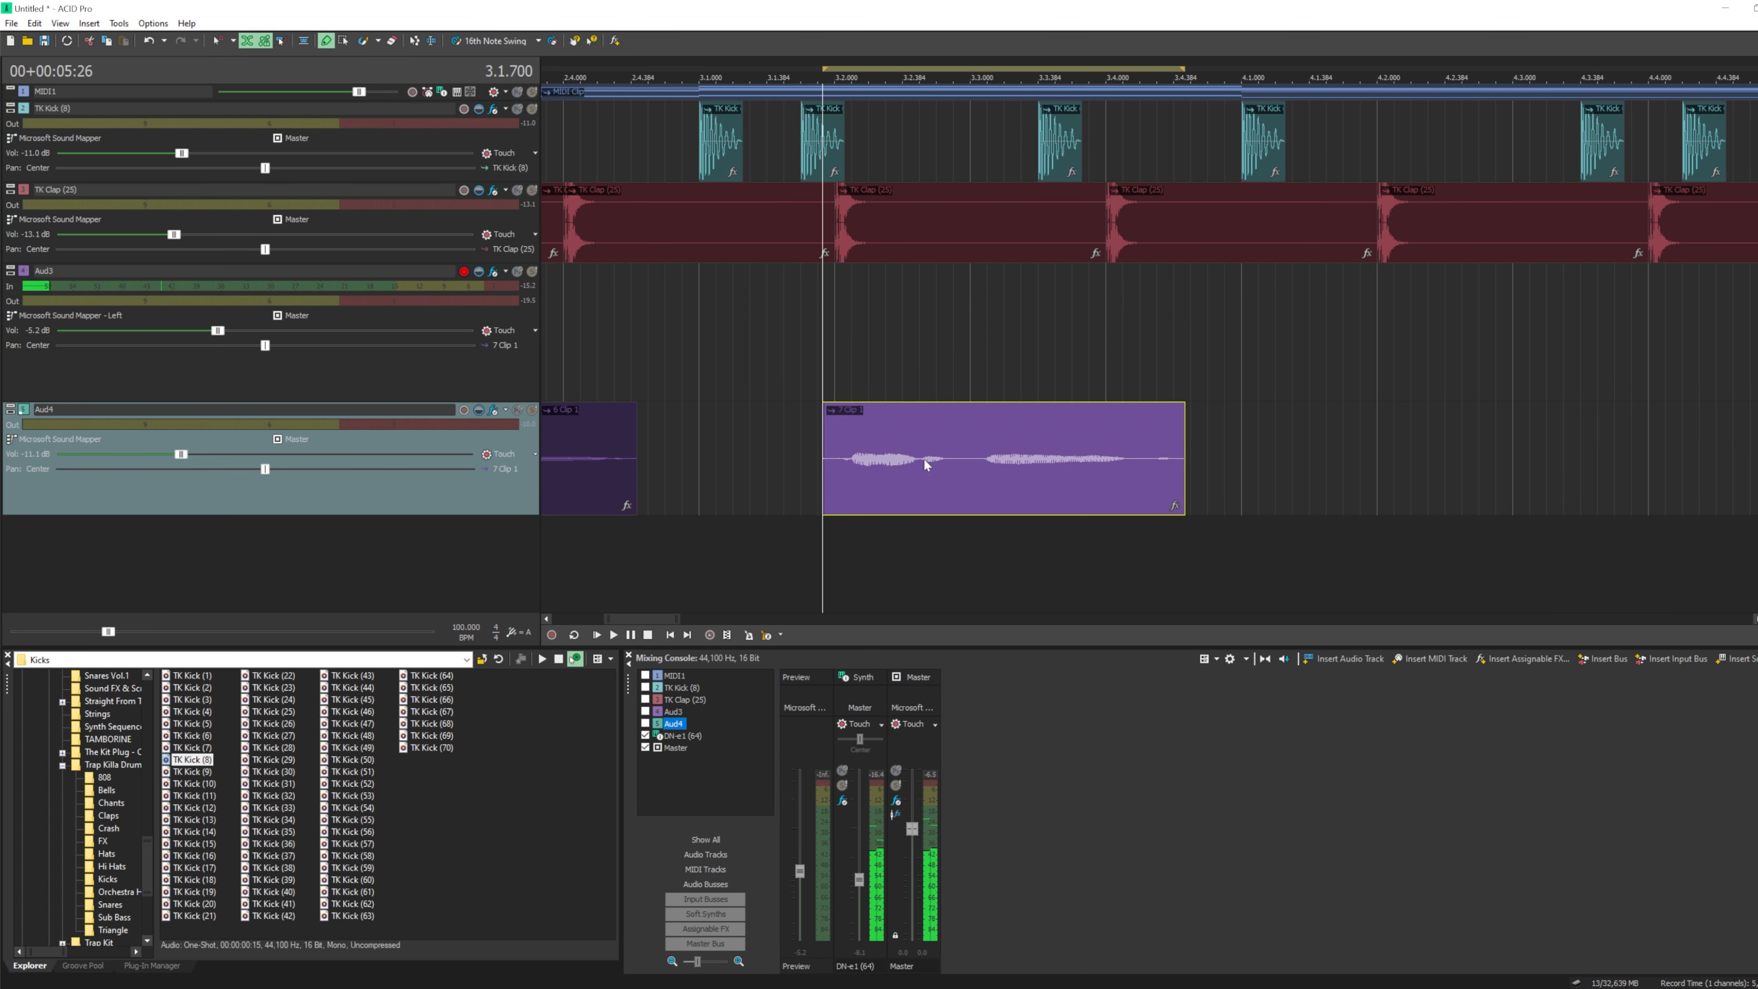
{"action": "left_click_drag", "start_coordinate": [1185, 470], "coordinate": [1158, 469]}
{"action": "key", "text": "space"}
- Delete the leftover sliver of the take on Aud3 and nudge the third Aud4 clip slightly earlier
{"action": "left_click", "coordinate": [792, 310]}
{"action": "right_click", "coordinate": [791, 309]}
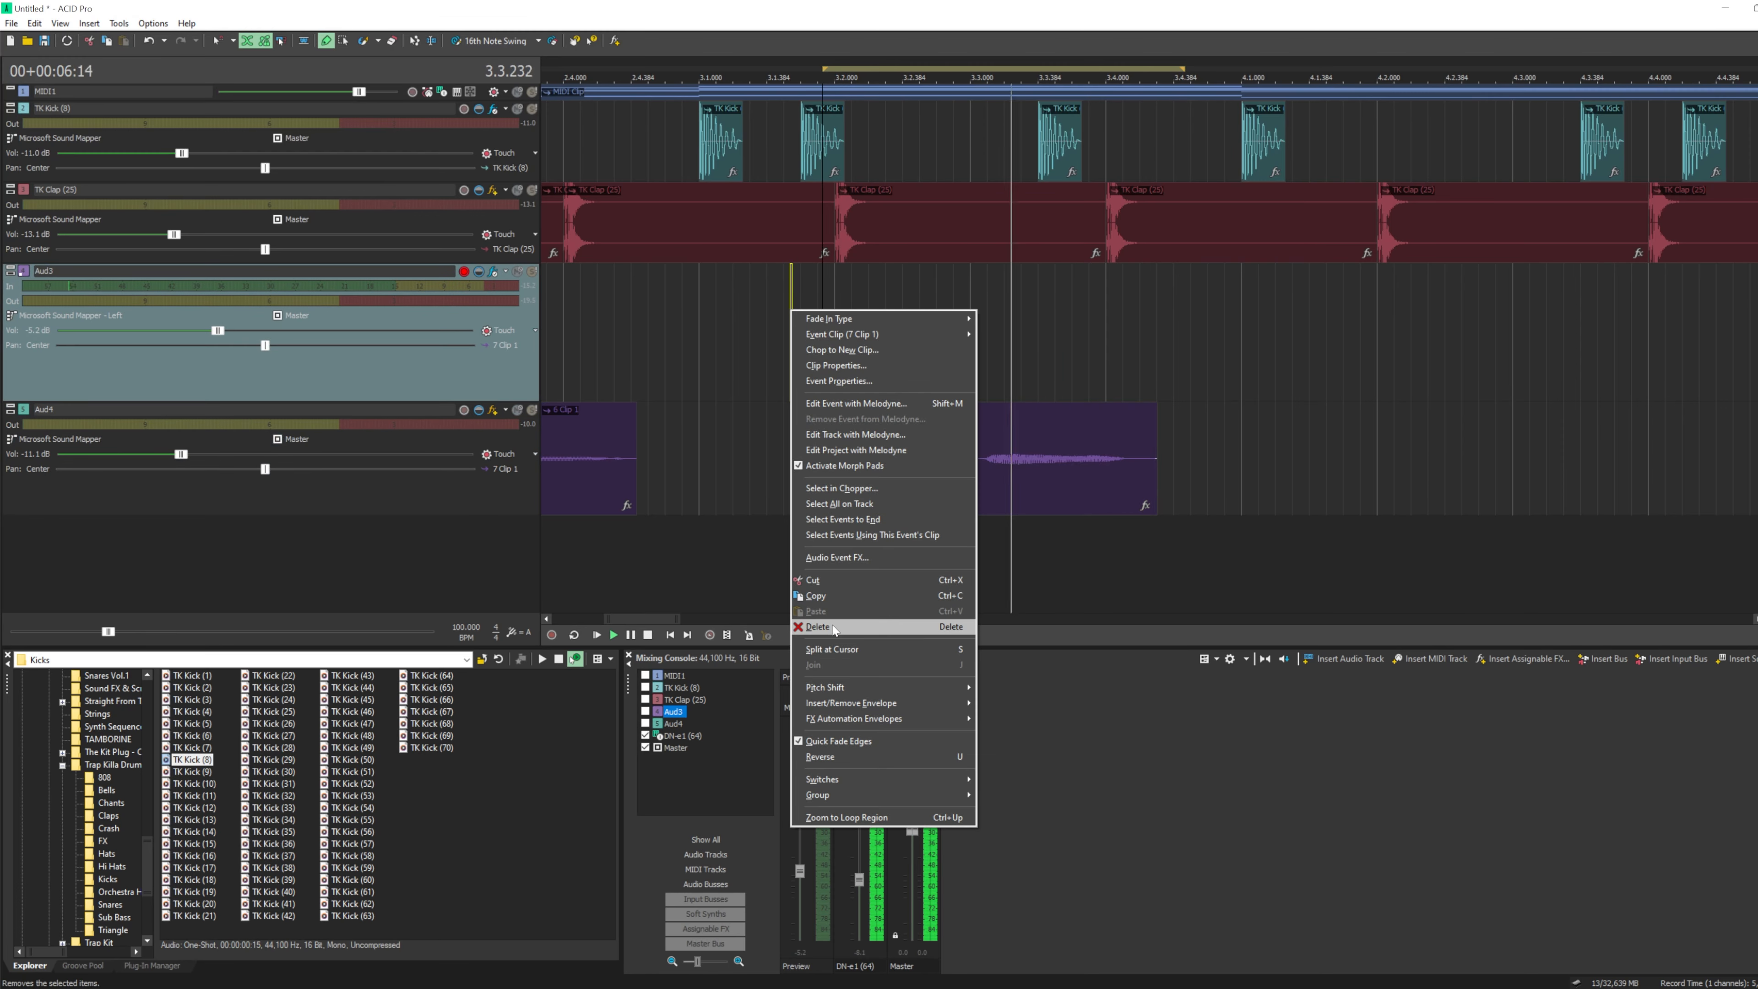
{"action": "left_click", "coordinate": [865, 628]}
{"action": "left_click_drag", "start_coordinate": [863, 489], "coordinate": [858, 495]}
- Play the third Aud4 clip with the beat, set the cursor at 2.3.424 and replay from the project start
{"action": "left_click", "coordinate": [705, 310]}
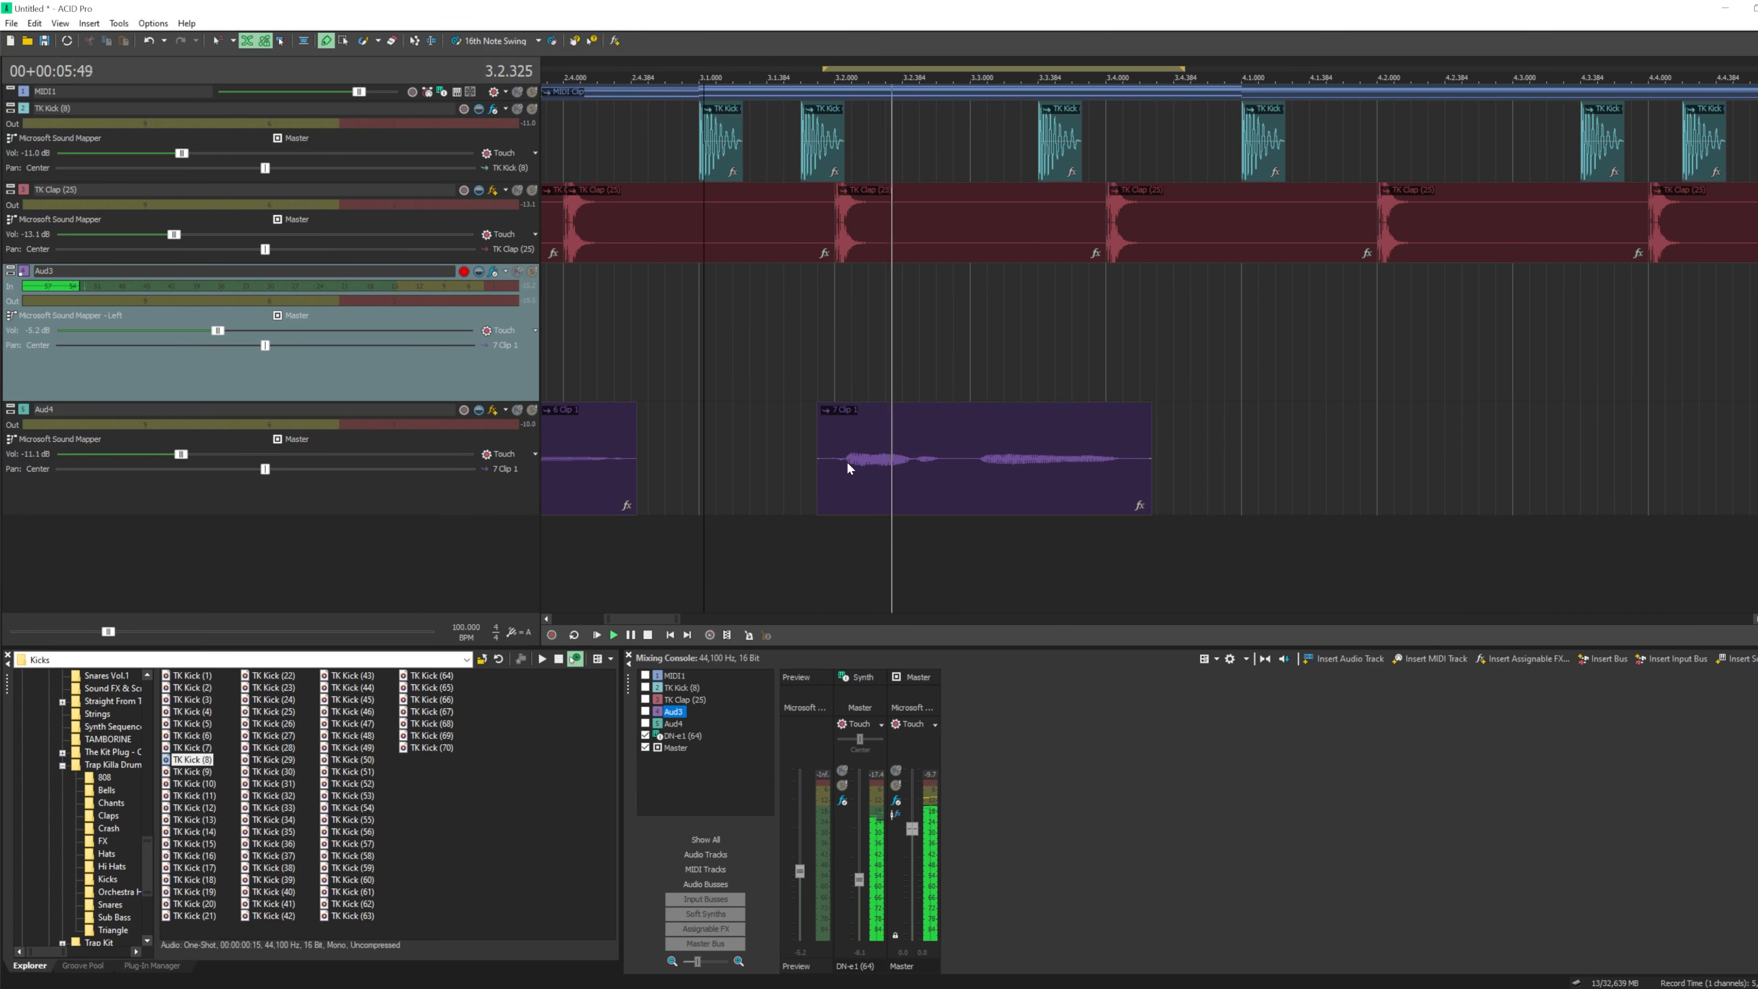
{"action": "scroll", "coordinate": [846, 461], "scroll_direction": "down", "scroll_amount": 3}
{"action": "left_click", "coordinate": [762, 321]}
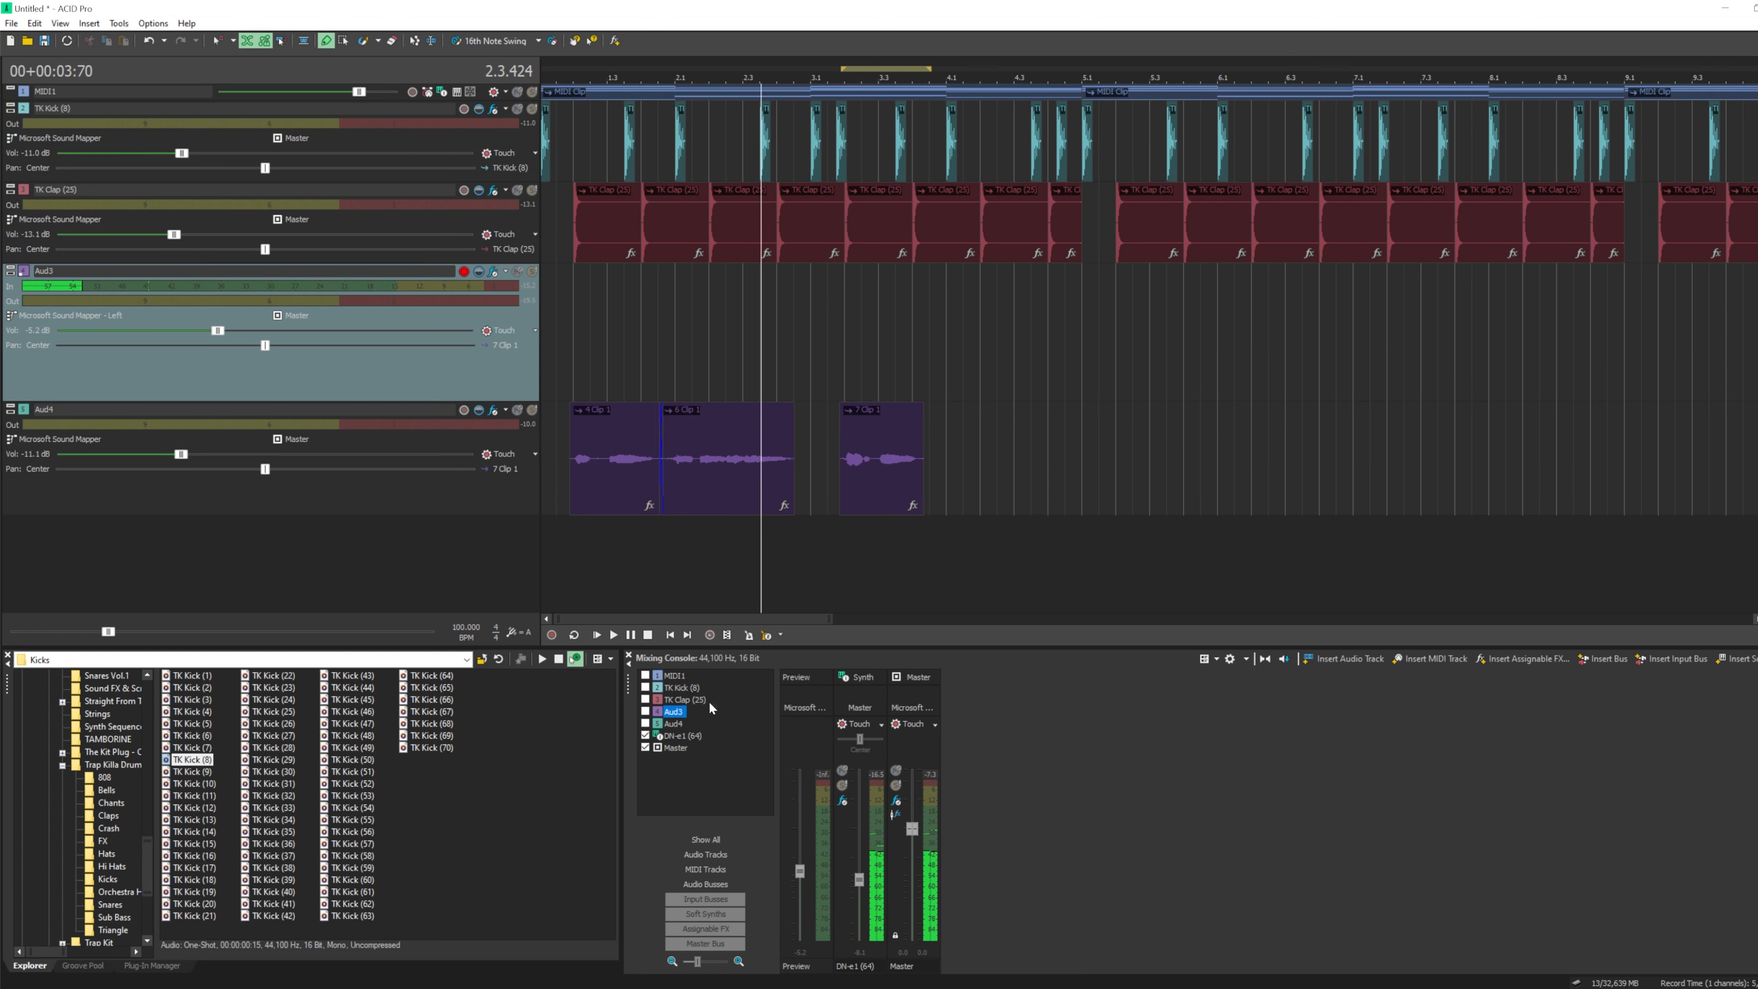
{"action": "left_click", "coordinate": [650, 671]}
{"action": "left_click", "coordinate": [597, 635]}
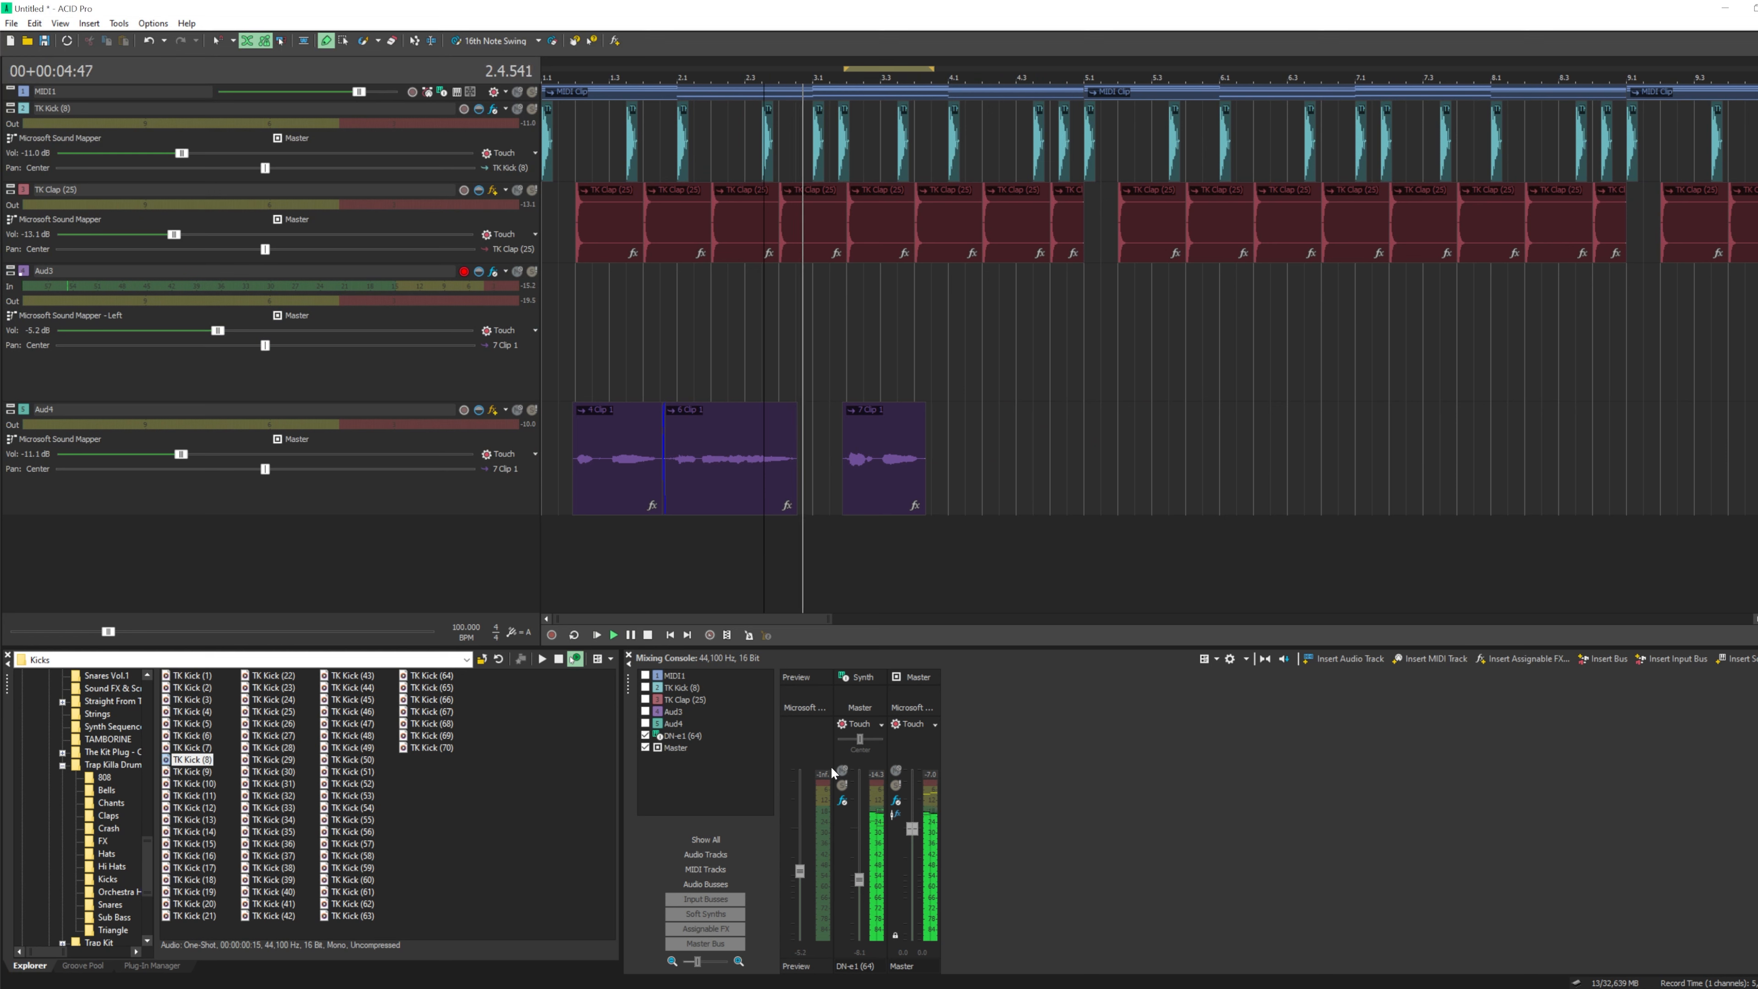
{"action": "left_click", "coordinate": [648, 635]}
- Switch to ChatGPT to read the next "Calling Out" lyrics, return to ACID Pro and play the beat from 2.4.552
{"action": "left_click", "coordinate": [514, 987]}
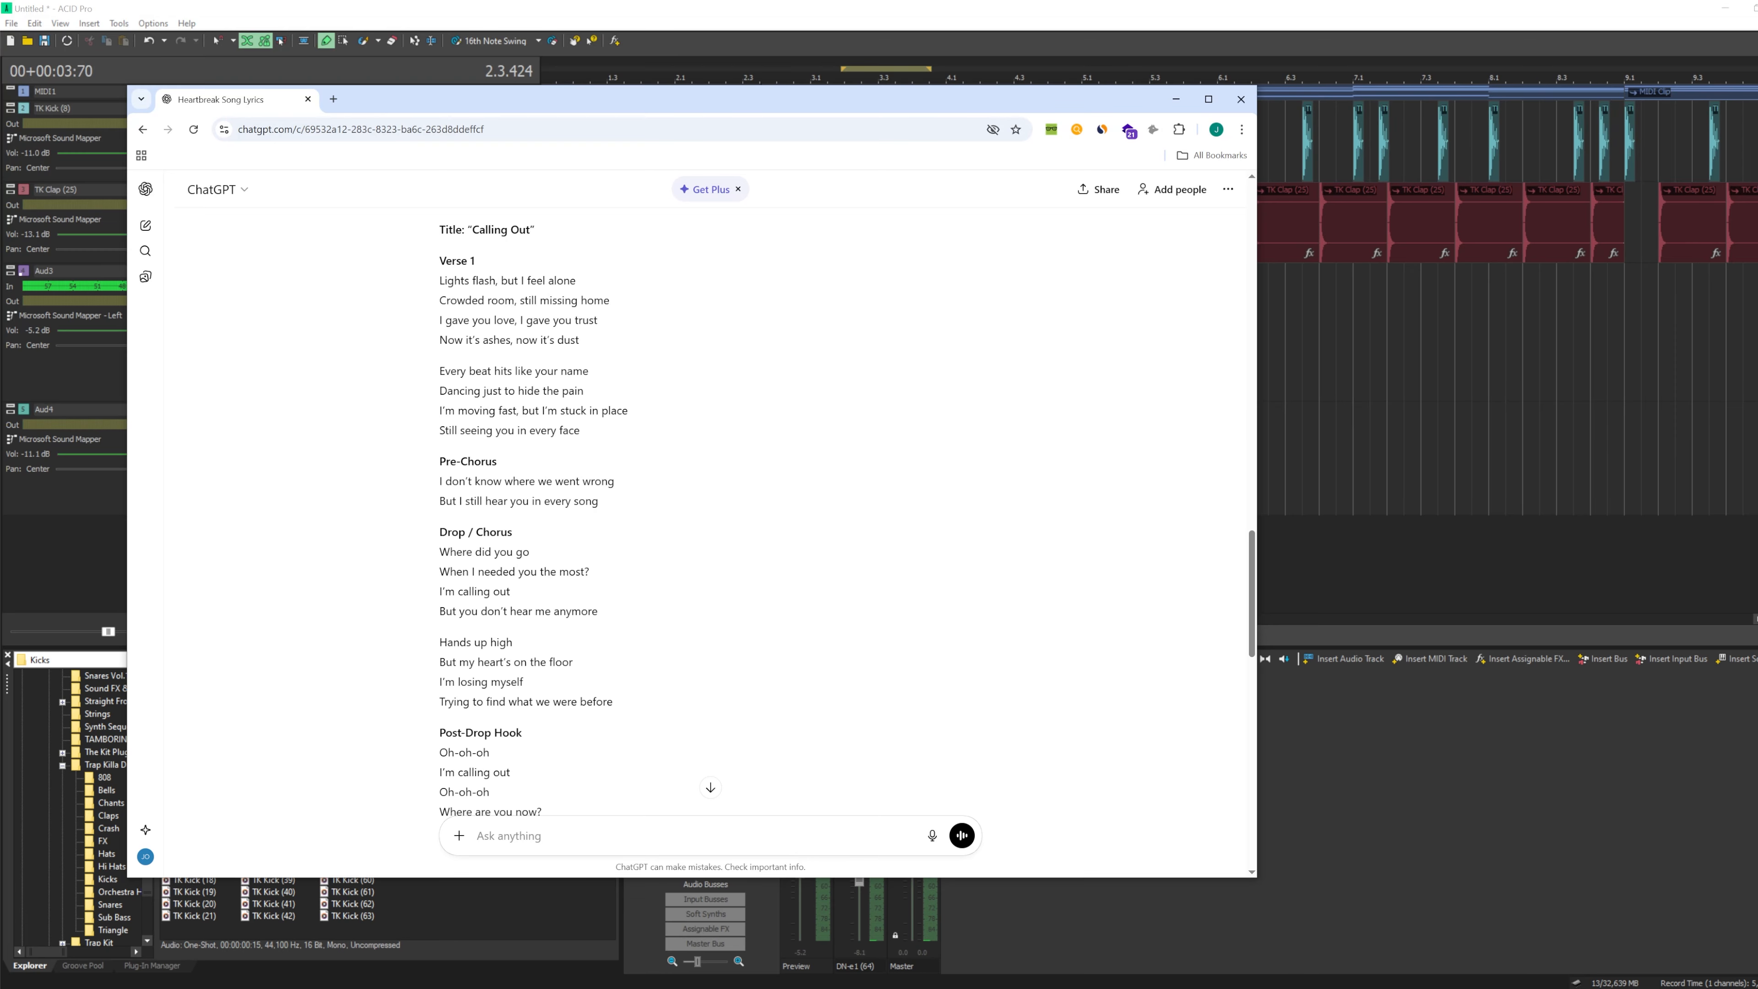
{"action": "left_click", "coordinate": [782, 6]}
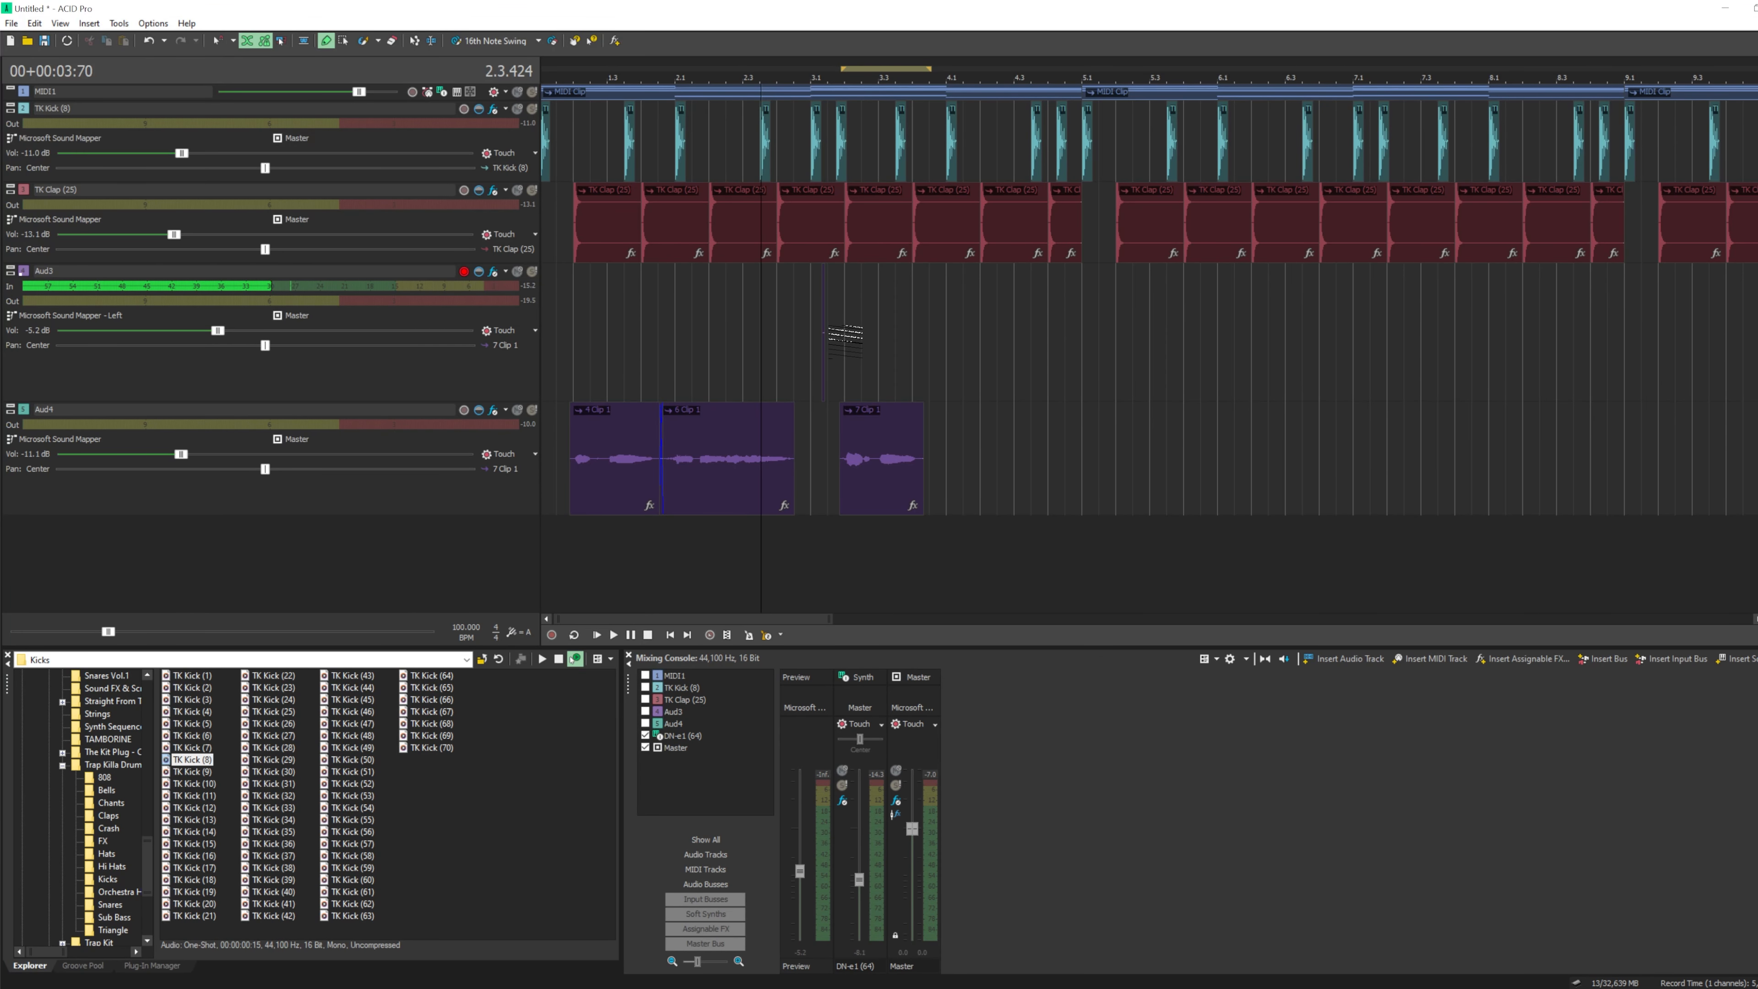
{"action": "right_click", "coordinate": [822, 339]}
{"action": "left_click", "coordinate": [800, 528]}
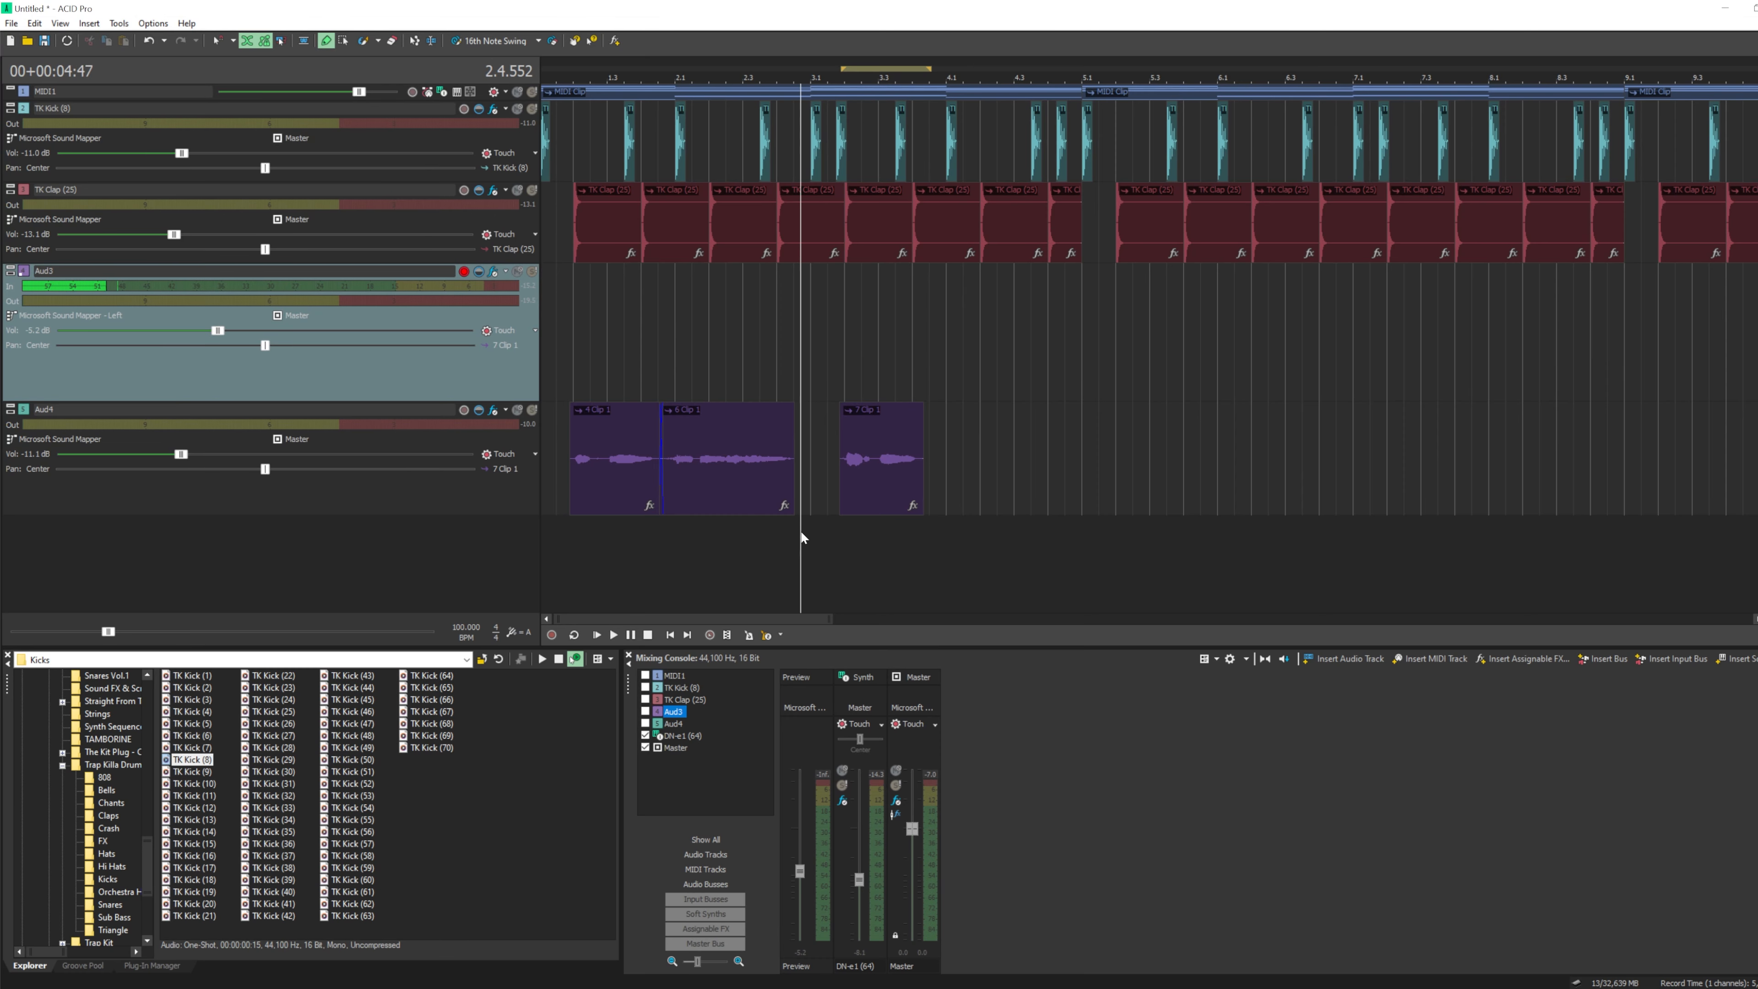
{"action": "left_click", "coordinate": [621, 634]}
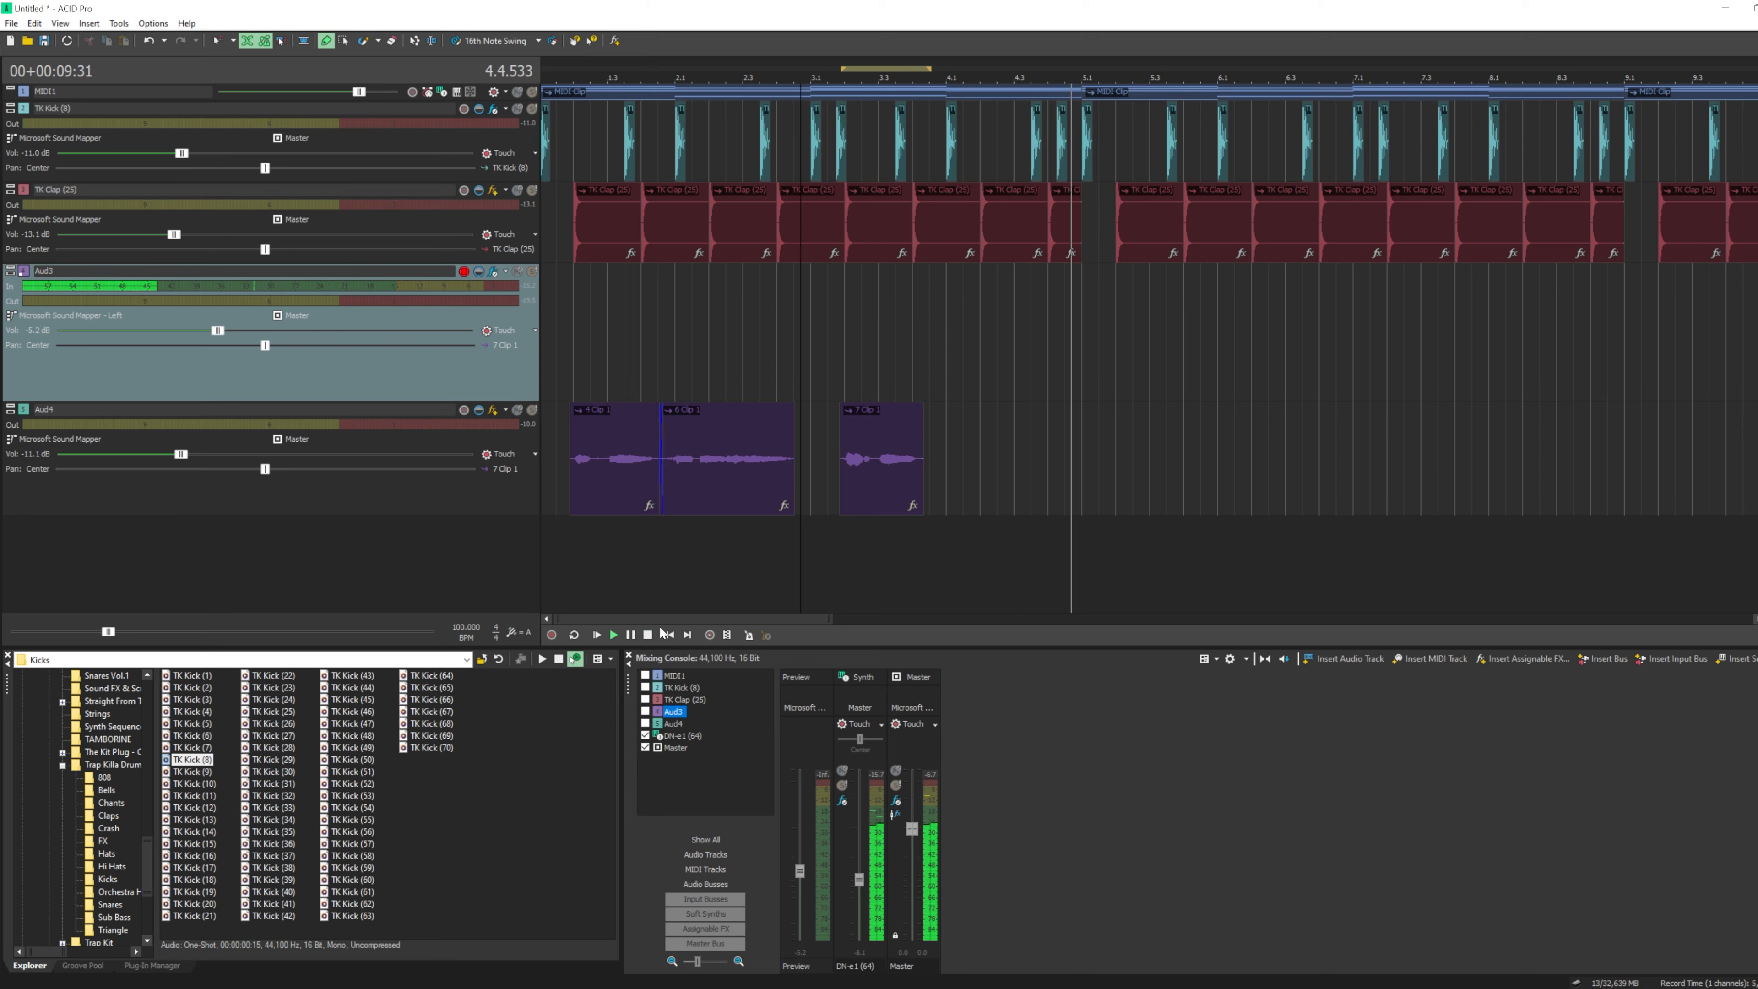
{"action": "key", "text": "space"}
- Record a take of the fourth vocal line on Aud3 over the third Aud4 clip and keep its file
{"action": "left_click", "coordinate": [862, 336]}
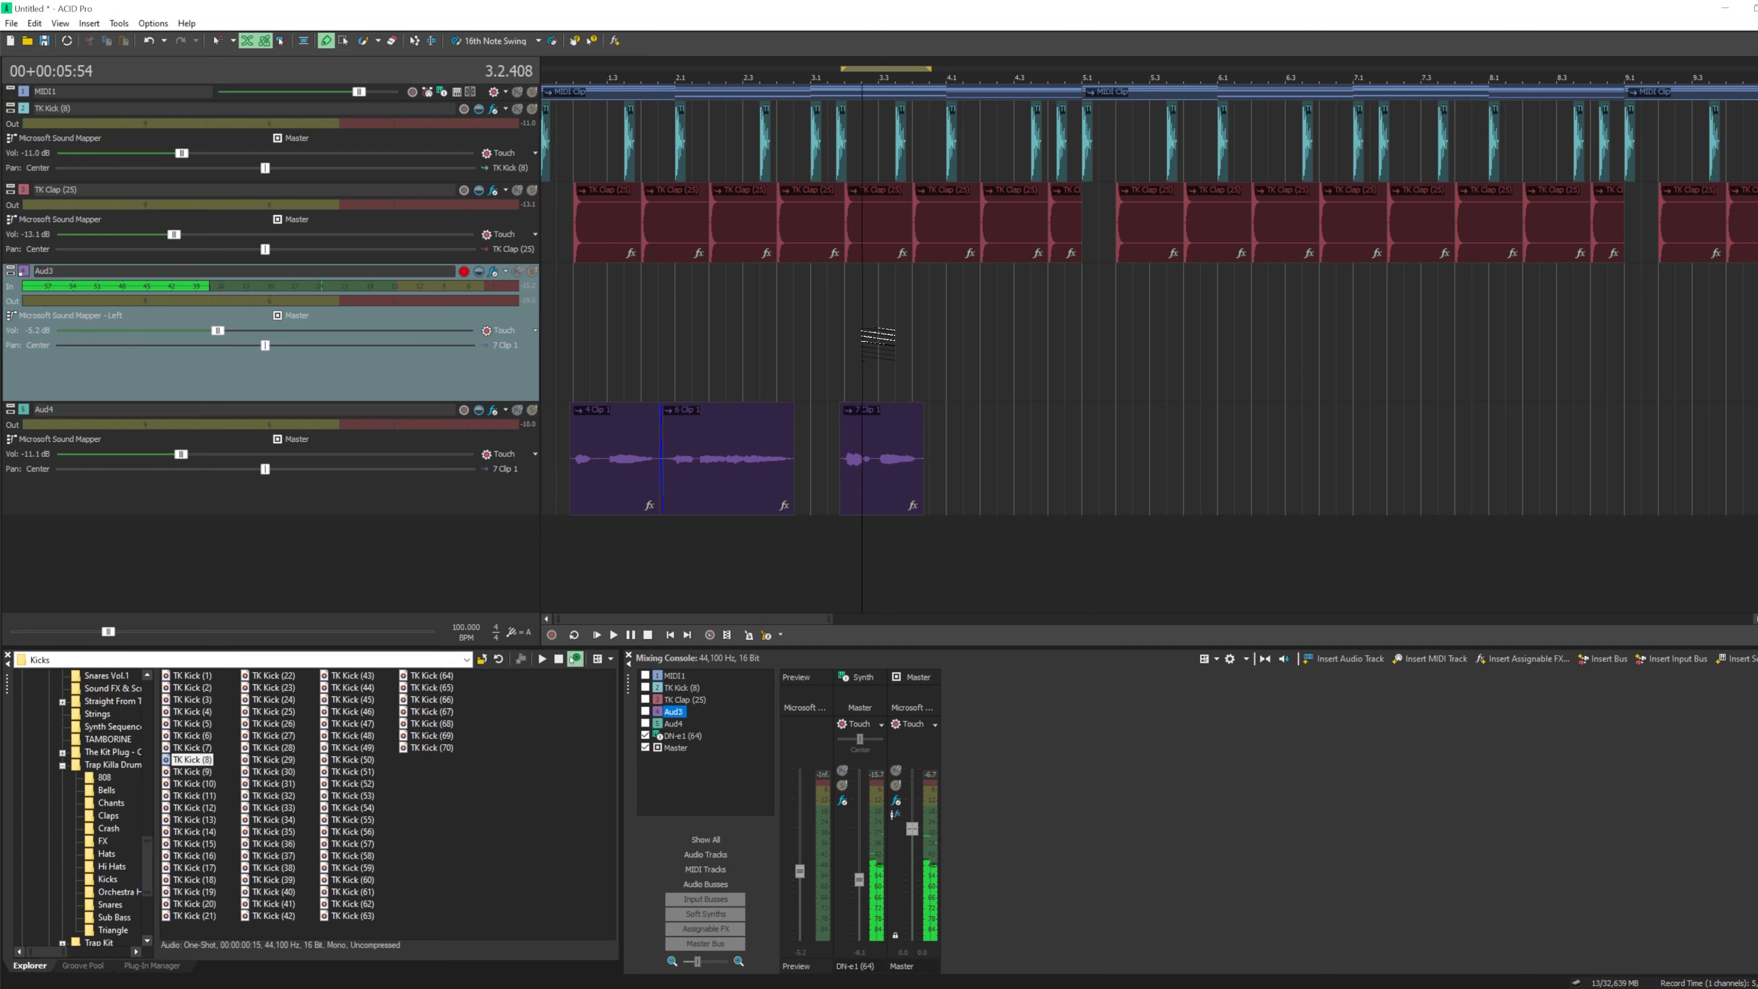
{"action": "key", "text": "ctrl+r"}
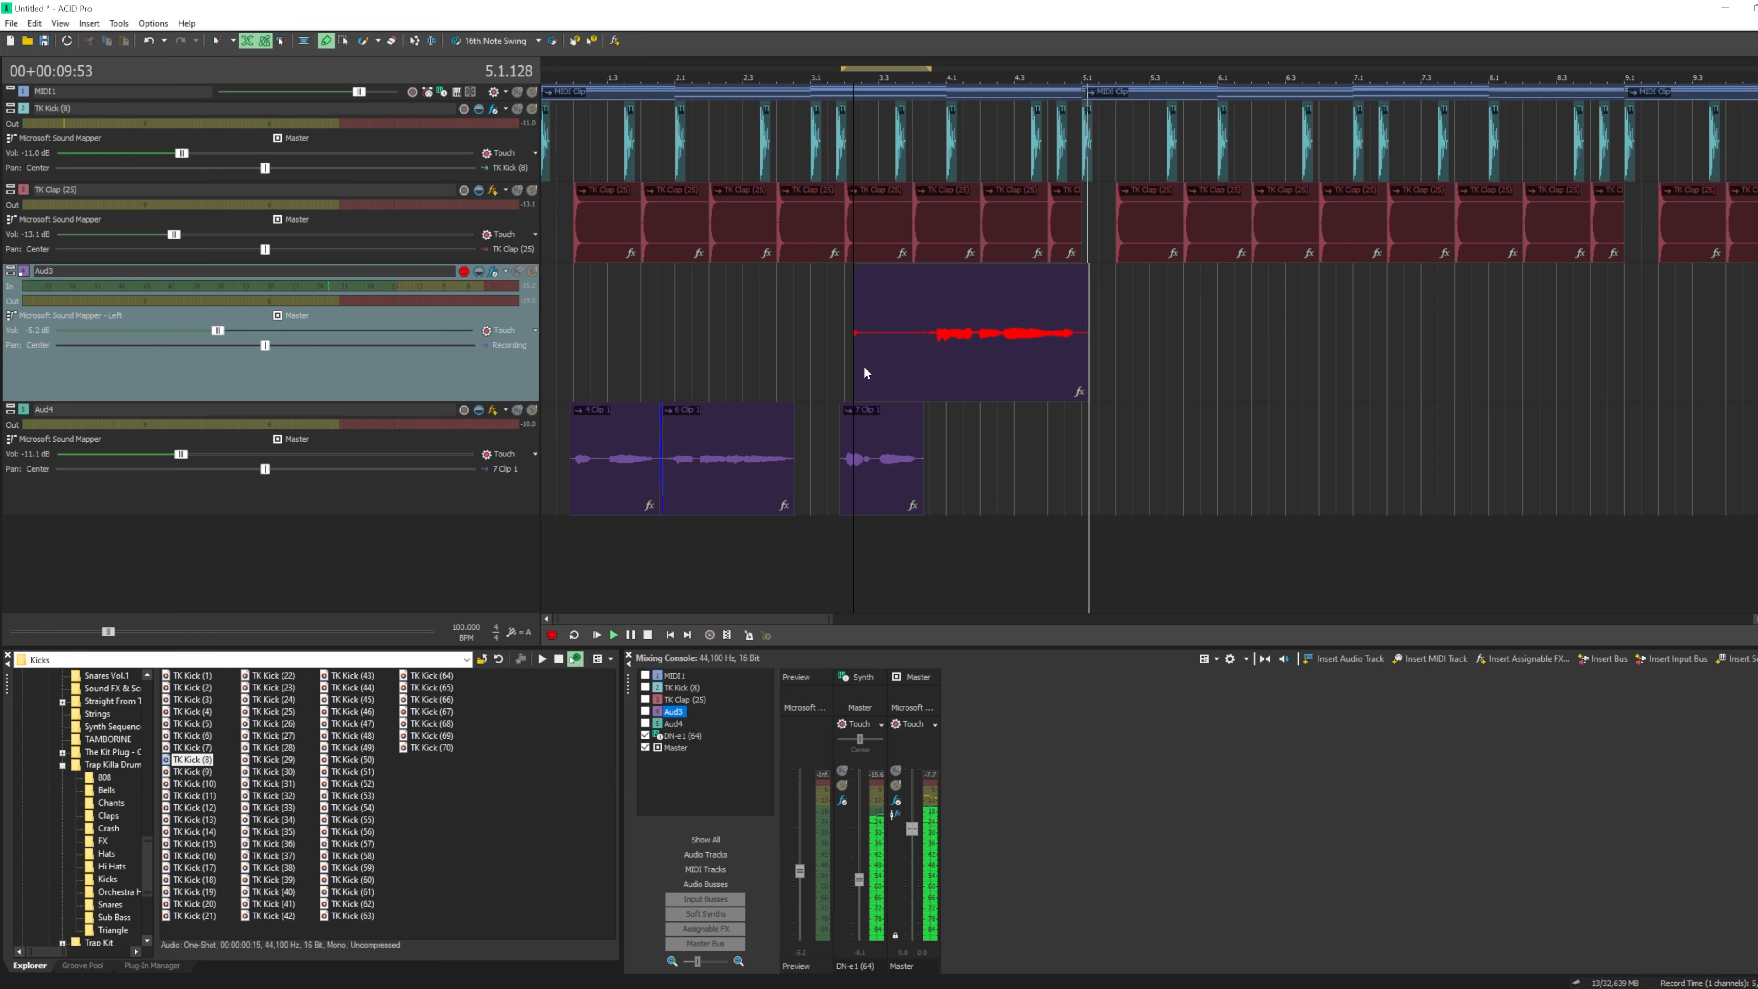
{"action": "key", "text": "space"}
{"action": "key", "text": "Return"}
{"action": "scroll", "coordinate": [934, 388], "scroll_direction": "up", "scroll_amount": 3}
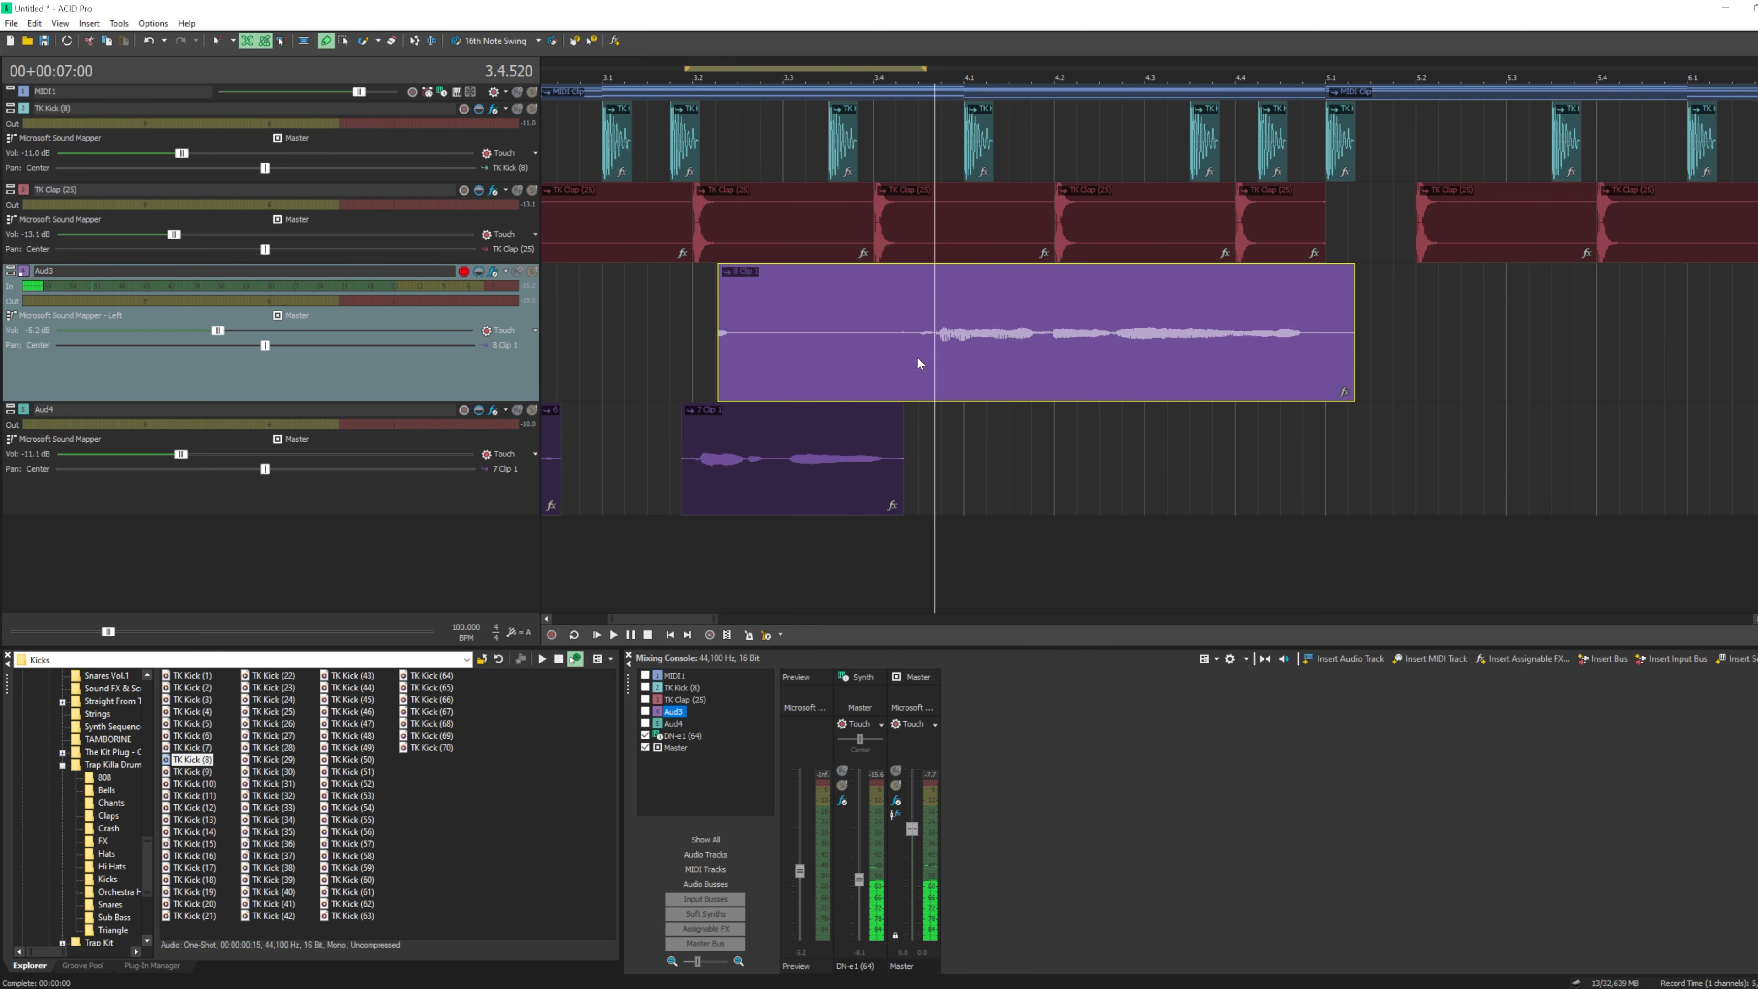
- Cut the lead-in off the fourth-line take, audition it on Aud4 after the third clip, and delete it
{"action": "left_click", "coordinate": [917, 358]}
{"action": "key", "text": "s"}
{"action": "right_click", "coordinate": [896, 355]}
{"action": "left_click", "coordinate": [949, 656]}
{"action": "scroll", "coordinate": [951, 485], "scroll_direction": "up", "scroll_amount": 1}
{"action": "left_click_drag", "start_coordinate": [952, 371], "coordinate": [931, 463]}
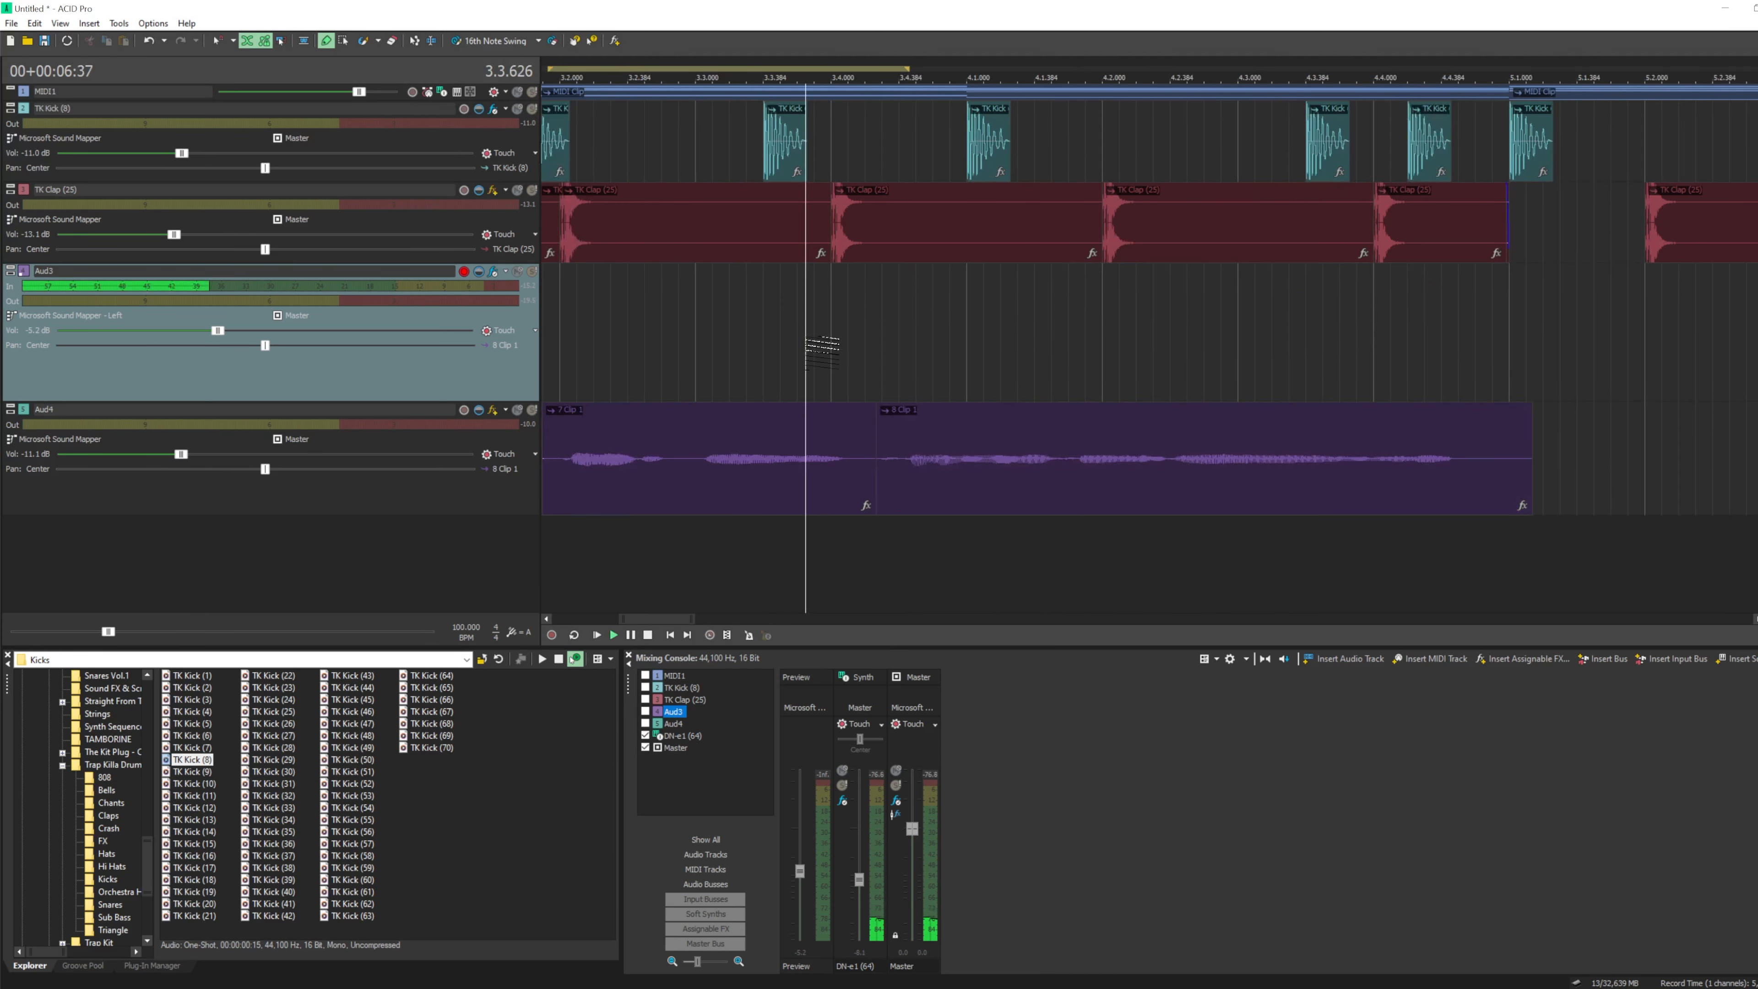
{"action": "key", "text": "space"}
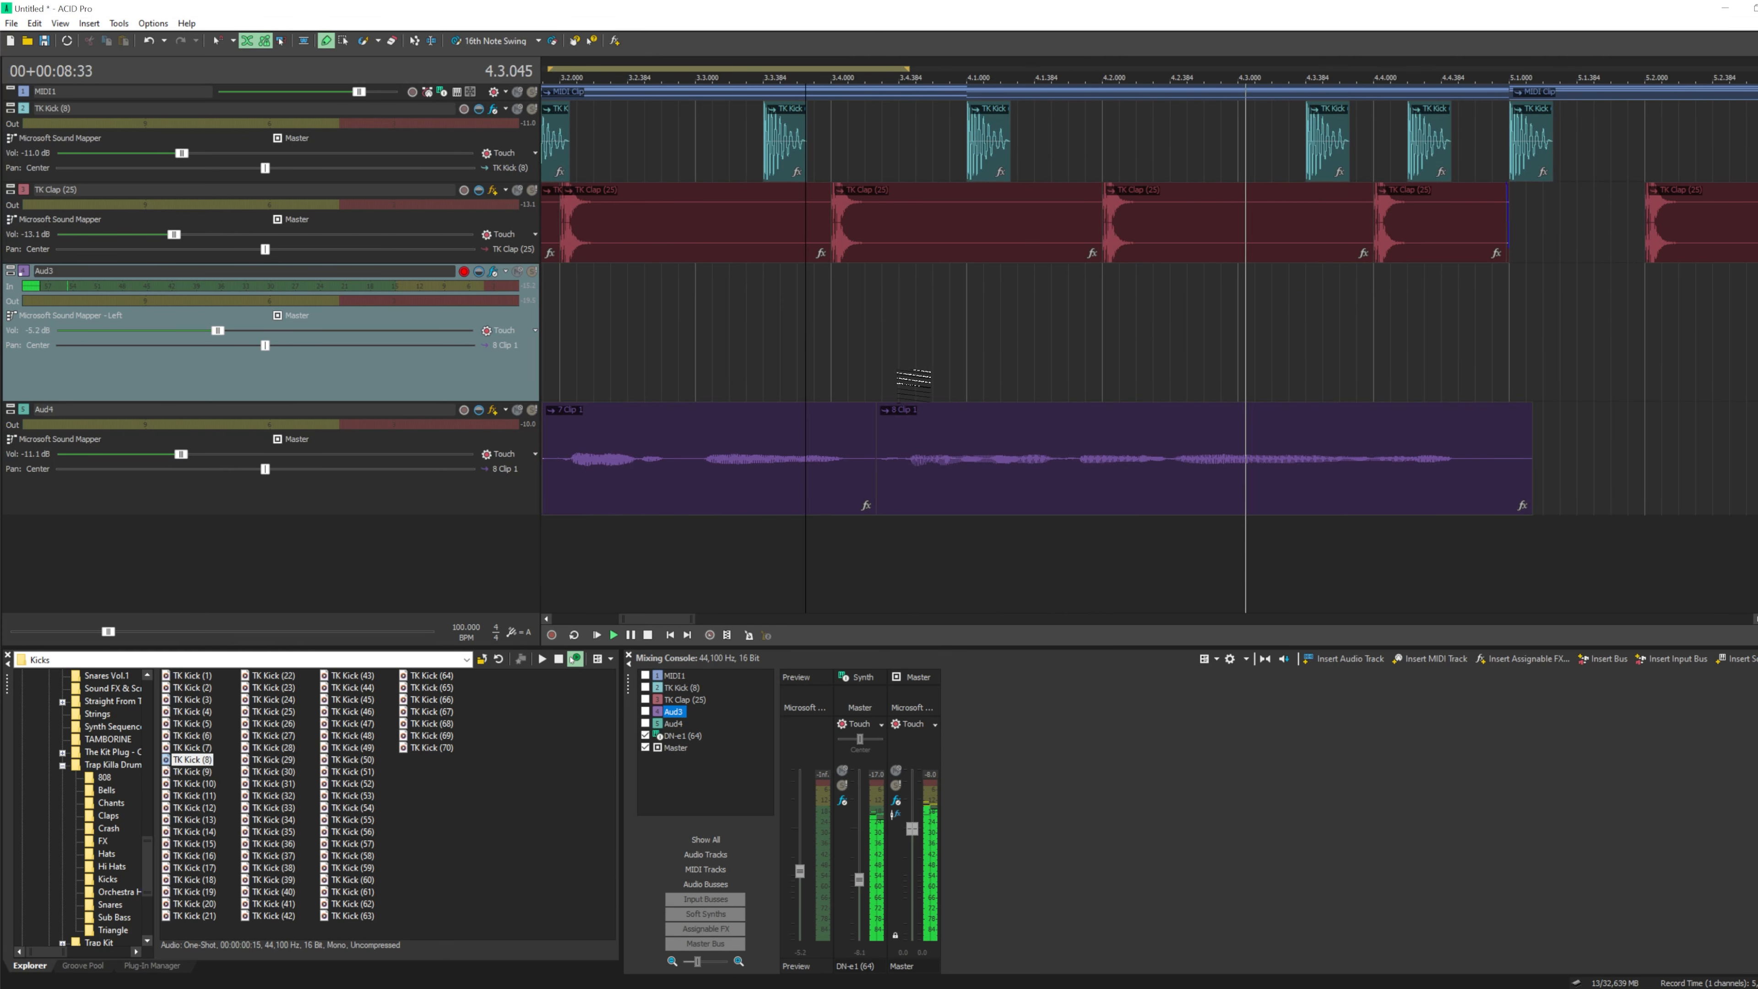
{"action": "right_click", "coordinate": [995, 462]}
{"action": "left_click", "coordinate": [1062, 762]}
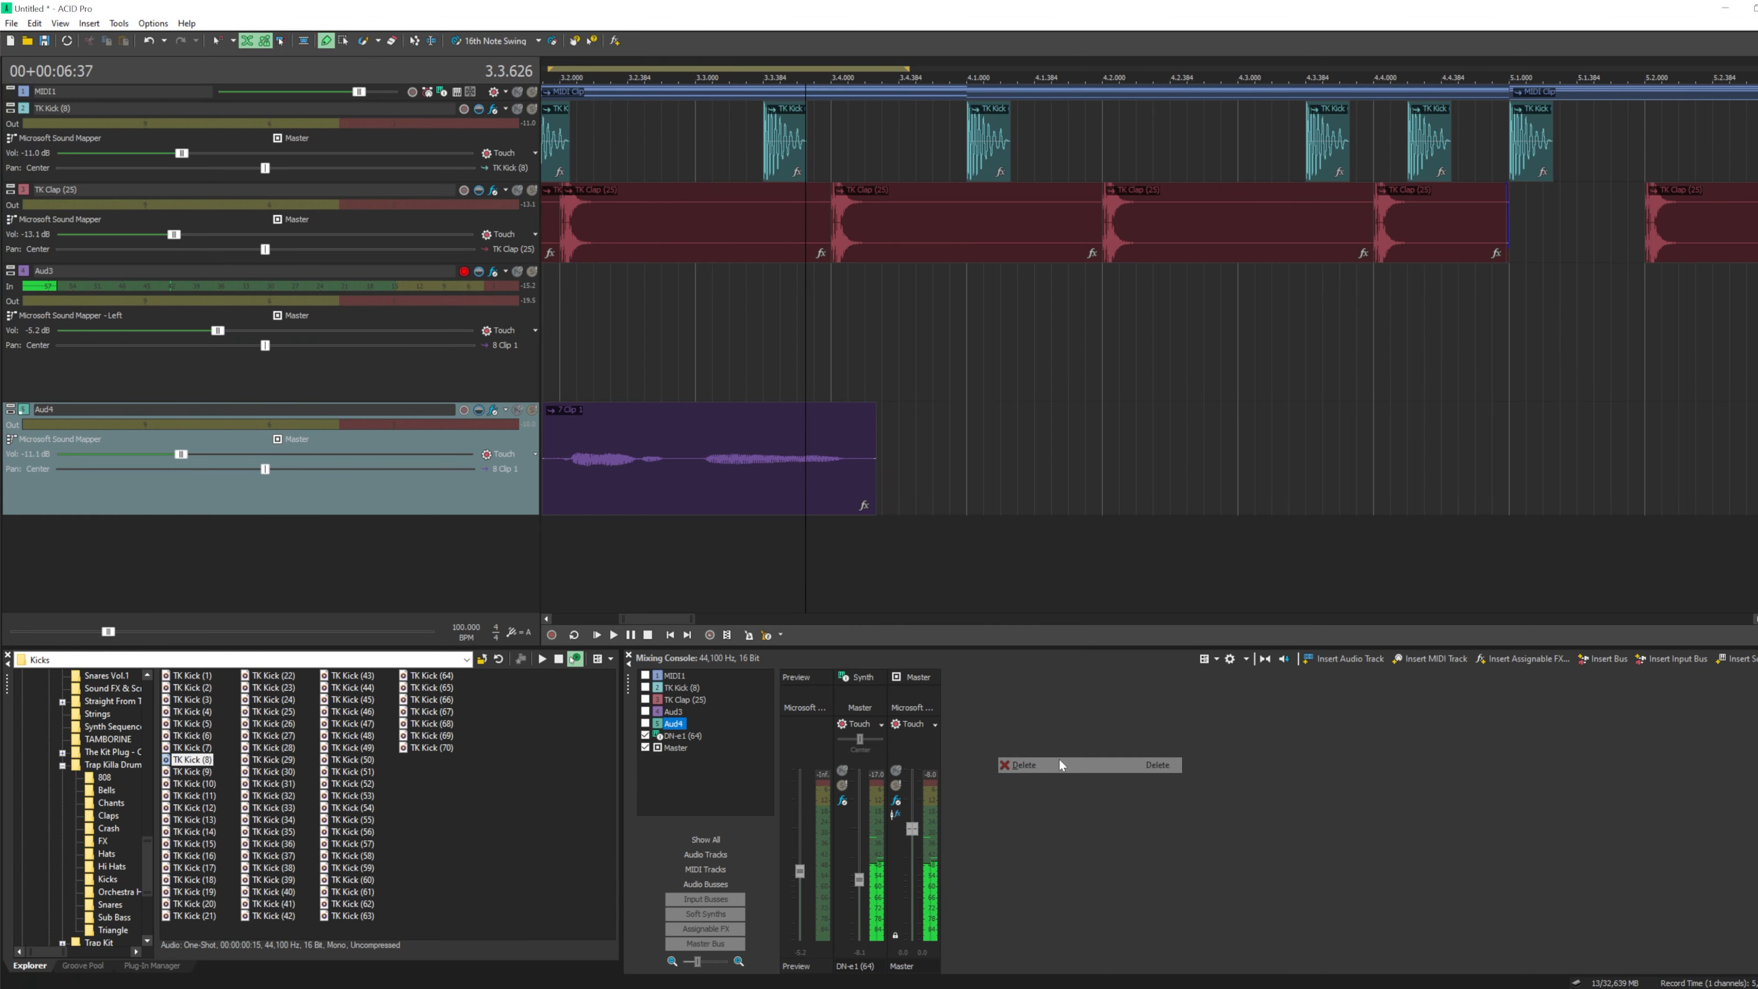
- Record the fourth vocal line again on Aud3 from 3.2.510 and keep the recorded file
{"action": "left_click", "coordinate": [908, 361]}
{"action": "scroll", "coordinate": [914, 360], "scroll_direction": "down", "scroll_amount": 2}
{"action": "key", "text": "ctrl+r"}
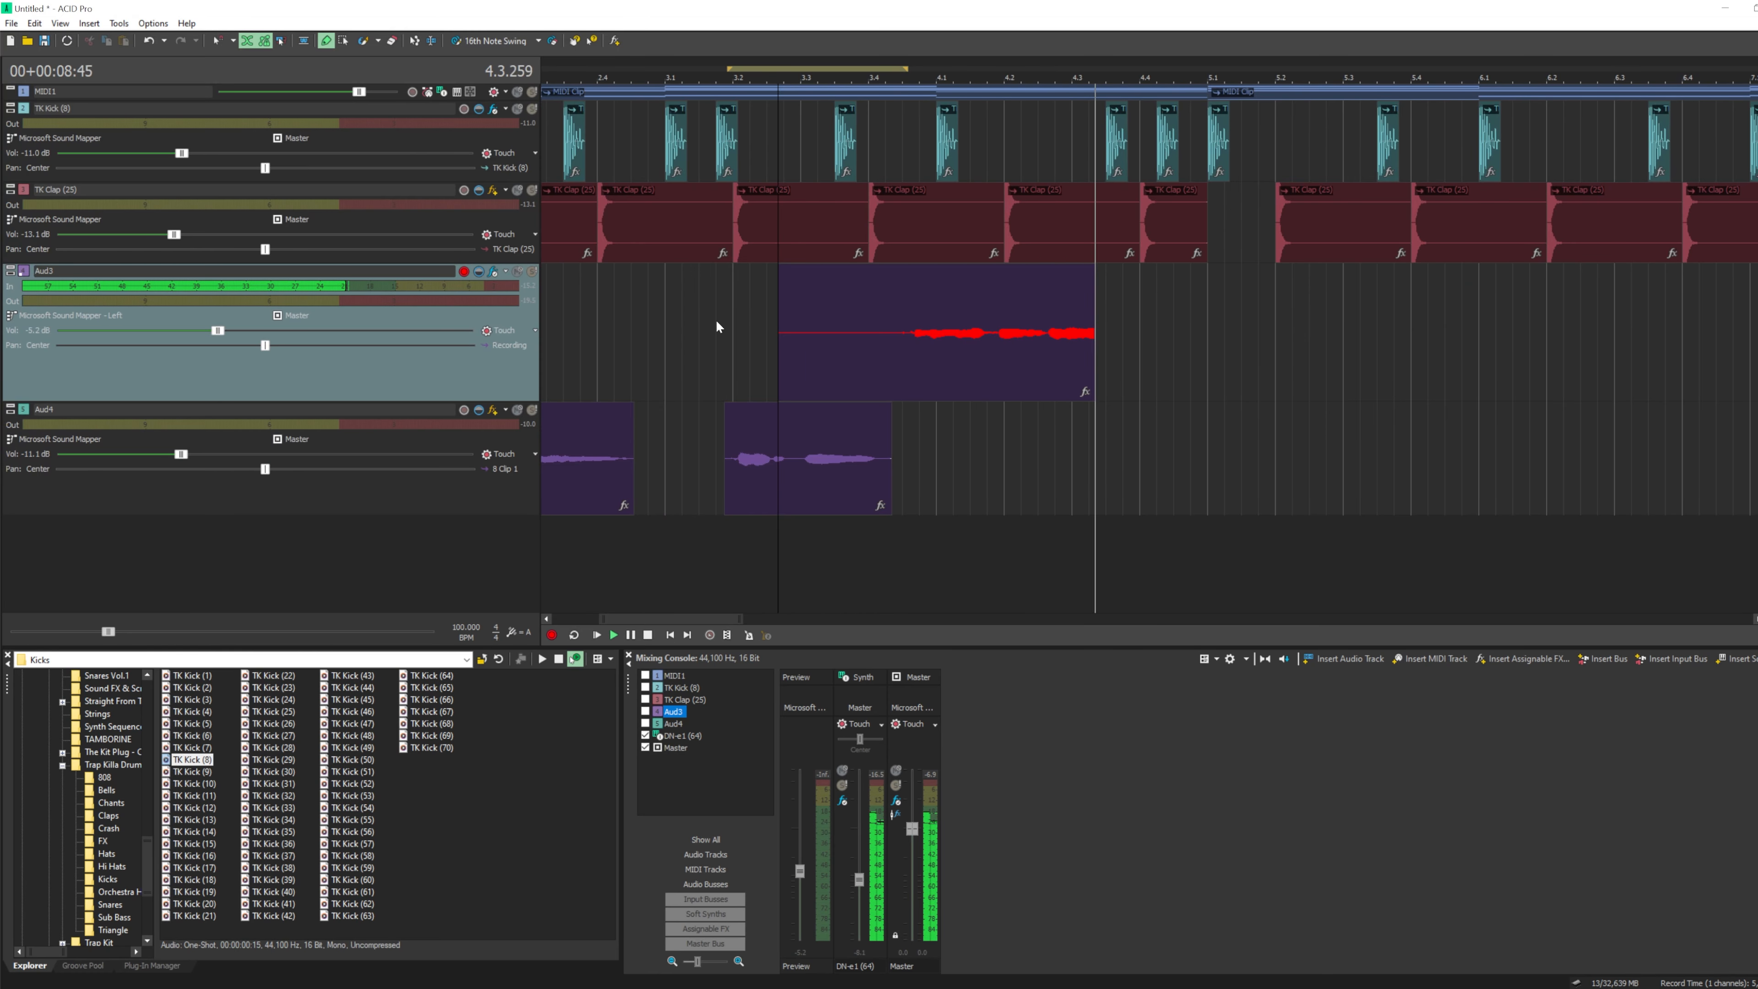
{"action": "key", "text": "space"}
{"action": "left_click", "coordinate": [985, 432]}
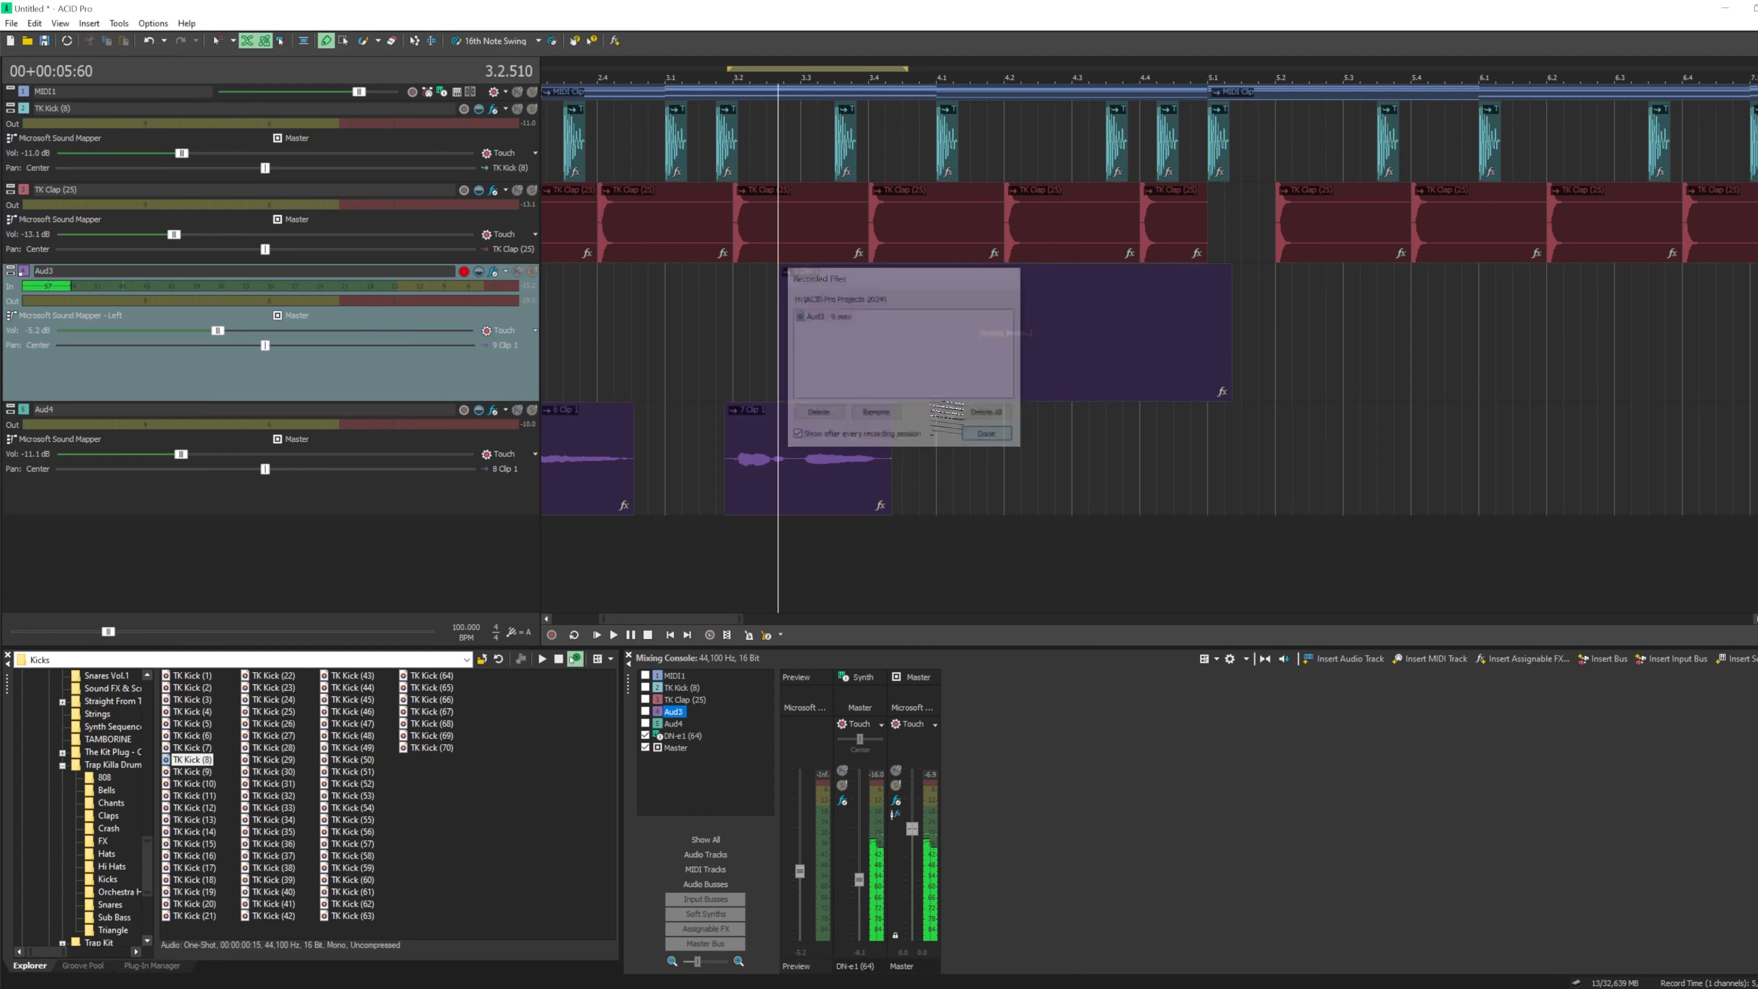
- Split the new Aud3 take just before the vocal, delete the lead-in and move the rest to Aud4 after the third clip
{"action": "left_click", "coordinate": [867, 353]}
{"action": "scroll", "coordinate": [893, 350], "scroll_direction": "up", "scroll_amount": 1}
{"action": "left_click", "coordinate": [923, 346]}
{"action": "key", "text": "s"}
{"action": "right_click", "coordinate": [866, 325]}
{"action": "left_click", "coordinate": [907, 628]}
{"action": "left_click_drag", "start_coordinate": [990, 389], "coordinate": [969, 450]}
- Play the fourth Aud4 clip from 3.4.116, nudge it slightly later and extend its start back to the third clip
{"action": "left_click", "coordinate": [873, 317]}
{"action": "key", "text": "space"}
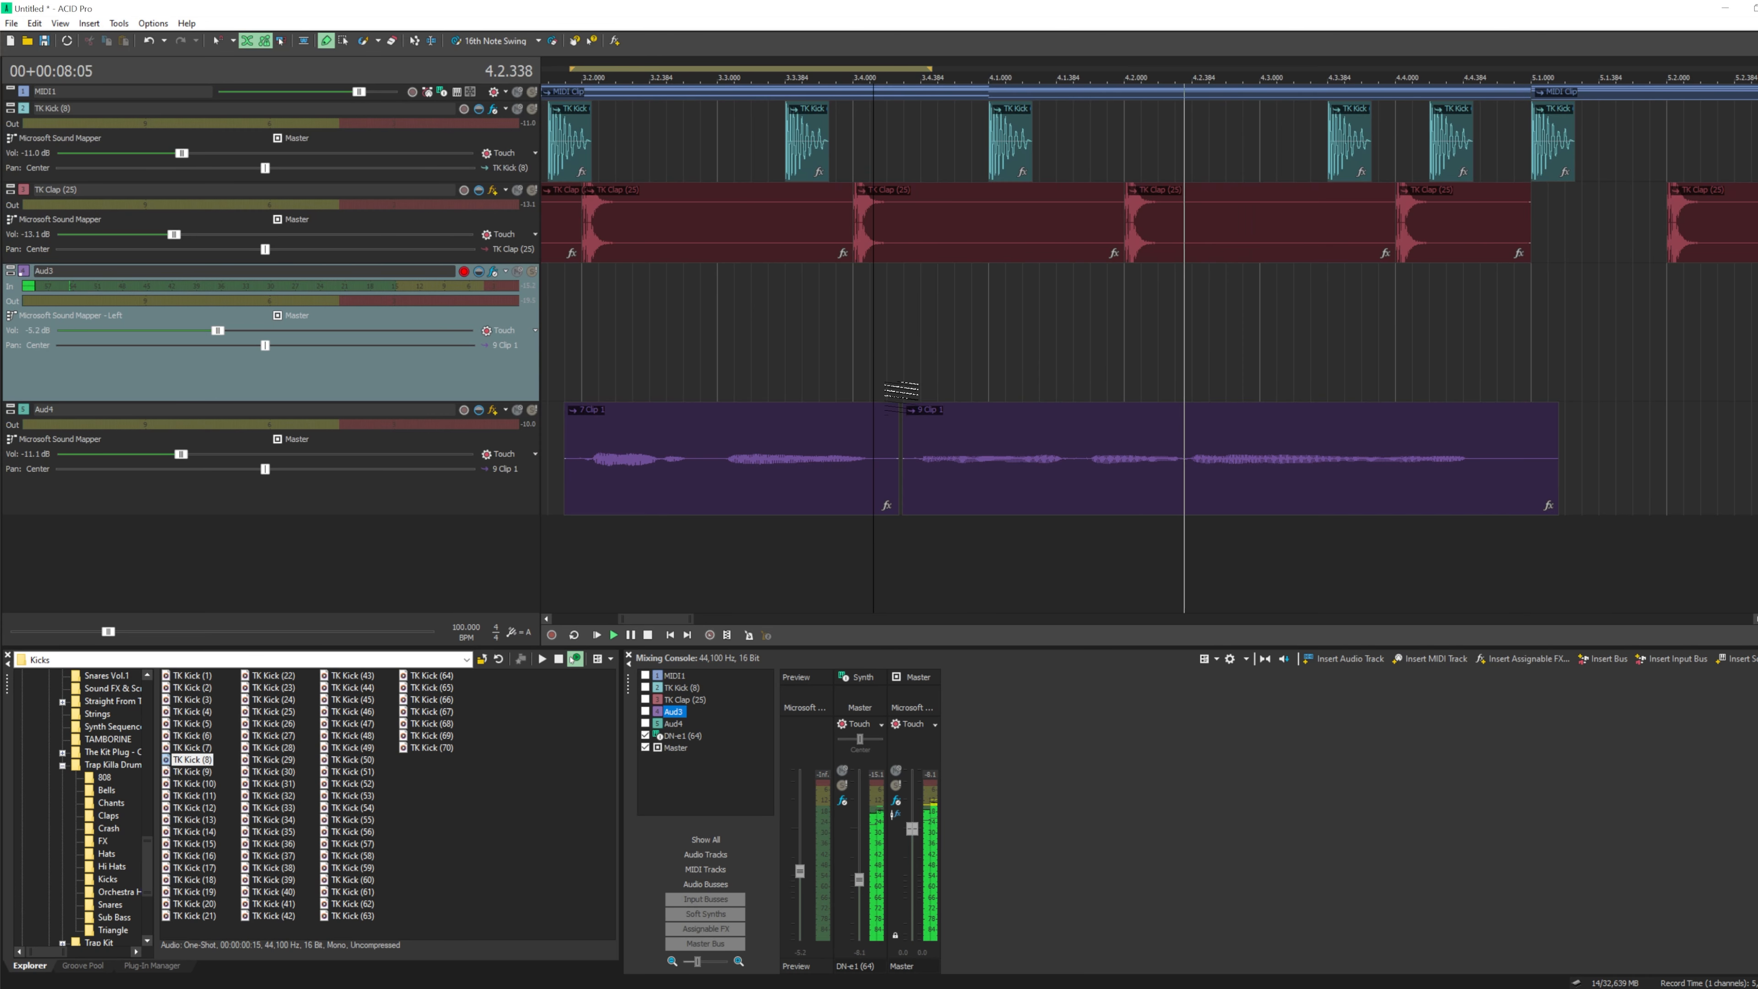
{"action": "key", "text": "space"}
{"action": "left_click_drag", "start_coordinate": [906, 416], "coordinate": [925, 426]}
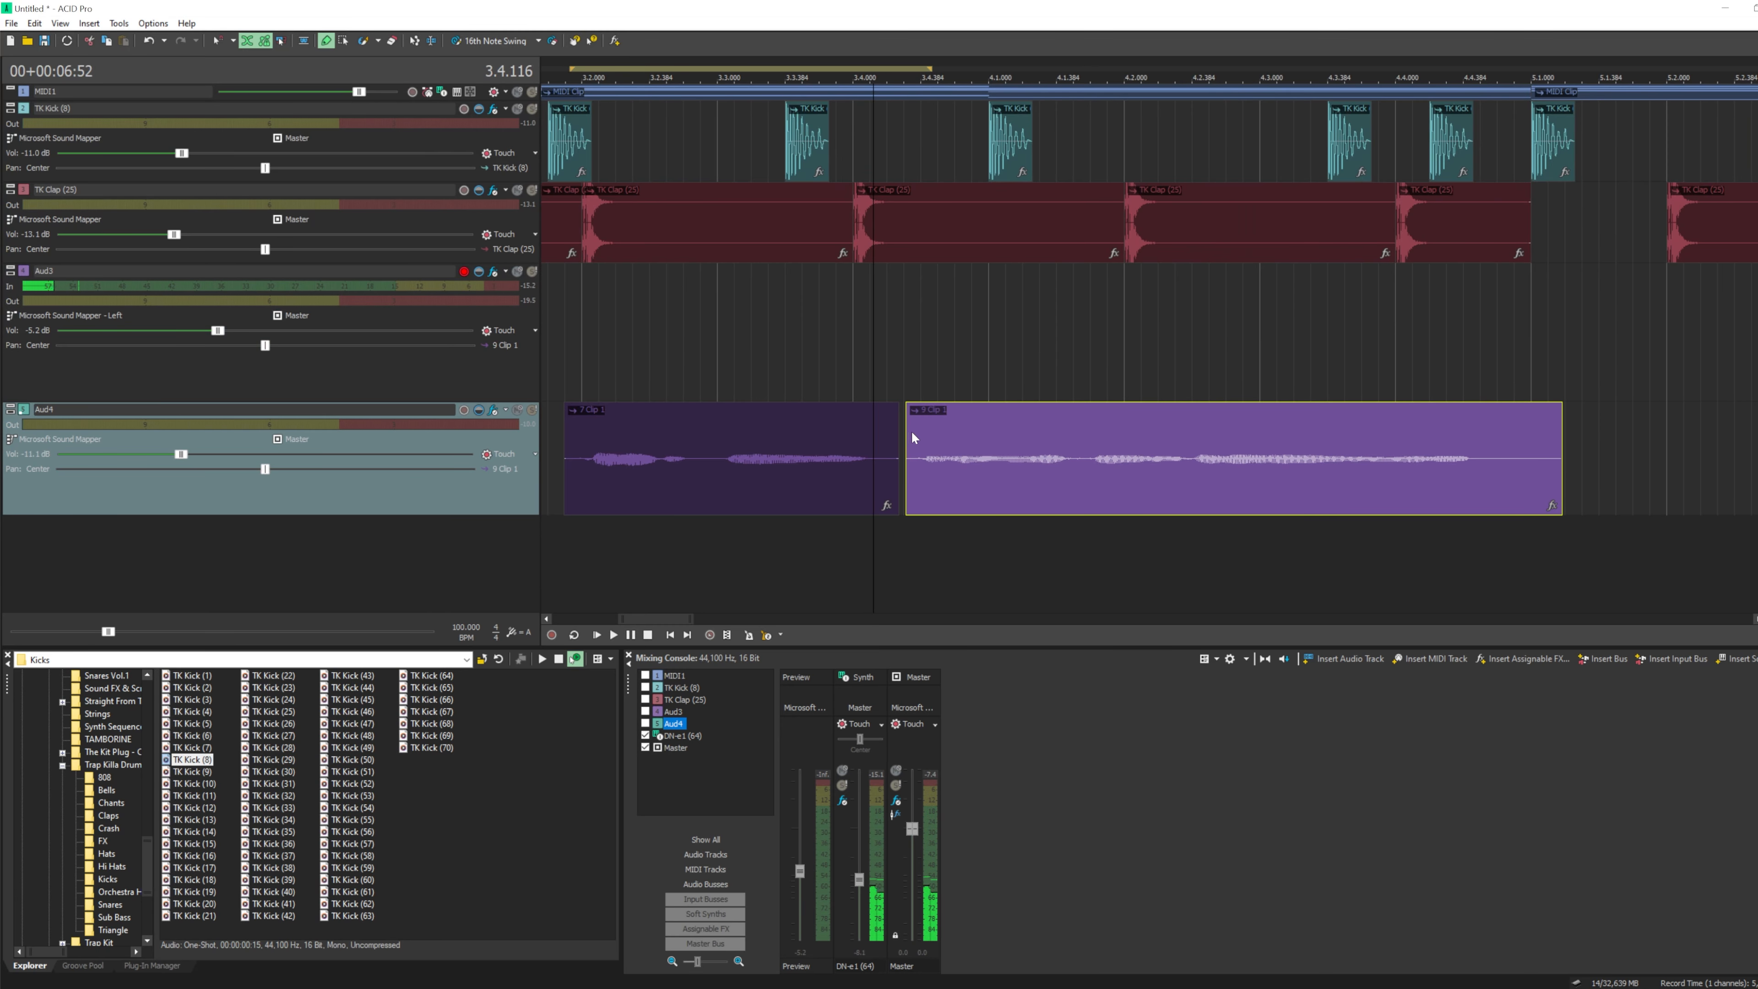
{"action": "left_click_drag", "start_coordinate": [916, 428], "coordinate": [905, 430]}
- Play the adjusted fourth Aud4 clip and replay all four vocal clips with the beat from the project start
{"action": "left_click", "coordinate": [876, 356]}
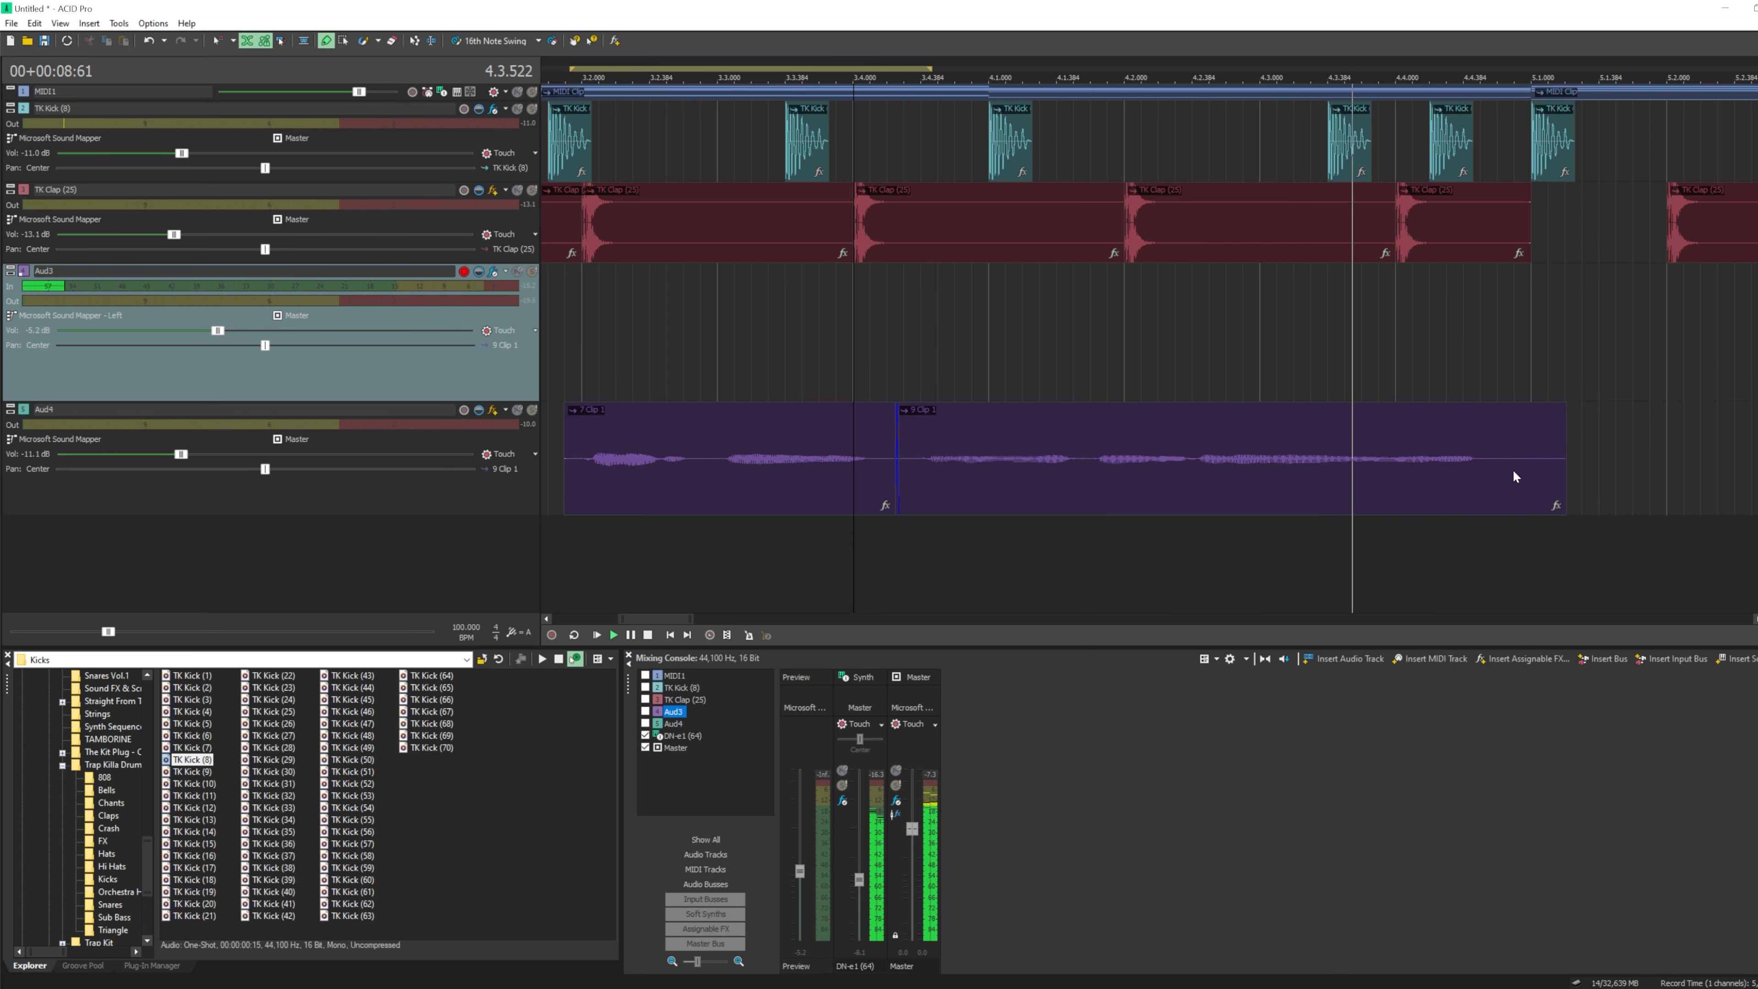
{"action": "key", "text": "space"}
{"action": "left_click", "coordinate": [733, 346]}
{"action": "scroll", "coordinate": [740, 346], "scroll_direction": "down", "scroll_amount": 2}
{"action": "left_click", "coordinate": [705, 690]}
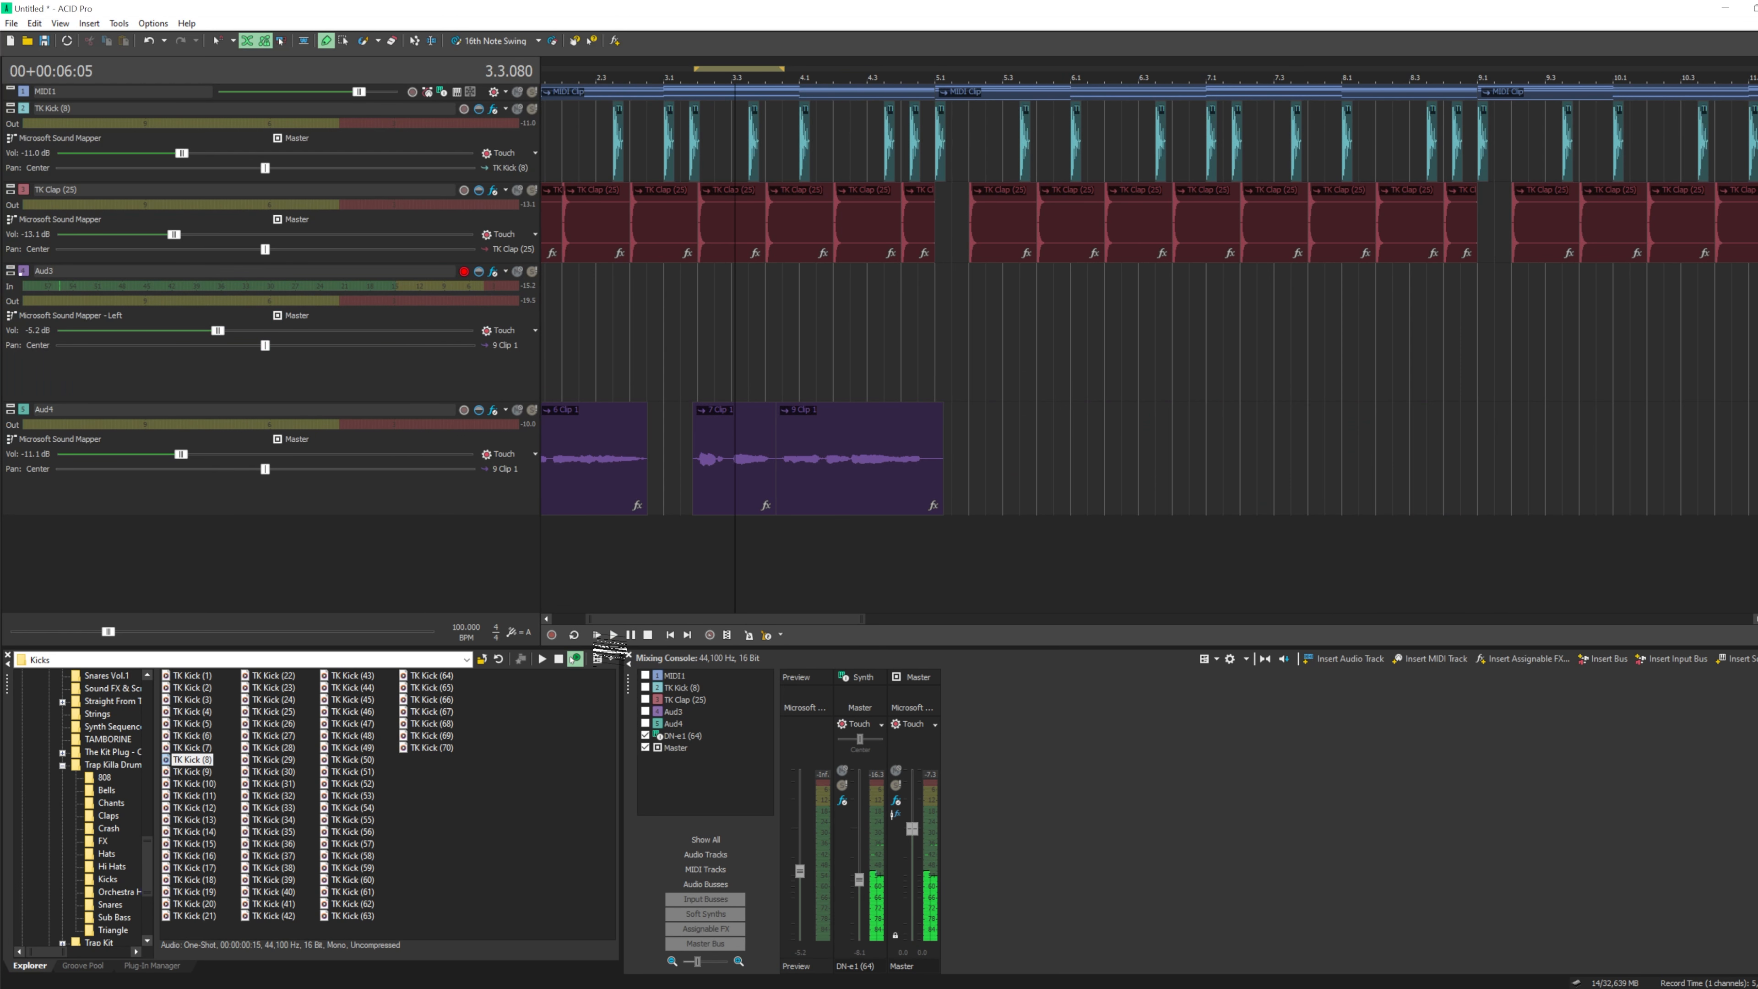
{"action": "left_click", "coordinate": [597, 635]}
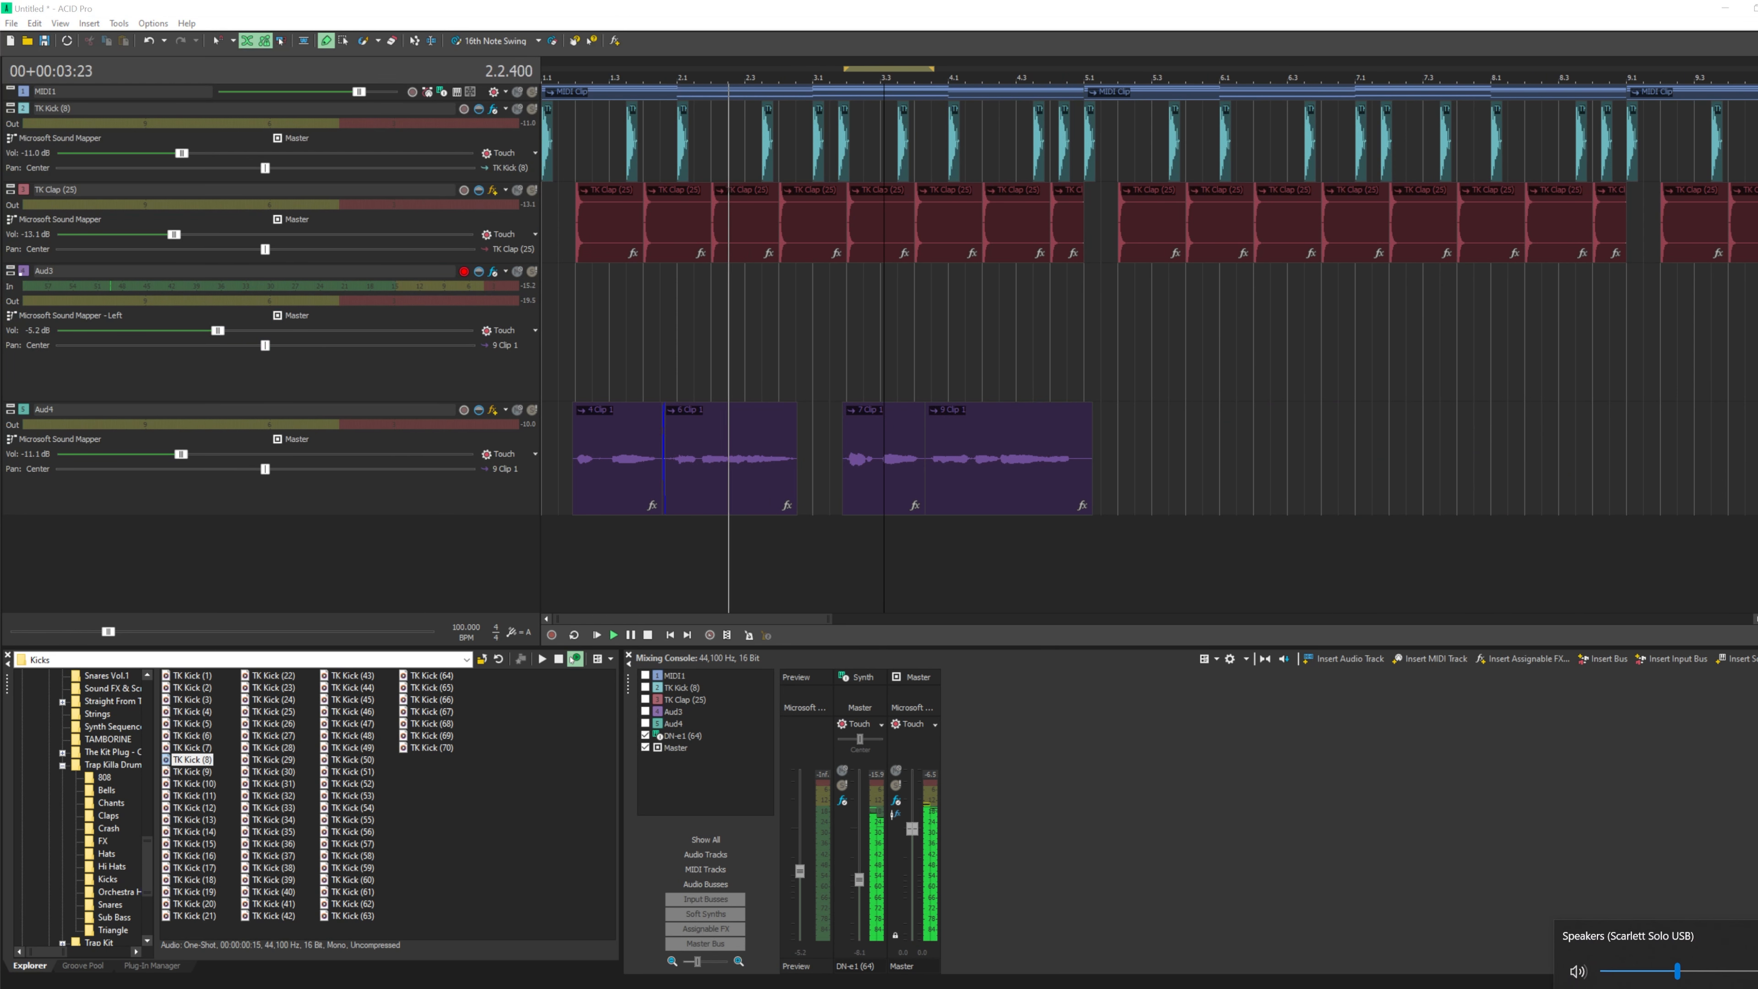
- Trim the end of the fourth Aud4 clip slightly and add a short fade-out there
{"action": "left_click", "coordinate": [619, 332]}
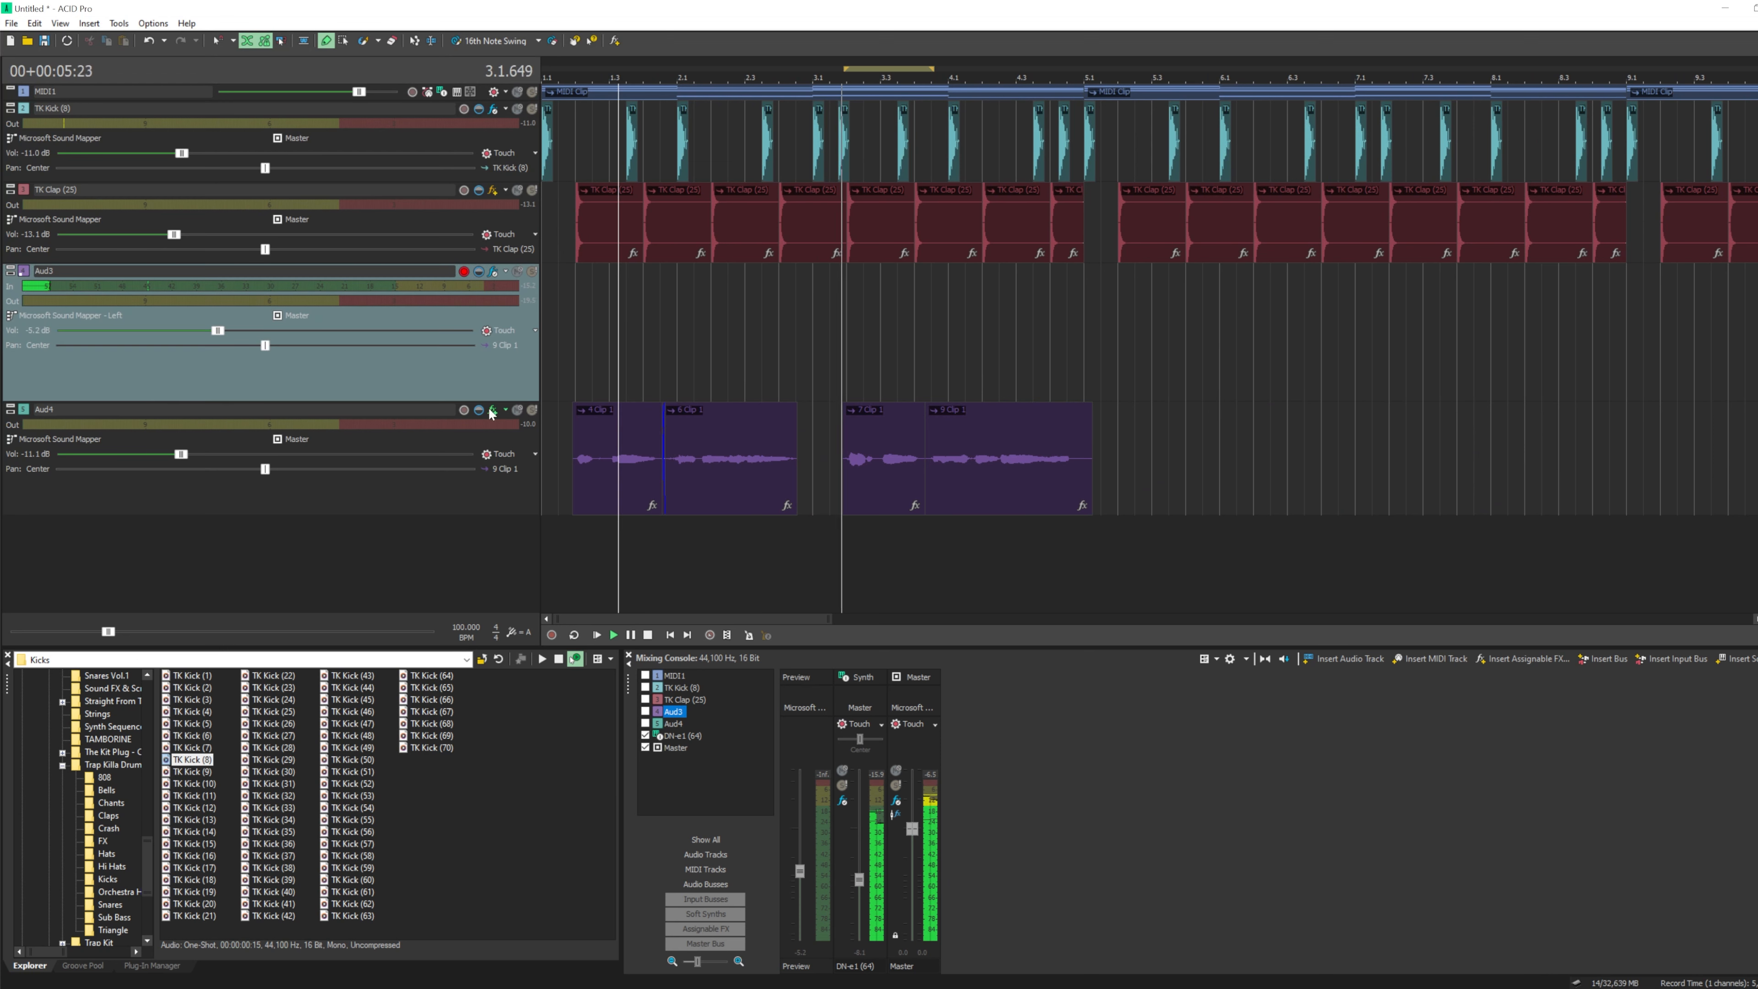
{"action": "left_click", "coordinate": [647, 635]}
{"action": "left_click_drag", "start_coordinate": [1092, 480], "coordinate": [1085, 479]}
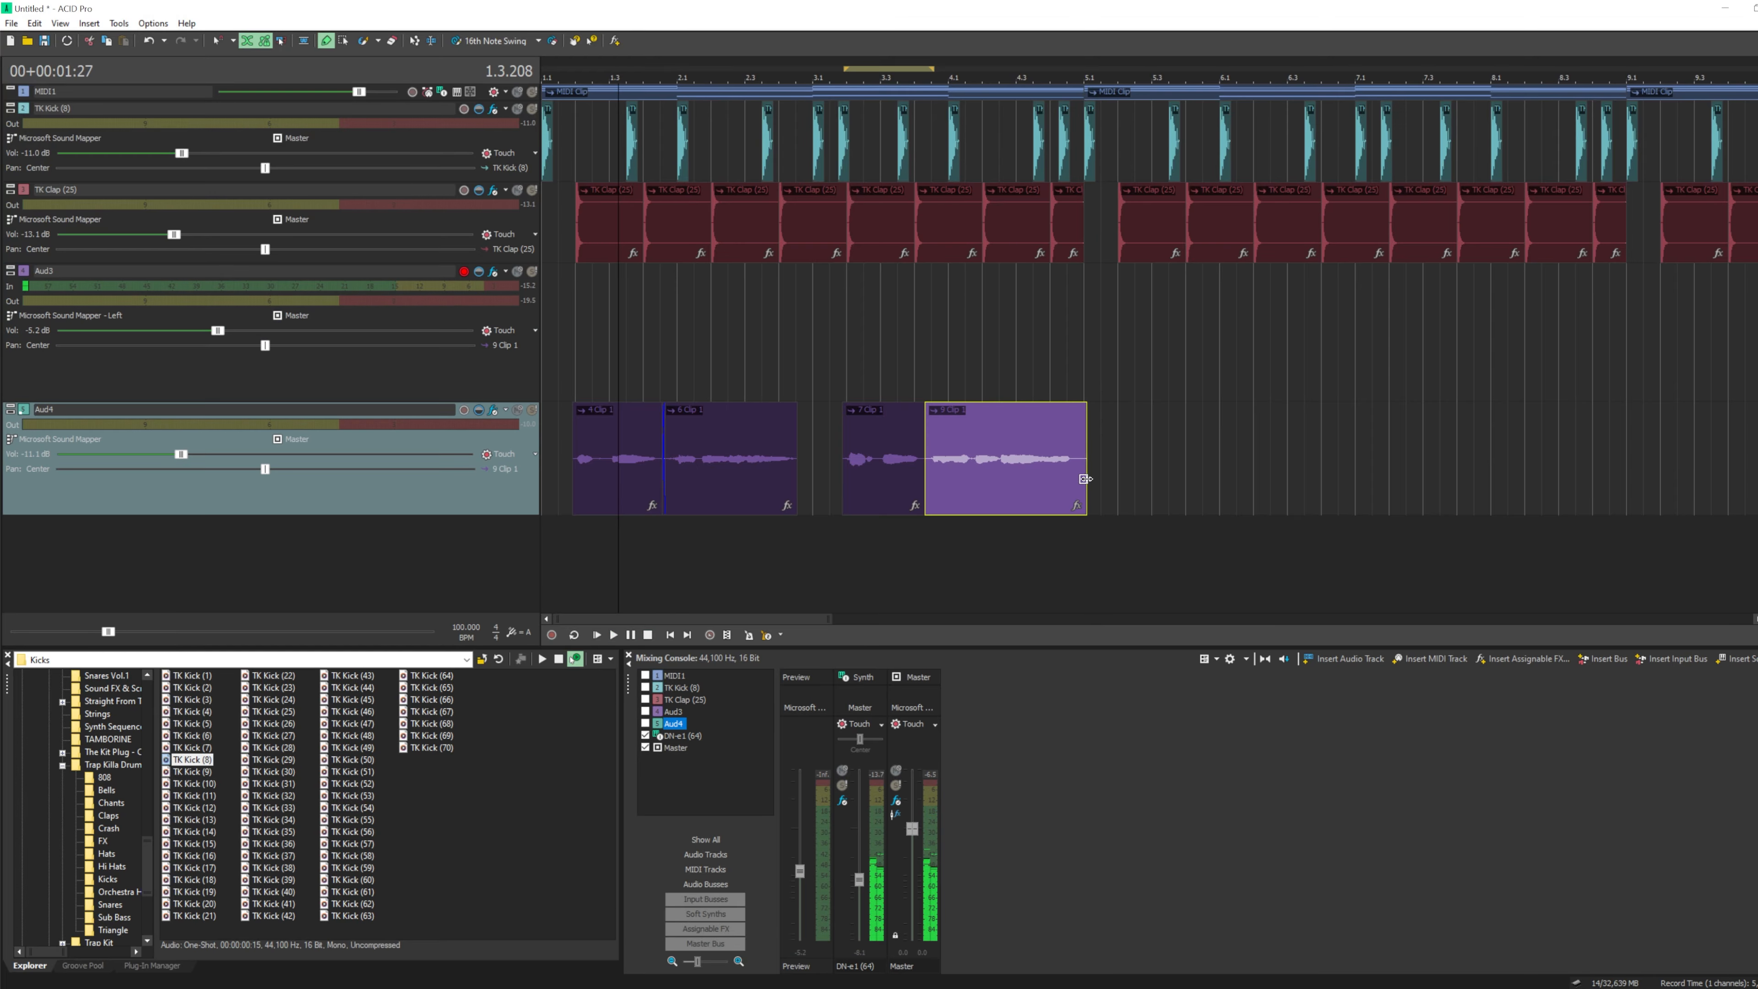
{"action": "left_click_drag", "start_coordinate": [1088, 404], "coordinate": [1080, 420]}
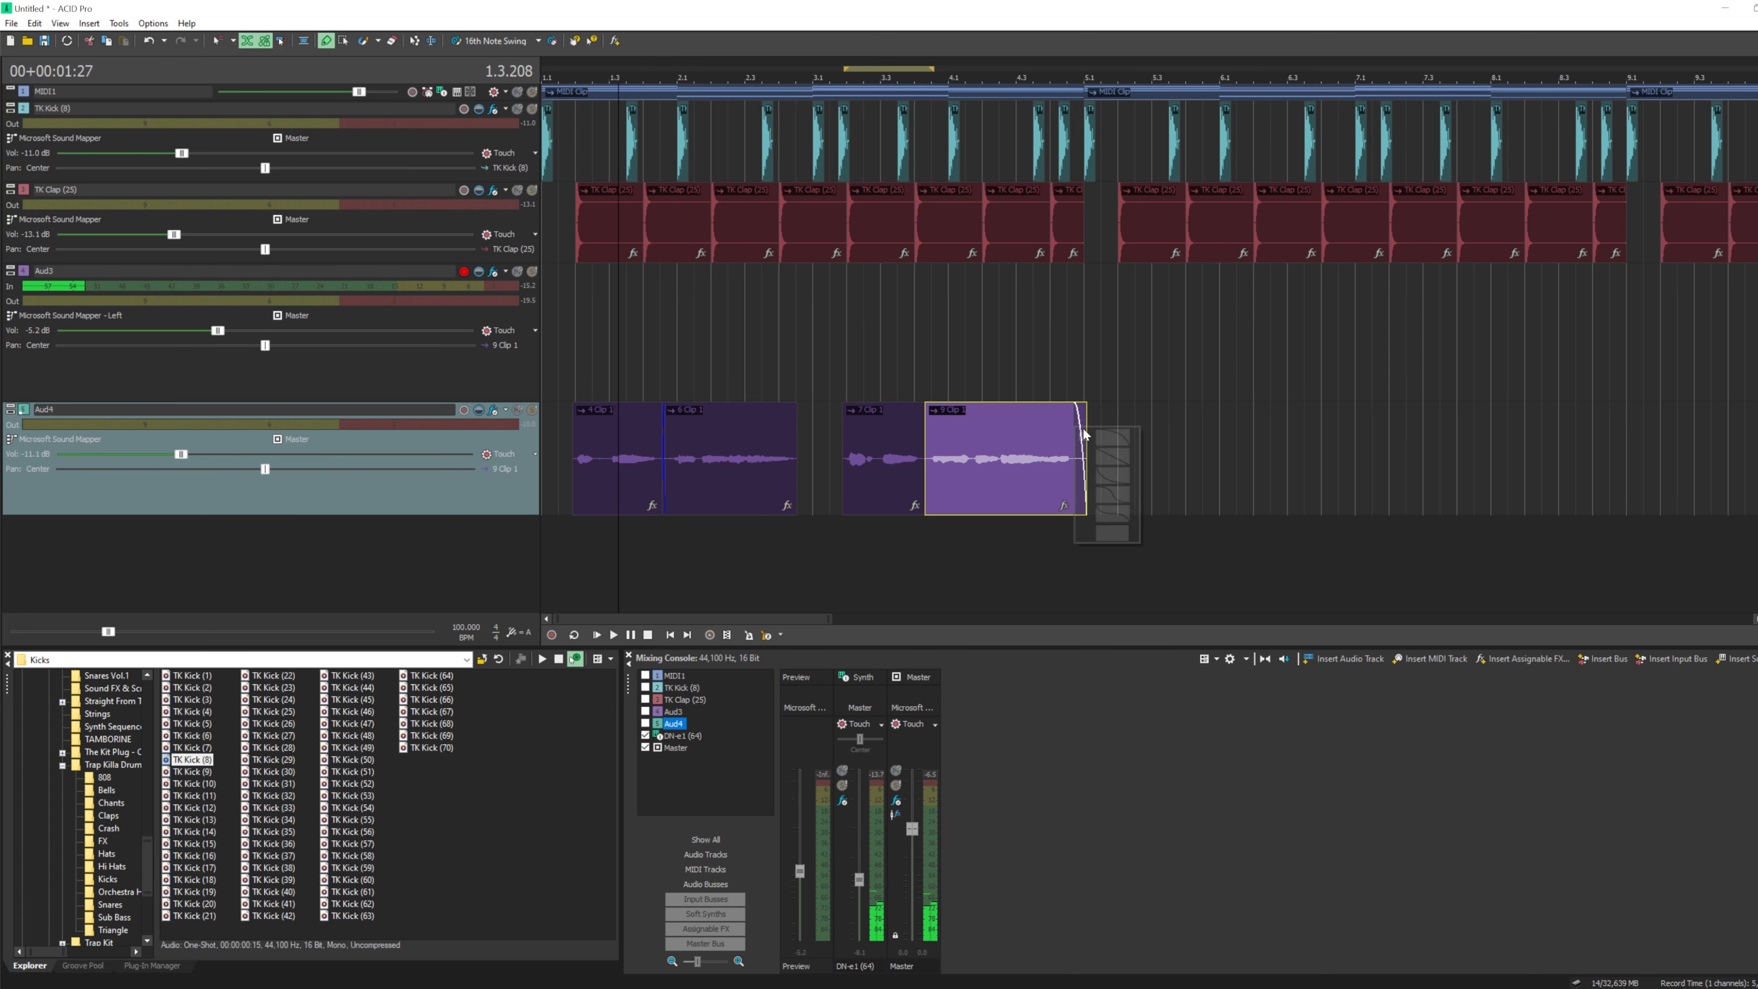
{"action": "scroll", "coordinate": [956, 473], "scroll_direction": "up", "scroll_amount": 3}
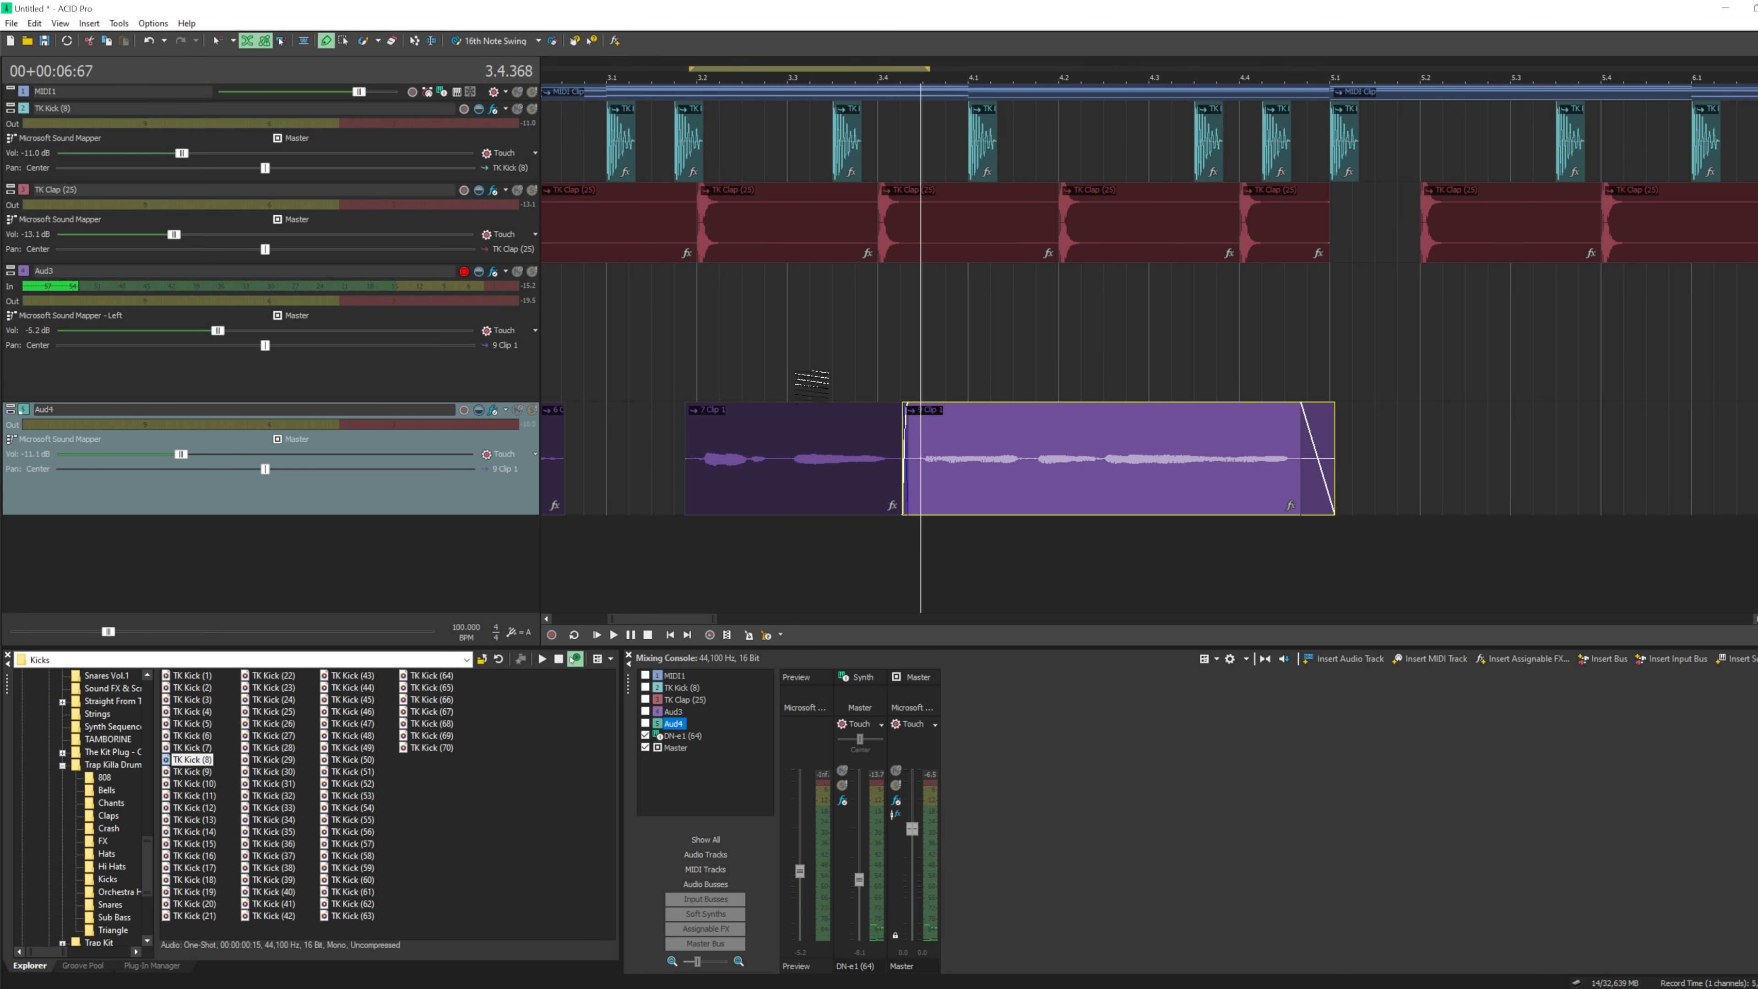
{"action": "left_click", "coordinate": [811, 380]}
{"action": "scroll", "coordinate": [809, 380], "scroll_direction": "down", "scroll_amount": 3}
{"action": "left_click", "coordinate": [716, 360]}
{"action": "scroll", "coordinate": [710, 388], "scroll_direction": "down", "scroll_amount": 3}
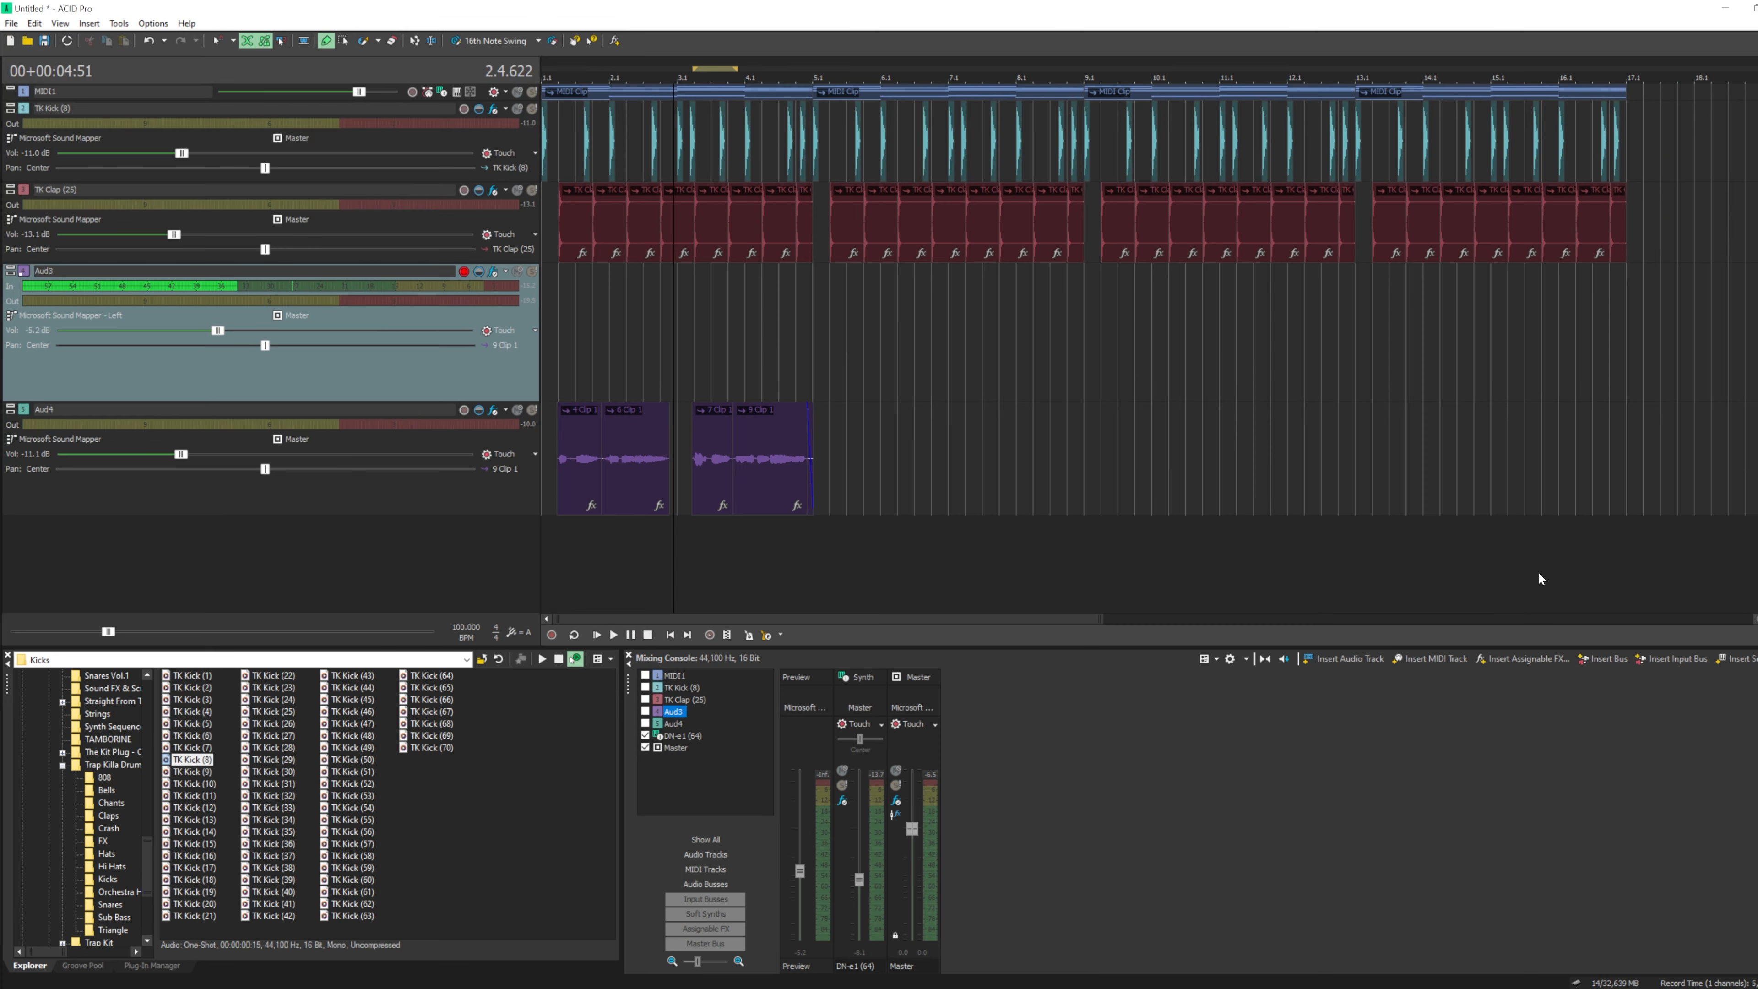
{"action": "left_click", "coordinate": [1754, 619]}
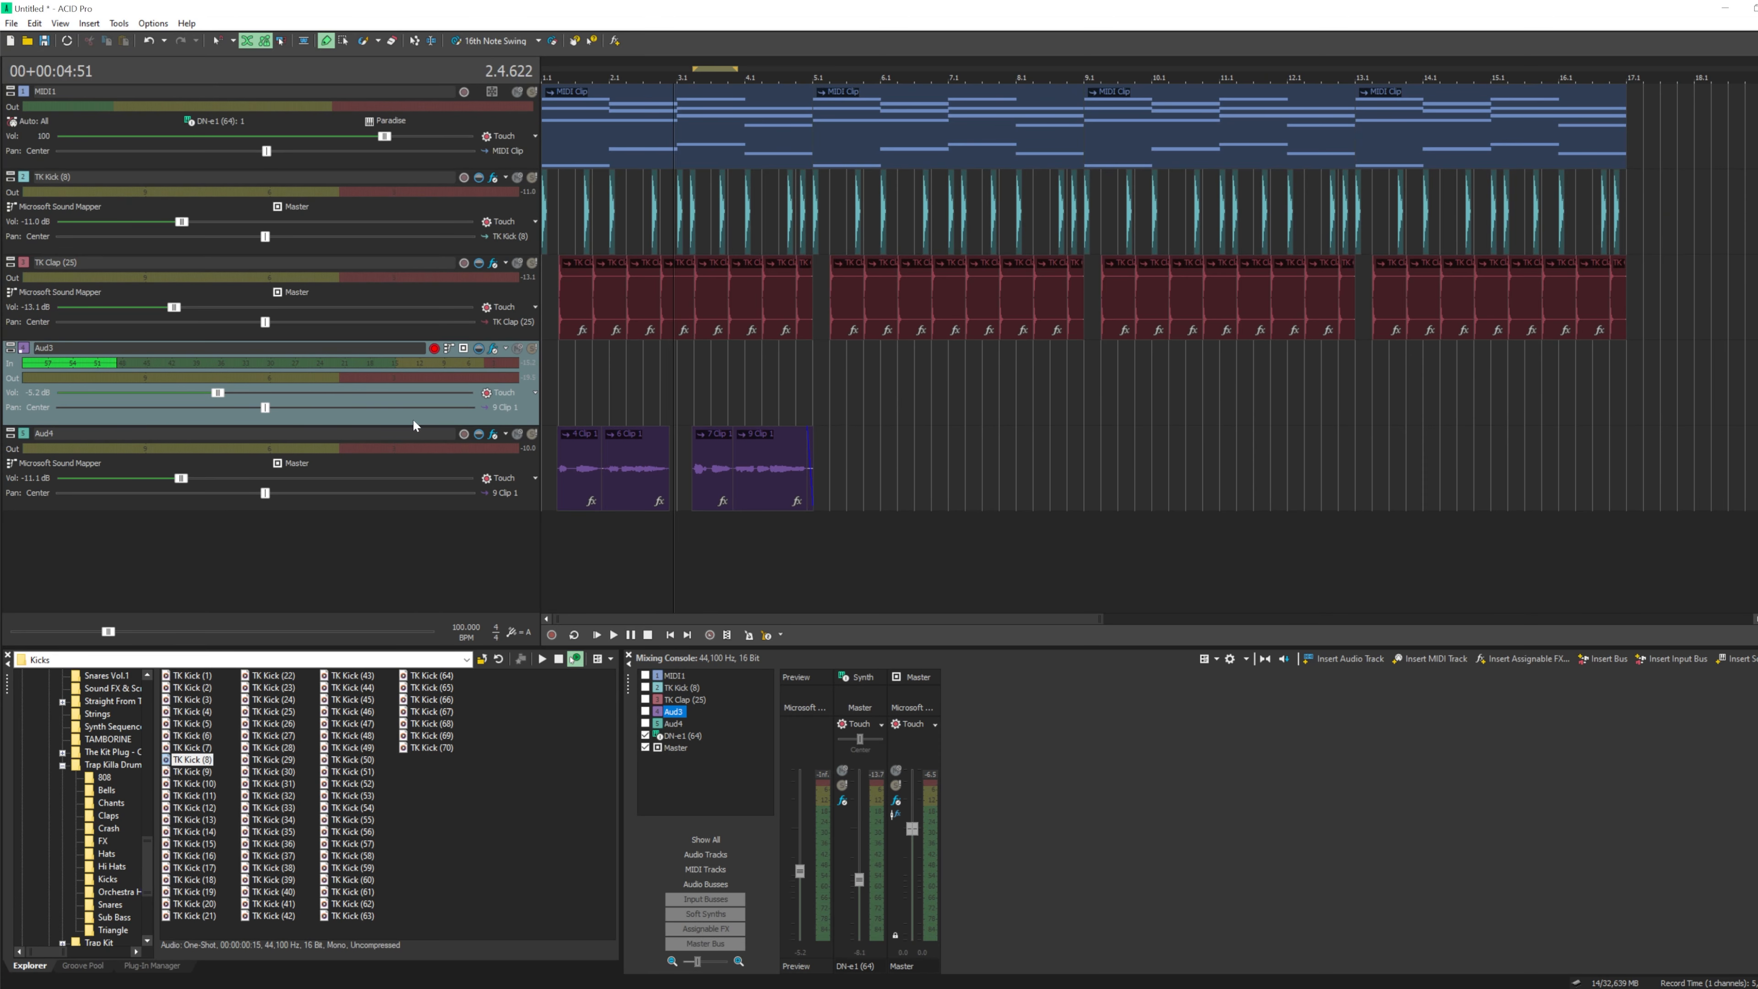
{"action": "left_click", "coordinate": [416, 436]}
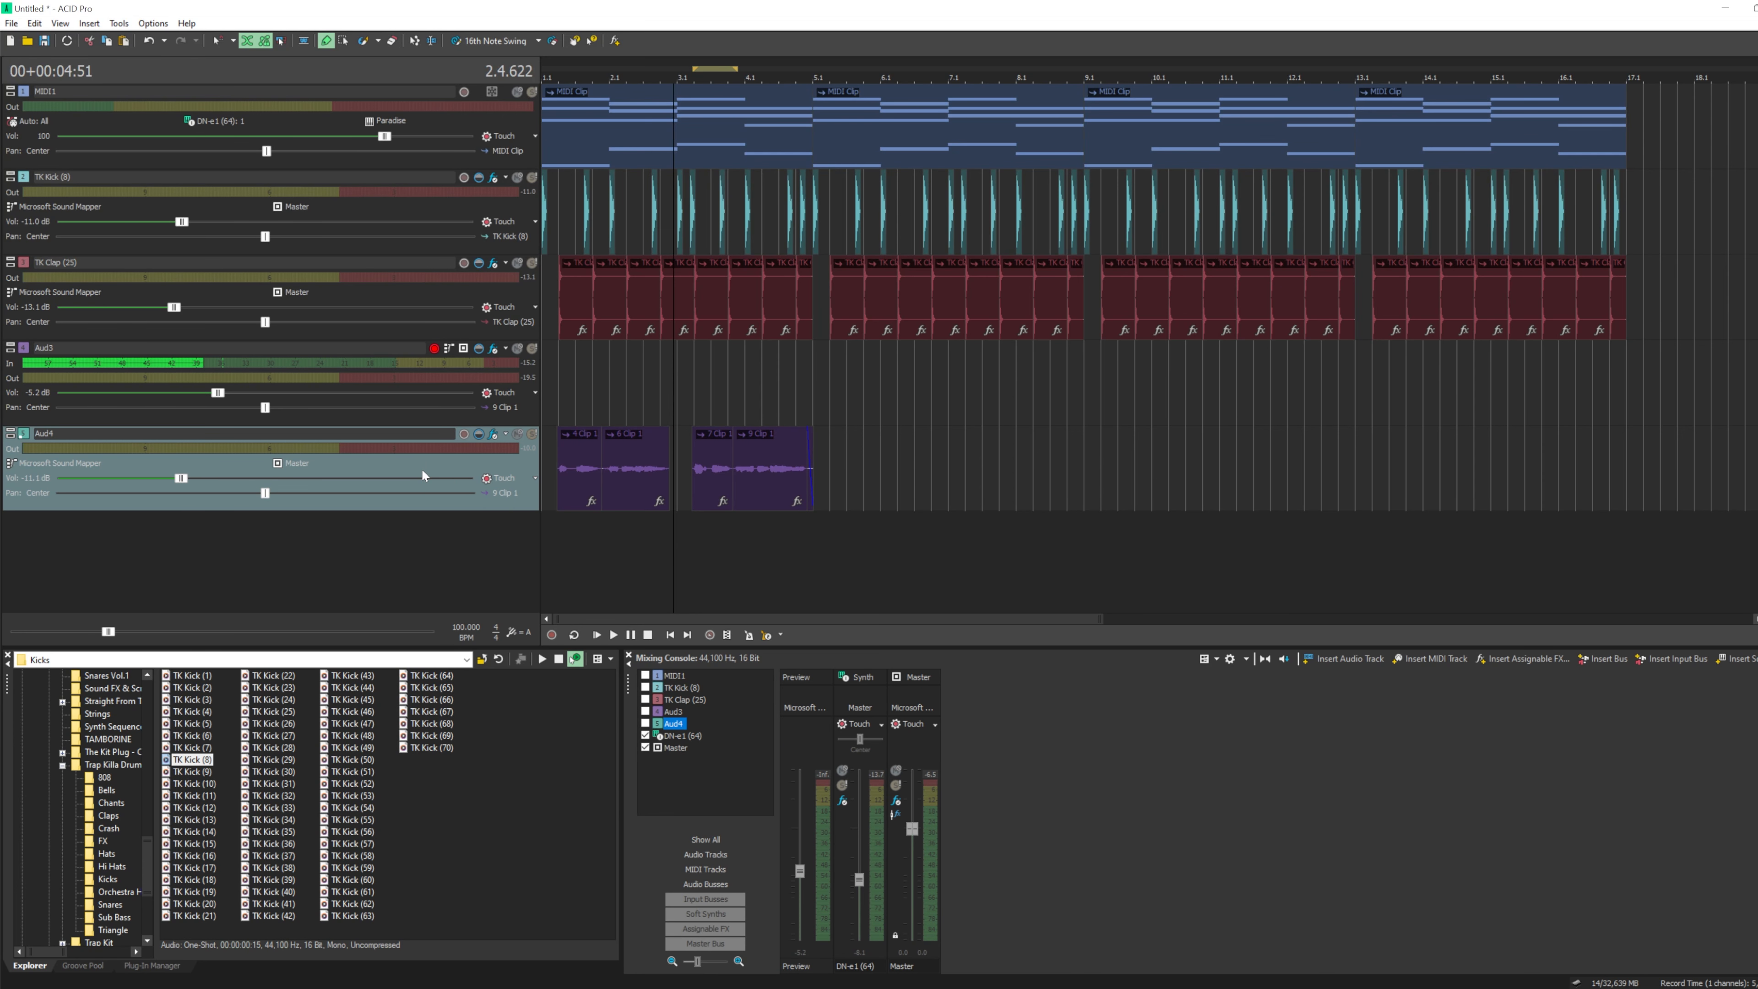
{"action": "key", "text": "ctrl+v"}
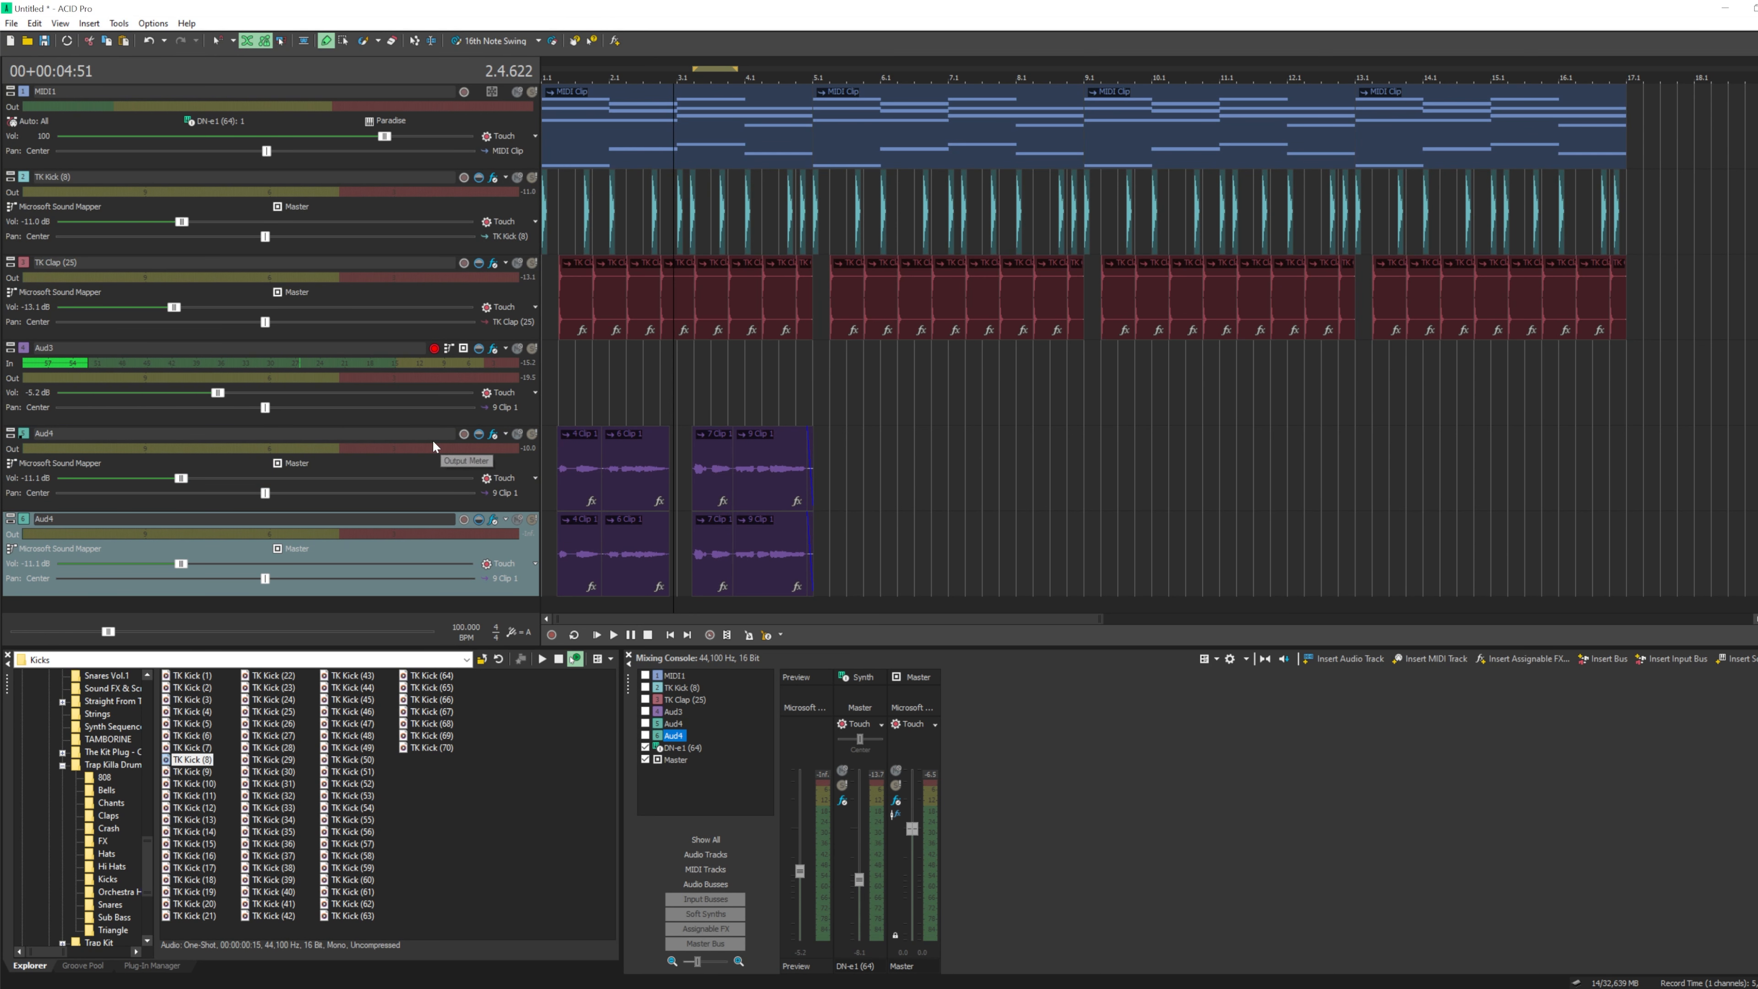
{"action": "key", "text": "Delete"}
- Duplicate the Aud4 vocal track with its clips six times
{"action": "left_click", "coordinate": [434, 428]}
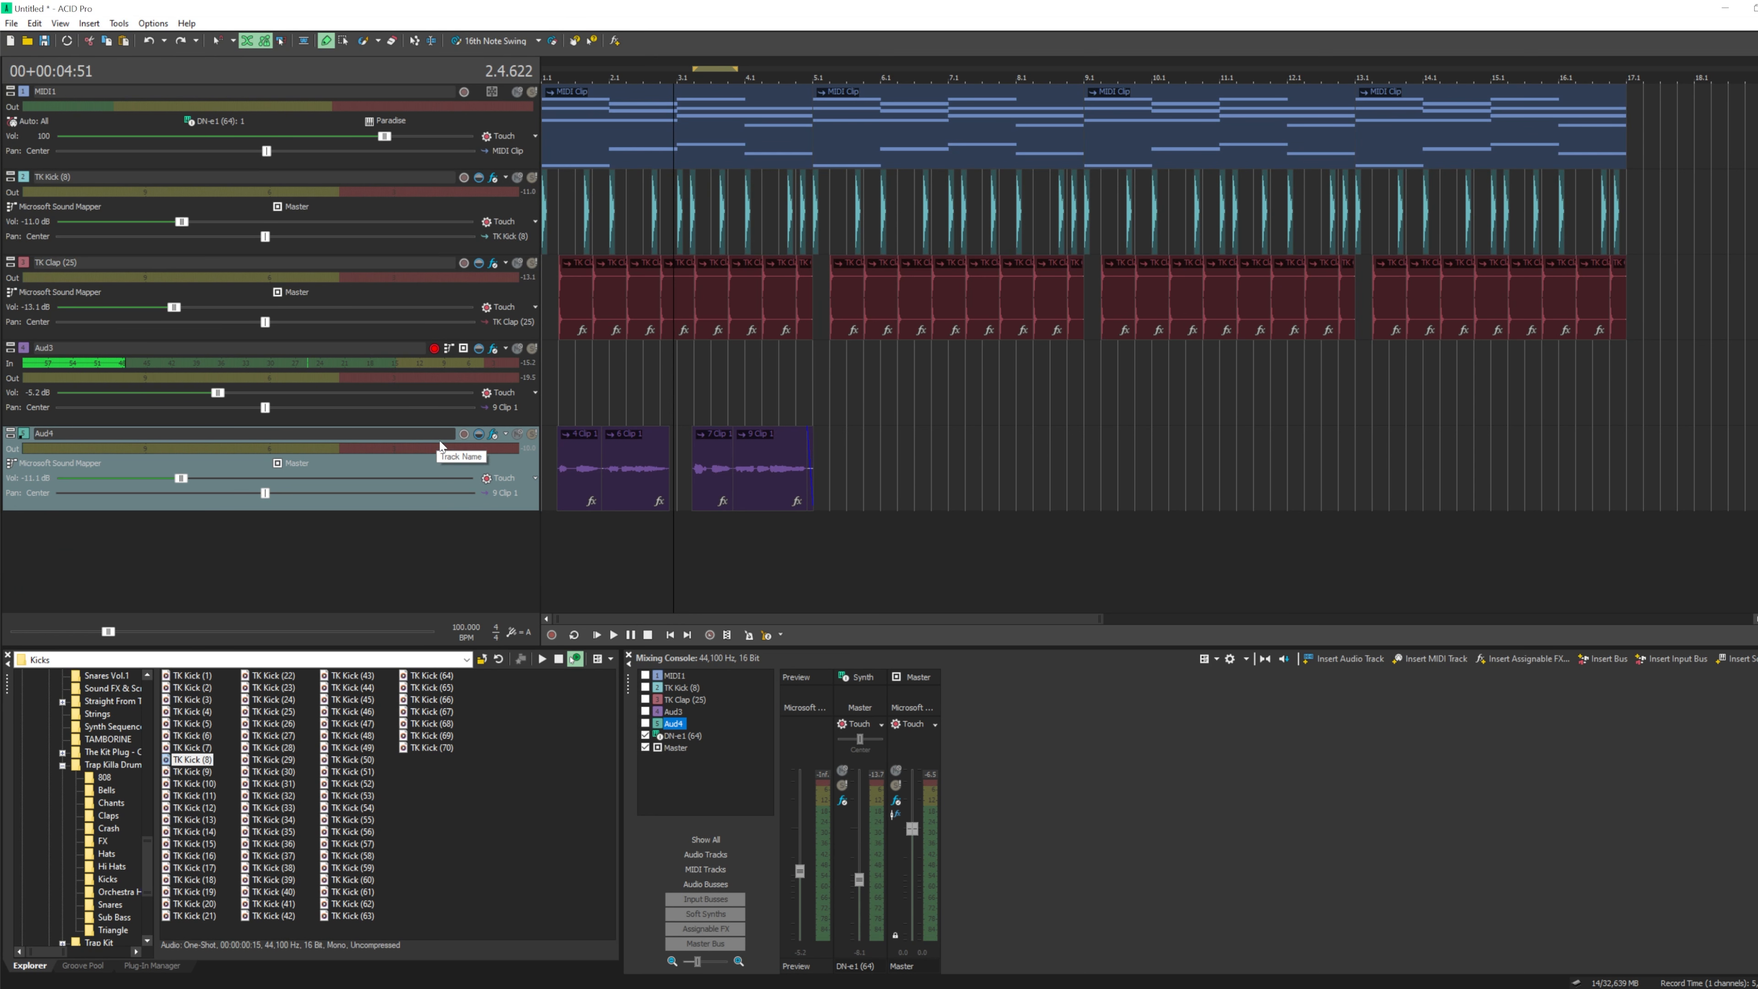
{"action": "key", "text": "ctrl+v"}
{"action": "key", "text": "ctrl+v"}
{"action": "key", "text": "ctrl+v"}
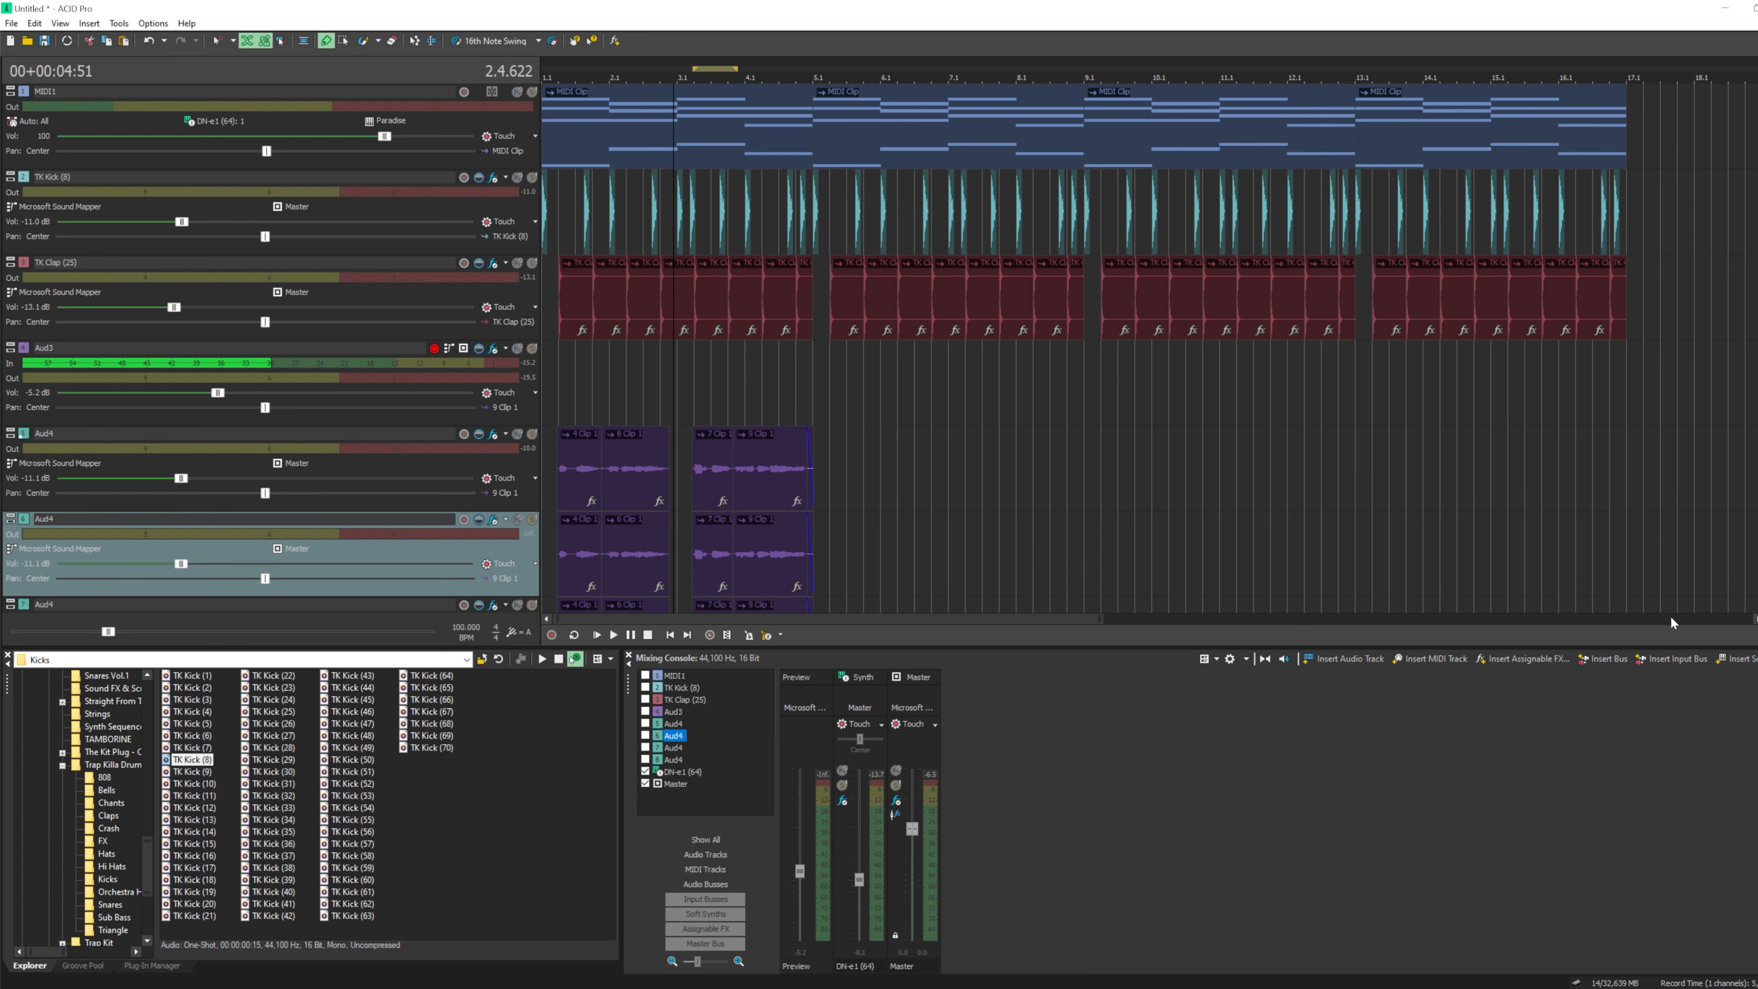
{"action": "left_click", "coordinate": [1757, 608]}
{"action": "key", "text": "ctrl+v"}
{"action": "key", "text": "ctrl+v"}
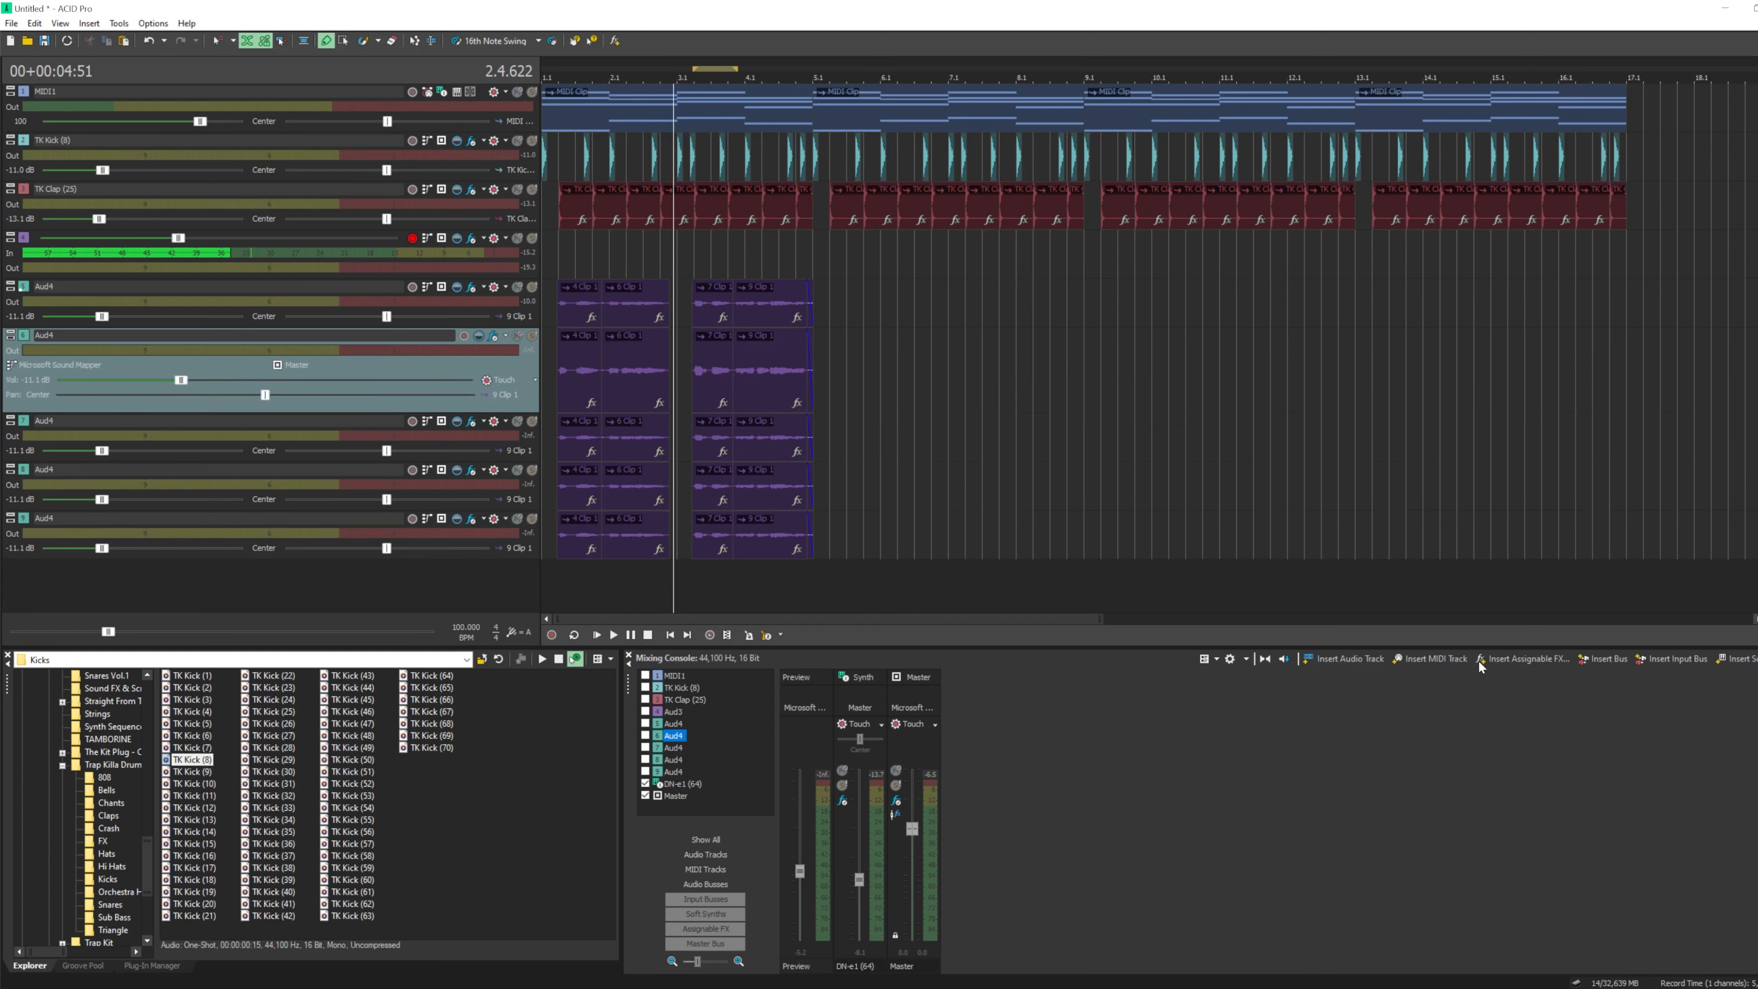
{"action": "key", "text": "ctrl+v"}
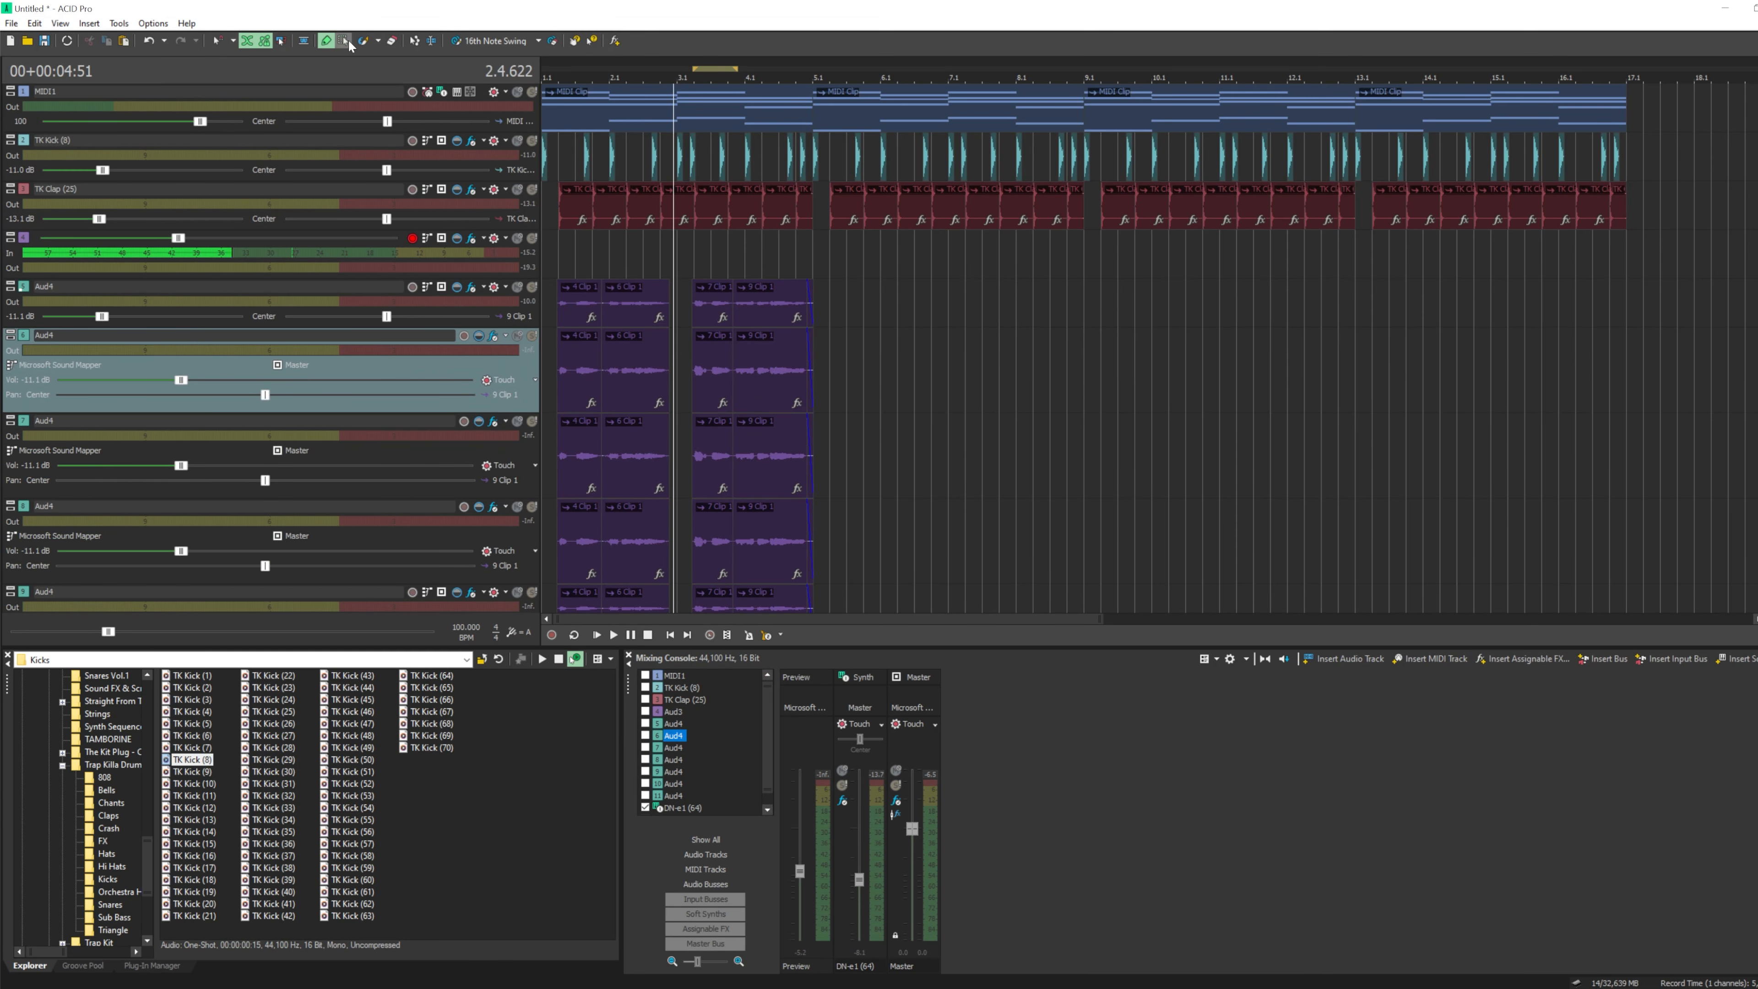
- Delete all clips on the six duplicated Aud4 tracks, keeping the empty tracks and the original vocal clips
{"action": "scroll", "coordinate": [815, 331], "scroll_direction": "down", "scroll_amount": 2}
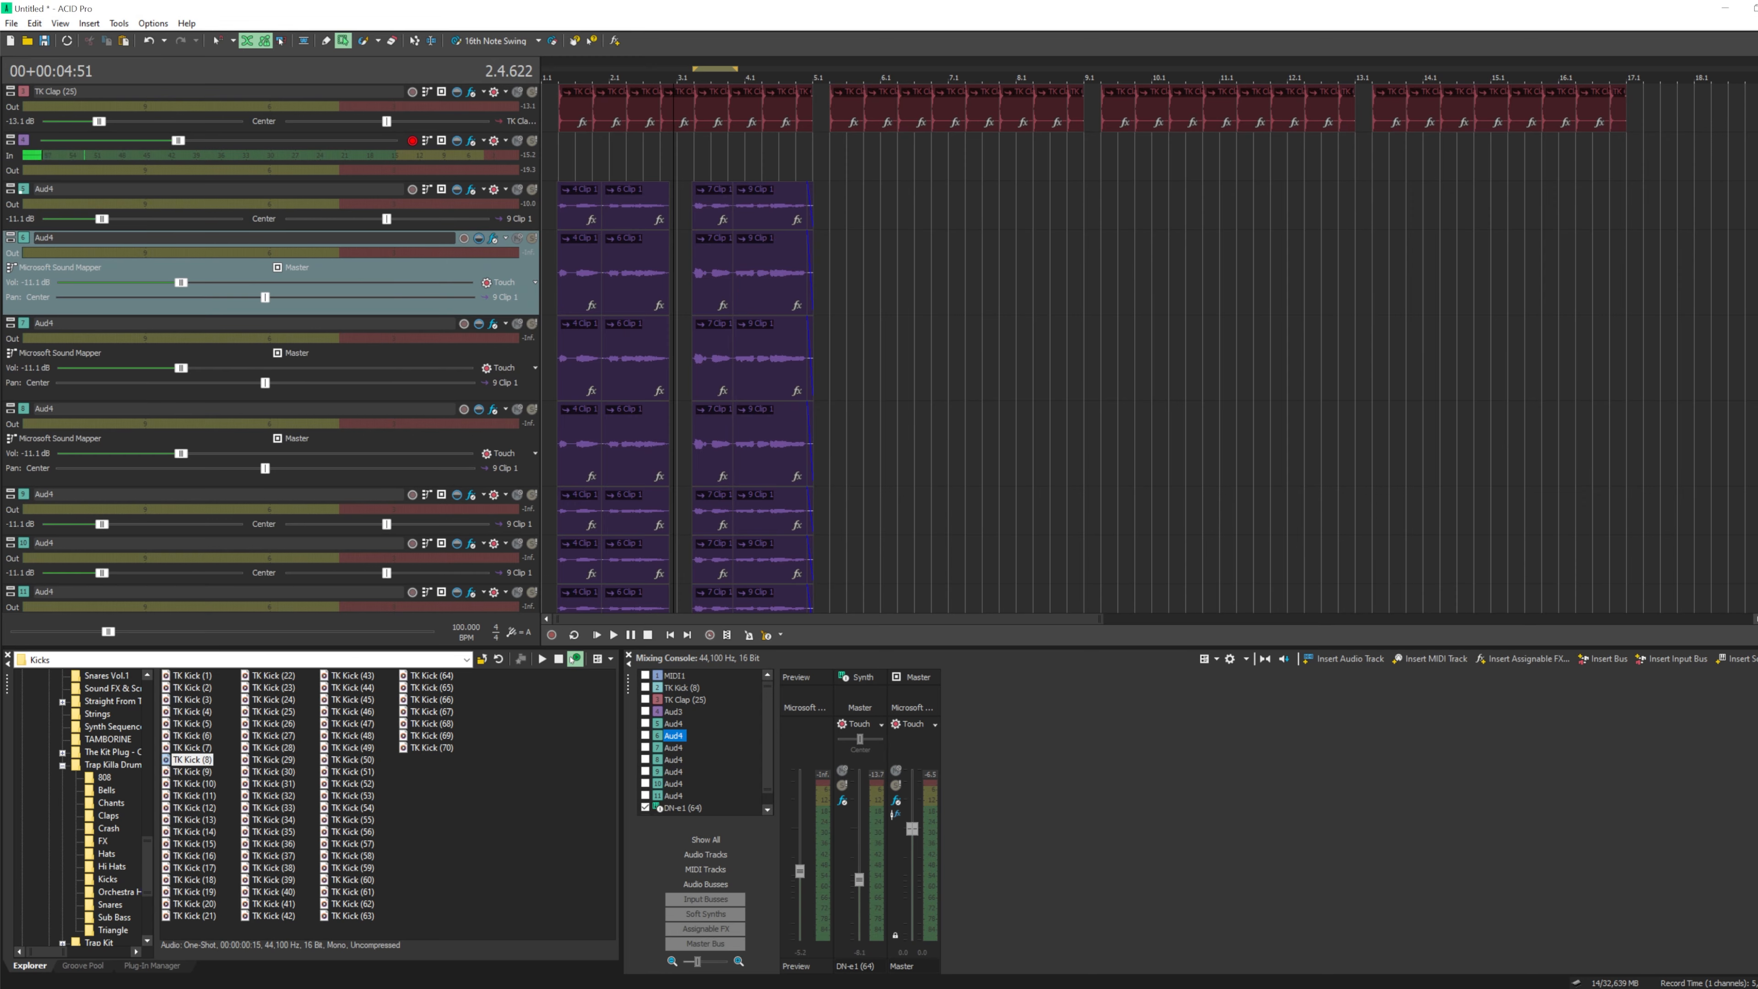
{"action": "left_click", "coordinate": [1757, 608]}
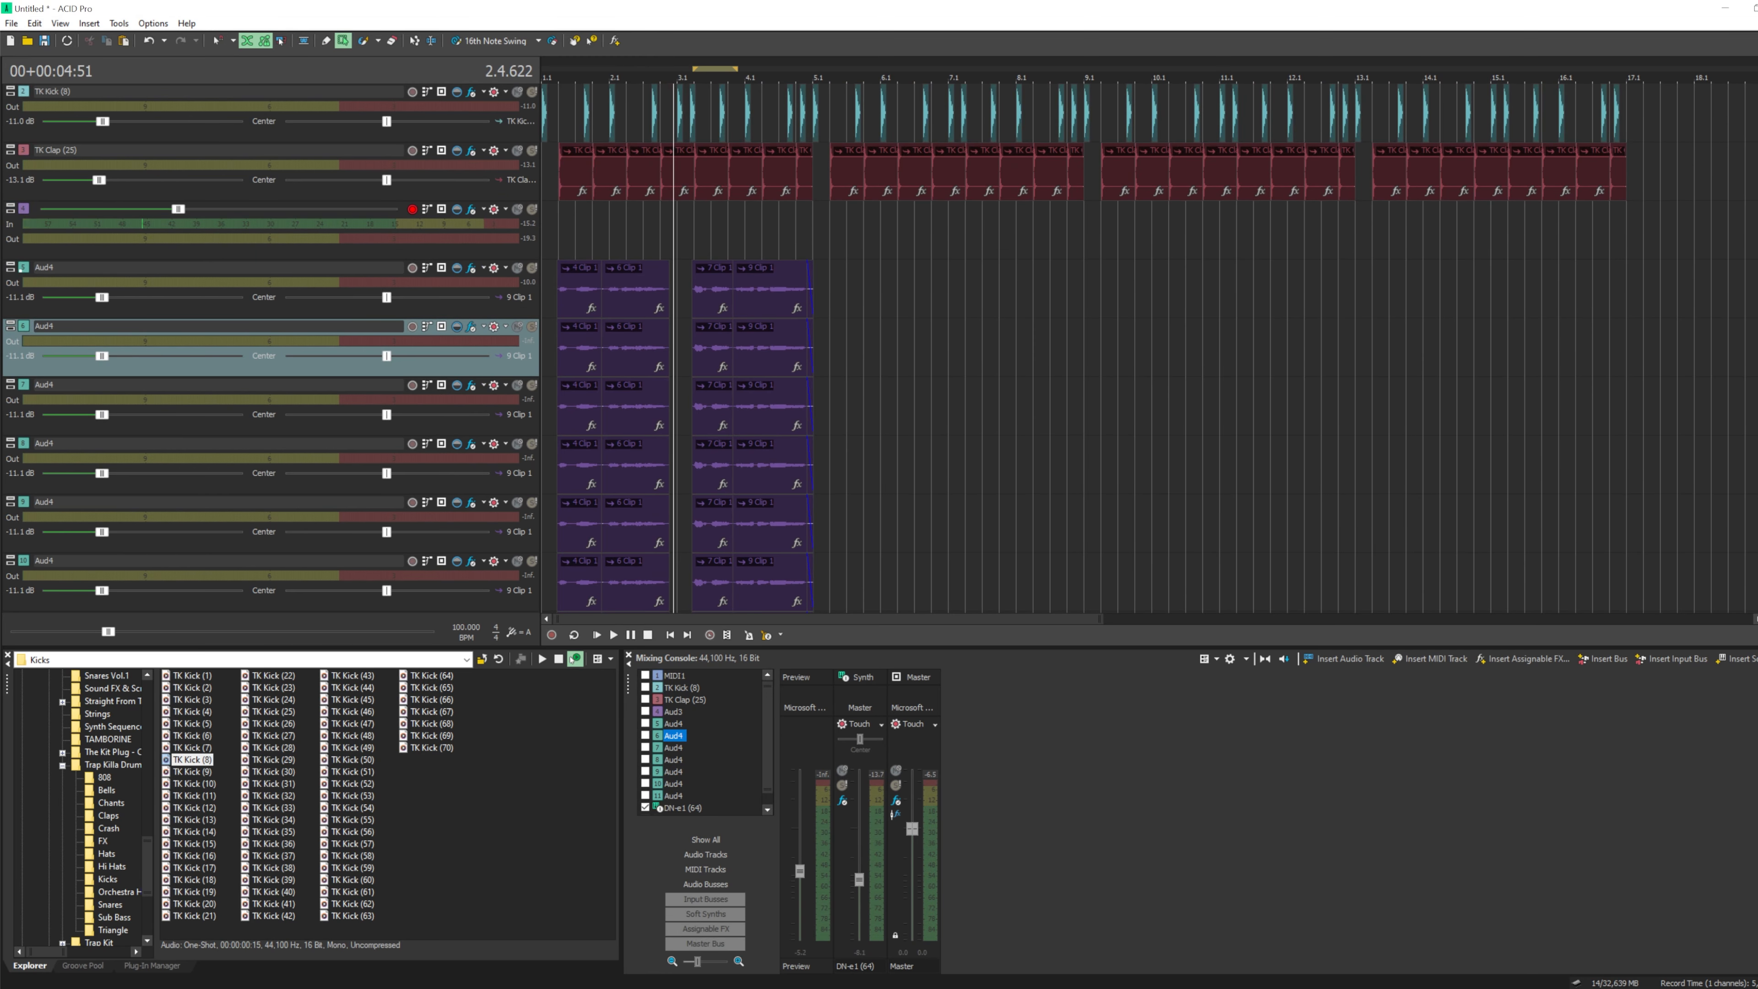
{"action": "scroll", "coordinate": [879, 346], "scroll_direction": "down", "scroll_amount": 2}
{"action": "left_click_drag", "start_coordinate": [886, 553], "coordinate": [366, 219]}
{"action": "key", "text": "Delete"}
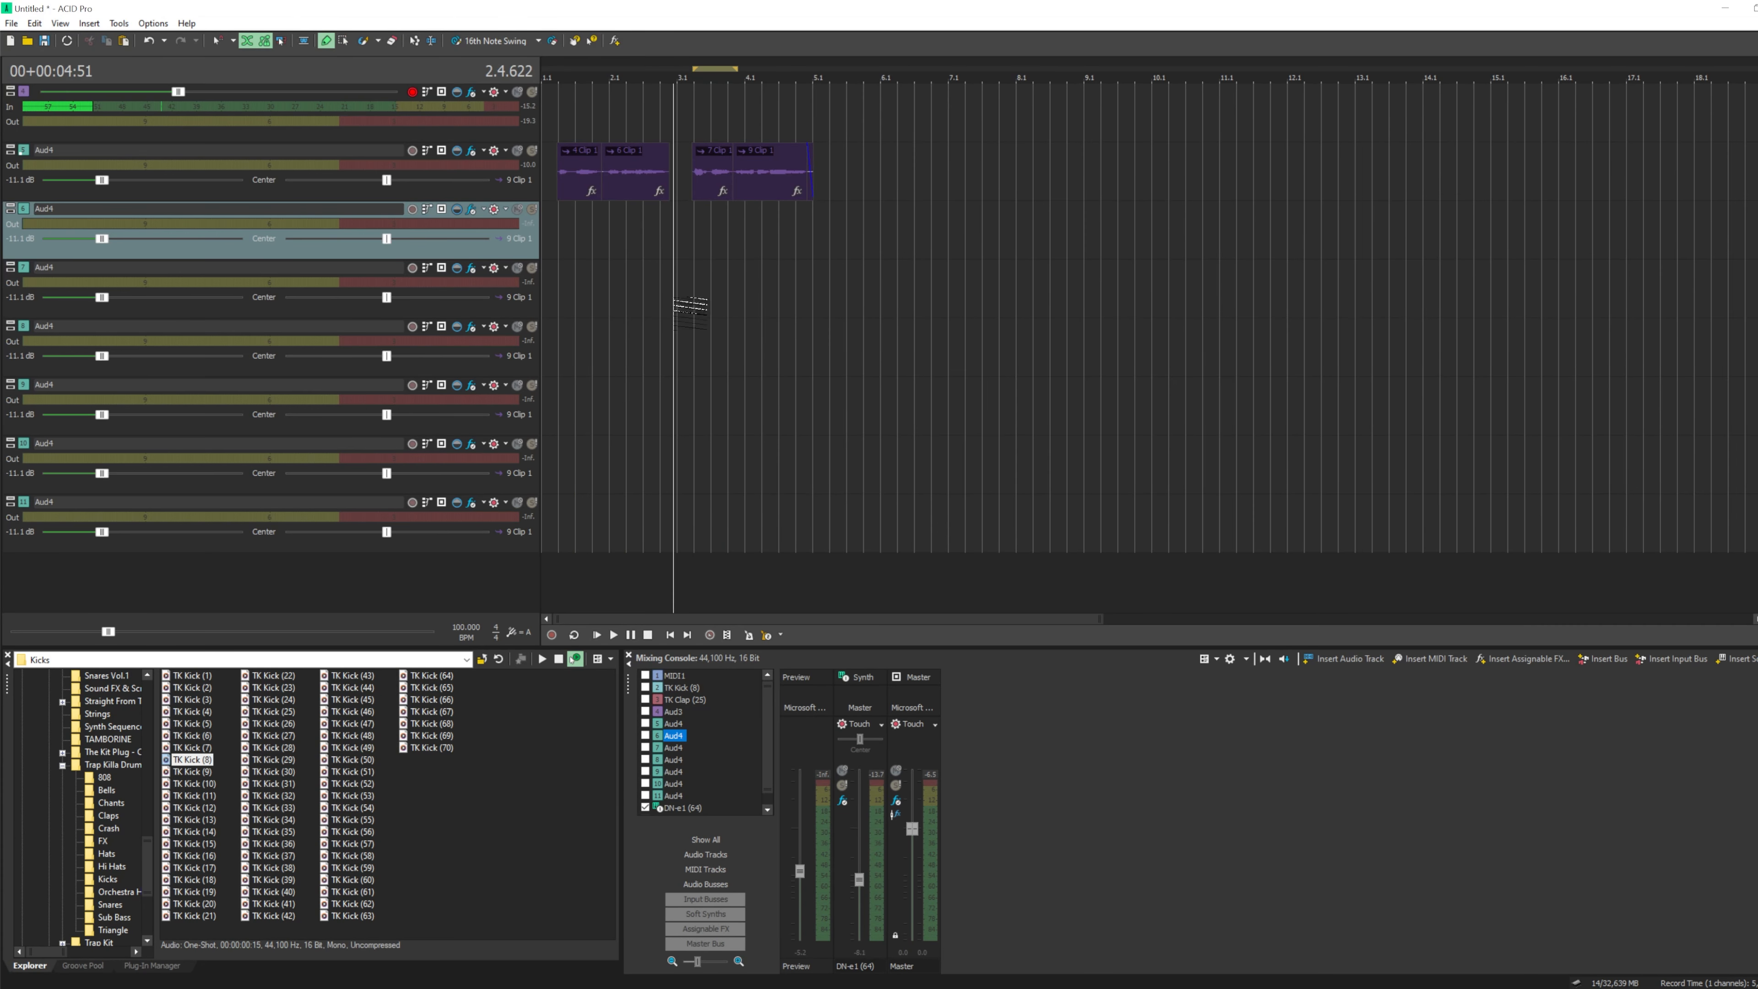
- Play the Aud4 vocal clips with the beat from the first clip into the third one
{"action": "left_click", "coordinate": [589, 242]}
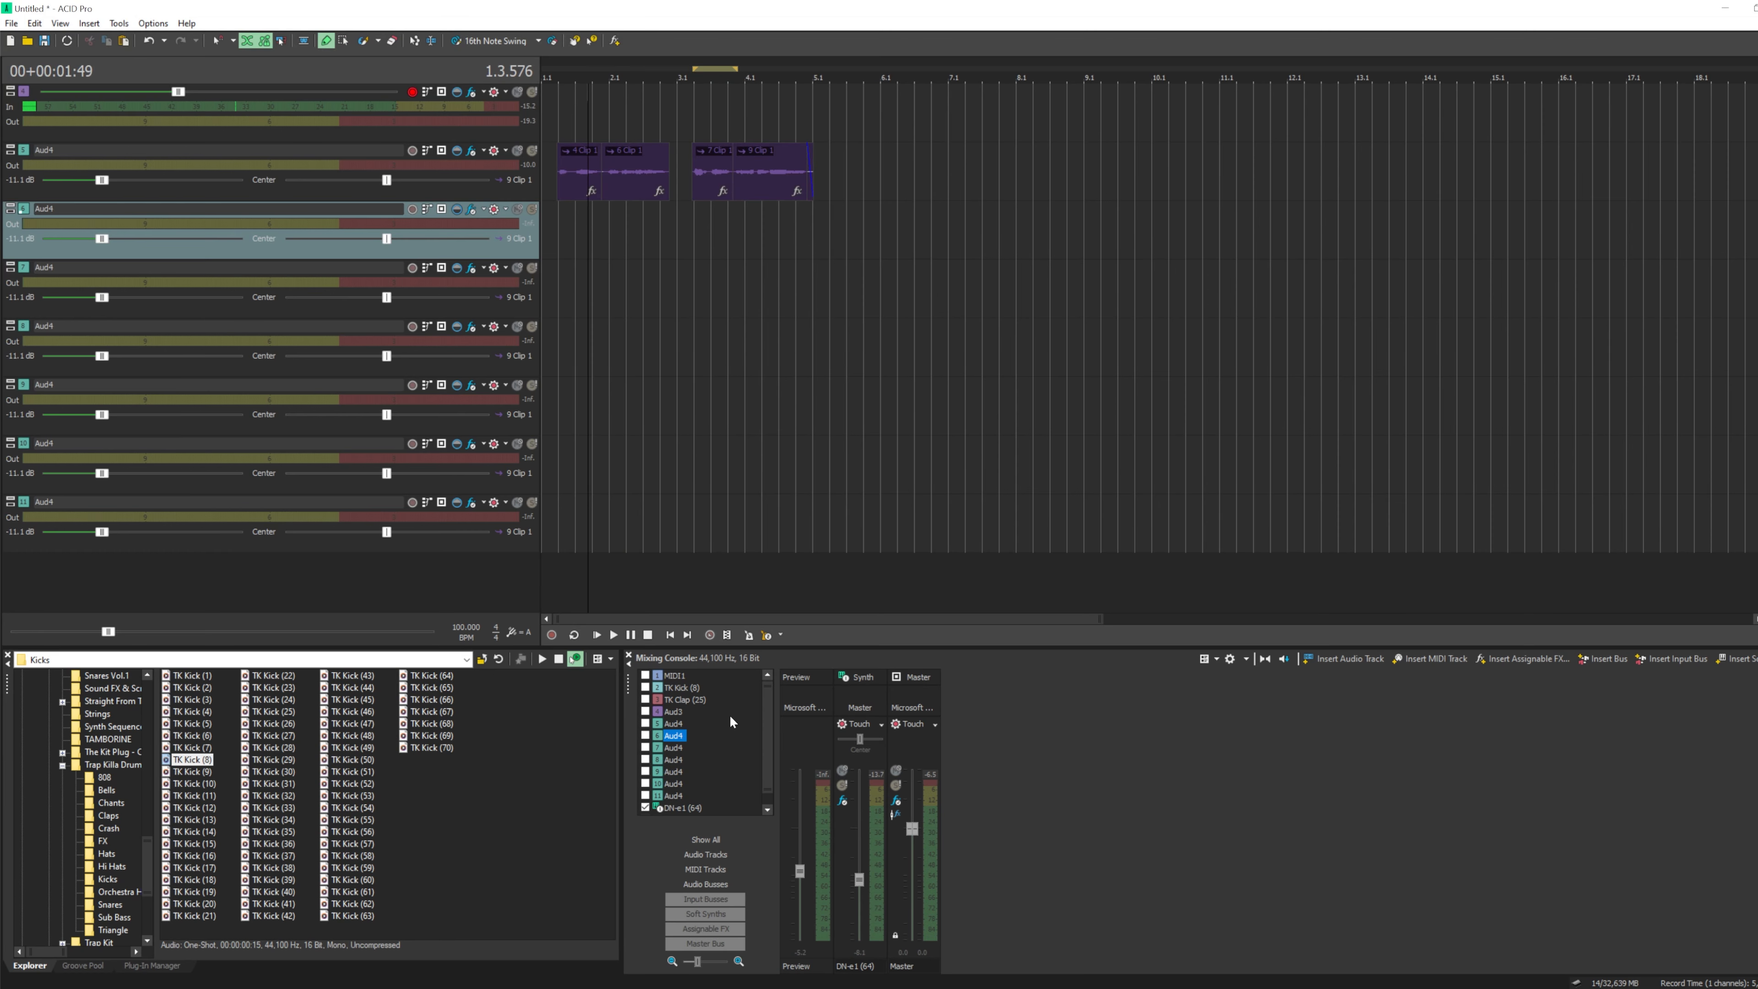
{"action": "left_click", "coordinate": [731, 722]}
{"action": "left_click", "coordinate": [597, 635]}
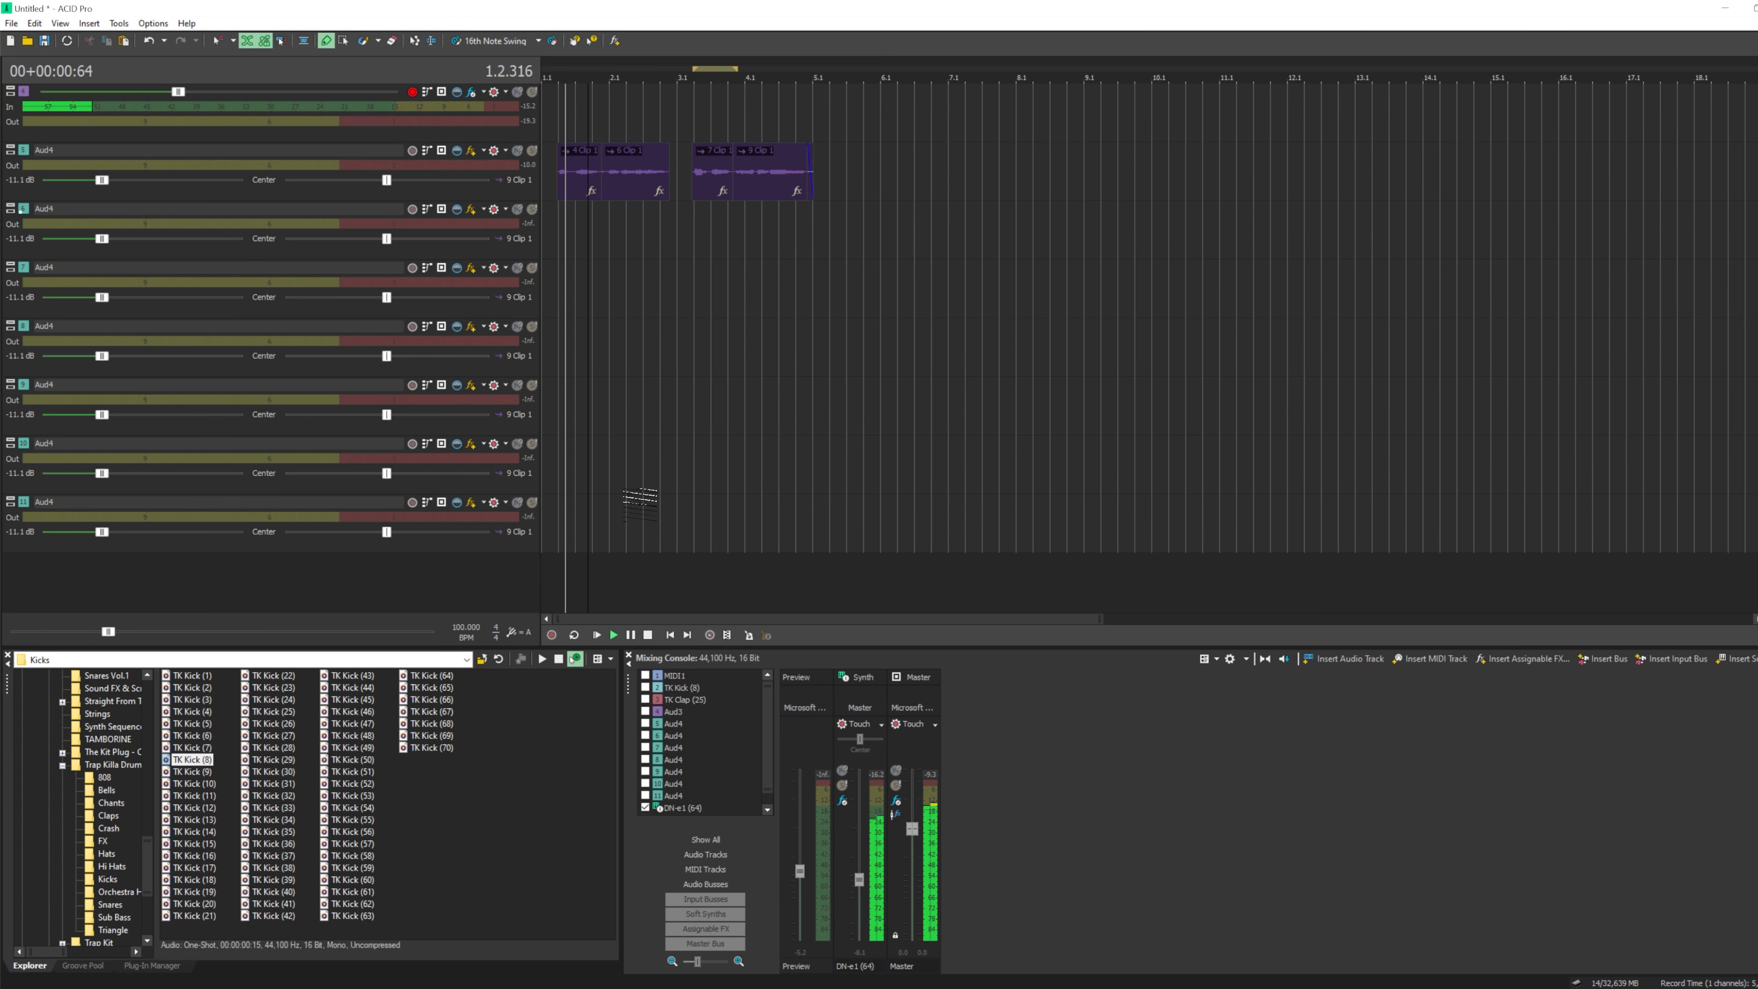
{"action": "key", "text": "space"}
{"action": "left_click", "coordinate": [574, 124]}
{"action": "scroll", "coordinate": [574, 124], "scroll_direction": "up", "scroll_amount": 1}
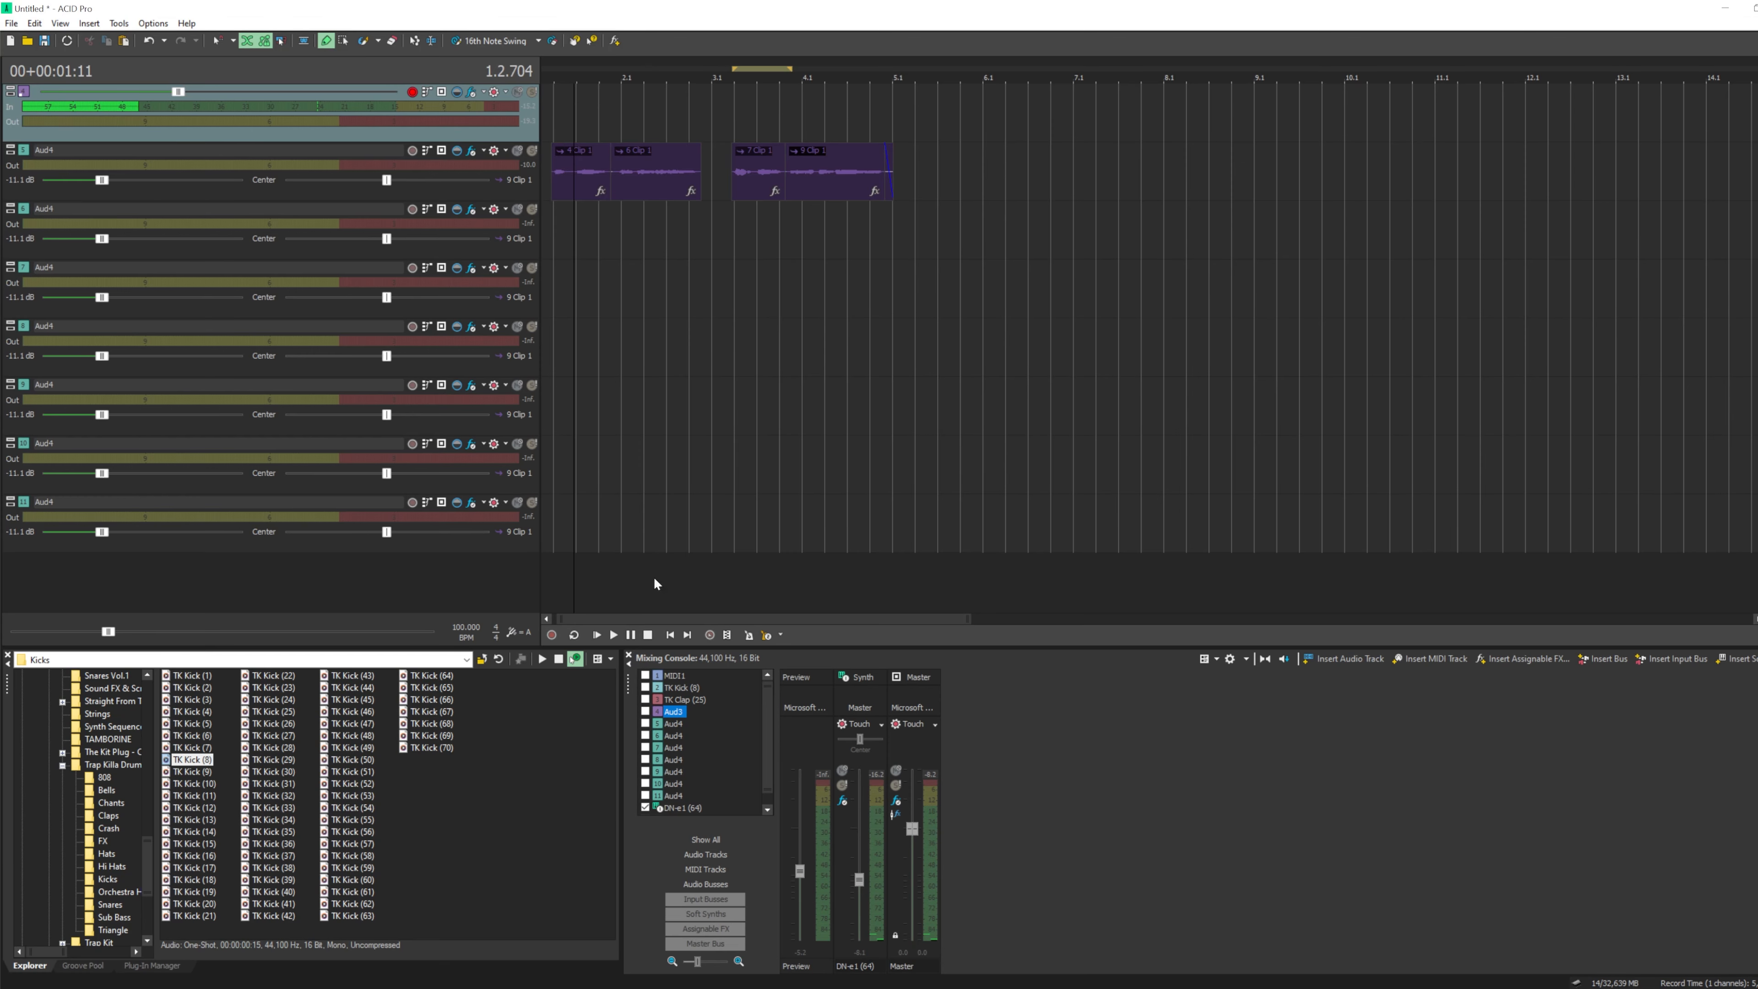
{"action": "left_click_drag", "start_coordinate": [649, 619], "coordinate": [638, 619]}
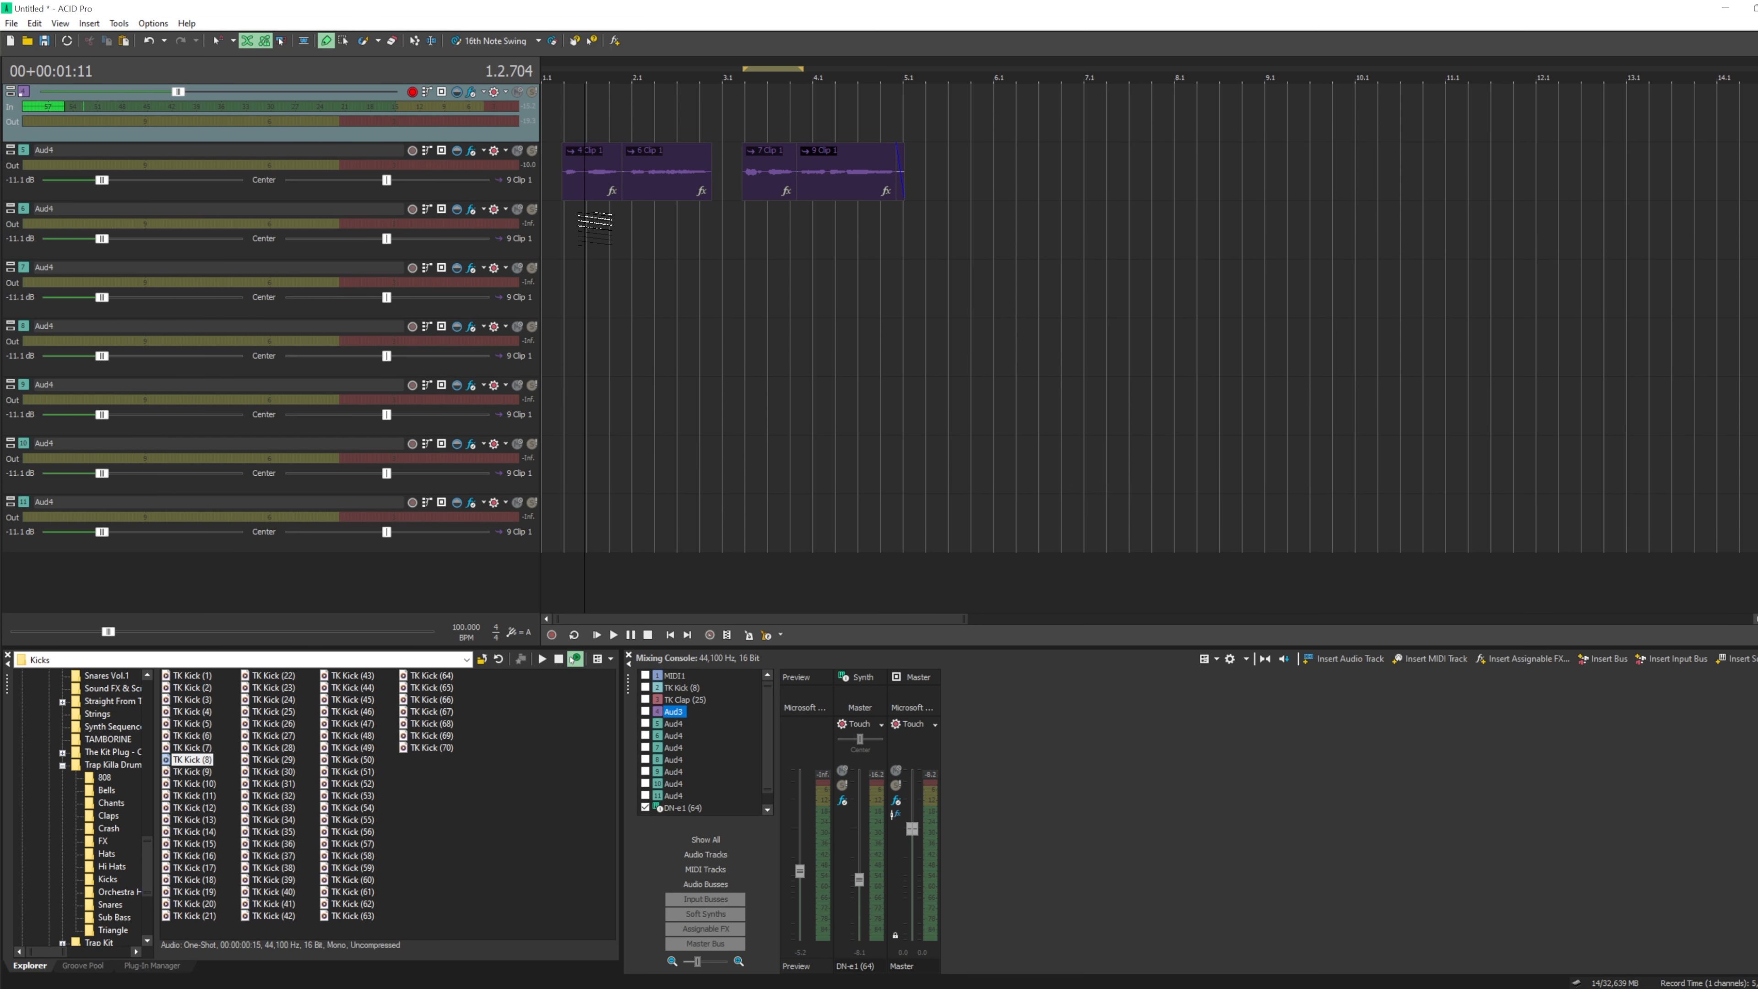
{"action": "left_click", "coordinate": [578, 201]}
{"action": "left_click", "coordinate": [591, 115]}
{"action": "key", "text": "space"}
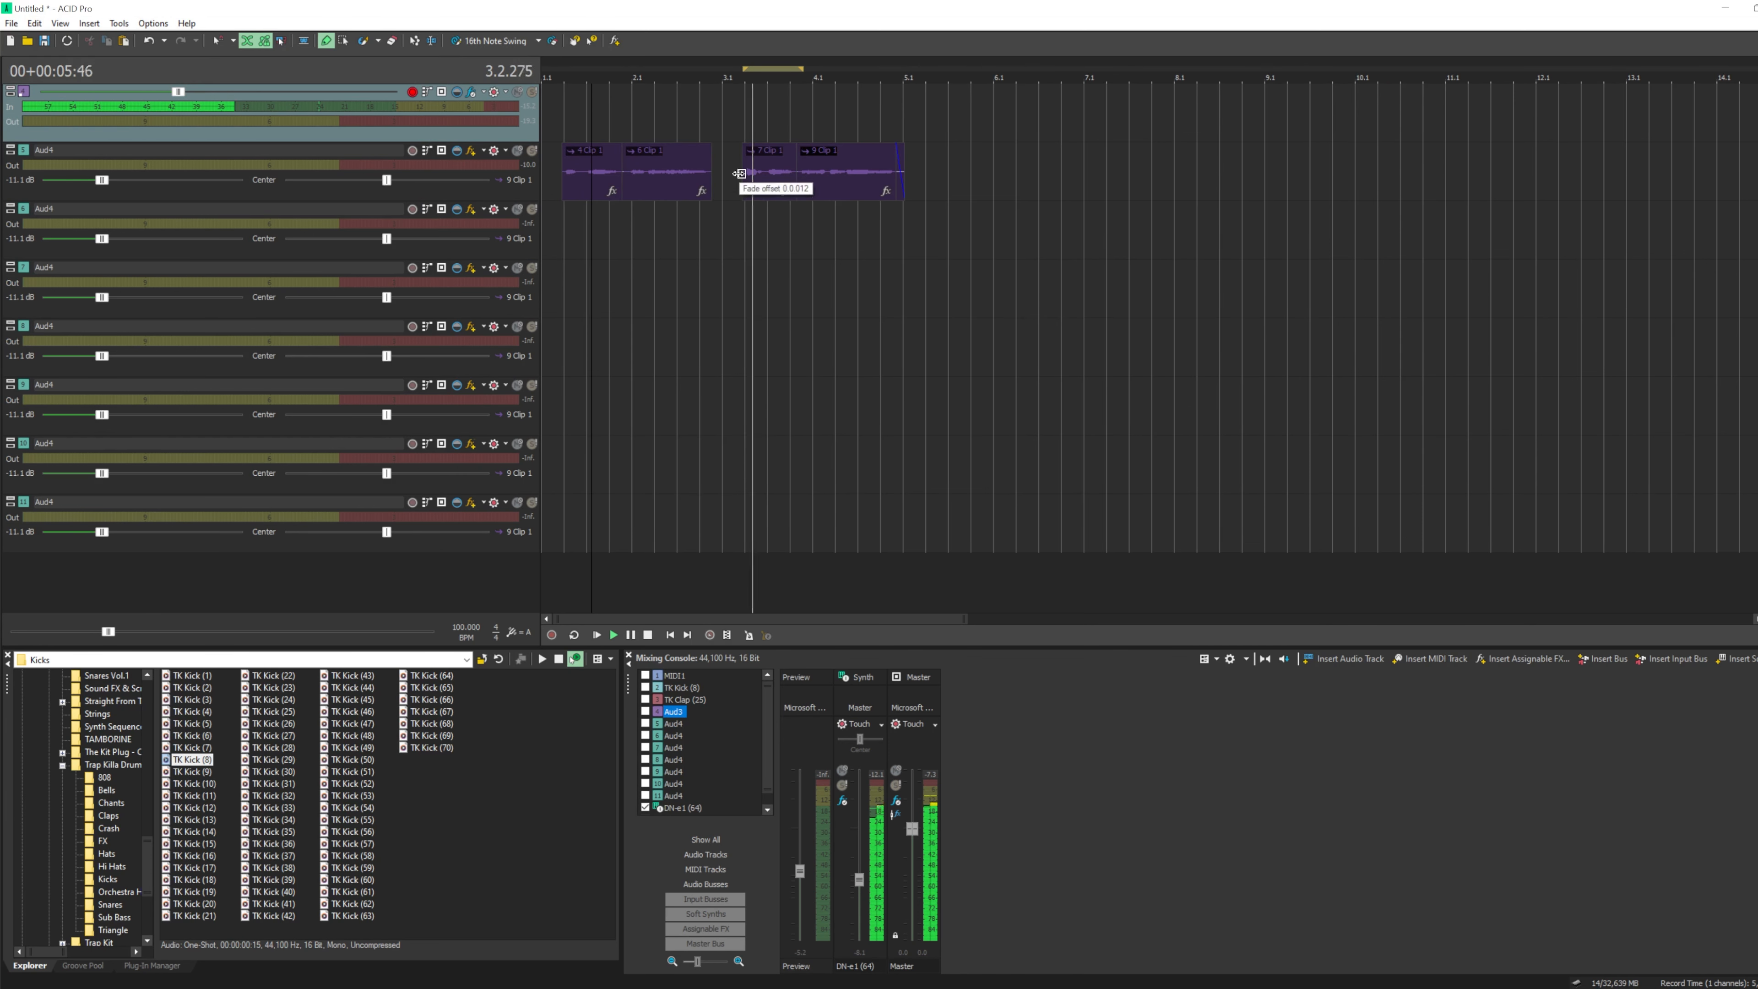
{"action": "key", "text": "space"}
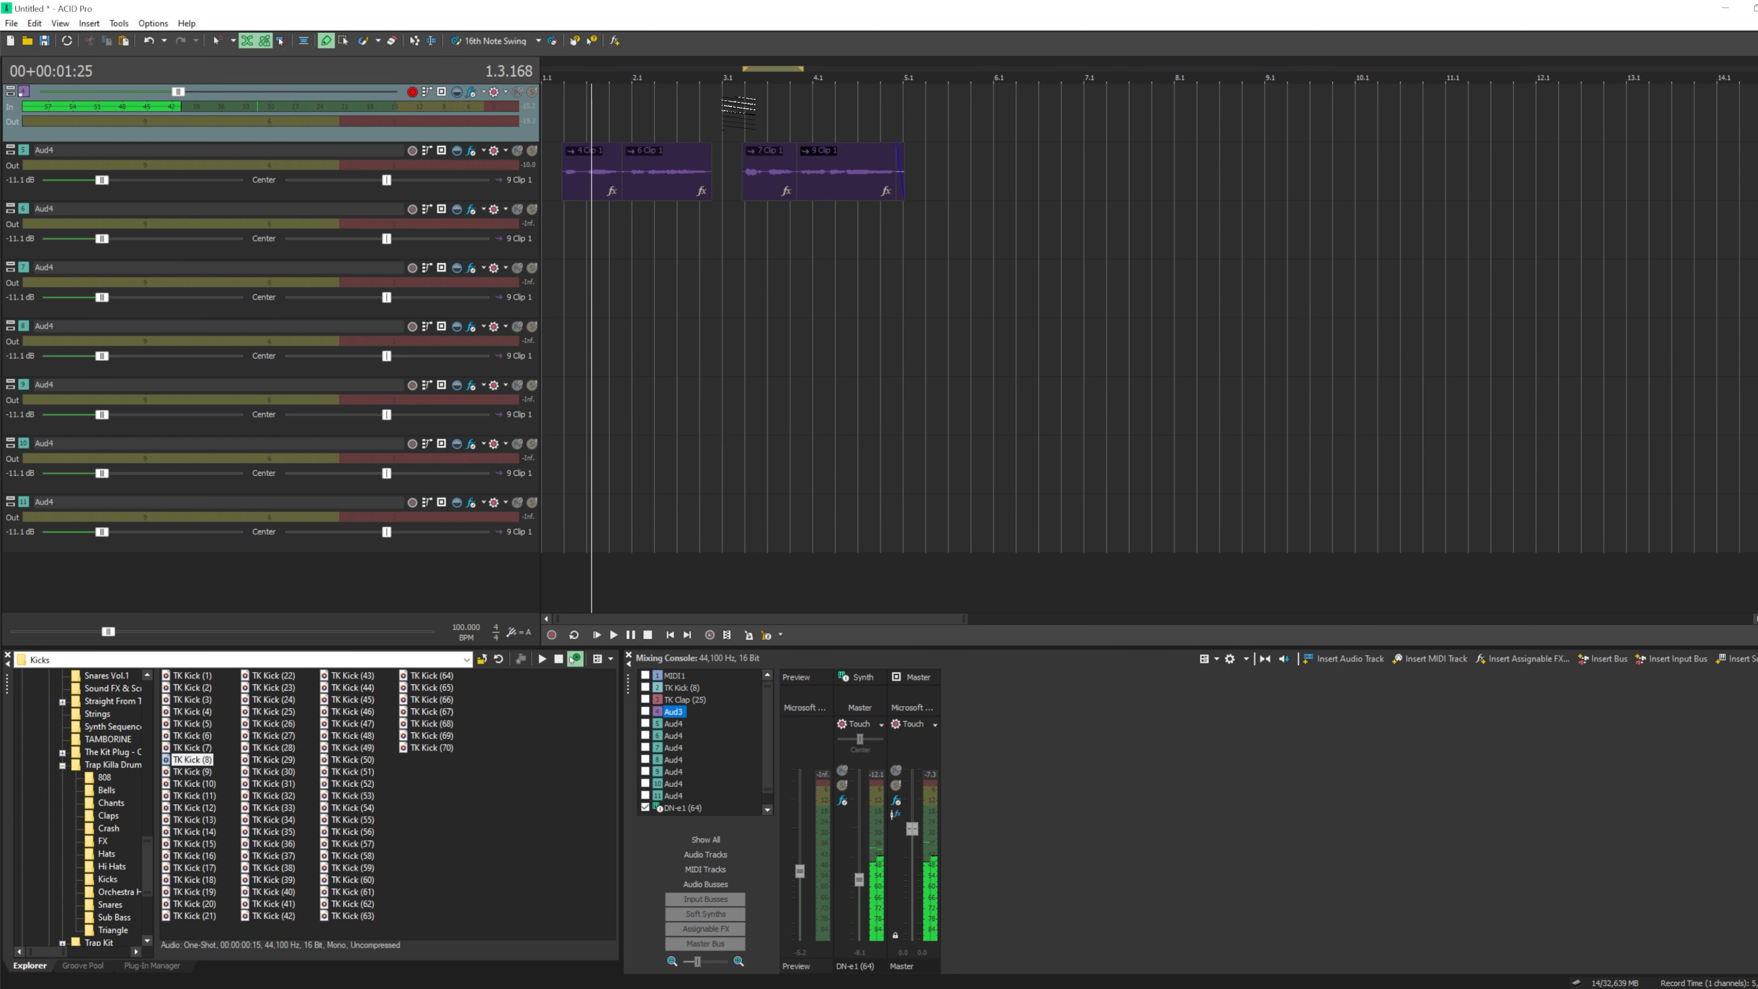
- Record a second vocal layer on Aud3 over the third Aud4 clip, starting shortly before it, and keep the recorded file
{"action": "left_click", "coordinate": [722, 113]}
{"action": "left_click", "coordinate": [712, 108]}
{"action": "key", "text": "space"}
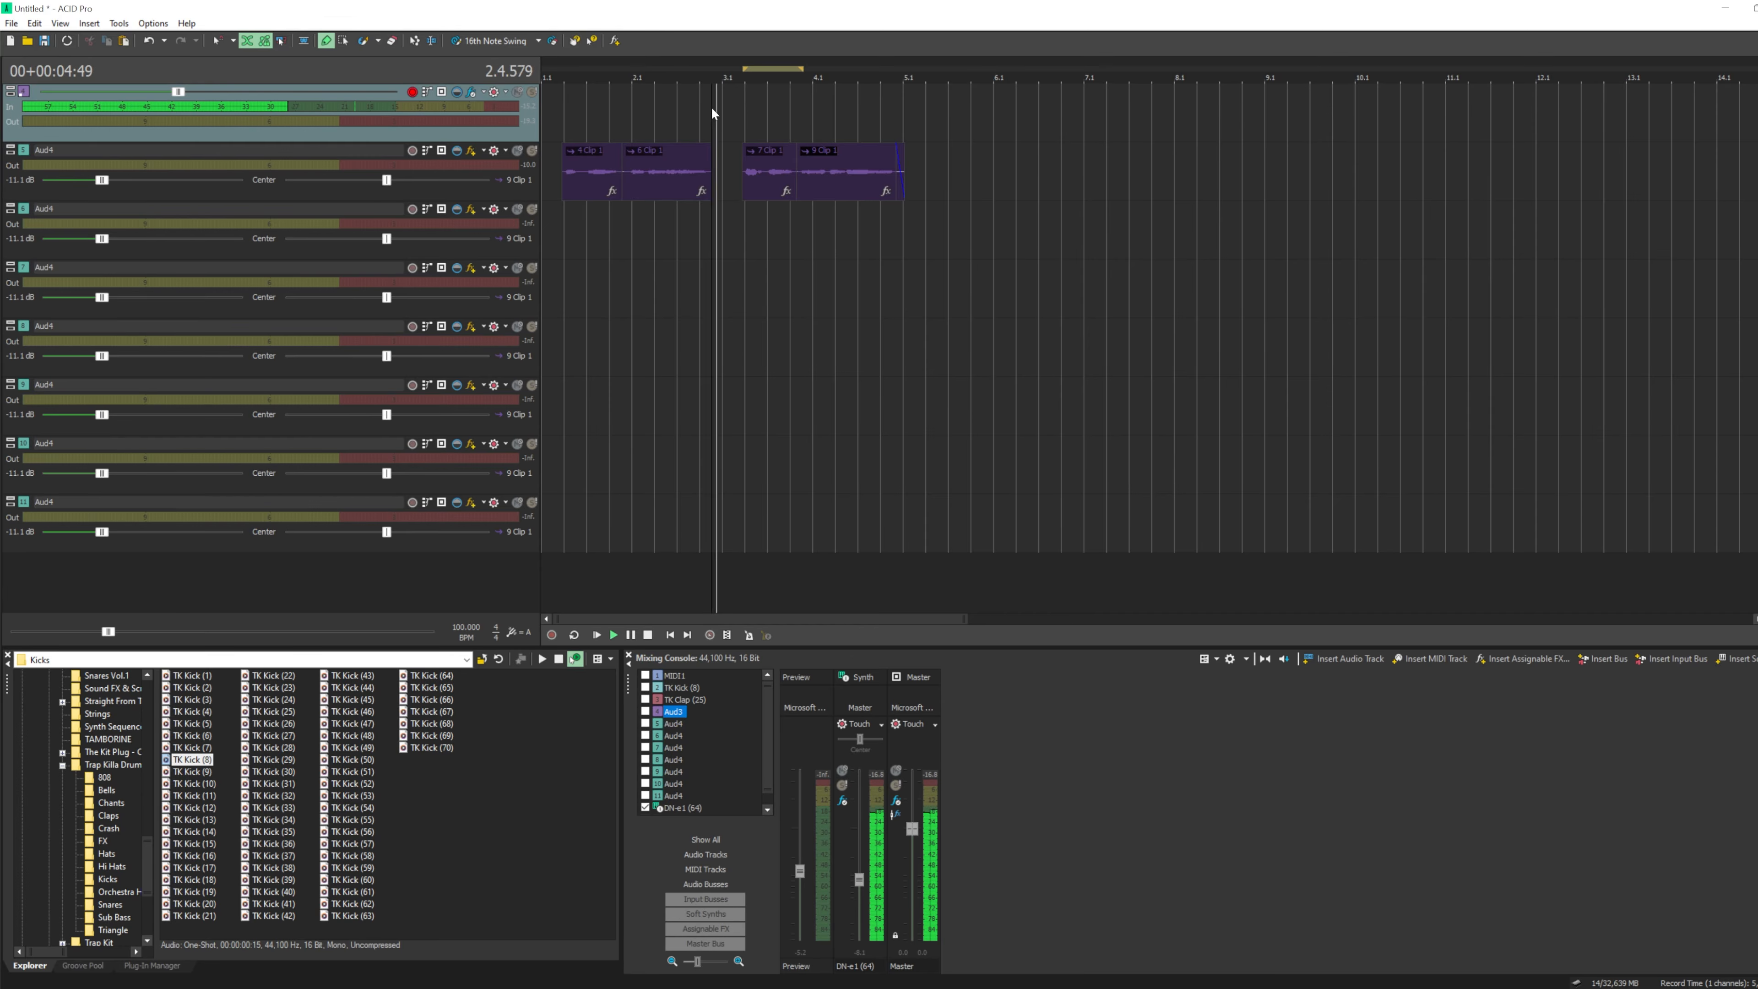
{"action": "left_click", "coordinate": [689, 111]}
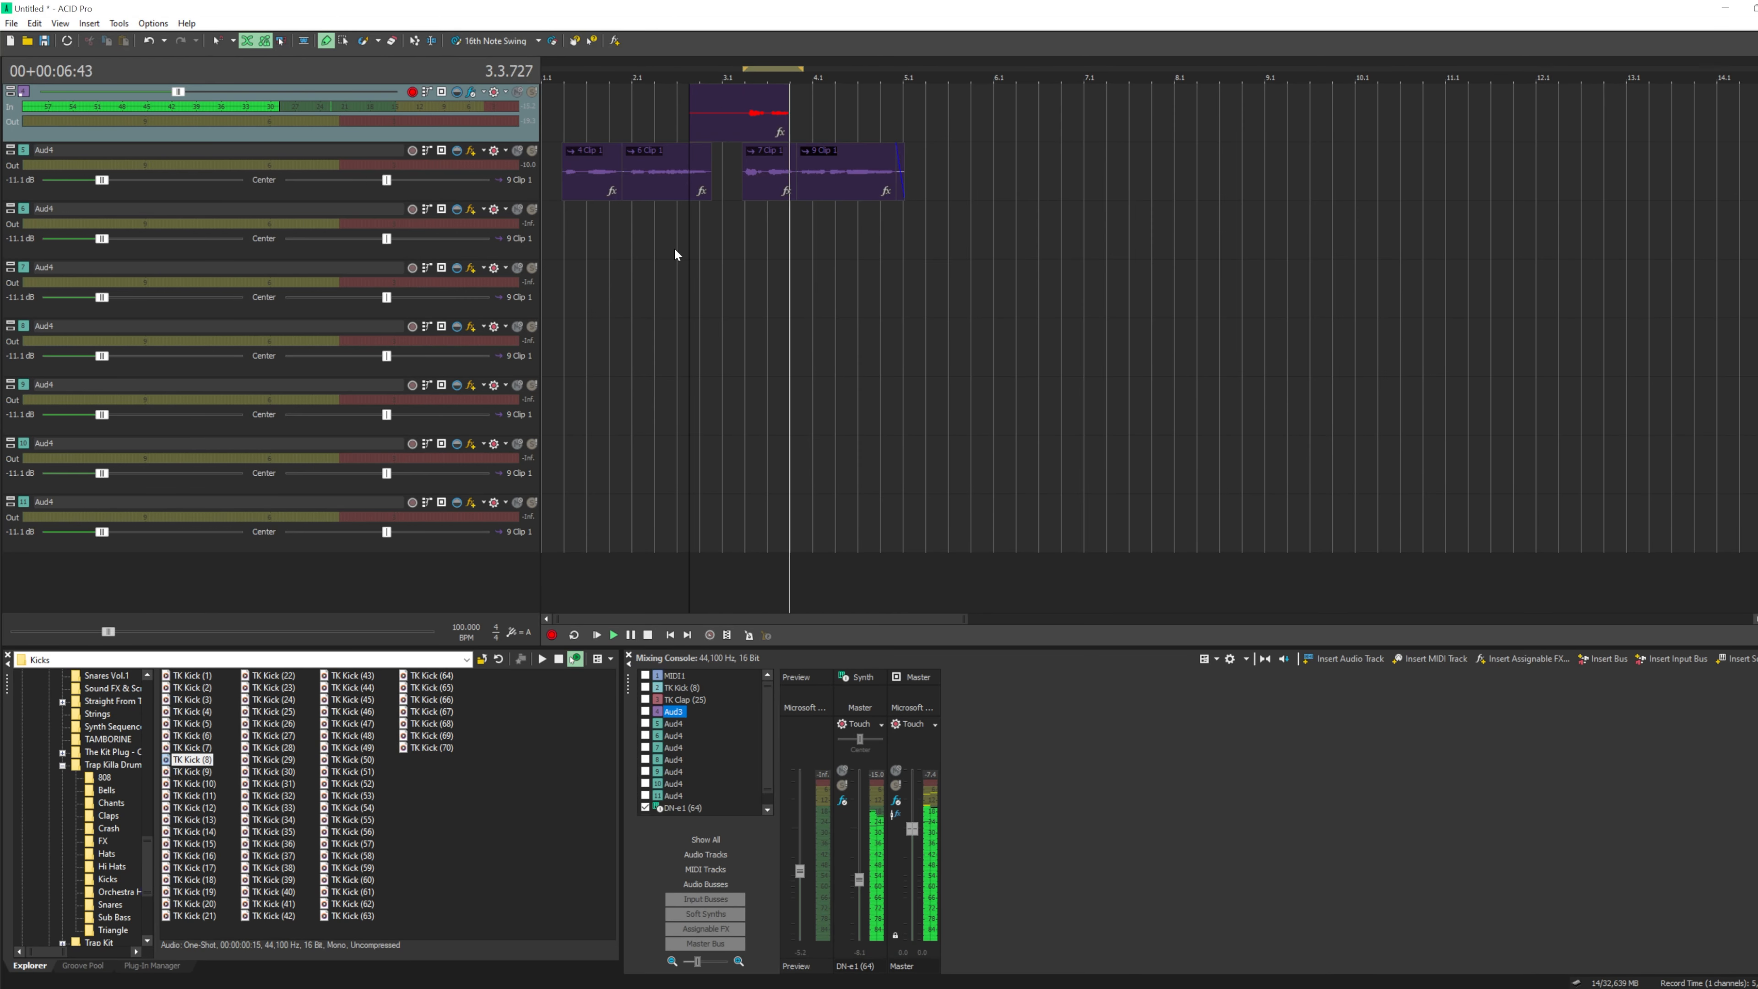
{"action": "key", "text": "space"}
{"action": "left_click", "coordinate": [988, 436]}
- Split the new Aud3 take just before the vocal, delete the lead-in and move the rest to the first duplicated Aud4 track
{"action": "left_click", "coordinate": [744, 216]}
{"action": "scroll", "coordinate": [744, 216], "scroll_direction": "up", "scroll_amount": 3}
{"action": "left_click", "coordinate": [744, 109]}
{"action": "right_click", "coordinate": [744, 110]}
{"action": "left_click", "coordinate": [830, 407]}
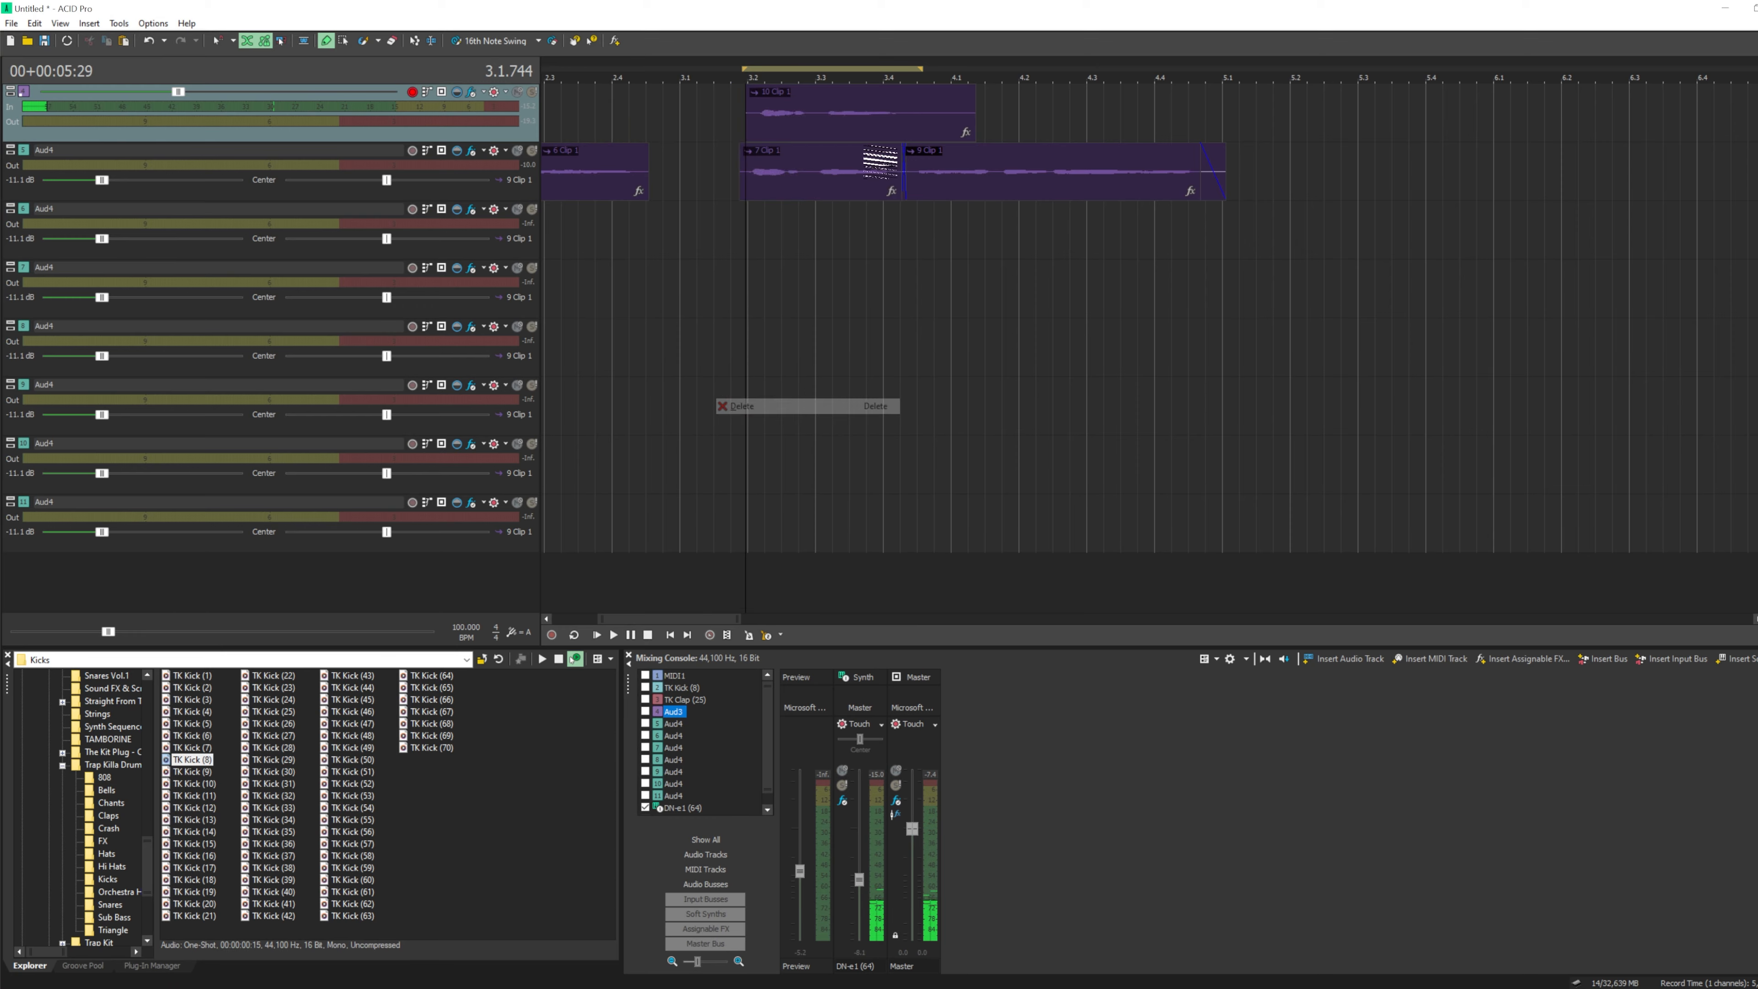
{"action": "left_click_drag", "start_coordinate": [802, 107], "coordinate": [816, 242]}
- Align the layered take with the third vocal clip and lower its track volume to -19.5 dB, checking by playback
{"action": "scroll", "coordinate": [768, 236], "scroll_direction": "up", "scroll_amount": 3}
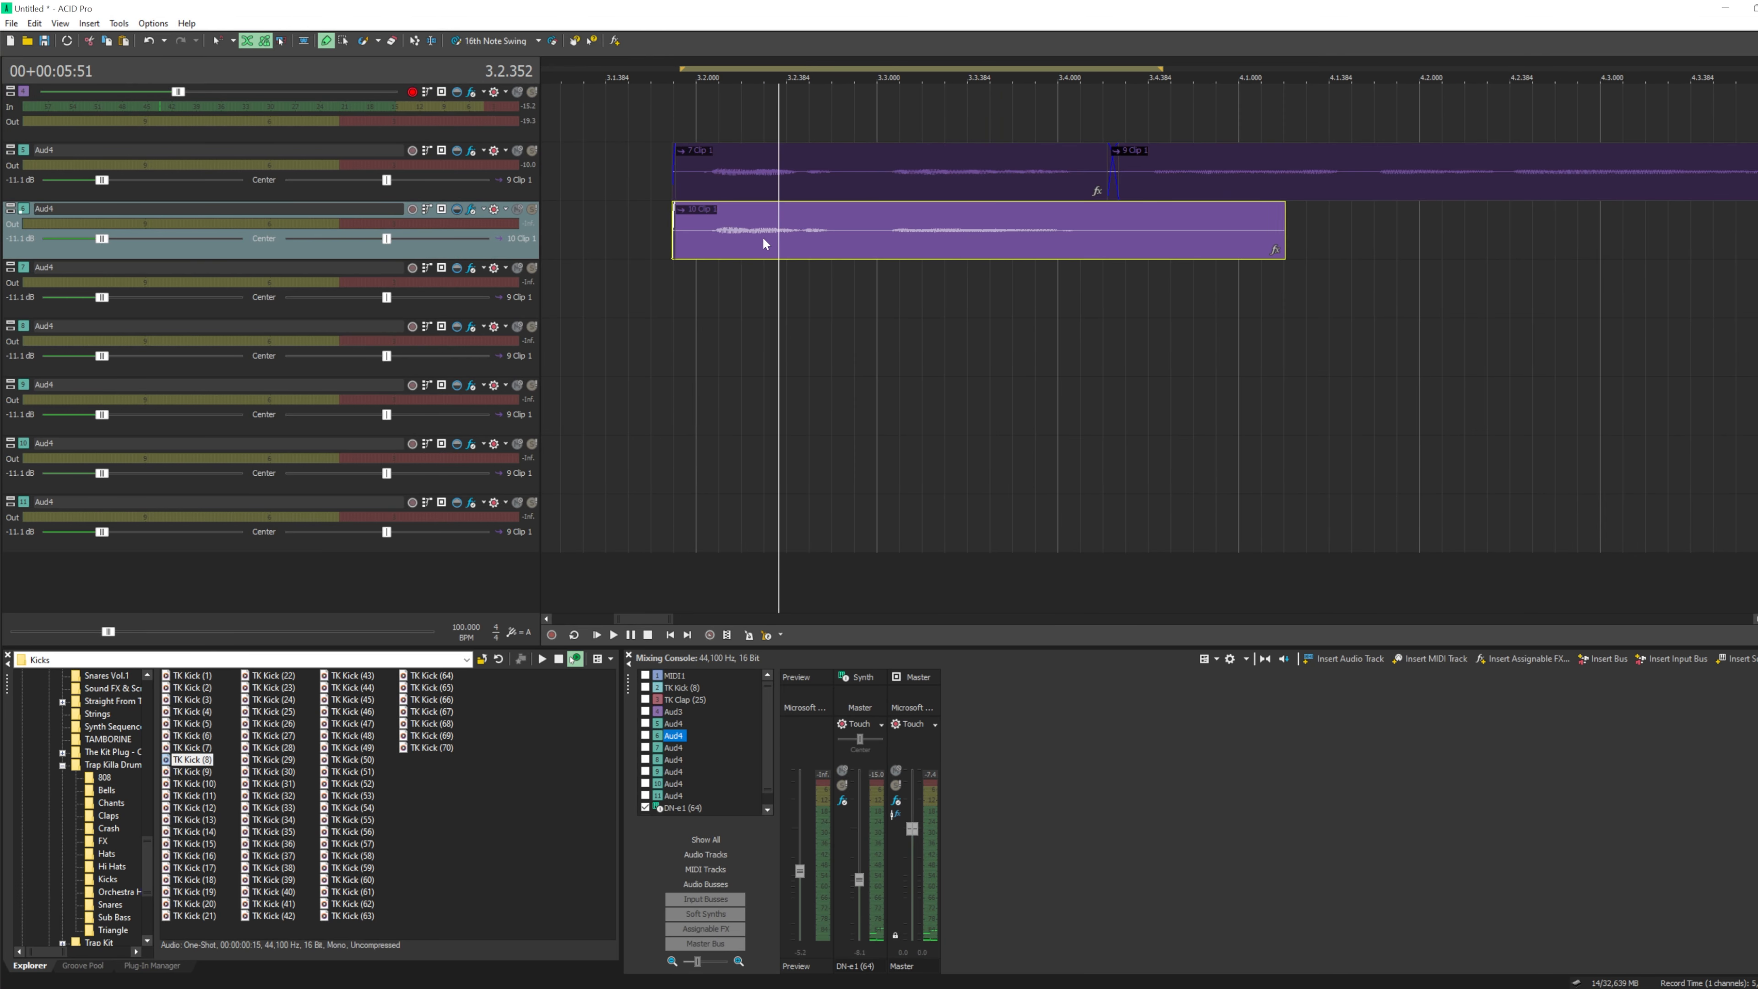
{"action": "left_click", "coordinate": [640, 273]}
{"action": "key", "text": "space"}
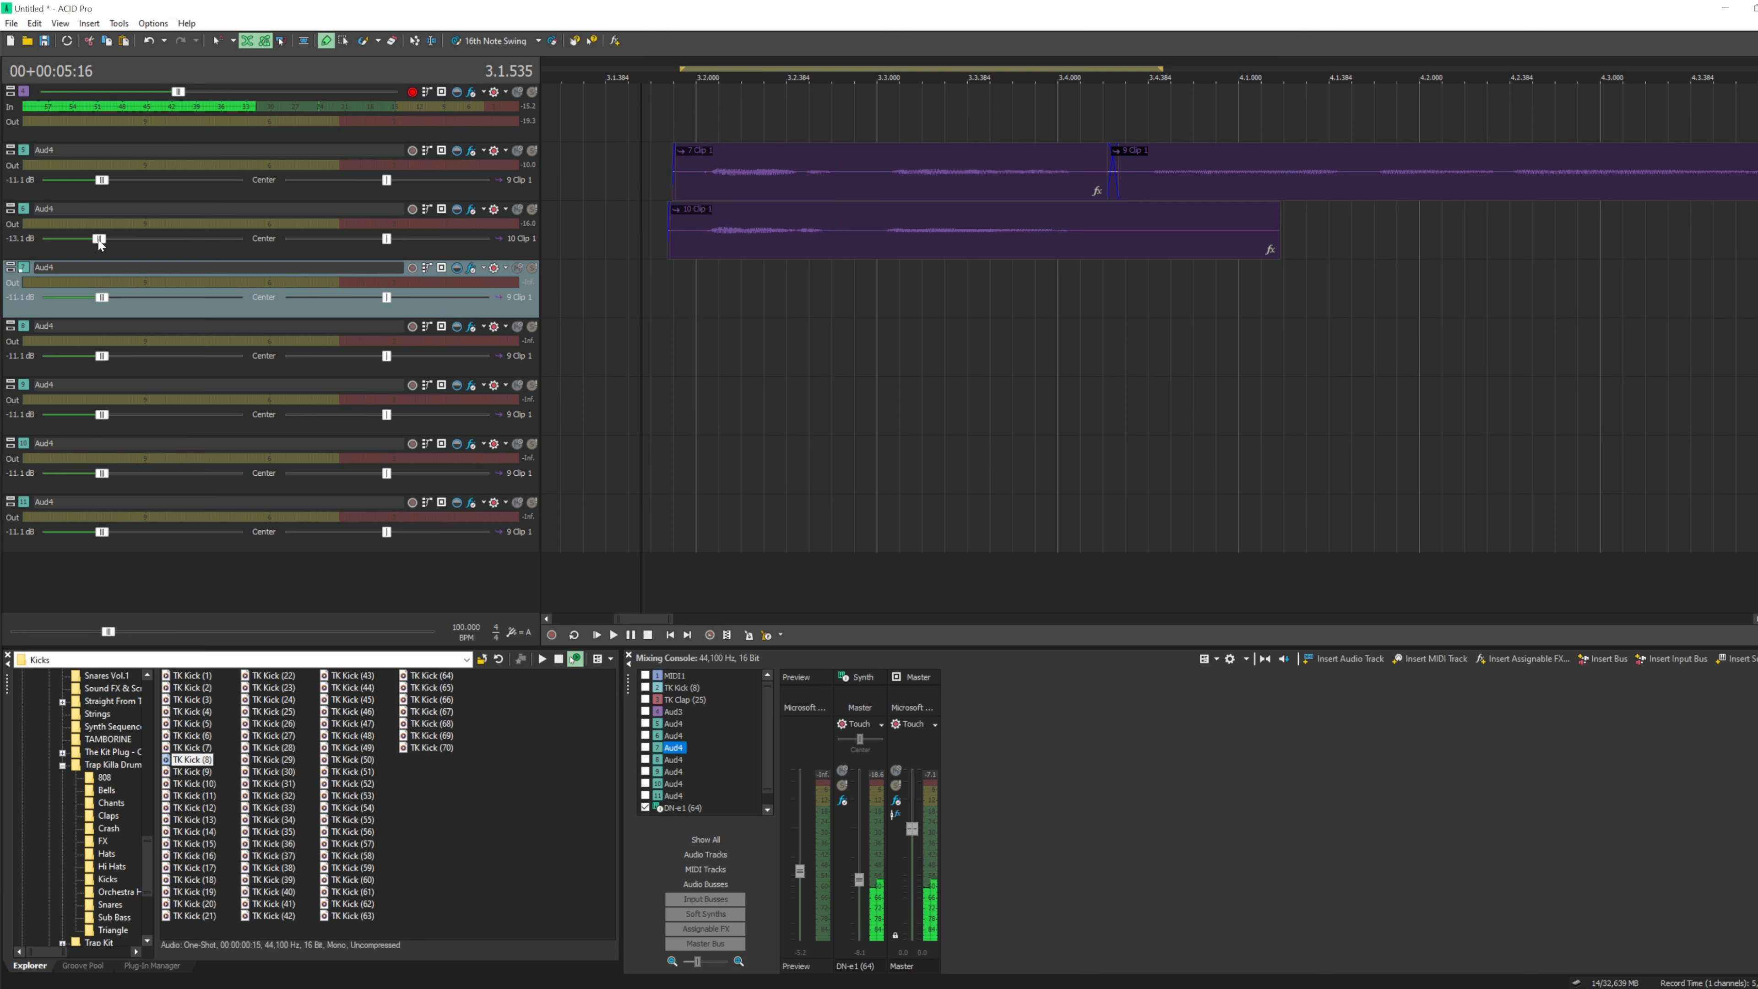
{"action": "left_click_drag", "start_coordinate": [88, 242], "coordinate": [86, 241]}
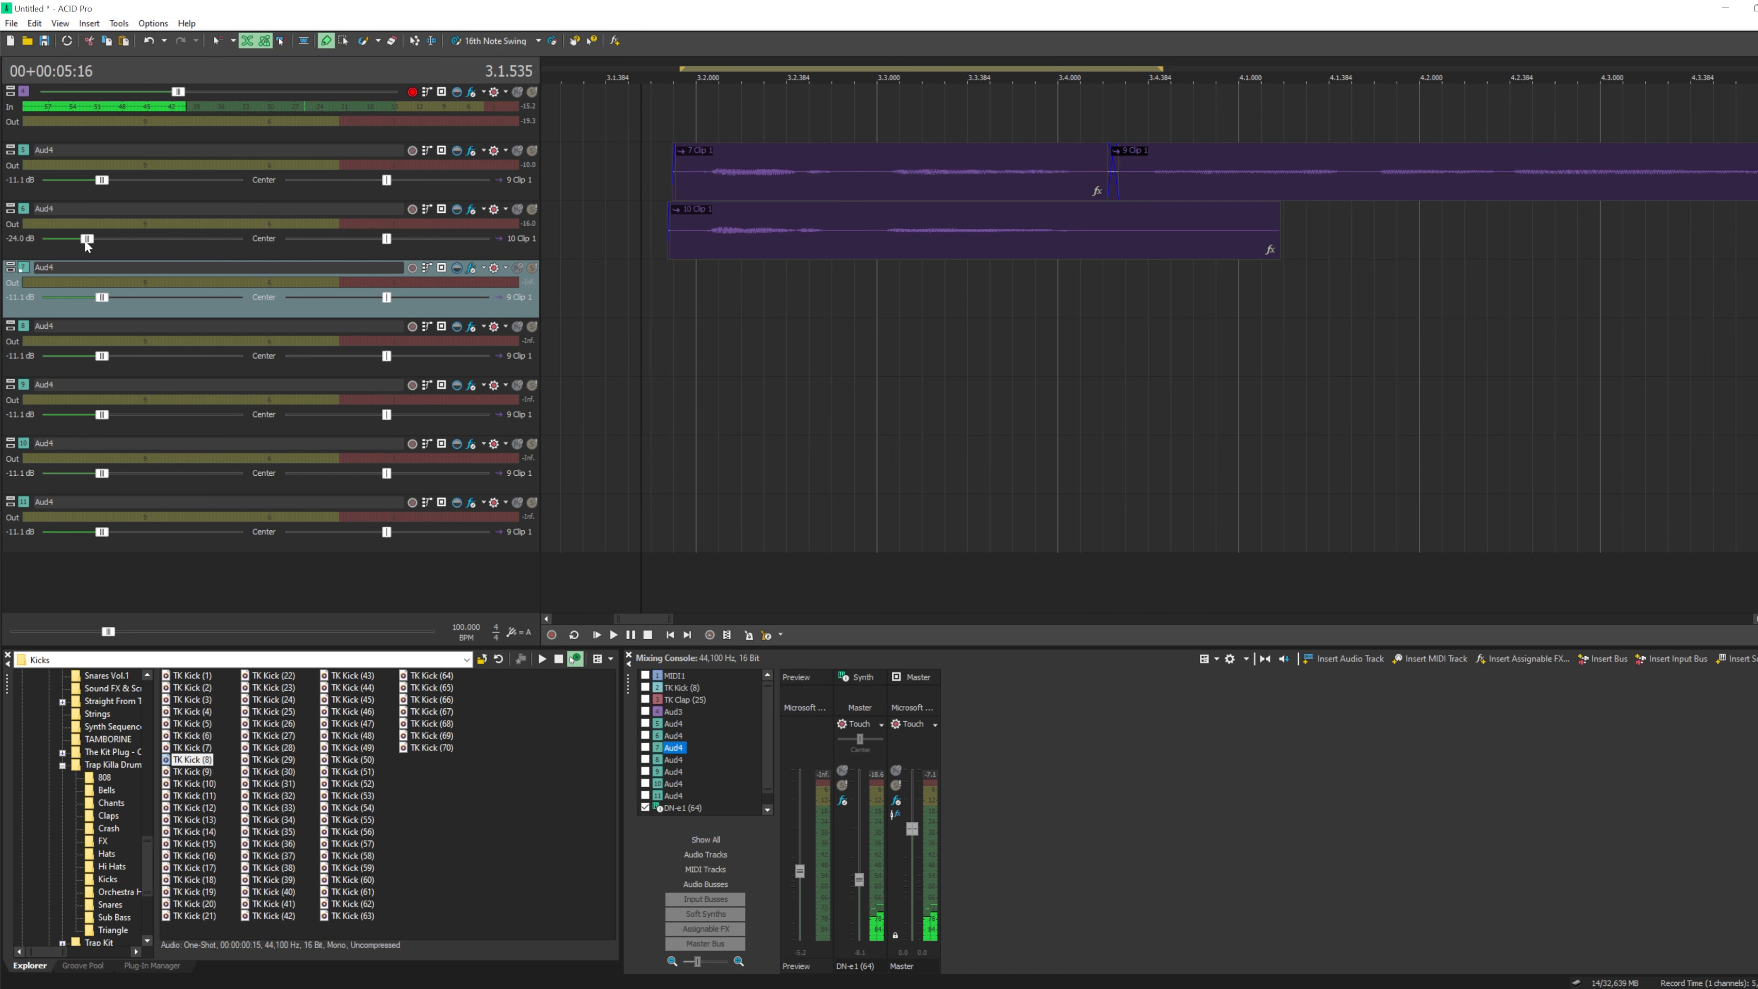
{"action": "left_click", "coordinate": [732, 244]}
{"action": "left_click", "coordinate": [638, 278]}
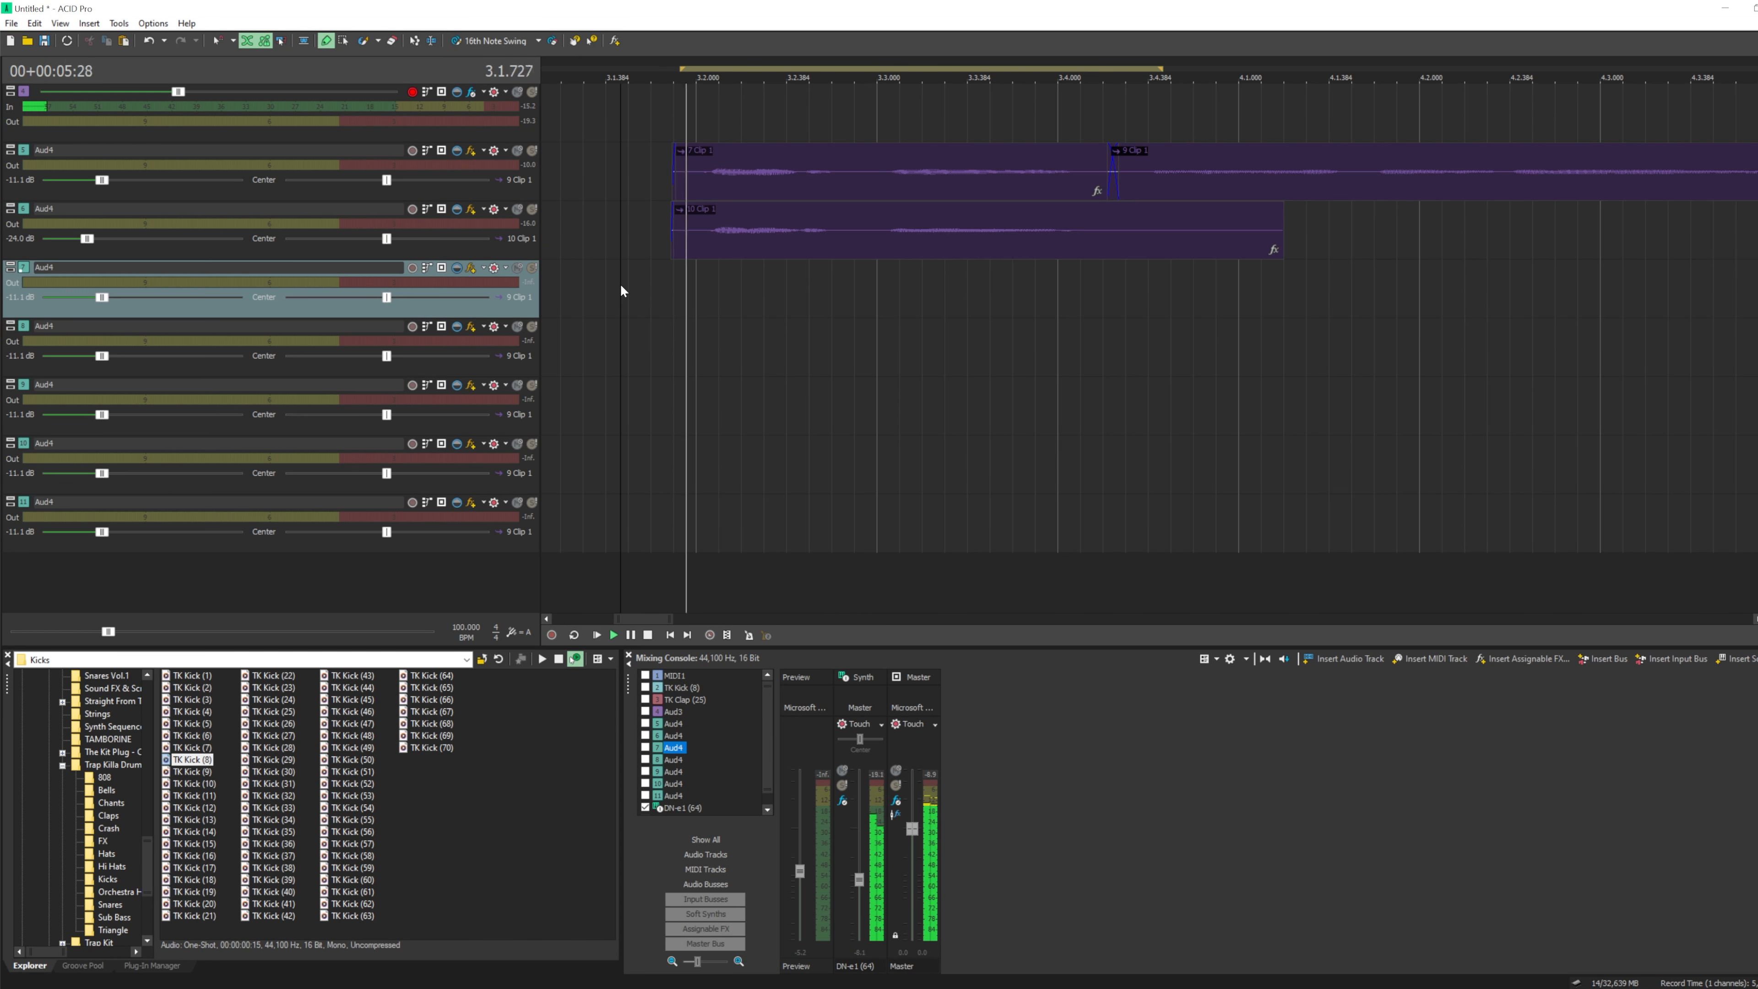
{"action": "left_click_drag", "start_coordinate": [88, 239], "coordinate": [91, 239]}
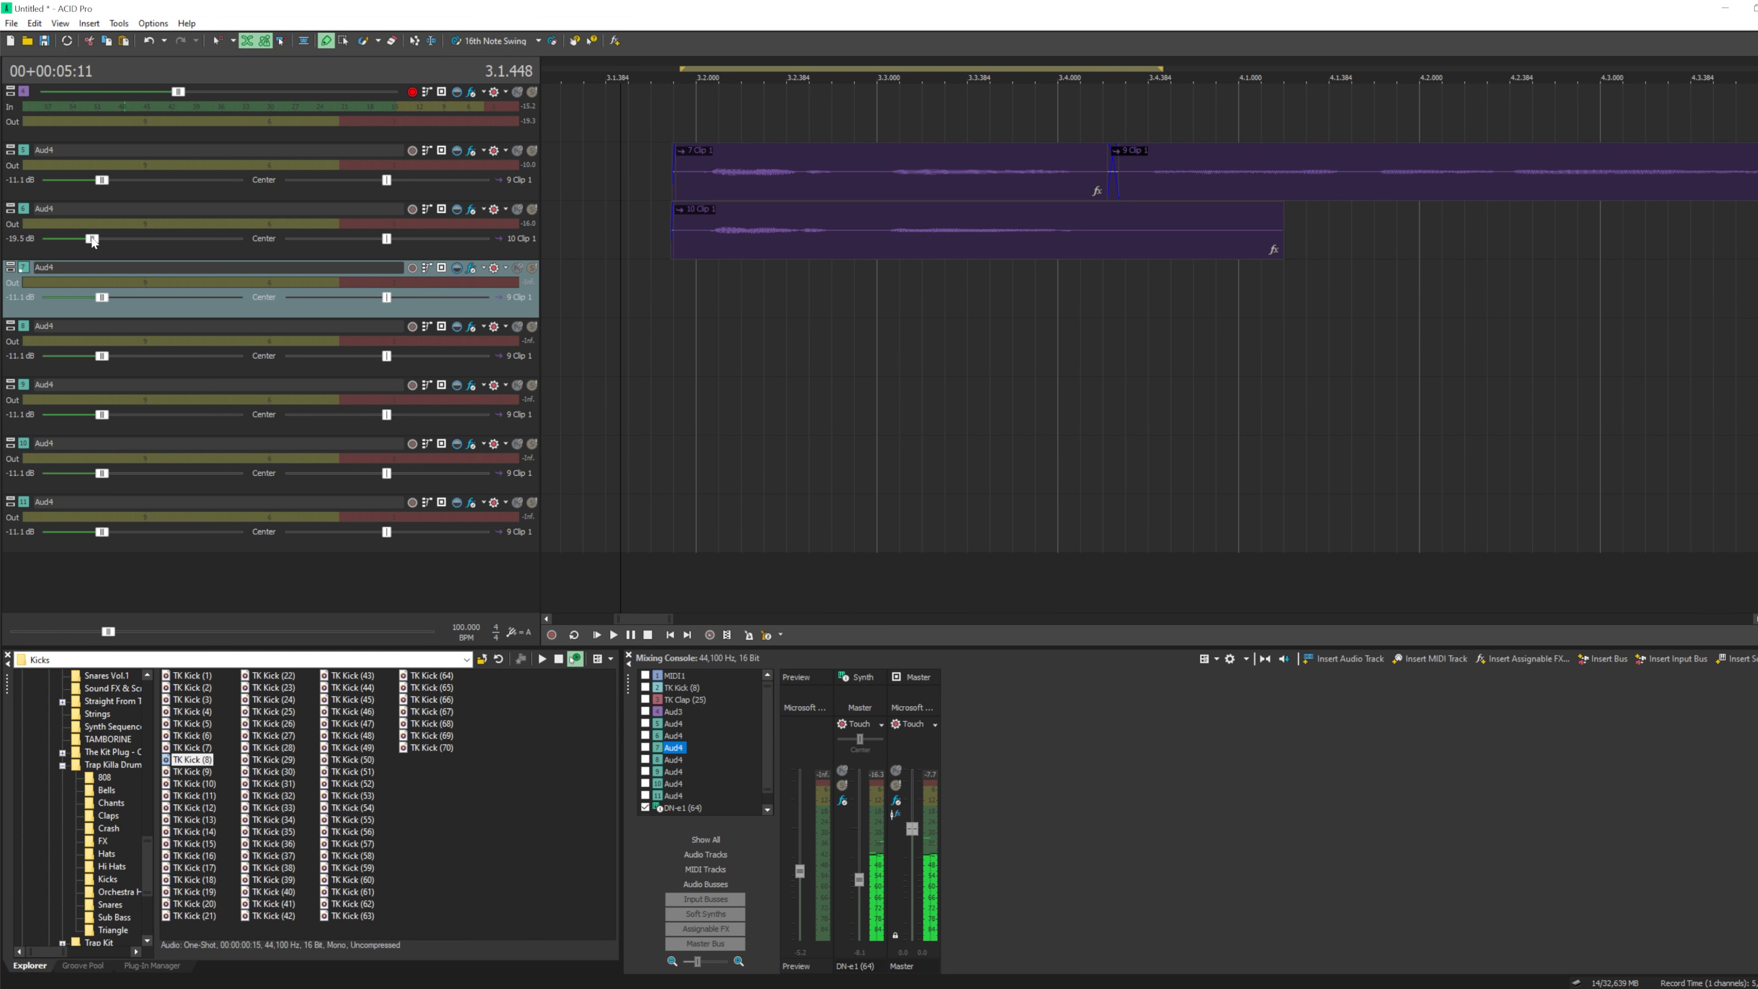
{"action": "key", "text": "space"}
- Solo the layered vocal track, pan it 57 % right and turn its solo off again
{"action": "left_click", "coordinate": [532, 209]}
{"action": "left_click_drag", "start_coordinate": [396, 236], "coordinate": [453, 247]}
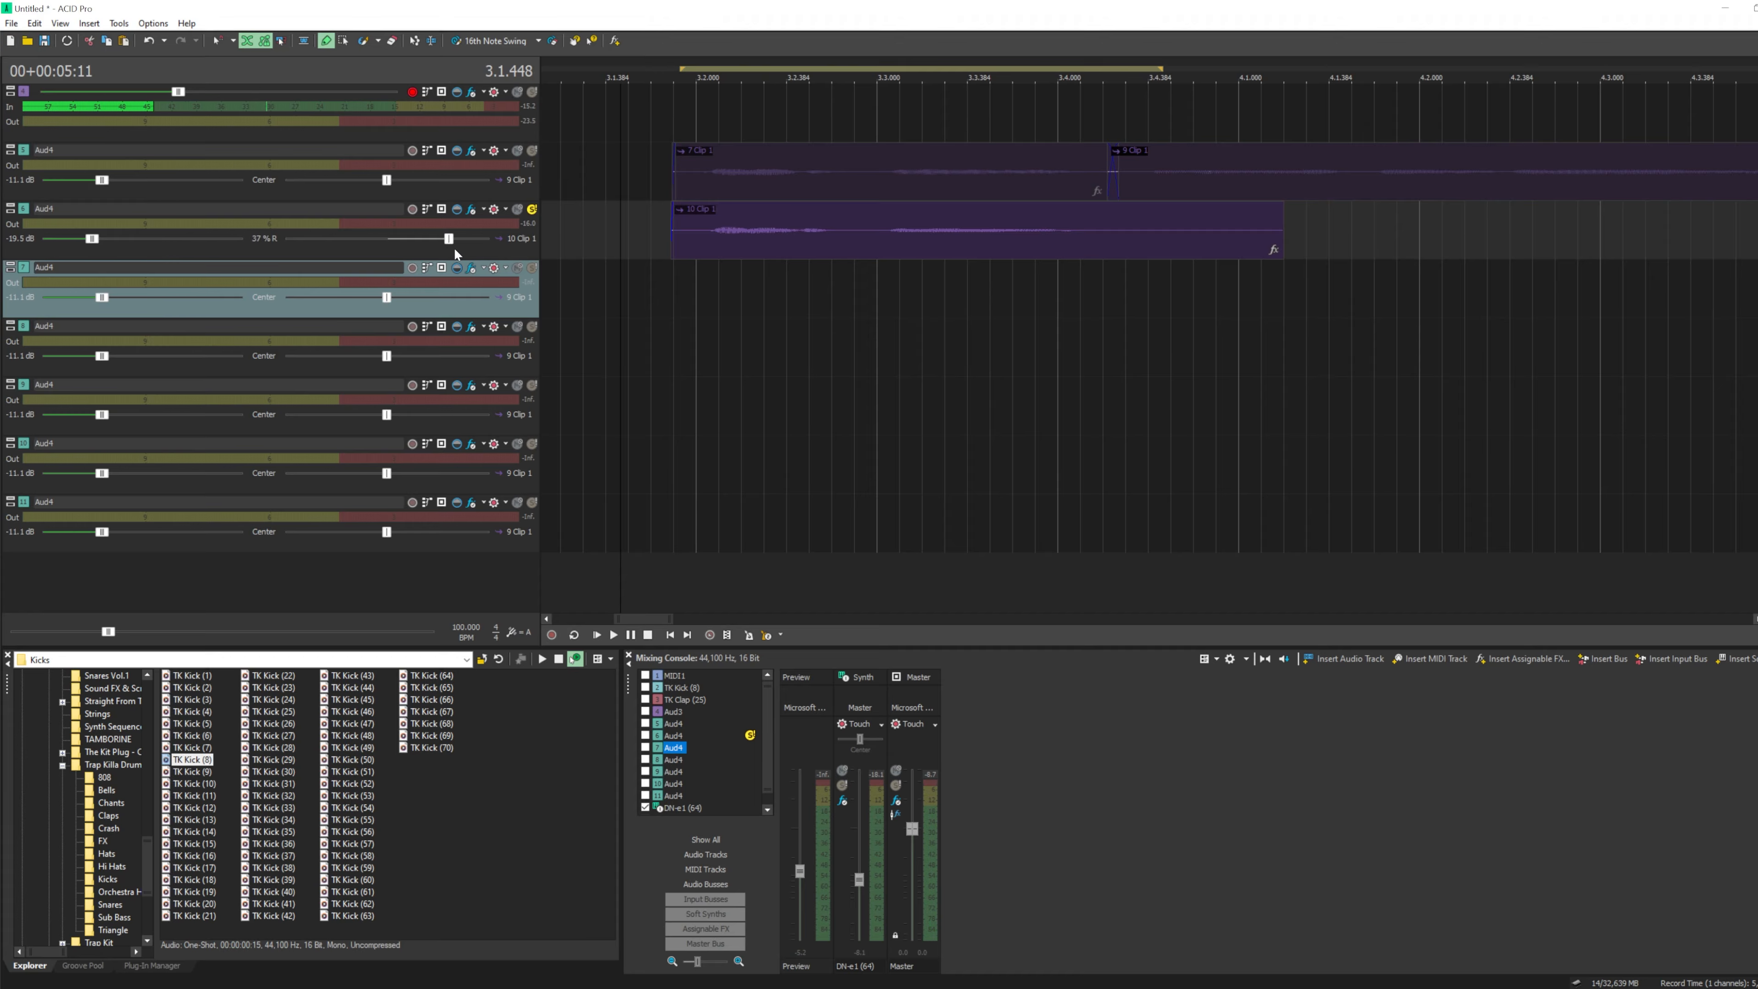
{"action": "left_click", "coordinate": [532, 209]}
- Play the third vocal line with its panned layer, soloing and unsoloing the layer track to compare
{"action": "left_click", "coordinate": [593, 294]}
{"action": "key", "text": "space"}
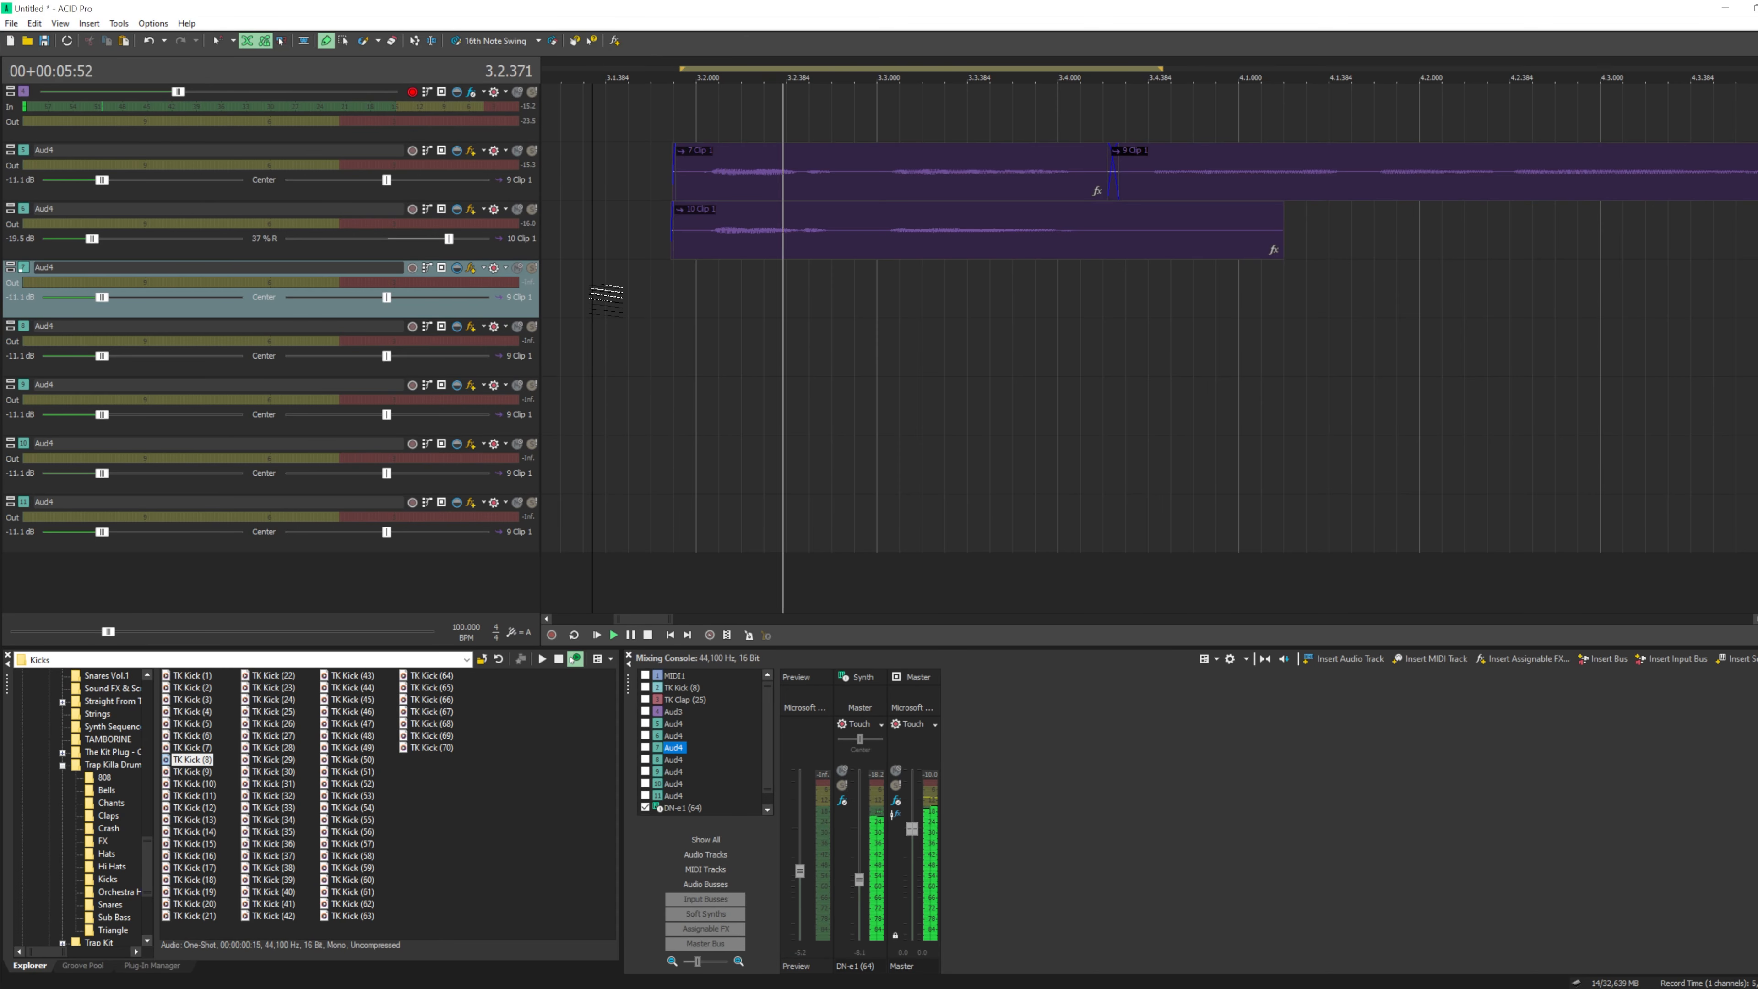
{"action": "left_click", "coordinate": [530, 210]}
{"action": "left_click", "coordinate": [598, 318]}
{"action": "key", "text": "space"}
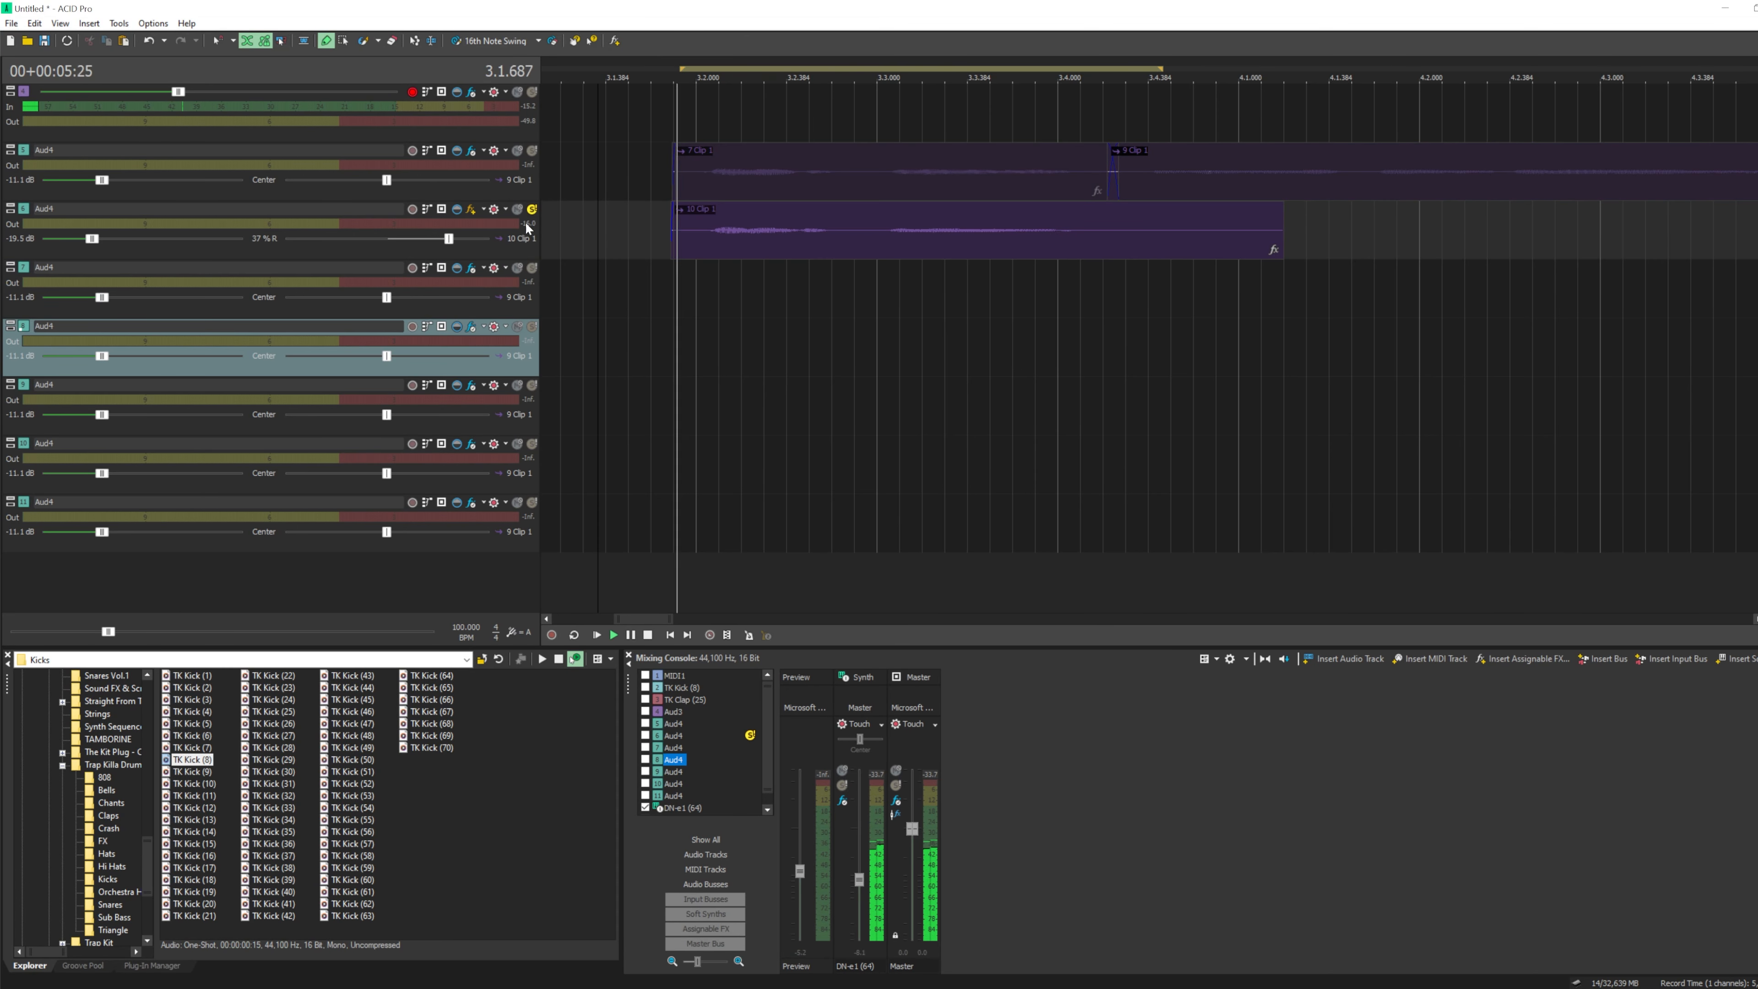
{"action": "left_click", "coordinate": [534, 210]}
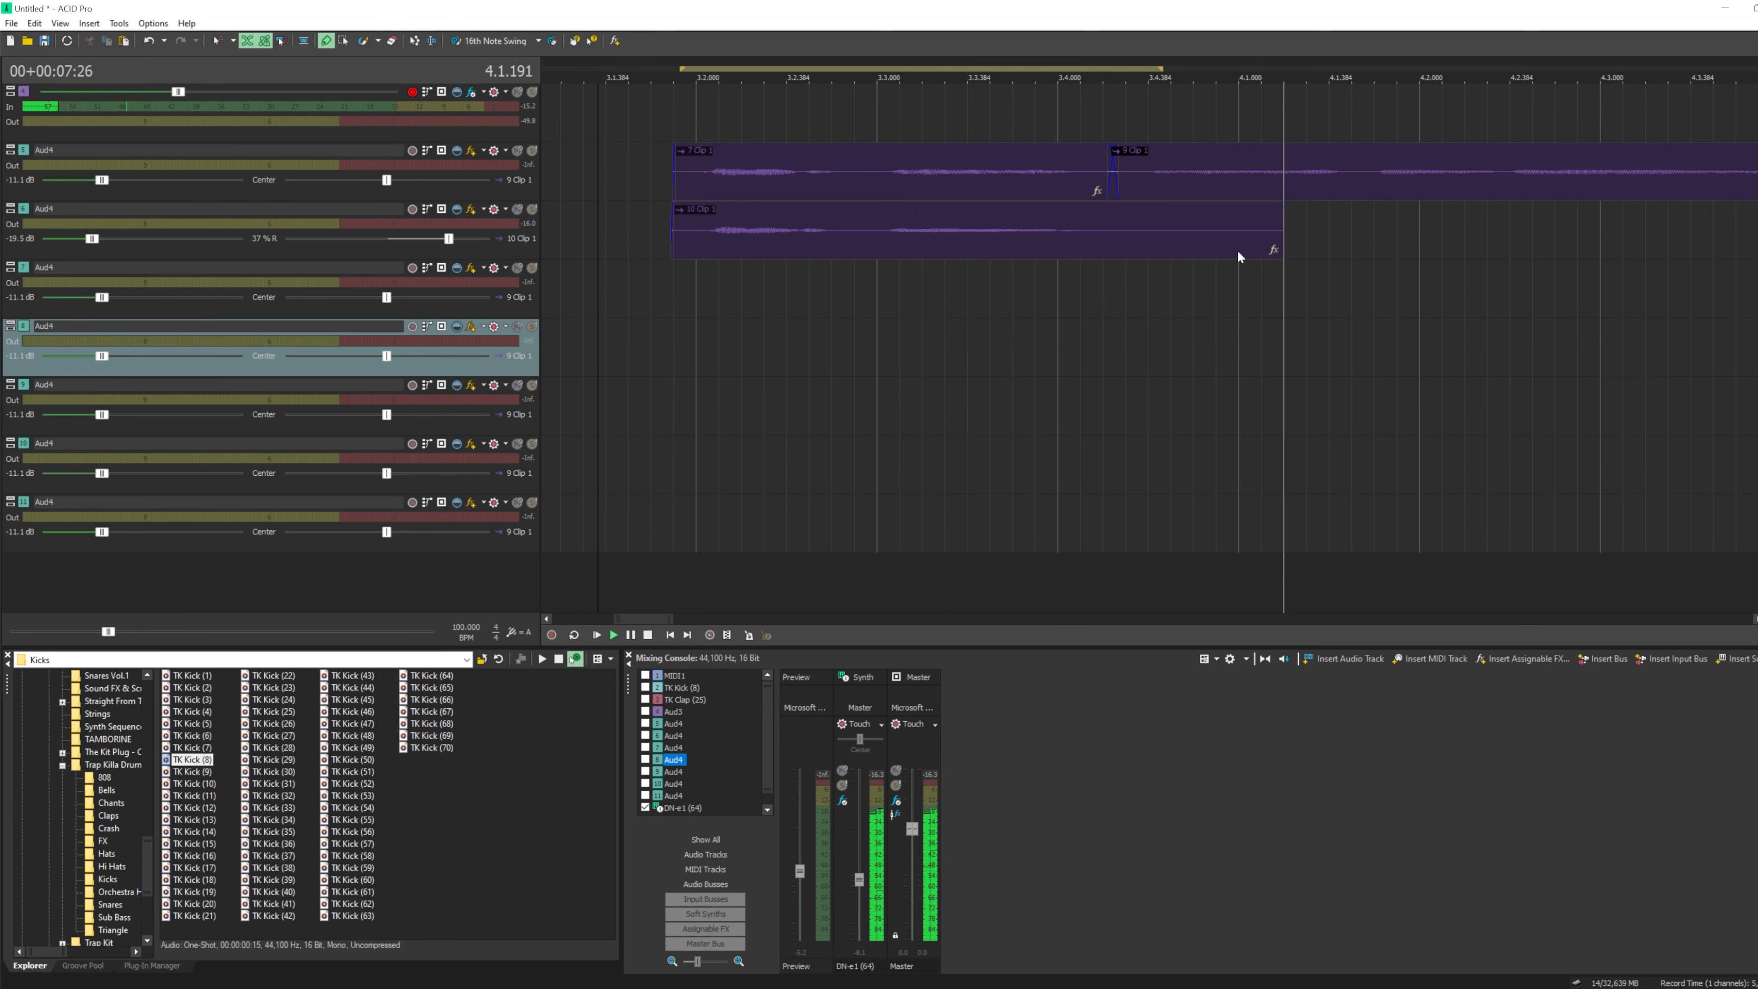
- Trim the layered clip's end to just after the third vocal clip and replay the section from before it
{"action": "left_click_drag", "start_coordinate": [1282, 236], "coordinate": [1165, 237]}
{"action": "scroll", "coordinate": [947, 284], "scroll_direction": "down", "scroll_amount": 3}
{"action": "left_click", "coordinate": [904, 287]}
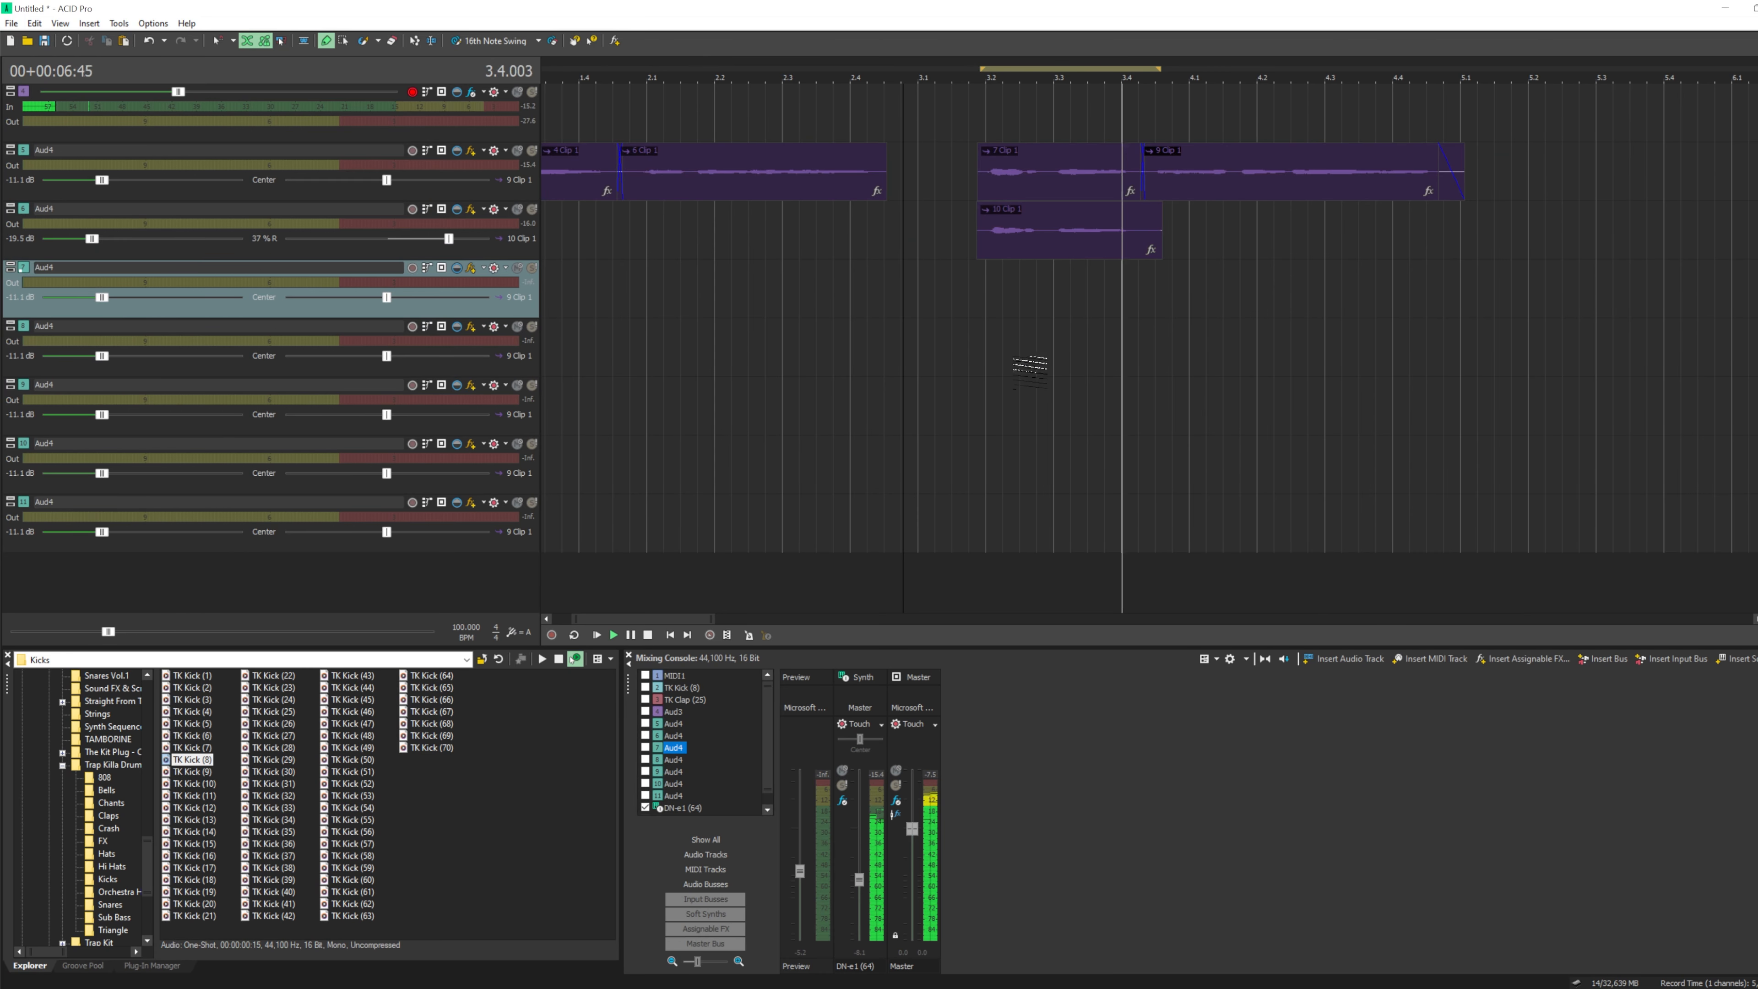
{"action": "left_click", "coordinate": [958, 331]}
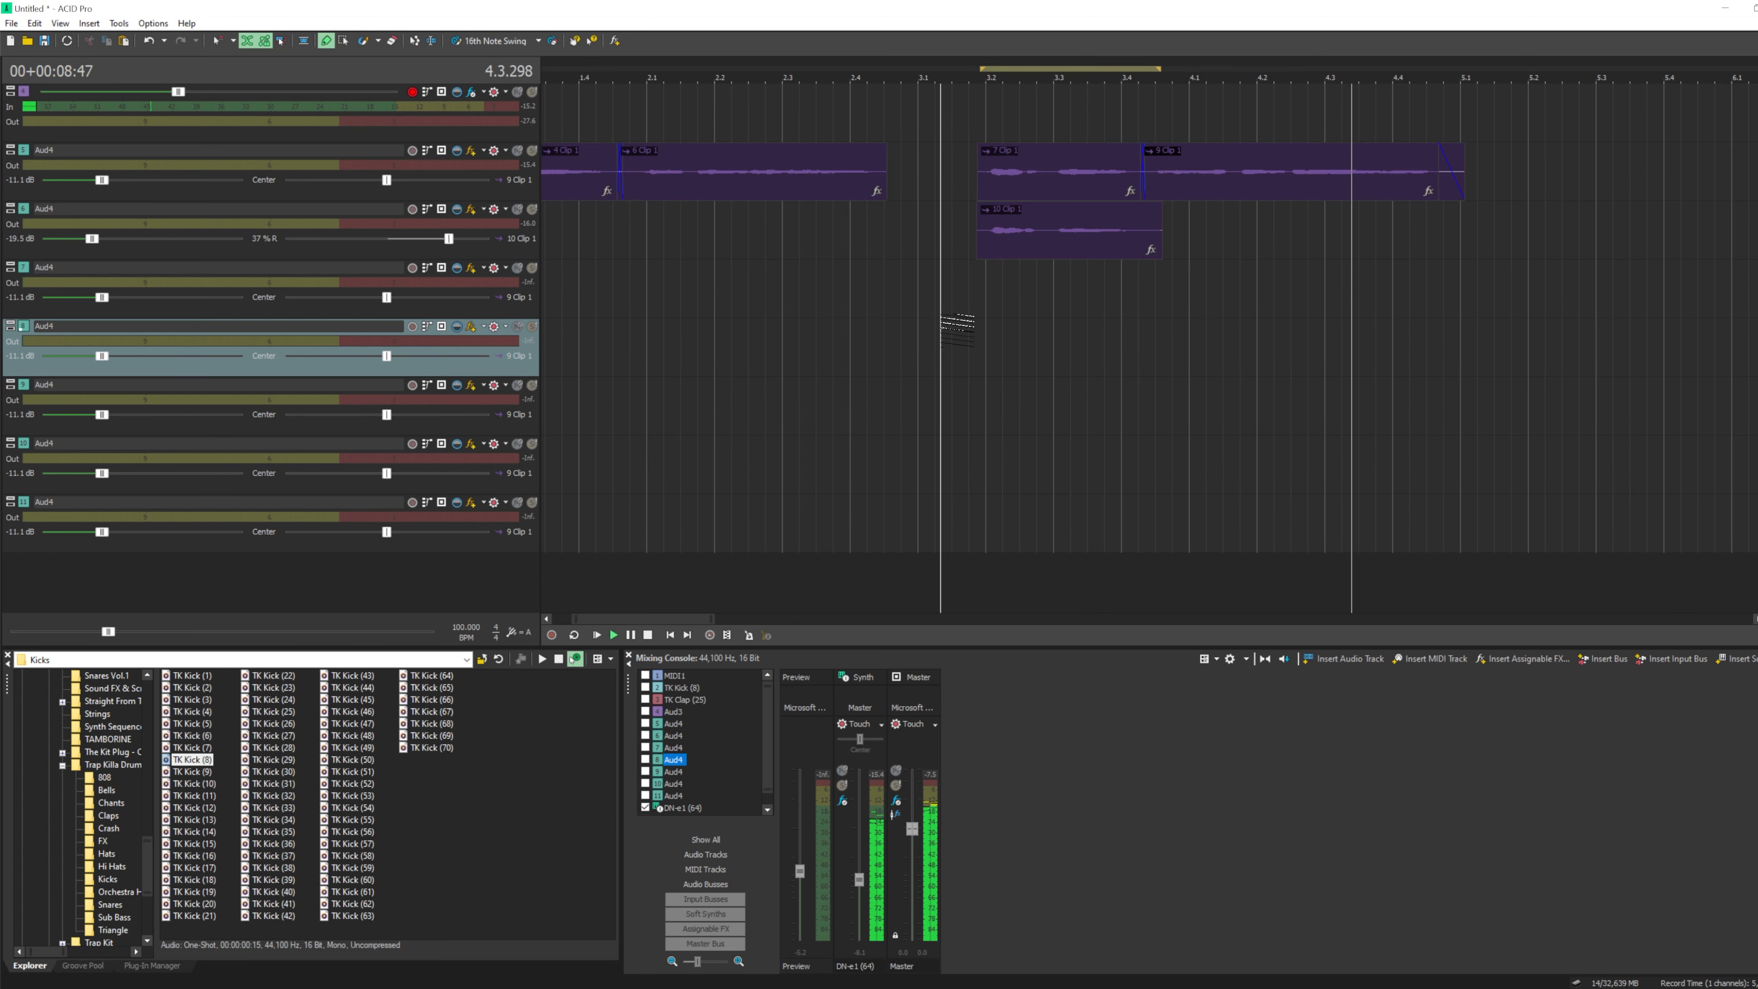
- Adjust the Auto-Tune Evo retune speed on the first Aud4 vocal track and play from the third vocal clip
{"action": "scroll", "coordinate": [952, 327], "scroll_direction": "down", "scroll_amount": 2}
{"action": "left_click", "coordinate": [846, 318]}
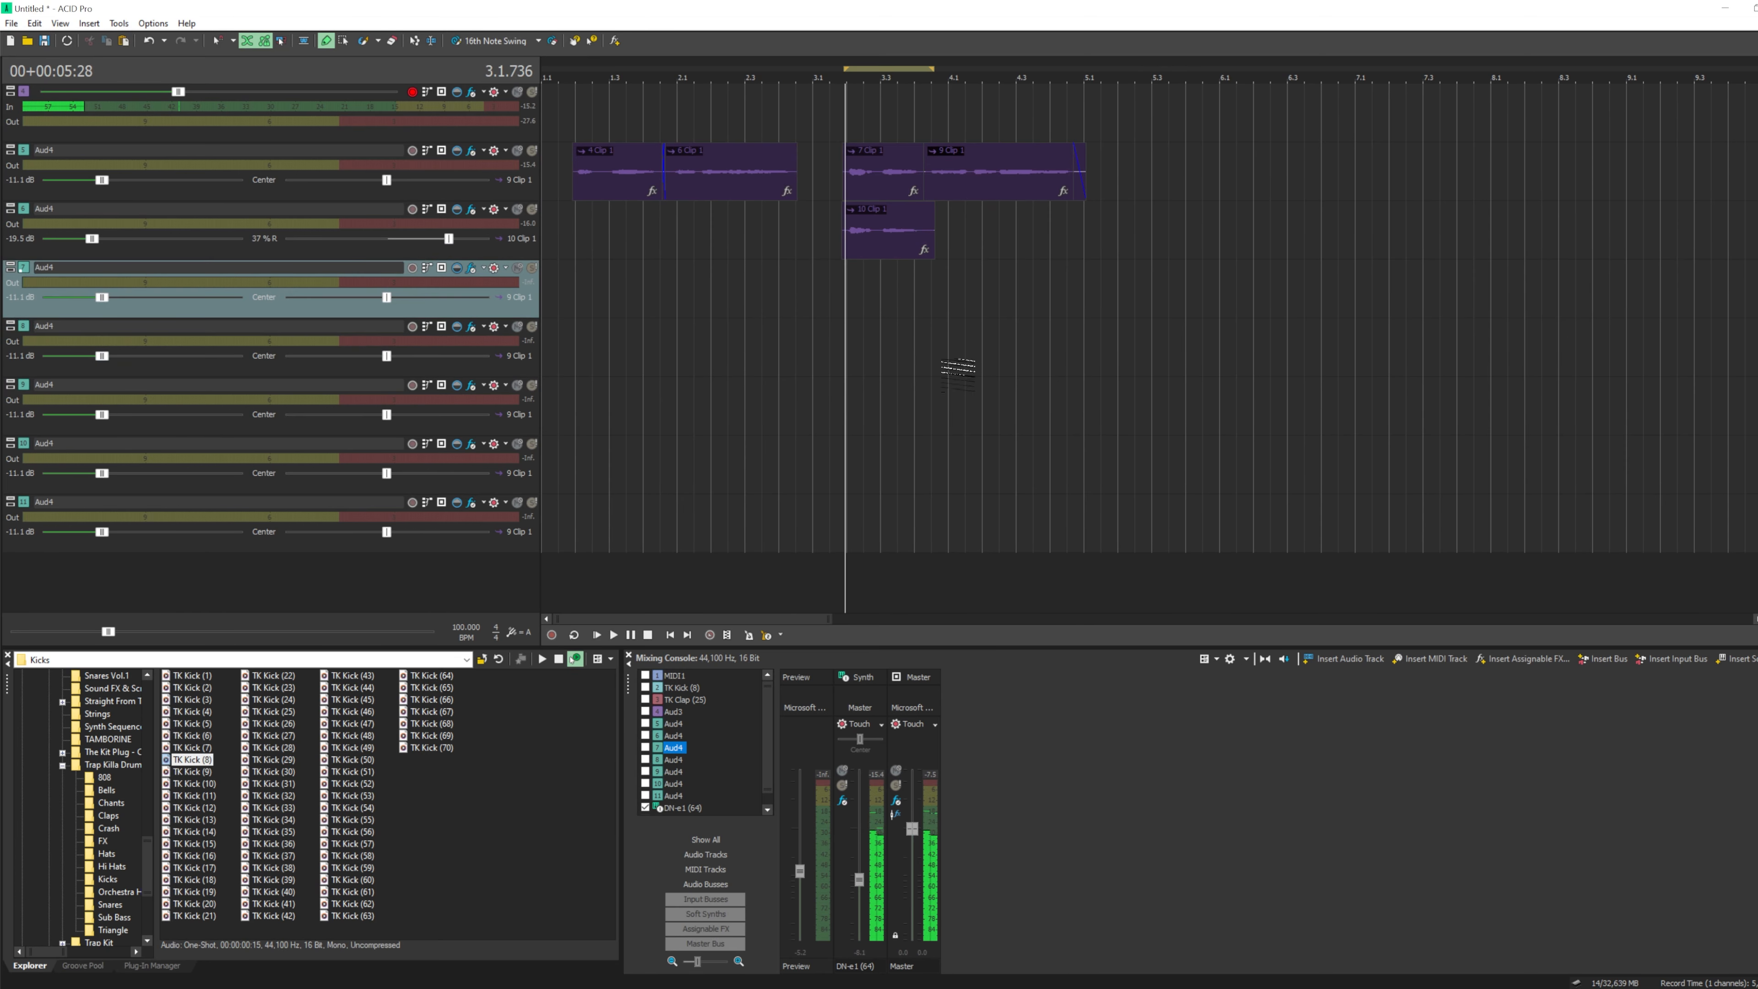
{"action": "left_click", "coordinate": [472, 153]}
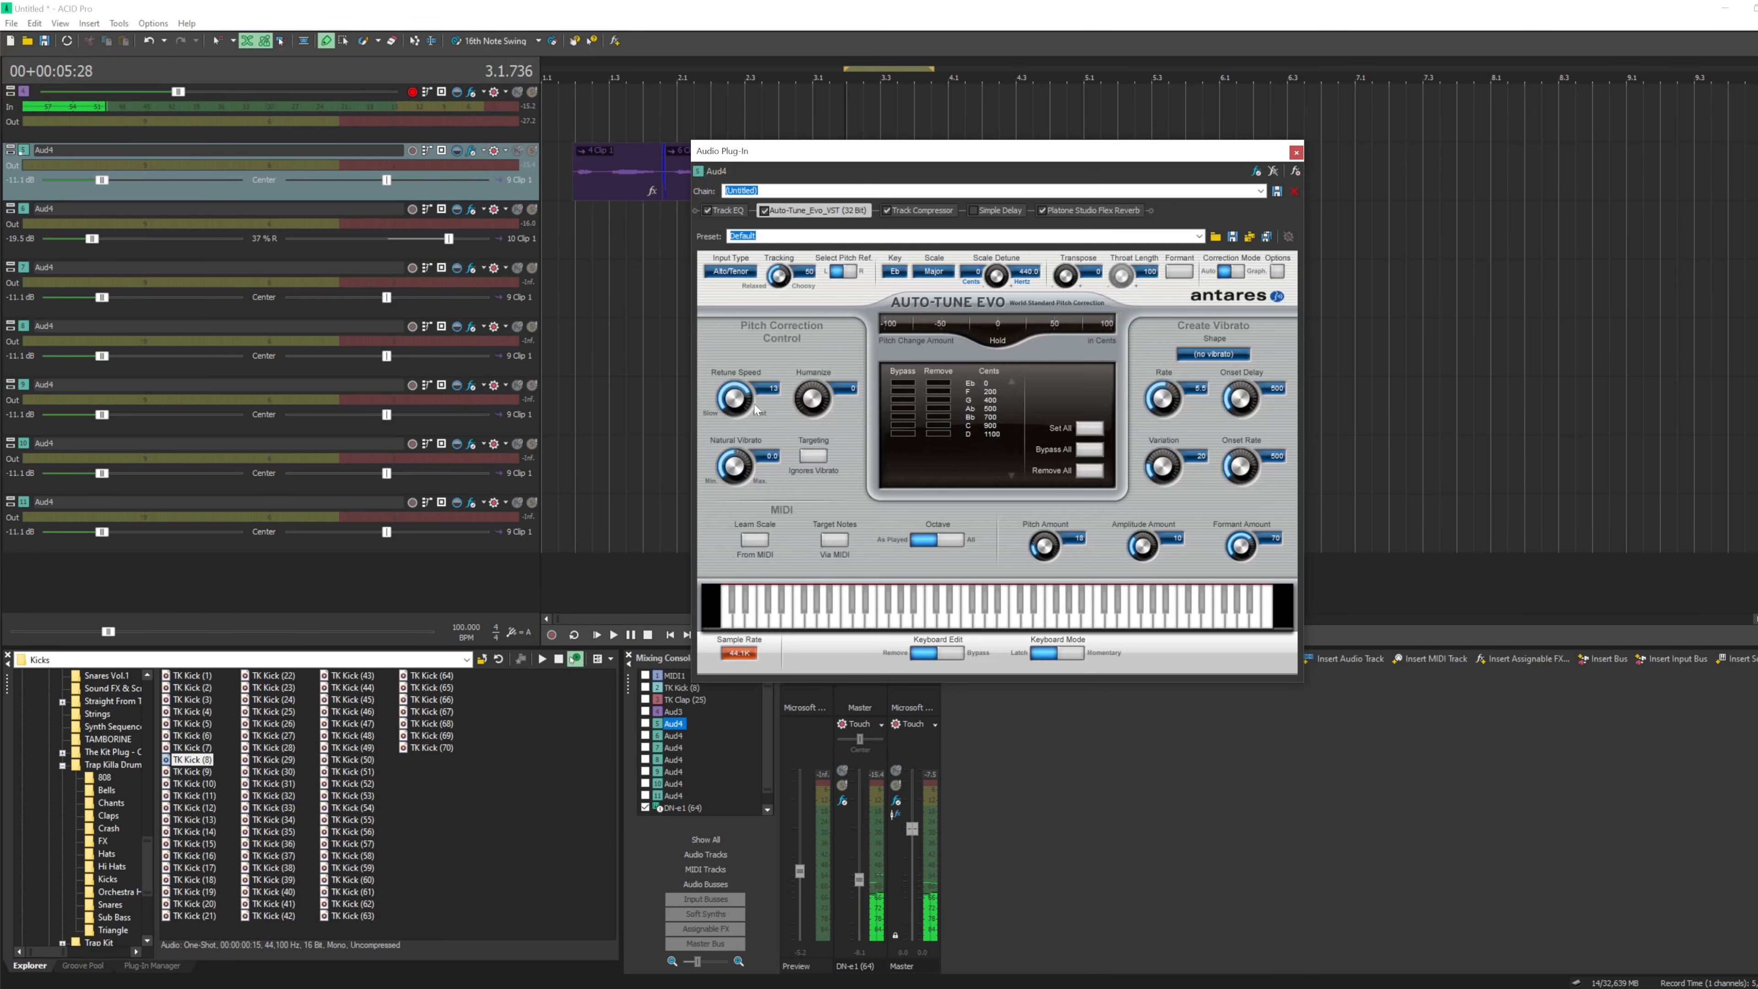
{"action": "left_click", "coordinate": [1296, 151]}
{"action": "left_click", "coordinate": [847, 350]}
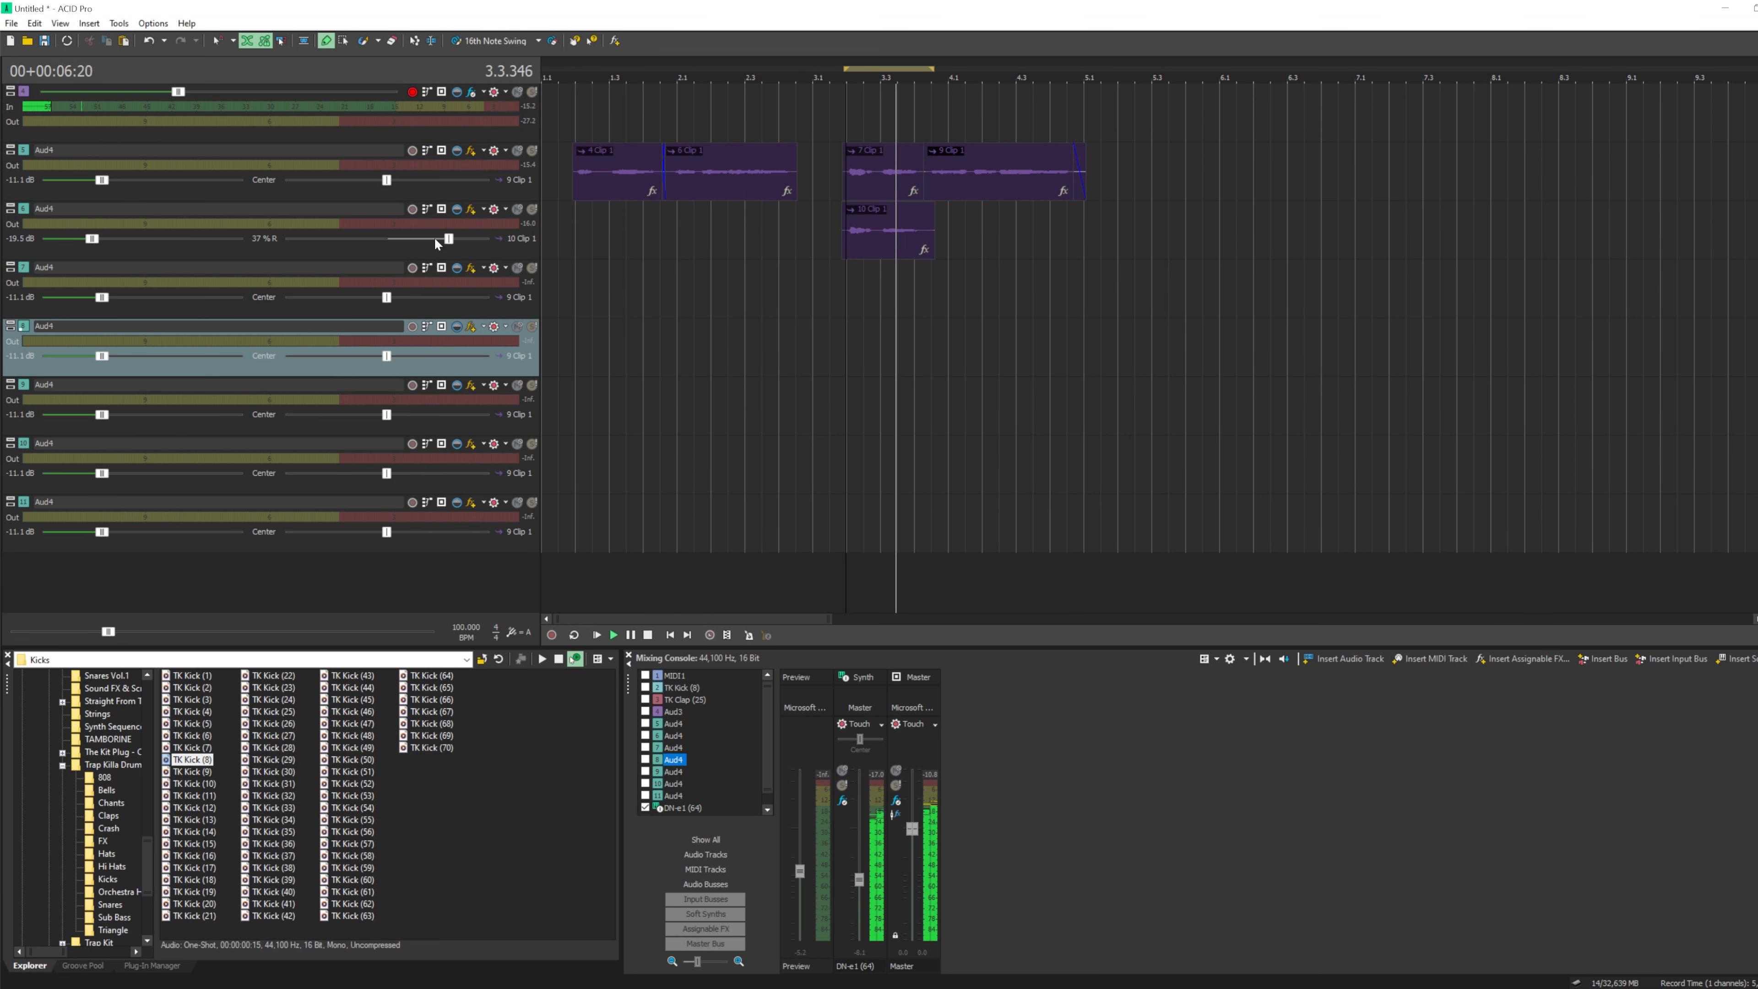
- Adjust the Auto-Tune Evo Humanize amount on the first Aud4 track, checking it by playback from the first vocal clip
{"action": "left_click", "coordinate": [472, 151]}
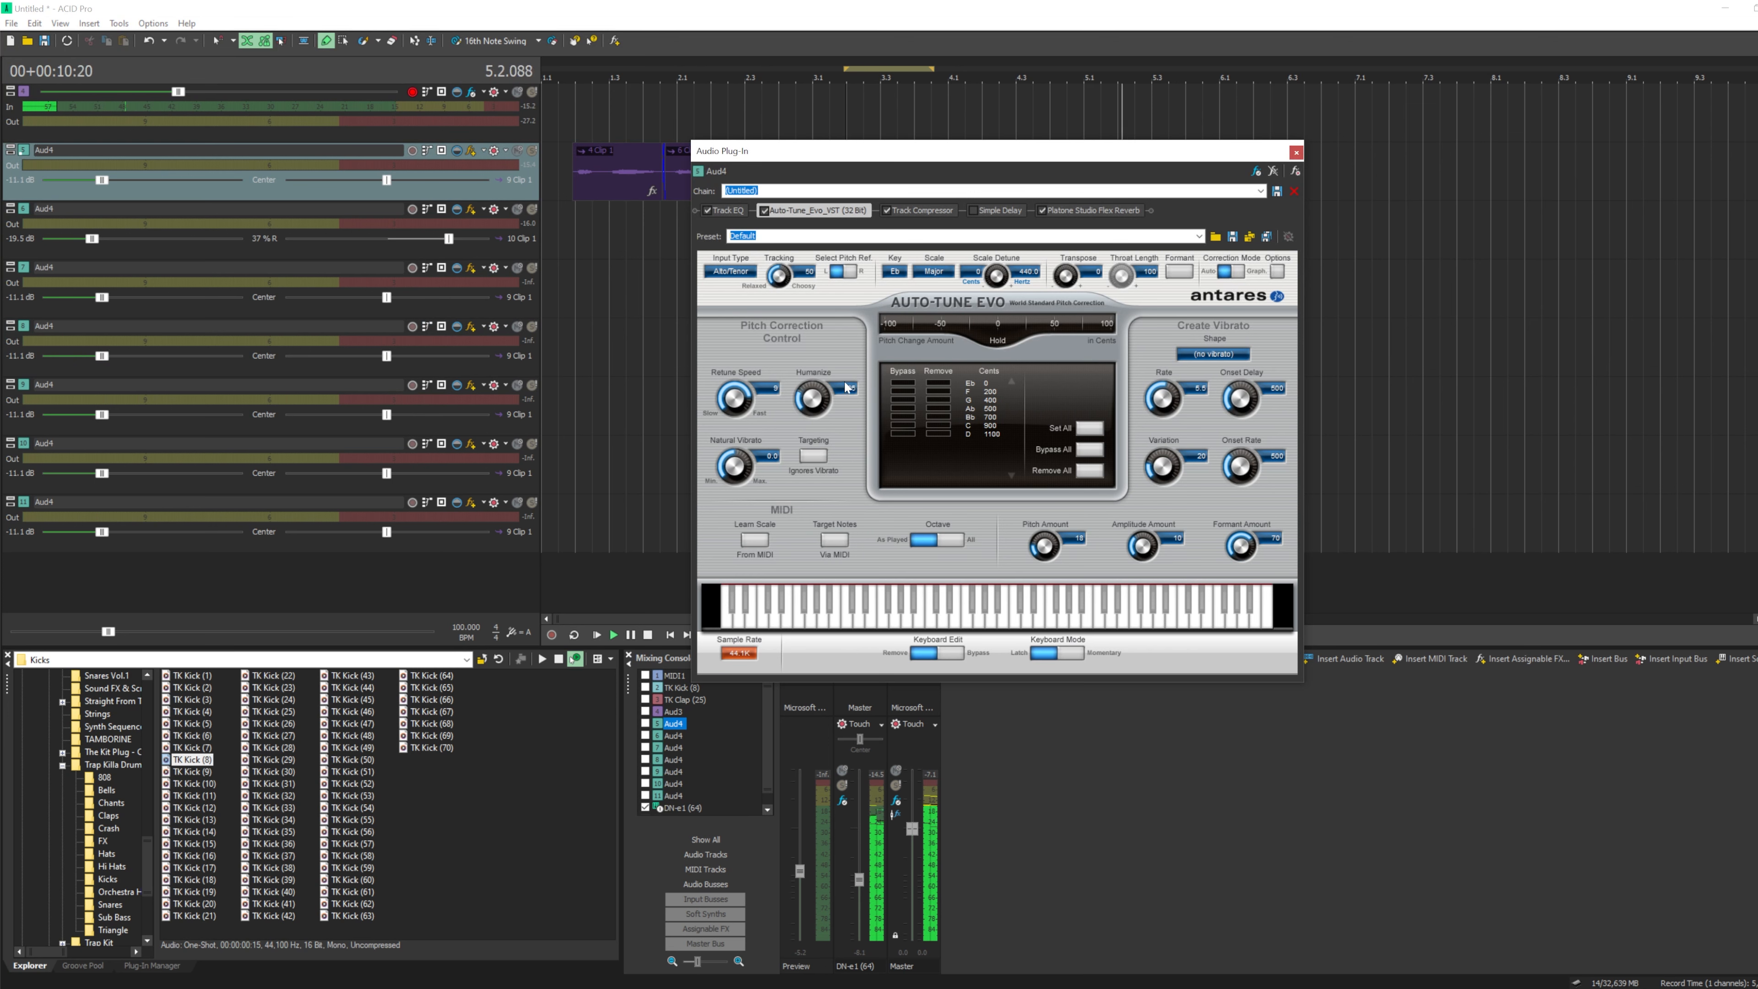
{"action": "left_click", "coordinate": [1296, 152]}
{"action": "left_click", "coordinate": [574, 321]}
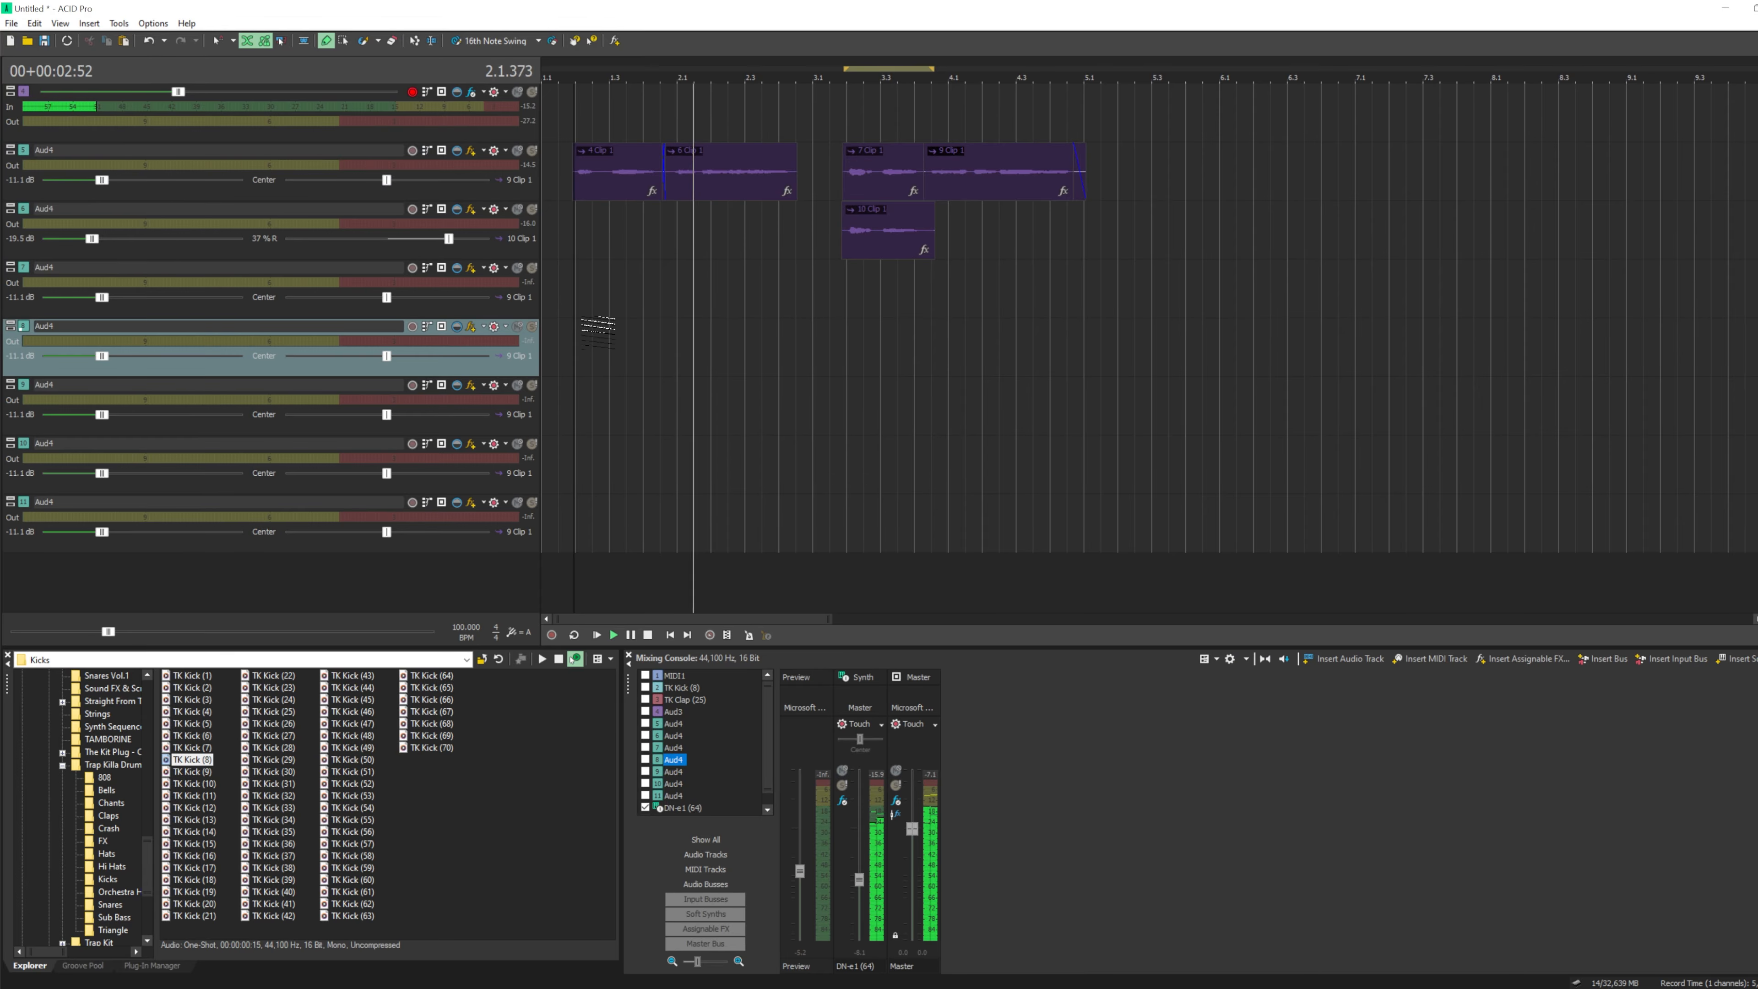
{"action": "left_click", "coordinate": [472, 150]}
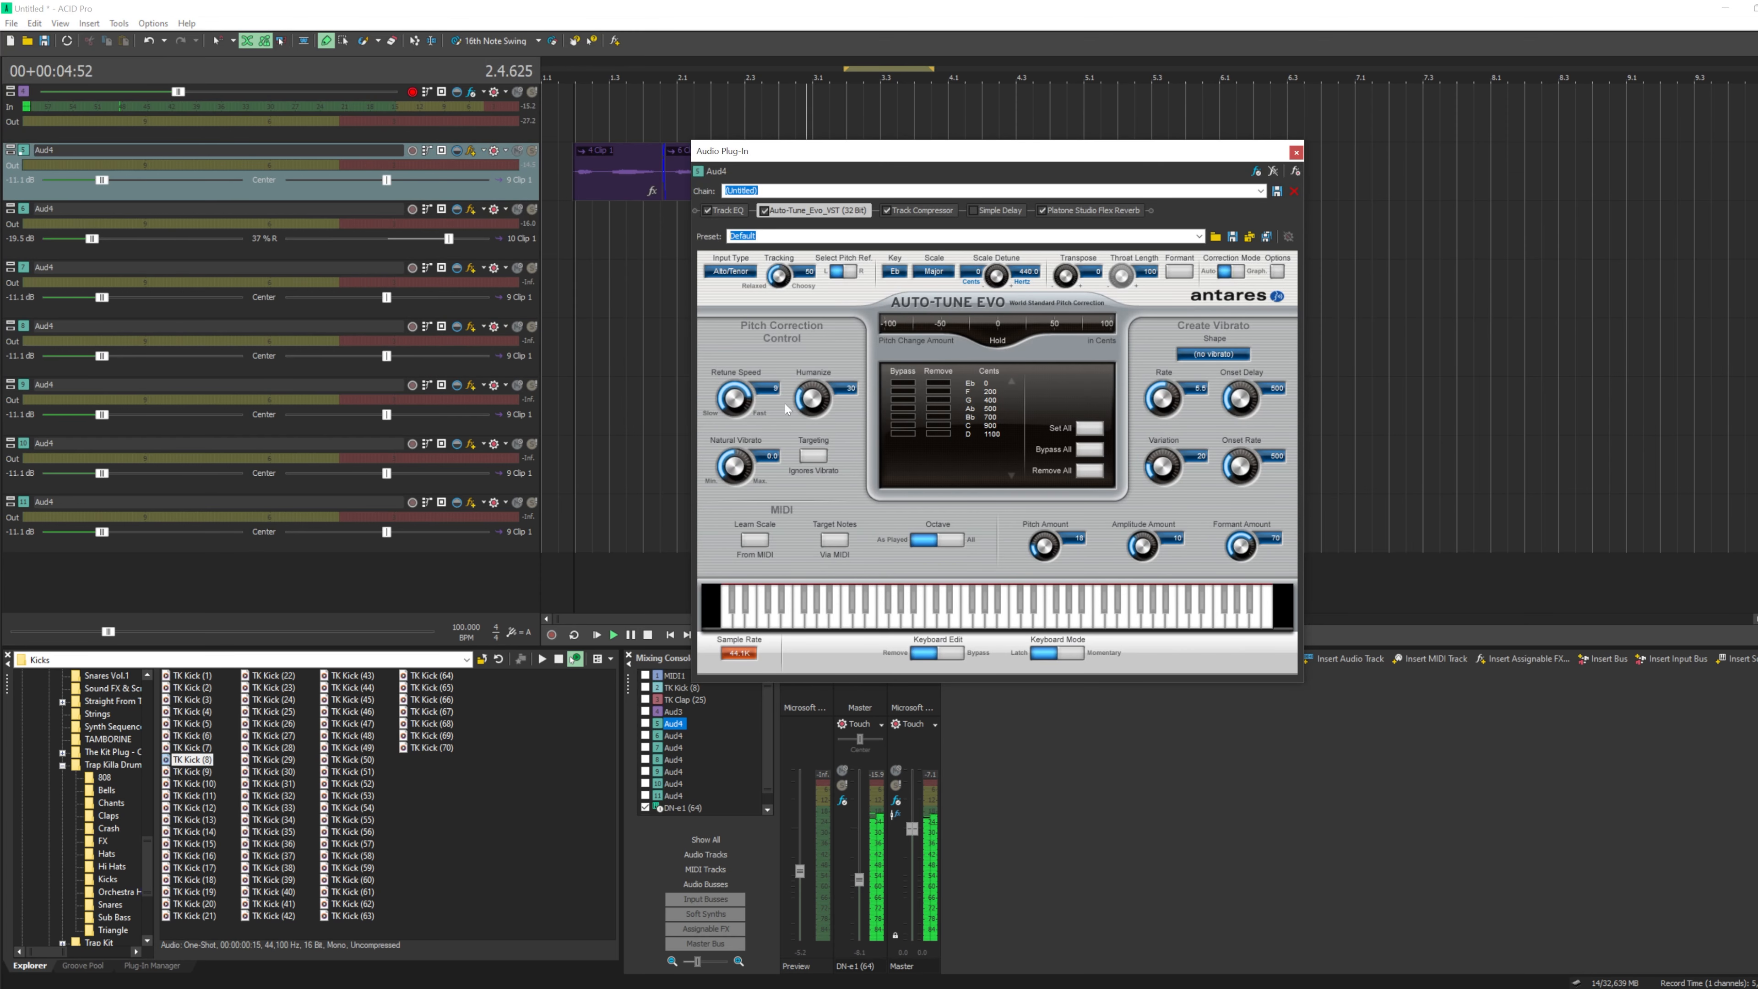
{"action": "left_click", "coordinate": [1296, 151]}
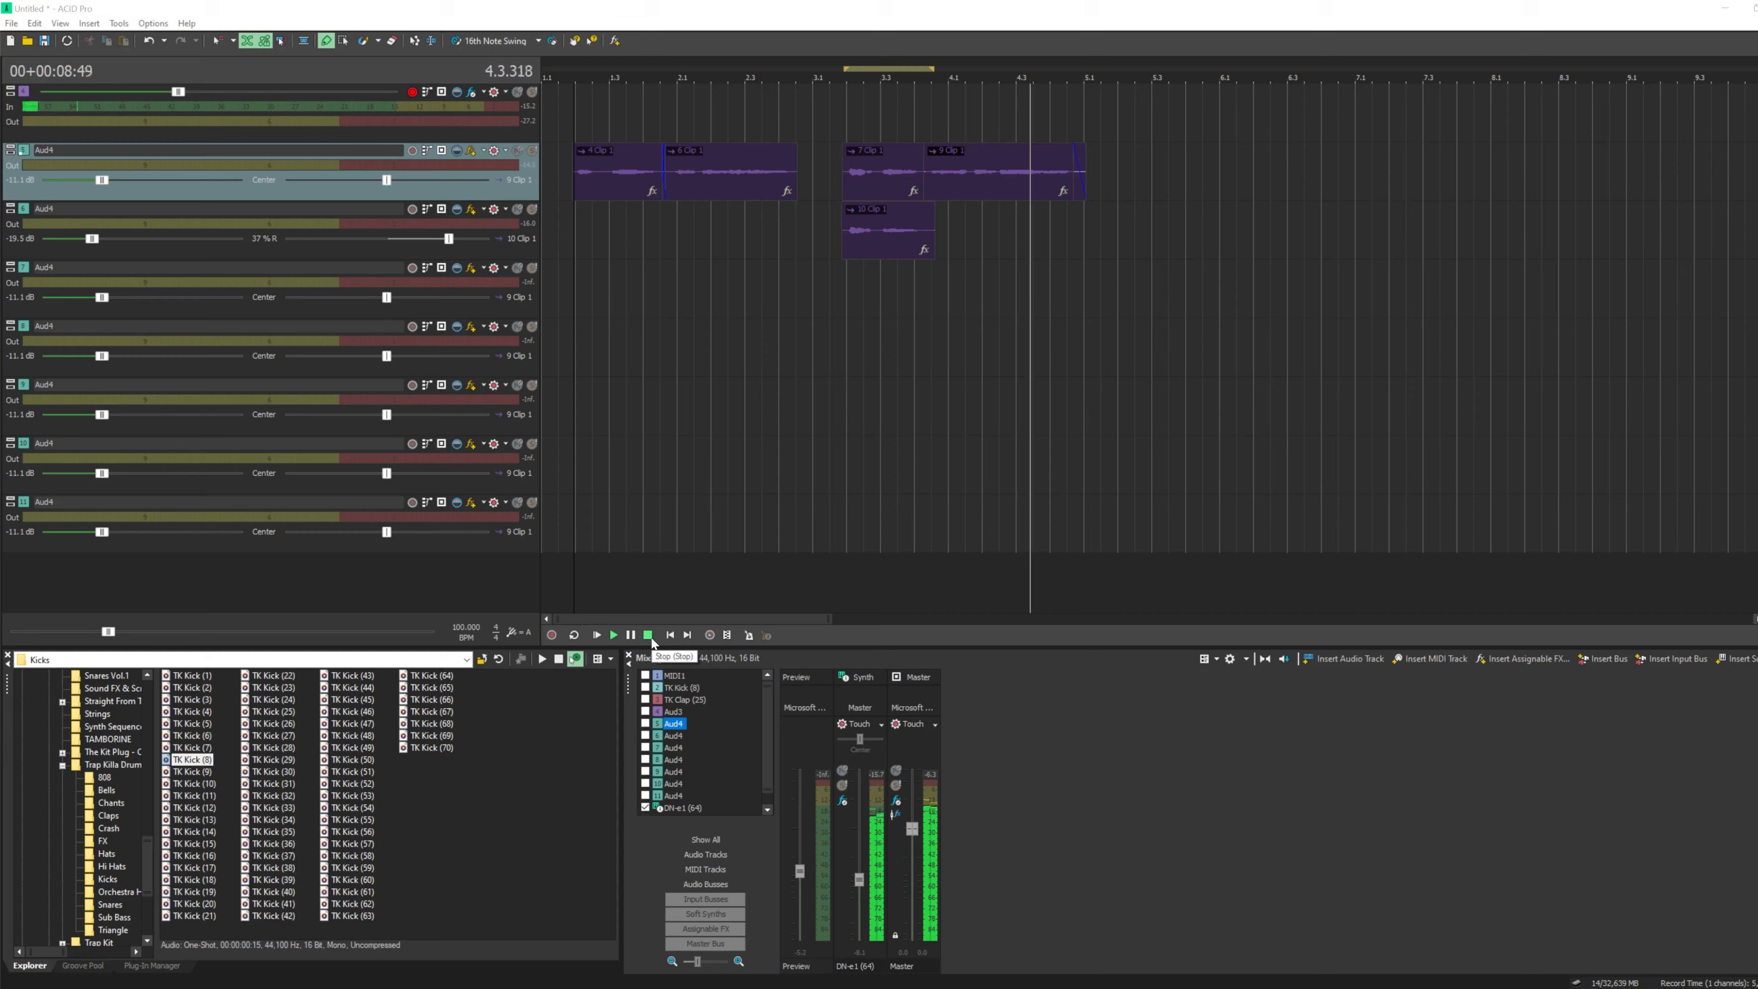
- Stop the playback and start closing the untitled project
{"action": "left_click", "coordinate": [649, 636]}
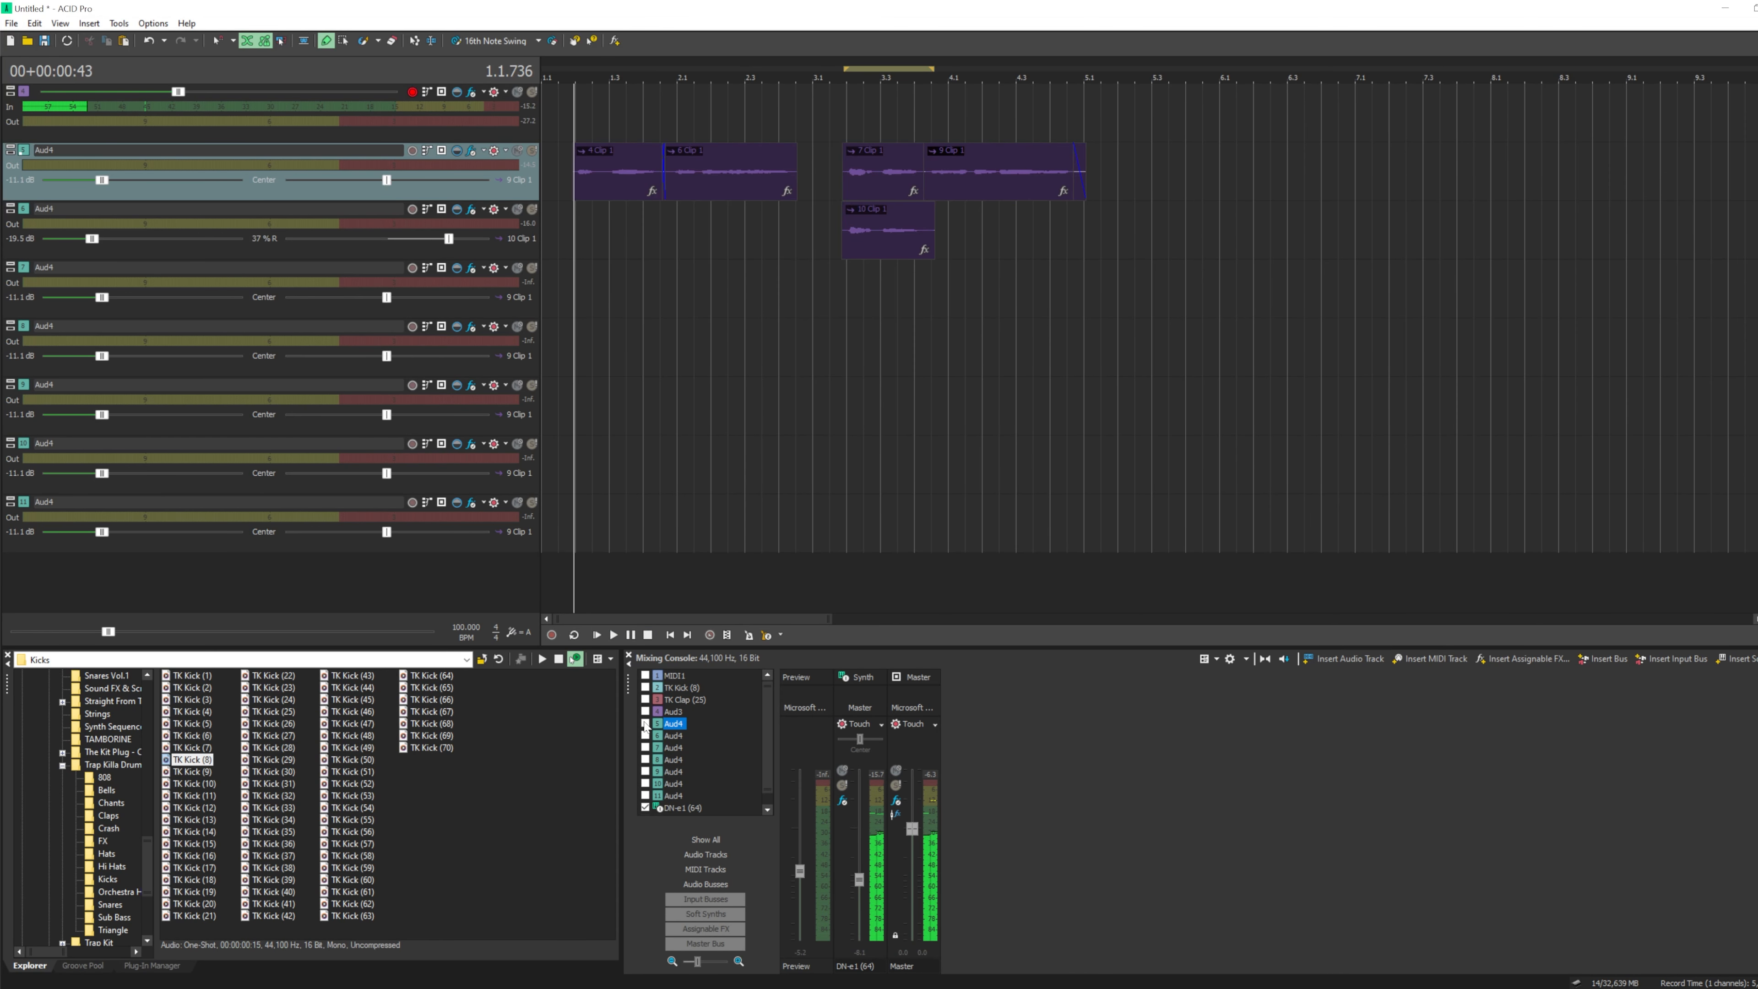
{"action": "left_click", "coordinate": [1757, 9]}
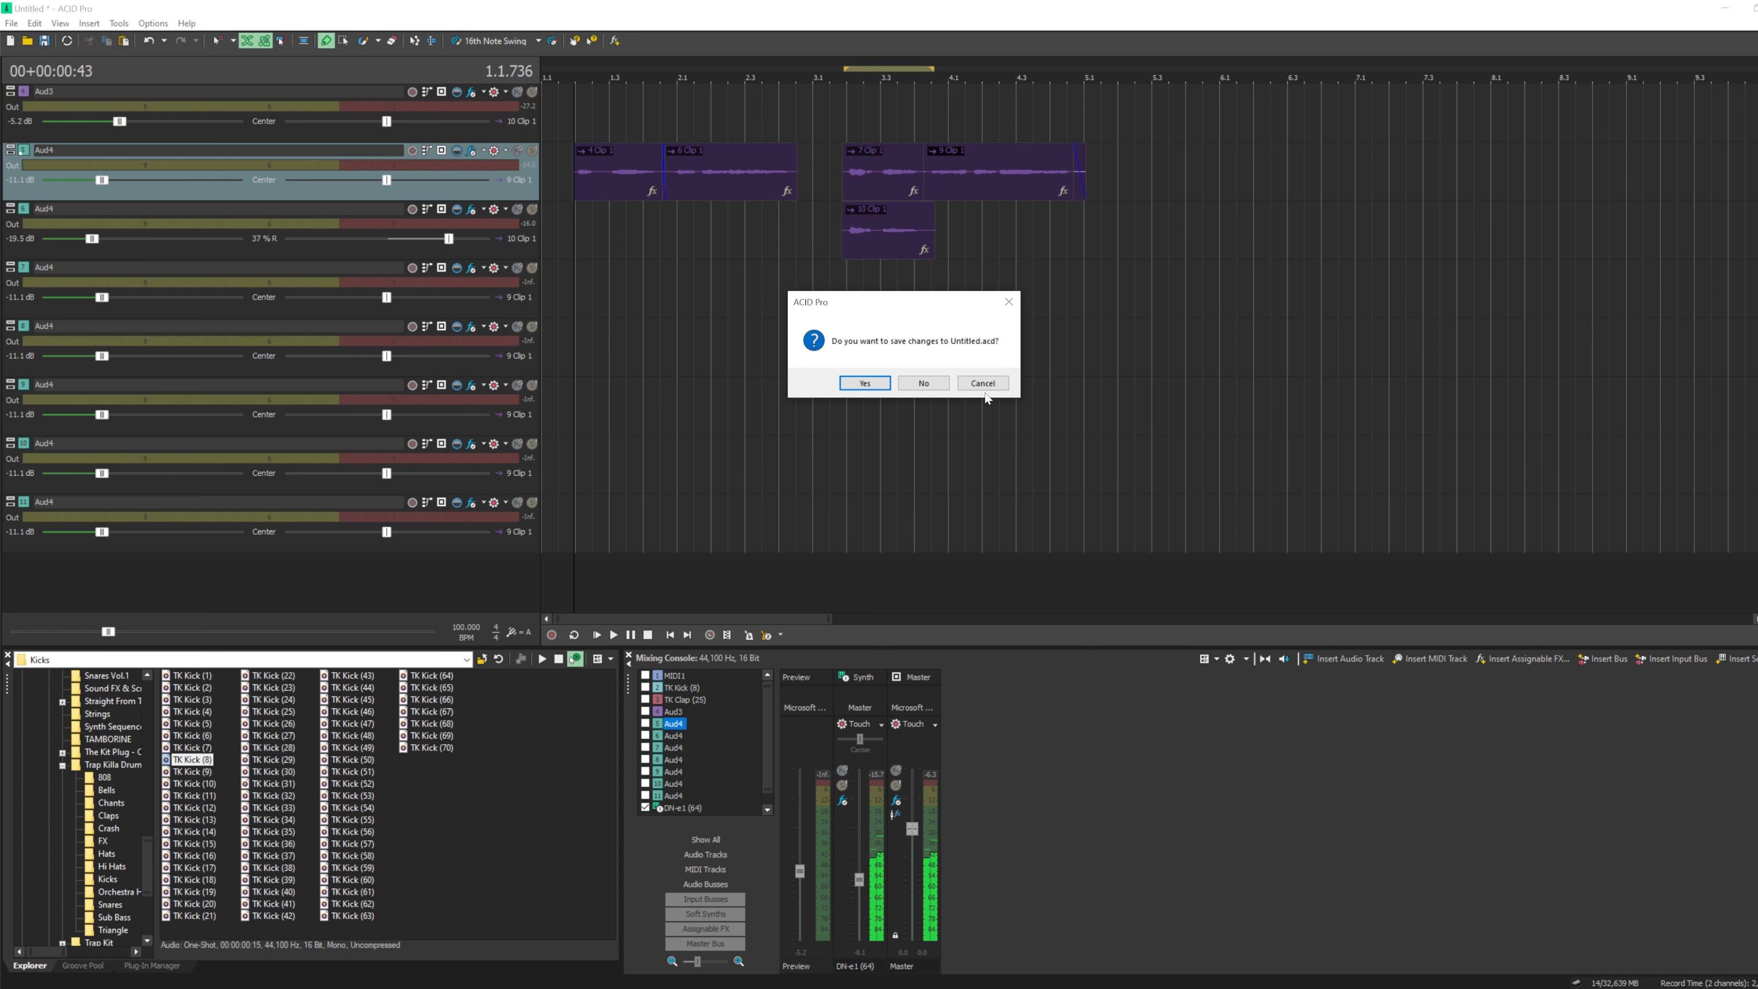